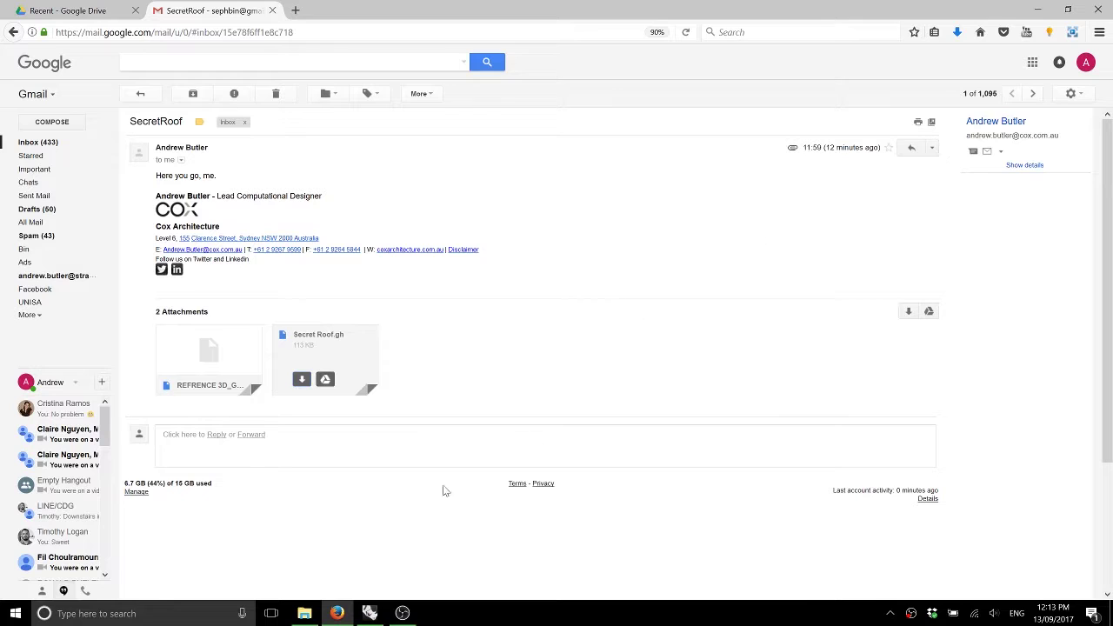
Switch to Rhino and open the reference model REFRENCE 3D_GH Only.3dm from the Downloads folder
{"action": "left_click", "coordinate": [374, 614]}
{"action": "left_click", "coordinate": [380, 616]}
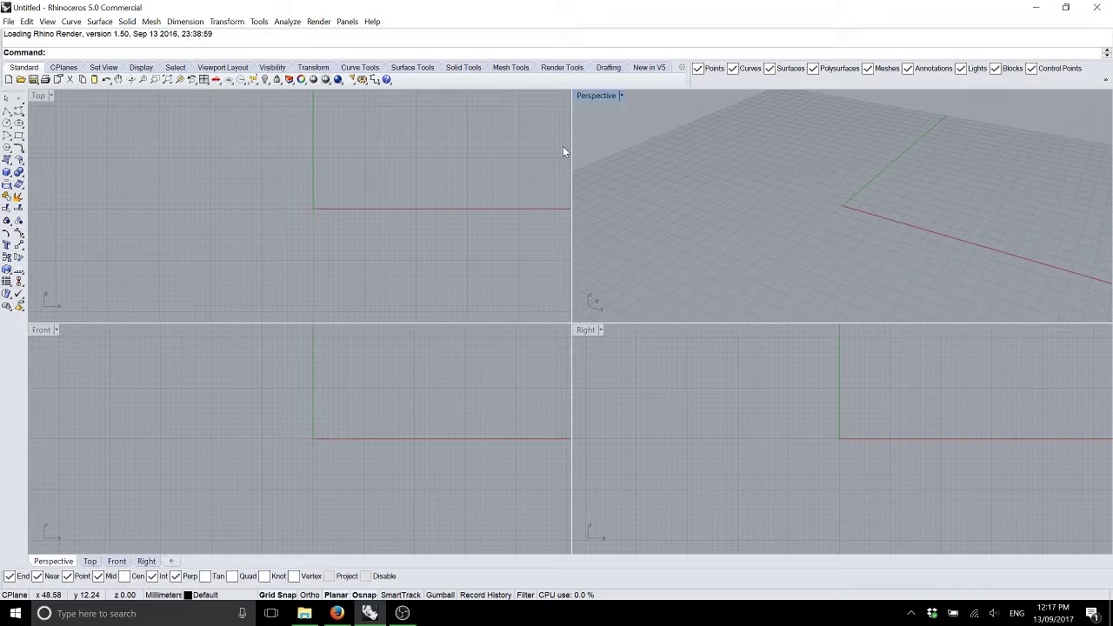
{"action": "right_click_drag", "start_coordinate": [562, 150], "coordinate": [175, 155]}
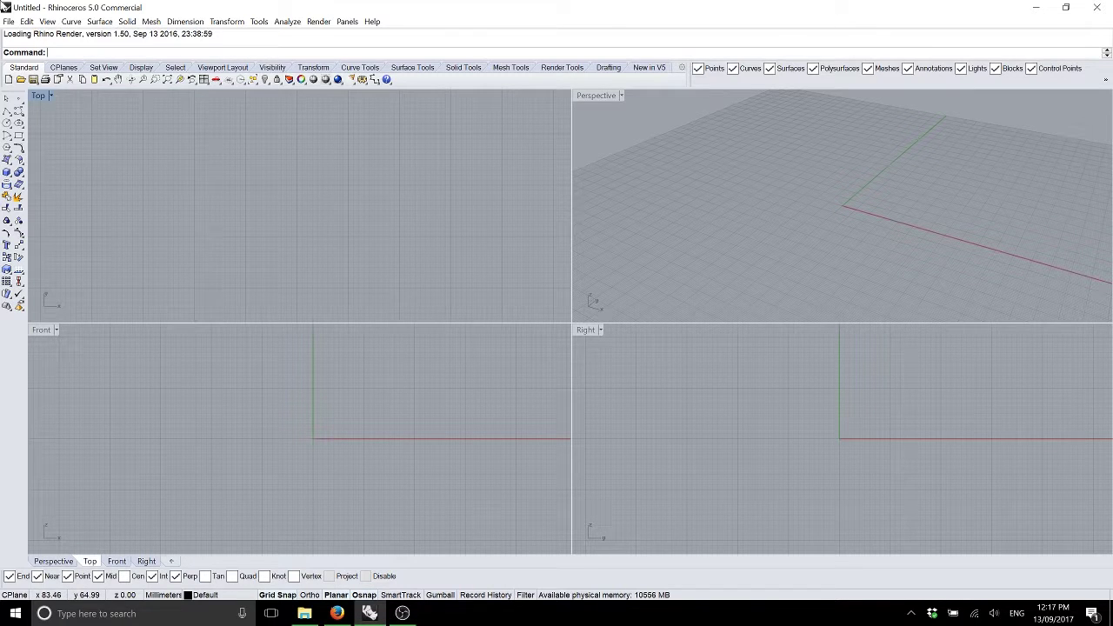
{"action": "left_click", "coordinate": [8, 21]}
{"action": "left_click", "coordinate": [30, 49]}
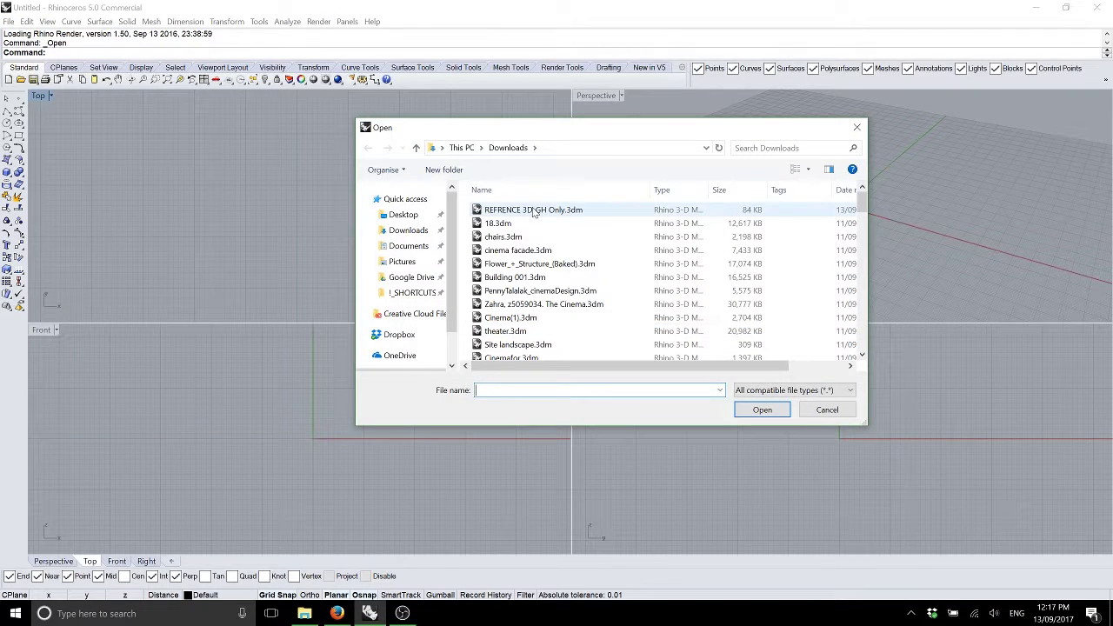
{"action": "double_click", "coordinate": [536, 211]}
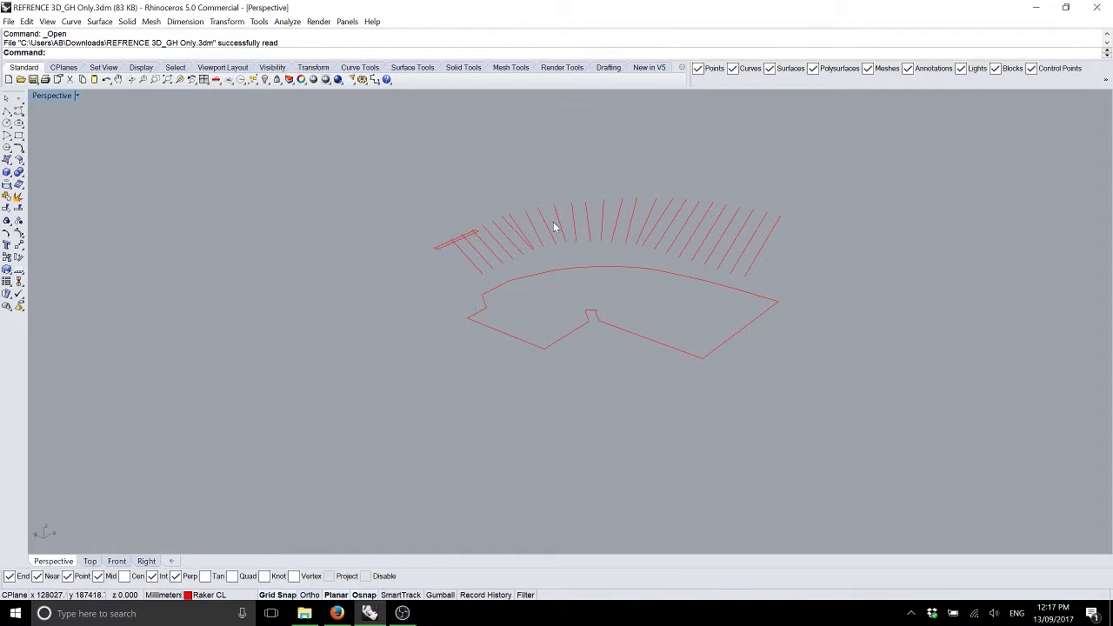
Launch Grasshopper and move its window clear of the raker lines in the Perspective viewport
{"action": "right_click_drag", "start_coordinate": [557, 227], "coordinate": [644, 282]}
{"action": "type", "text": "Grasshopper"}
{"action": "key", "text": "Return"}
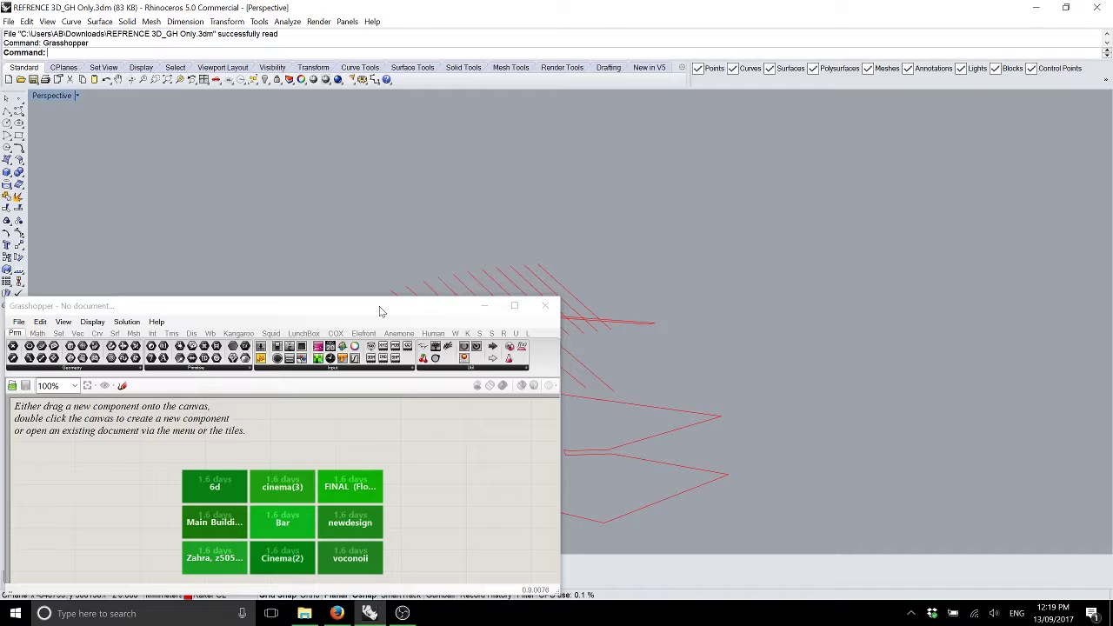
{"action": "left_click_drag", "start_coordinate": [379, 306], "coordinate": [997, 320]}
Switch to Firefox and search Google Images for "stadium design raker" in a new tab
{"action": "left_click", "coordinate": [336, 613]}
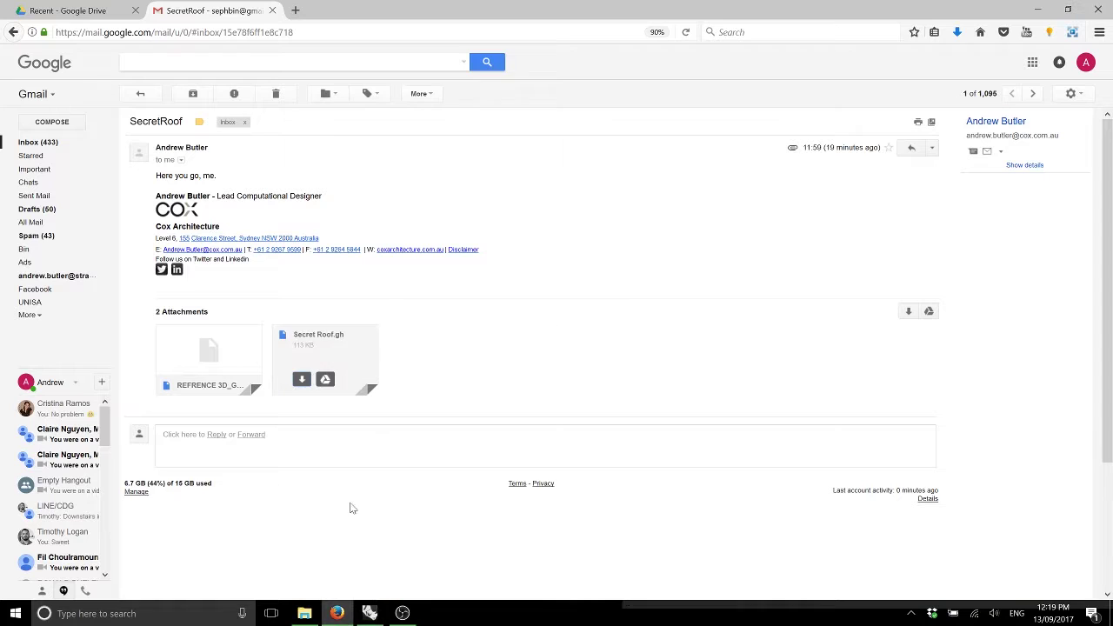
{"action": "key", "text": "ctrl+t"}
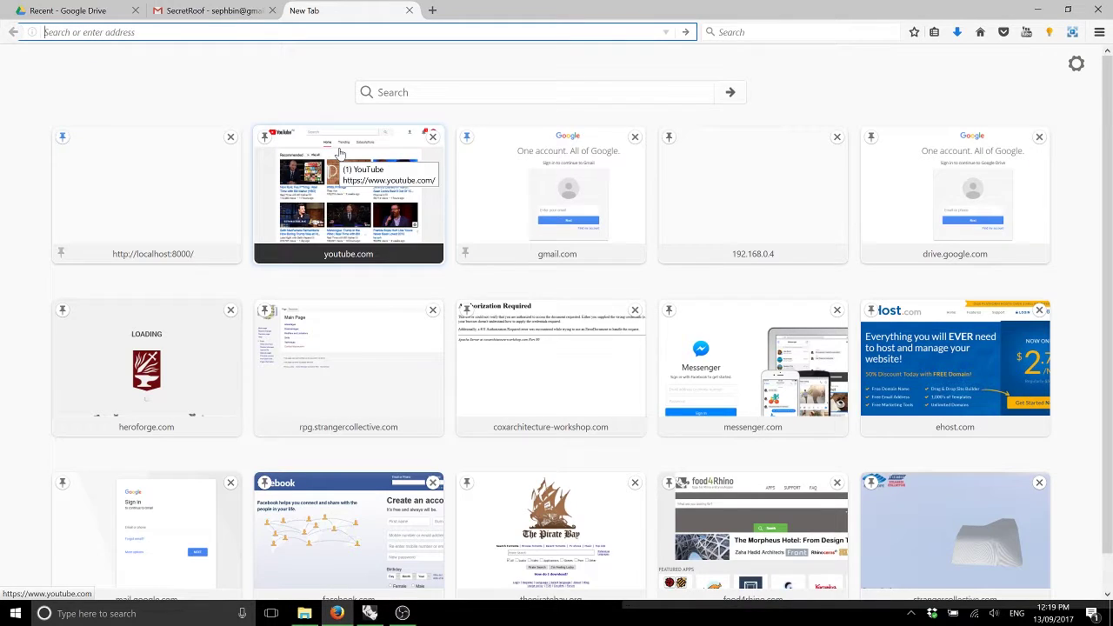
{"action": "type", "text": "stadium"}
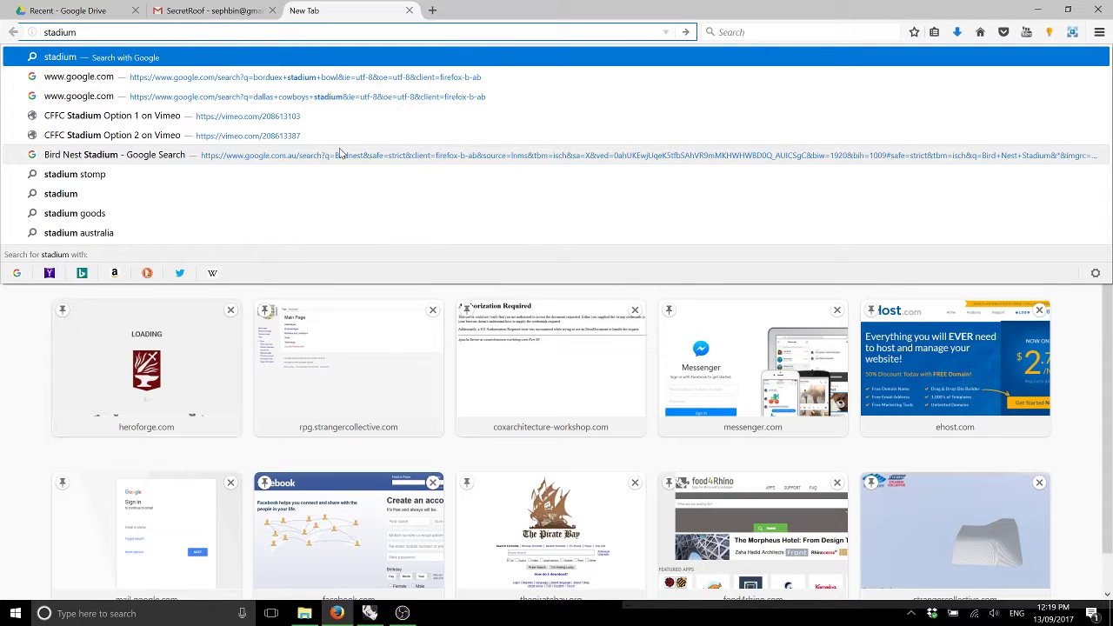
{"action": "type", "text": " design ra"}
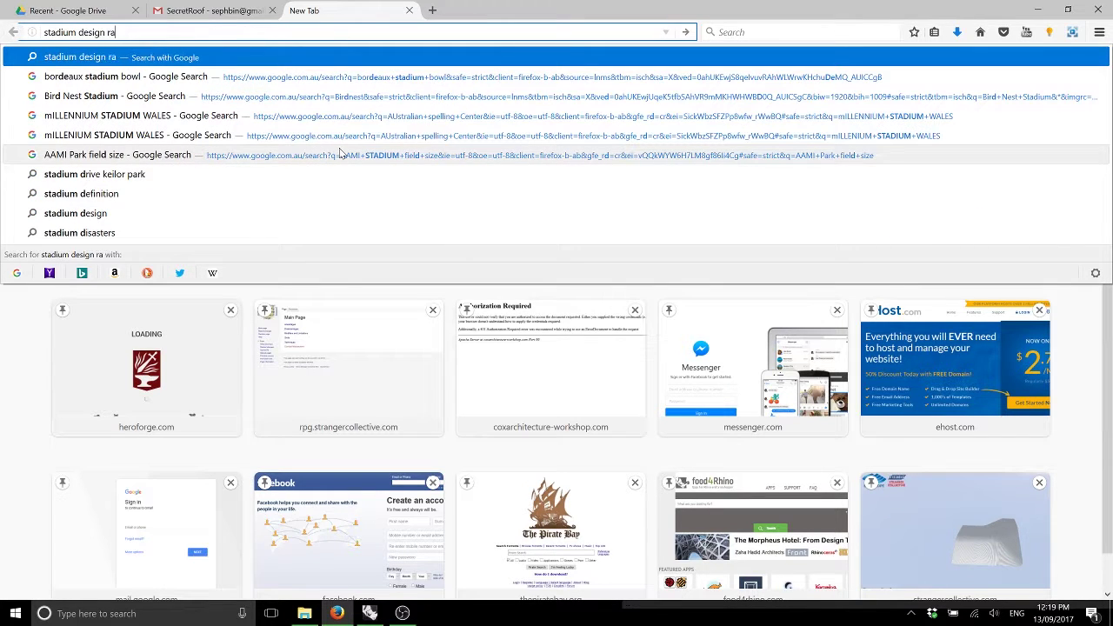
{"action": "type", "text": "ker"}
{"action": "key", "text": "Return"}
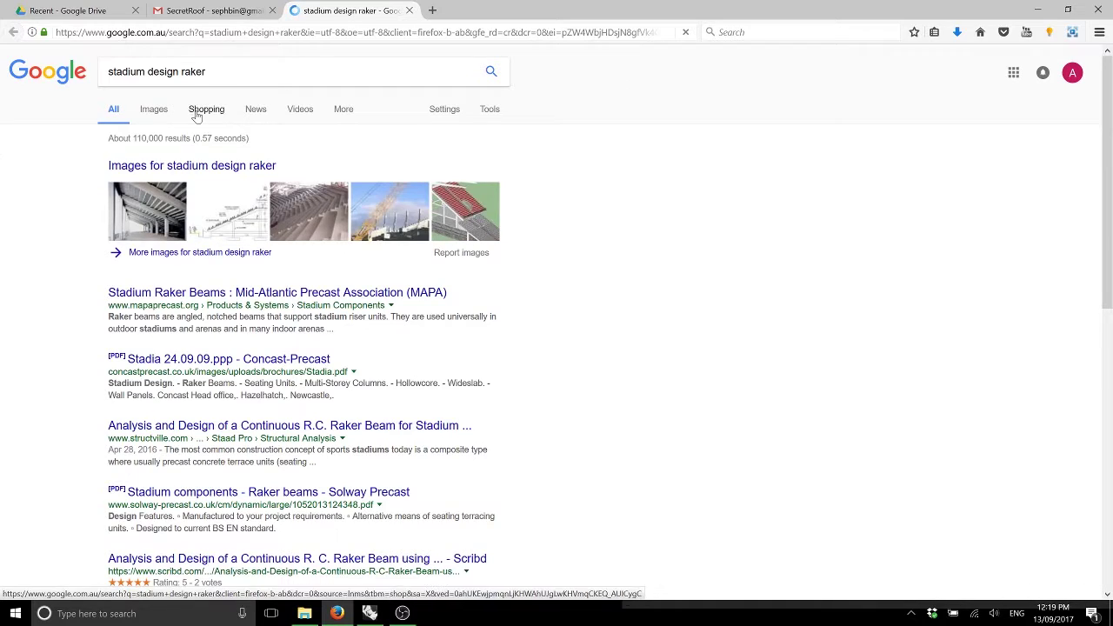
{"action": "left_click", "coordinate": [153, 110]}
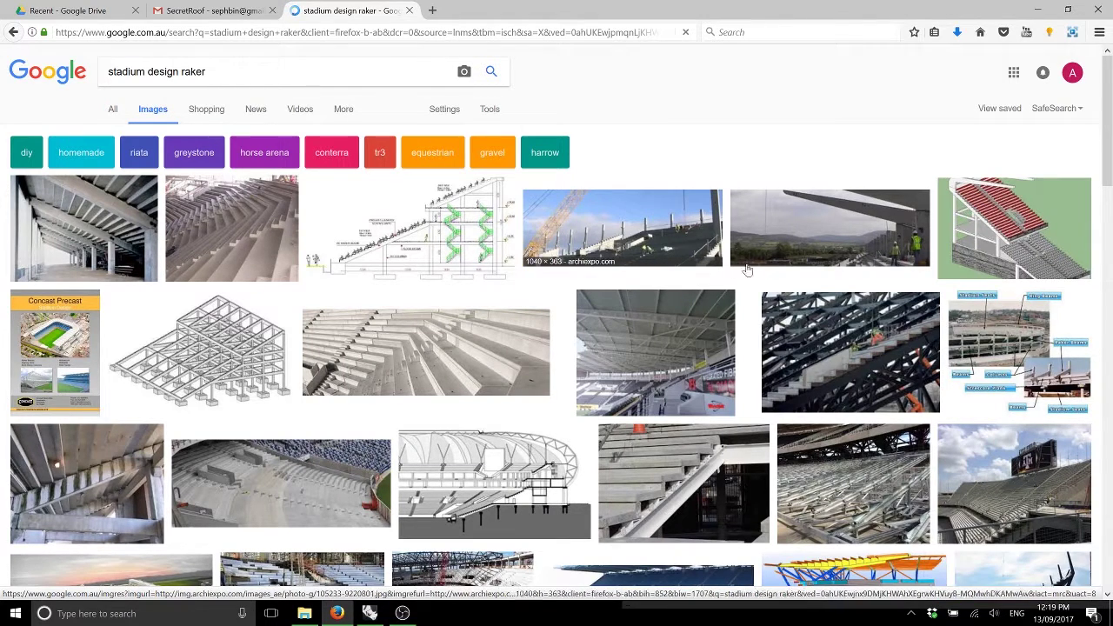
Try to view the red-seat stadium section picture at full size, and return to the image results to examine the raker beams
{"action": "left_click", "coordinate": [1000, 233]}
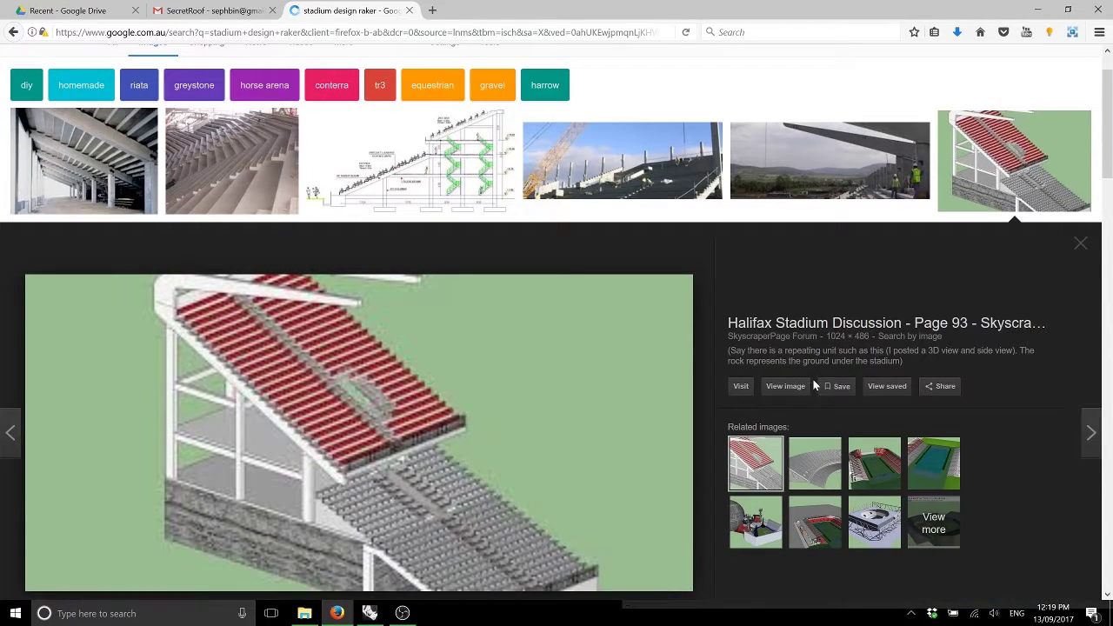
{"action": "left_click", "coordinate": [790, 385]}
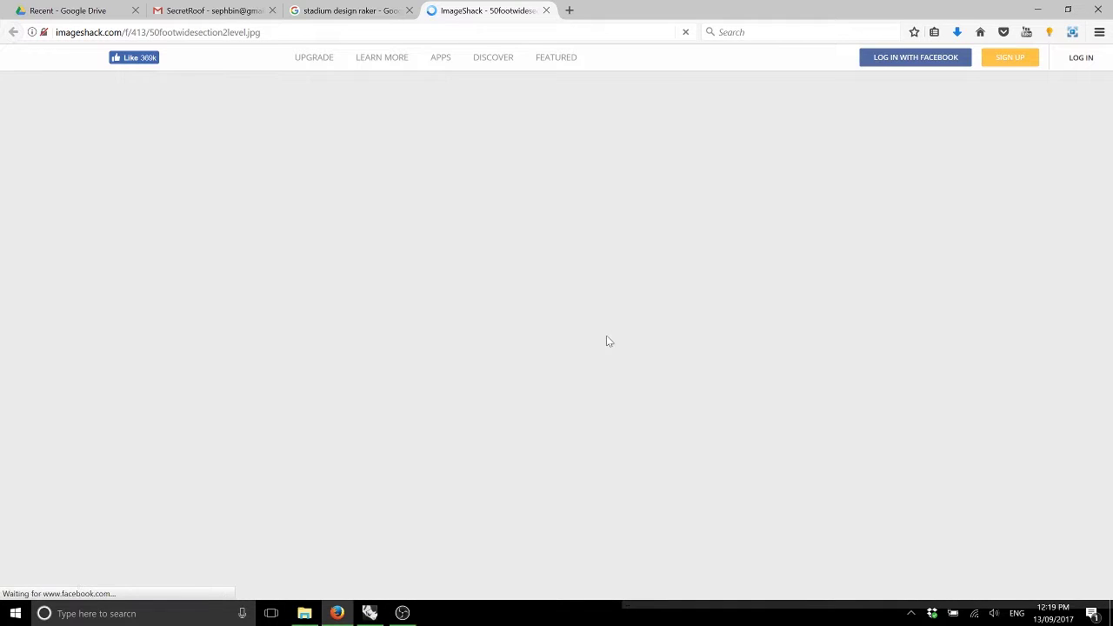
{"action": "left_click", "coordinate": [13, 32]}
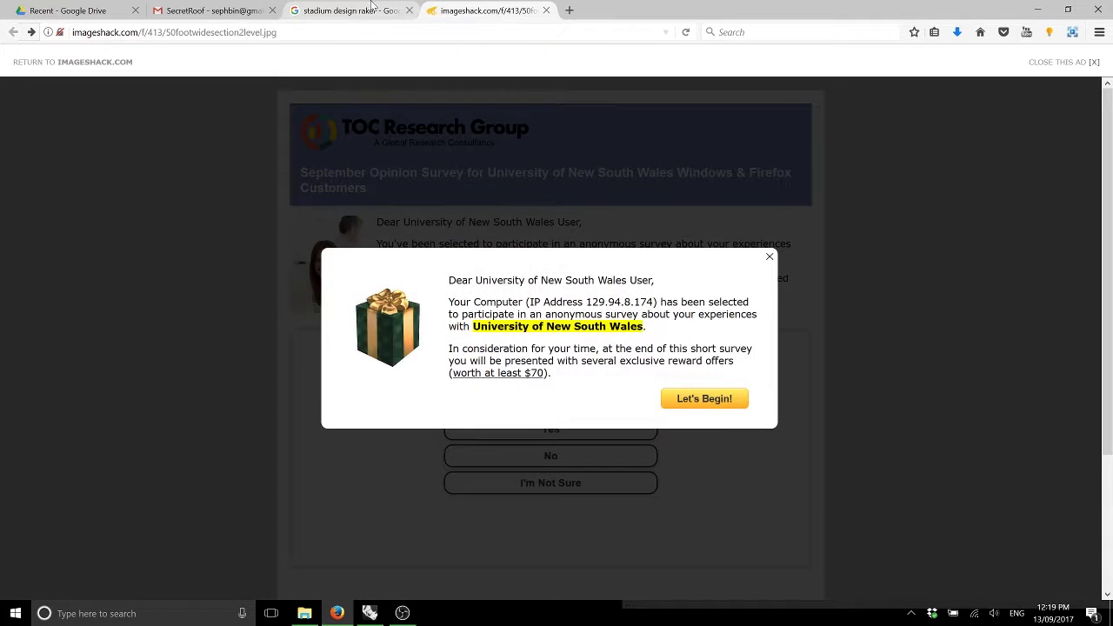
{"action": "left_click", "coordinate": [348, 10]}
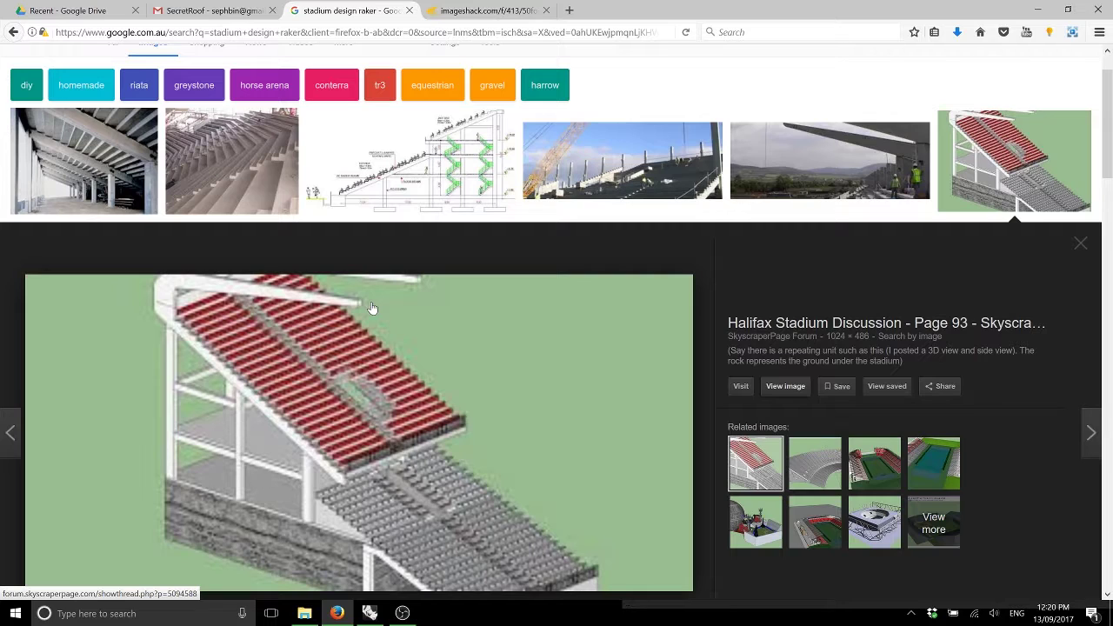
{"action": "scroll", "coordinate": [370, 308], "scroll_direction": "down", "scroll_amount": 4}
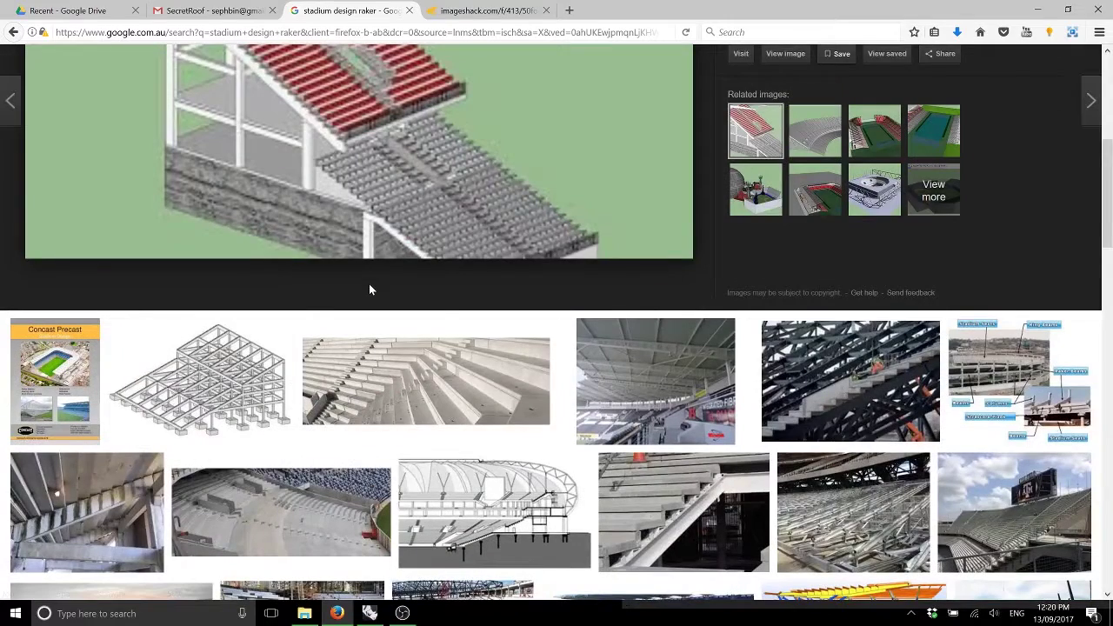
Switch back to Rhino and open the Secret Roof.gh definition from Downloads in Grasshopper
{"action": "key", "text": "alt+Tab"}
{"action": "scroll", "coordinate": [439, 330], "scroll_direction": "up", "scroll_amount": 10}
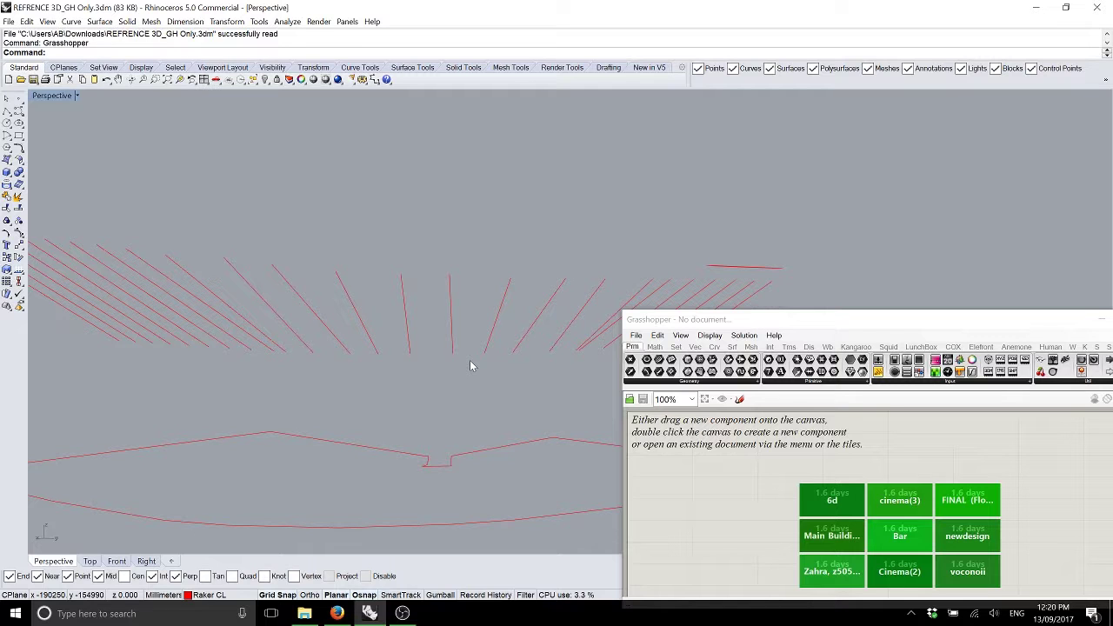
{"action": "right_click_drag", "start_coordinate": [440, 199], "coordinate": [432, 335]}
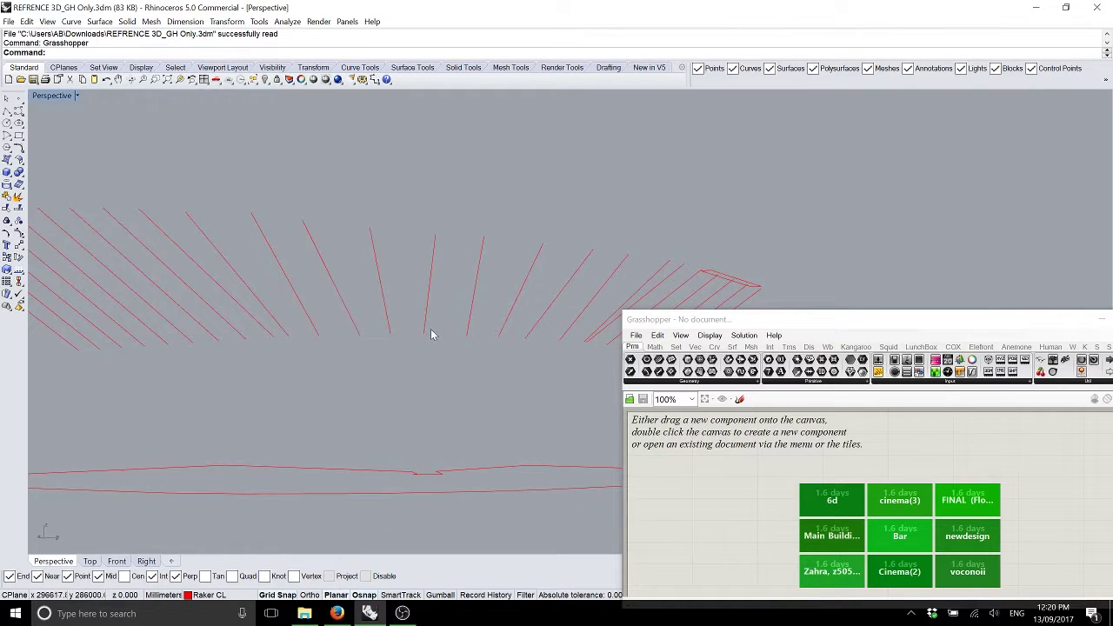
{"action": "scroll", "coordinate": [432, 335], "scroll_direction": "down", "scroll_amount": 4}
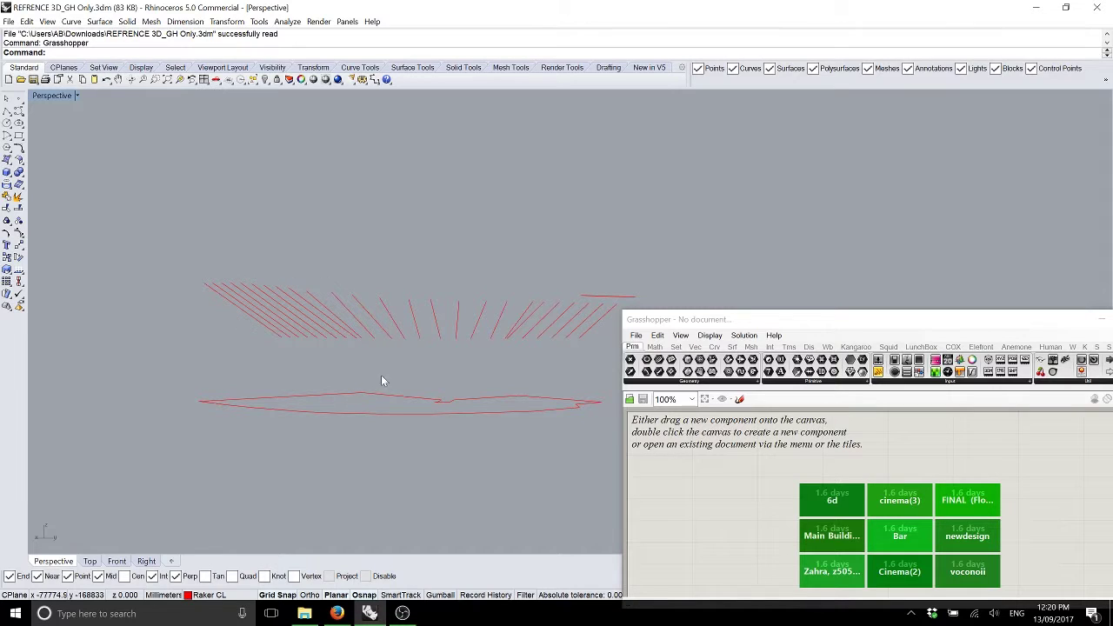
{"action": "left_click", "coordinate": [636, 335]}
{"action": "left_click", "coordinate": [647, 358]}
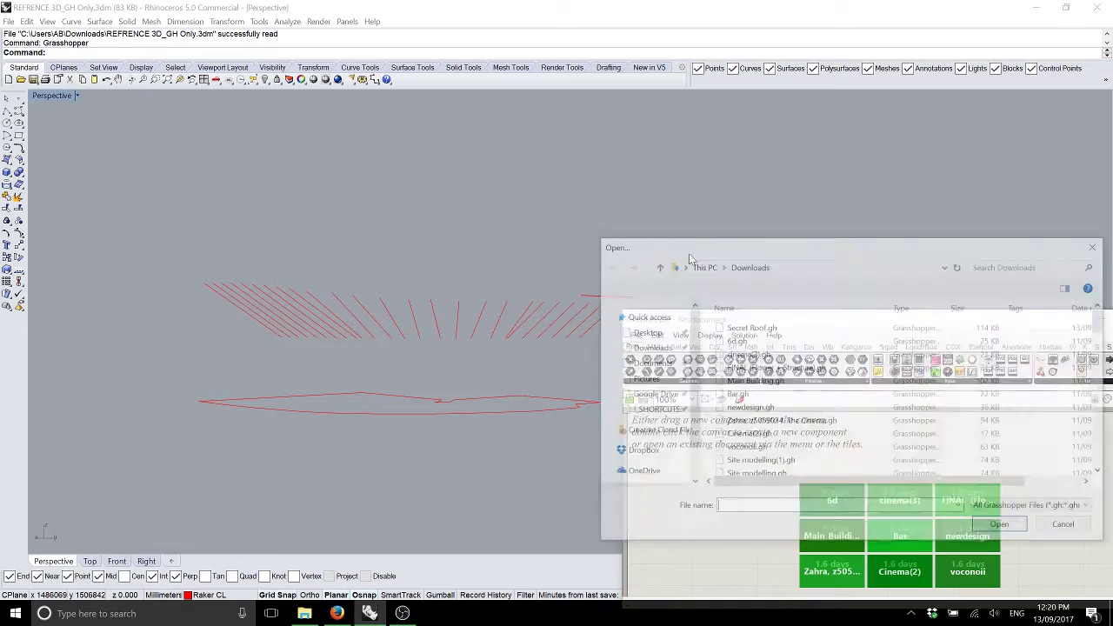
{"action": "double_click", "coordinate": [746, 326]}
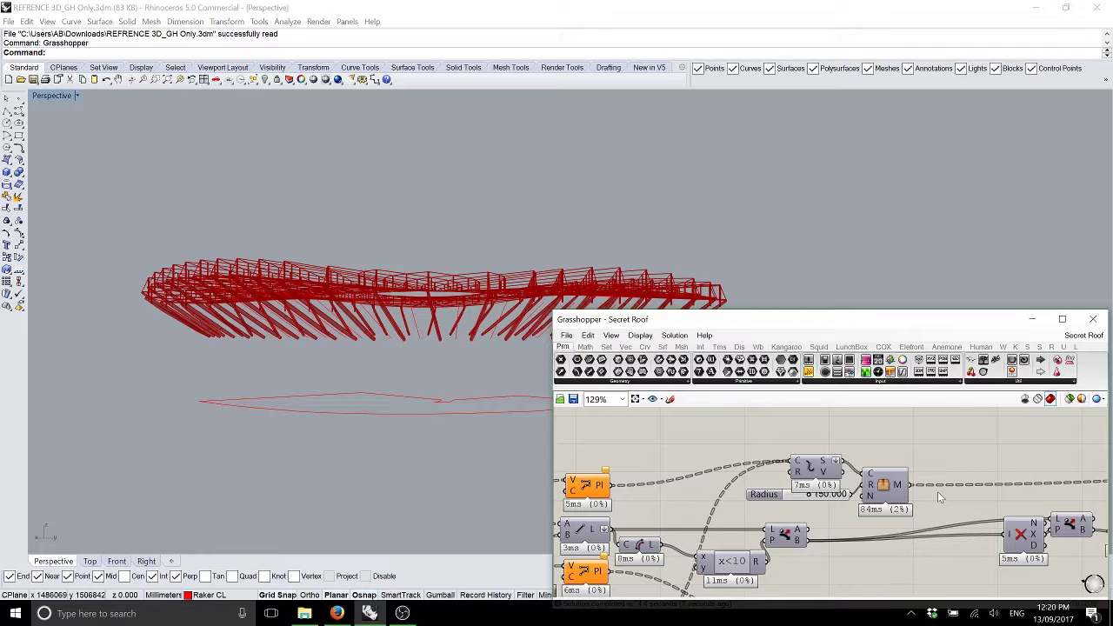
Examine the previewed stadium roof structure in the Perspective viewport and the overall layout of the Secret Roof definition
{"action": "left_click", "coordinate": [1032, 319]}
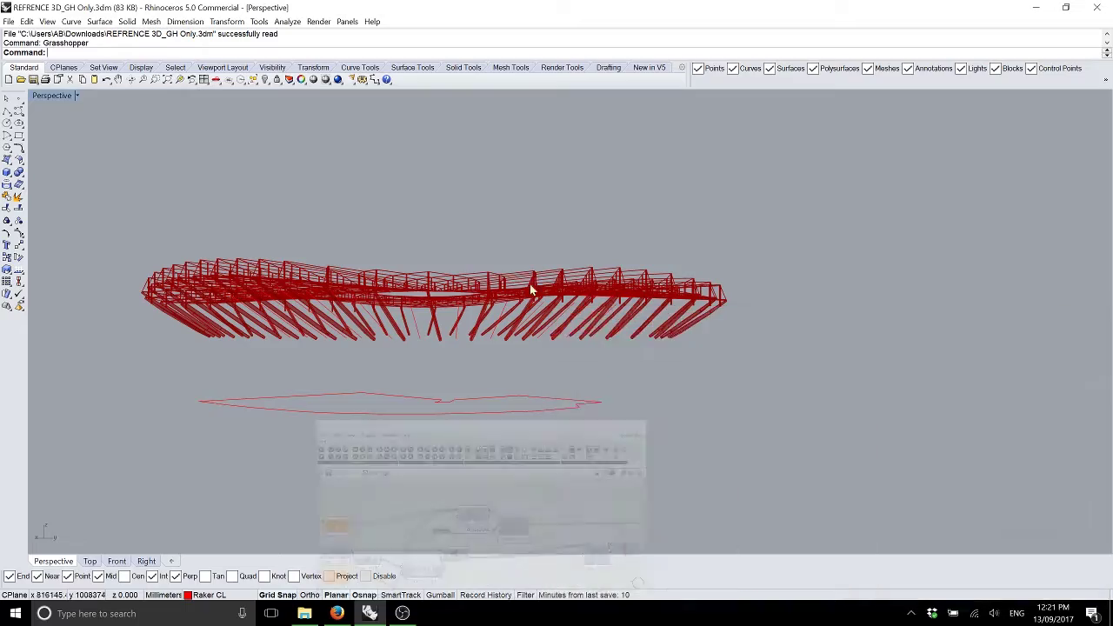
{"action": "right_click_drag", "start_coordinate": [532, 290], "coordinate": [590, 388]}
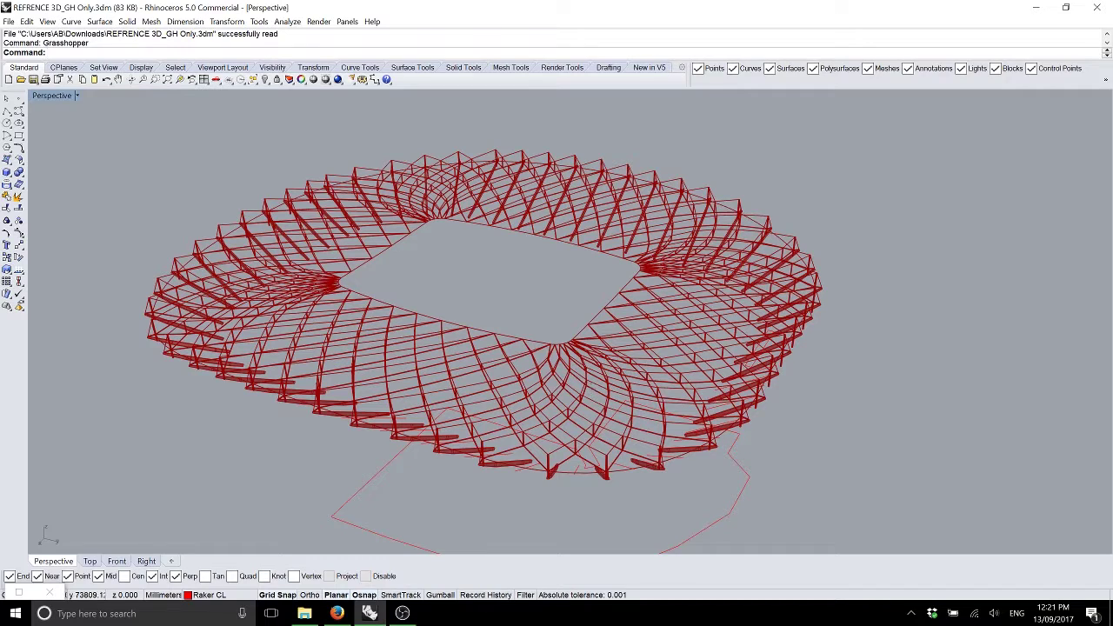
{"action": "key", "text": "alt+Tab"}
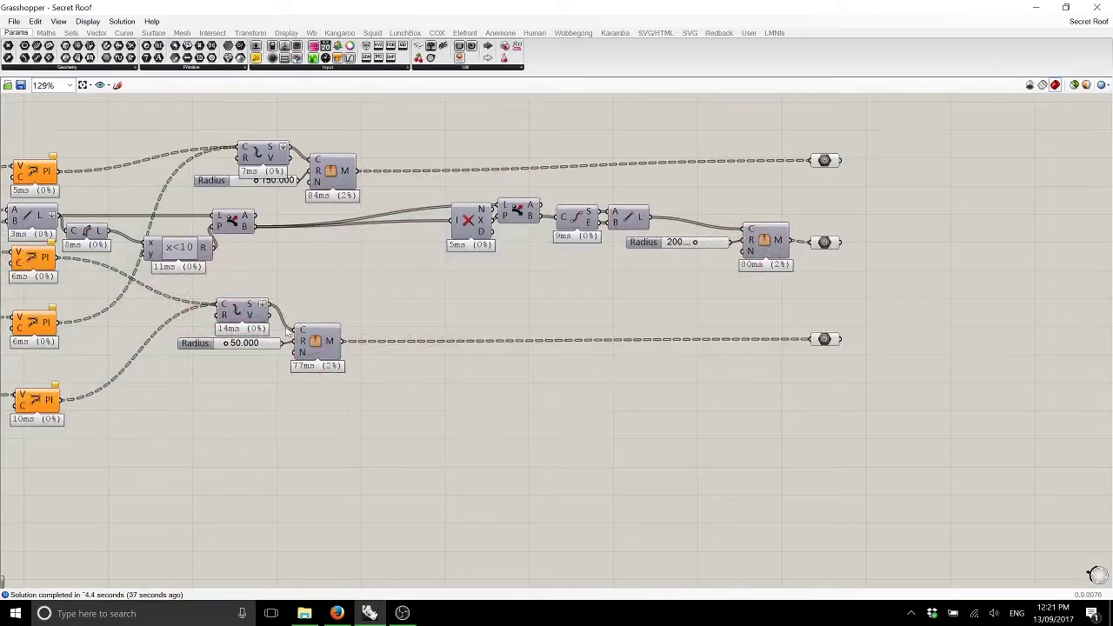
{"action": "scroll", "coordinate": [460, 375], "scroll_direction": "down", "scroll_amount": 6}
{"action": "right_click_drag", "start_coordinate": [460, 375], "coordinate": [574, 337]}
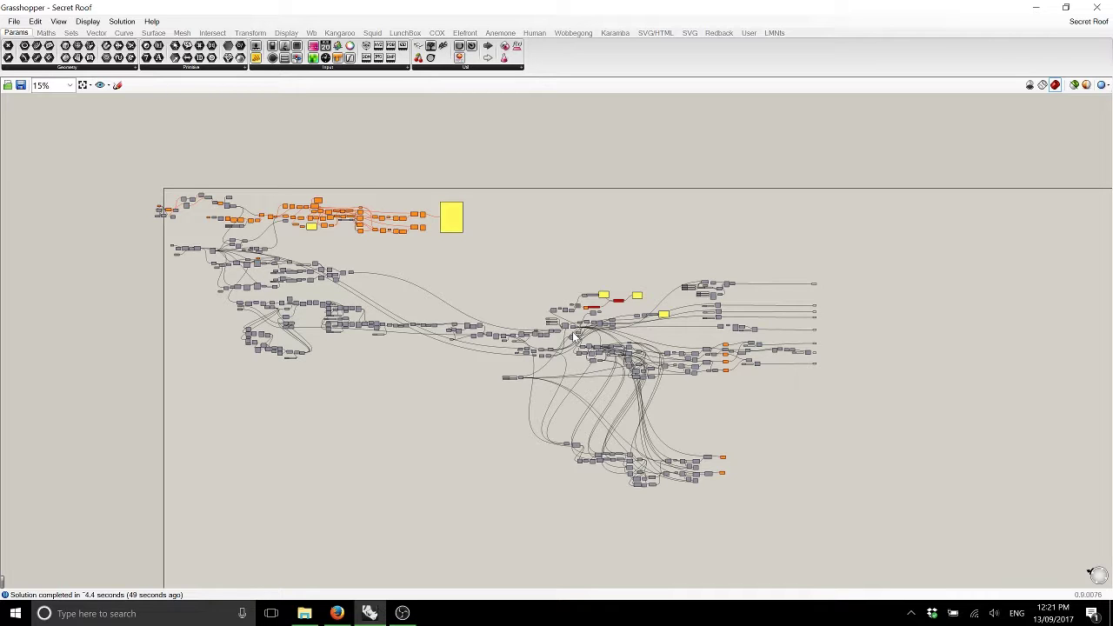
Turn off the preview of all components in the Secret Roof definition
{"action": "key", "text": "ctrl+a"}
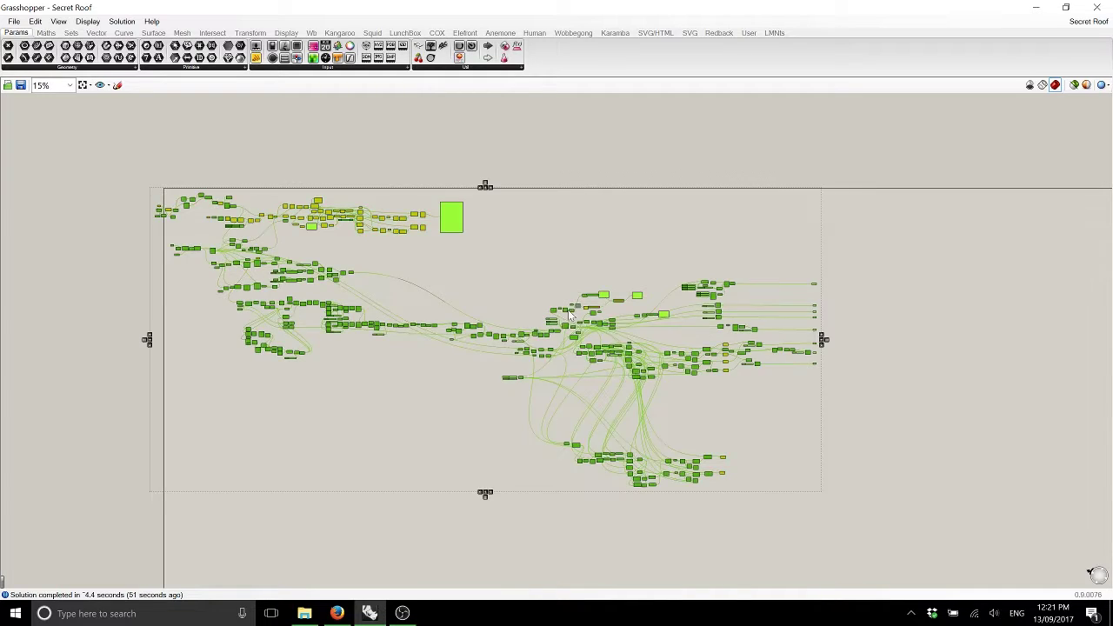
{"action": "middle_click", "coordinate": [568, 314]}
{"action": "left_click", "coordinate": [596, 289]}
{"action": "left_click", "coordinate": [611, 332]}
Turn on the preview of the roof's Loft component and place the Grasshopper window beside the Rhino viewport
{"action": "scroll", "coordinate": [611, 332], "scroll_direction": "up", "scroll_amount": 10}
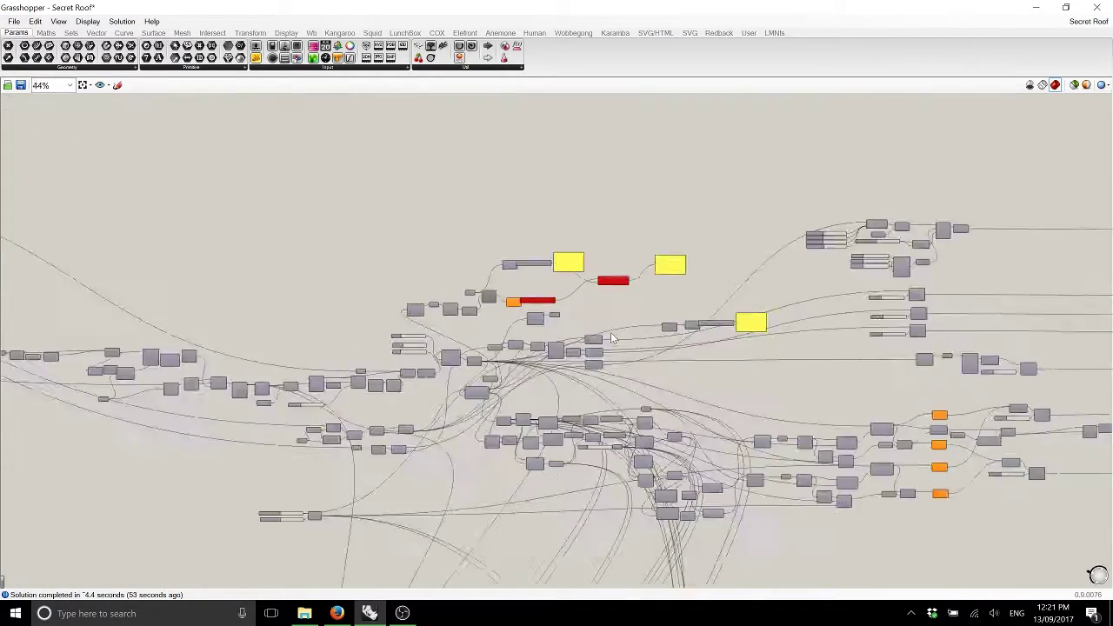
{"action": "left_click", "coordinate": [349, 361]}
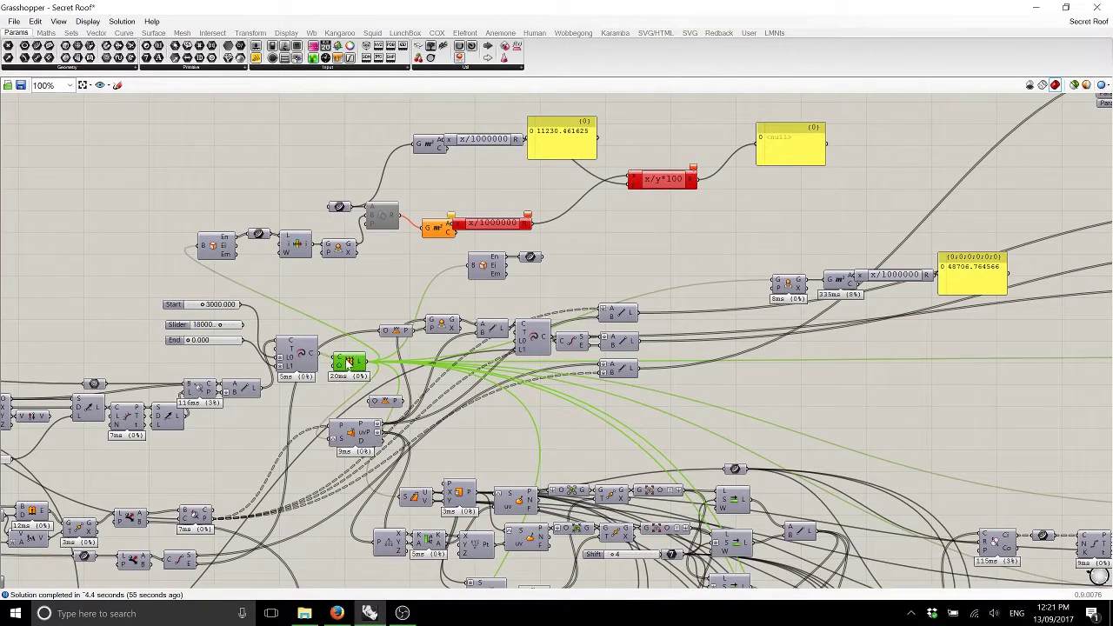
{"action": "middle_click", "coordinate": [349, 361]}
{"action": "double_click", "coordinate": [396, 6]}
{"action": "key", "text": "super+Right"}
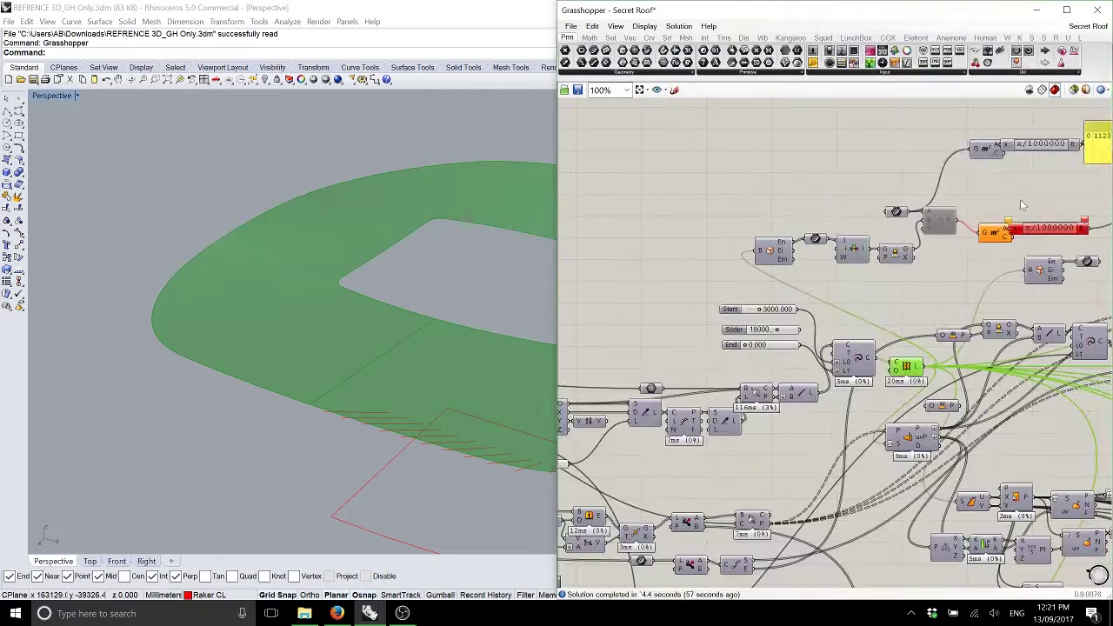
{"action": "right_click_drag", "start_coordinate": [203, 445], "coordinate": [373, 325]}
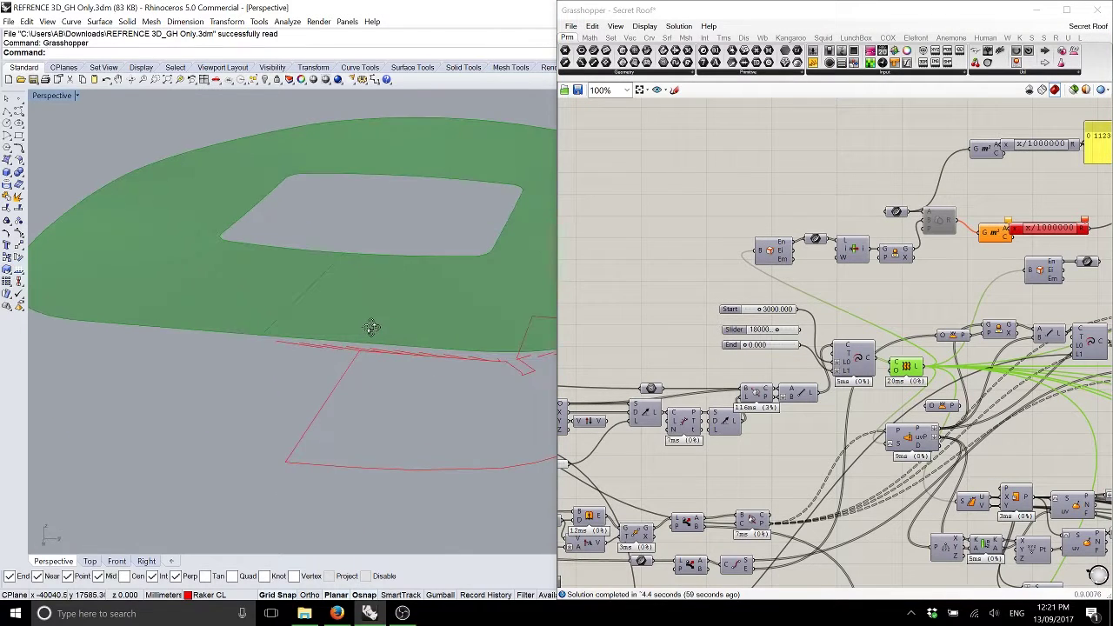
Add a LunchBox diagrid structure component to the canvas and connect the roof Loft output to its Srf input
{"action": "right_click_drag", "start_coordinate": [926, 293], "coordinate": [778, 313]}
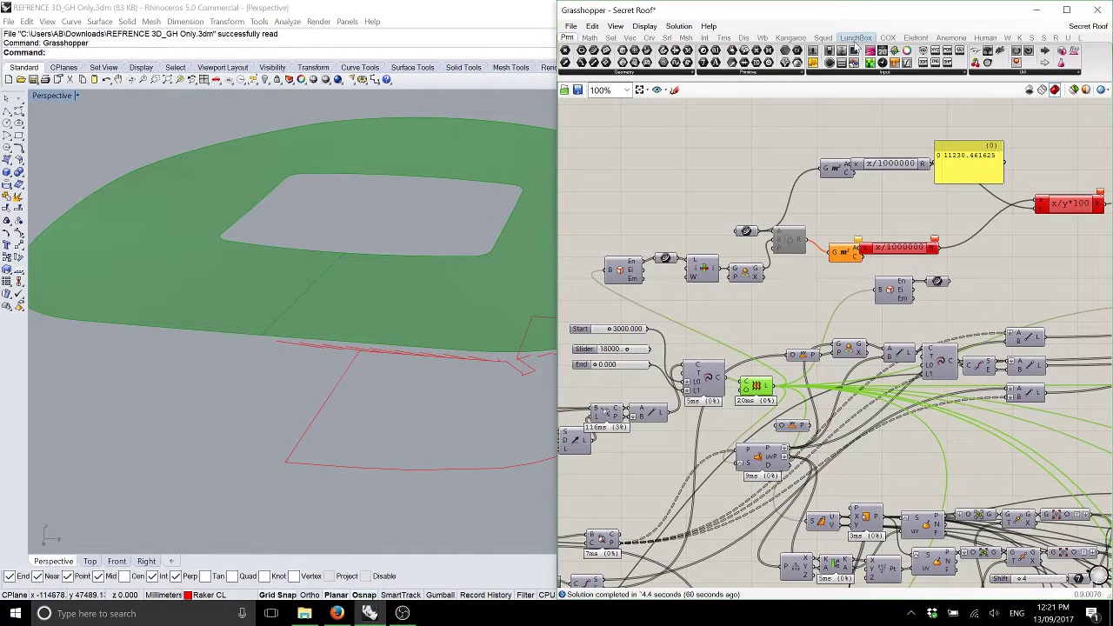
{"action": "left_click", "coordinate": [856, 37]}
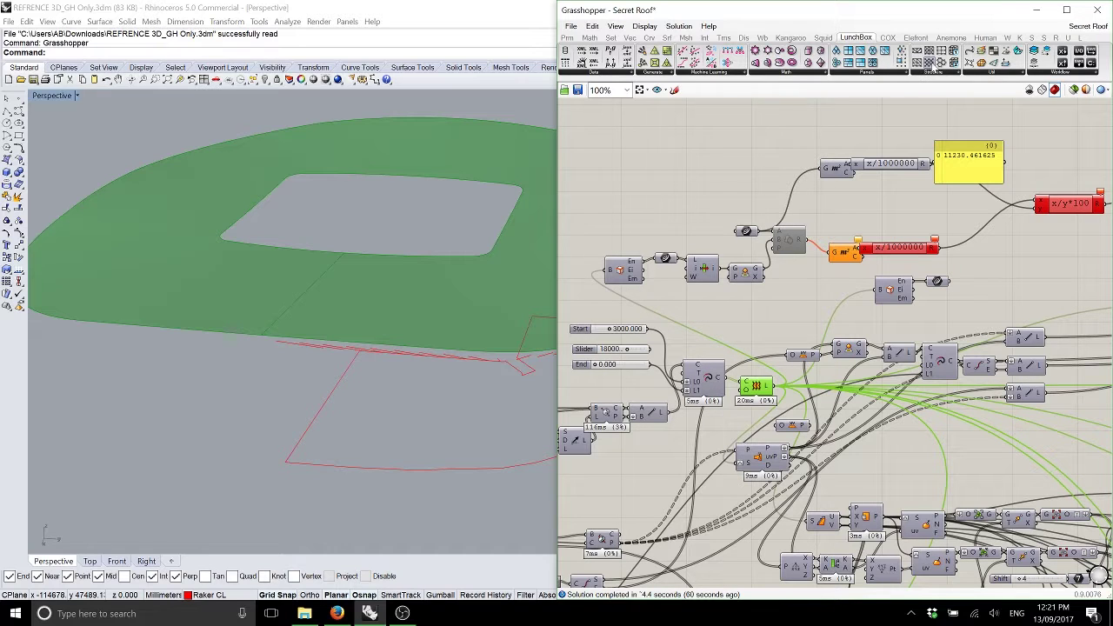
{"action": "left_click_drag", "start_coordinate": [930, 66], "coordinate": [777, 142]}
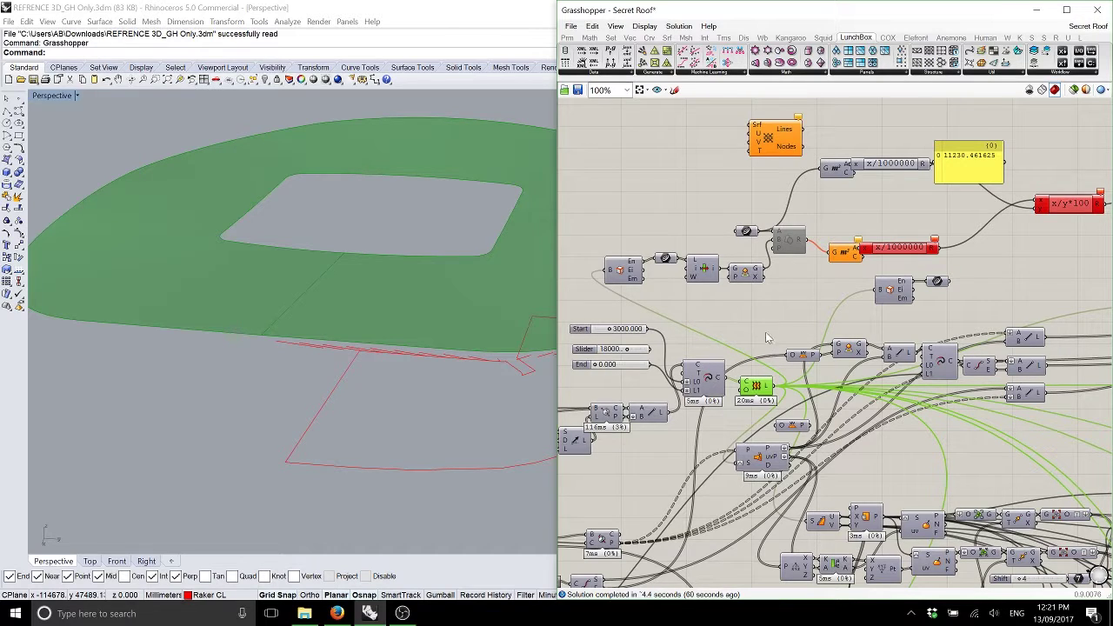
{"action": "left_click_drag", "start_coordinate": [780, 393], "coordinate": [751, 126]}
{"action": "scroll", "coordinate": [680, 218], "scroll_direction": "up", "scroll_amount": 4}
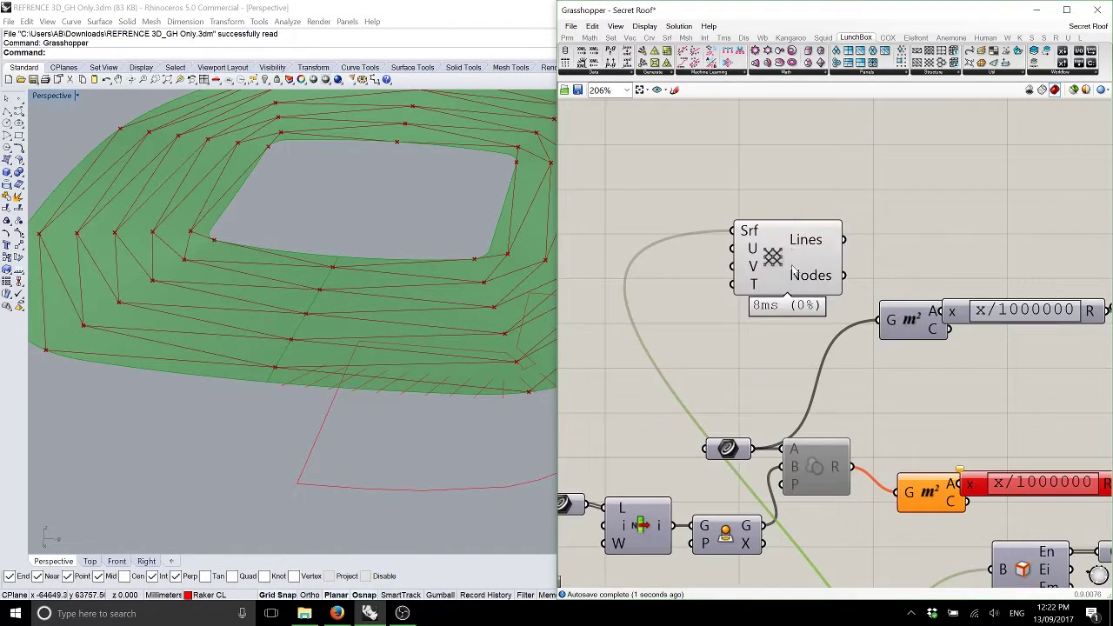
Add a number slider beside the diagrid component and configure it for integers with a maximum of 200
{"action": "left_click", "coordinate": [778, 178]}
{"action": "left_click", "coordinate": [567, 38]}
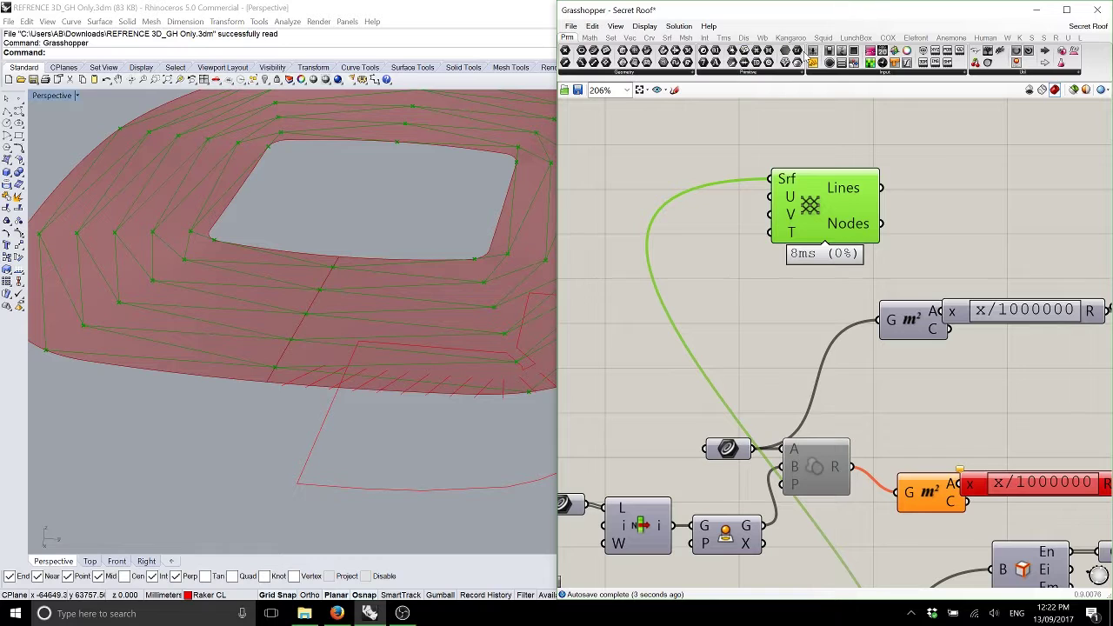
{"action": "left_click_drag", "start_coordinate": [813, 51], "coordinate": [681, 189]}
{"action": "double_click", "coordinate": [620, 185]}
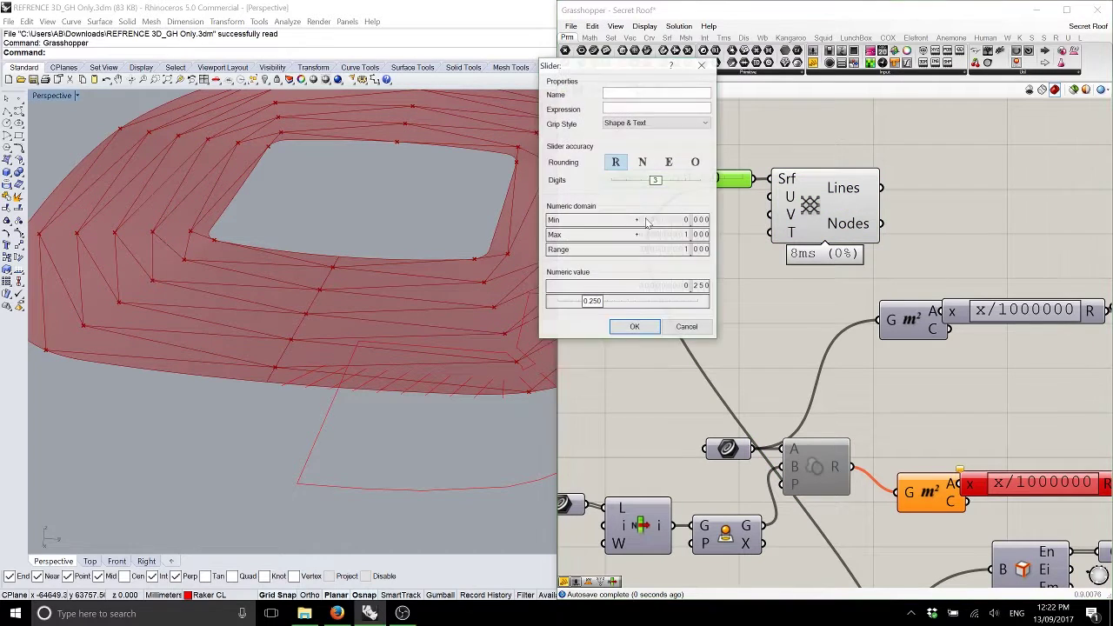
{"action": "double_click", "coordinate": [666, 237]}
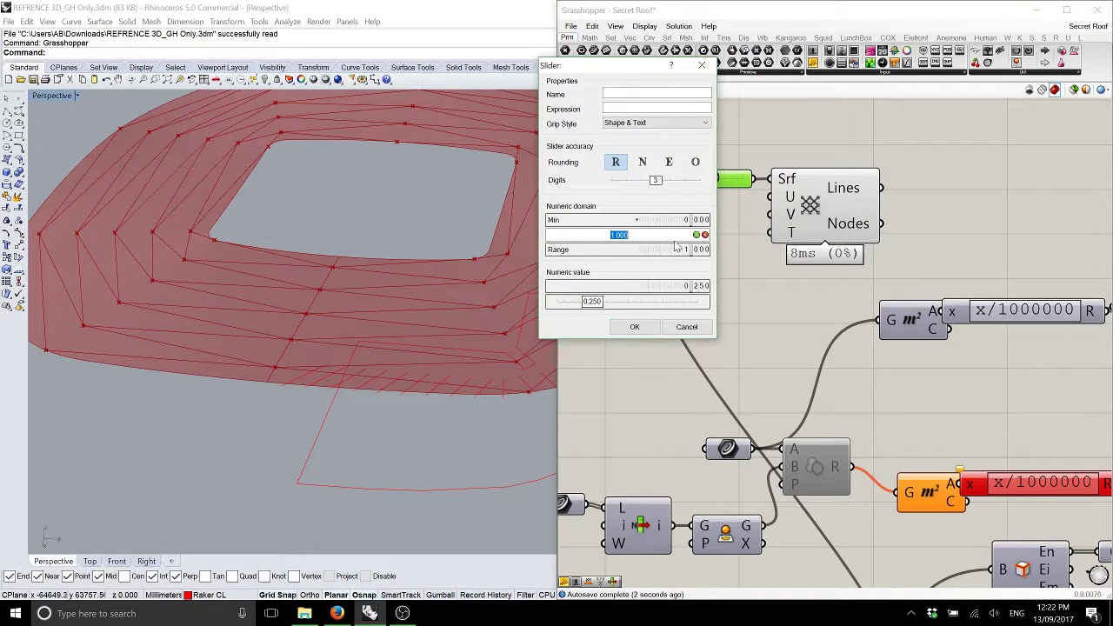
{"action": "type", "text": "200"}
{"action": "left_click", "coordinate": [642, 162]}
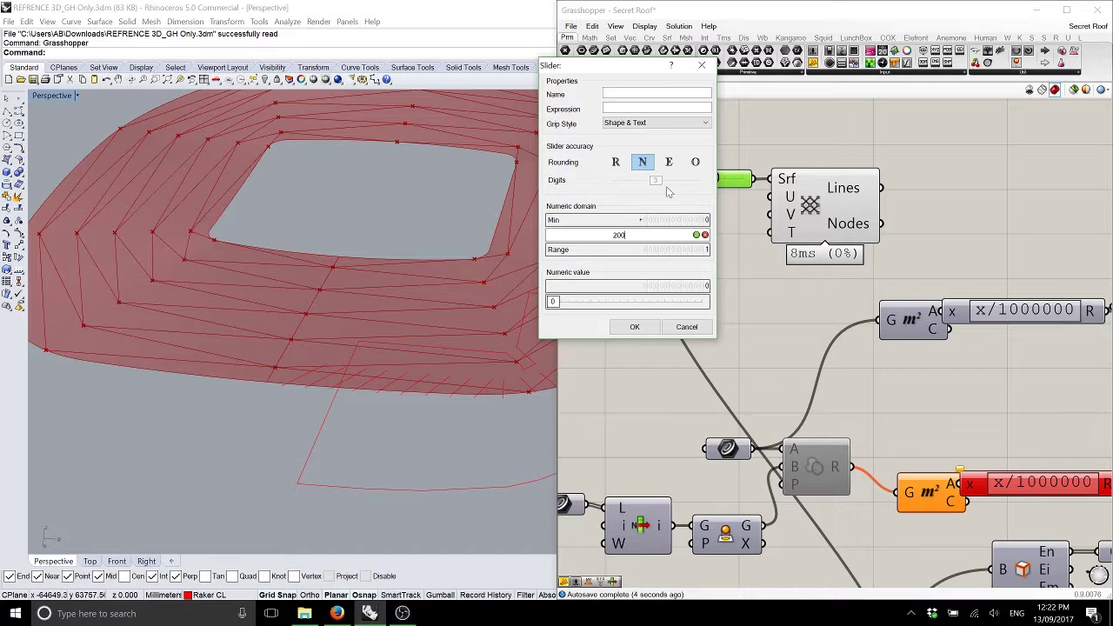
{"action": "left_click", "coordinate": [695, 254]}
{"action": "left_click", "coordinate": [635, 326]}
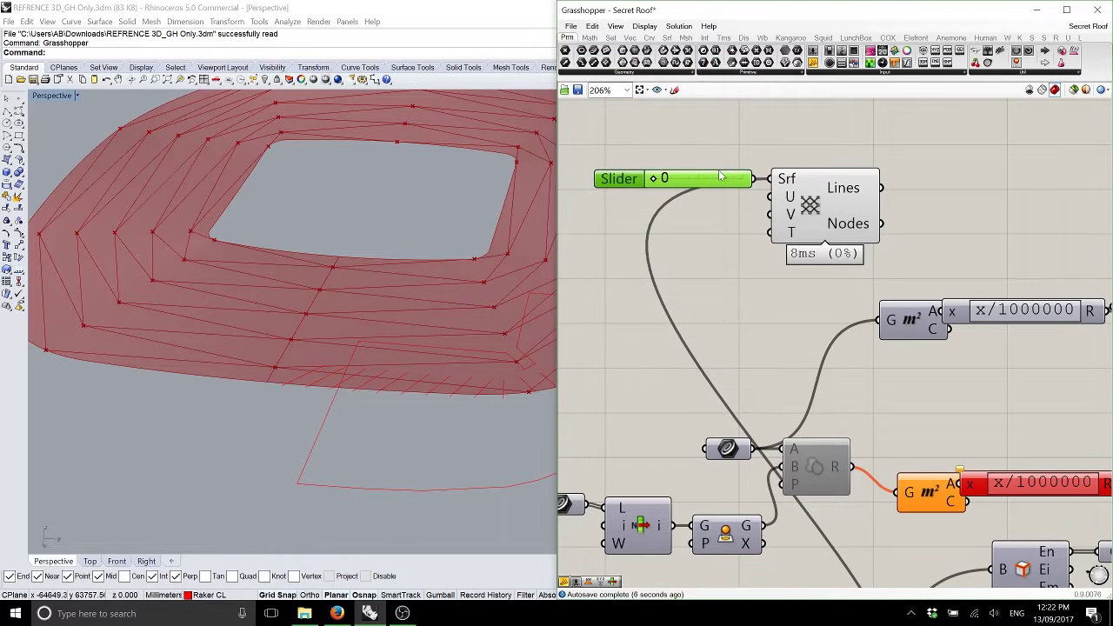
Connect two integer sliders to the diagrid's U and V inputs, set them to 156 and 32 divisions, and inspect the roof grid
{"action": "left_click_drag", "start_coordinate": [707, 182], "coordinate": [871, 227]}
{"action": "left_click", "coordinate": [746, 209]}
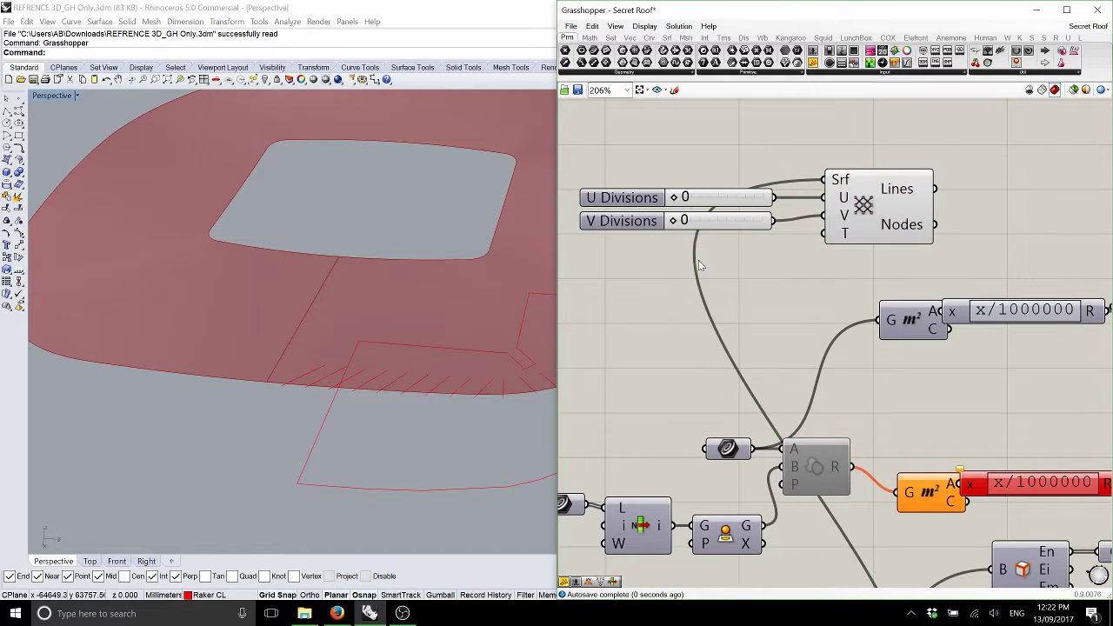
{"action": "left_click_drag", "start_coordinate": [675, 200], "coordinate": [746, 184]}
{"action": "left_click", "coordinate": [834, 216]}
{"action": "right_click_drag", "start_coordinate": [539, 370], "coordinate": [394, 329]}
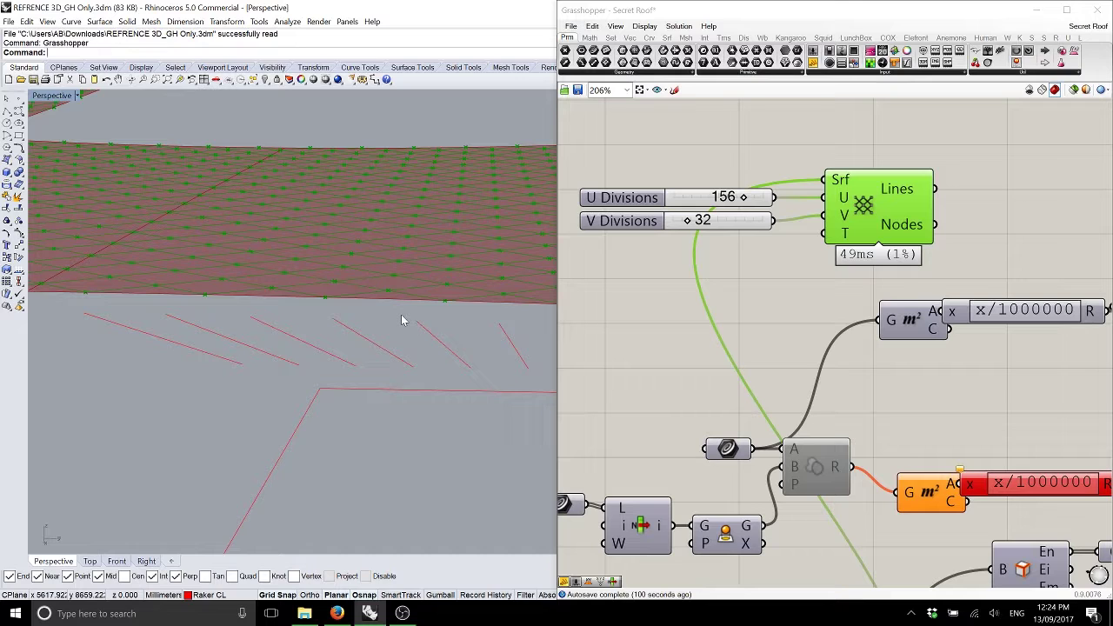
{"action": "scroll", "coordinate": [395, 261], "scroll_direction": "up", "scroll_amount": 5}
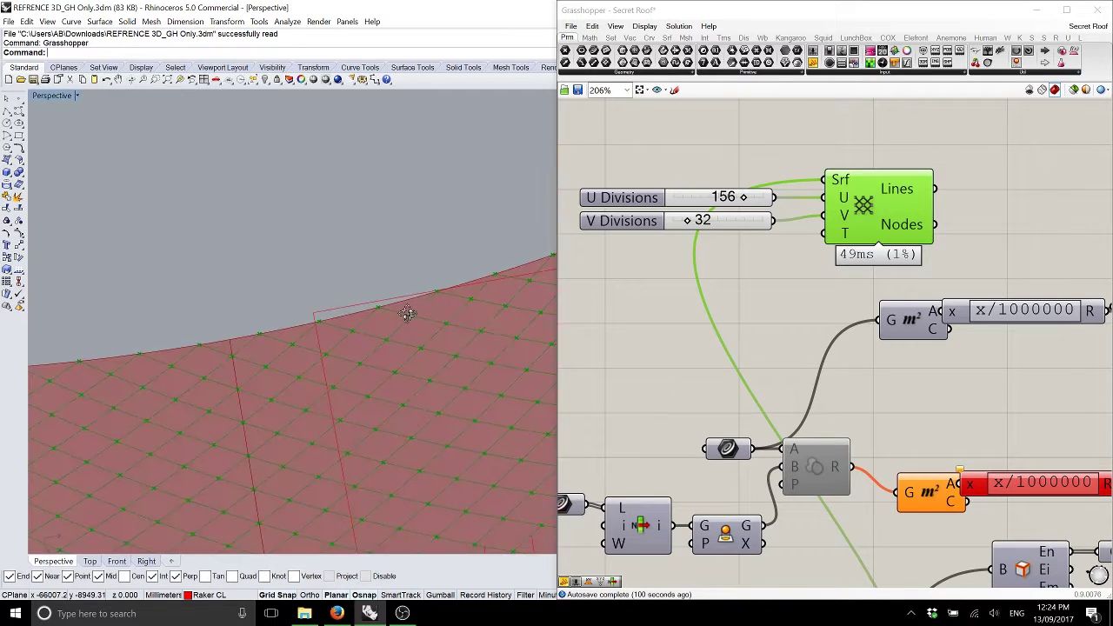
{"action": "scroll", "coordinate": [477, 270], "scroll_direction": "up", "scroll_amount": 4}
{"action": "right_click_drag", "start_coordinate": [476, 269], "coordinate": [329, 271]}
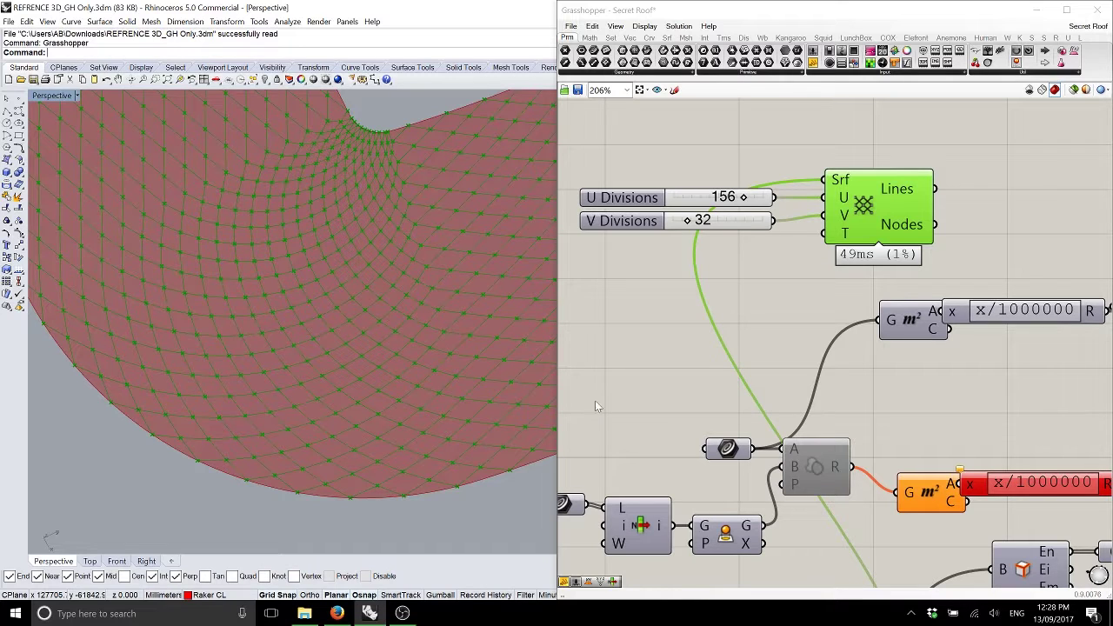
Turn off the preview of all components in the definition
{"action": "left_click", "coordinate": [633, 332]}
{"action": "key", "text": "ctrl+a"}
{"action": "middle_click", "coordinate": [636, 326]}
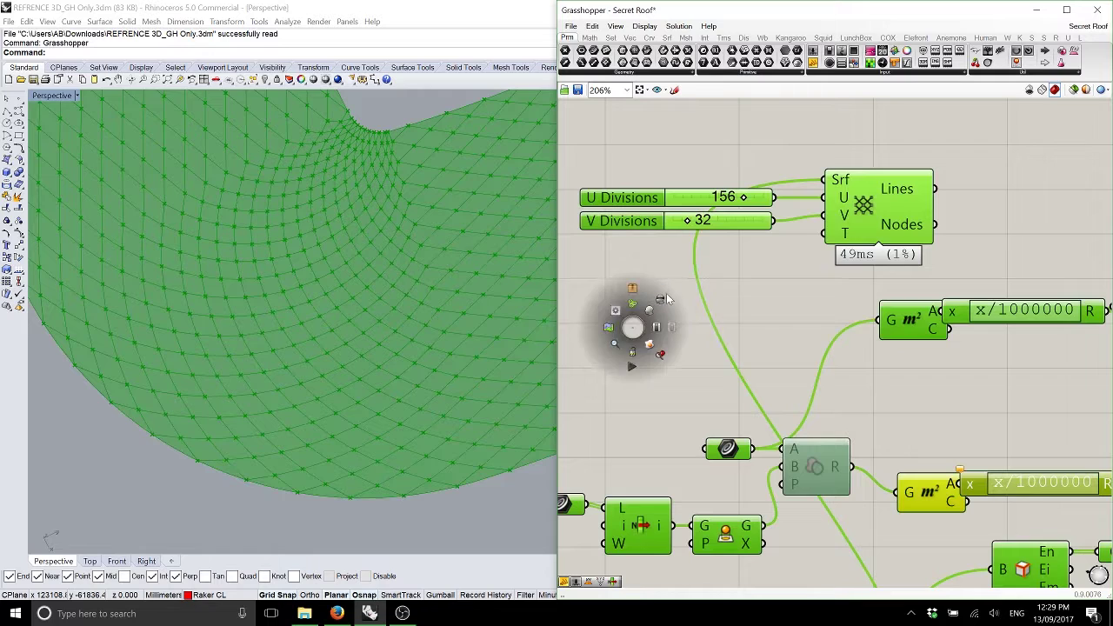
{"action": "left_click", "coordinate": [676, 299]}
Draw a shallow arc by centre, start and end point in the empty Perspective viewport
{"action": "left_click", "coordinate": [19, 131]}
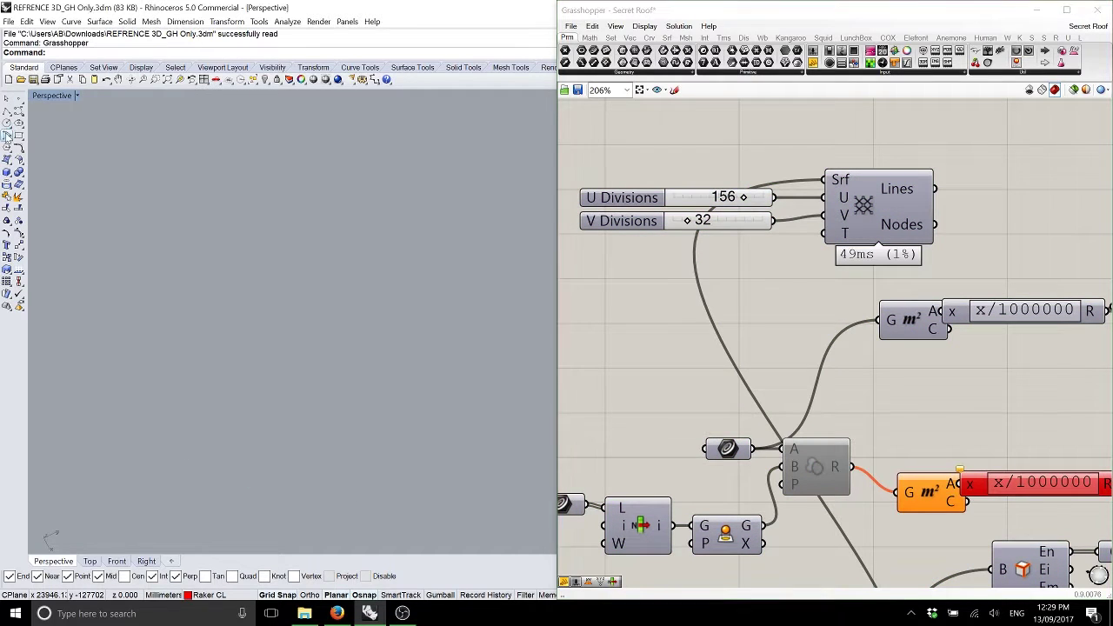
{"action": "left_click", "coordinate": [213, 300]}
{"action": "left_click", "coordinate": [159, 255]}
{"action": "left_click", "coordinate": [287, 230]}
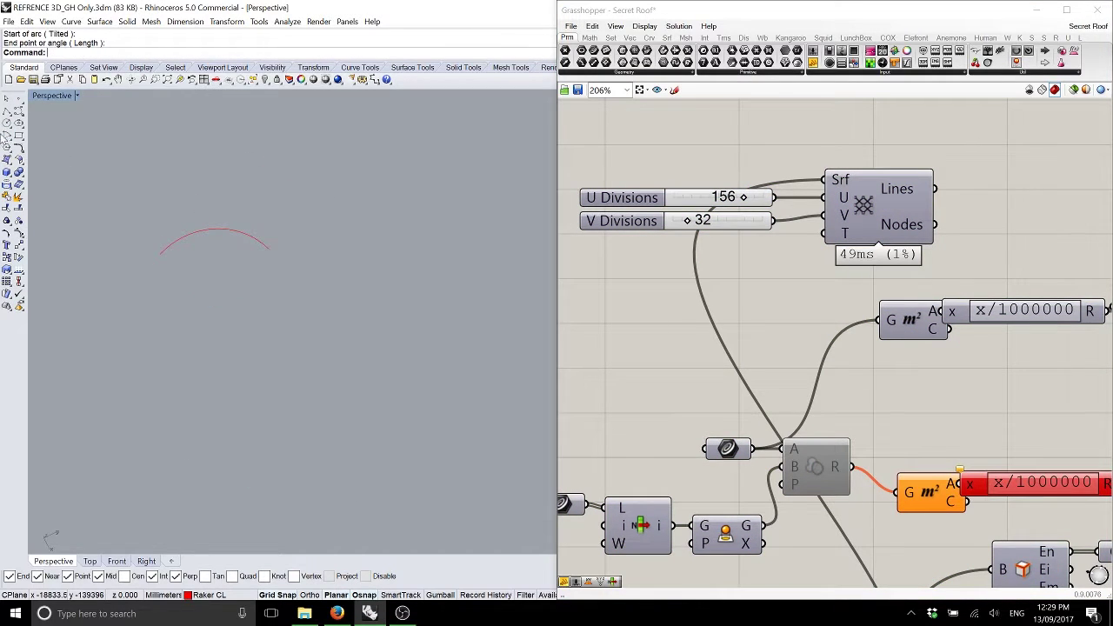
Draw a four-segment polyline below the arc, running from one arc end to the other
{"action": "left_click", "coordinate": [6, 111]}
{"action": "left_click", "coordinate": [159, 255]}
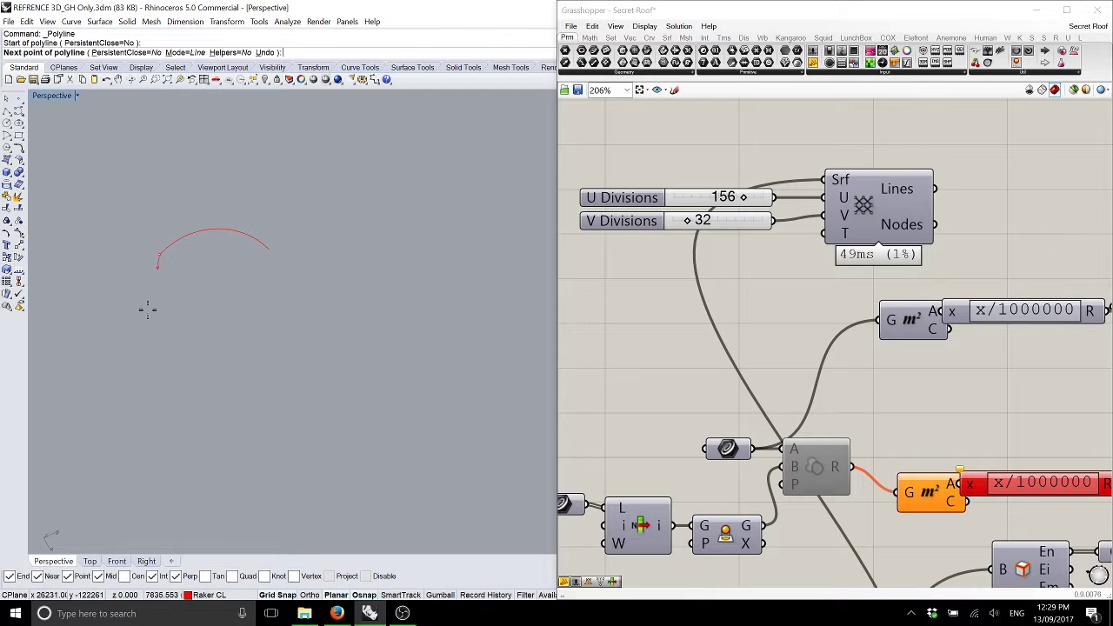
{"action": "left_click", "coordinate": [129, 361]}
{"action": "left_click", "coordinate": [253, 402]}
{"action": "left_click", "coordinate": [343, 311]}
{"action": "left_click", "coordinate": [272, 249]}
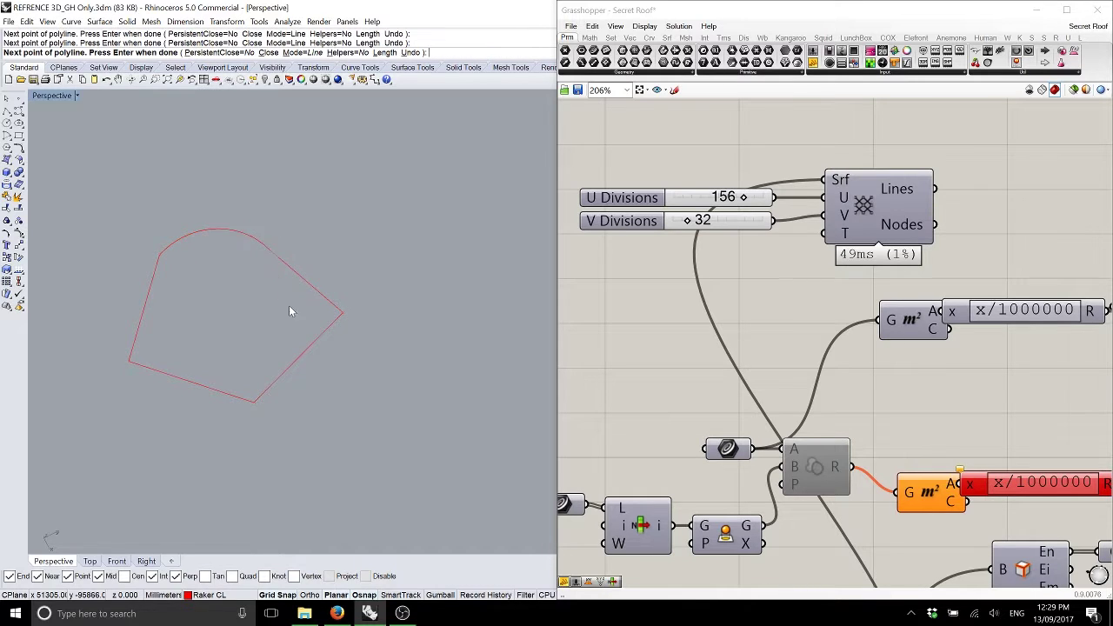
{"action": "key", "text": "Return"}
Join the arc and polyline into one closed curve and fill it with a planar surface
{"action": "key", "text": "ctrl+a"}
{"action": "left_click", "coordinate": [7, 196]}
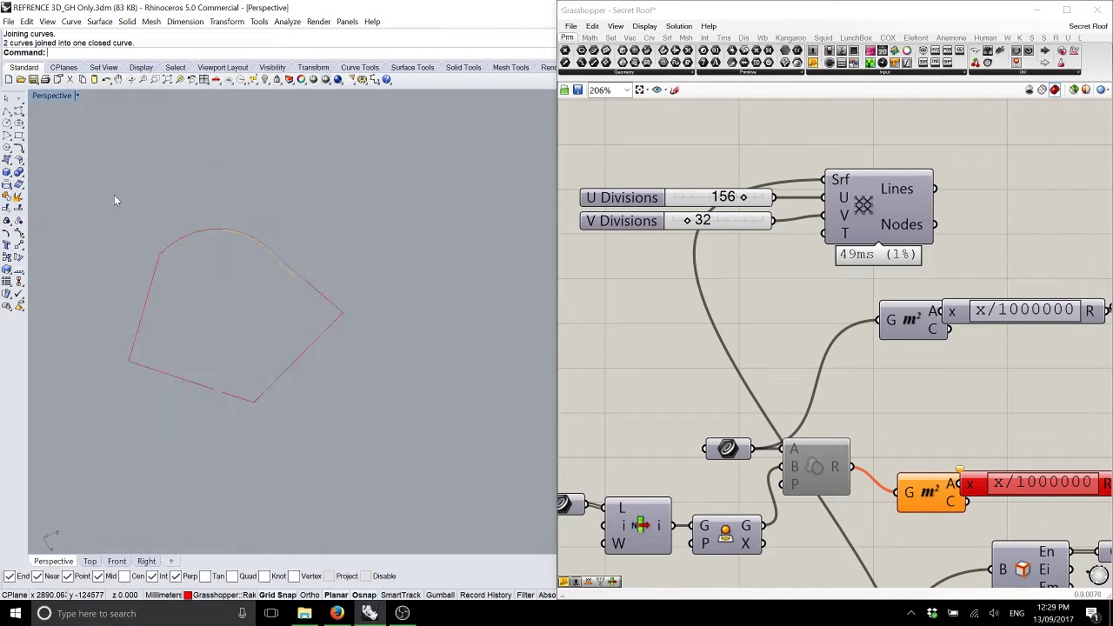
{"action": "key", "text": "ctrl+a"}
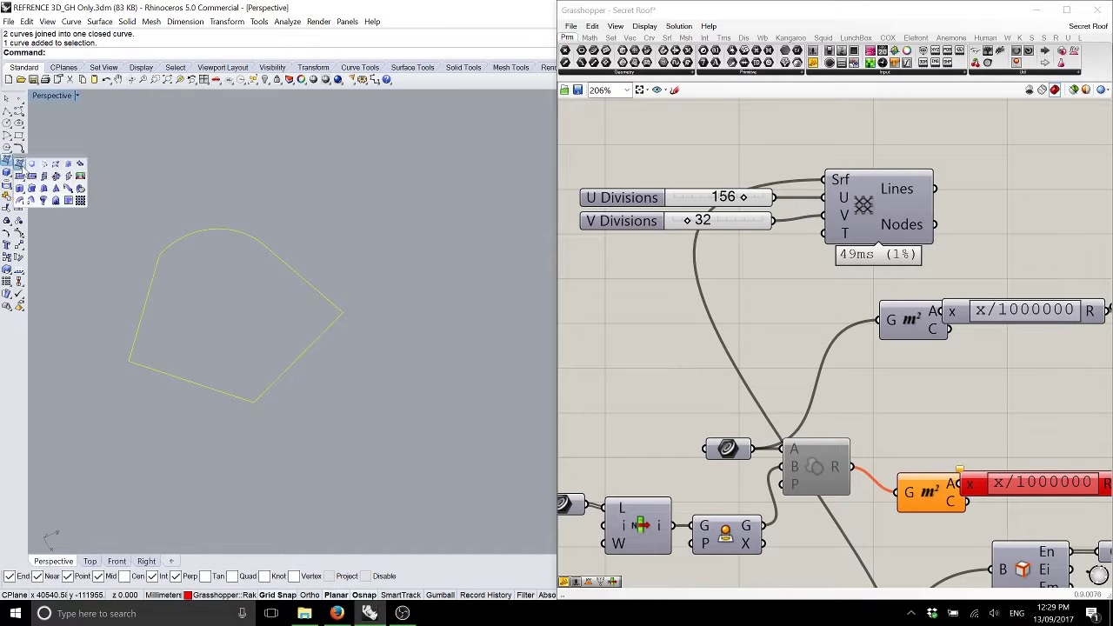
{"action": "key", "text": "Return"}
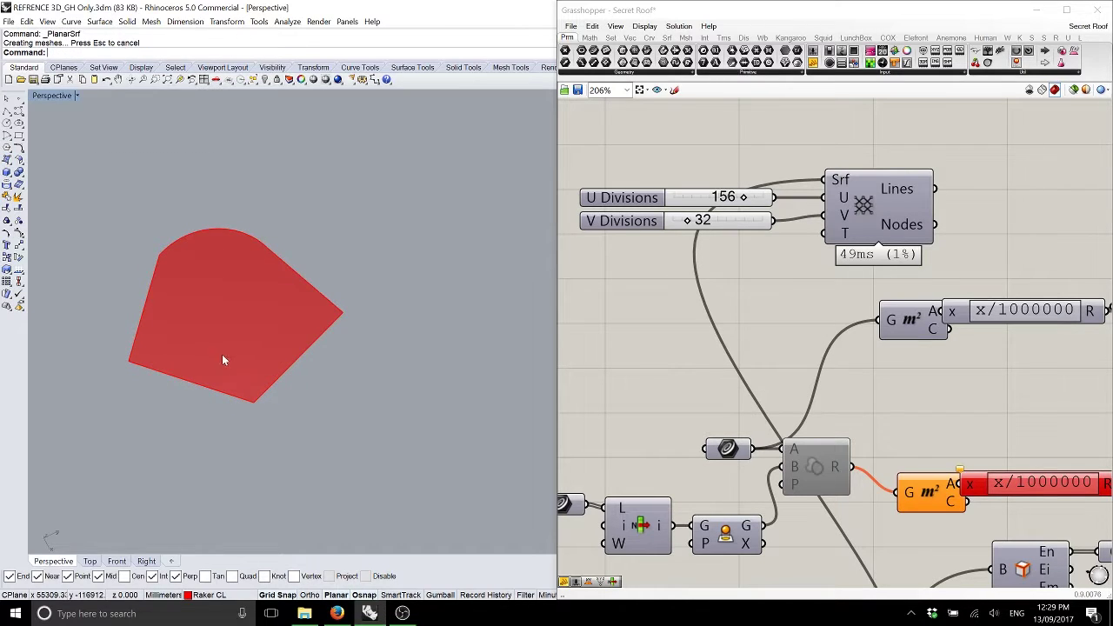
Add a geometry parameter above the diagrid sliders and reference the trimmed planar surface from Rhino in it
{"action": "left_click", "coordinate": [210, 304]}
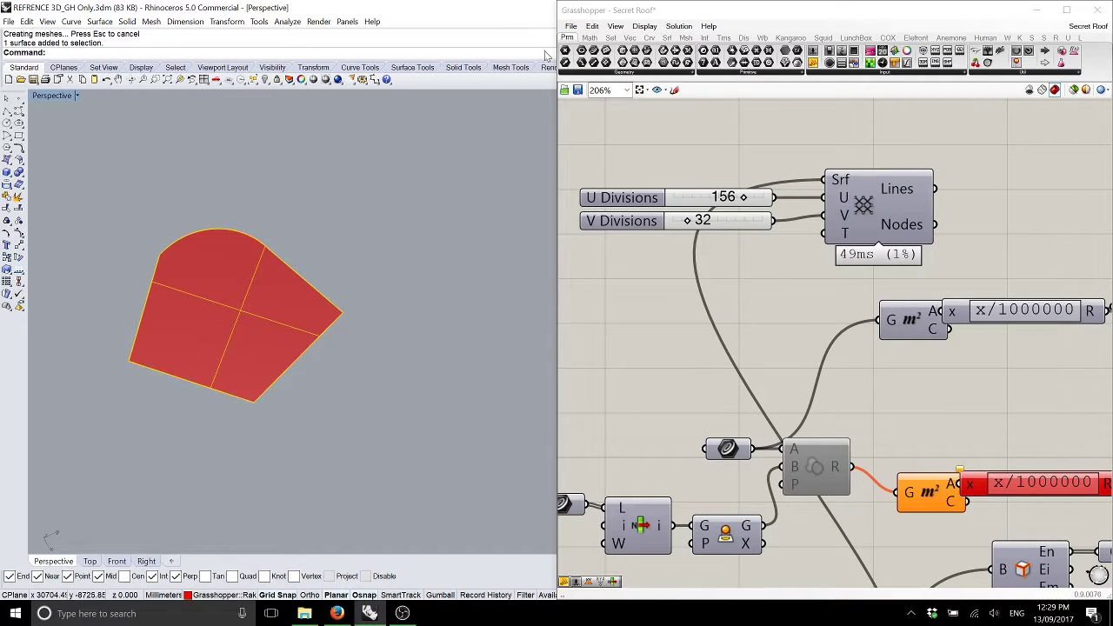
{"action": "left_click_drag", "start_coordinate": [663, 63], "coordinate": [704, 119]}
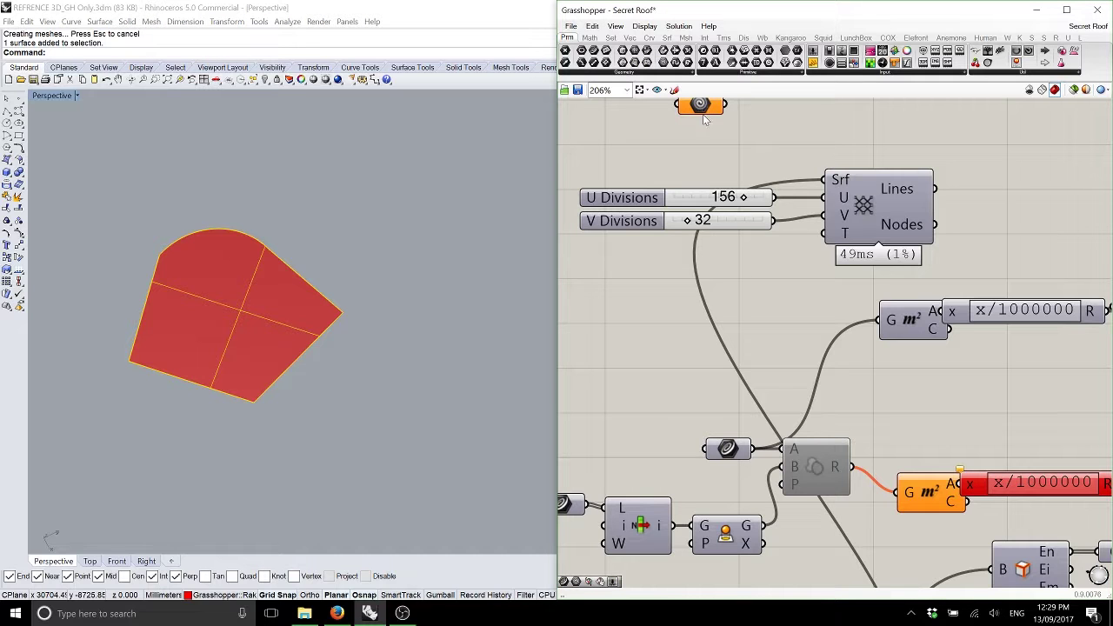
{"action": "right_click", "coordinate": [703, 114]}
{"action": "left_click", "coordinate": [753, 259]}
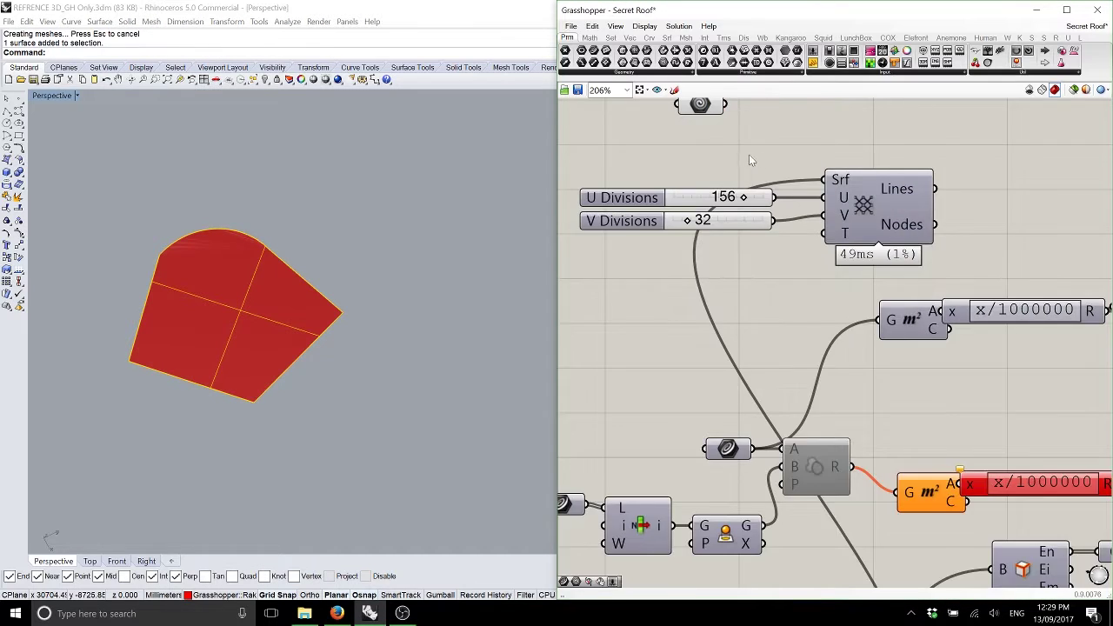
{"action": "right_click_drag", "start_coordinate": [749, 153], "coordinate": [748, 248]}
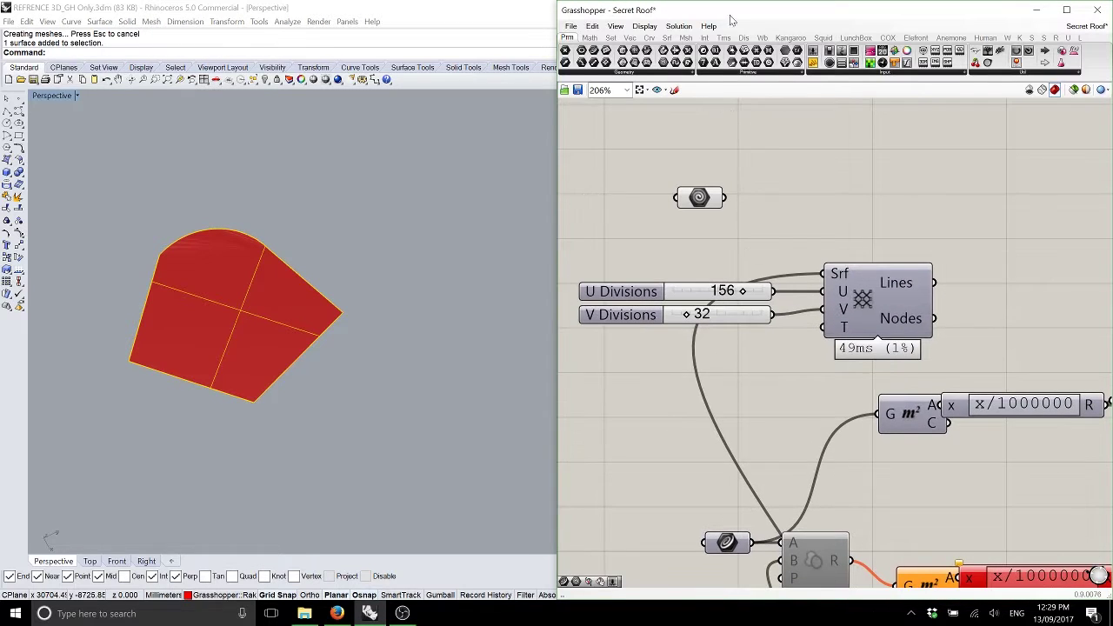
Add an Untrim component and connect the referenced planar surface to its S input
{"action": "left_click", "coordinate": [667, 38]}
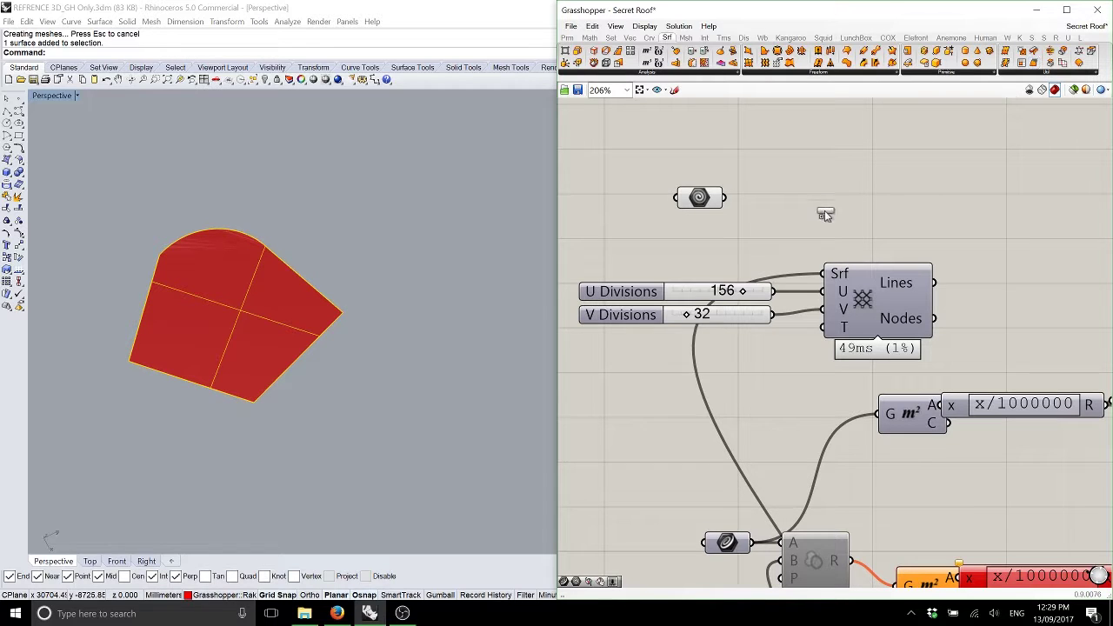
{"action": "left_click_drag", "start_coordinate": [824, 210], "coordinate": [821, 211]}
{"action": "left_click_drag", "start_coordinate": [727, 197], "coordinate": [806, 201]}
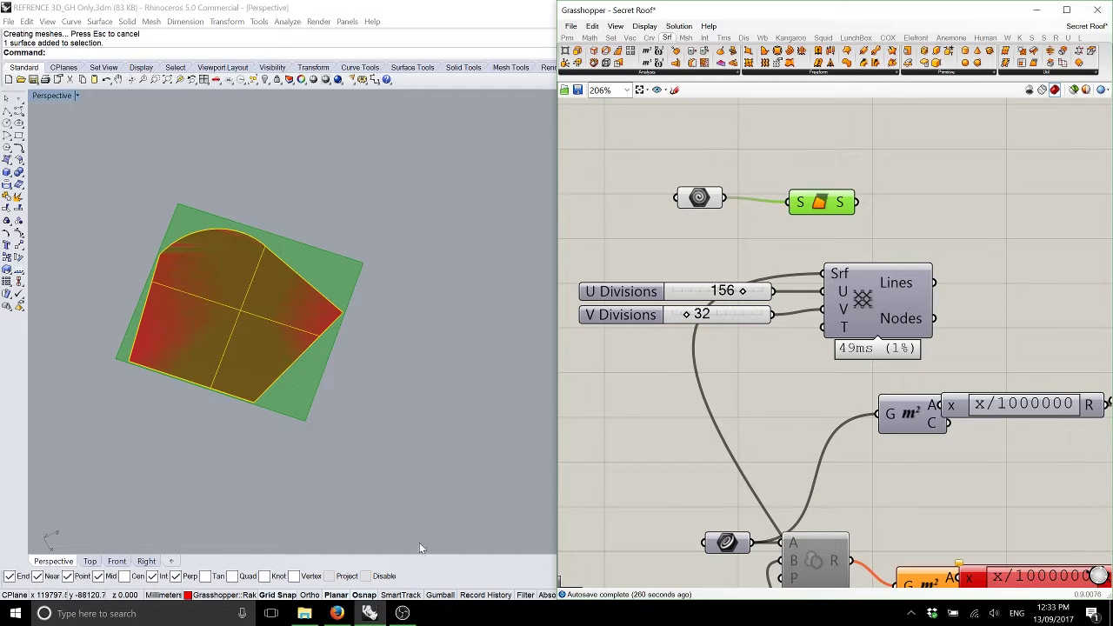
Switch to Firefox and open Google Maps in a new tab
{"action": "left_click", "coordinate": [337, 613]}
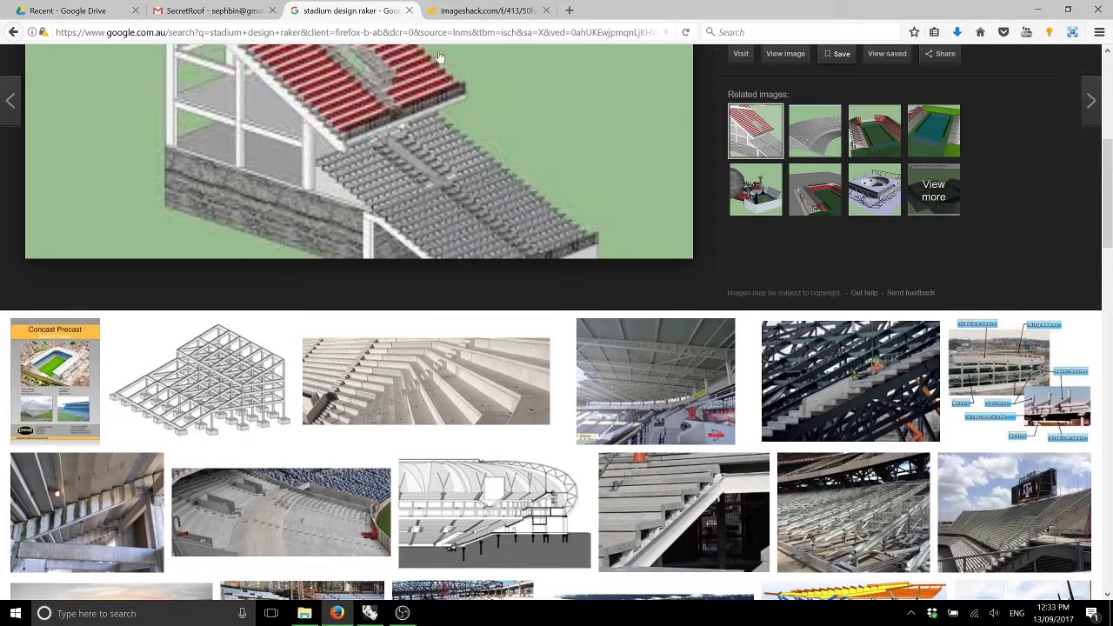
{"action": "key", "text": "ctrl+t"}
{"action": "type", "text": "maps.g"}
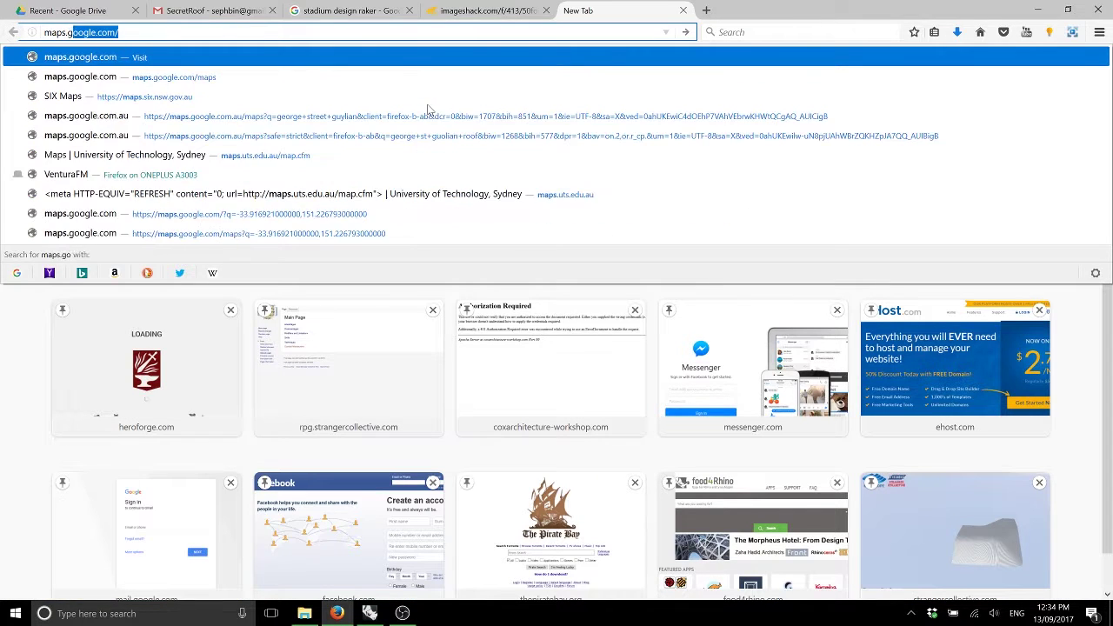
{"action": "key", "text": "Return"}
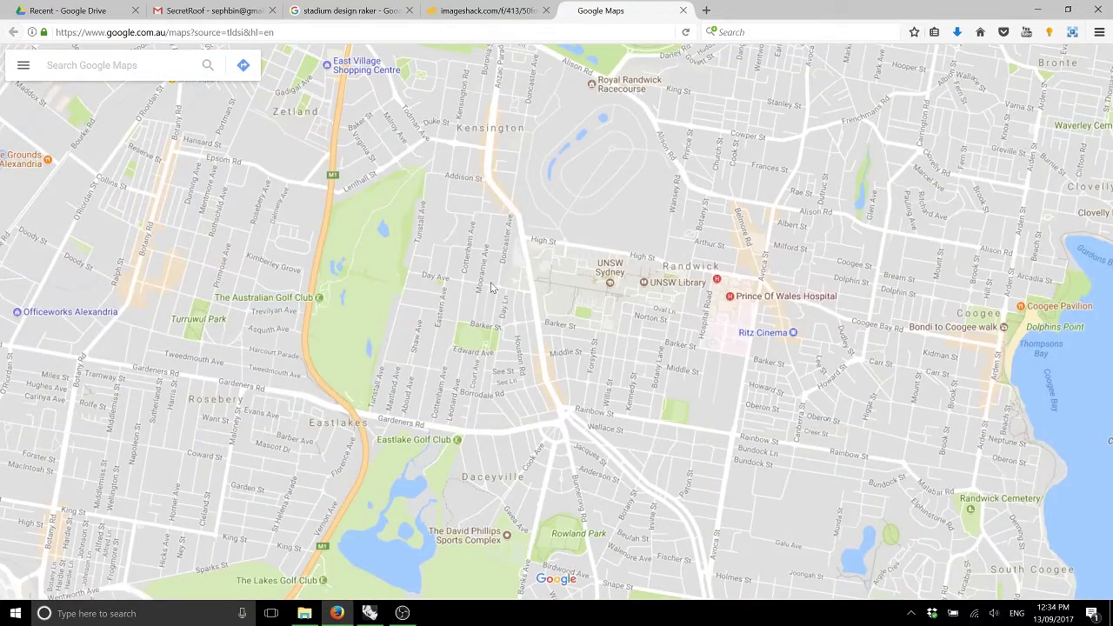
Examine the map at world scale, comparing Australia with Greenland and northern Russia in the flat projection
{"action": "scroll", "coordinate": [500, 287], "scroll_direction": "down", "scroll_amount": 4}
{"action": "scroll", "coordinate": [595, 310], "scroll_direction": "down", "scroll_amount": 5}
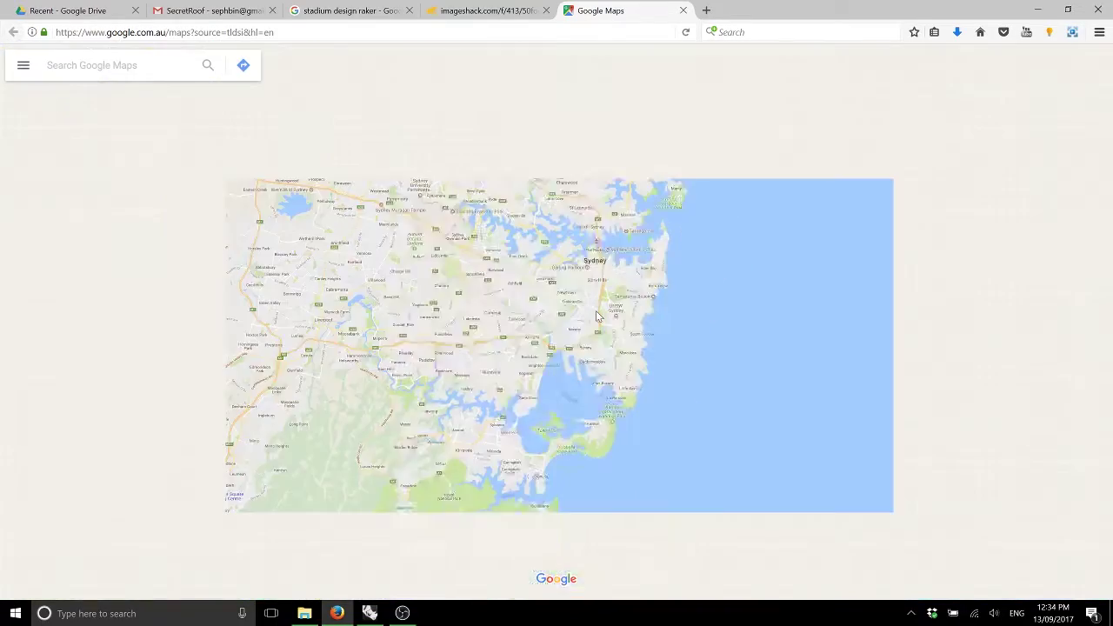
{"action": "scroll", "coordinate": [596, 313], "scroll_direction": "down", "scroll_amount": 3}
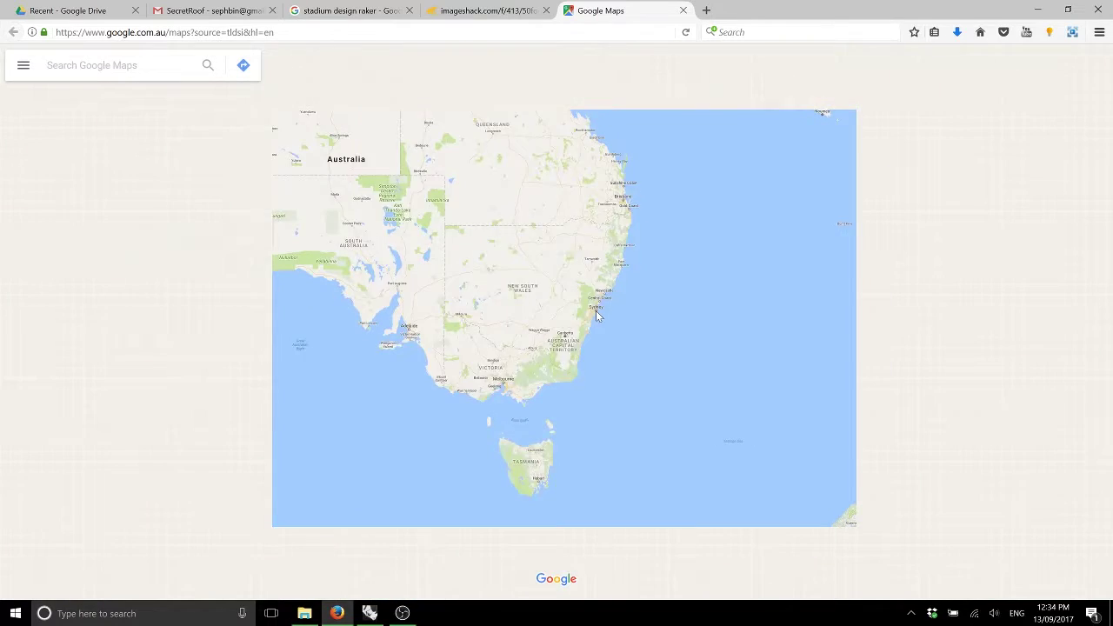
{"action": "scroll", "coordinate": [595, 311], "scroll_direction": "down", "scroll_amount": 2}
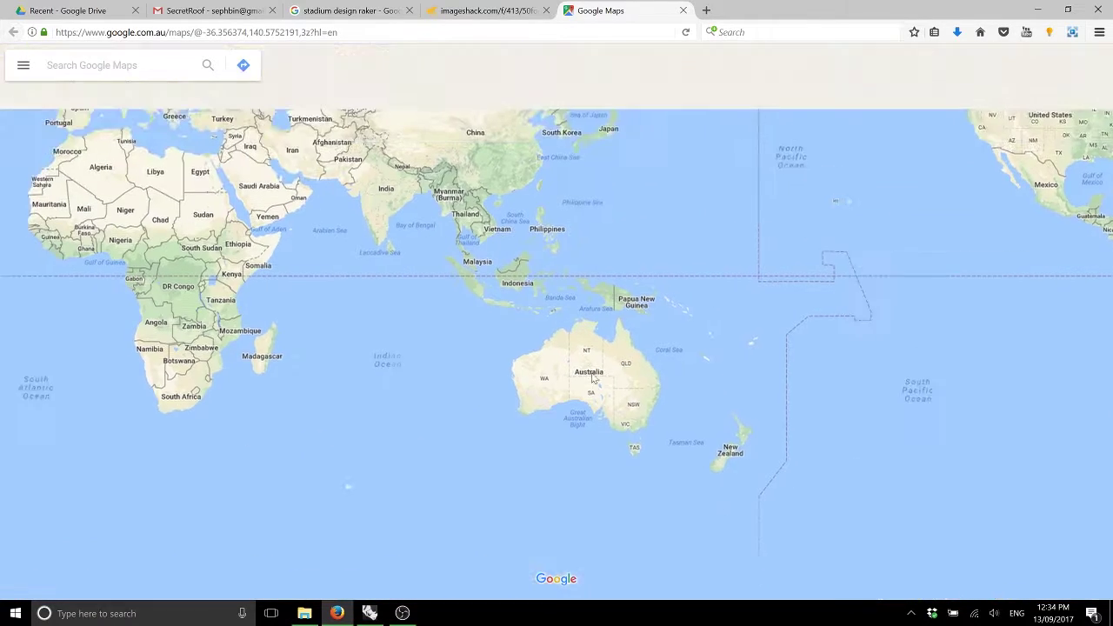
{"action": "scroll", "coordinate": [585, 325], "scroll_direction": "up", "scroll_amount": 1}
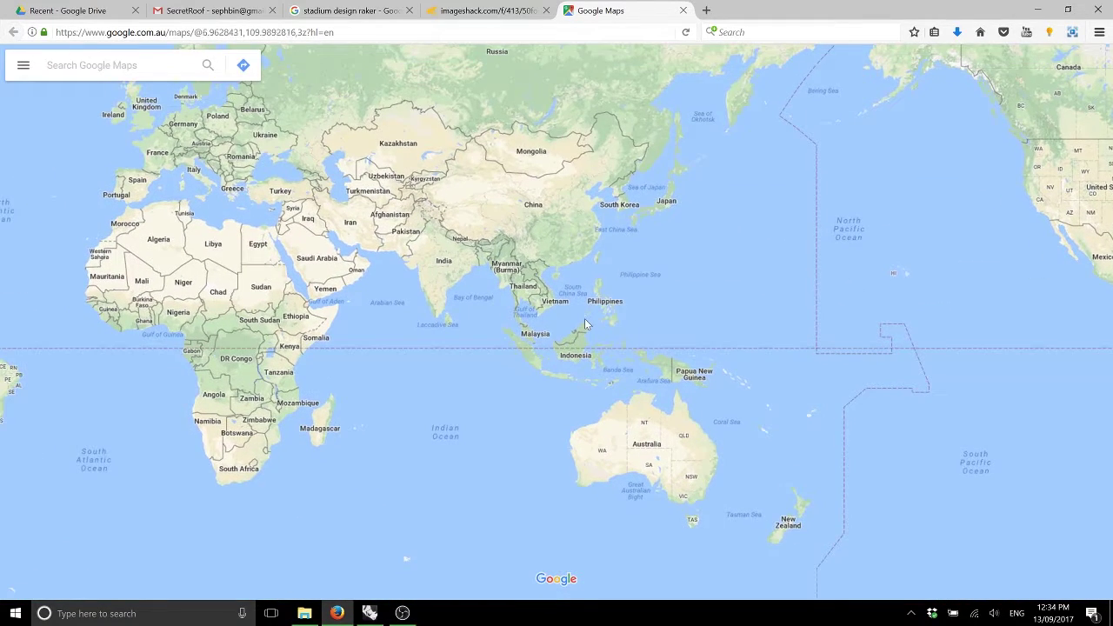
{"action": "scroll", "coordinate": [605, 317], "scroll_direction": "down", "scroll_amount": 1}
{"action": "scroll", "coordinate": [608, 314], "scroll_direction": "up", "scroll_amount": 1}
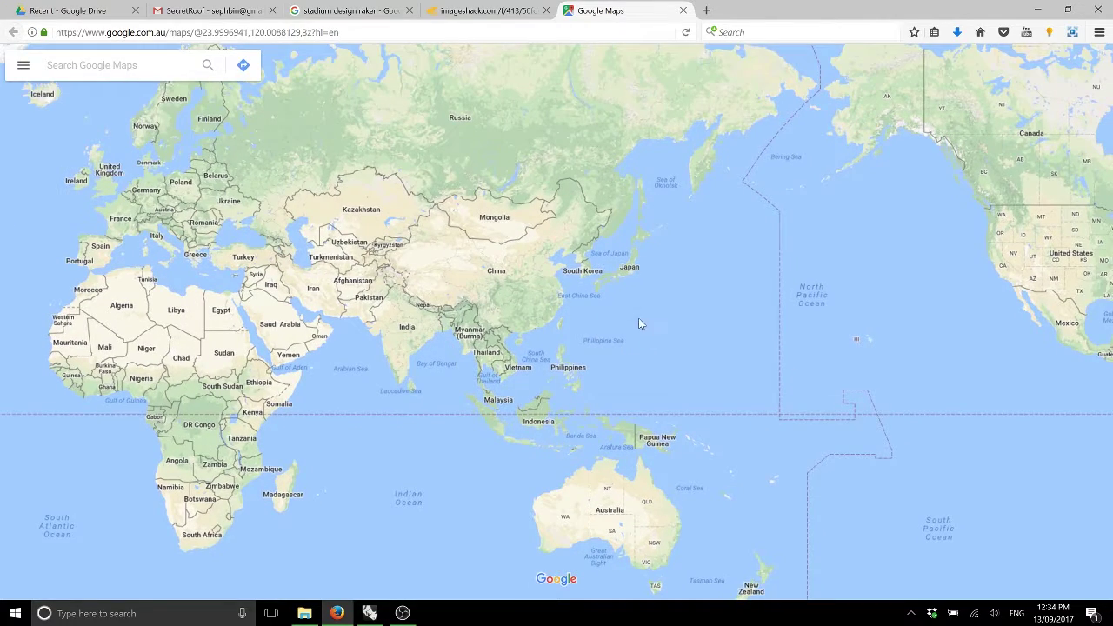
{"action": "scroll", "coordinate": [638, 317], "scroll_direction": "up", "scroll_amount": 1}
{"action": "scroll", "coordinate": [606, 309], "scroll_direction": "down", "scroll_amount": 1}
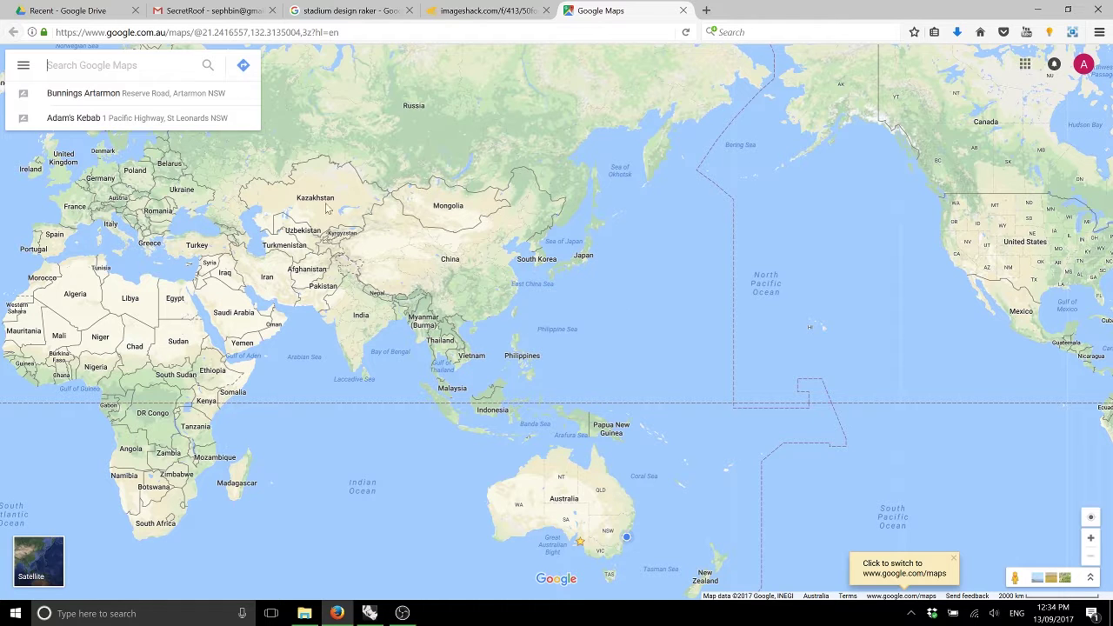
{"action": "left_click_drag", "start_coordinate": [200, 148], "coordinate": [435, 326]}
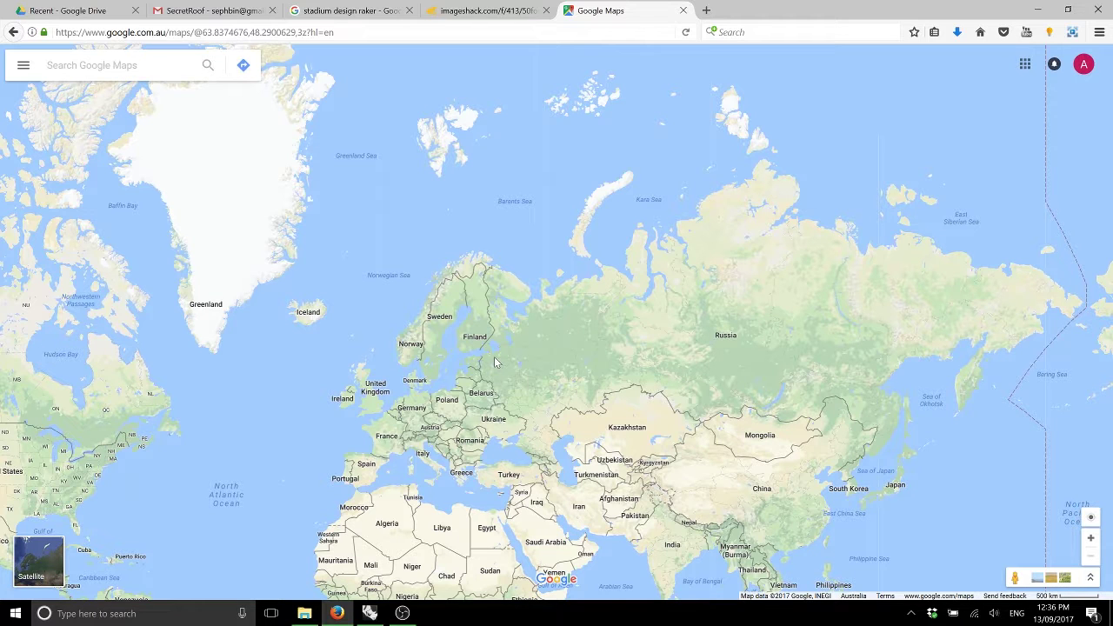
Switch back to Rhino and Grasshopper and delete the referenced geometry parameter and its Untrim component
{"action": "left_click", "coordinate": [370, 613]}
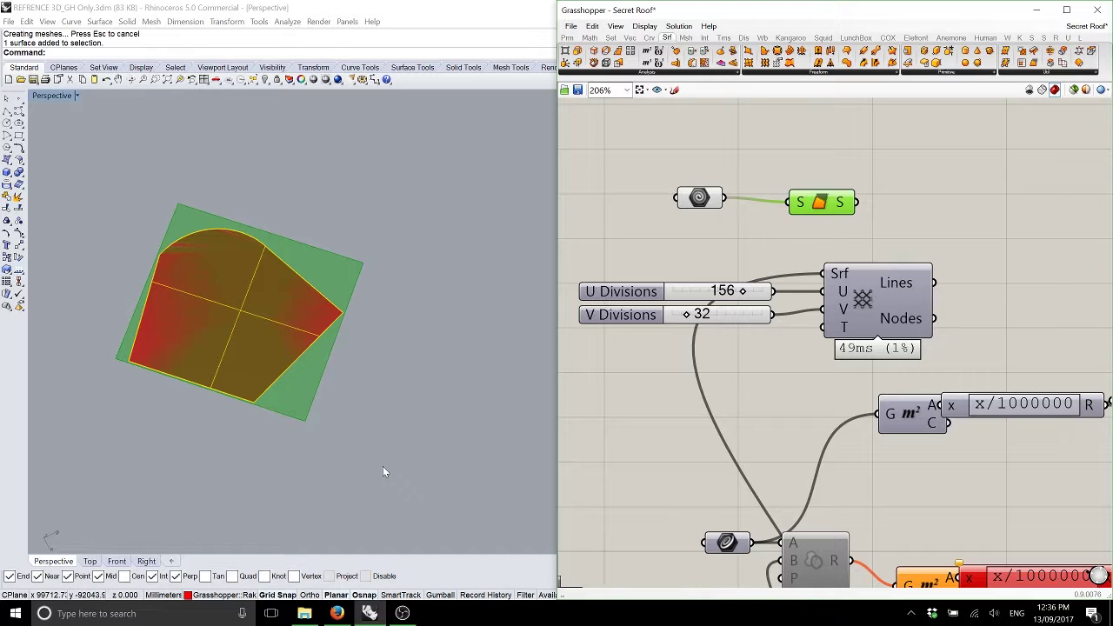
{"action": "left_click", "coordinate": [631, 137]}
{"action": "left_click_drag", "start_coordinate": [632, 137], "coordinate": [567, 111]}
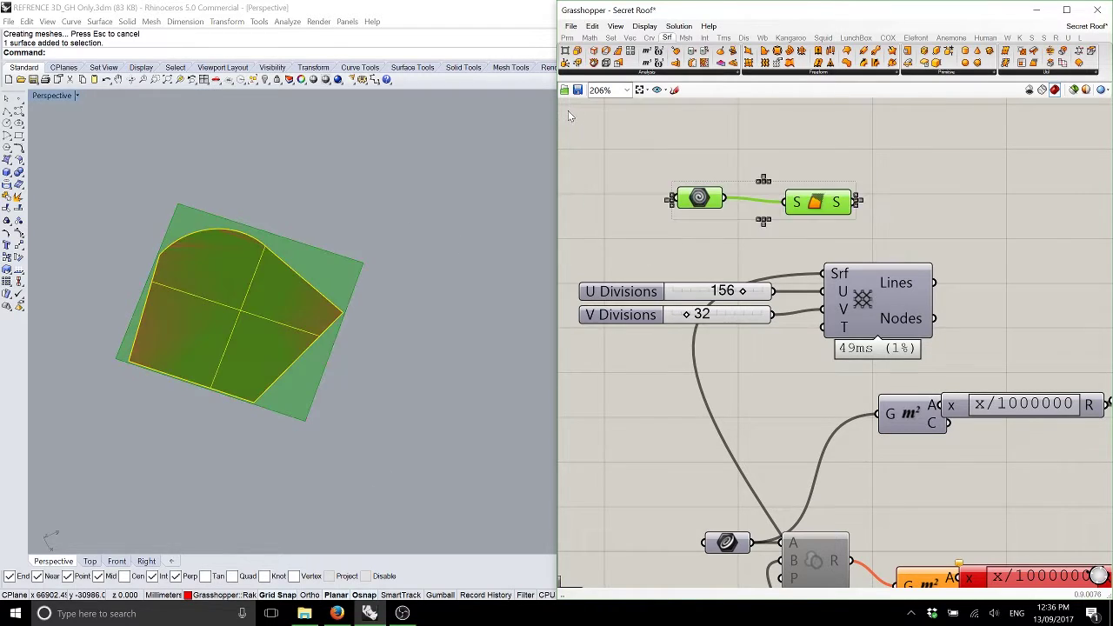
{"action": "key", "text": "Delete"}
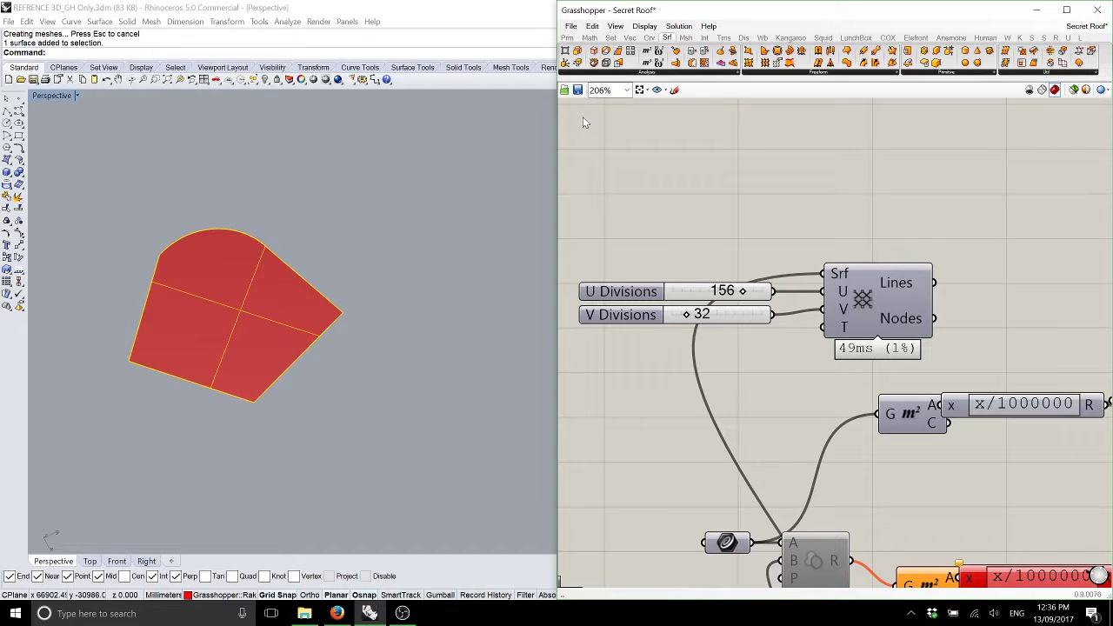
Start a new Grasshopper definition, and delete the trimmed planar surface and its boundary curve from the Rhino model
{"action": "left_click", "coordinate": [571, 26]}
{"action": "left_click", "coordinate": [575, 38]}
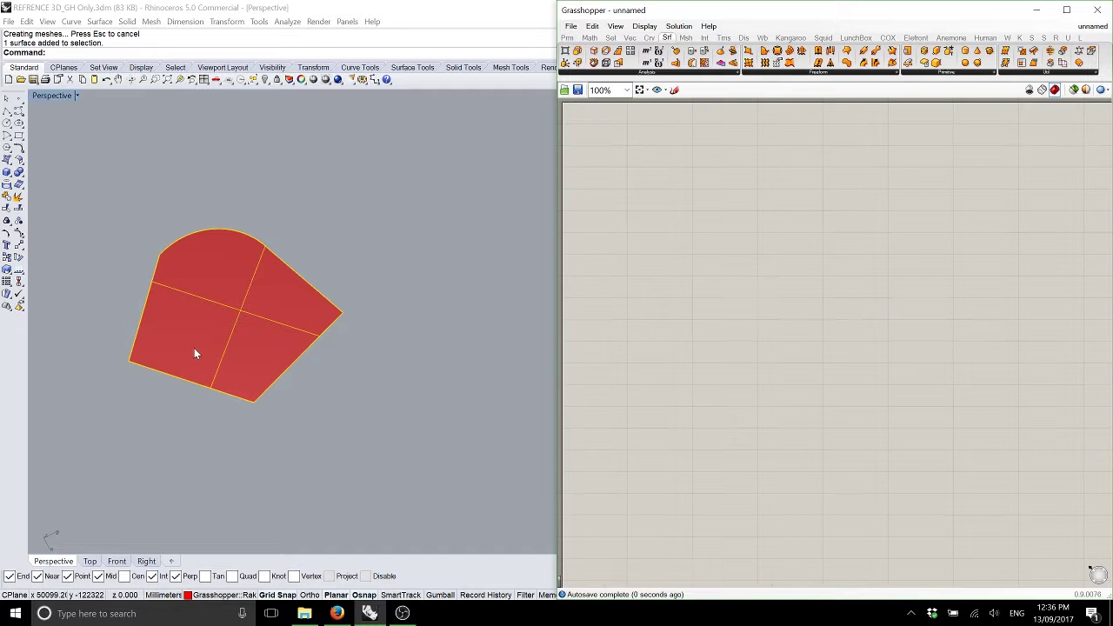
{"action": "left_click", "coordinate": [217, 289]}
{"action": "key", "text": "Delete"}
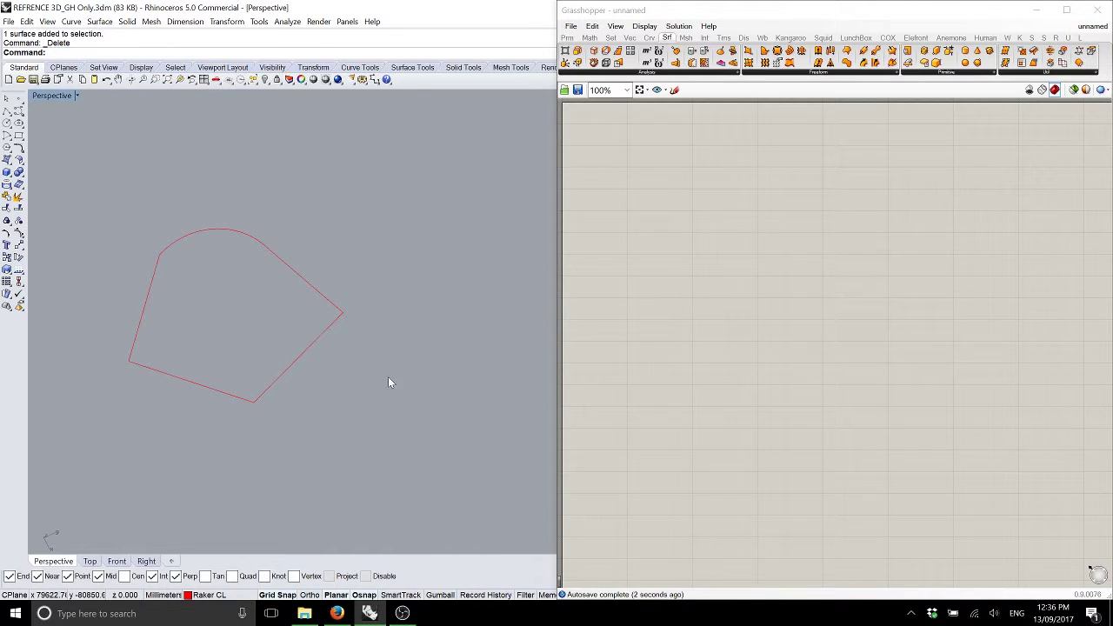
{"action": "left_click_drag", "start_coordinate": [387, 377], "coordinate": [62, 193]}
{"action": "key", "text": "Delete"}
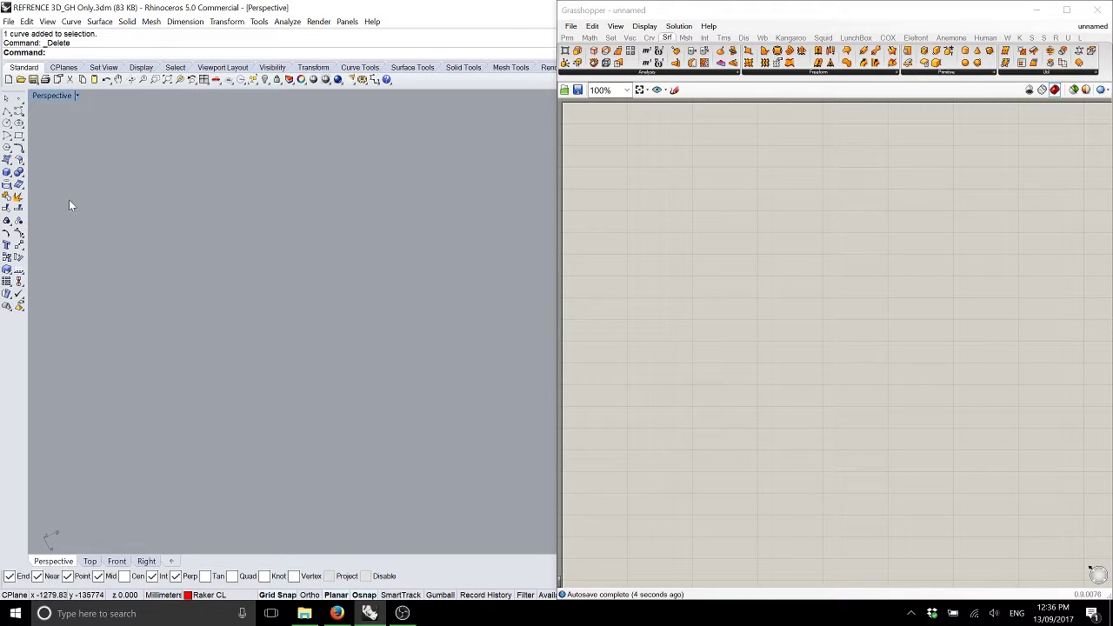
{"action": "left_click", "coordinate": [7, 160]}
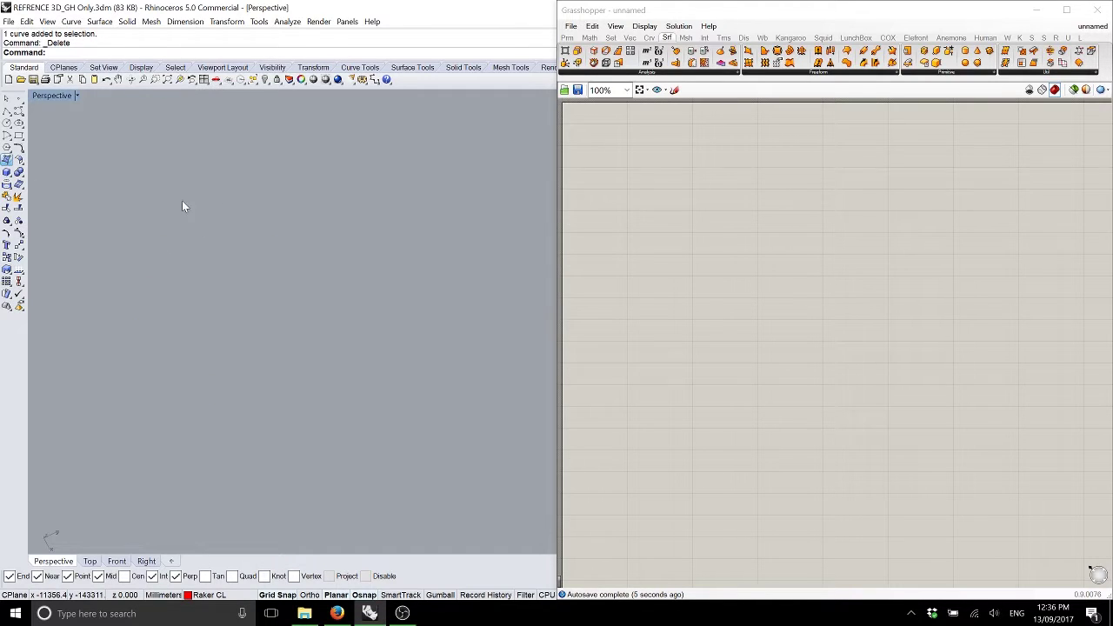
{"action": "left_click", "coordinate": [274, 177]}
{"action": "left_click", "coordinate": [269, 321]}
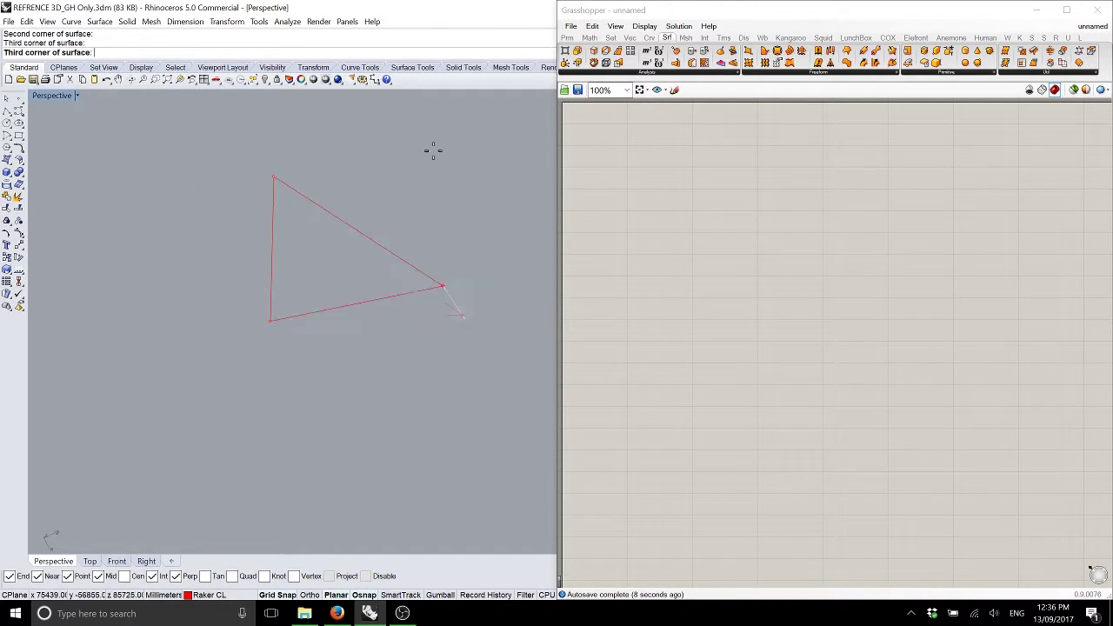
{"action": "key", "text": "Escape"}
Draw a four-corner surface from picked corner points in the empty area of the Perspective view
{"action": "key", "text": "Return"}
{"action": "left_click", "coordinate": [279, 178]}
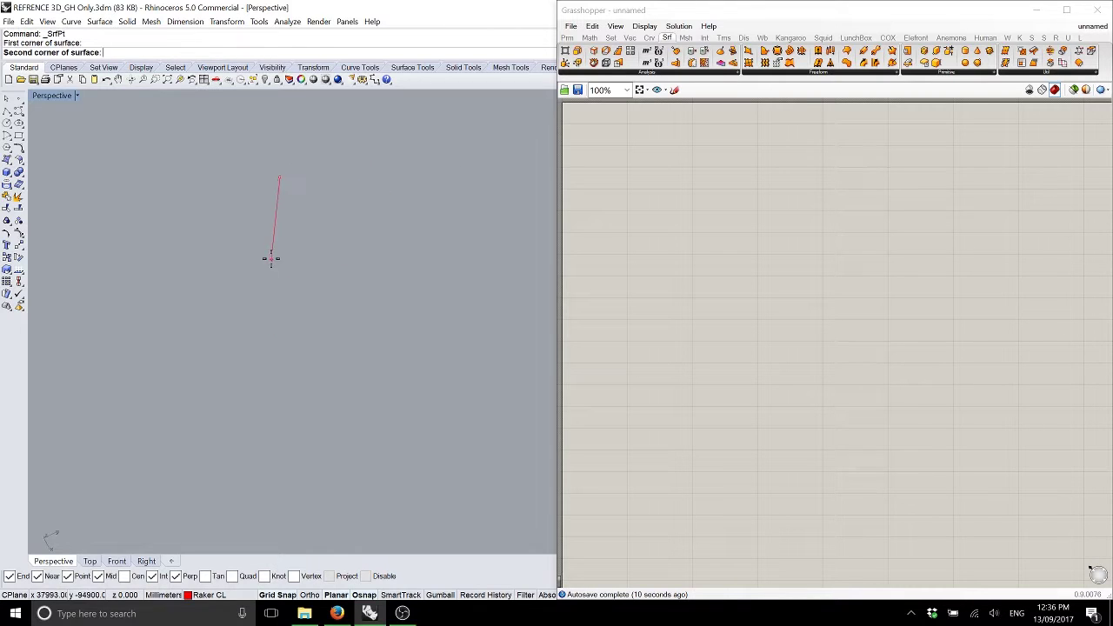
{"action": "left_click", "coordinate": [278, 280]}
{"action": "left_click", "coordinate": [438, 193]}
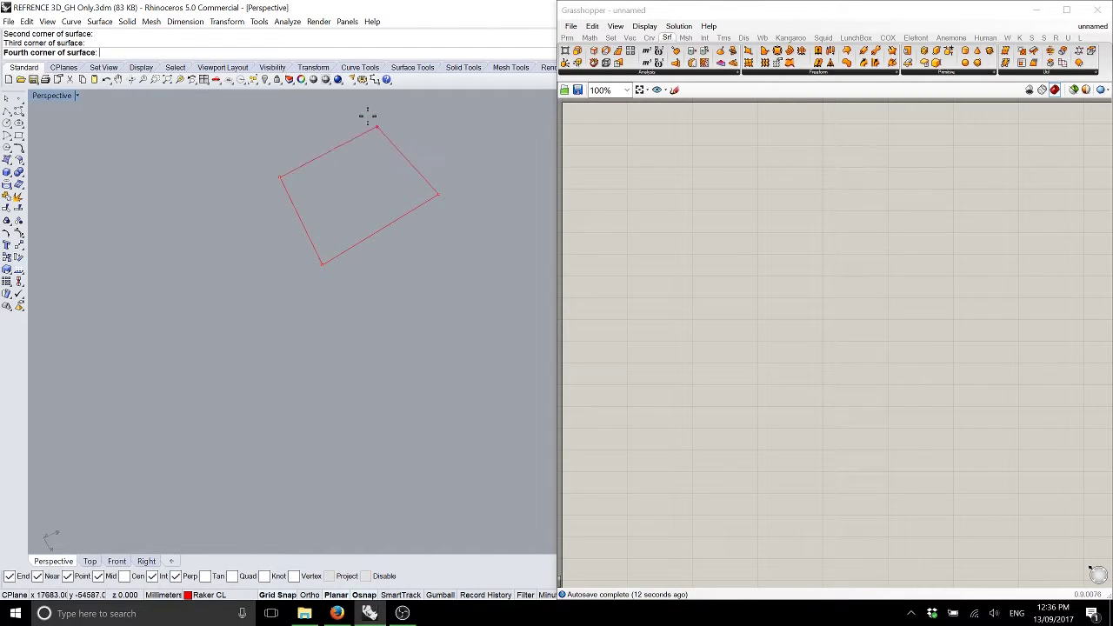
{"action": "left_click", "coordinate": [375, 114]}
Turn on the four-corner surface's control points and raise two diagonally opposite corners to form a saddle shape
{"action": "right_click_drag", "start_coordinate": [323, 266], "coordinate": [344, 350]}
{"action": "left_click", "coordinate": [345, 350]}
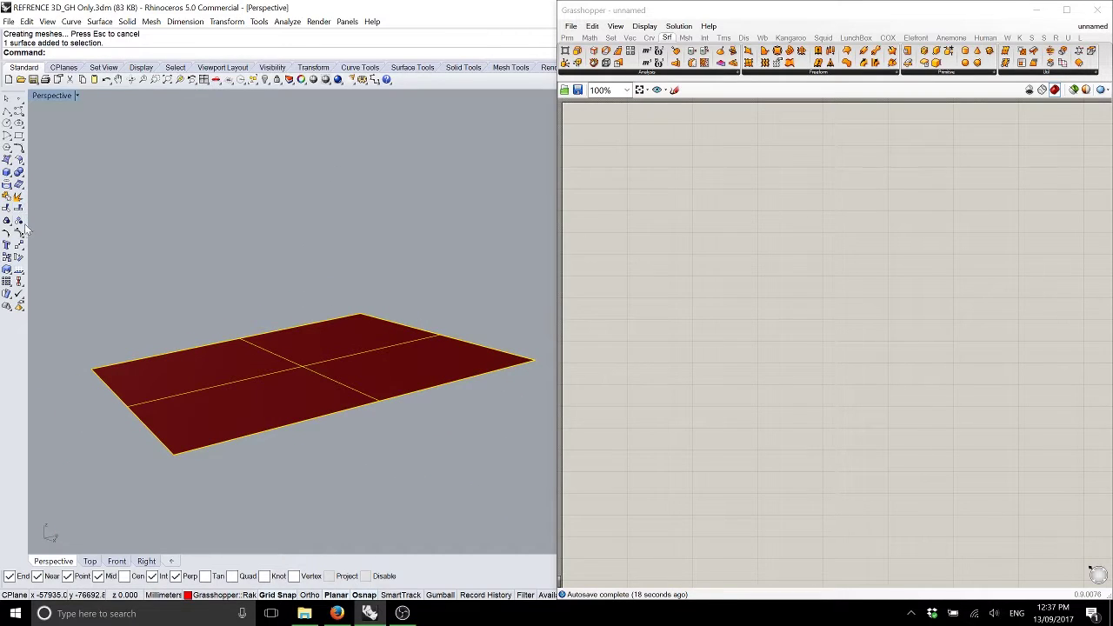
{"action": "left_click", "coordinate": [18, 223]}
{"action": "left_click", "coordinate": [359, 314]}
{"action": "left_click", "coordinate": [174, 453], "text": "shift"}
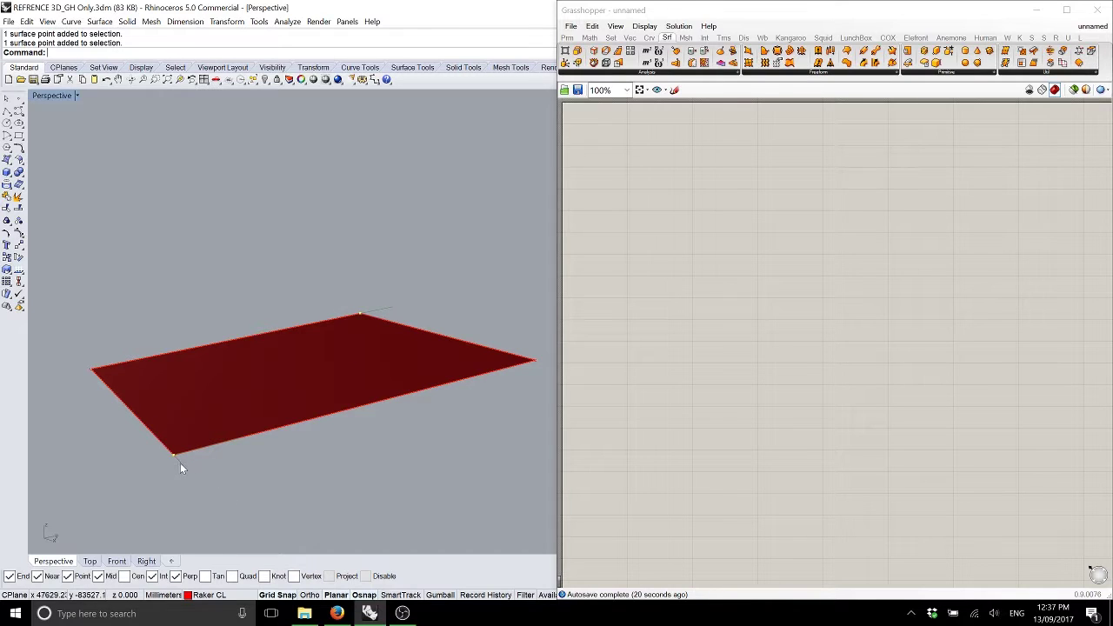
{"action": "left_click_drag", "start_coordinate": [174, 453], "coordinate": [166, 296]}
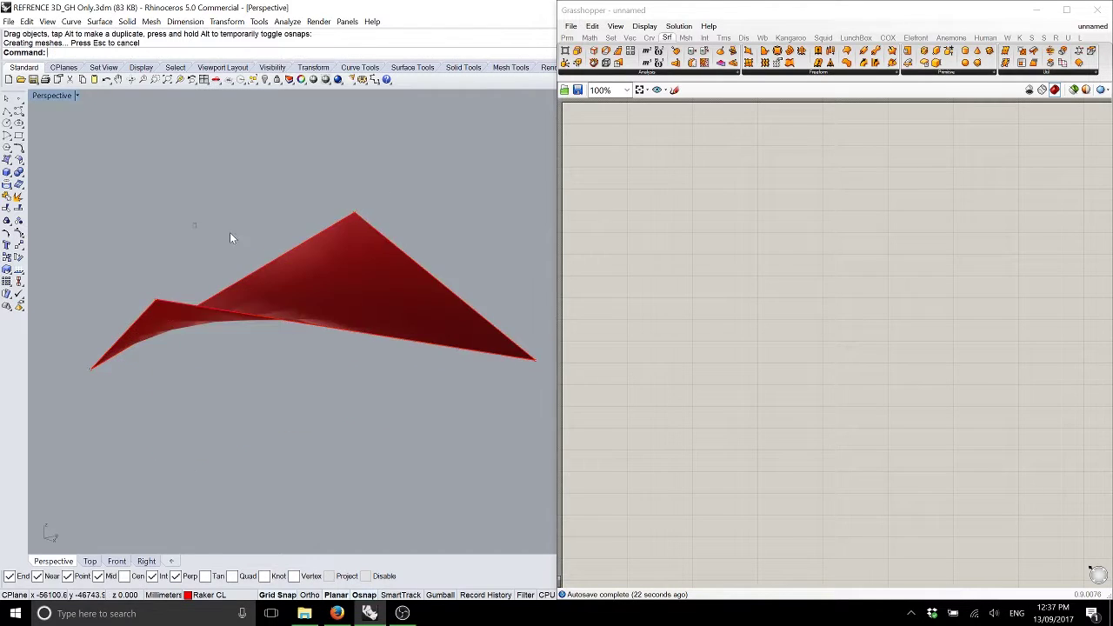
Add a geometry parameter to the empty Grasshopper canvas and reference the saddle surface from Rhino in it
{"action": "right_click_drag", "start_coordinate": [230, 232], "coordinate": [301, 286]}
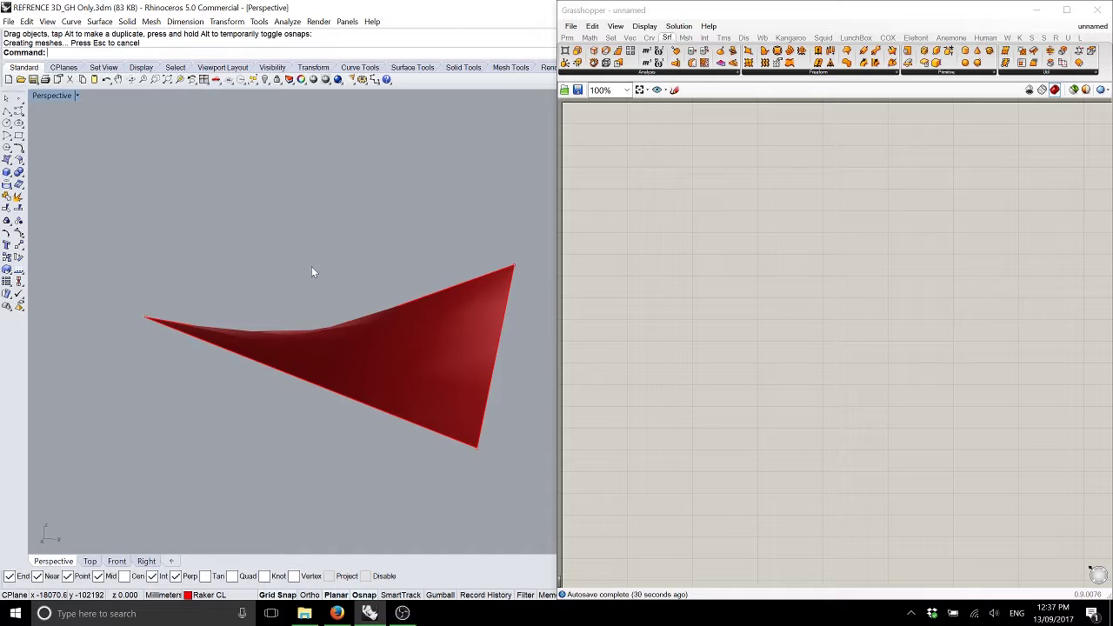
{"action": "right_click_drag", "start_coordinate": [316, 281], "coordinate": [345, 351]}
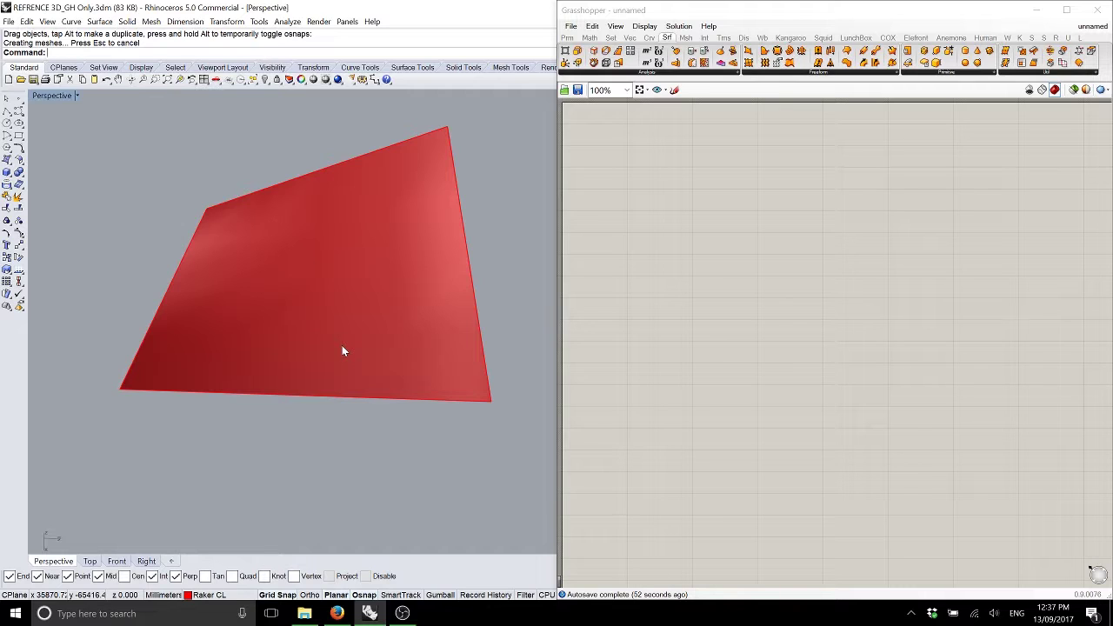
{"action": "left_click", "coordinate": [567, 38]}
{"action": "left_click_drag", "start_coordinate": [663, 62], "coordinate": [661, 155]}
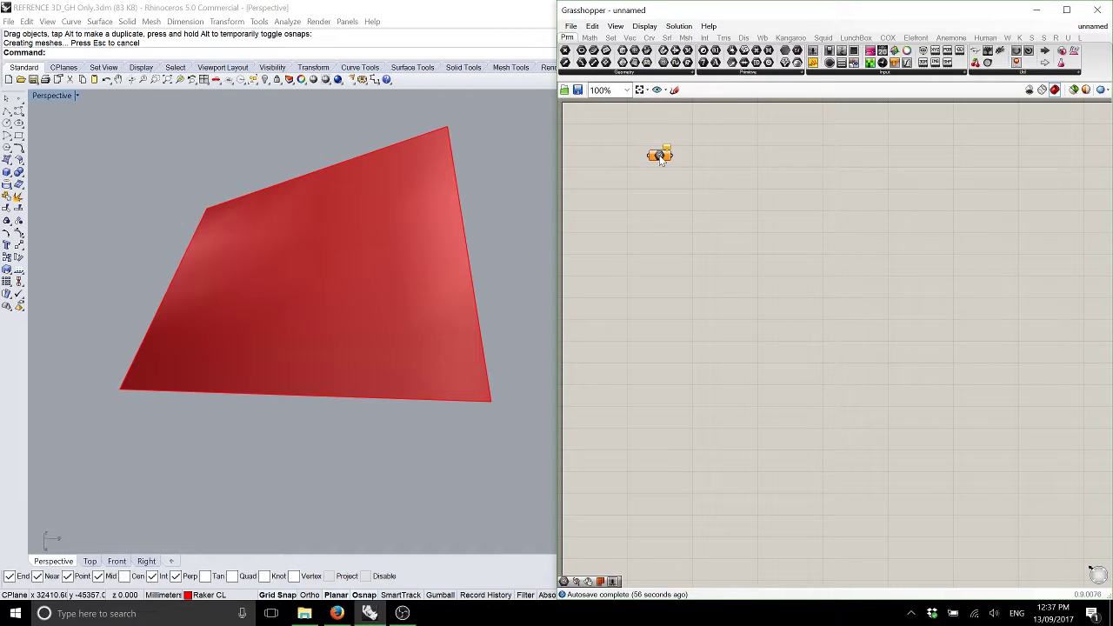
{"action": "right_click", "coordinate": [661, 155]}
{"action": "left_click", "coordinate": [708, 304]}
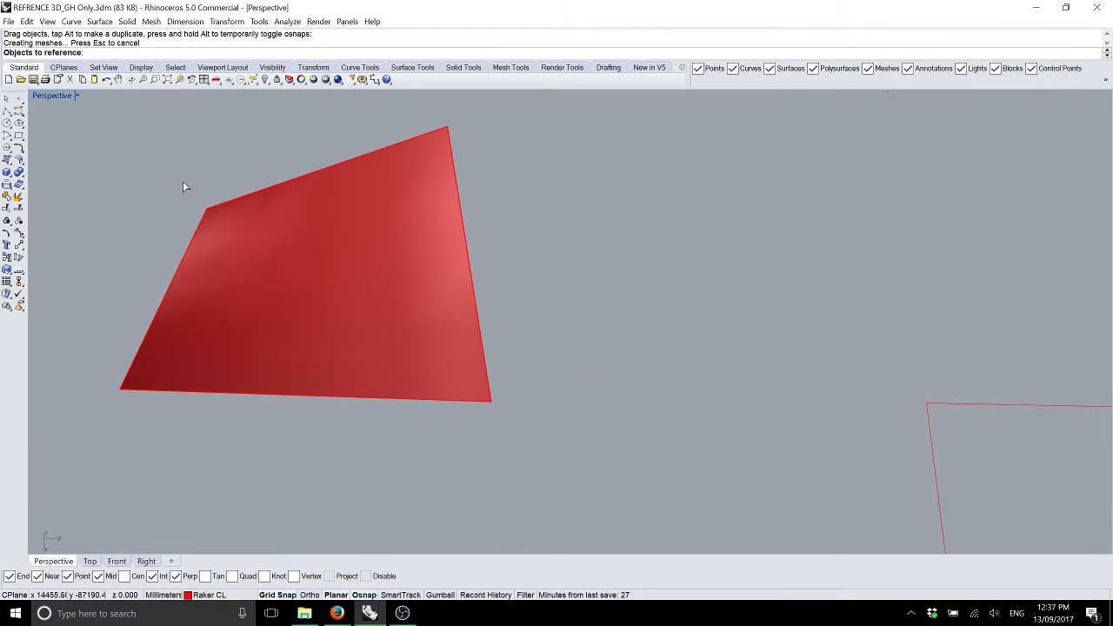
{"action": "left_click", "coordinate": [235, 265]}
{"action": "scroll", "coordinate": [681, 232], "scroll_direction": "up", "scroll_amount": 3}
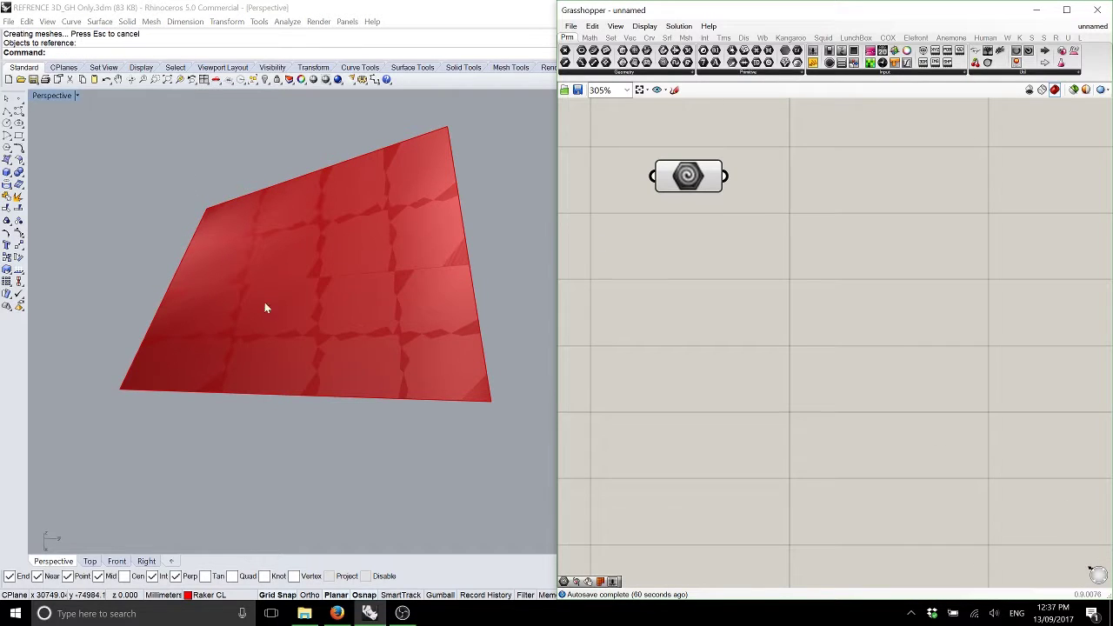
{"action": "right_click_drag", "start_coordinate": [264, 302], "coordinate": [385, 325]}
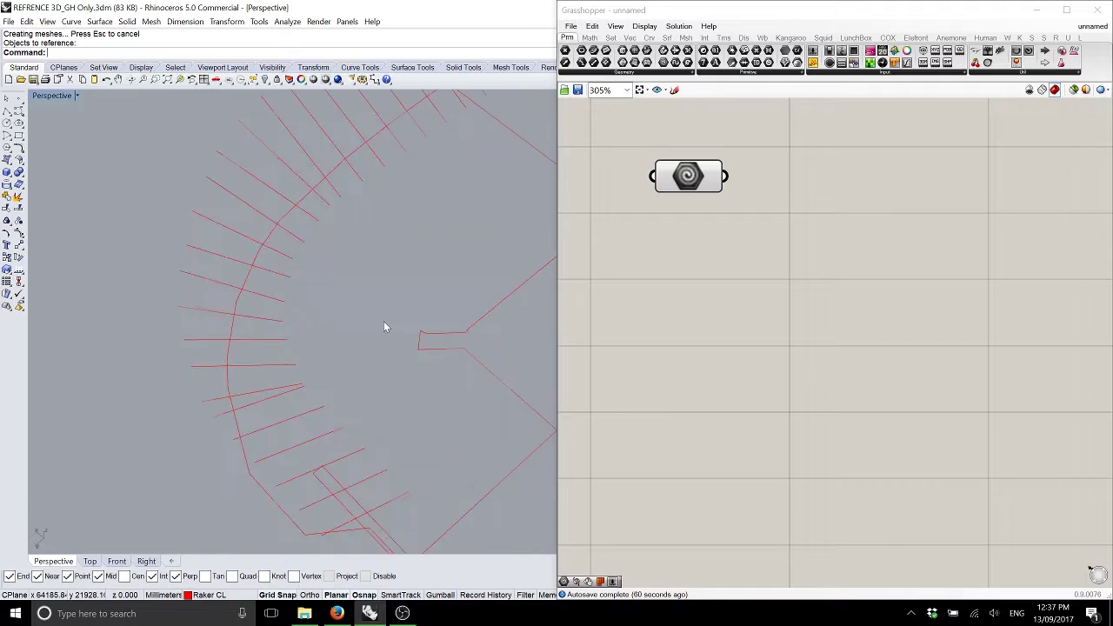
{"action": "left_click", "coordinate": [840, 357]}
{"action": "left_click", "coordinate": [8, 21]}
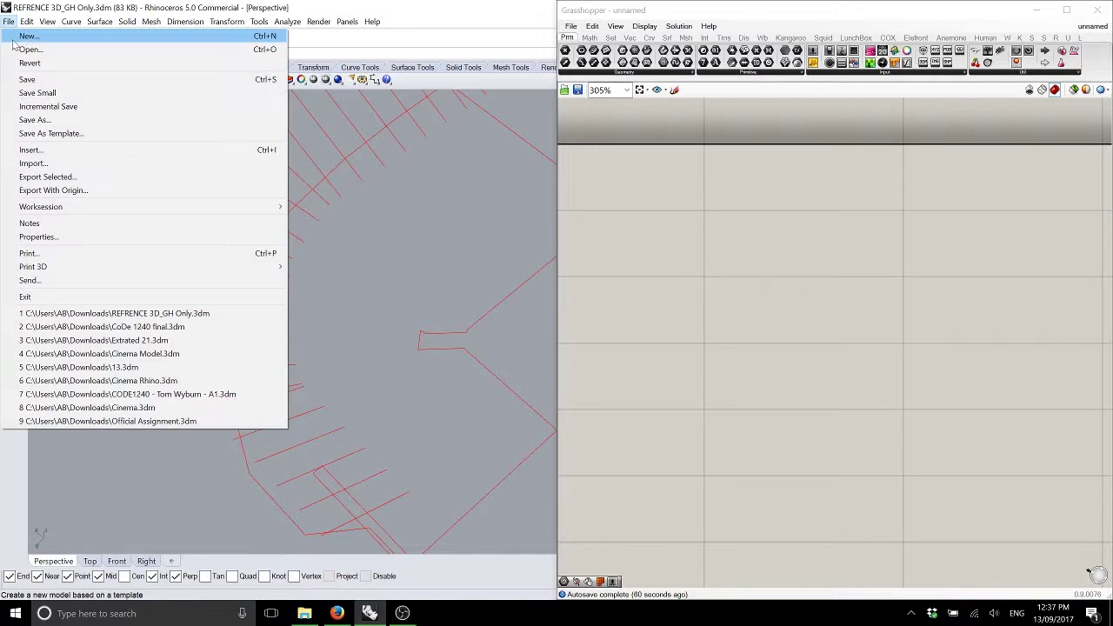
{"action": "left_click", "coordinate": [26, 35]}
{"action": "left_click", "coordinate": [626, 334]}
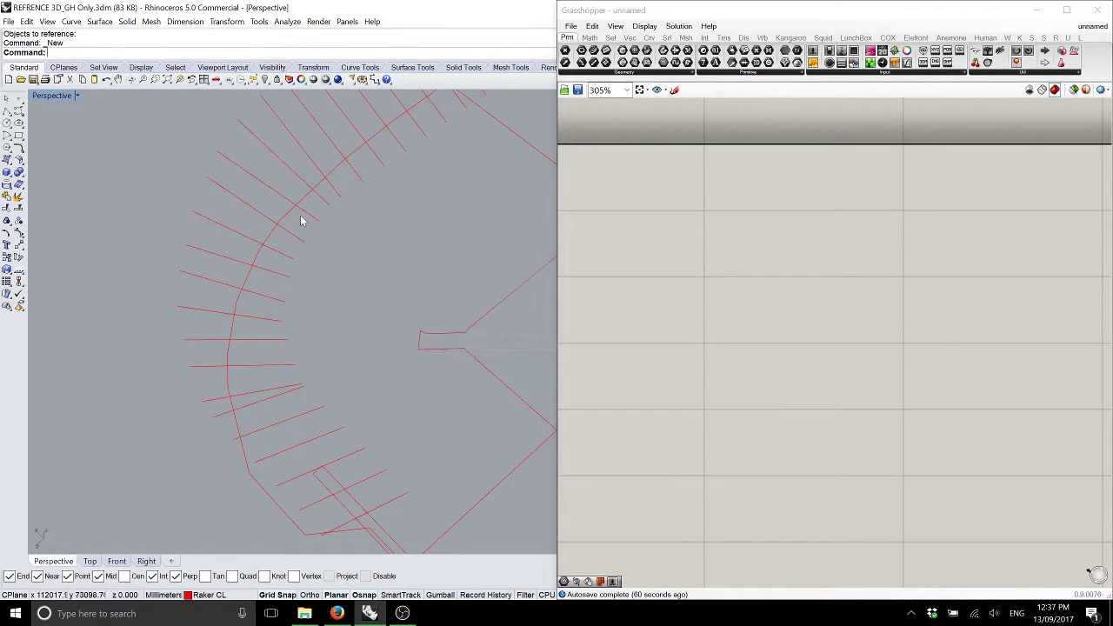
Copy the saddle surface and paste it into a new Rhino model, discarding the changes to REFRENCE 3D_GH Only.3dm
{"action": "right_click_drag", "start_coordinate": [301, 221], "coordinate": [443, 327]}
{"action": "left_click", "coordinate": [443, 327]}
{"action": "key", "text": "ctrl+c"}
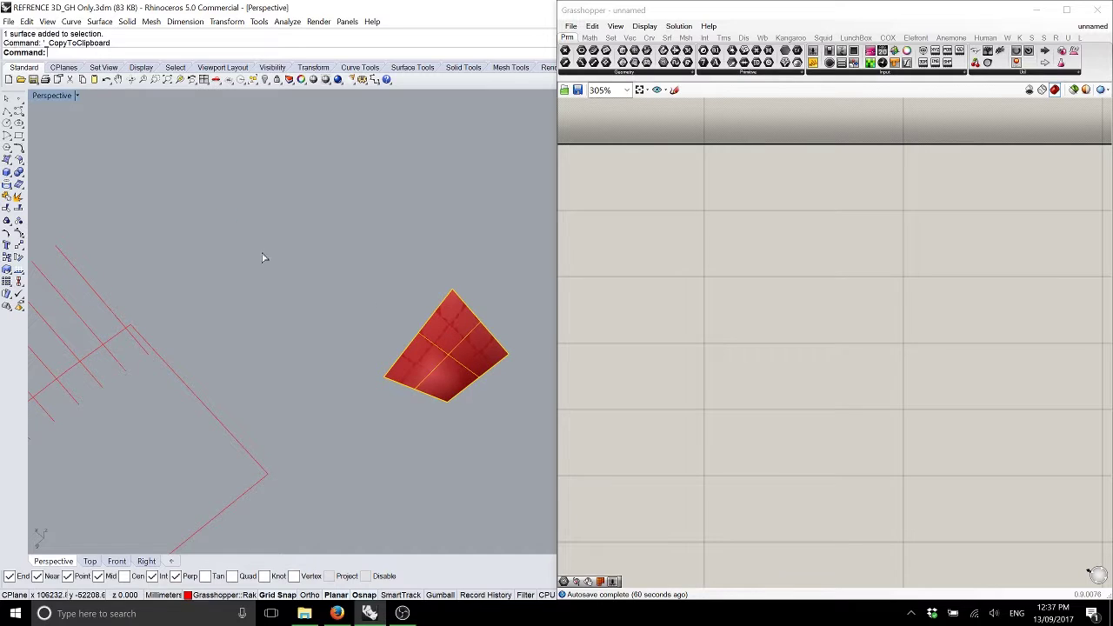
{"action": "left_click", "coordinate": [8, 21]}
{"action": "left_click", "coordinate": [26, 36]}
{"action": "left_click", "coordinate": [554, 333]}
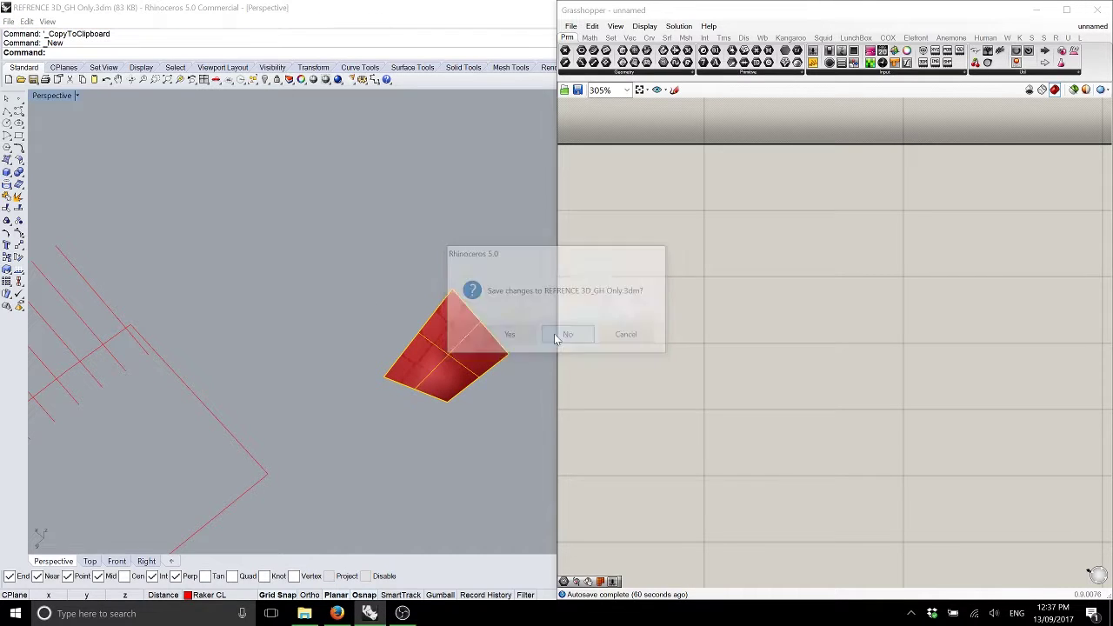
{"action": "left_click", "coordinate": [633, 397]}
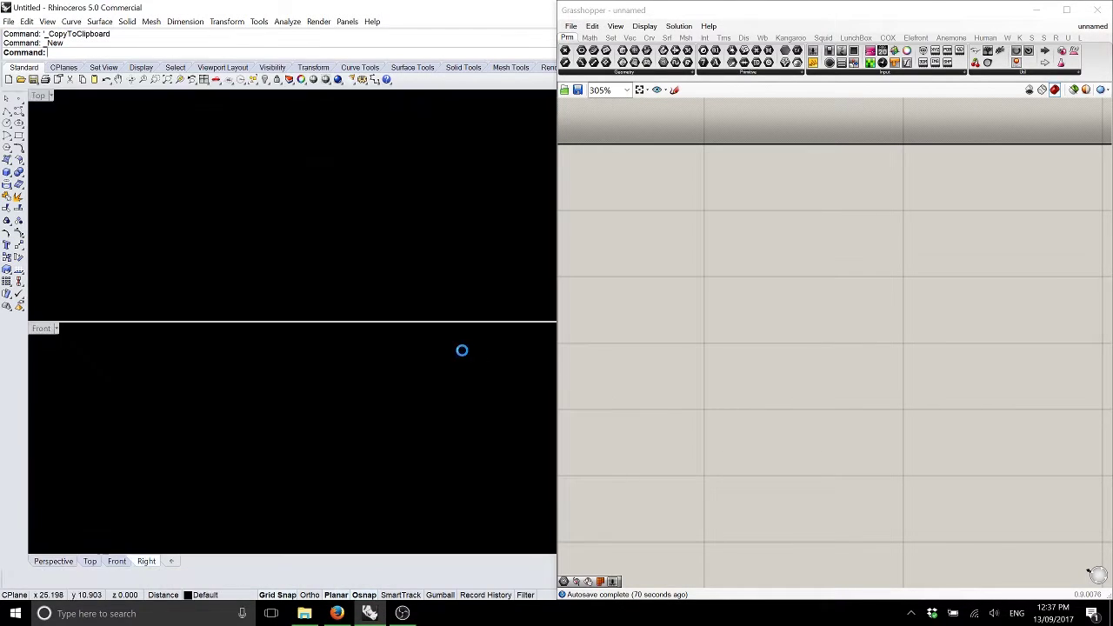
{"action": "key", "text": "ctrl+v"}
Select all objects and try to zoom the Top view to the pasted saddle surface
{"action": "left_click", "coordinate": [167, 79]}
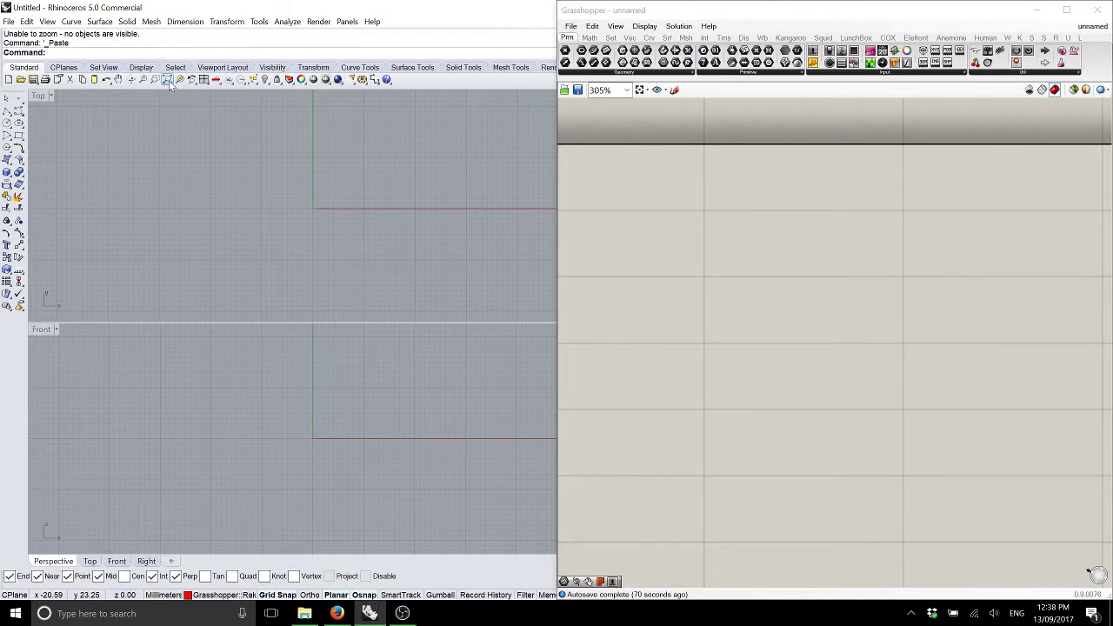
{"action": "left_click", "coordinate": [180, 79]}
{"action": "left_click", "coordinate": [182, 105]}
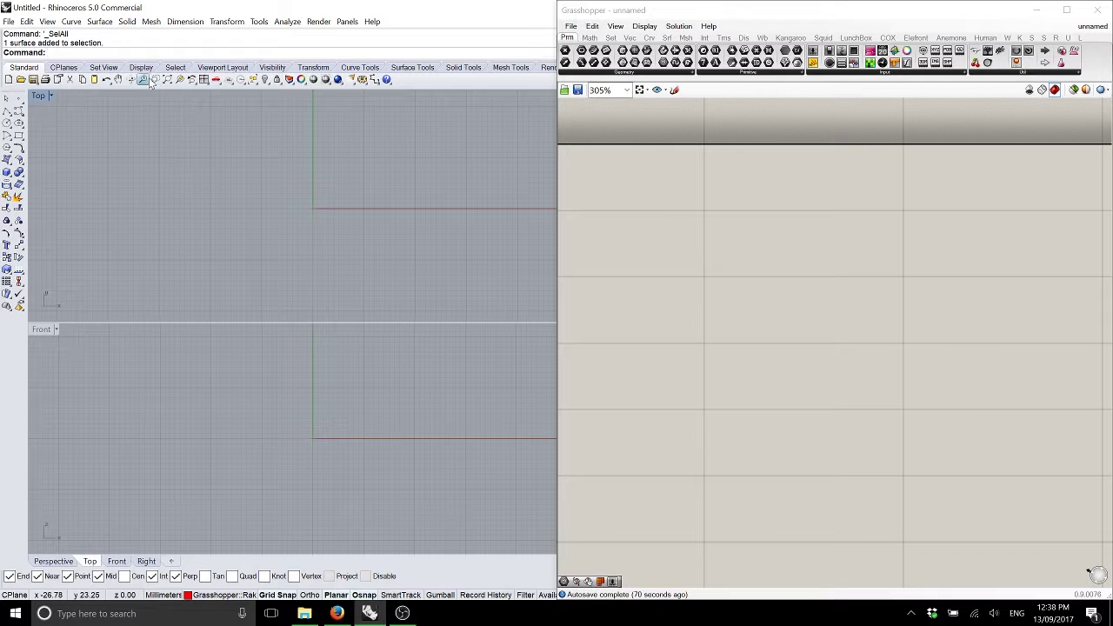
{"action": "left_click", "coordinate": [157, 79]}
{"action": "left_click", "coordinate": [167, 79]}
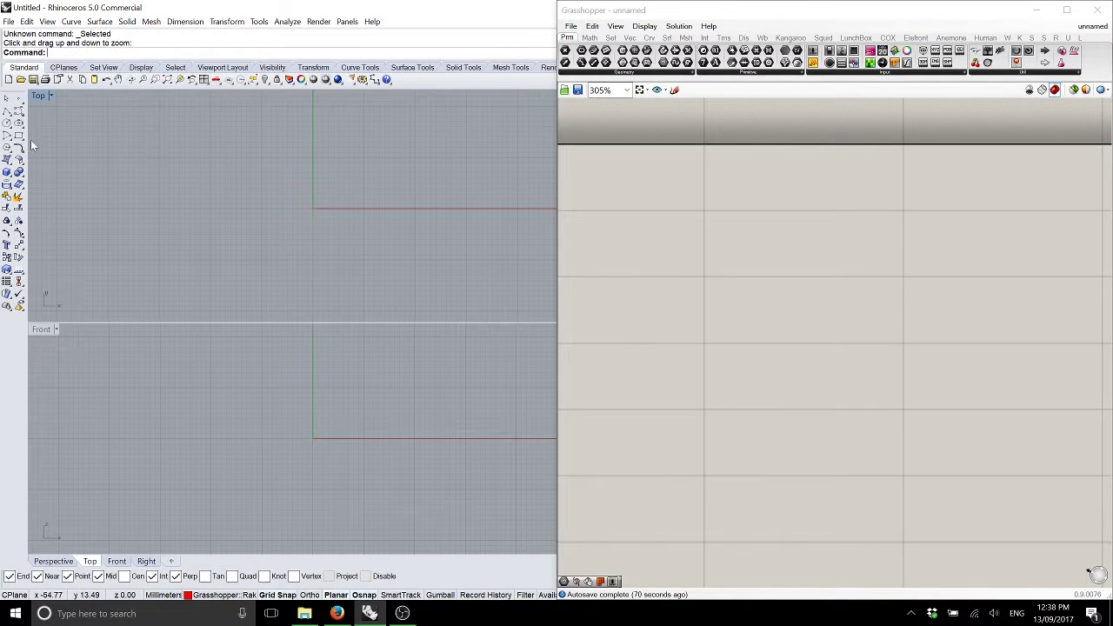
Draw a flat four-corner surface around the origin in the Top view
{"action": "left_click", "coordinate": [7, 160]}
{"action": "left_click", "coordinate": [246, 151]}
{"action": "left_click", "coordinate": [243, 290]}
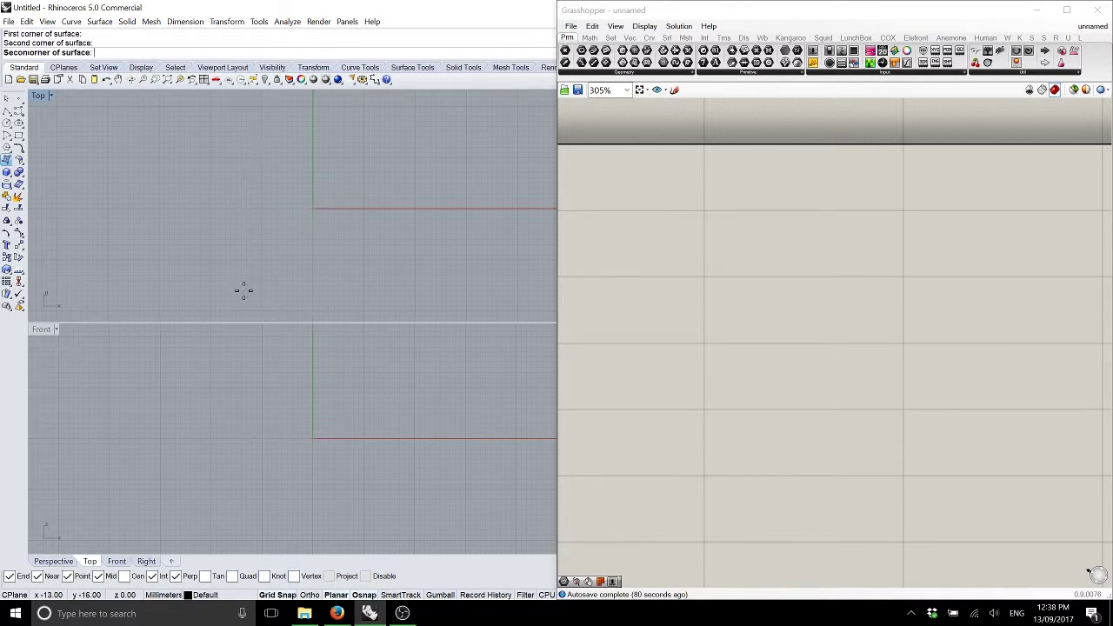
{"action": "left_click", "coordinate": [430, 284]}
{"action": "left_click", "coordinate": [395, 142]}
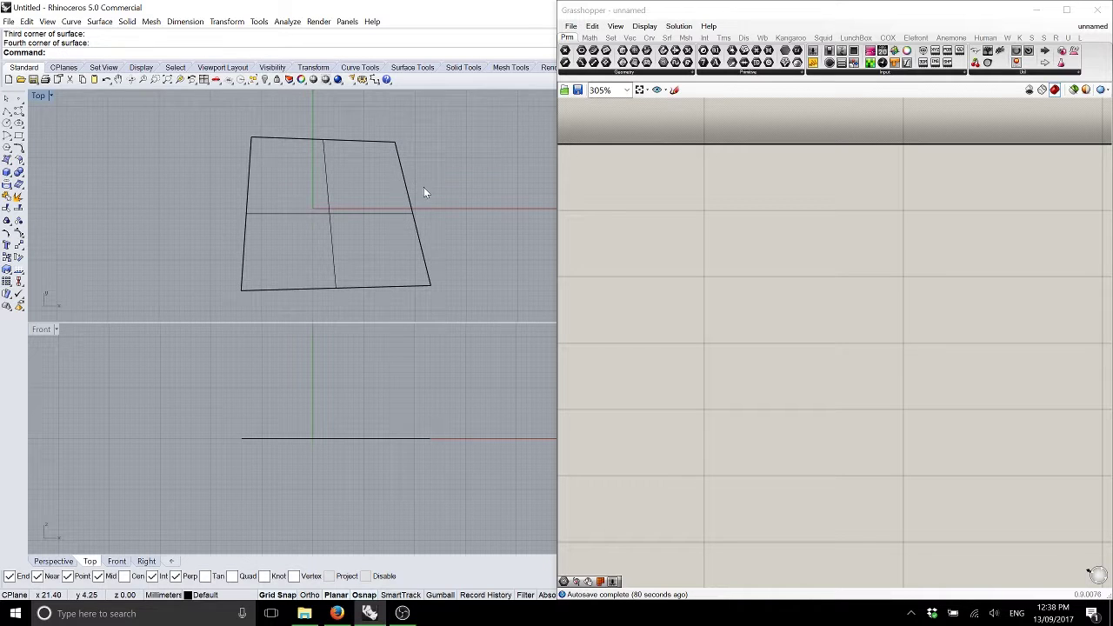
Fit the whole Rhino window beside Grasshopper and maximise the Perspective viewport
{"action": "double_click", "coordinate": [337, 12]}
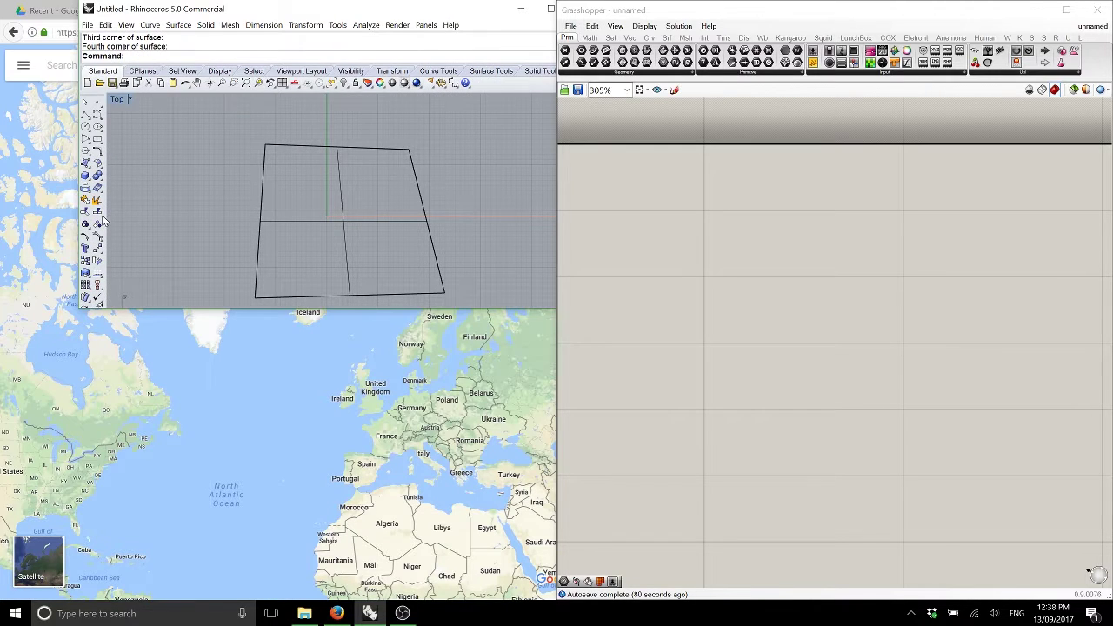
{"action": "left_click_drag", "start_coordinate": [427, 10], "coordinate": [1, 289]}
{"action": "left_click", "coordinate": [315, 101]}
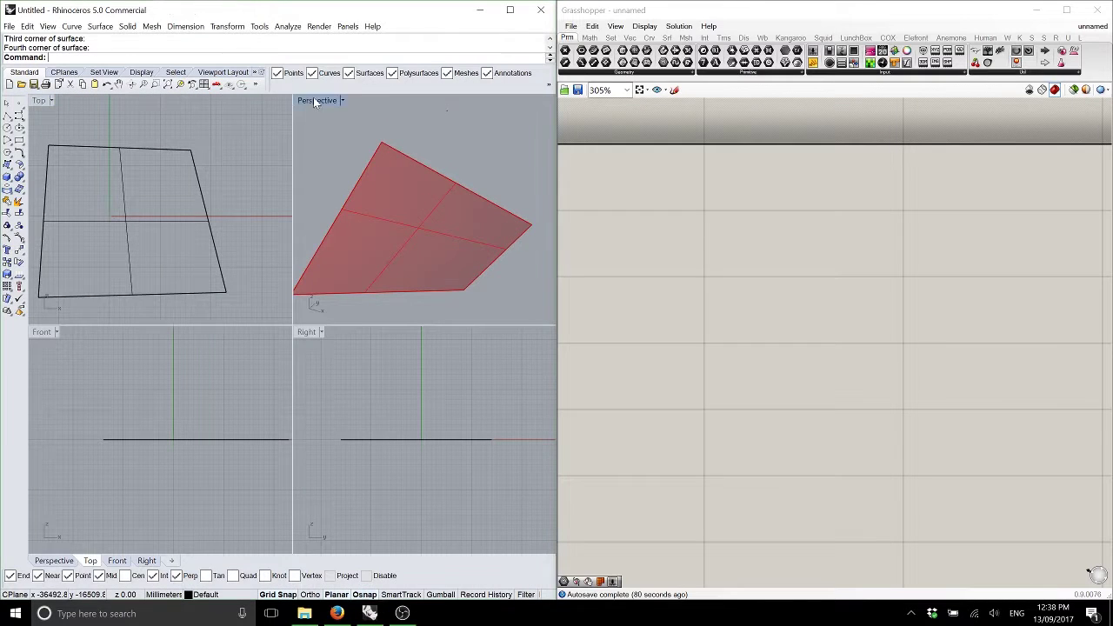
{"action": "double_click", "coordinate": [315, 102]}
Select the pasted saddle surface and its geometry parameter, and examine the surface preview in Perspective from several angles
{"action": "right_click_drag", "start_coordinate": [293, 283], "coordinate": [410, 325]}
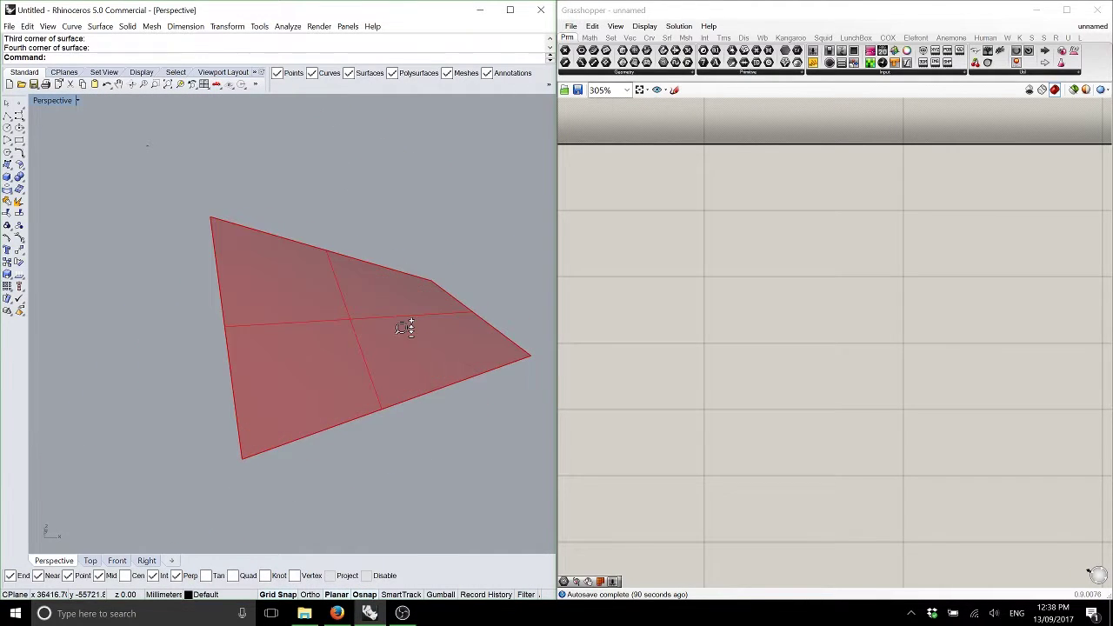
{"action": "left_click", "coordinate": [400, 274]}
{"action": "key", "text": "ctrl+c"}
{"action": "left_click", "coordinate": [745, 248]}
{"action": "key", "text": "ctrl+v"}
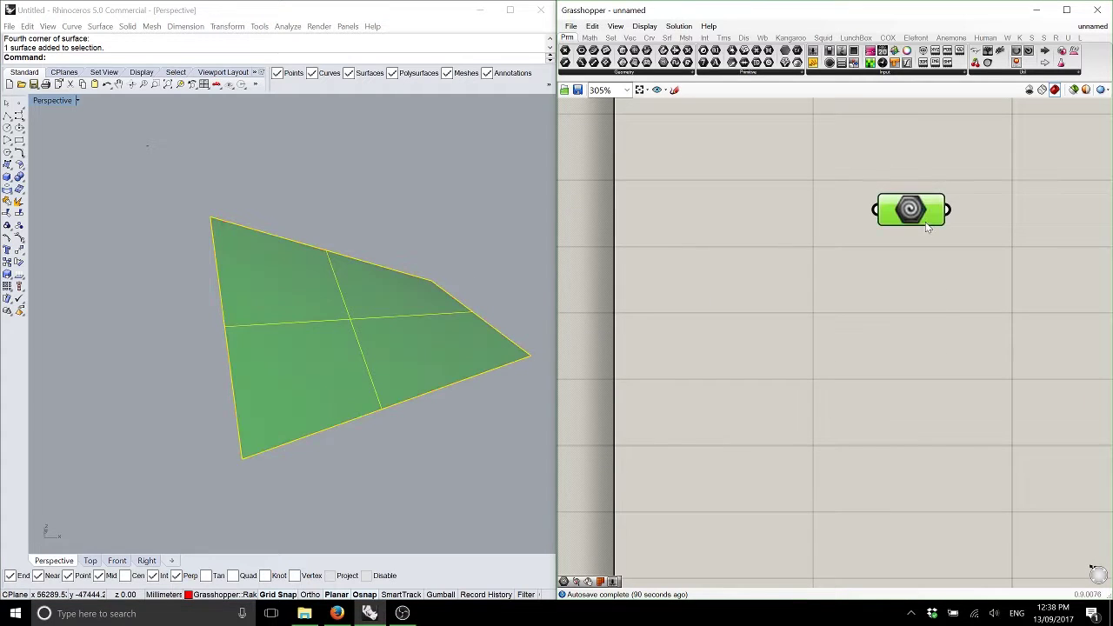
{"action": "middle_click", "coordinate": [928, 227]}
{"action": "right_click_drag", "start_coordinate": [469, 261], "coordinate": [377, 239]}
{"action": "left_click", "coordinate": [377, 238]}
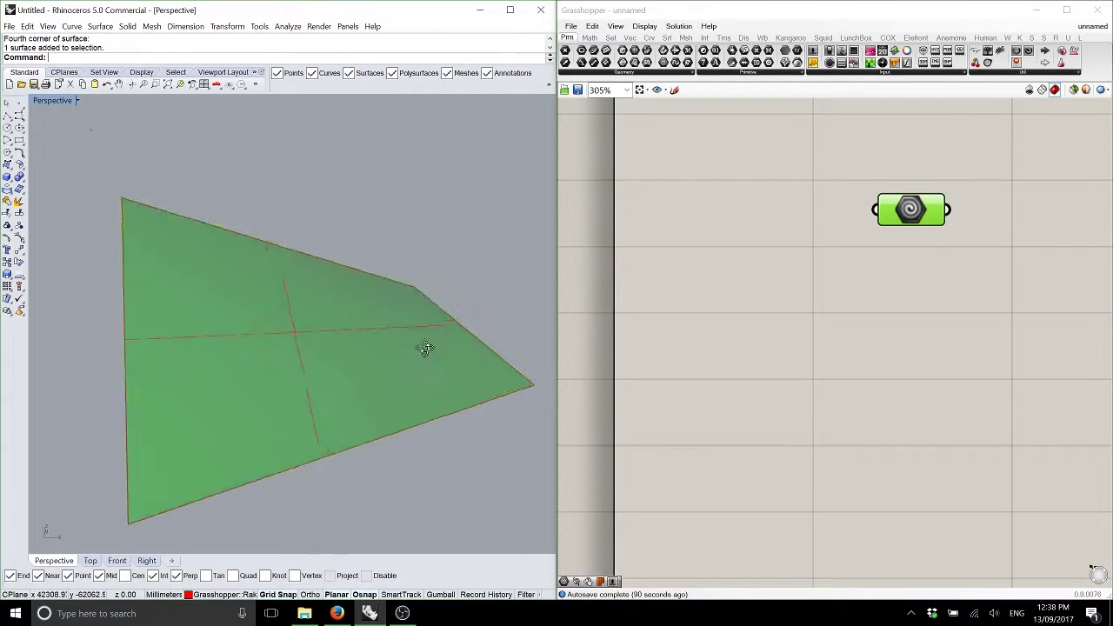
{"action": "right_click_drag", "start_coordinate": [424, 348], "coordinate": [425, 318]}
{"action": "right_click_drag", "start_coordinate": [360, 304], "coordinate": [316, 350]}
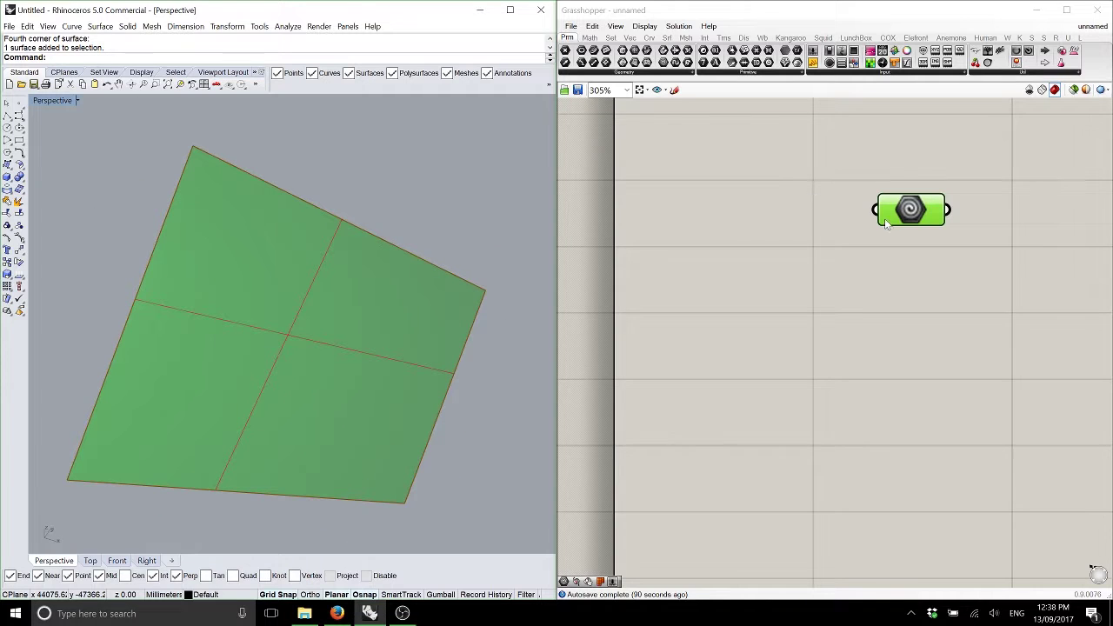
Add a surface Dimensions component below the geometry parameter and display name labels above the components
{"action": "left_click_drag", "start_coordinate": [886, 223], "coordinate": [707, 234]}
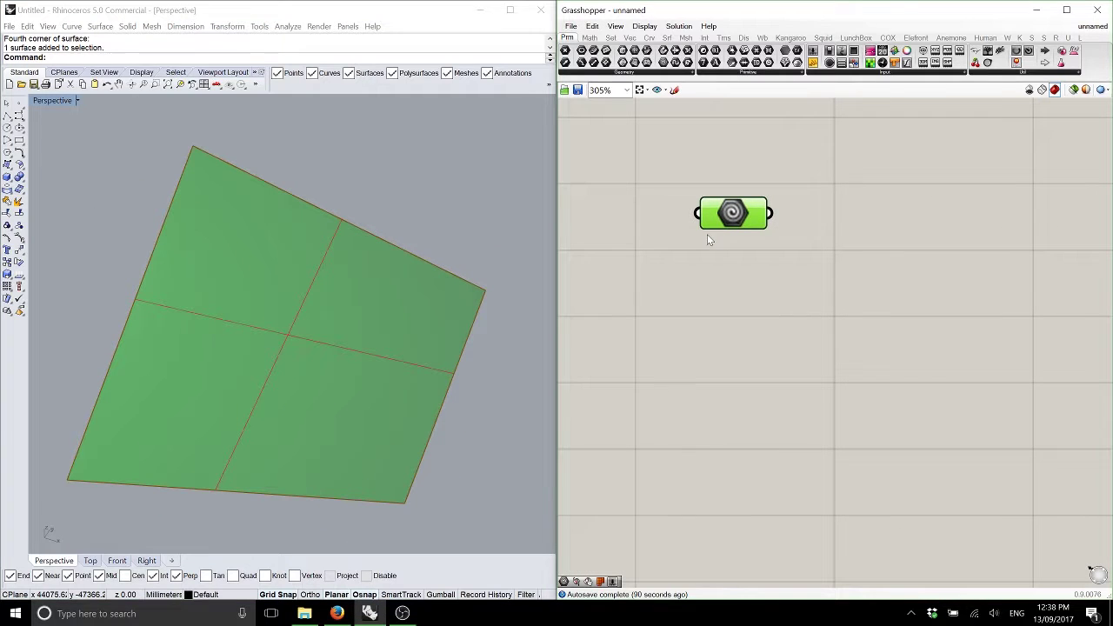
{"action": "left_click", "coordinate": [667, 37]}
{"action": "left_click", "coordinate": [618, 52]}
{"action": "left_click", "coordinate": [746, 300]}
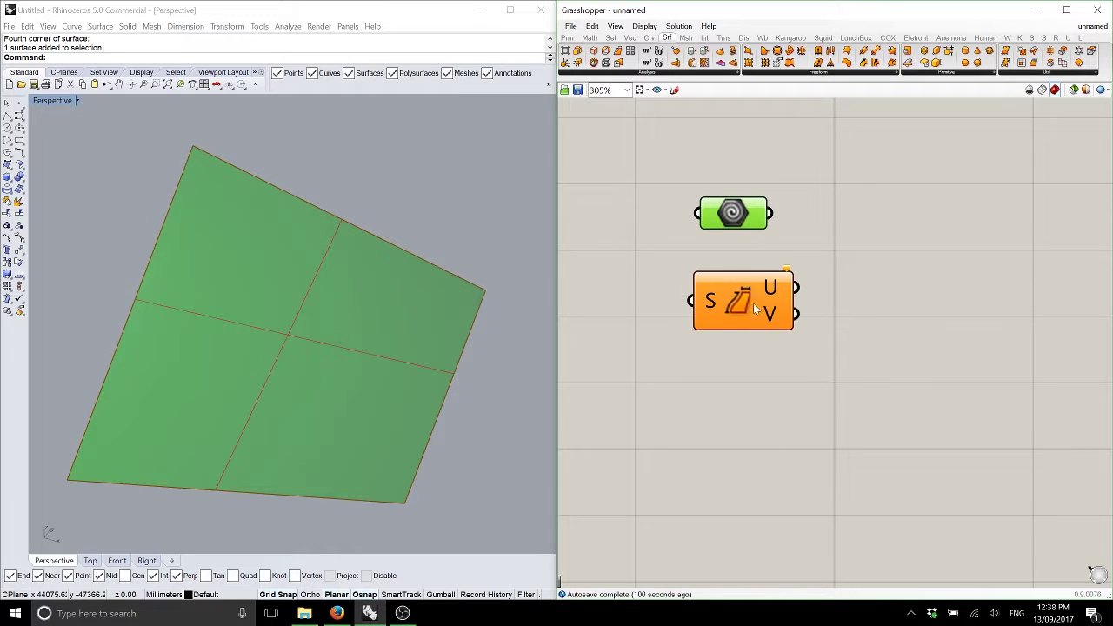
{"action": "left_click_drag", "start_coordinate": [753, 303], "coordinate": [751, 309]}
{"action": "left_click", "coordinate": [567, 38]}
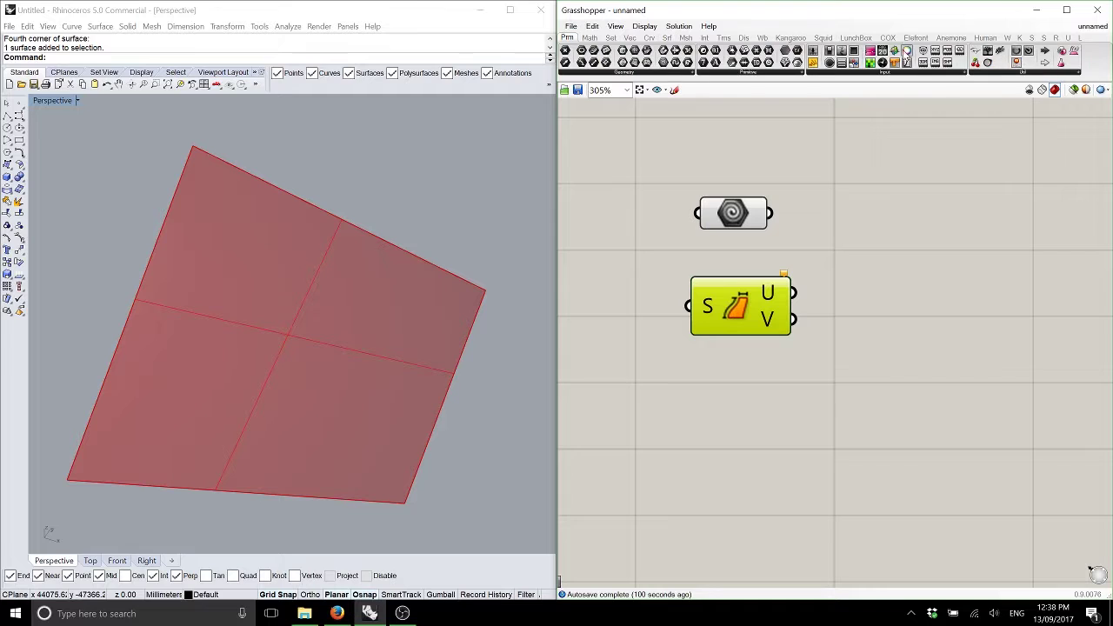
{"action": "left_click_drag", "start_coordinate": [976, 53], "coordinate": [606, 117]}
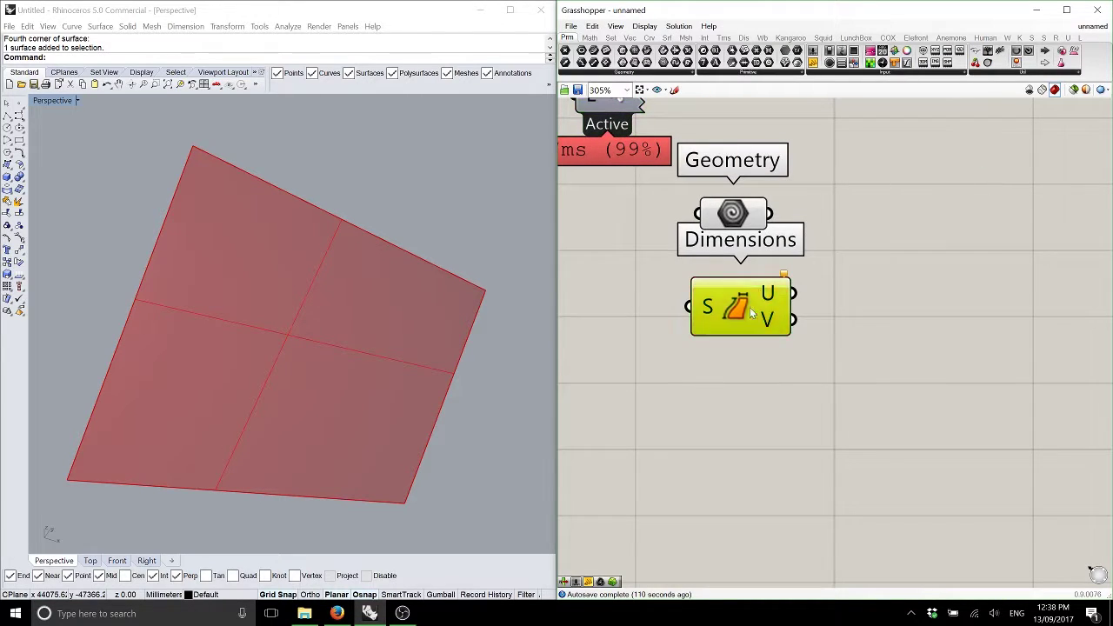
Move the Dimensions component beside the geometry parameter and connect the geometry output to its S input
{"action": "left_click_drag", "start_coordinate": [752, 313], "coordinate": [870, 308]}
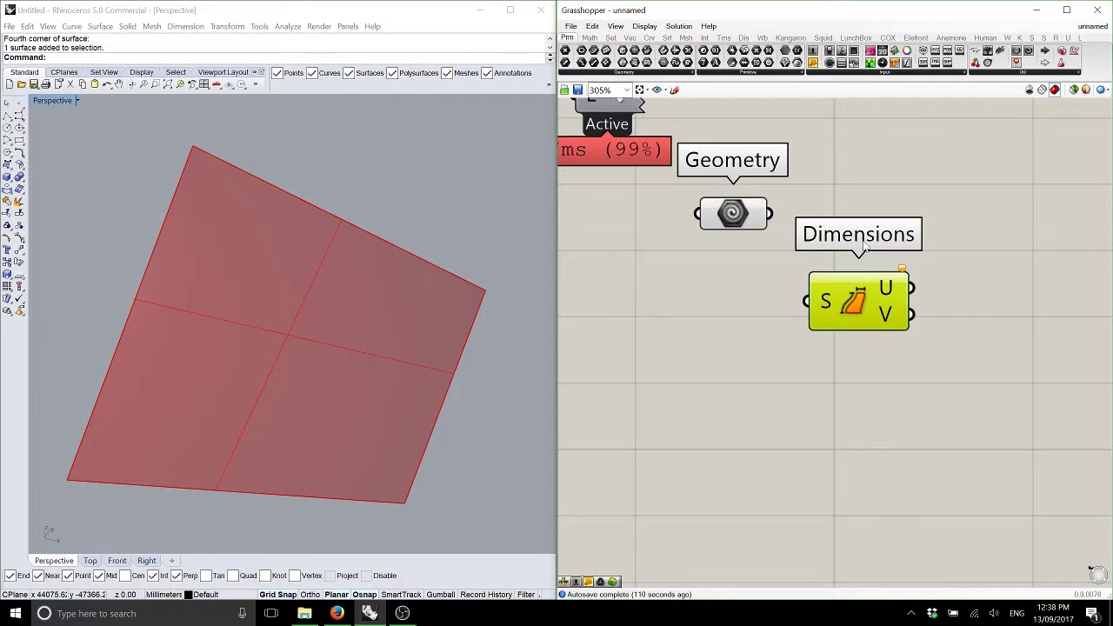
{"action": "left_click", "coordinate": [787, 244]}
{"action": "left_click_drag", "start_coordinate": [770, 214], "coordinate": [805, 301]}
{"action": "right_click_drag", "start_coordinate": [842, 125], "coordinate": [788, 144]}
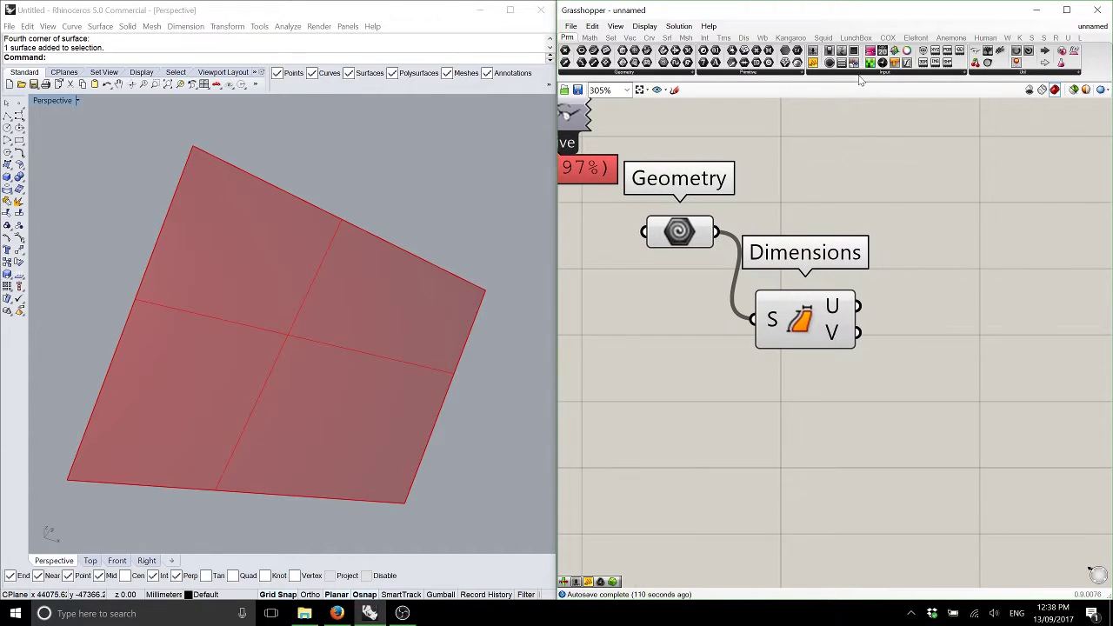
Add two panels beside the Dimensions component and connect one to its U output and the other to V
{"action": "left_click_drag", "start_coordinate": [812, 63], "coordinate": [899, 290]}
{"action": "right_click_drag", "start_coordinate": [998, 346], "coordinate": [872, 275]}
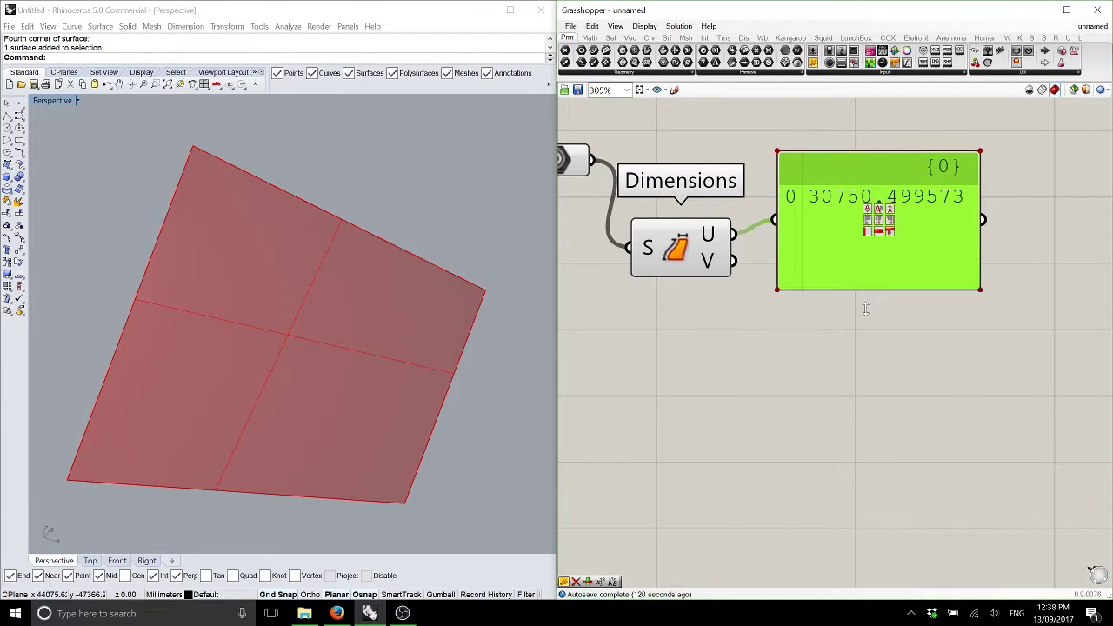
{"action": "left_click_drag", "start_coordinate": [866, 308], "coordinate": [881, 474]}
{"action": "left_click_drag", "start_coordinate": [736, 266], "coordinate": [823, 454]}
{"action": "left_click", "coordinate": [790, 477]}
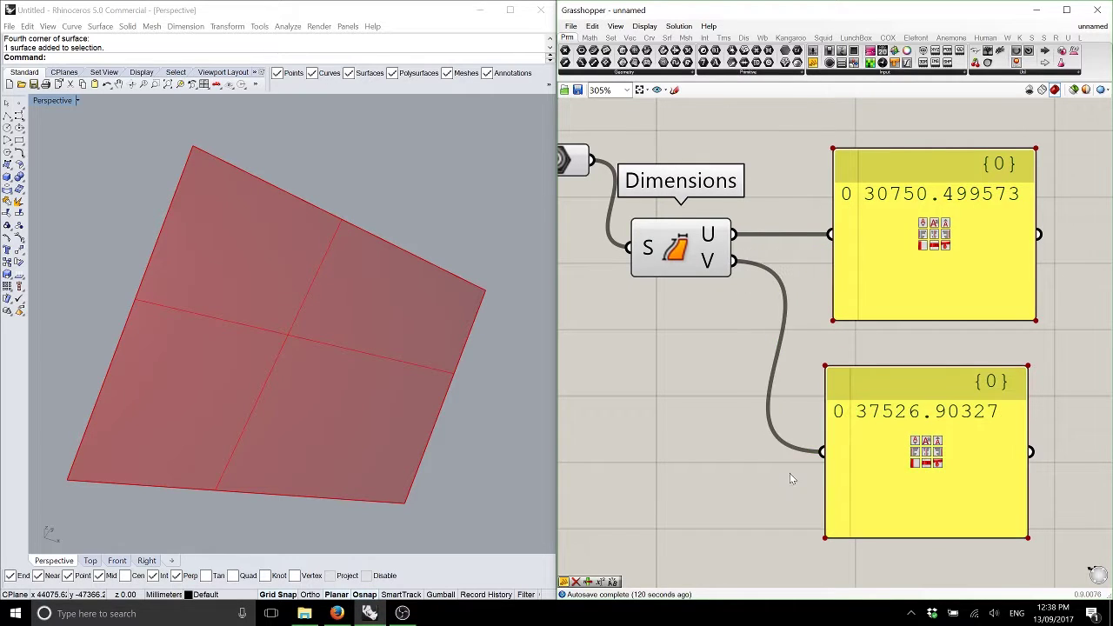
Raise one corner control point of the saddle surface to test the U and V dimensions, and undo the change
{"action": "right_click_drag", "start_coordinate": [392, 418], "coordinate": [437, 452]}
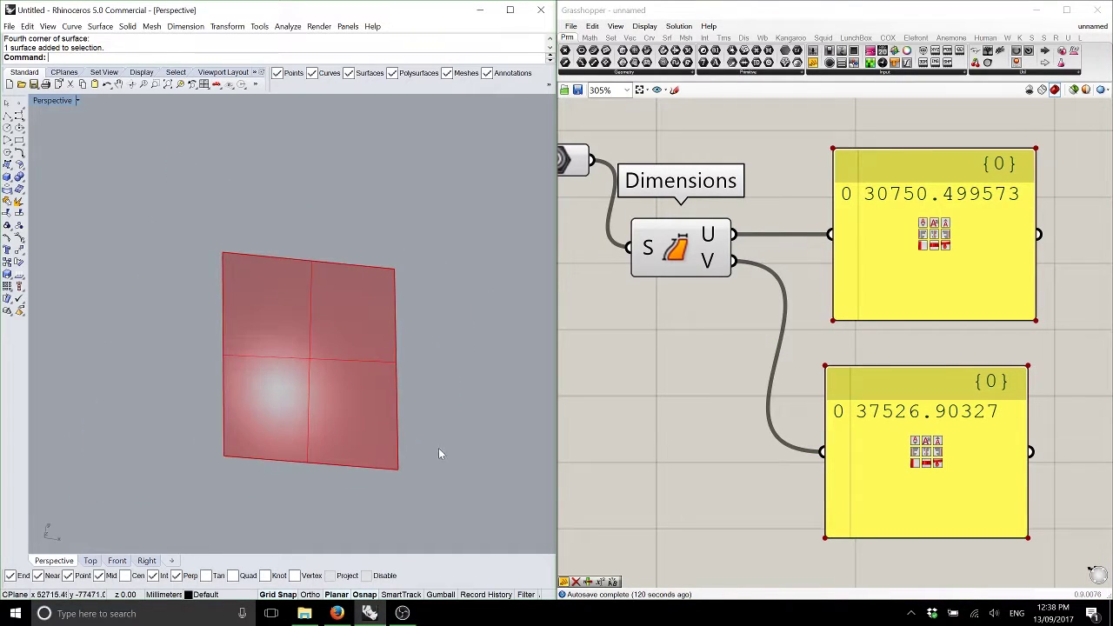
{"action": "left_click", "coordinate": [374, 426]}
{"action": "left_click", "coordinate": [19, 240]}
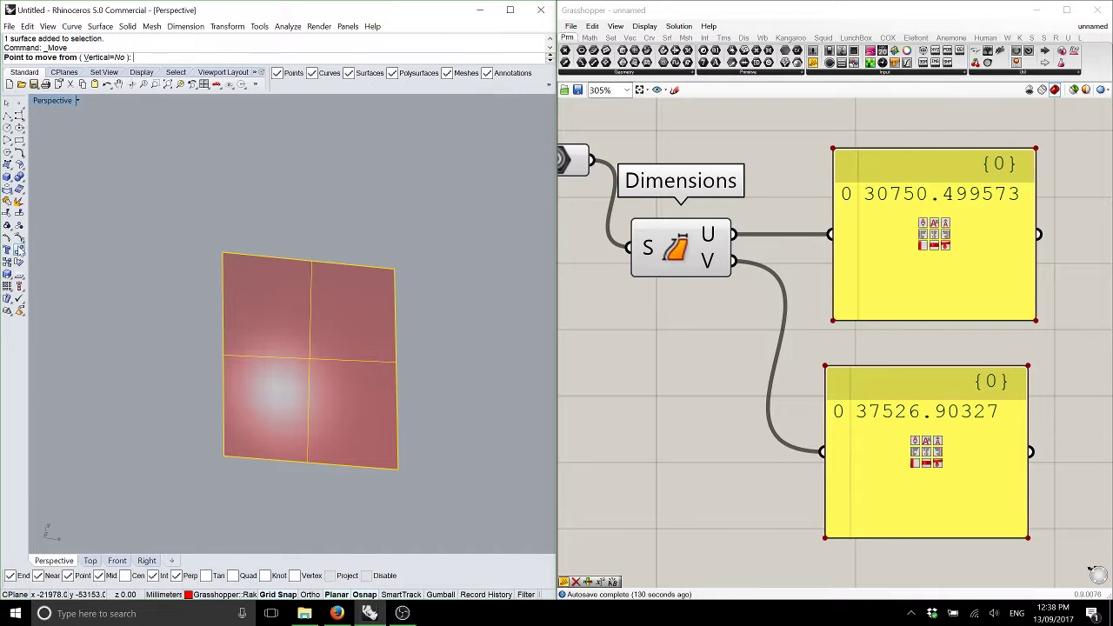
{"action": "left_click_drag", "start_coordinate": [398, 471], "coordinate": [391, 278]}
{"action": "right_click_drag", "start_coordinate": [427, 345], "coordinate": [423, 276]}
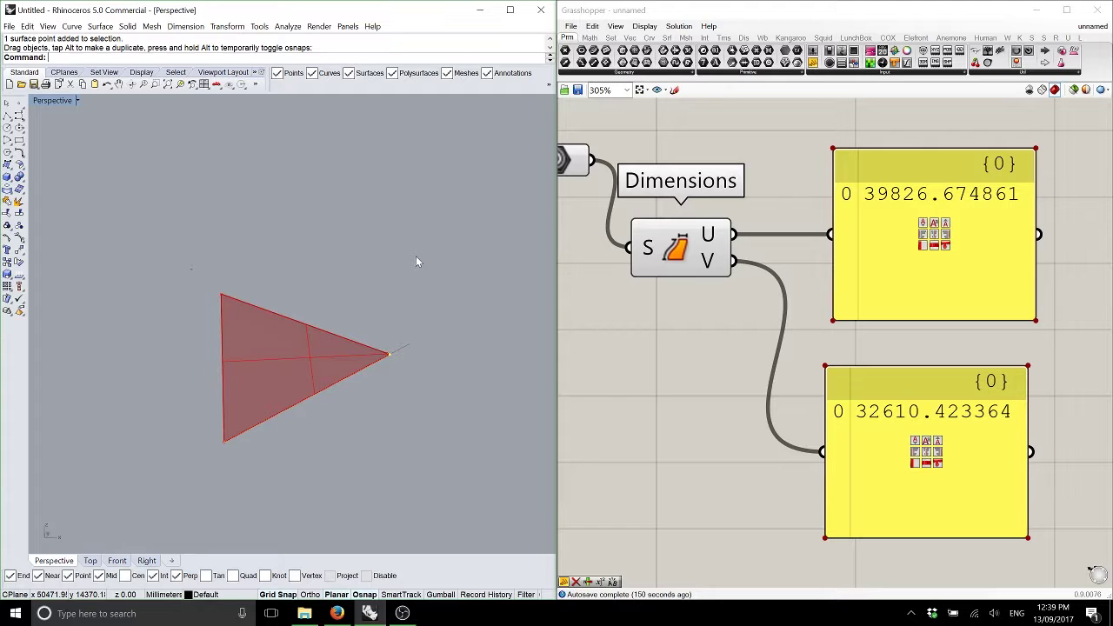
{"action": "key", "text": "ctrl+z"}
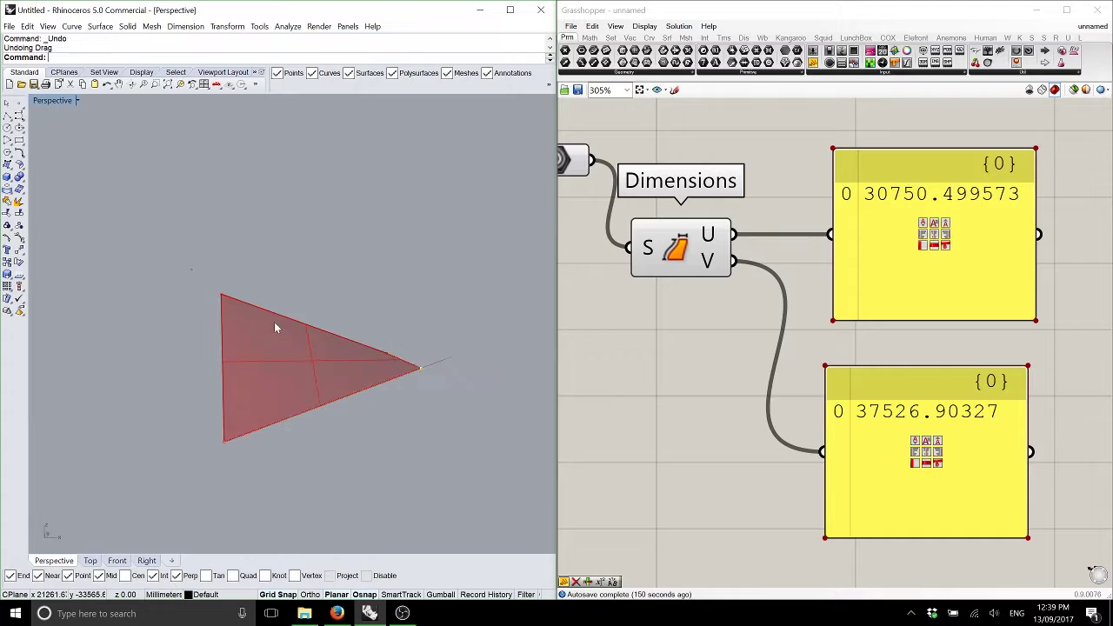
{"action": "mouse_move", "coordinate": [401, 325]}
{"action": "right_mouse_down"}
{"action": "mouse_move", "coordinate": [415, 279]}
{"action": "mouse_move", "coordinate": [404, 326]}
{"action": "right_mouse_up"}
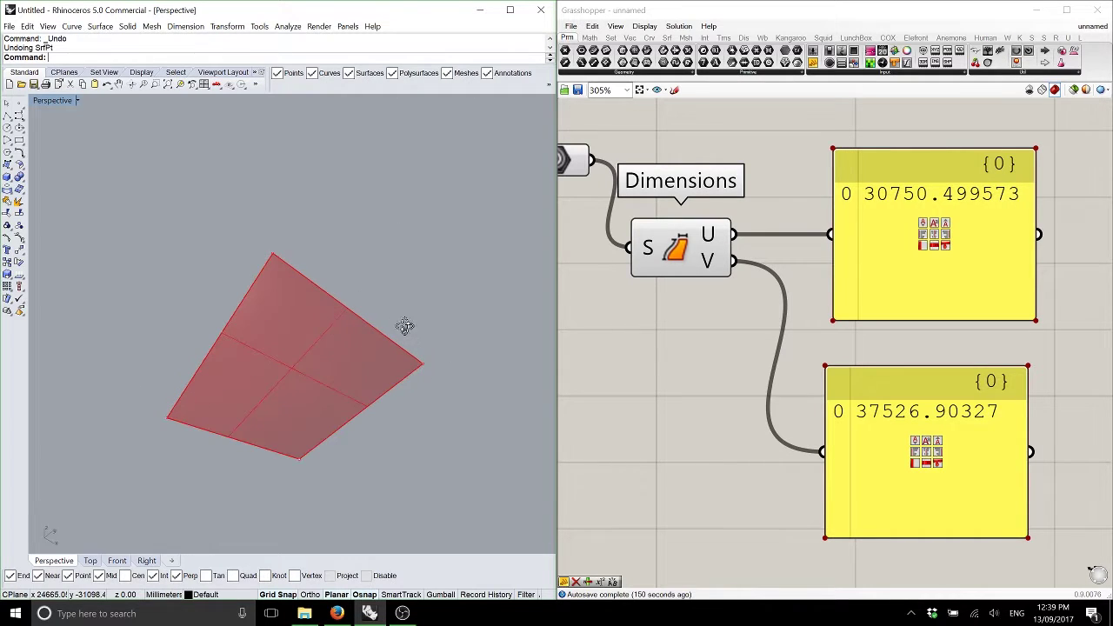
Move the two panels further from the Dimensions component and add a Plane Surface component in the gap
{"action": "left_click", "coordinate": [781, 172]}
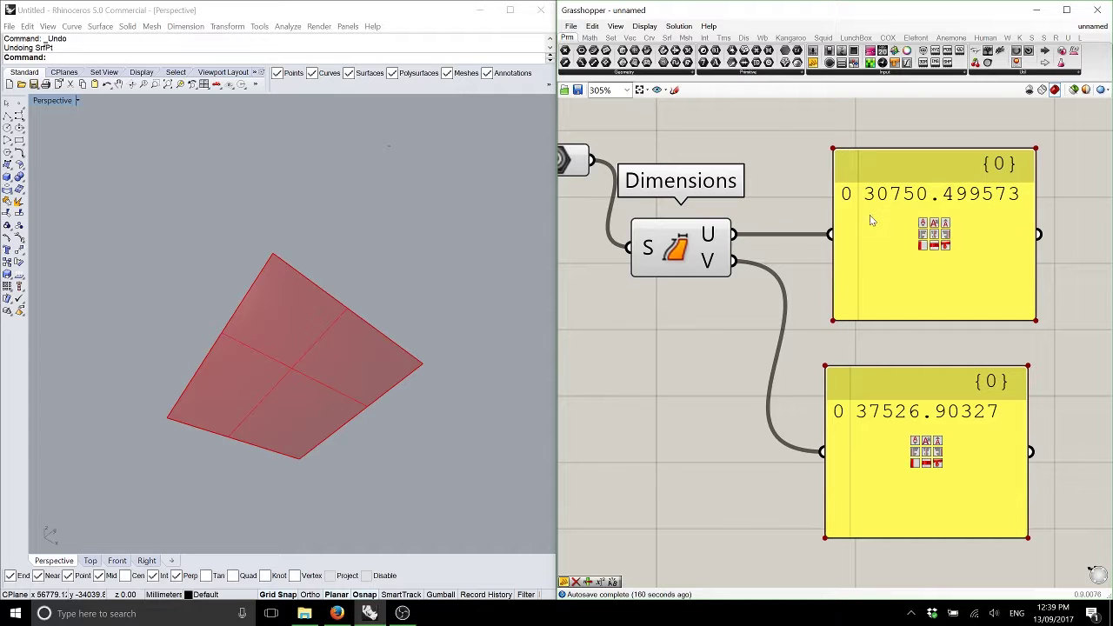
{"action": "left_click_drag", "start_coordinate": [870, 220], "coordinate": [954, 212]}
{"action": "left_click_drag", "start_coordinate": [858, 382], "coordinate": [916, 422]}
{"action": "left_click", "coordinate": [880, 379]}
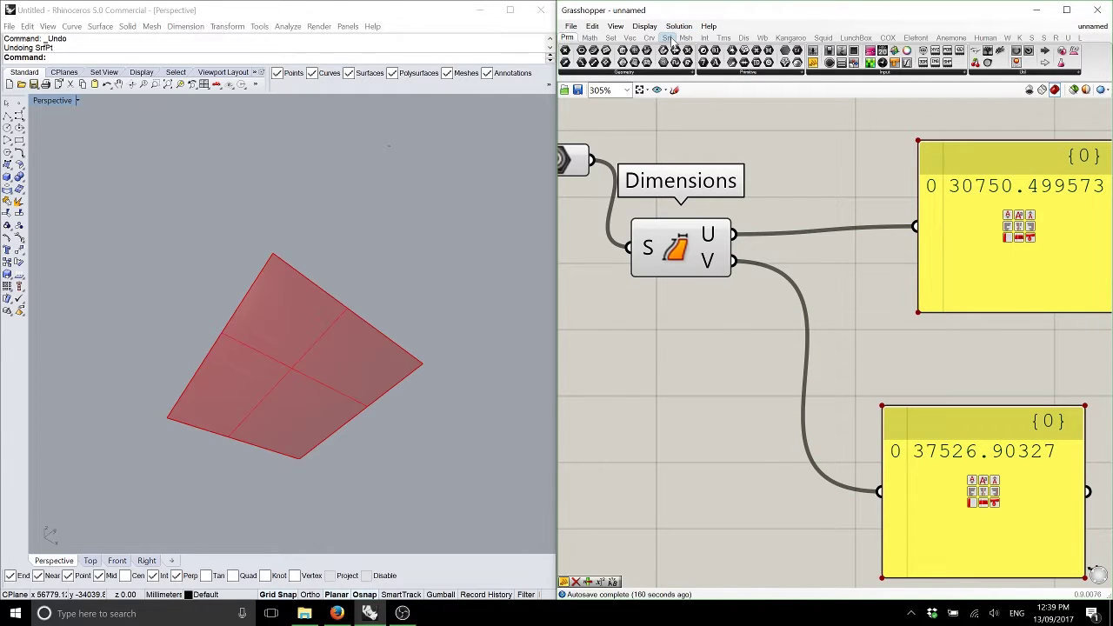
{"action": "left_click", "coordinate": [668, 38]}
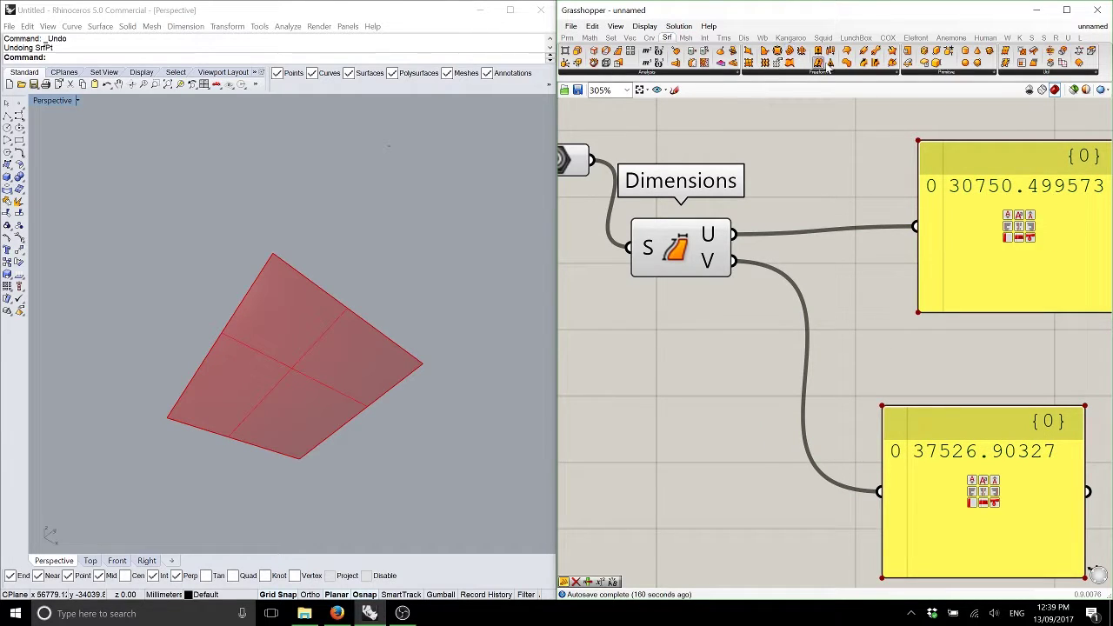
{"action": "left_click_drag", "start_coordinate": [910, 54], "coordinate": [849, 232]}
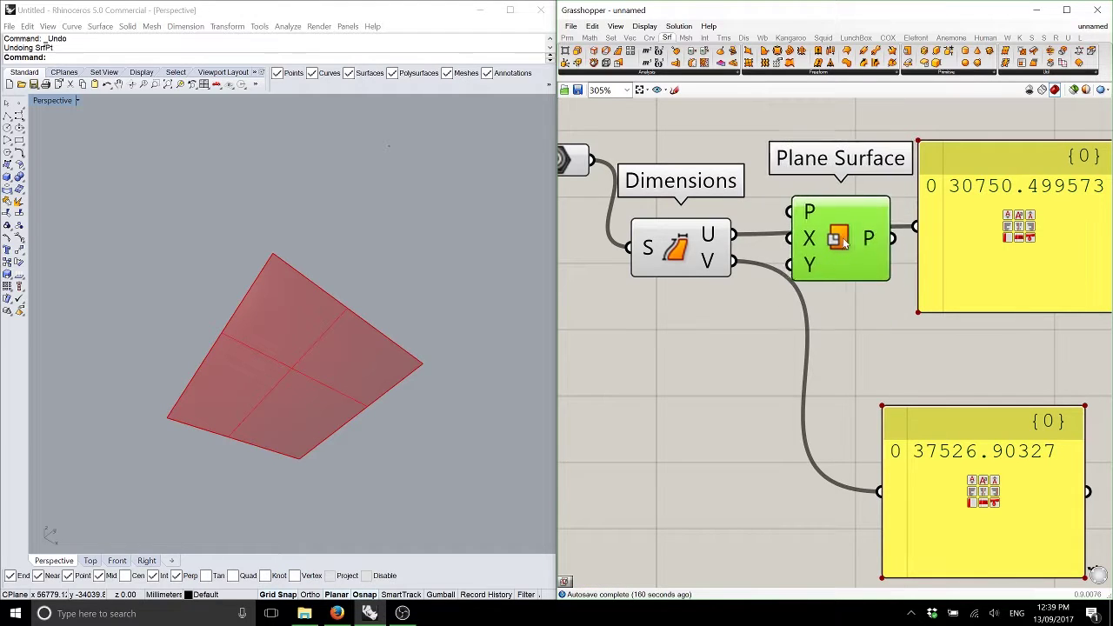
{"action": "left_click_drag", "start_coordinate": [995, 258], "coordinate": [1070, 257]}
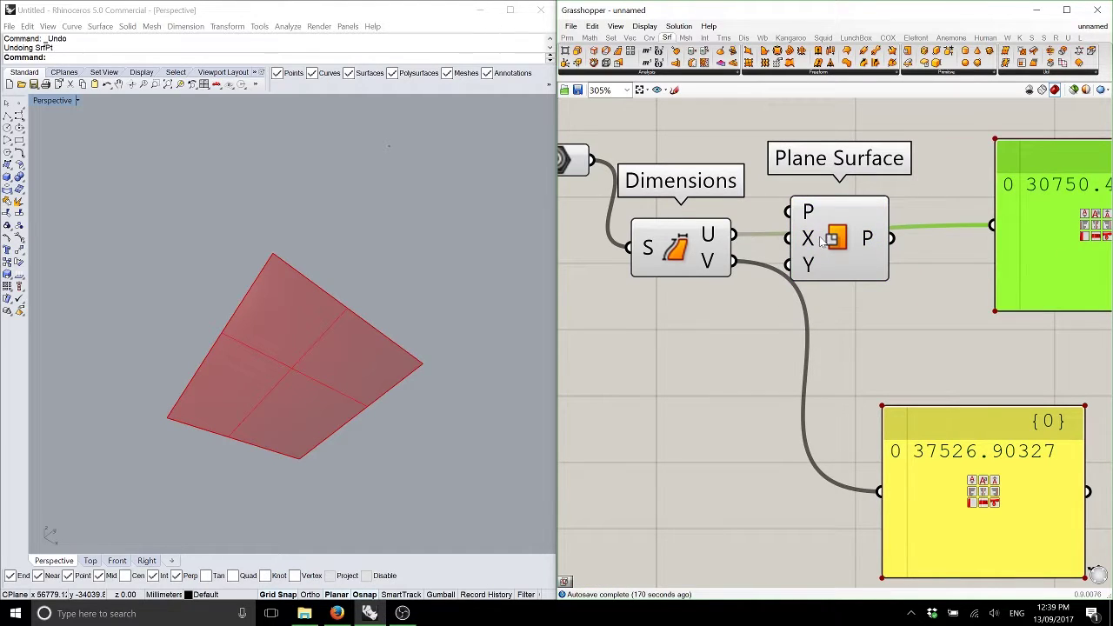
Connect the U and V dimensions to the Plane Surface's X and Y inputs and align it with the Dimensions component
{"action": "left_click_drag", "start_coordinate": [836, 253], "coordinate": [874, 233]}
{"action": "left_click_drag", "start_coordinate": [736, 262], "coordinate": [832, 241]}
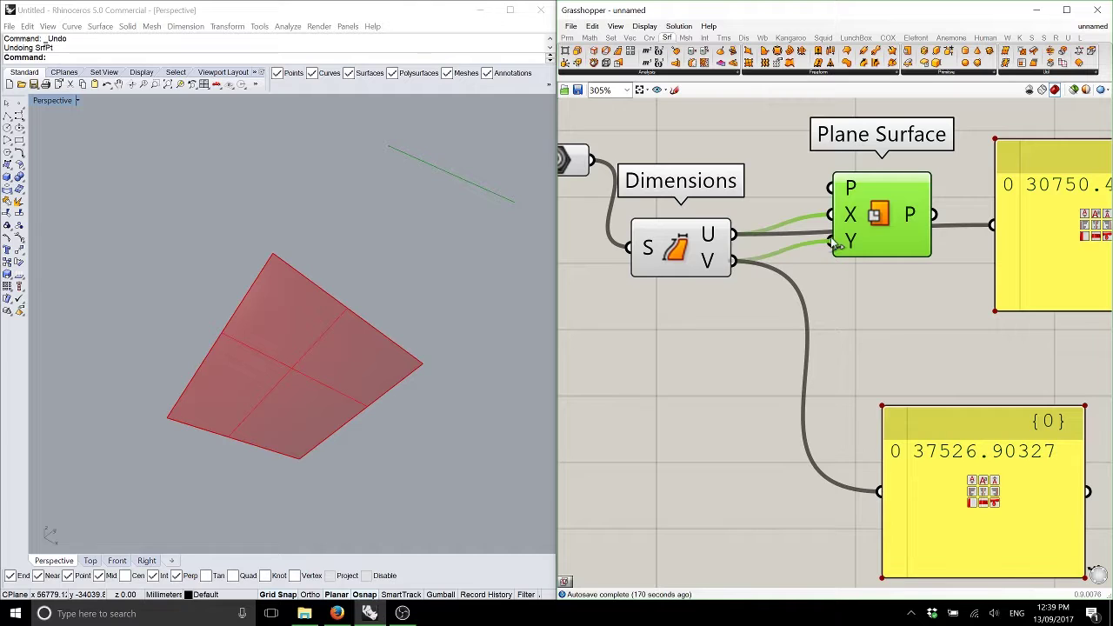
{"action": "left_click_drag", "start_coordinate": [883, 187], "coordinate": [886, 206]}
Turn on the saddle surface's control points and pull one corner sharply upwards
{"action": "right_click_drag", "start_coordinate": [315, 240], "coordinate": [318, 312]}
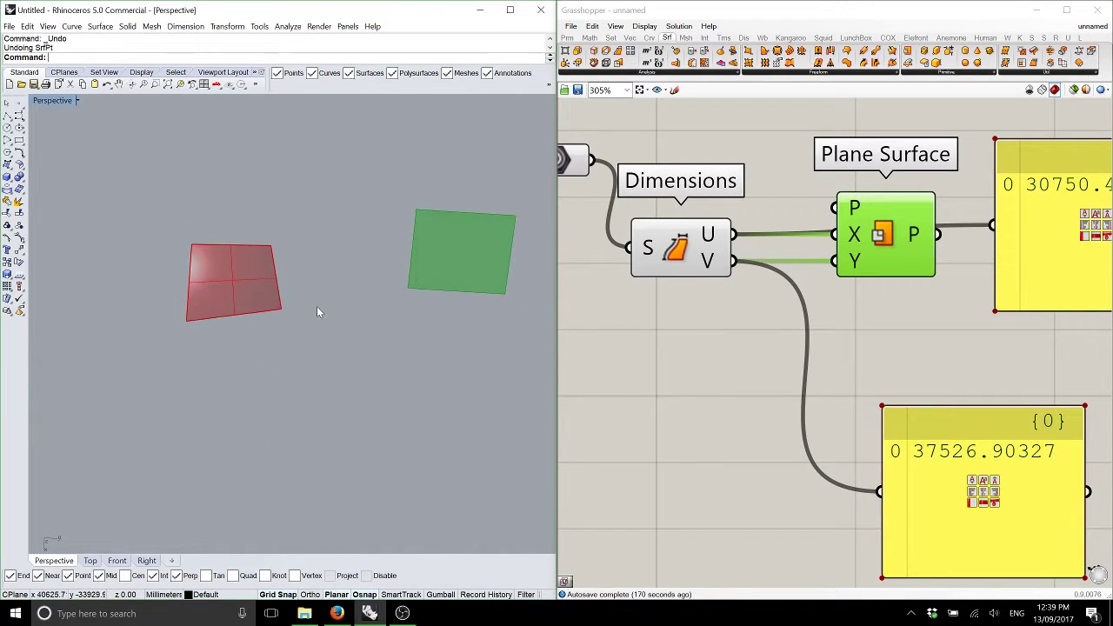
{"action": "left_click", "coordinate": [275, 249]}
{"action": "left_click", "coordinate": [19, 242]}
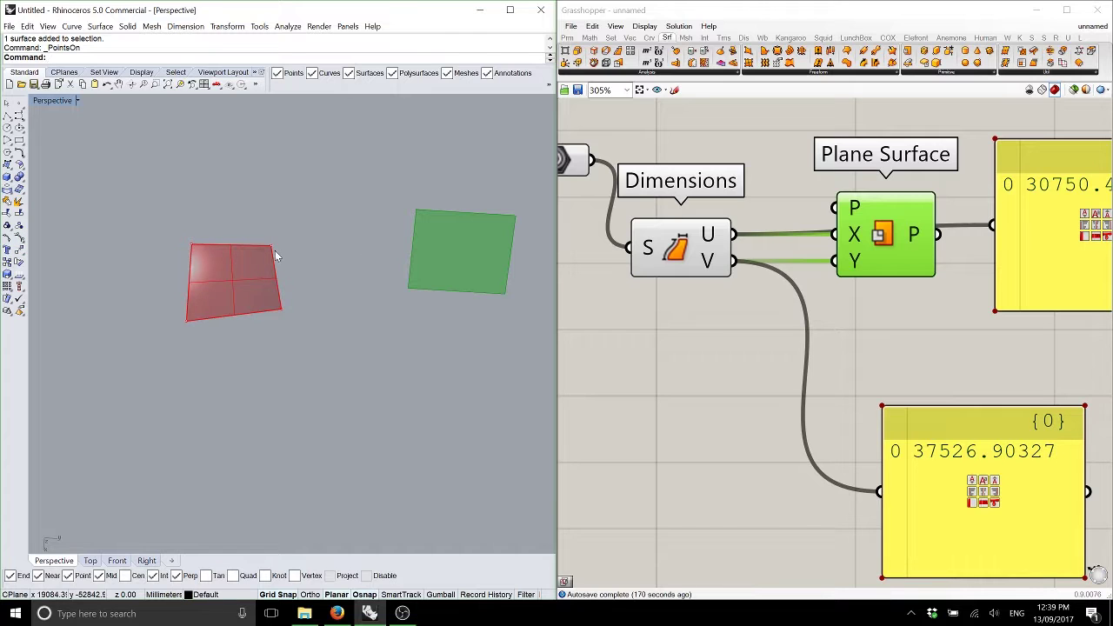
{"action": "right_click_drag", "start_coordinate": [274, 250], "coordinate": [273, 284]}
{"action": "left_click", "coordinate": [264, 287]}
{"action": "left_click_drag", "start_coordinate": [264, 287], "coordinate": [248, 232]}
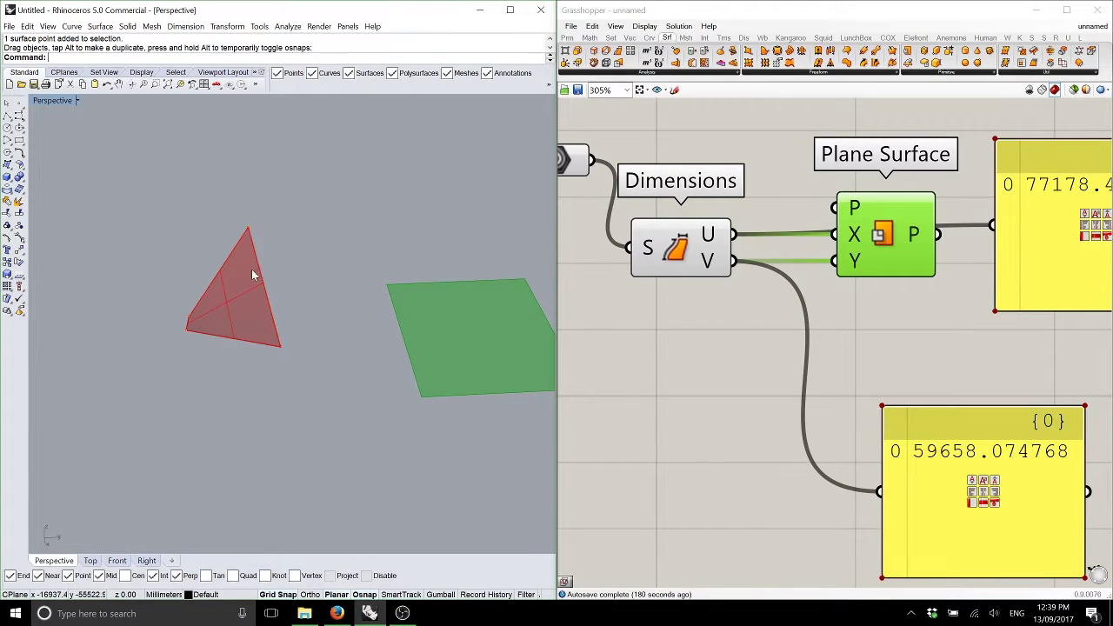
Draw a degree-3, hump-shaped open curve with seven control points over the flat plane surface preview
{"action": "right_click_drag", "start_coordinate": [251, 275], "coordinate": [324, 298]}
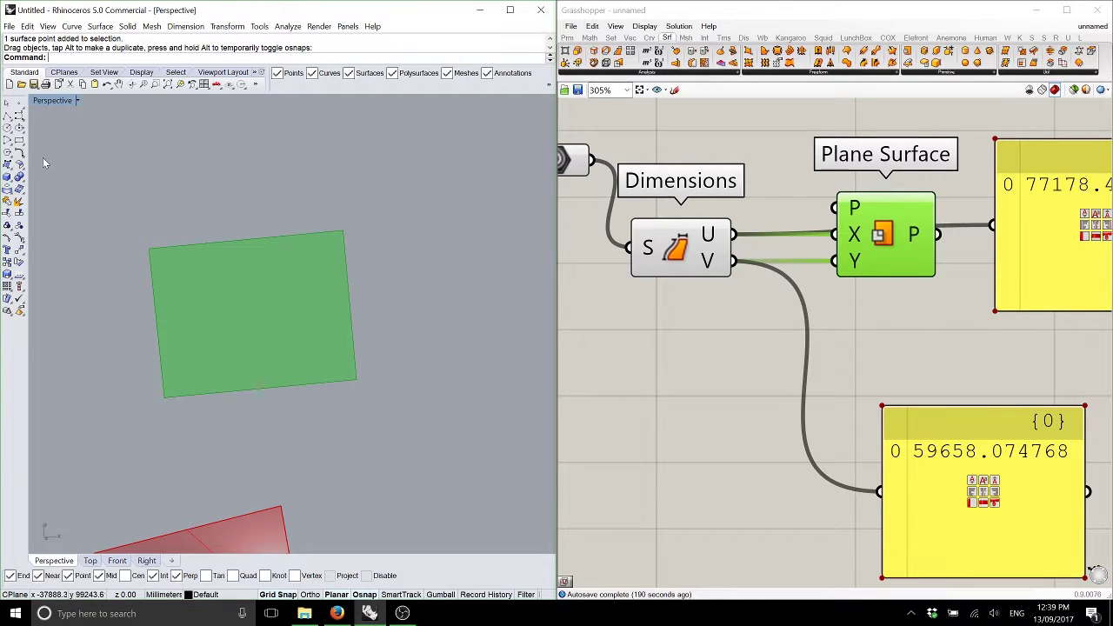
{"action": "left_click", "coordinate": [19, 115]}
{"action": "left_click", "coordinate": [199, 364]}
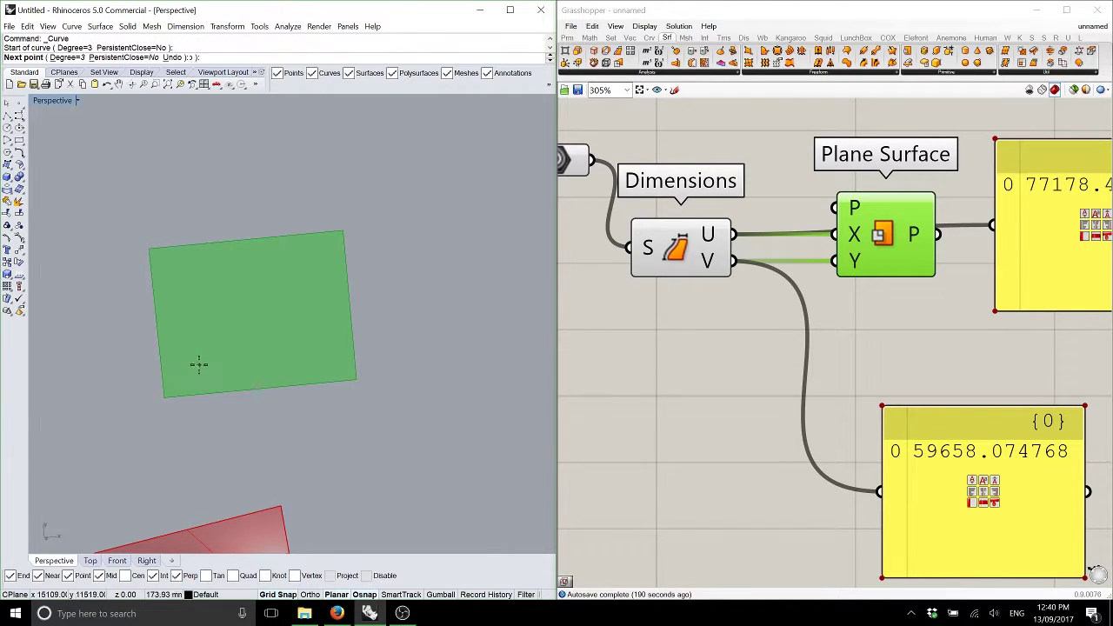
{"action": "left_click", "coordinate": [204, 314]}
{"action": "left_click", "coordinate": [247, 258]}
{"action": "left_click", "coordinate": [282, 261]}
{"action": "left_click", "coordinate": [283, 301]}
{"action": "left_click", "coordinate": [302, 344]}
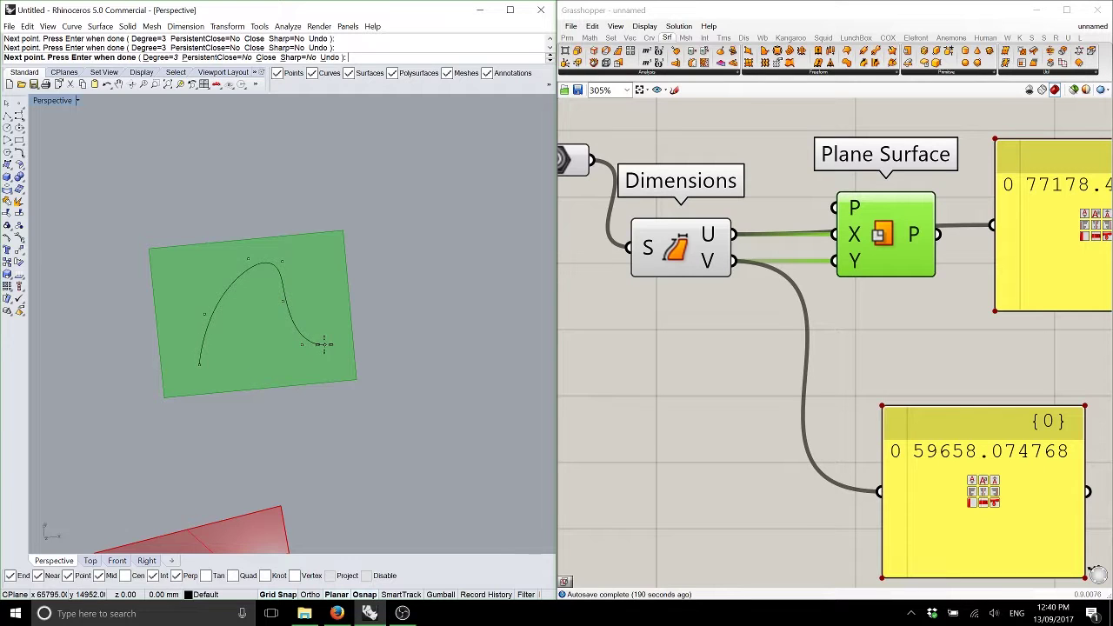
{"action": "left_click", "coordinate": [323, 344]}
{"action": "key", "text": "Return"}
Add a Curve parameter below the Dimensions component and reference the newly drawn curve into it
{"action": "left_click", "coordinate": [567, 38]}
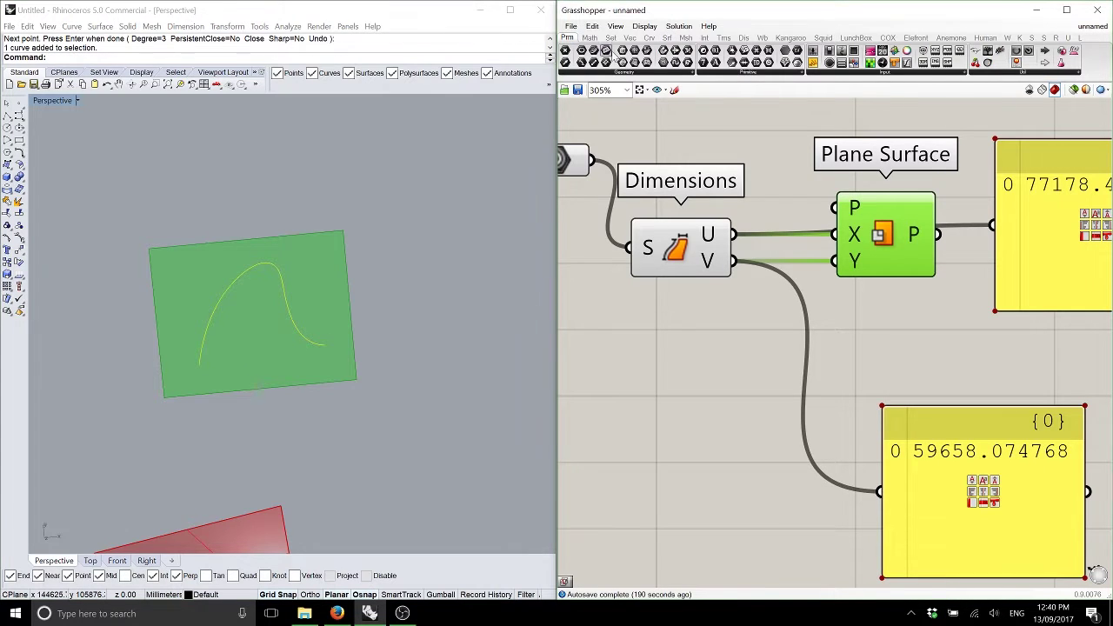
{"action": "left_click_drag", "start_coordinate": [606, 52], "coordinate": [704, 464]}
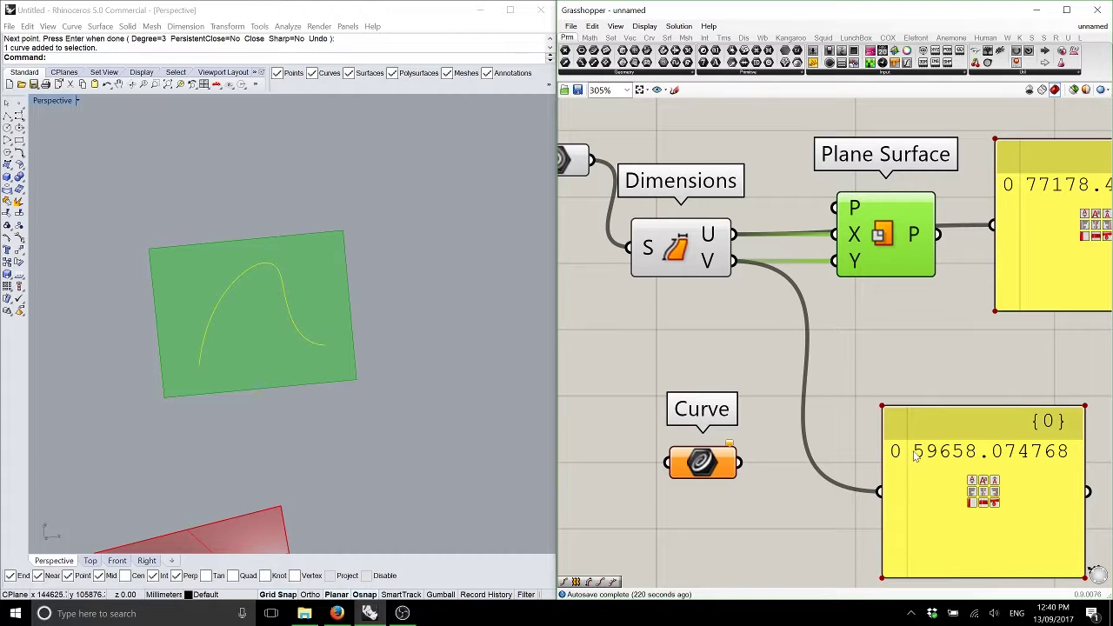
{"action": "scroll", "coordinate": [795, 444], "scroll_direction": "down", "scroll_amount": 3}
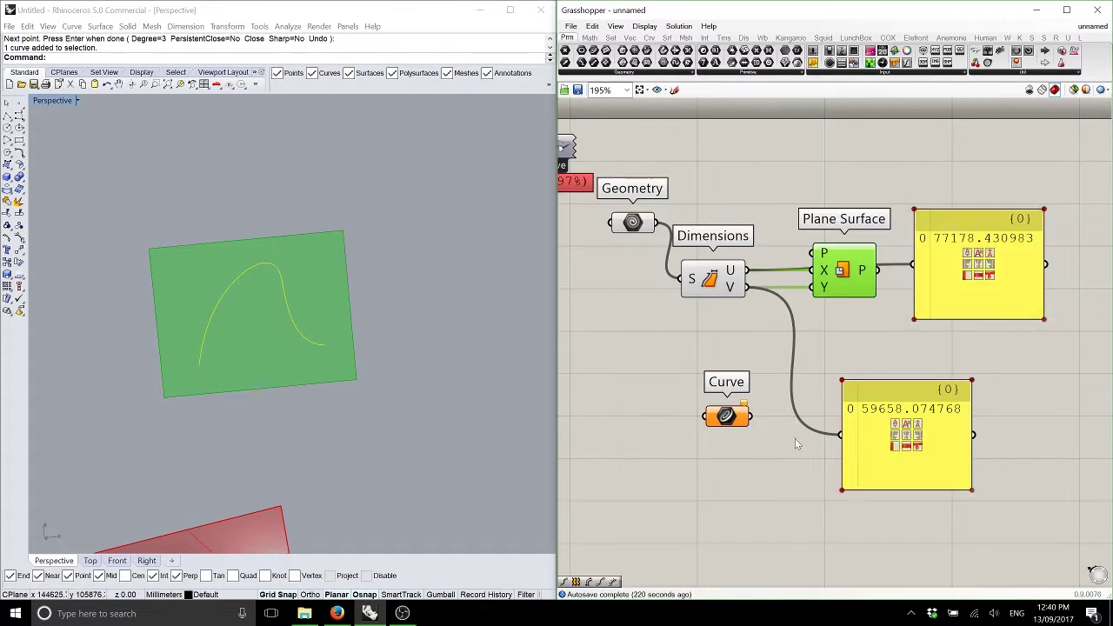
{"action": "right_click_drag", "start_coordinate": [794, 438], "coordinate": [817, 367]}
{"action": "right_click", "coordinate": [747, 345]}
{"action": "left_click", "coordinate": [787, 504]}
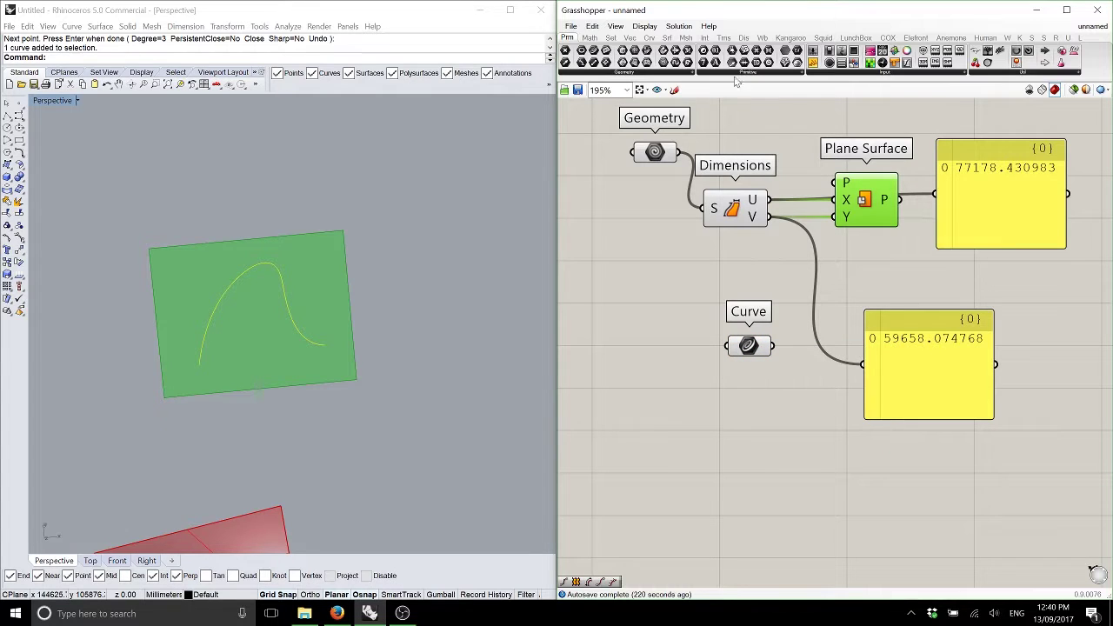
Add a Divide Curve component beside the Curve parameter and connect the curve to its C input
{"action": "left_click", "coordinate": [648, 37]}
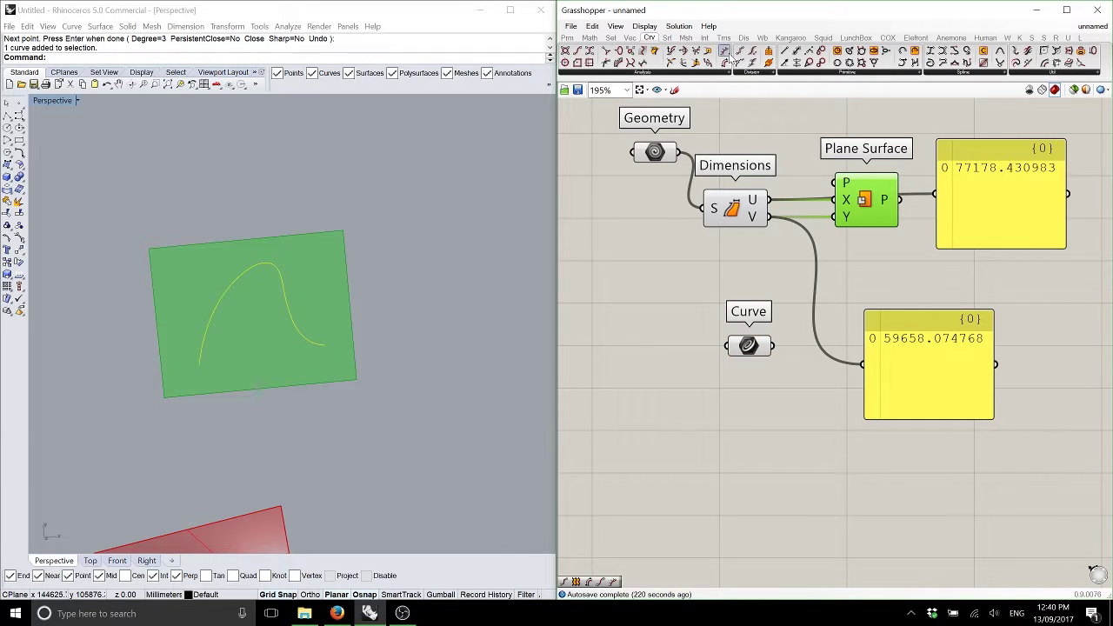
{"action": "left_click_drag", "start_coordinate": [729, 54], "coordinate": [793, 351]}
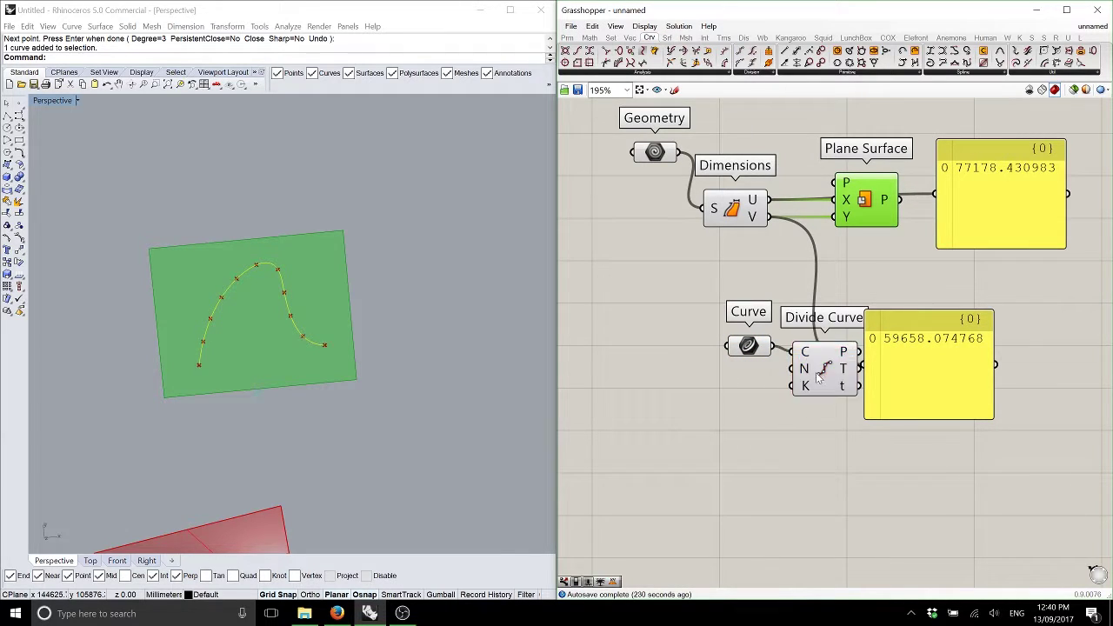
{"action": "left_click", "coordinate": [817, 373]}
{"action": "scroll", "coordinate": [811, 402], "scroll_direction": "up", "scroll_amount": 4}
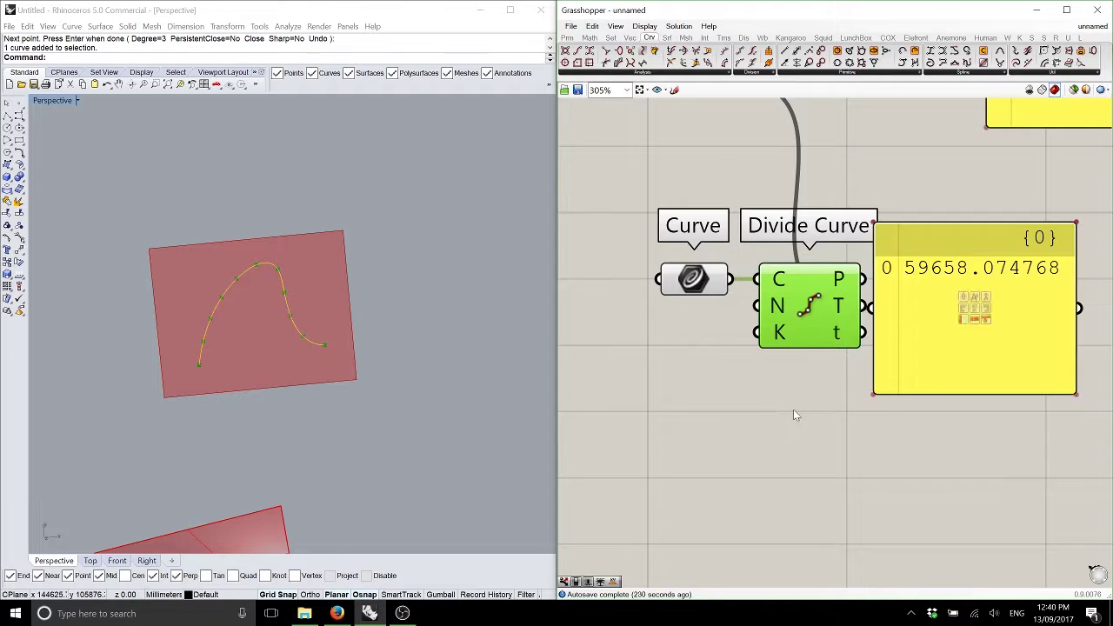
{"action": "left_click", "coordinate": [782, 442]}
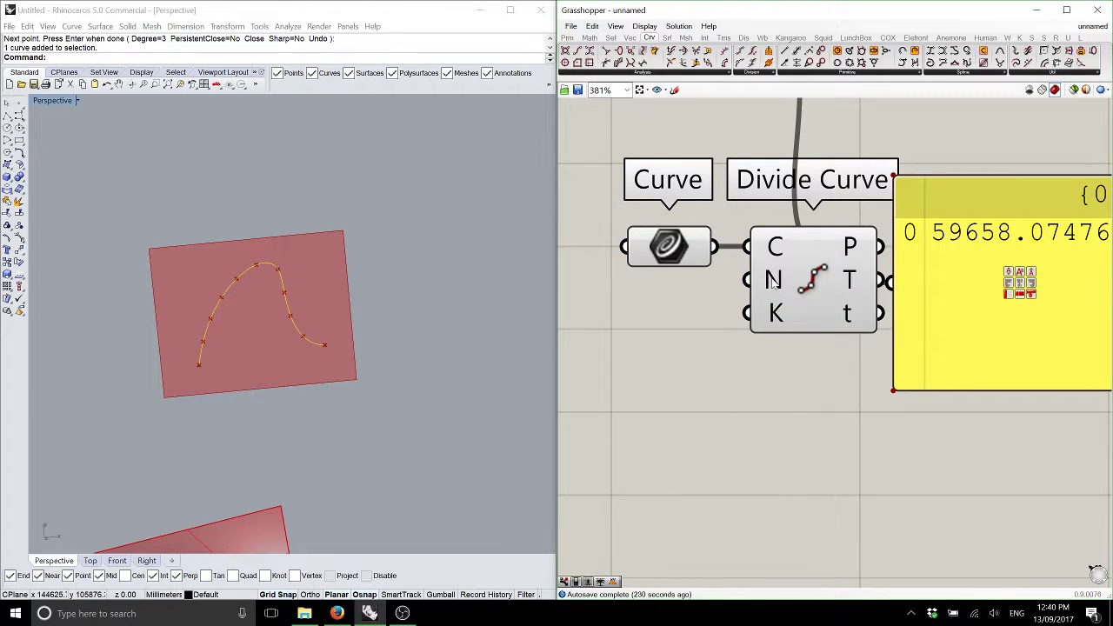
{"action": "left_click_drag", "start_coordinate": [774, 287], "coordinate": [726, 287]}
Move both dimension panels clear of the Divide Curve and Plane Surface components
{"action": "scroll", "coordinate": [780, 336], "scroll_direction": "down", "scroll_amount": 5}
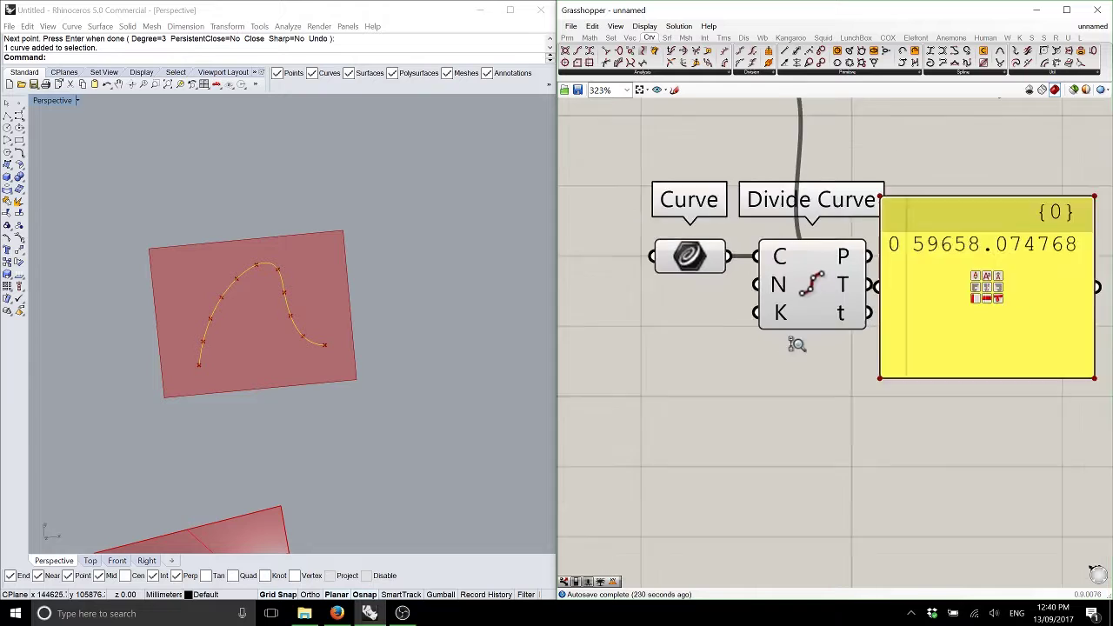
{"action": "left_click_drag", "start_coordinate": [856, 343], "coordinate": [958, 349]}
{"action": "left_click_drag", "start_coordinate": [870, 202], "coordinate": [979, 211]}
{"action": "left_click", "coordinate": [870, 130]}
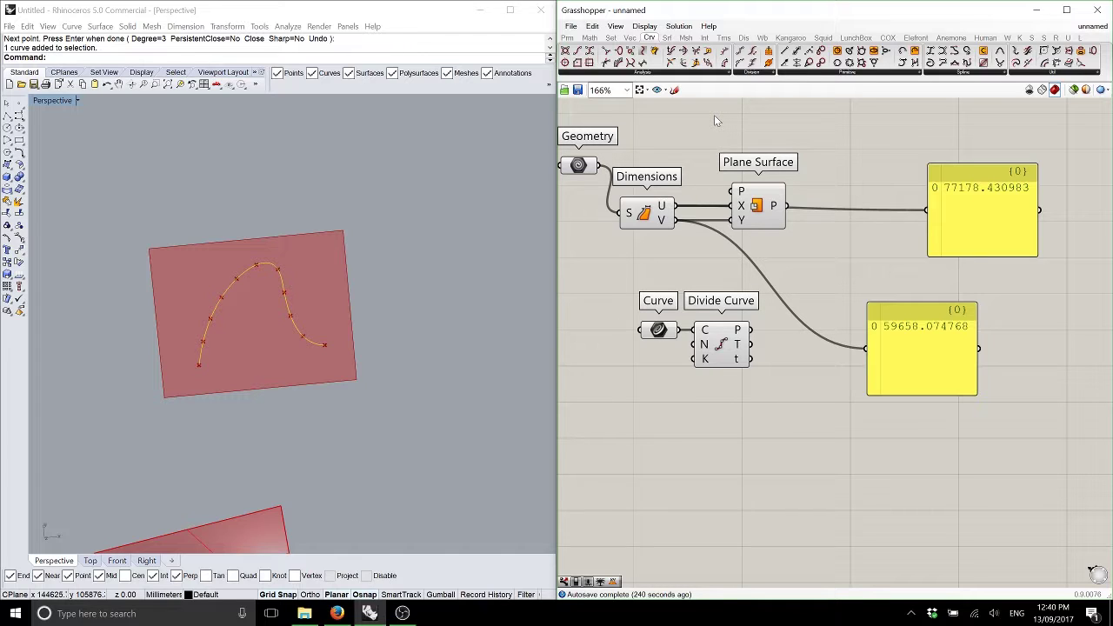
Add a Surface Closest Point component, feeding Divide Curve's points into P and the plane surface into S
{"action": "left_click", "coordinate": [666, 38]}
{"action": "left_click", "coordinate": [621, 75]}
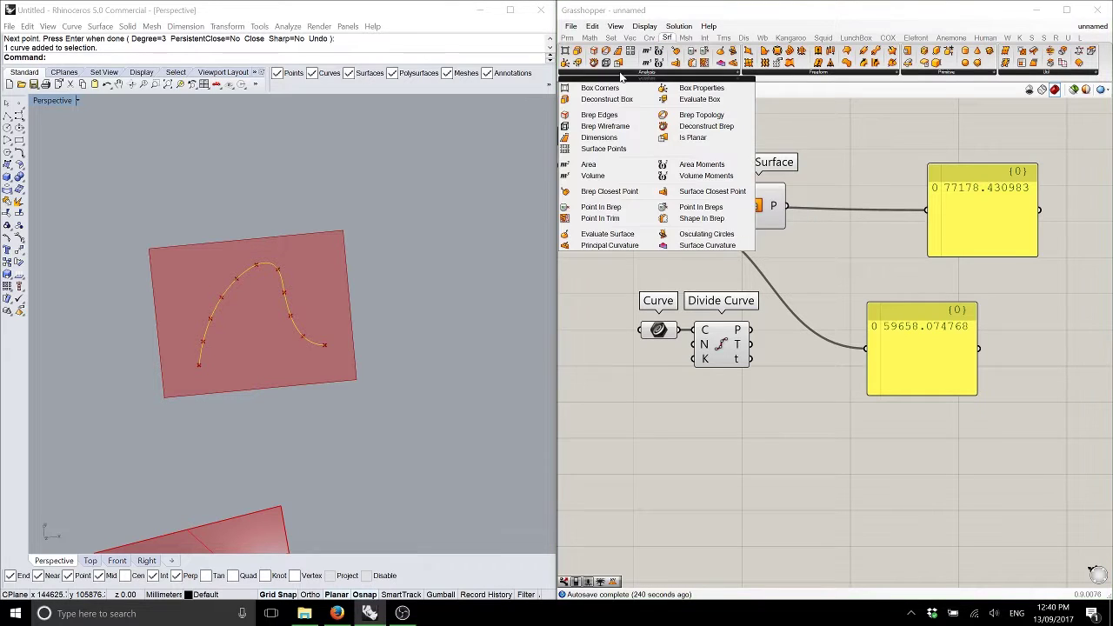
{"action": "left_click_drag", "start_coordinate": [706, 192], "coordinate": [855, 287]}
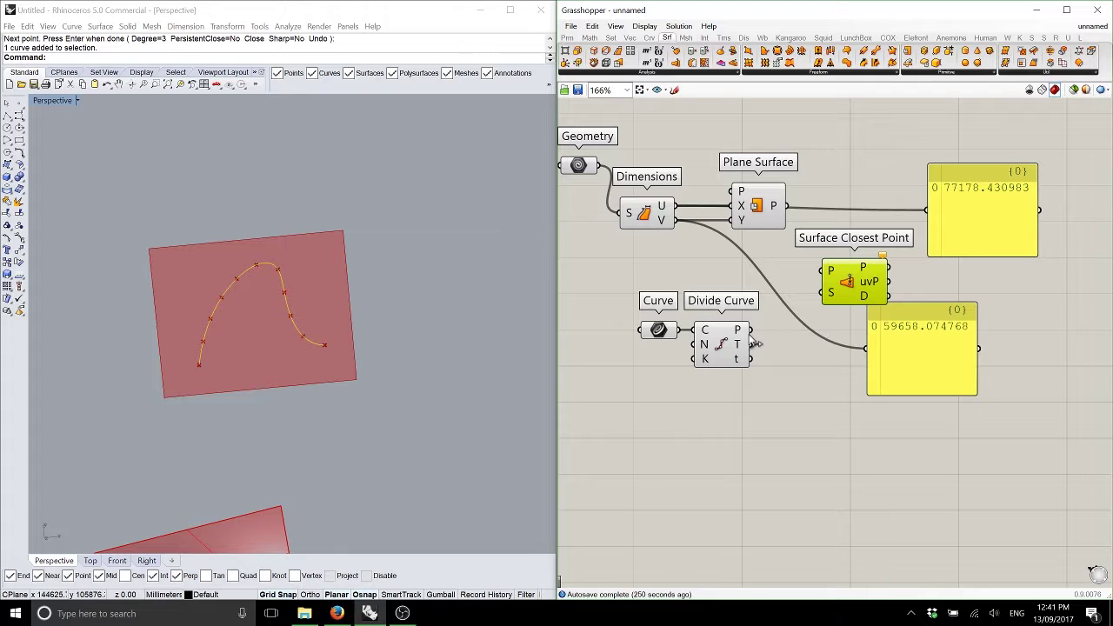
{"action": "left_click_drag", "start_coordinate": [751, 330], "coordinate": [822, 271]}
{"action": "left_click_drag", "start_coordinate": [786, 206], "coordinate": [827, 300]}
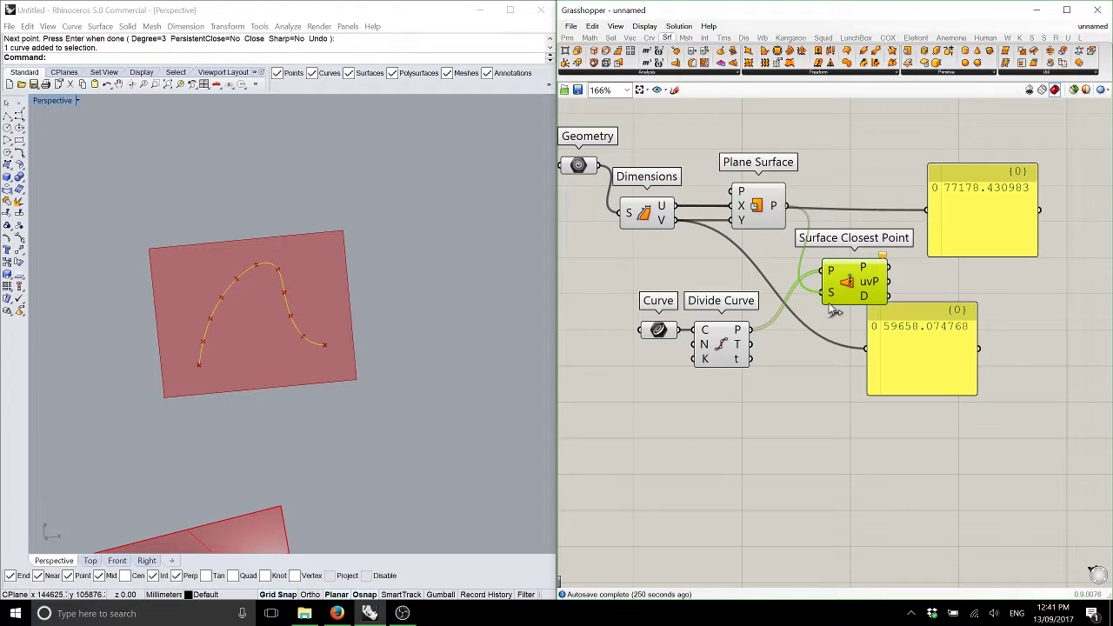
Clear the panel from the Surface Closest Point component and reparameterize that component's S input
{"action": "right_click_drag", "start_coordinate": [833, 311], "coordinate": [783, 240]}
{"action": "left_click_drag", "start_coordinate": [878, 252], "coordinate": [946, 284]}
{"action": "left_click_drag", "start_coordinate": [814, 217], "coordinate": [818, 233]}
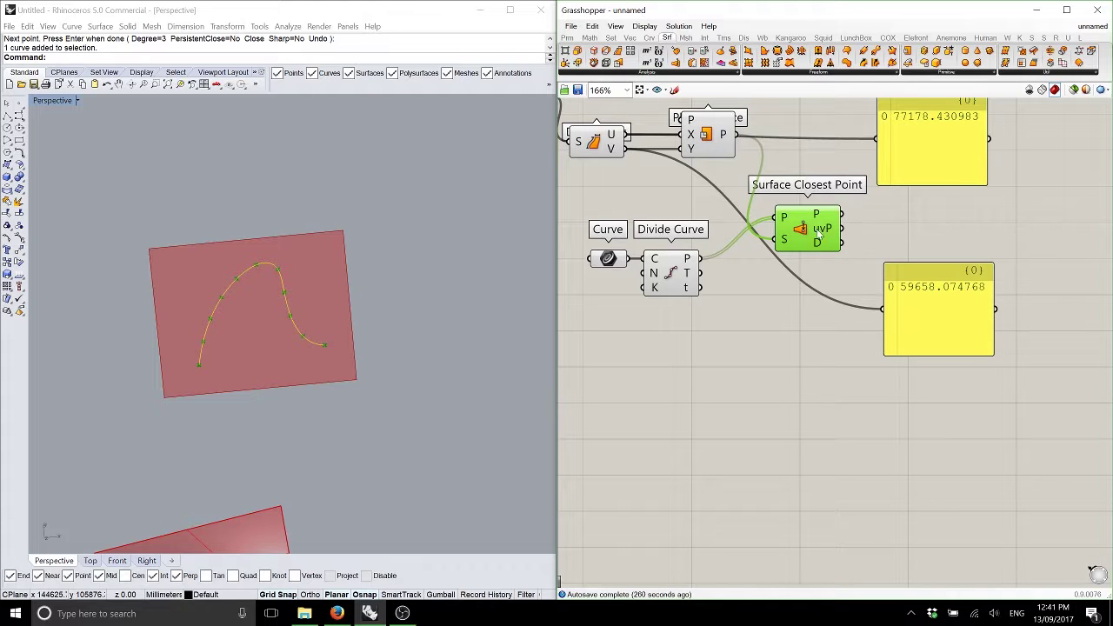
{"action": "right_click", "coordinate": [783, 242]}
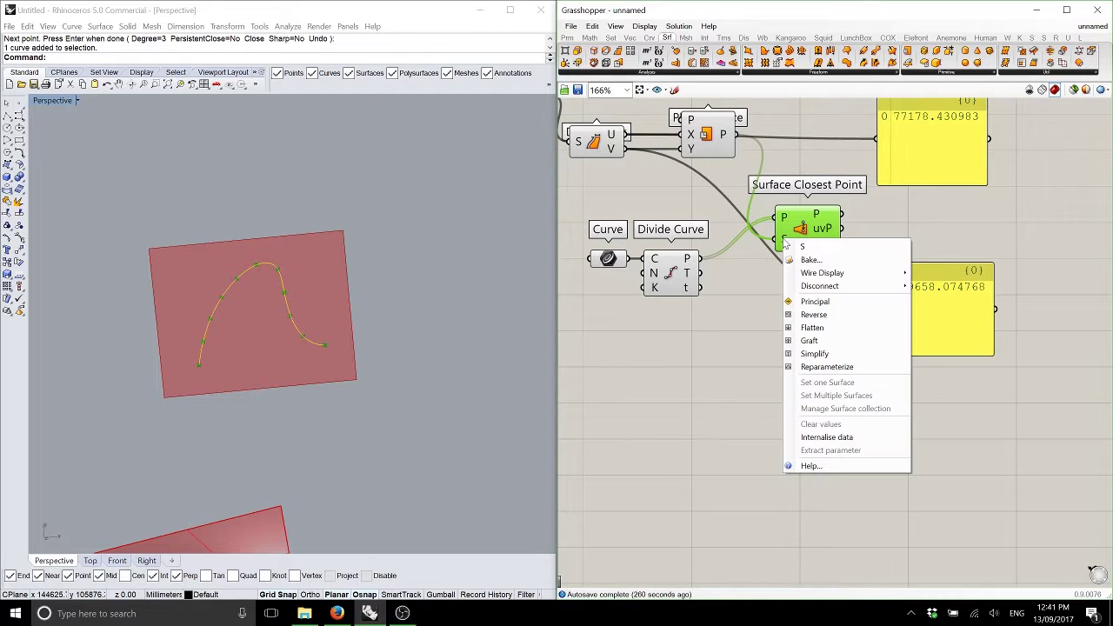
{"action": "left_click", "coordinate": [840, 367]}
{"action": "left_click", "coordinate": [816, 333]}
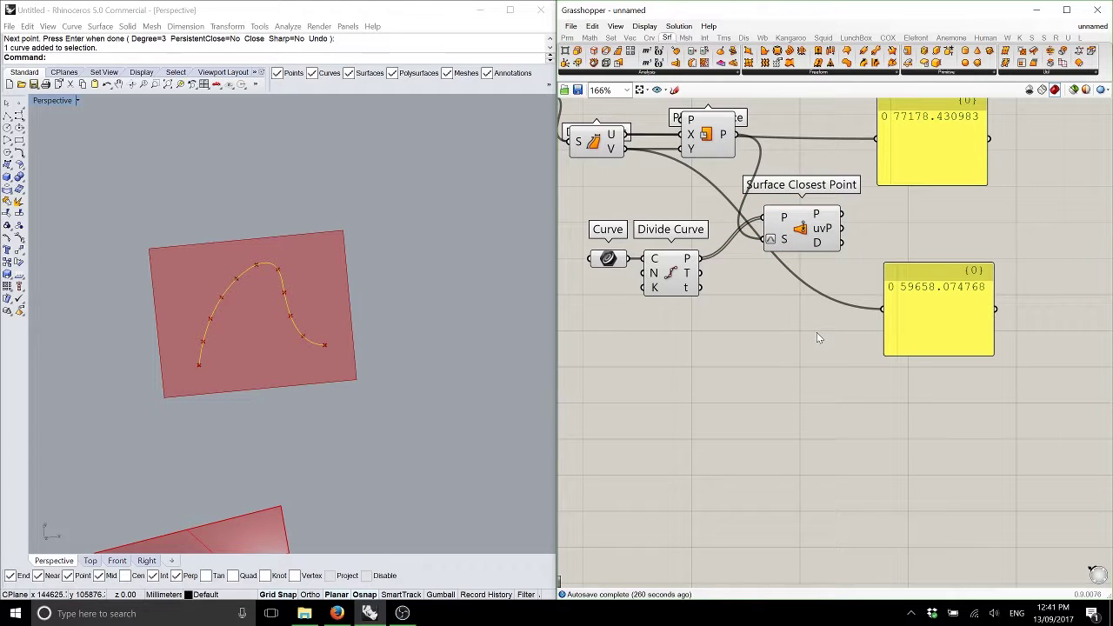
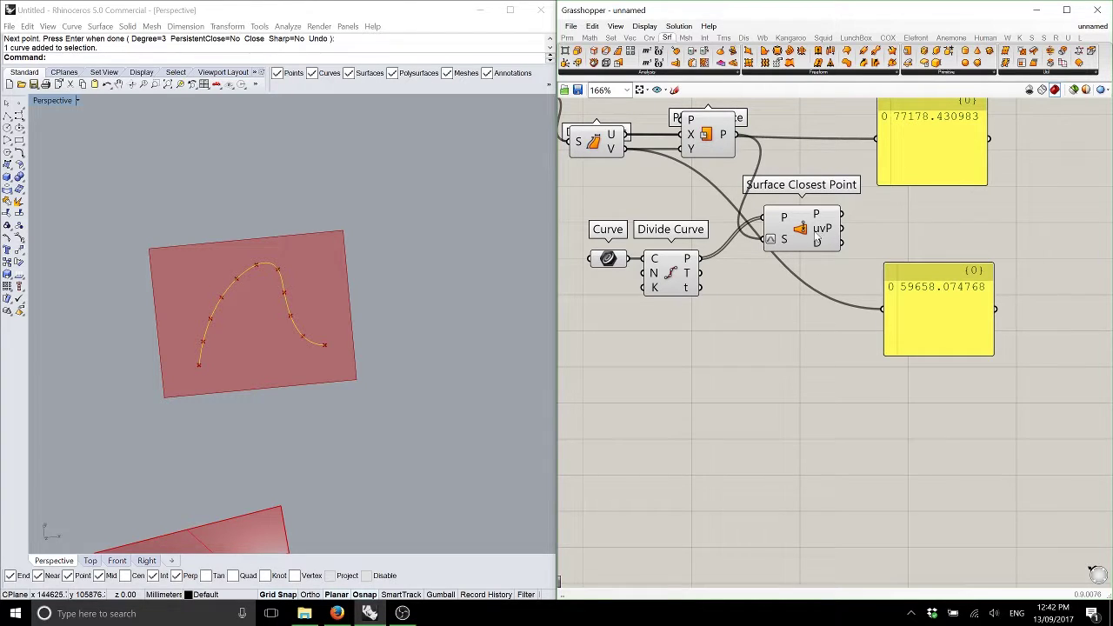
Connect the uvP output to the lower panel in place of the V dimension and enlarge the panel to fit the coordinates
{"action": "left_click_drag", "start_coordinate": [841, 228], "coordinate": [892, 322]}
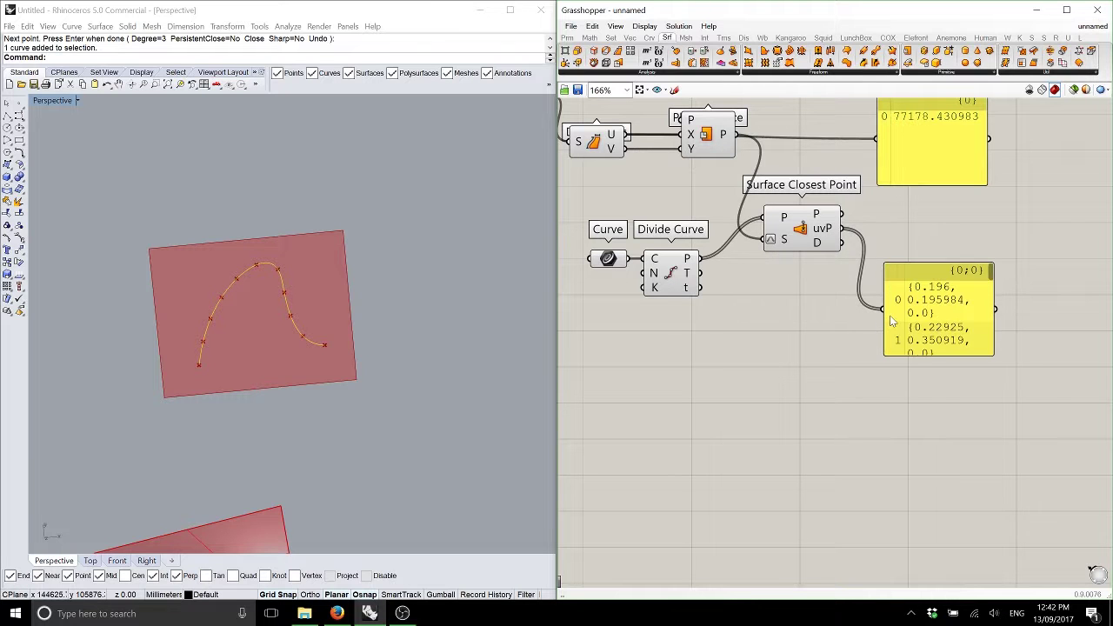
{"action": "right_click_drag", "start_coordinate": [994, 356], "coordinate": [855, 340]}
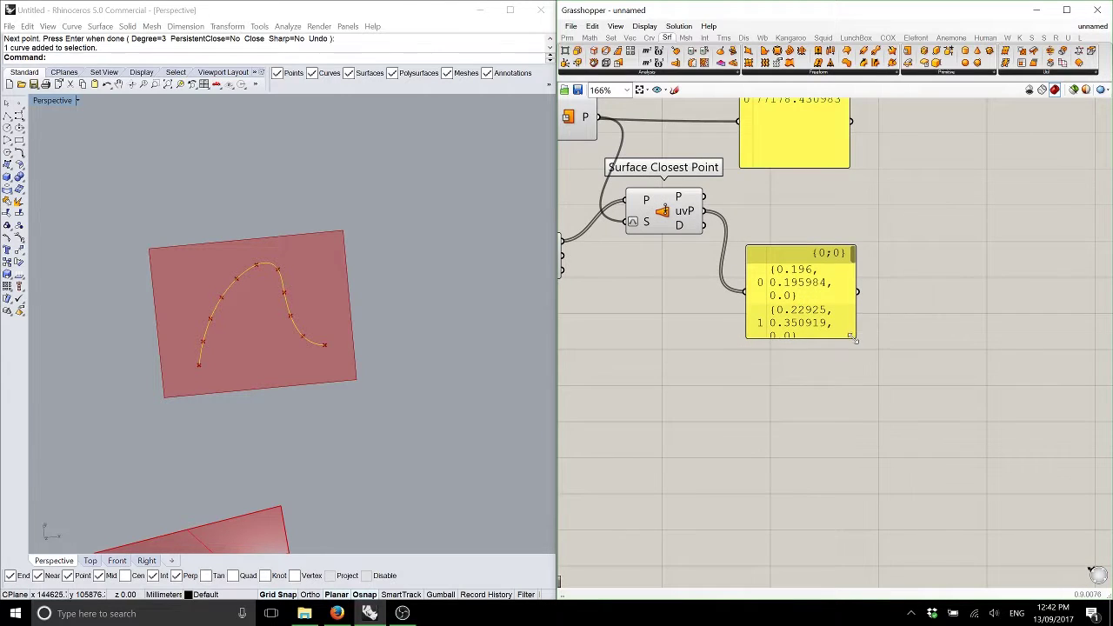
{"action": "left_click_drag", "start_coordinate": [855, 340], "coordinate": [1016, 411]}
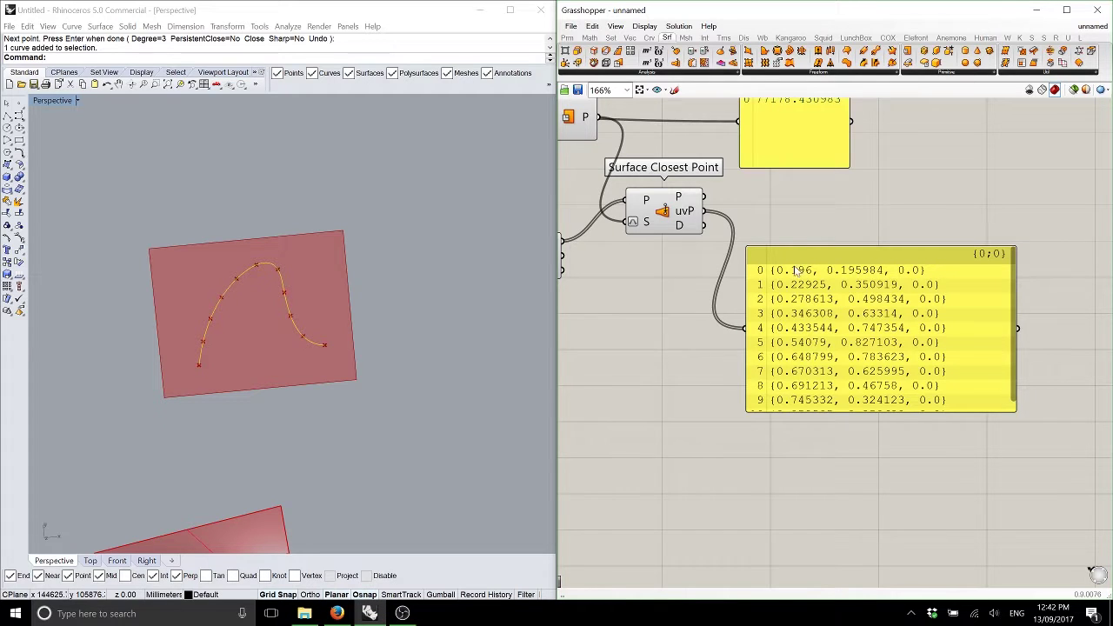
{"action": "right_click_drag", "start_coordinate": [793, 266], "coordinate": [928, 314]}
{"action": "right_click_drag", "start_coordinate": [689, 256], "coordinate": [660, 226]}
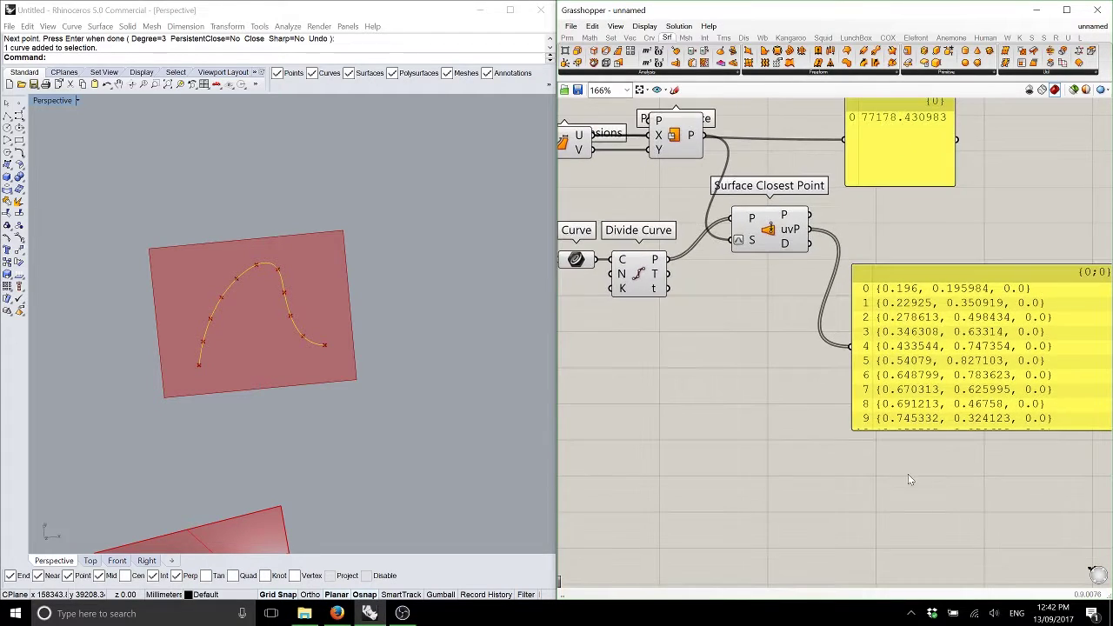
Add an Evaluate Surface component above the uvP coordinates panel
{"action": "right_click_drag", "start_coordinate": [361, 386], "coordinate": [178, 459]}
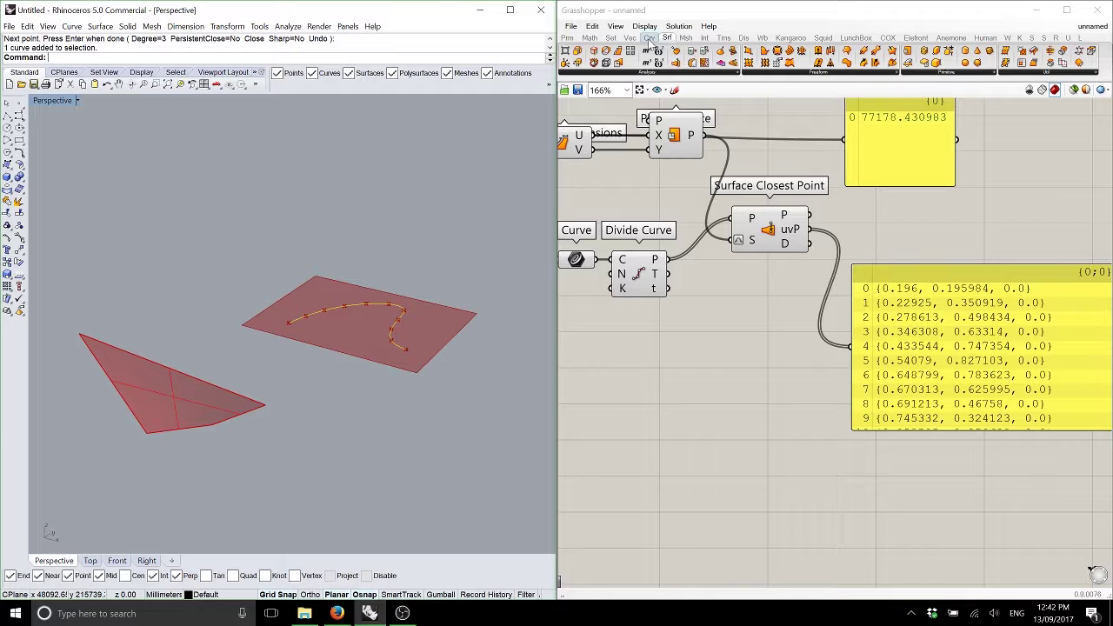
{"action": "left_click", "coordinate": [720, 52]}
{"action": "left_click", "coordinate": [913, 230]}
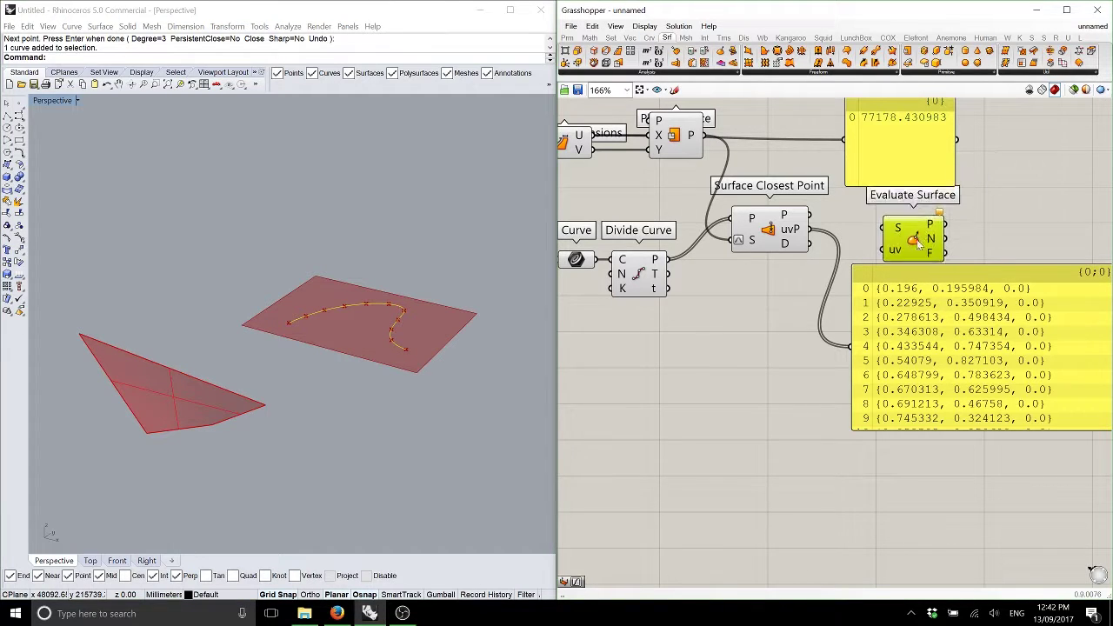
{"action": "left_click_drag", "start_coordinate": [924, 235], "coordinate": [923, 212]}
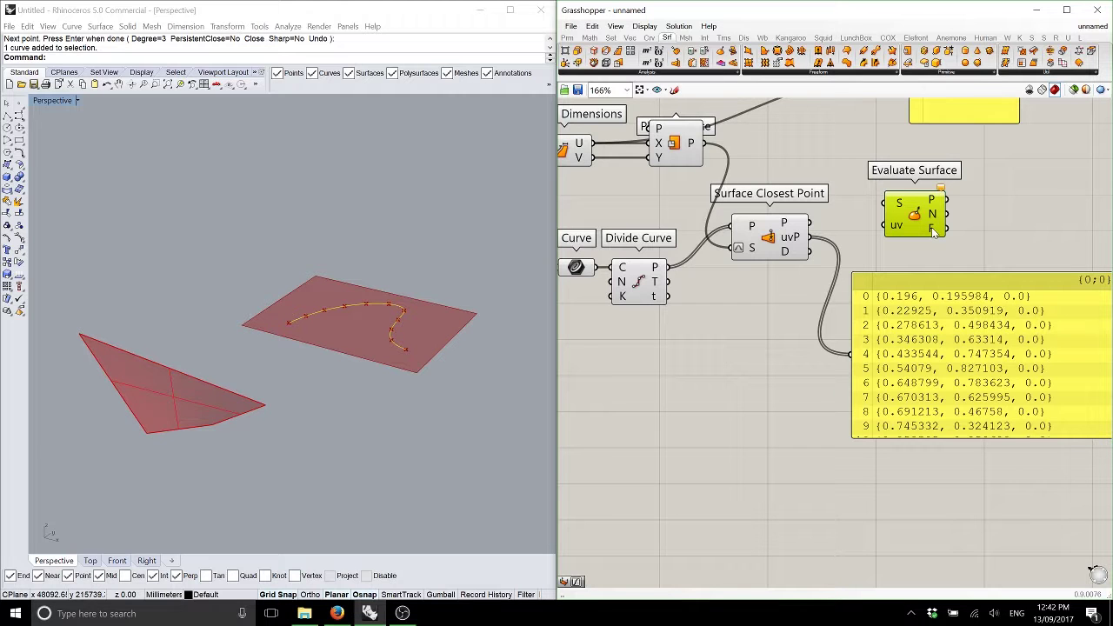
Connect the Geometry parameter to Evaluate Surface's S input and the uvP output to its uv input
{"action": "right_click_drag", "start_coordinate": [676, 135], "coordinate": [798, 237]}
{"action": "scroll", "coordinate": [640, 193], "scroll_direction": "down", "scroll_amount": 1}
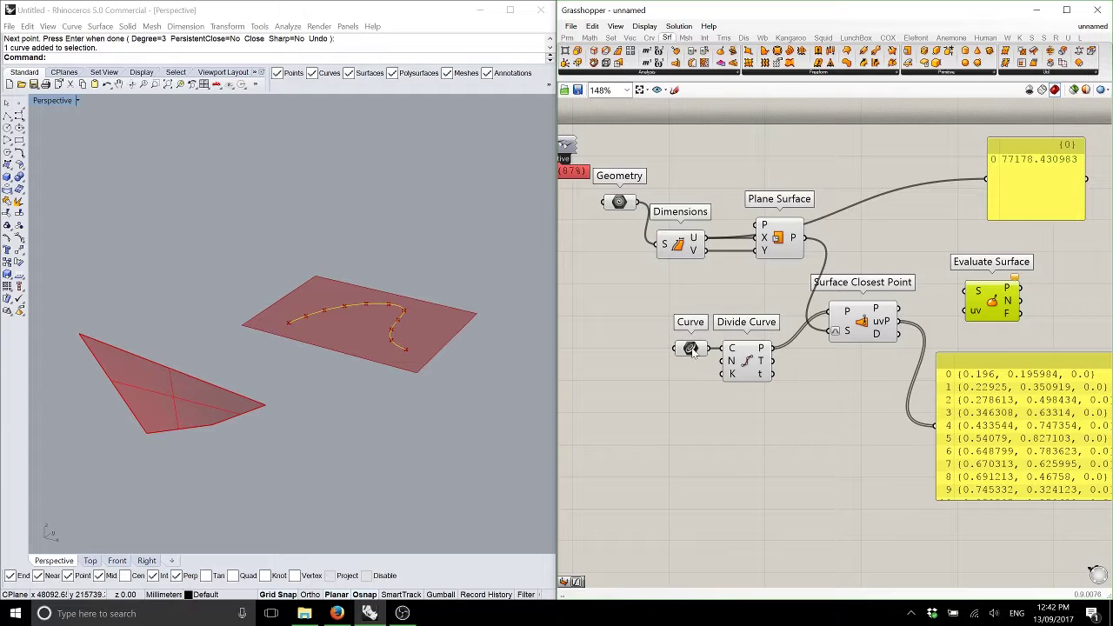
{"action": "left_click_drag", "start_coordinate": [624, 202], "coordinate": [967, 291]}
{"action": "right_click_drag", "start_coordinate": [953, 333], "coordinate": [869, 312]}
{"action": "left_click_drag", "start_coordinate": [815, 301], "coordinate": [880, 294]}
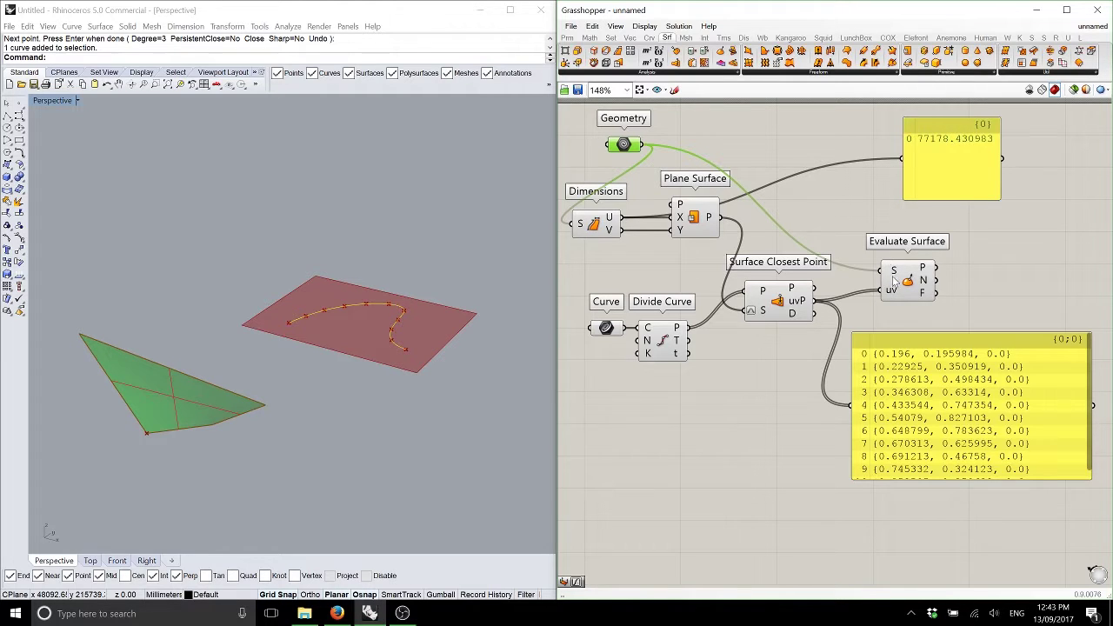
Reparameterize Evaluate Surface's S input and inspect the mapped points on the saddle surface
{"action": "right_click", "coordinate": [894, 274]}
{"action": "left_click", "coordinate": [934, 399]}
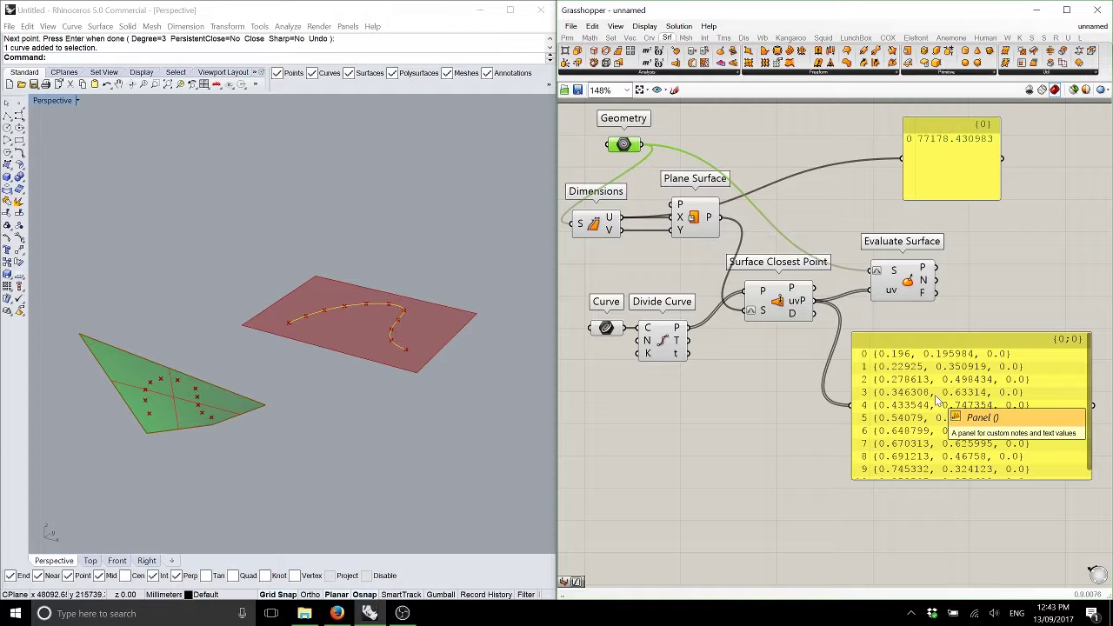
{"action": "right_click_drag", "start_coordinate": [114, 518], "coordinate": [191, 426]}
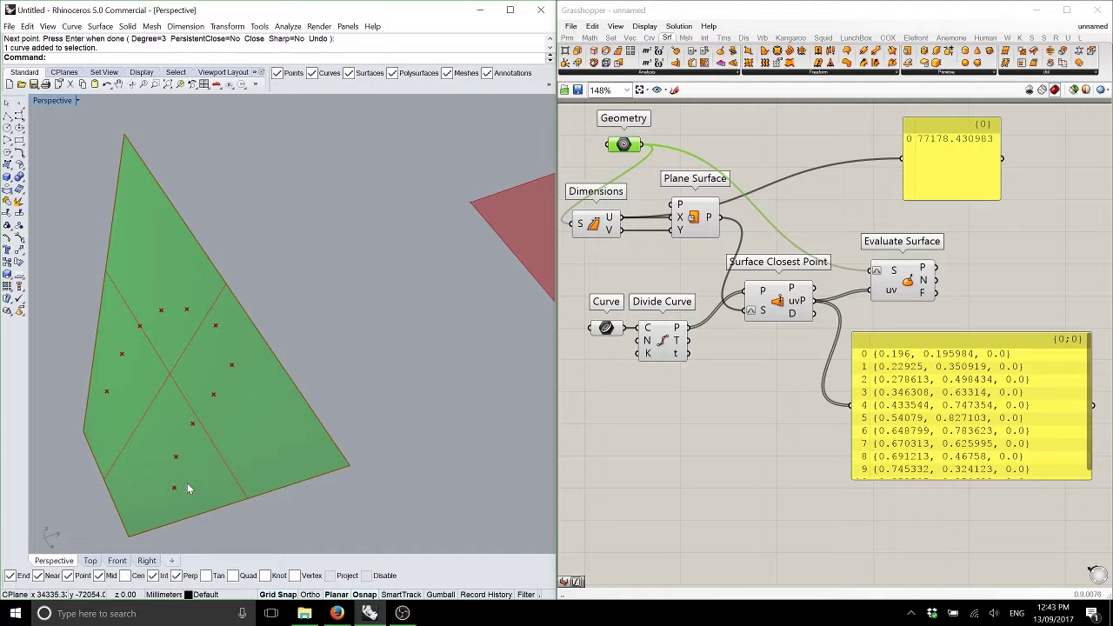
Add an Interpolate curve component and connect Evaluate Surface's P output to its V input
{"action": "right_click_drag", "start_coordinate": [1014, 280], "coordinate": [867, 283]}
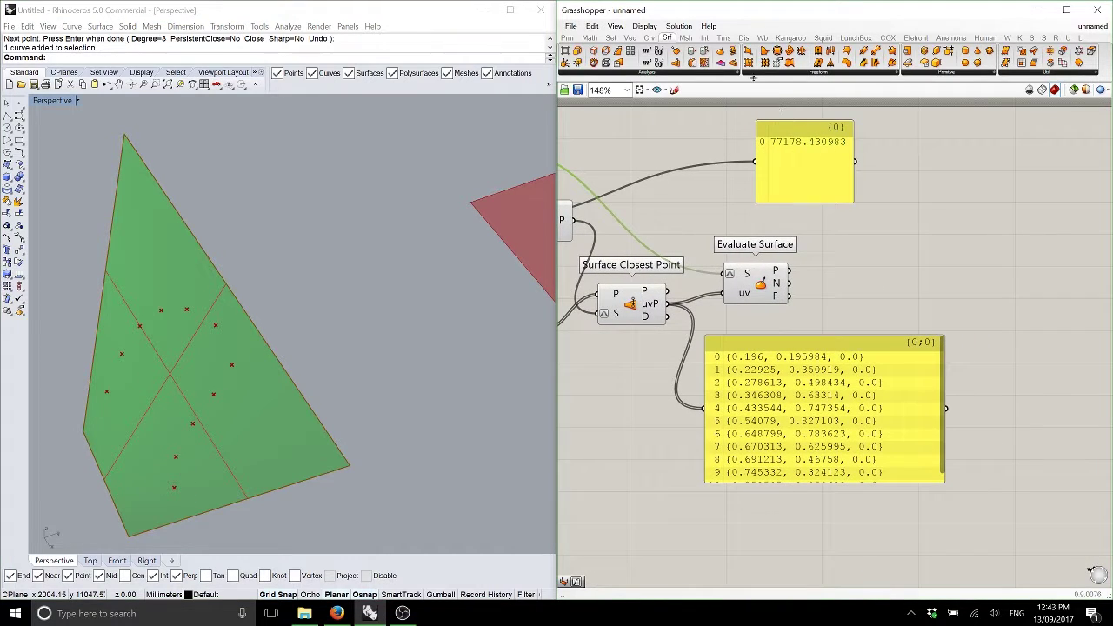
{"action": "left_click", "coordinate": [650, 38]}
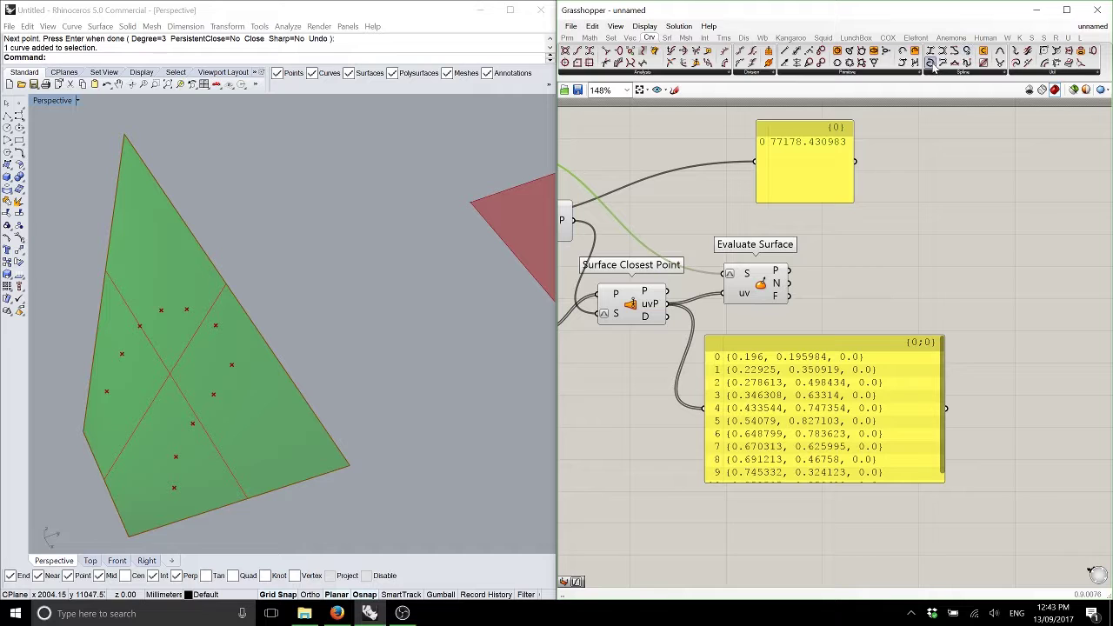
{"action": "left_click_drag", "start_coordinate": [932, 66], "coordinate": [875, 252]}
{"action": "left_click_drag", "start_coordinate": [789, 270], "coordinate": [857, 284]}
Show the control points of the curve on the plane and move four of them to reshape it into an S-like bend
{"action": "right_click_drag", "start_coordinate": [258, 328], "coordinate": [417, 163]}
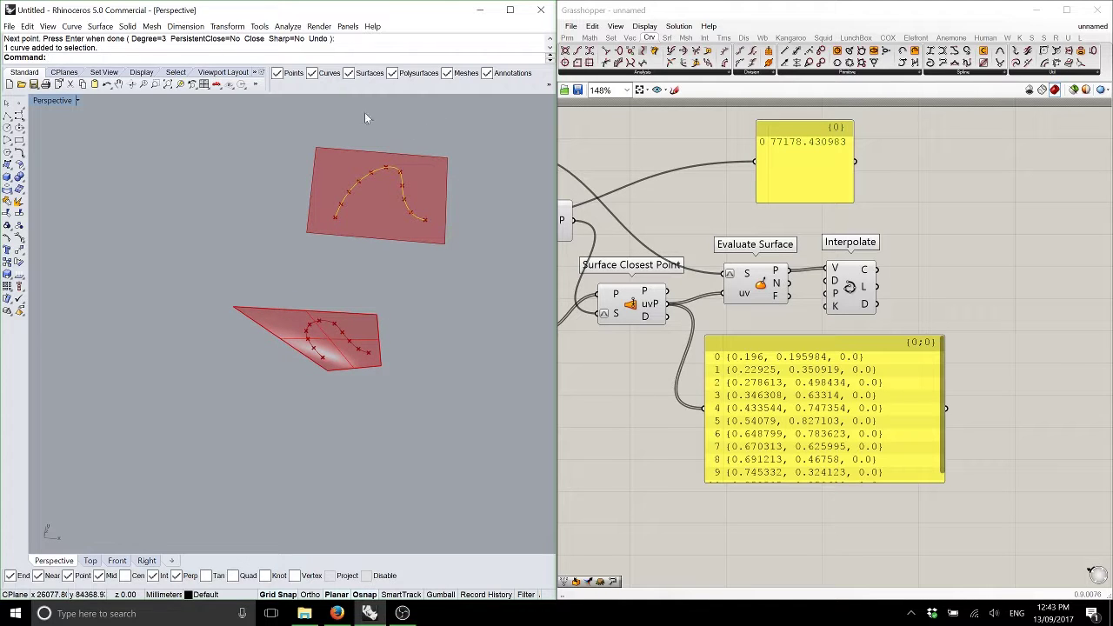
{"action": "scroll", "coordinate": [390, 156], "scroll_direction": "up", "scroll_amount": 3}
{"action": "left_click", "coordinate": [394, 165]}
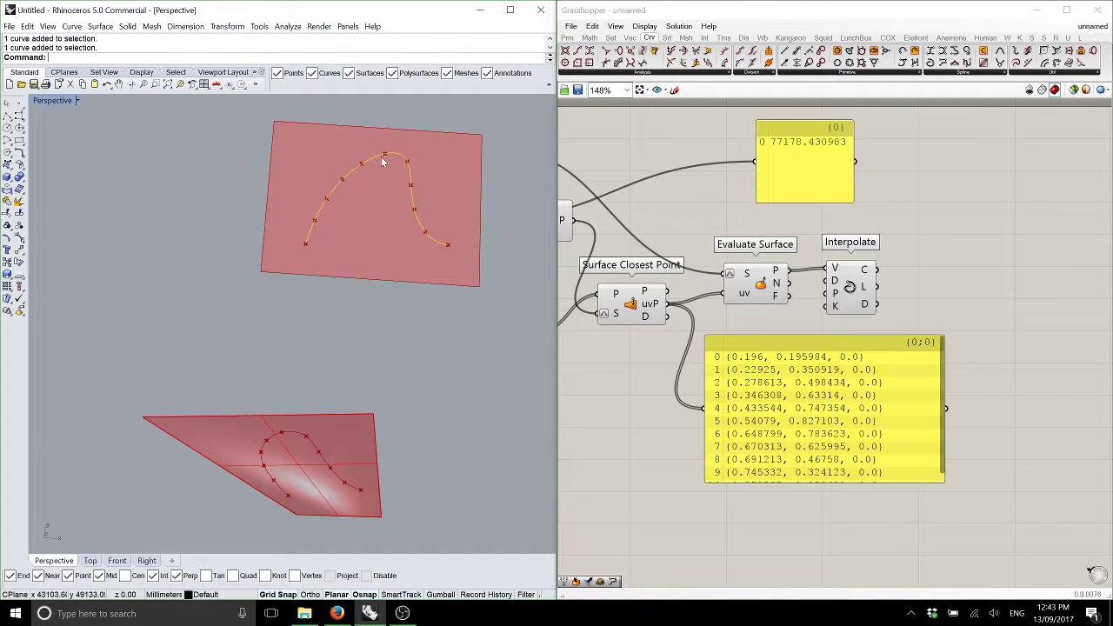
{"action": "left_click", "coordinate": [20, 236]}
{"action": "left_click_drag", "start_coordinate": [375, 150], "coordinate": [302, 142]}
{"action": "left_click_drag", "start_coordinate": [321, 192], "coordinate": [402, 229]}
{"action": "left_click_drag", "start_coordinate": [303, 244], "coordinate": [288, 192]}
{"action": "left_click_drag", "start_coordinate": [401, 233], "coordinate": [411, 272]}
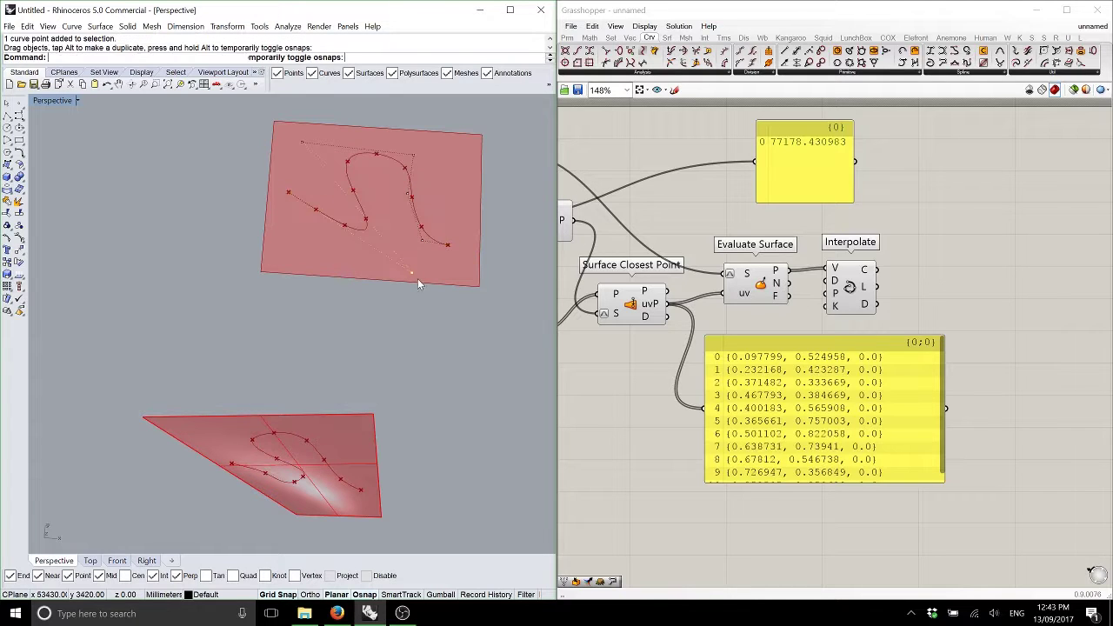
Set Divide Curve's N input to 50 and compare the divided points on both surfaces
{"action": "right_click_drag", "start_coordinate": [573, 213], "coordinate": [792, 252]}
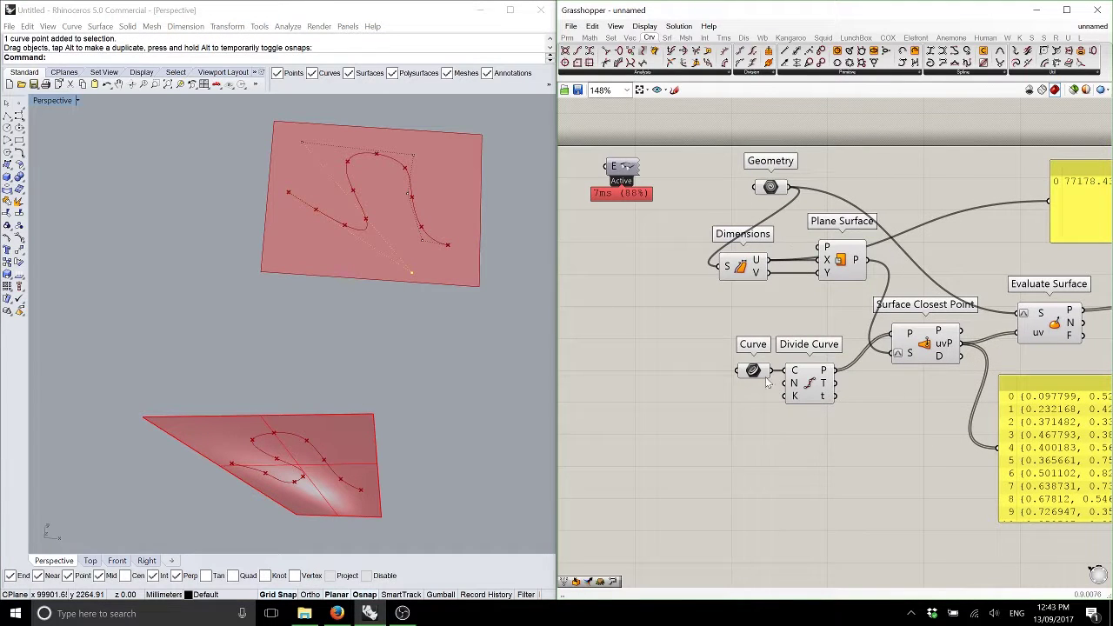
{"action": "right_click", "coordinate": [793, 385]}
{"action": "mouse_move", "coordinate": [861, 502]}
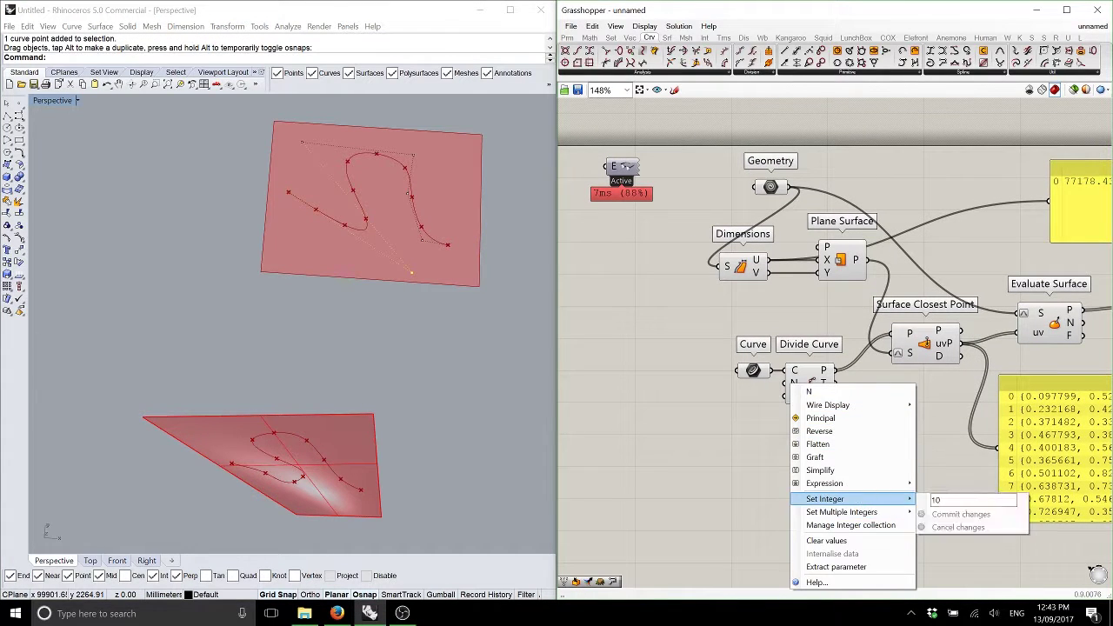
{"action": "type", "text": "50"}
{"action": "left_click", "coordinate": [939, 515]}
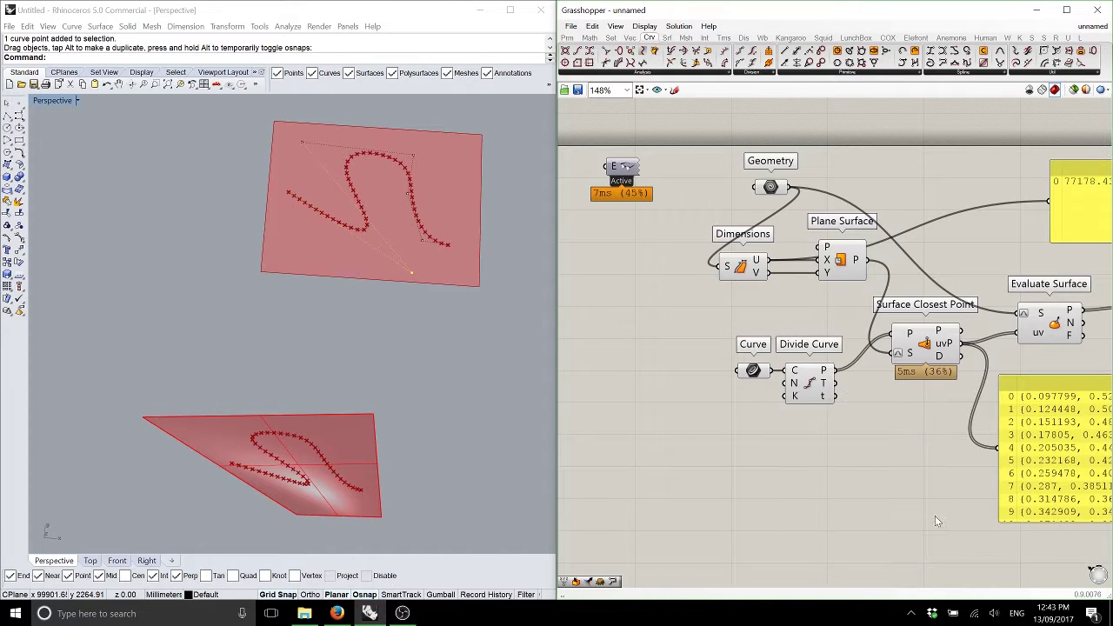
{"action": "right_click_drag", "start_coordinate": [358, 498], "coordinate": [303, 284]}
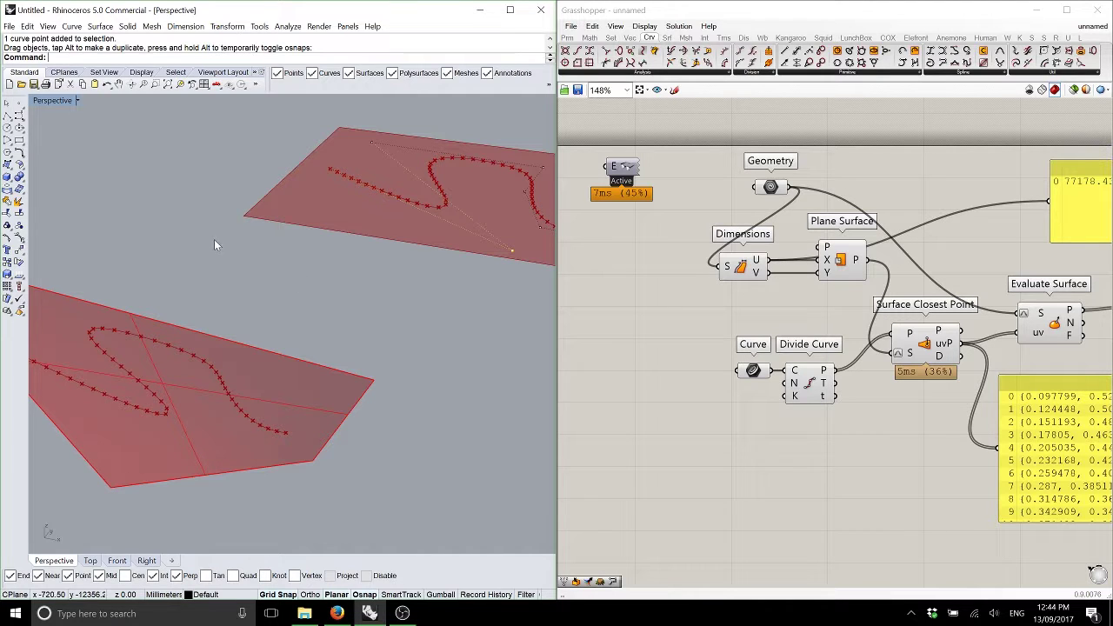
Place a point object on the saddle surface's long upper edge using the Near snap
{"action": "left_click", "coordinate": [681, 291]}
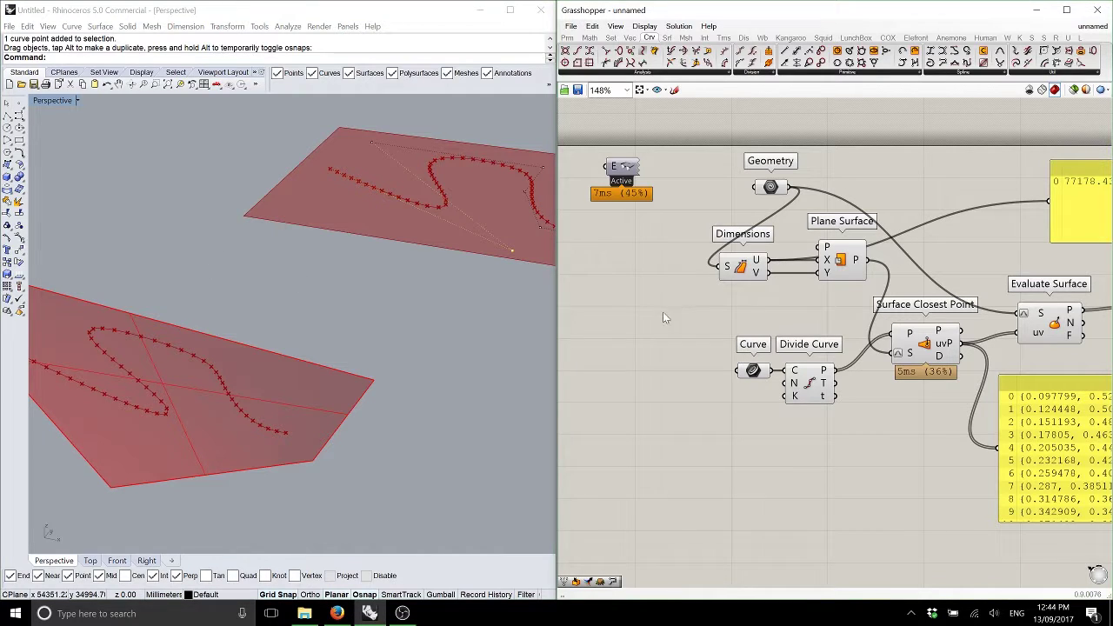
{"action": "right_click_drag", "start_coordinate": [662, 318], "coordinate": [695, 282]}
{"action": "right_click_drag", "start_coordinate": [457, 307], "coordinate": [313, 323]}
{"action": "left_click", "coordinate": [7, 103]}
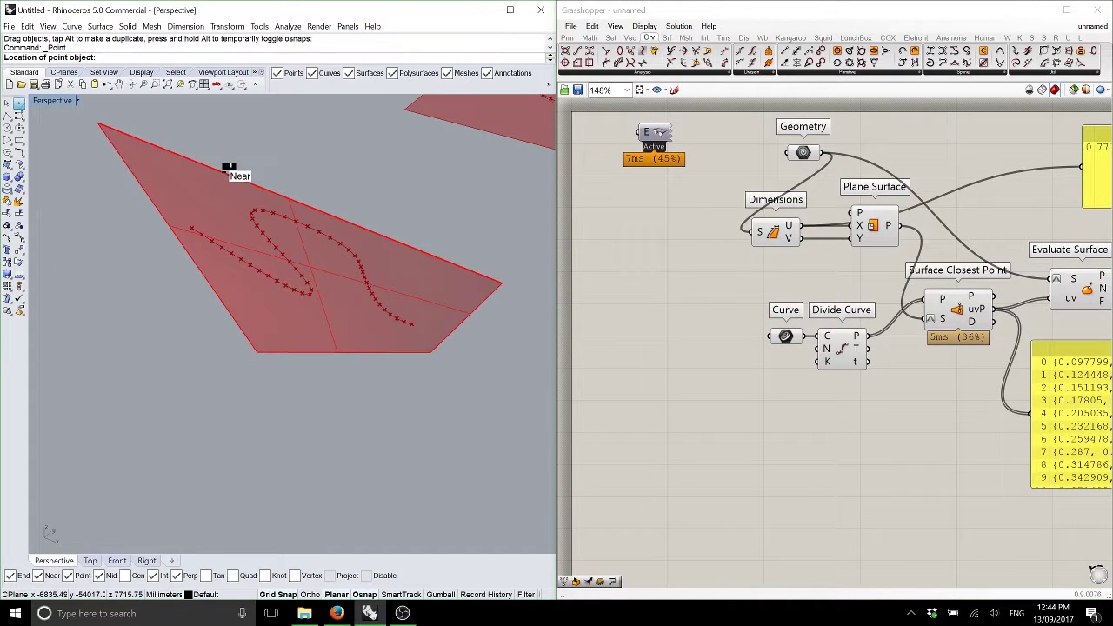
{"action": "left_click", "coordinate": [228, 167]}
{"action": "scroll", "coordinate": [254, 184], "scroll_direction": "up", "scroll_amount": 3}
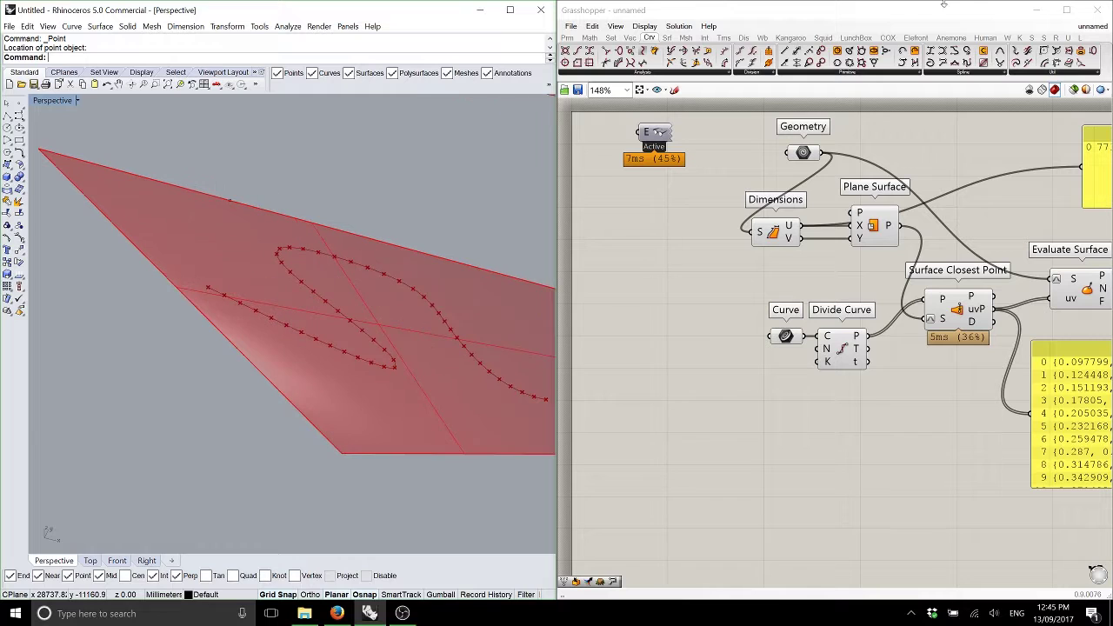
Add a Point parameter beside the Dimensions component and reference the new edge point into it
{"action": "left_click", "coordinate": [571, 26]}
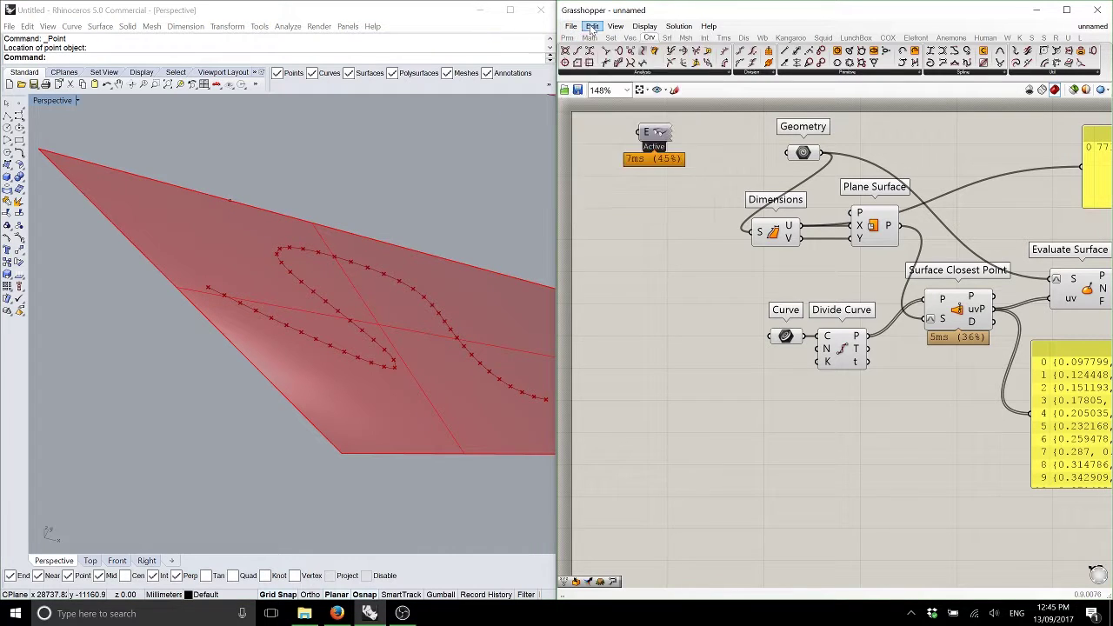
{"action": "left_click", "coordinate": [567, 38]}
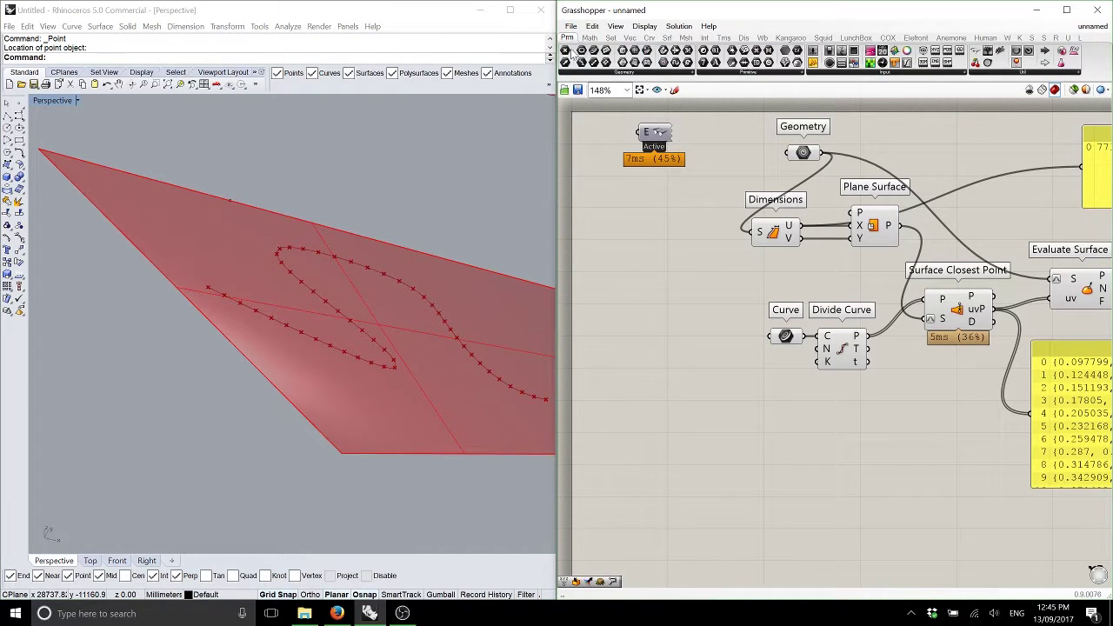
{"action": "left_click_drag", "start_coordinate": [567, 51], "coordinate": [623, 264]}
{"action": "right_click", "coordinate": [623, 264]}
{"action": "left_click", "coordinate": [663, 427]}
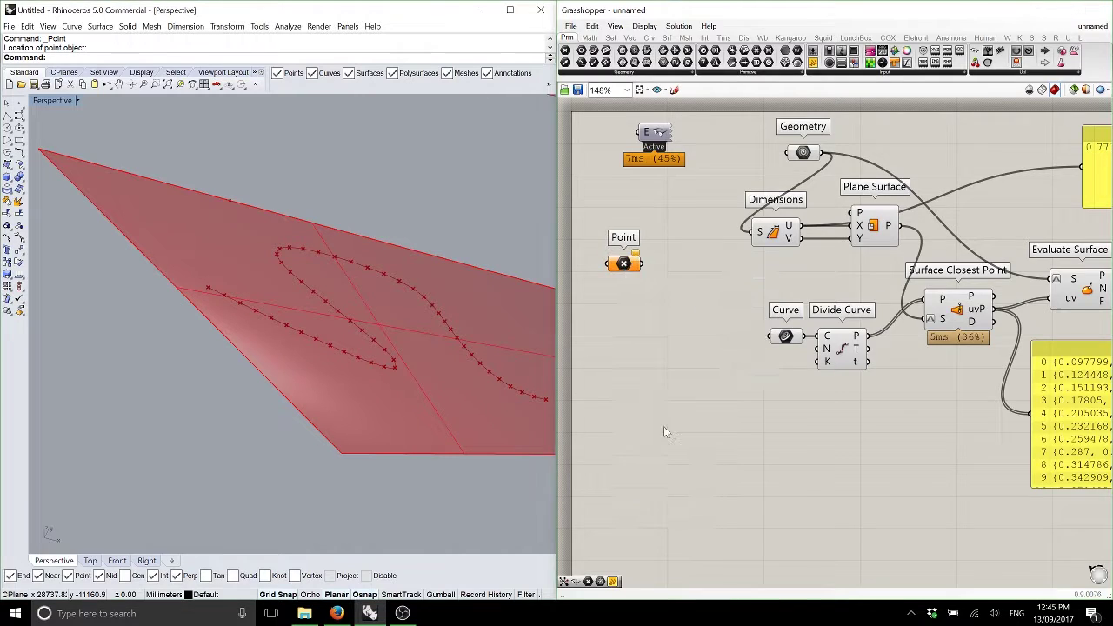
{"action": "left_click", "coordinate": [233, 206]}
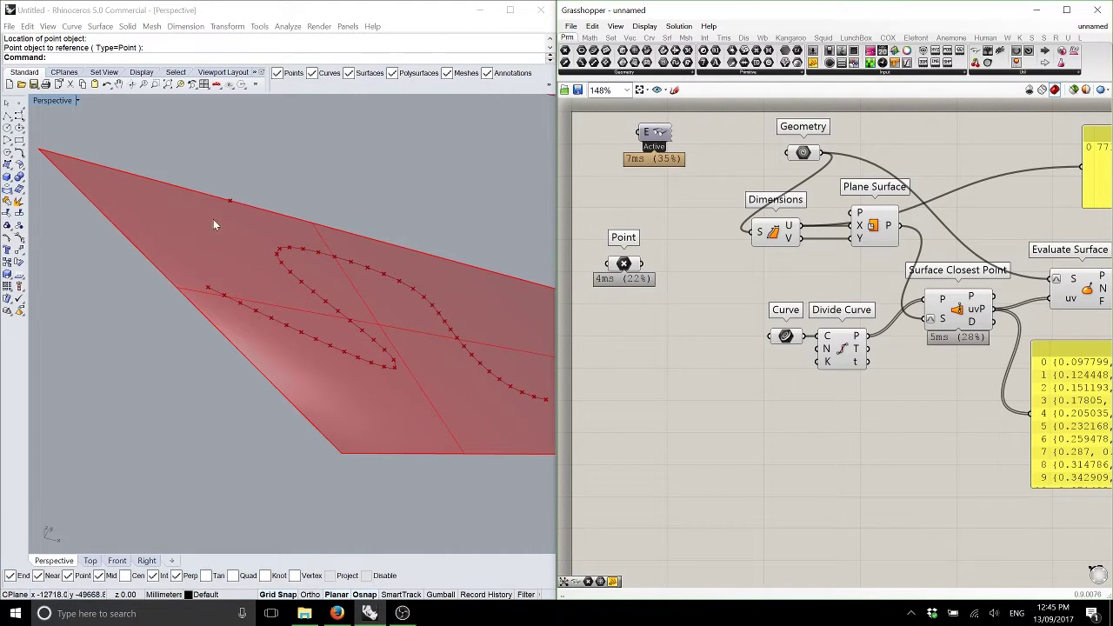
{"action": "right_click_drag", "start_coordinate": [1026, 435], "coordinate": [827, 421]}
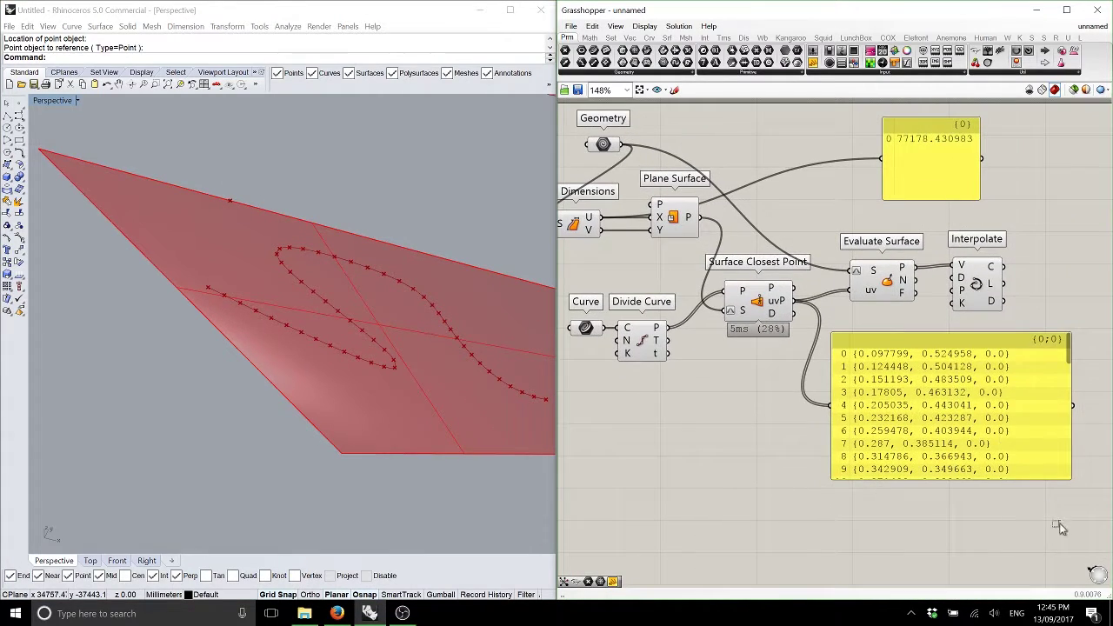
Hide the preview of the Surface Closest Point, Evaluate Surface and Interpolate components
{"action": "left_click_drag", "start_coordinate": [1059, 528], "coordinate": [670, 197]}
{"action": "middle_click", "coordinate": [728, 120]}
{"action": "left_click", "coordinate": [727, 100]}
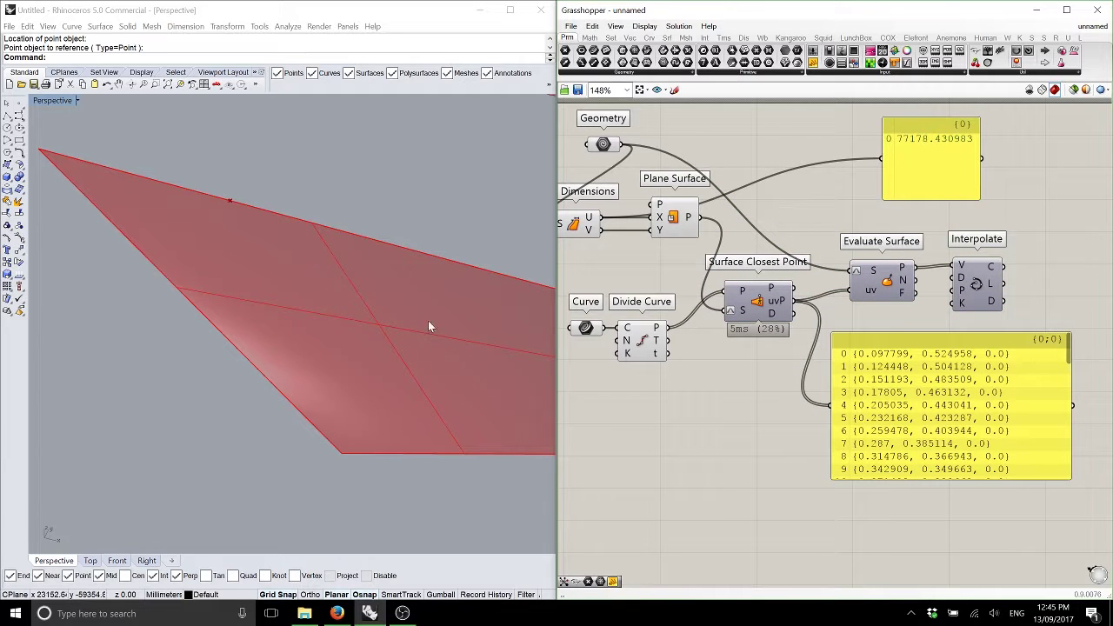
Delete the S-shaped curve lying on the plane surface
{"action": "right_click_drag", "start_coordinate": [428, 326], "coordinate": [383, 261]}
{"action": "left_click", "coordinate": [407, 199]}
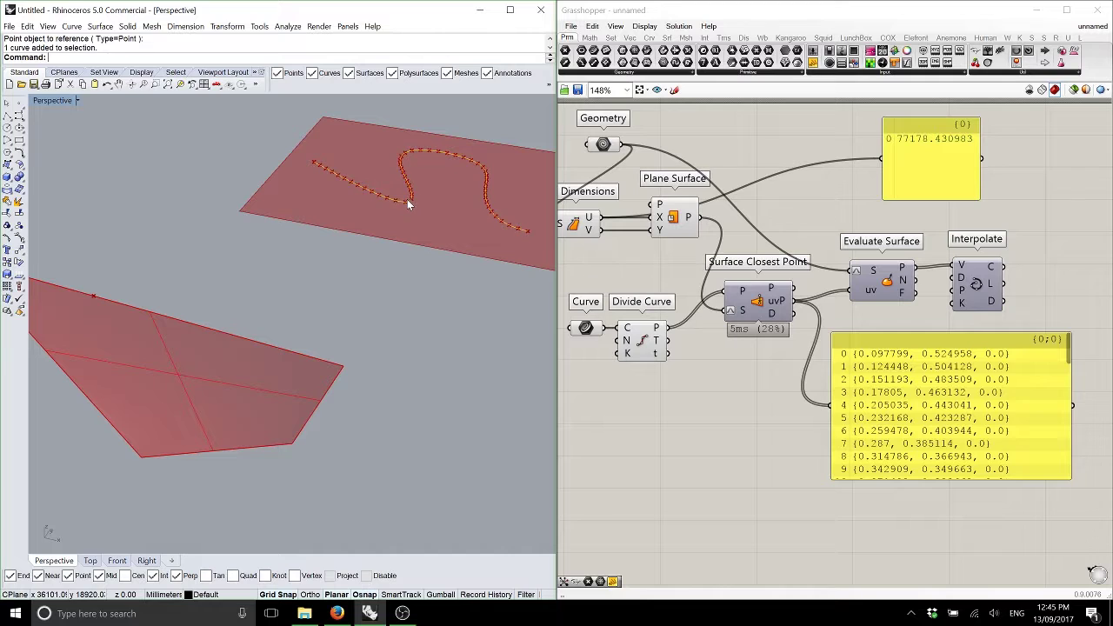
{"action": "key", "text": "Delete"}
{"action": "scroll", "coordinate": [242, 357], "scroll_direction": "down", "scroll_amount": 3}
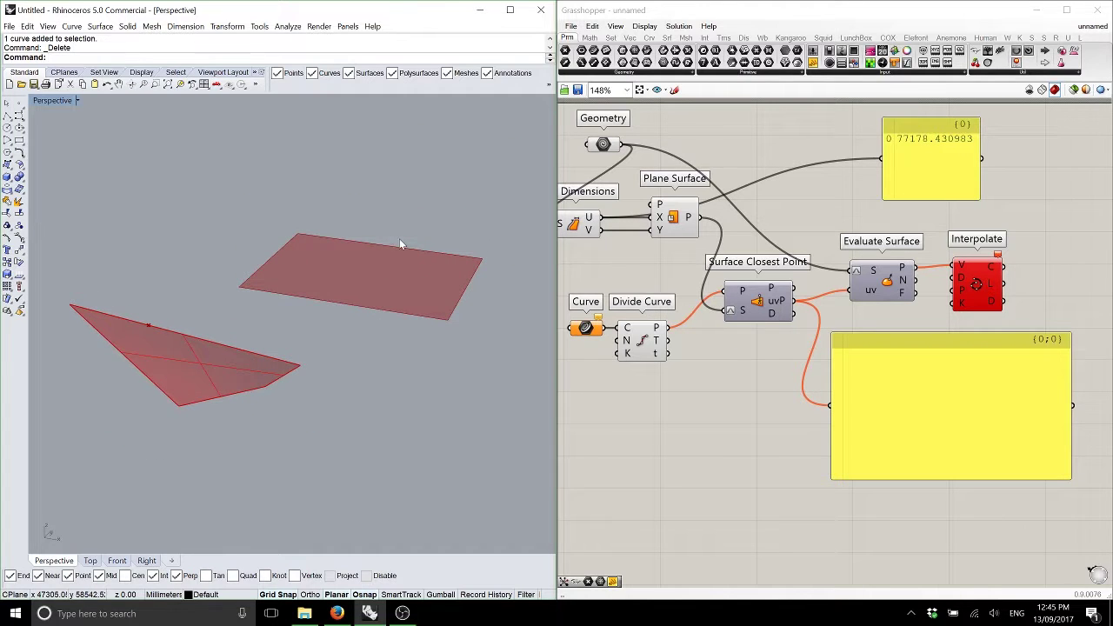
{"action": "right_click_drag", "start_coordinate": [503, 321], "coordinate": [505, 455]}
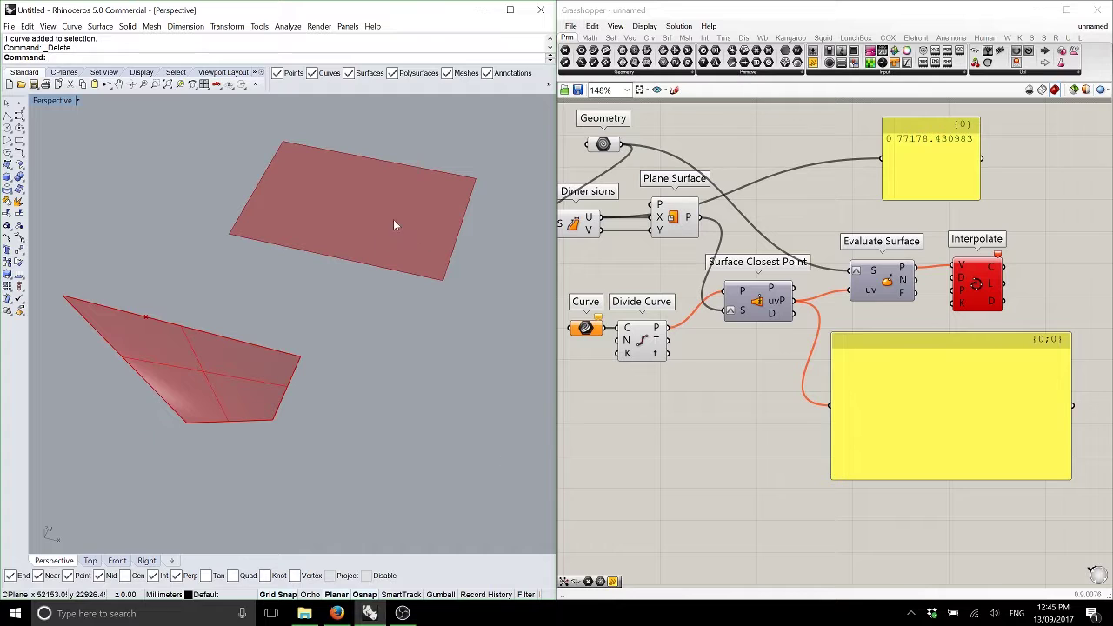
Draw a degree 3 control-point curve on the plane surface, starting at its upper edge and bending down into the middle
{"action": "left_click", "coordinate": [19, 115]}
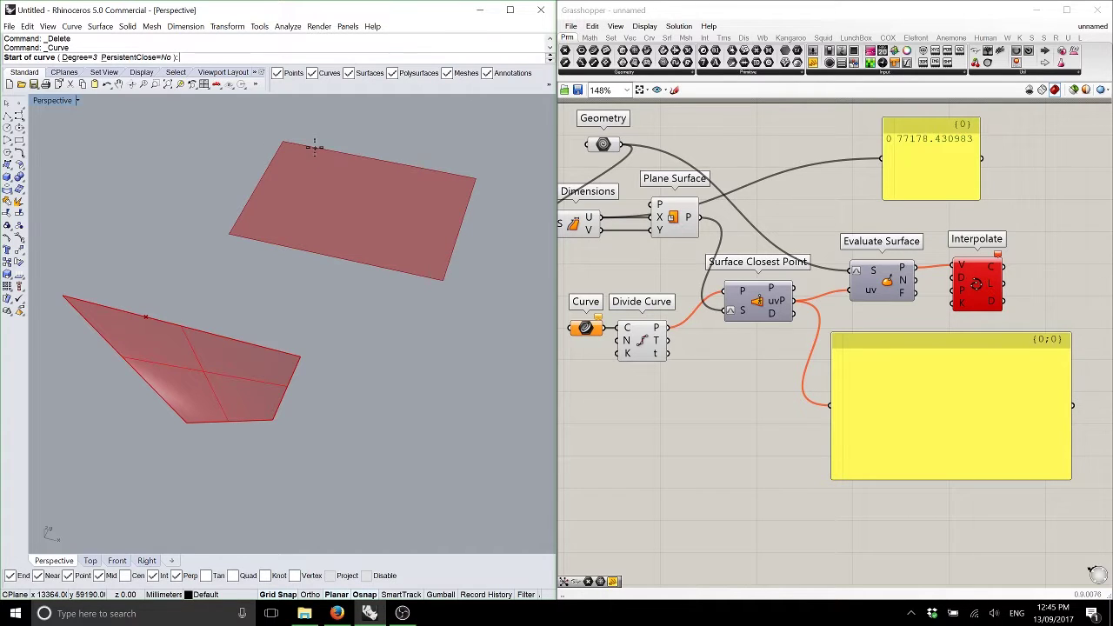
{"action": "left_click", "coordinate": [315, 148]}
{"action": "left_click", "coordinate": [360, 186]}
{"action": "left_click", "coordinate": [375, 231]}
{"action": "key", "text": "Return"}
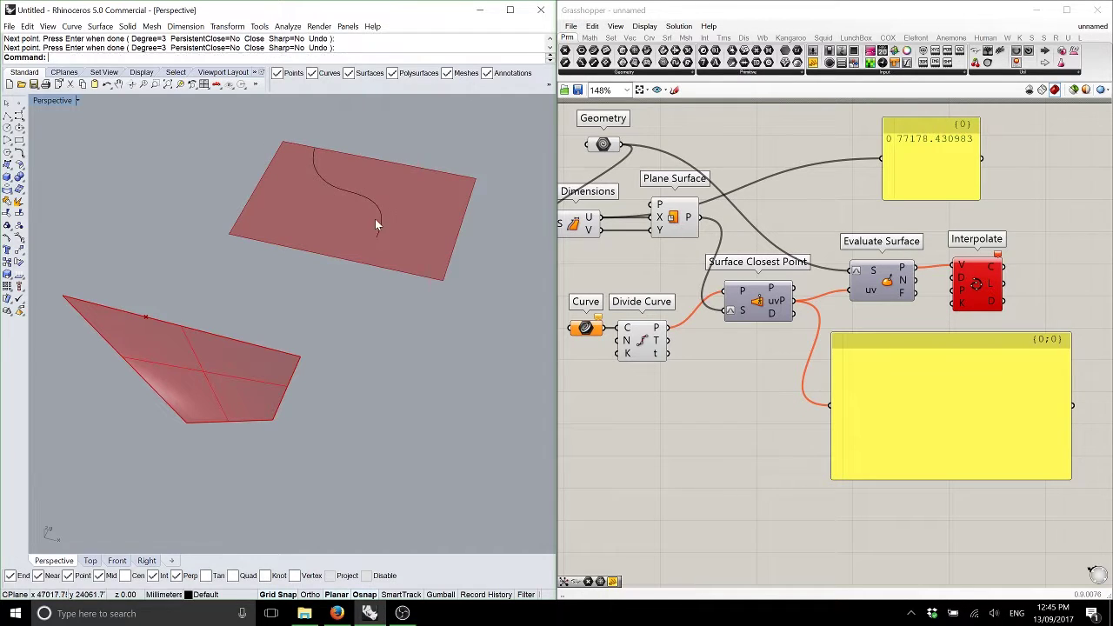
Reference the new curve into the Curve parameter and show the Interpolate component's curve on the saddle surface
{"action": "right_click", "coordinate": [605, 145]}
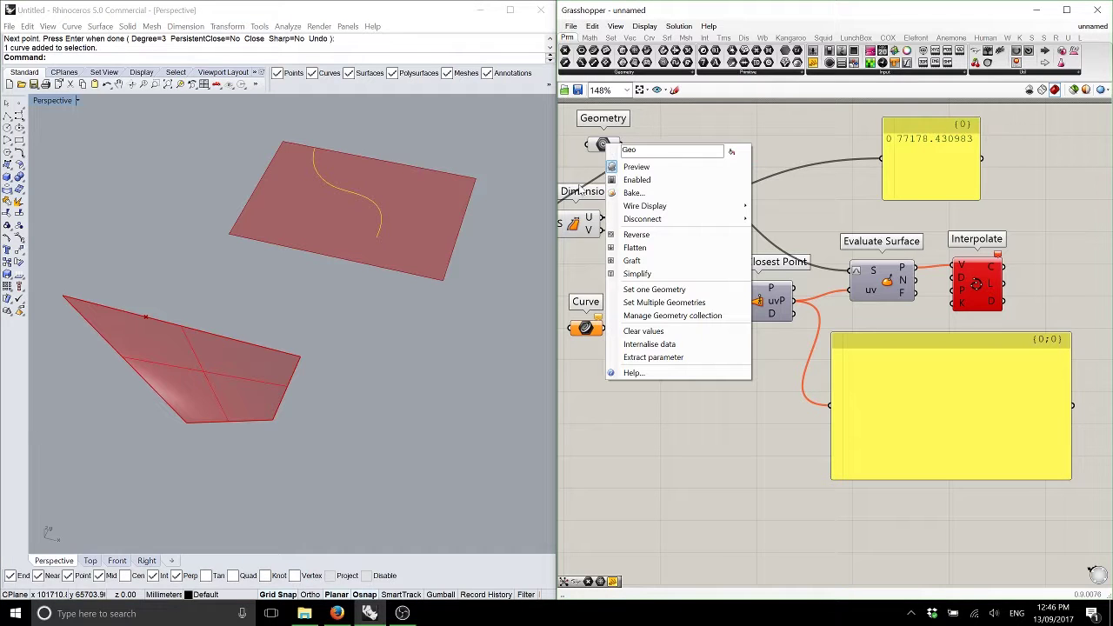
{"action": "right_click", "coordinate": [585, 330]}
{"action": "left_click", "coordinate": [644, 507]}
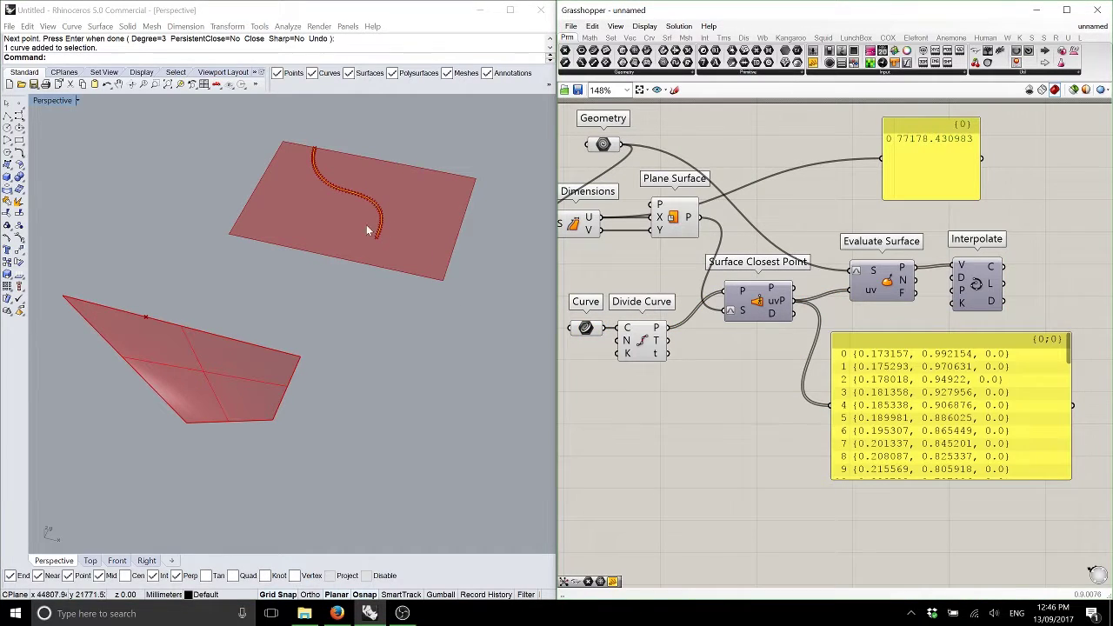
{"action": "left_click", "coordinate": [976, 283]}
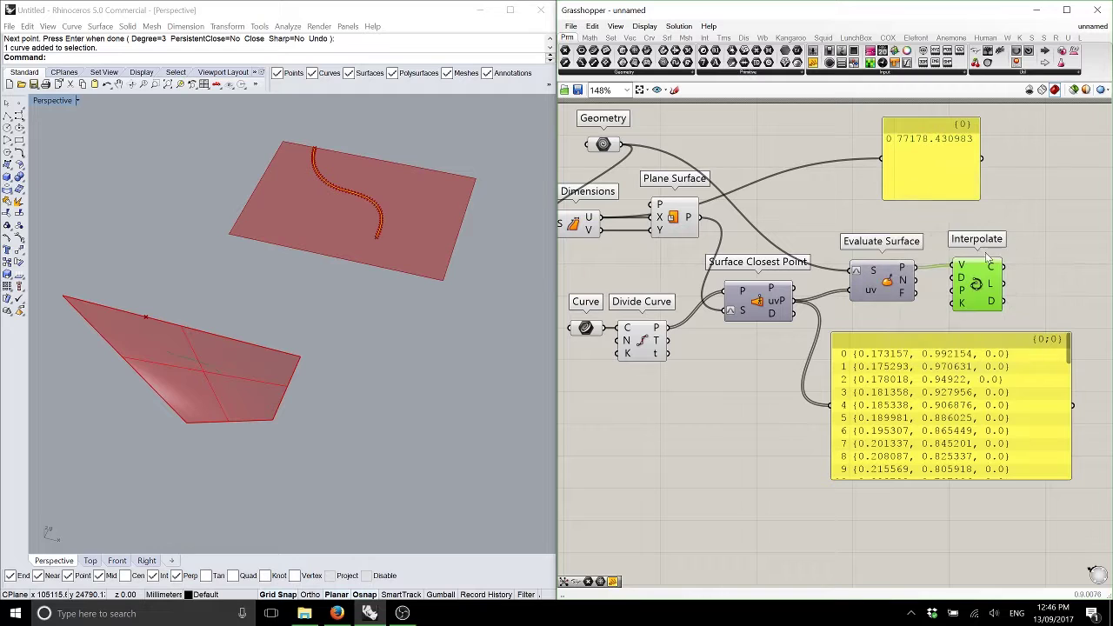
{"action": "right_click_drag", "start_coordinate": [296, 363], "coordinate": [292, 344]}
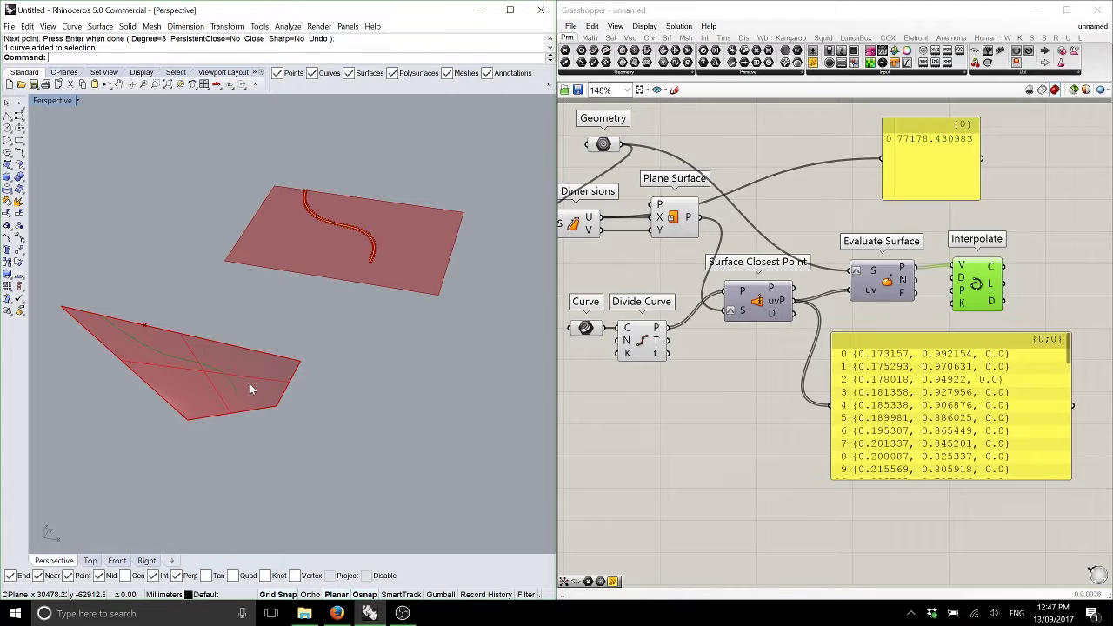
Move the Point parameter to the free space below the Curve parameter
{"action": "right_click_drag", "start_coordinate": [638, 345], "coordinate": [713, 349]}
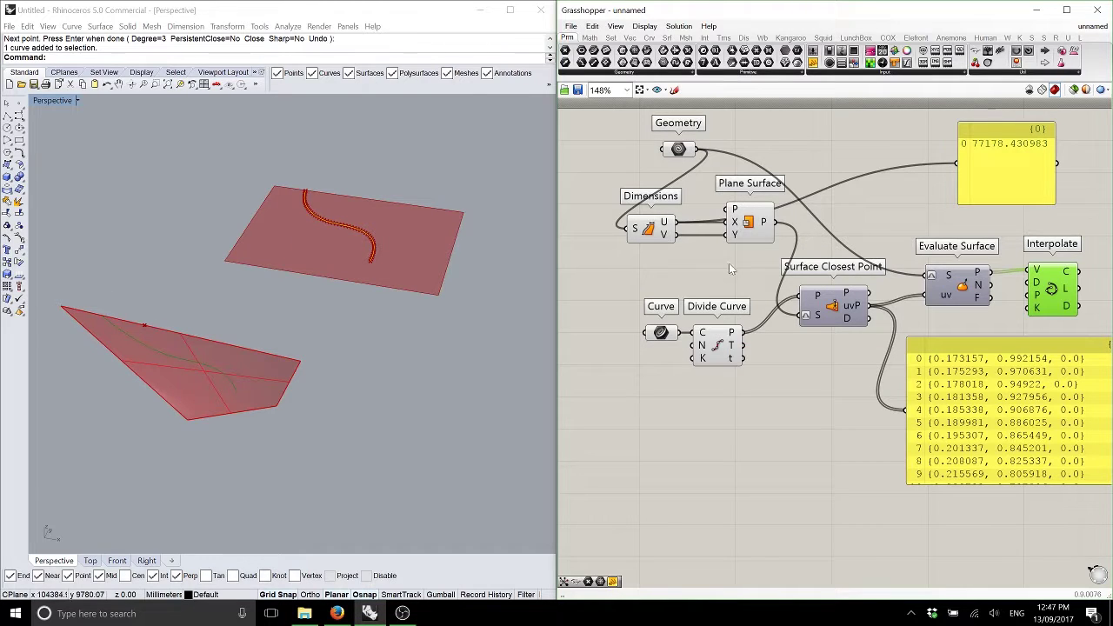
{"action": "right_click_drag", "start_coordinate": [706, 203], "coordinate": [708, 207]}
{"action": "scroll", "coordinate": [708, 207], "scroll_direction": "down", "scroll_amount": 3}
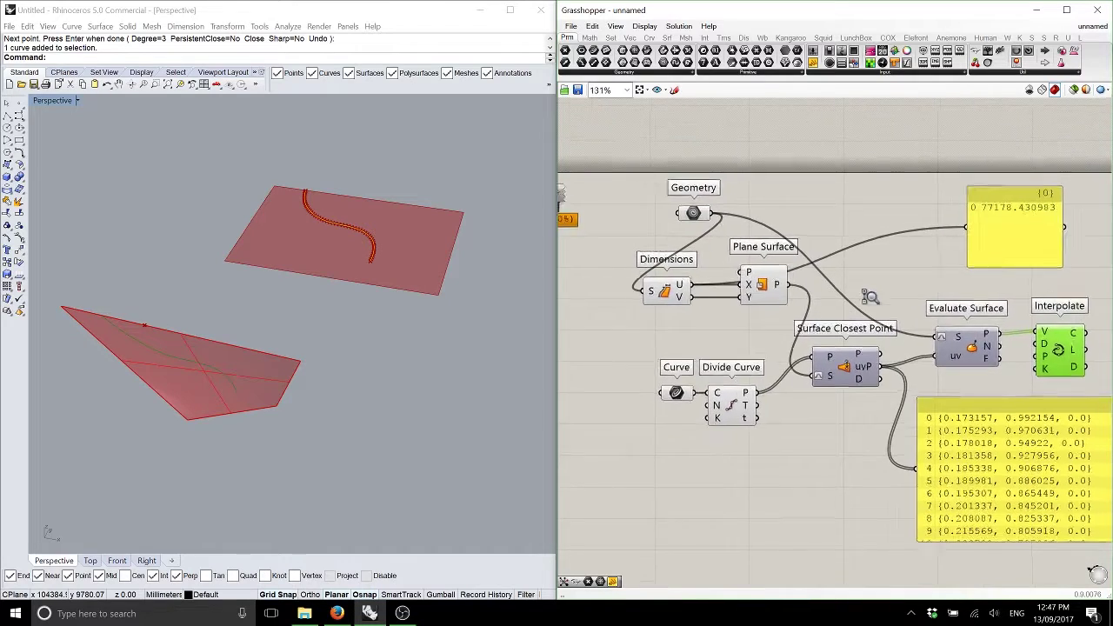
{"action": "scroll", "coordinate": [598, 284], "scroll_direction": "up", "scroll_amount": 3}
{"action": "left_click_drag", "start_coordinate": [598, 284], "coordinate": [694, 392]}
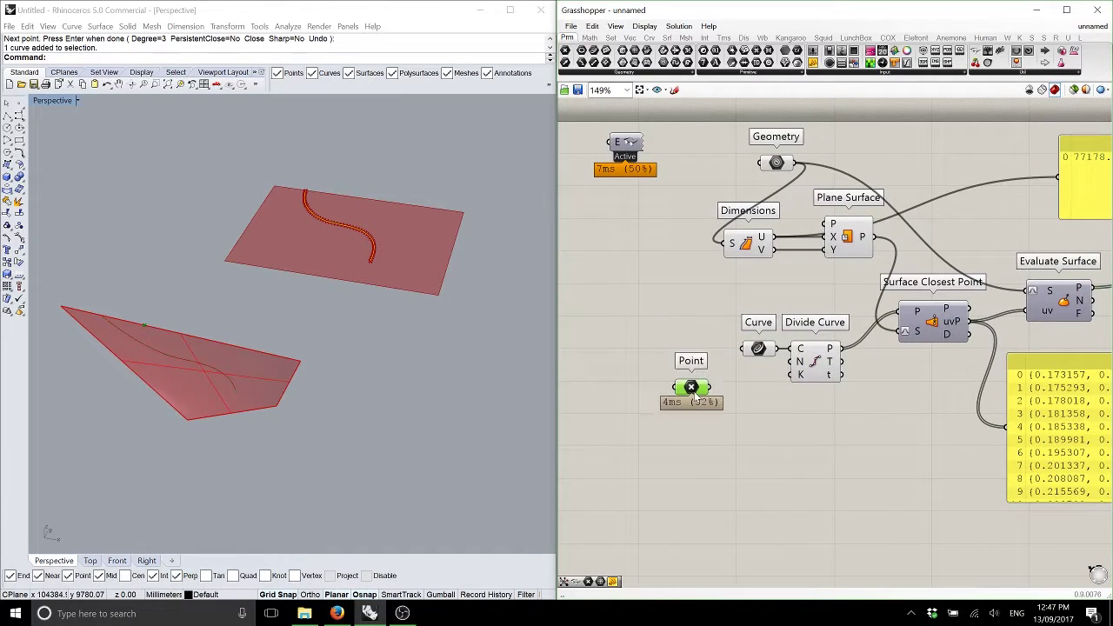
Duplicate Surface Closest Point below the original, feed the copy with Point and Geometry, and connect its uvP output to the coordinate panel
{"action": "right_click_drag", "start_coordinate": [694, 393], "coordinate": [582, 365]}
{"action": "left_click", "coordinate": [826, 300]}
{"action": "left_click_drag", "start_coordinate": [828, 300], "coordinate": [837, 383], "text": "alt"}
{"action": "left_click", "coordinate": [697, 457]}
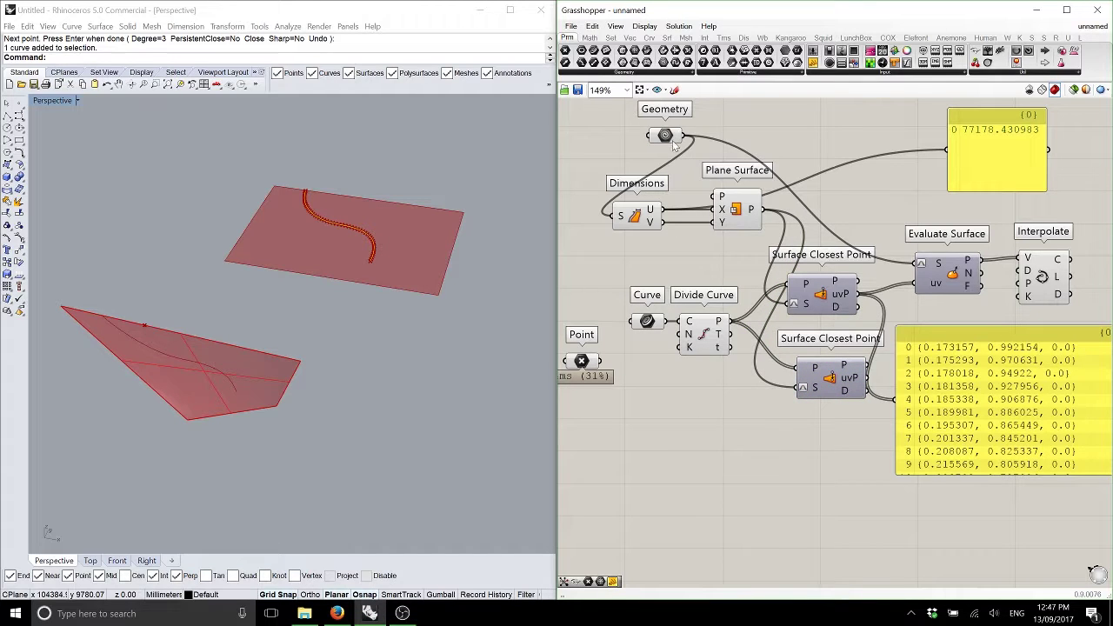
{"action": "left_click_drag", "start_coordinate": [683, 135], "coordinate": [795, 389]}
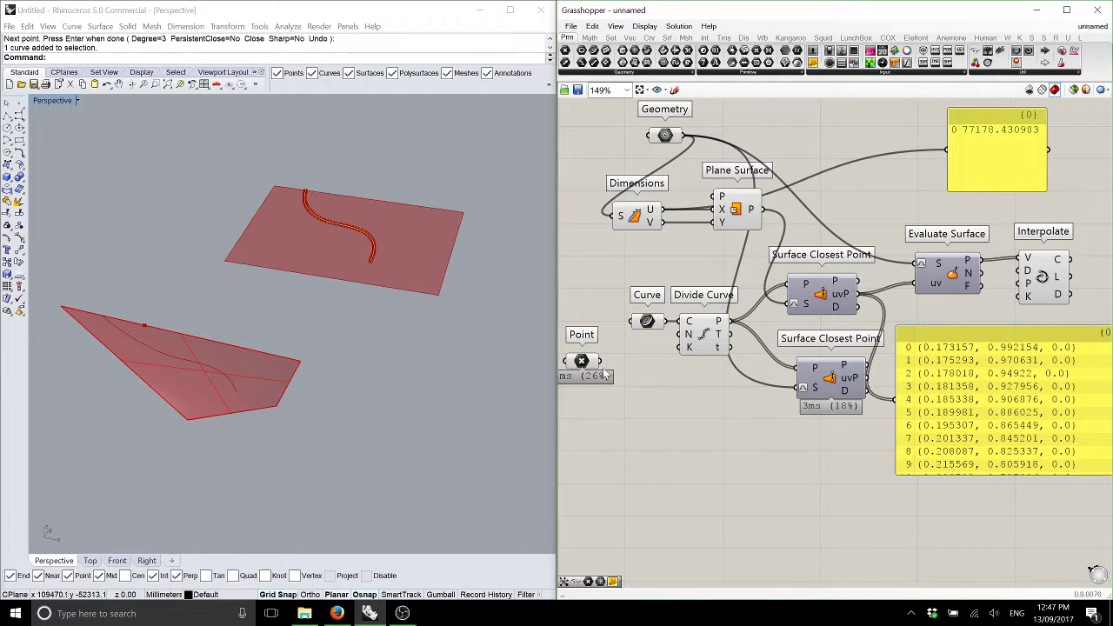
{"action": "left_click_drag", "start_coordinate": [599, 360], "coordinate": [1018, 423]}
{"action": "right_click_drag", "start_coordinate": [852, 361], "coordinate": [801, 353]}
Duplicate Evaluate Surface beside the new Surface Closest Point and wire its inputs to Plane Surface and the copied component's uvP output
{"action": "left_click", "coordinate": [879, 262]}
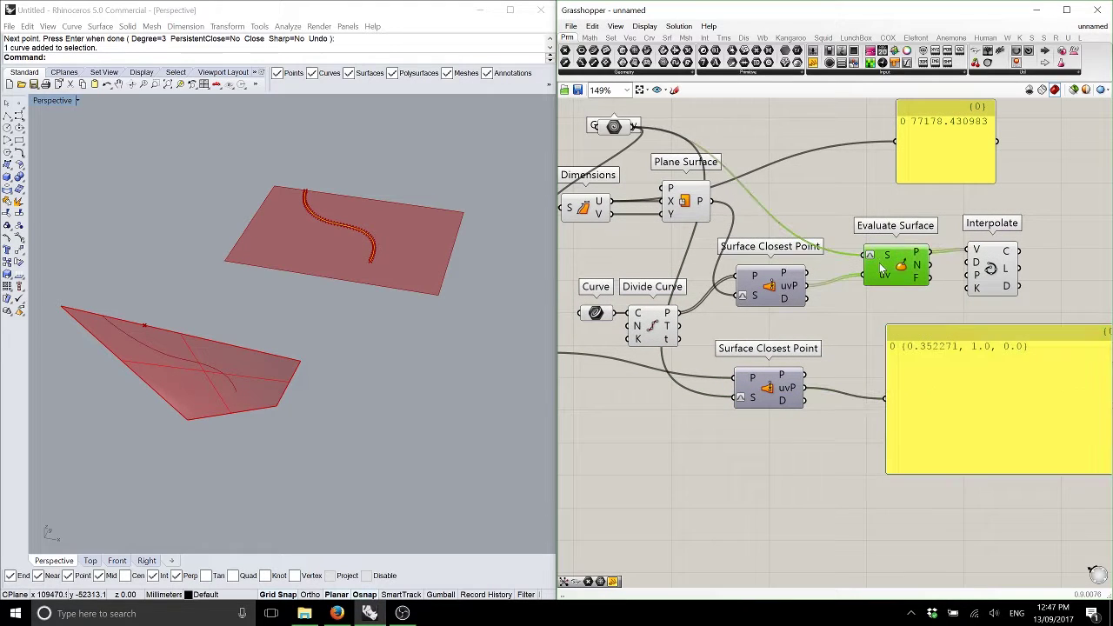
{"action": "left_click_drag", "start_coordinate": [879, 263], "coordinate": [873, 393], "text": "alt"}
{"action": "left_click_drag", "start_coordinate": [929, 449], "coordinate": [1032, 437]}
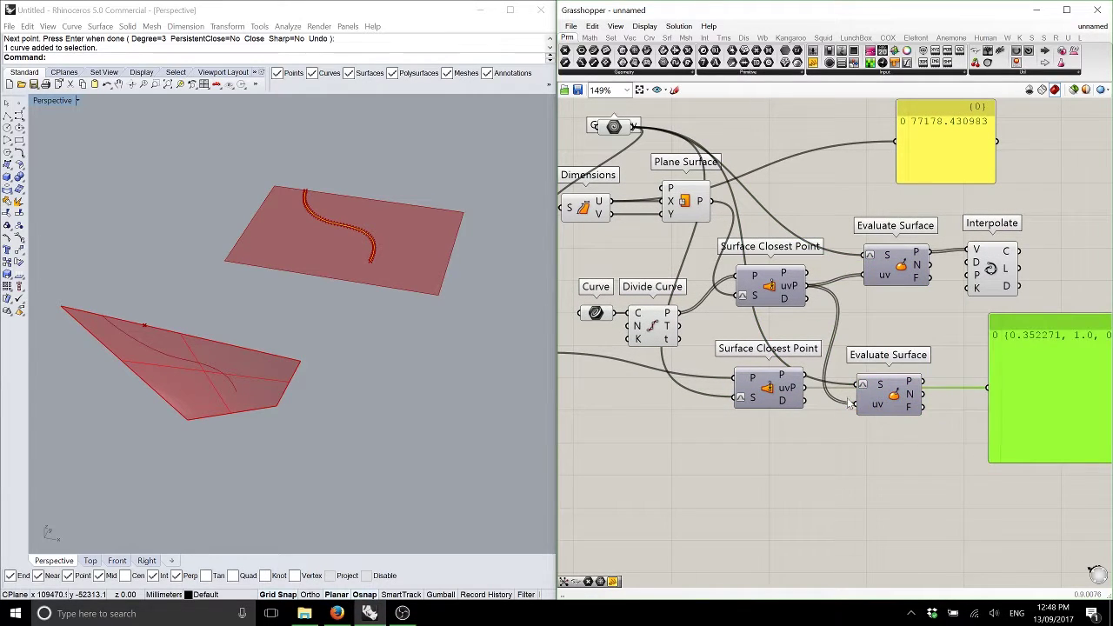
{"action": "left_click_drag", "start_coordinate": [865, 391], "coordinate": [860, 376]}
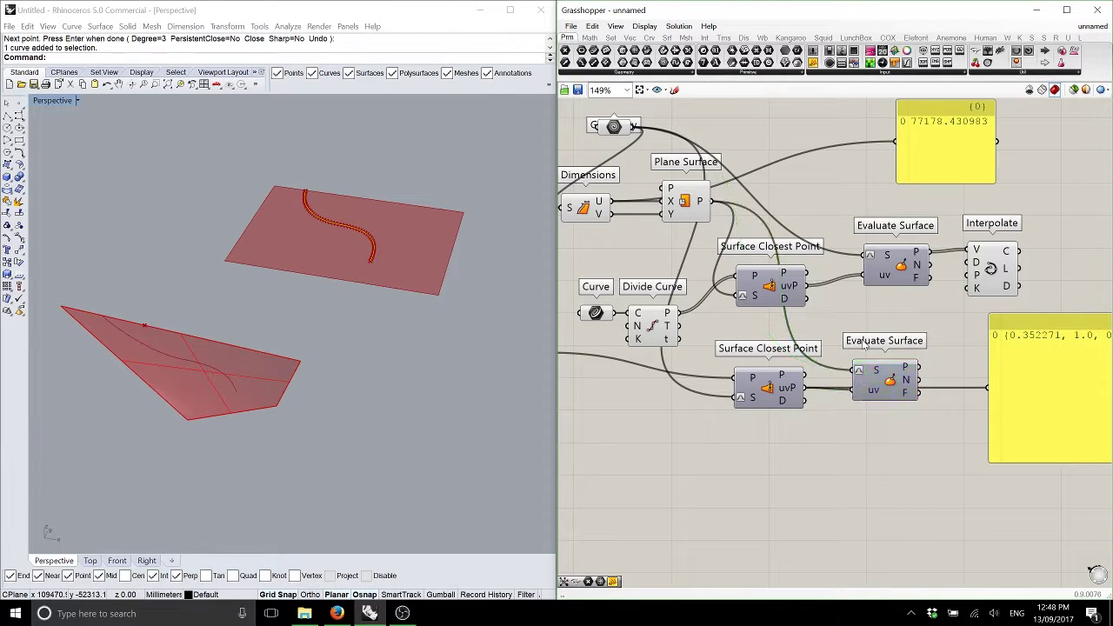
Show the preview of the new Evaluate Surface component's point on the plane surface
{"action": "right_click_drag", "start_coordinate": [349, 251], "coordinate": [400, 387]}
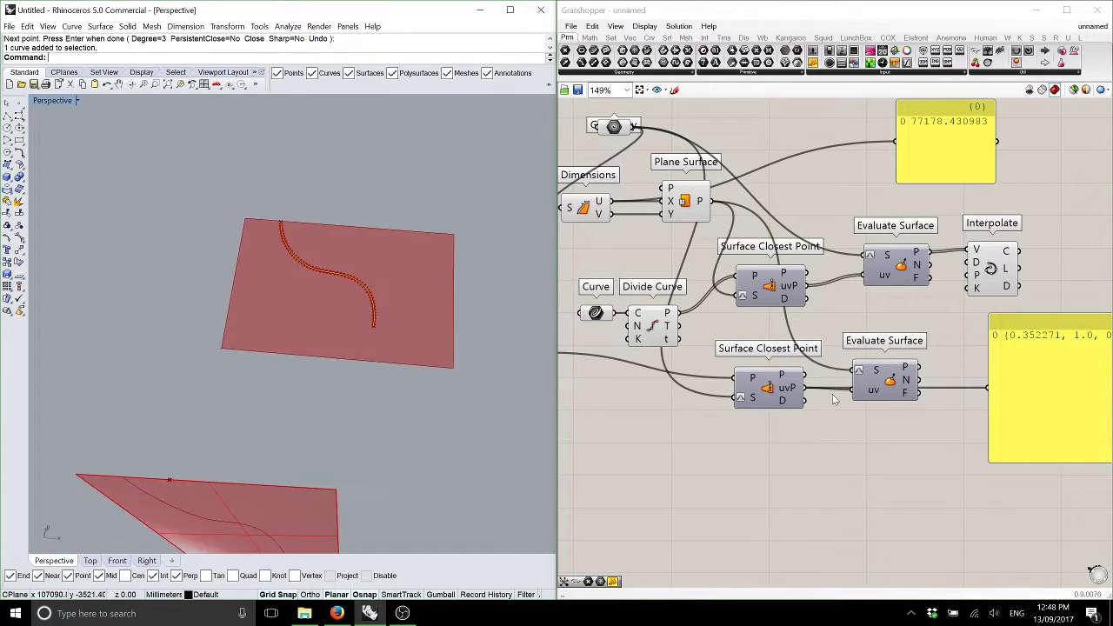
{"action": "left_click", "coordinate": [887, 381]}
{"action": "middle_click", "coordinate": [889, 385]}
{"action": "left_click_drag", "start_coordinate": [869, 362], "coordinate": [872, 366]}
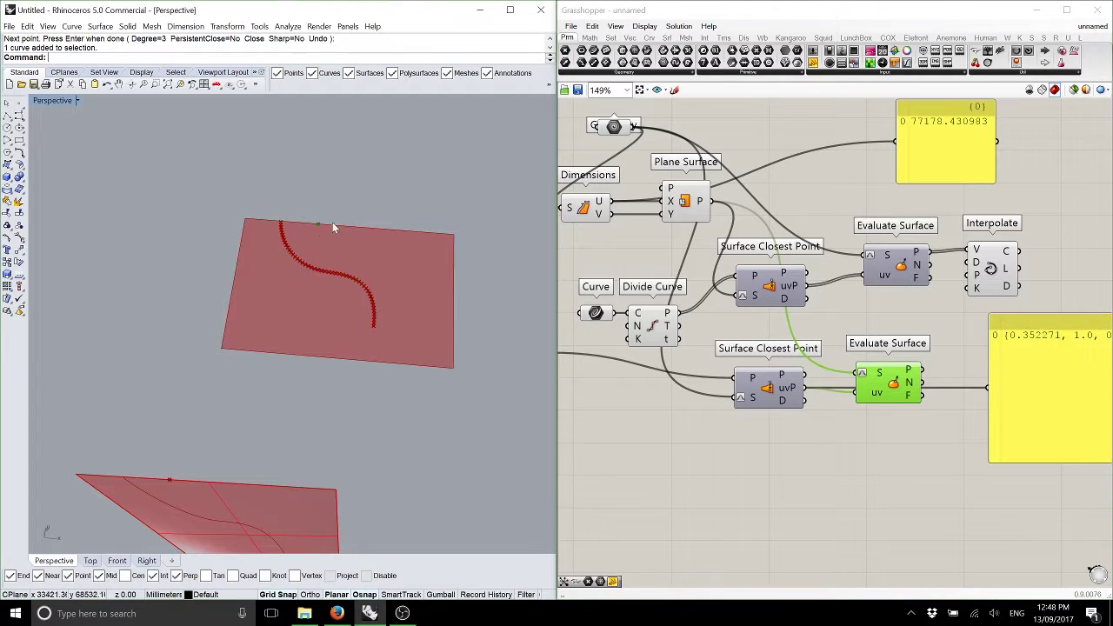
{"action": "left_click", "coordinate": [296, 259]}
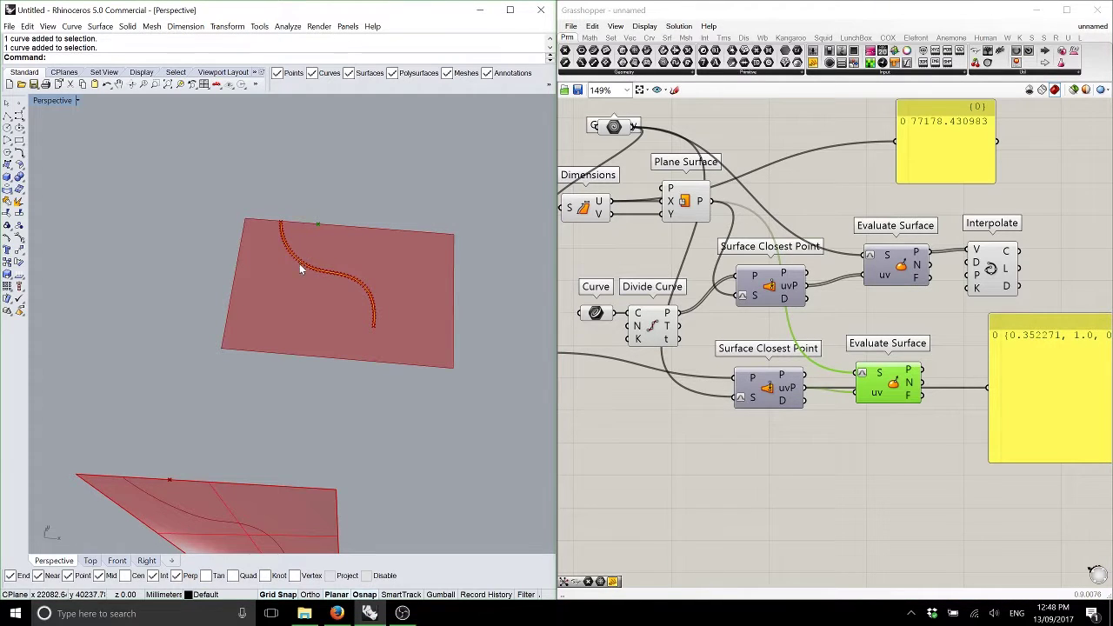
{"action": "middle_click", "coordinate": [879, 380]}
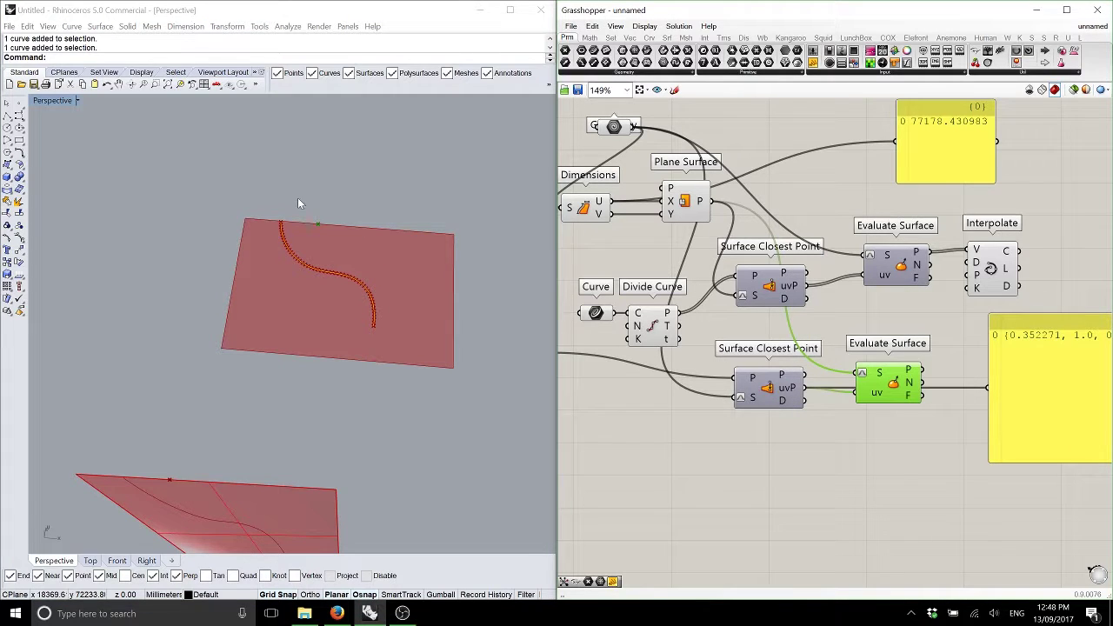
Move the curve from its upper endpoint to the evaluated point on the plane's upper edge, using only the Point snap
{"action": "left_click", "coordinate": [292, 244]}
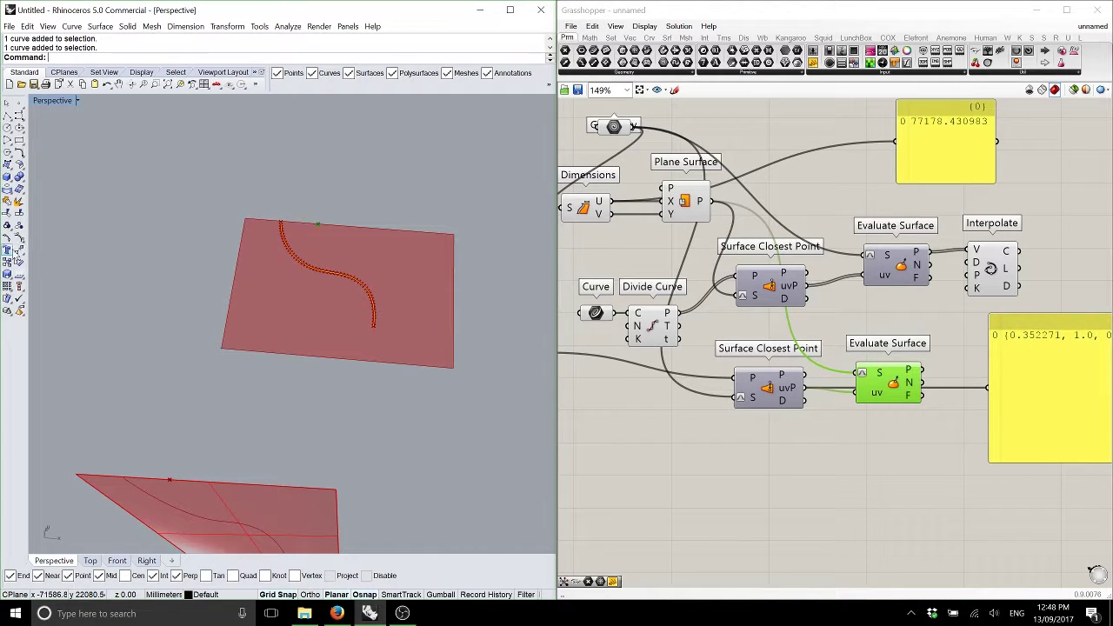
{"action": "left_click", "coordinate": [7, 251]}
{"action": "key", "text": "Return"}
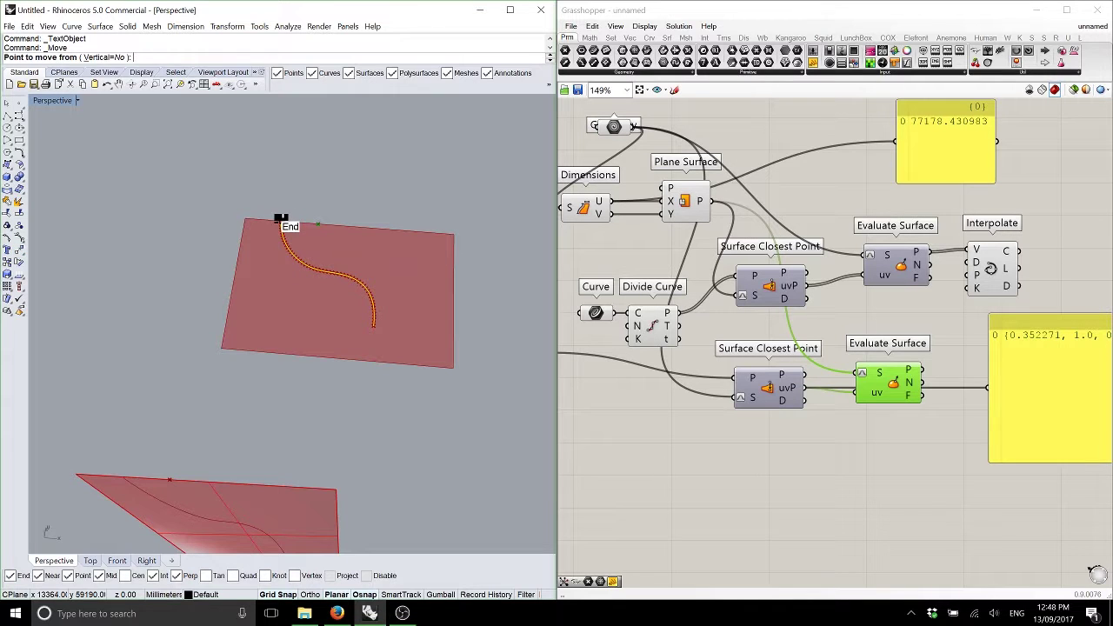
{"action": "left_click", "coordinate": [281, 220]}
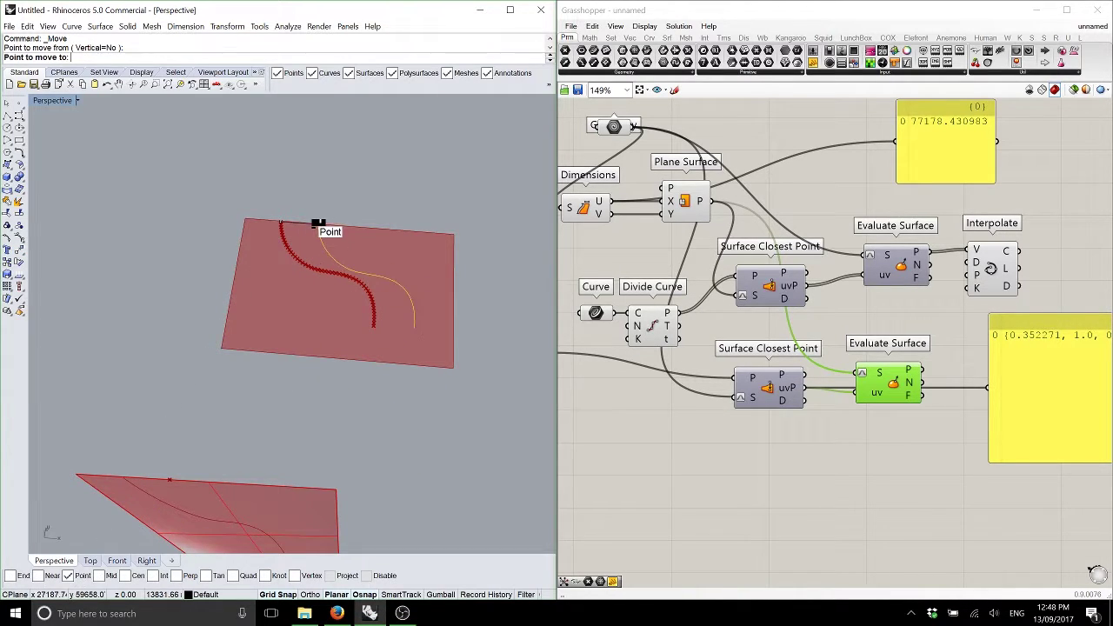
{"action": "left_click", "coordinate": [318, 225]}
{"action": "right_click_drag", "start_coordinate": [336, 395], "coordinate": [217, 394]}
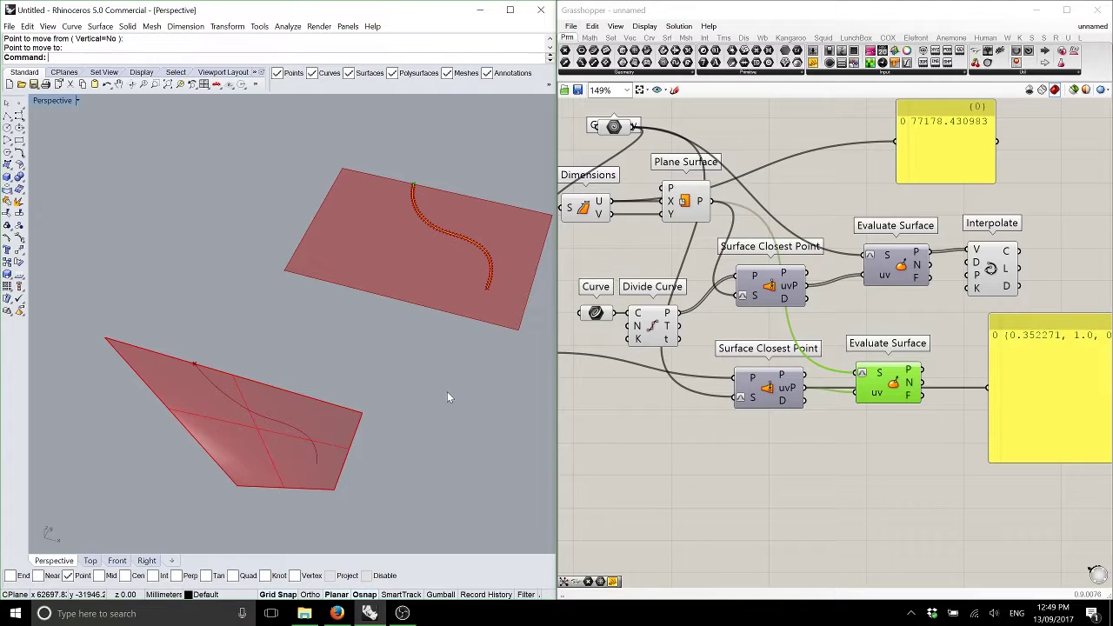
Switch the Grasshopper canvas to the Secret Roof definition
{"action": "left_click", "coordinate": [1091, 26]}
{"action": "left_click", "coordinate": [1062, 113]}
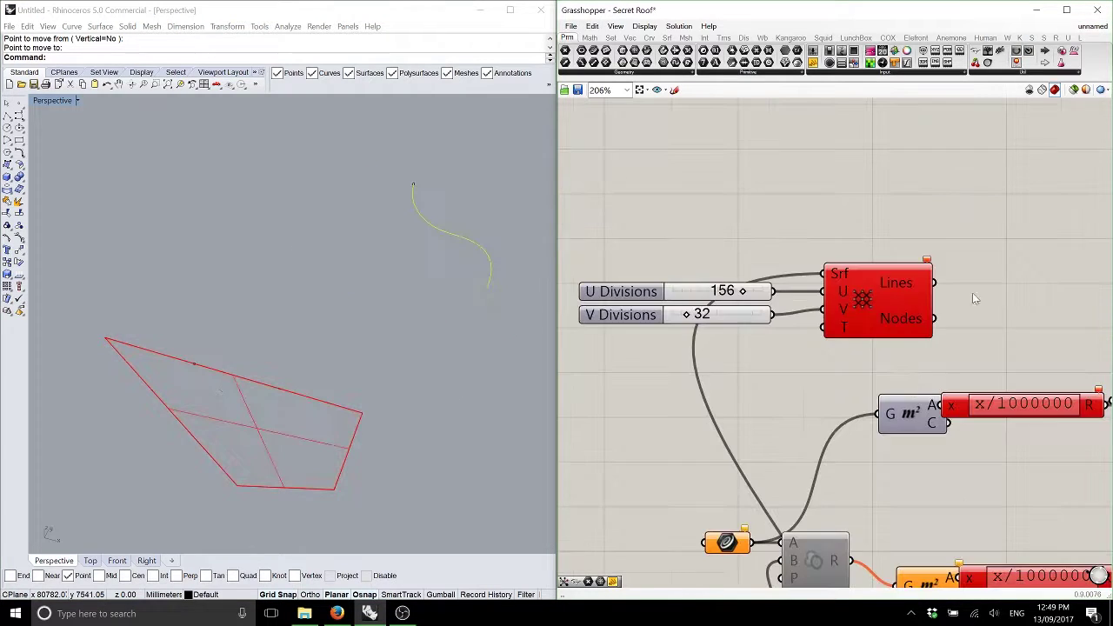
{"action": "scroll", "coordinate": [901, 299], "scroll_direction": "down", "scroll_amount": 2}
{"action": "scroll", "coordinate": [832, 256], "scroll_direction": "up", "scroll_amount": 2}
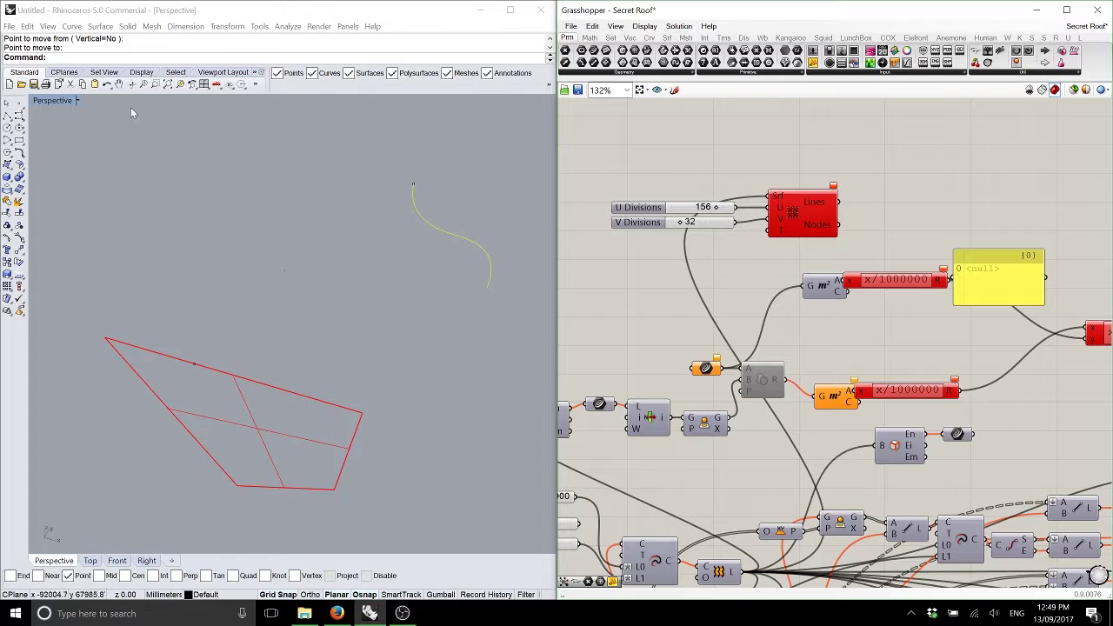
Open REFRENCE 3D_GH Only.3dm from the Downloads folder in Rhino without saving the untitled model
{"action": "left_click", "coordinate": [9, 26]}
{"action": "left_click", "coordinate": [27, 55]}
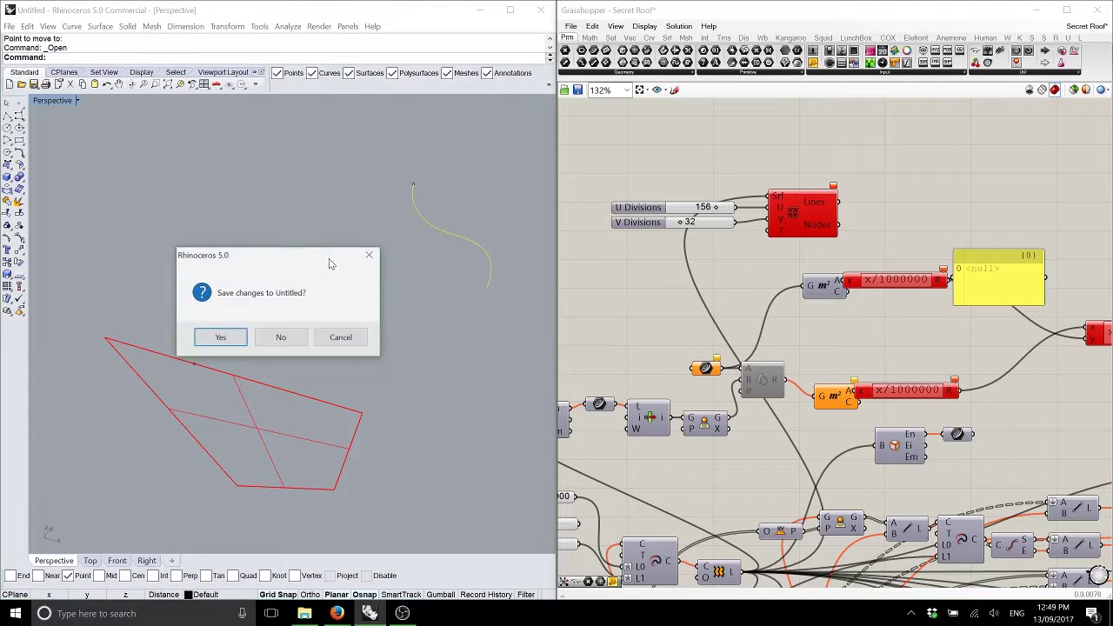
{"action": "left_click", "coordinate": [290, 338]}
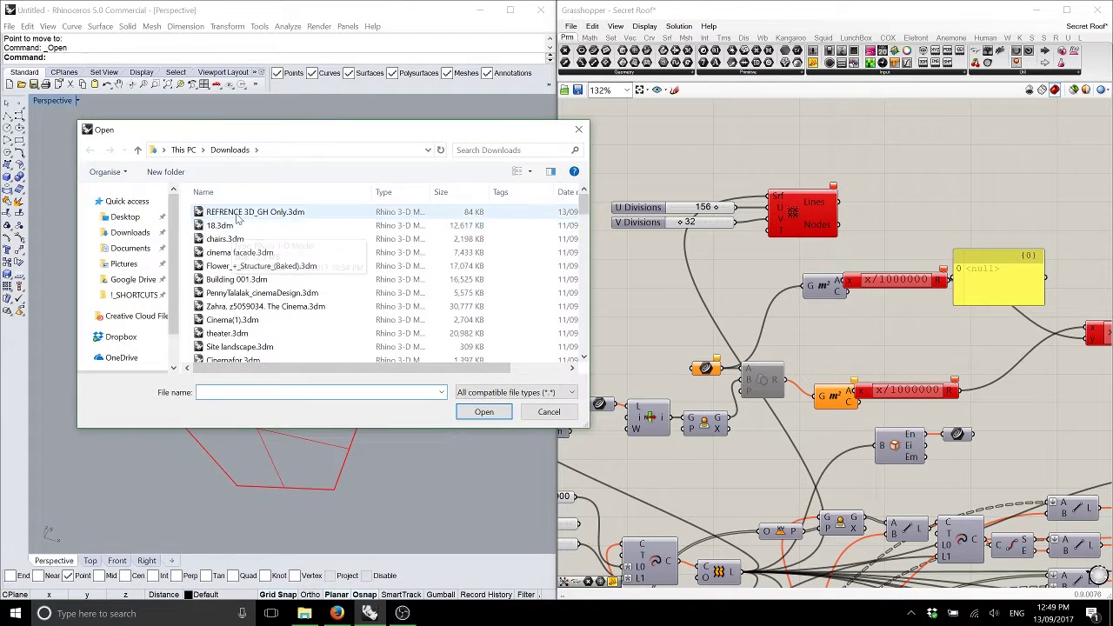
{"action": "double_click", "coordinate": [248, 212]}
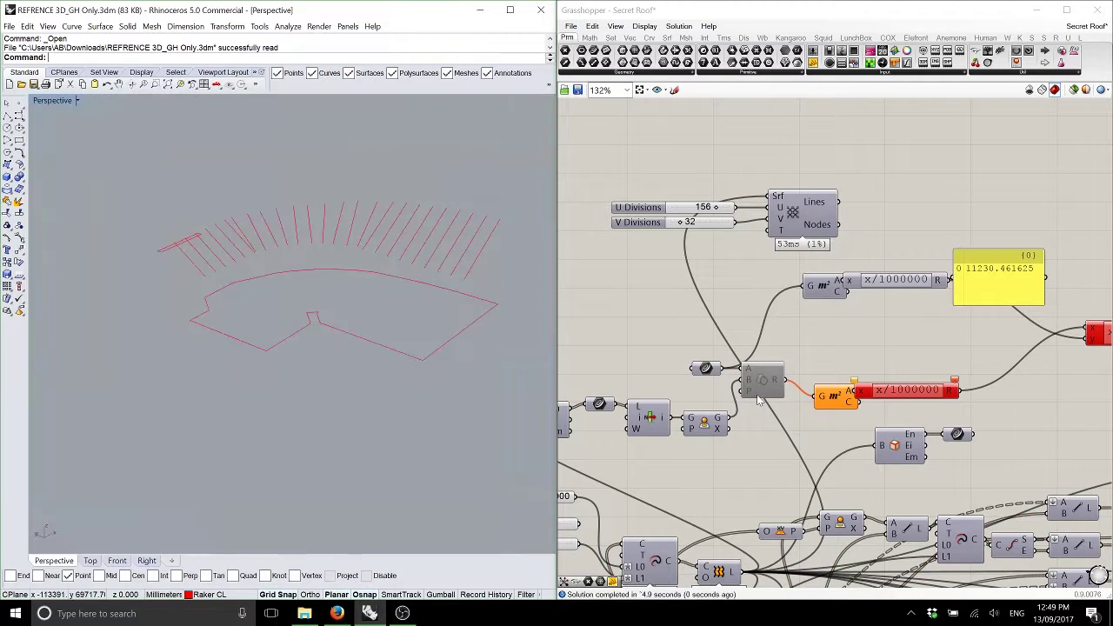
Show the preview of the interpolated curve component that forms the stadium roof's closed outline
{"action": "scroll", "coordinate": [758, 398], "scroll_direction": "down", "scroll_amount": 5}
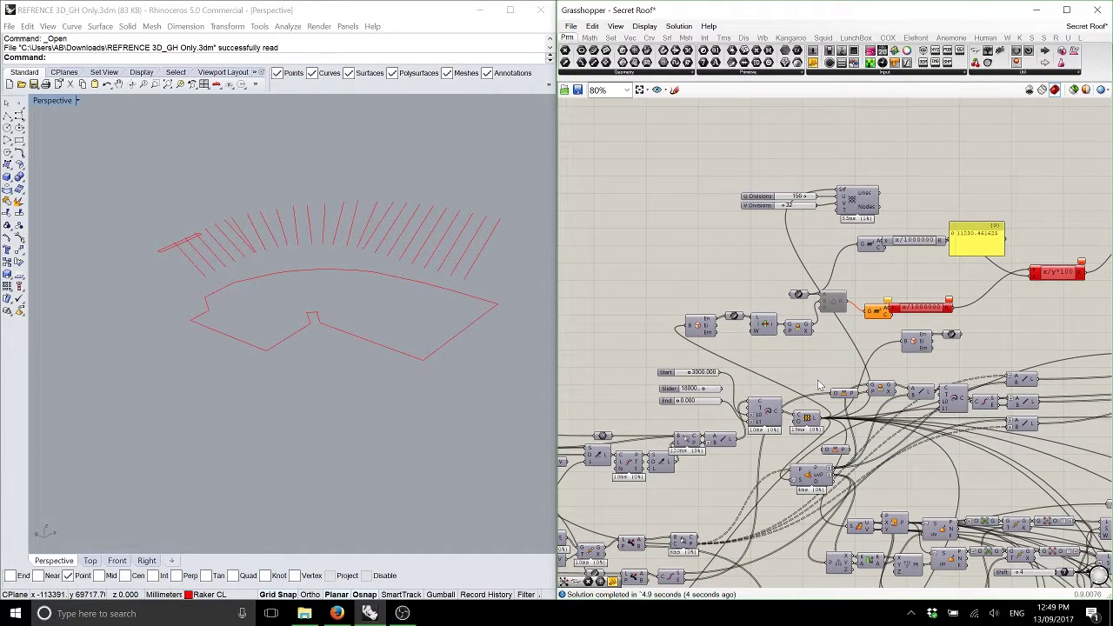
{"action": "scroll", "coordinate": [818, 385], "scroll_direction": "down", "scroll_amount": 4}
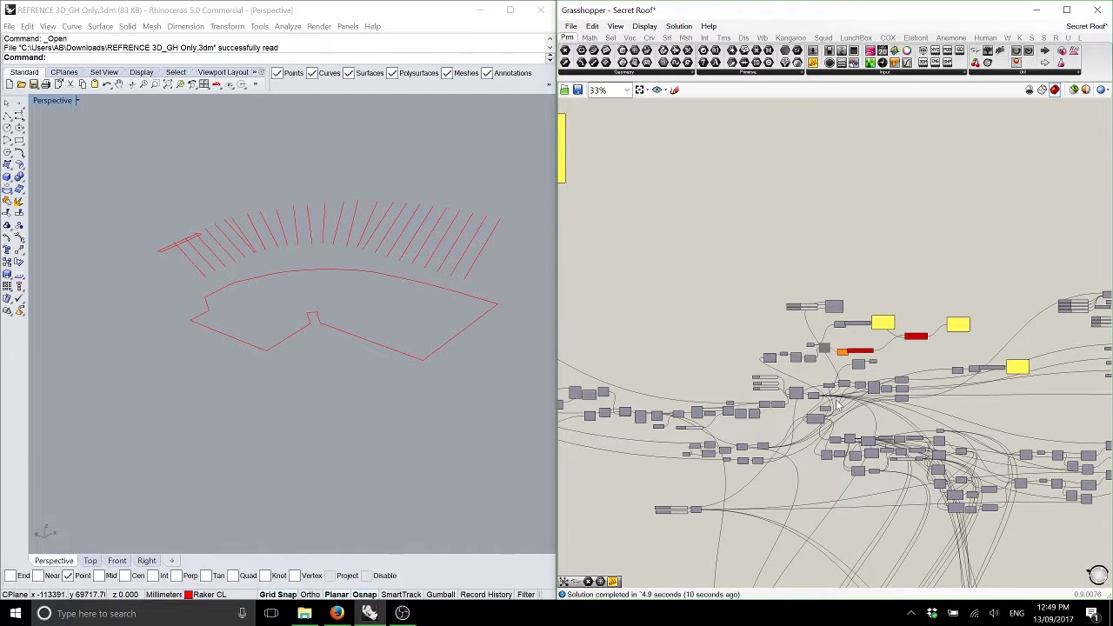
{"action": "scroll", "coordinate": [748, 417], "scroll_direction": "up", "scroll_amount": 5}
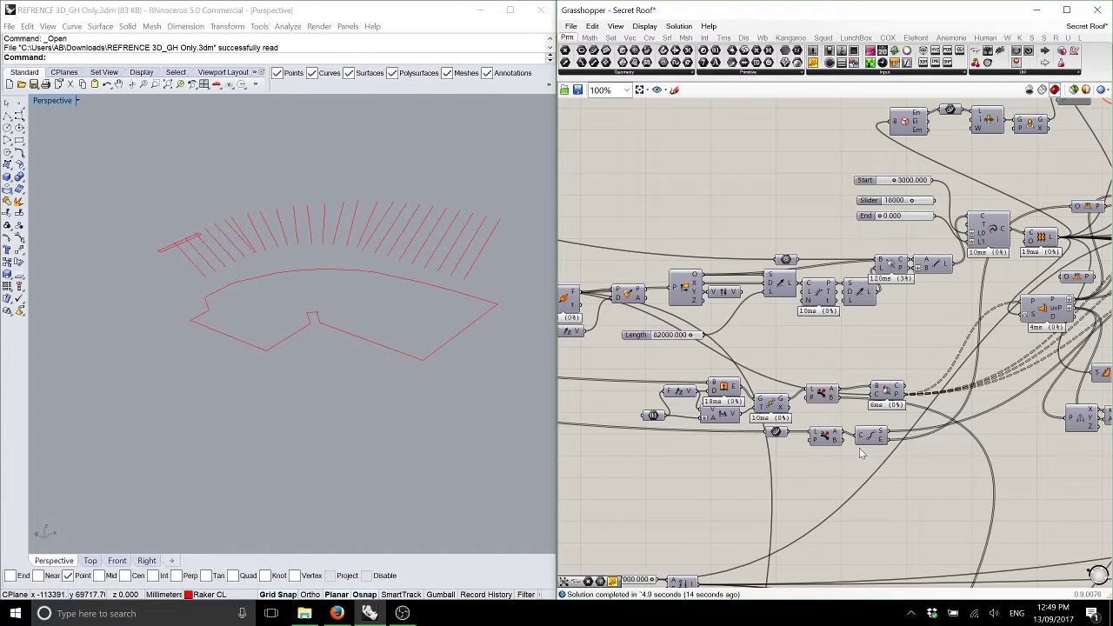
{"action": "right_click_drag", "start_coordinate": [812, 440], "coordinate": [765, 381]}
{"action": "left_click", "coordinate": [840, 333]}
{"action": "middle_click", "coordinate": [844, 335]}
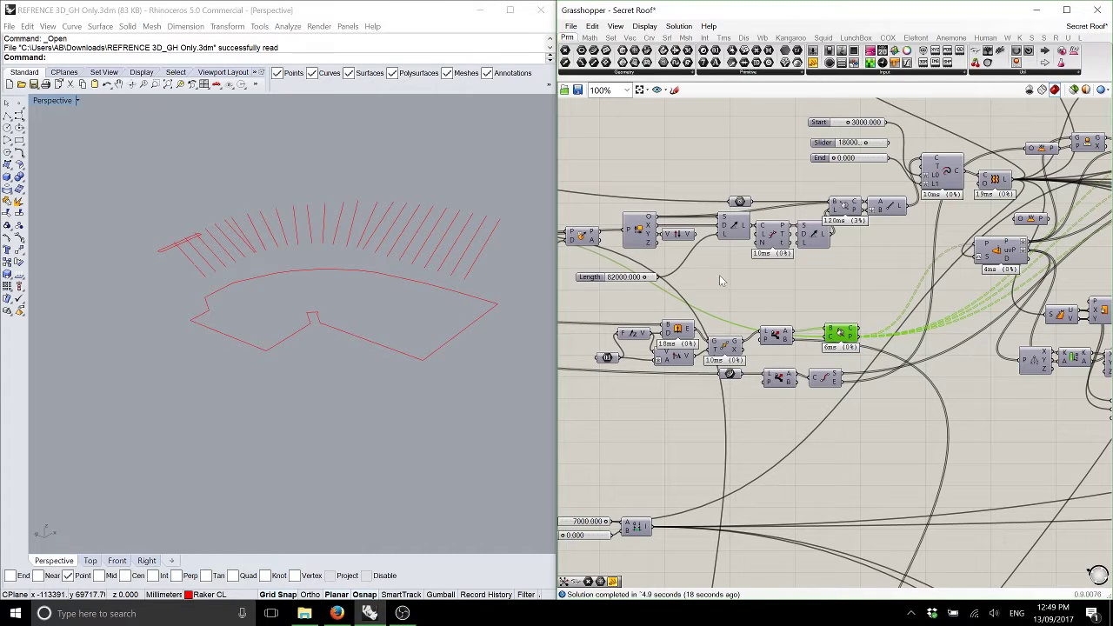
{"action": "right_click_drag", "start_coordinate": [561, 277], "coordinate": [733, 282]}
{"action": "middle_click", "coordinate": [654, 247]}
{"action": "left_click", "coordinate": [672, 234]}
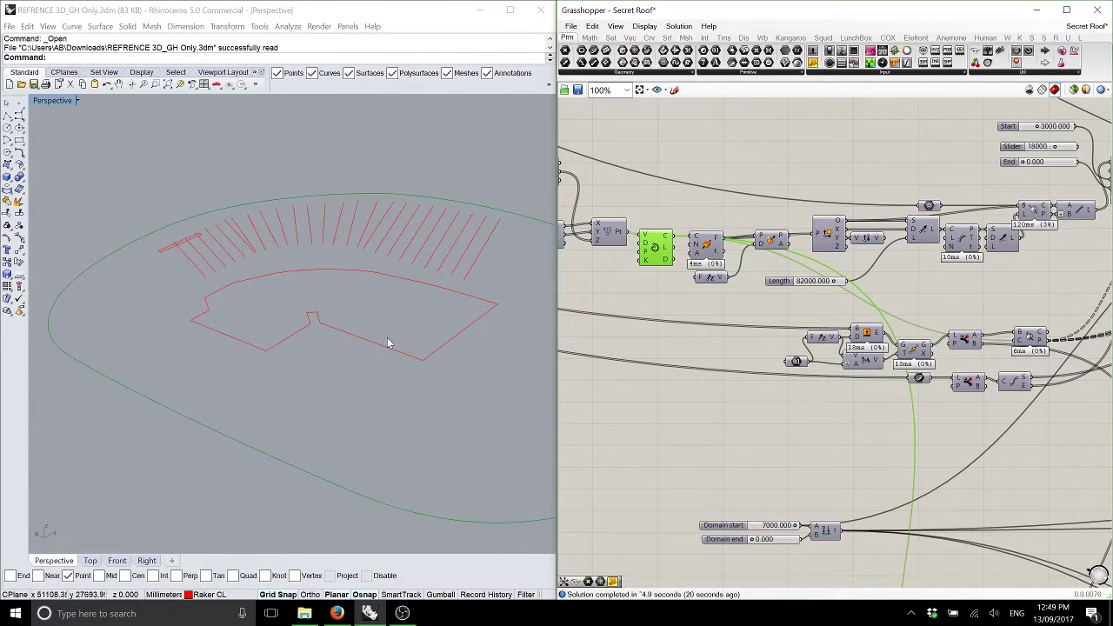
{"action": "mouse_move", "coordinate": [387, 337]}
{"action": "right_mouse_down"}
{"action": "mouse_move", "coordinate": [409, 312]}
{"action": "mouse_move", "coordinate": [380, 308]}
{"action": "mouse_move", "coordinate": [373, 351]}
{"action": "right_mouse_up"}
Show the preview of the Extend Curve component that takes the Start and End length sliders
{"action": "right_click_drag", "start_coordinate": [886, 189], "coordinate": [809, 349]}
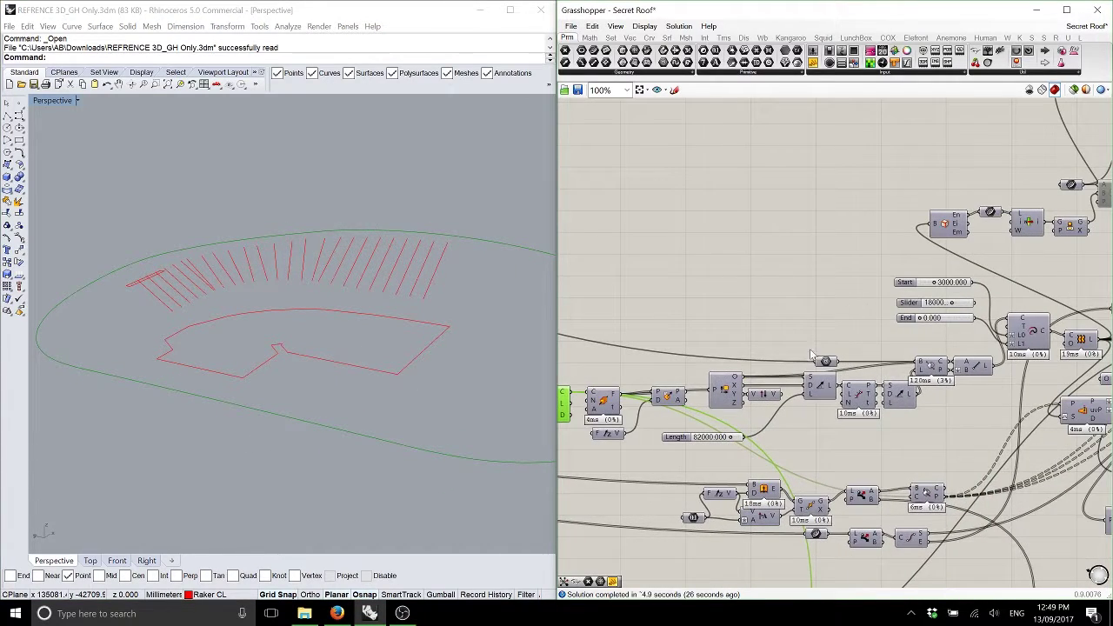
{"action": "right_click_drag", "start_coordinate": [908, 355], "coordinate": [815, 350]}
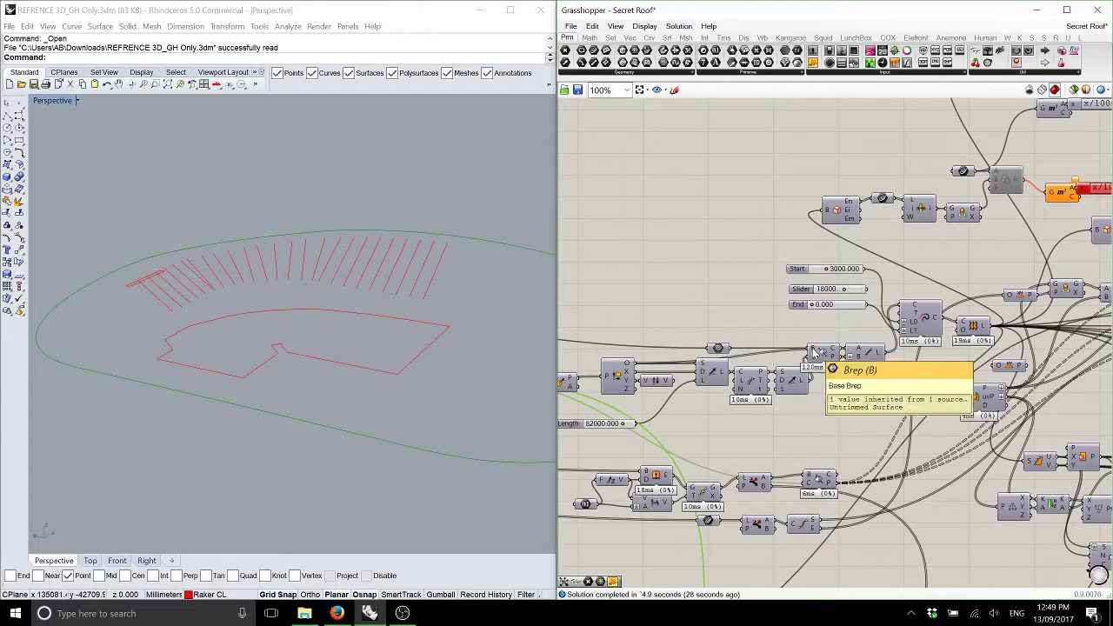
{"action": "right_click_drag", "start_coordinate": [927, 338], "coordinate": [746, 337]}
{"action": "middle_click", "coordinate": [756, 318]}
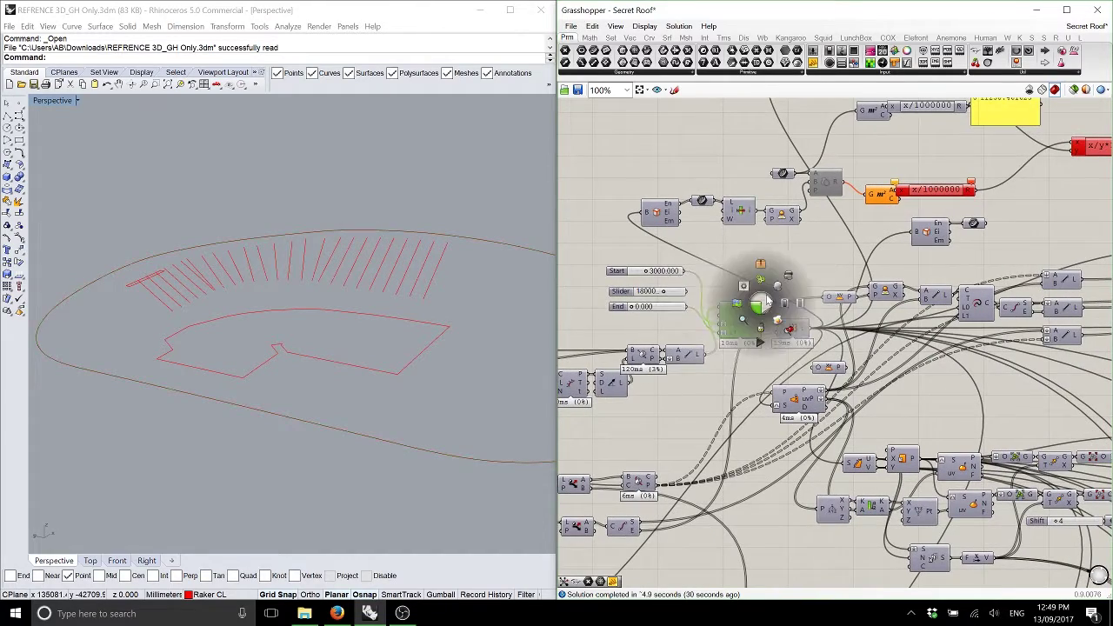
{"action": "left_click", "coordinate": [776, 293]}
{"action": "right_click_drag", "start_coordinate": [373, 297], "coordinate": [348, 321]}
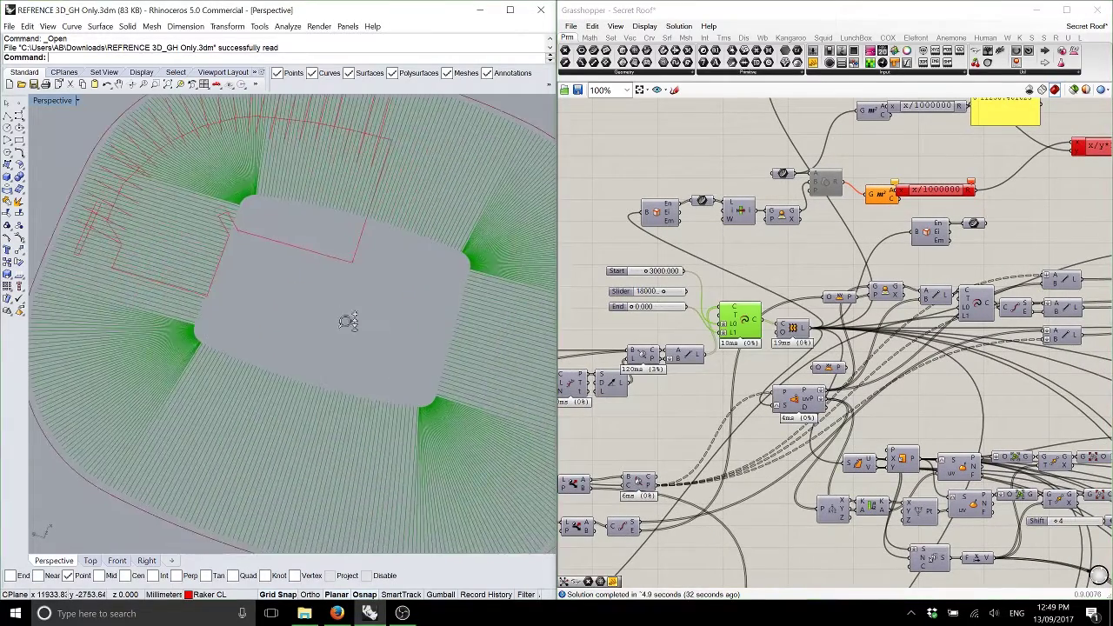
{"action": "scroll", "coordinate": [347, 321], "scroll_direction": "down", "scroll_amount": 3}
Show the preview of the Loft component and inspect the roof surface from a lower angle
{"action": "left_click", "coordinate": [793, 328]}
{"action": "middle_click", "coordinate": [794, 323]}
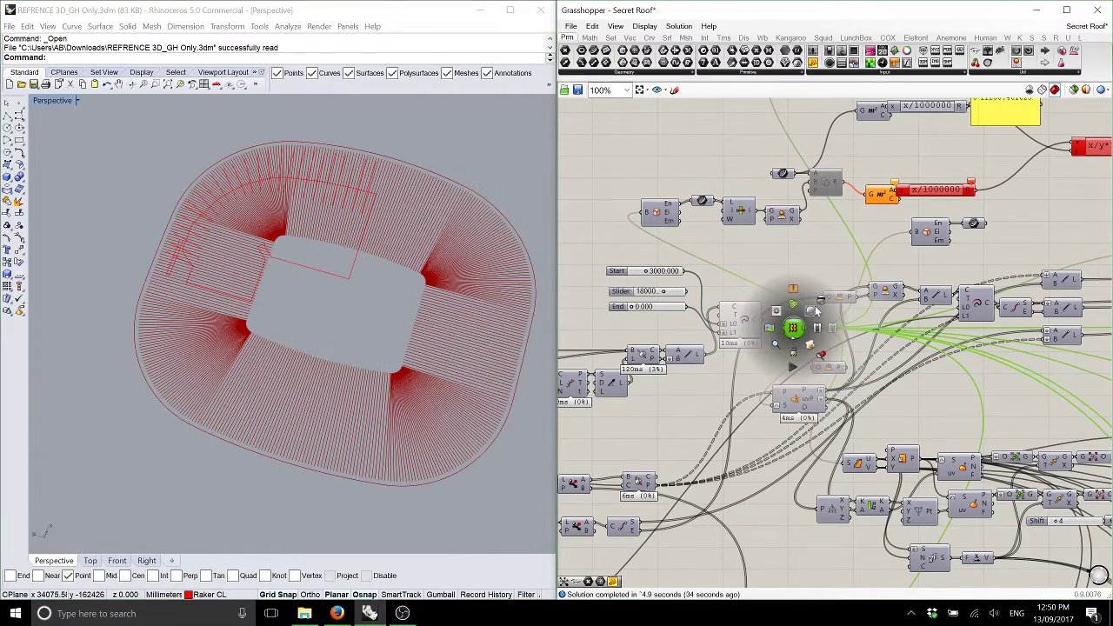
{"action": "left_click", "coordinate": [817, 313]}
{"action": "right_click_drag", "start_coordinate": [287, 287], "coordinate": [286, 335]}
{"action": "scroll", "coordinate": [341, 310], "scroll_direction": "up", "scroll_amount": 5}
{"action": "right_click_drag", "start_coordinate": [341, 310], "coordinate": [341, 323]}
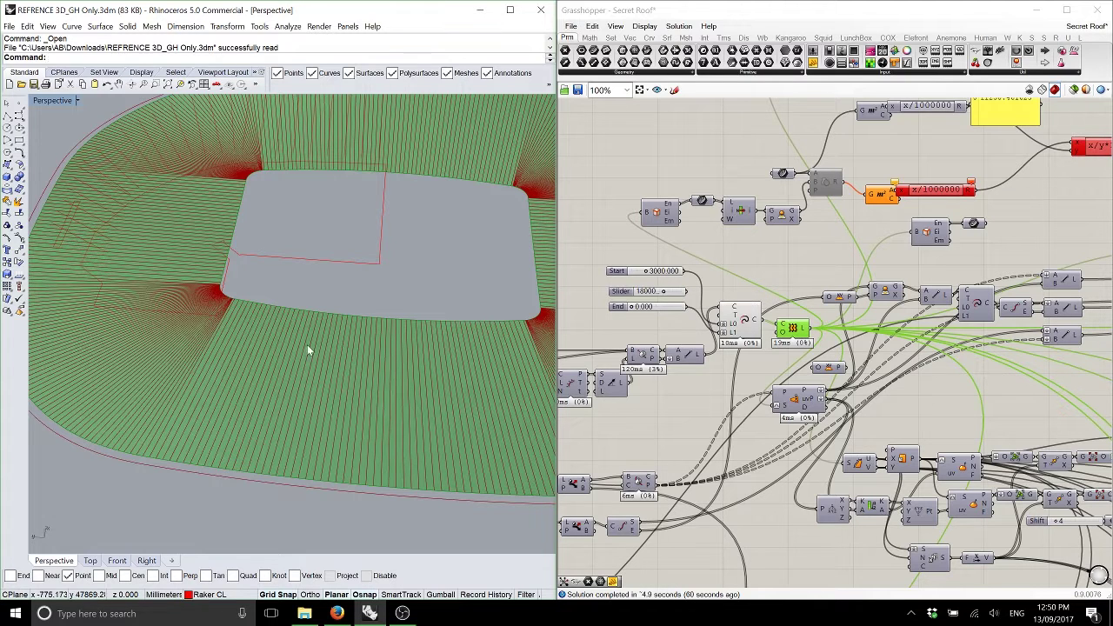
Hide the previews of the Extend Curve and Loft components
{"action": "middle_click", "coordinate": [741, 290]}
{"action": "left_click", "coordinate": [768, 262]}
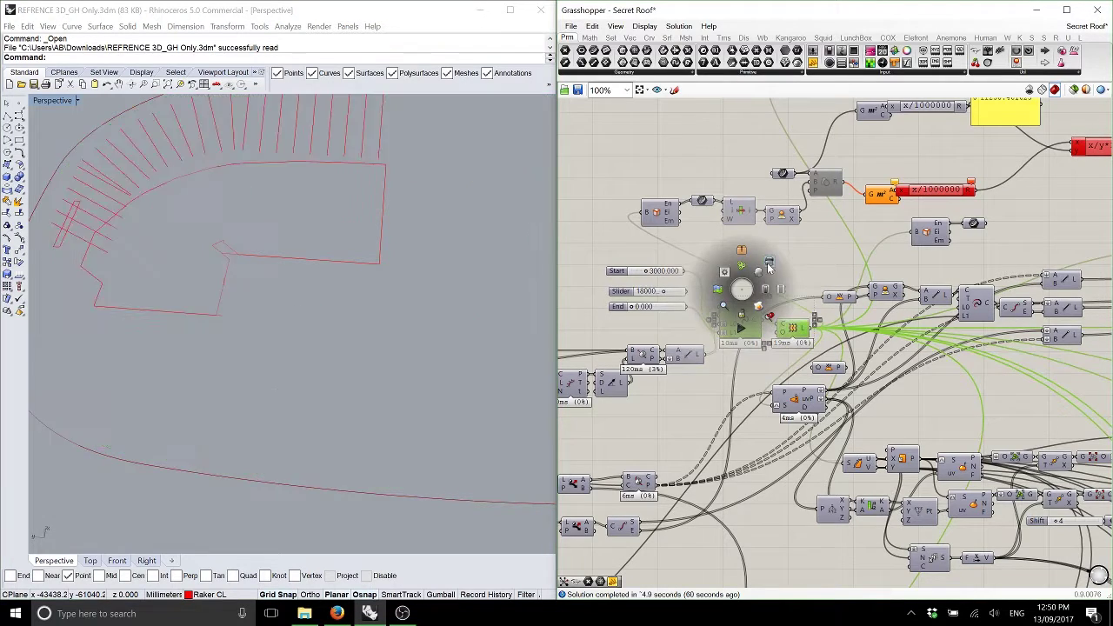
{"action": "right_click_drag", "start_coordinate": [814, 408], "coordinate": [645, 245]}
{"action": "scroll", "coordinate": [802, 348], "scroll_direction": "down", "scroll_amount": 3}
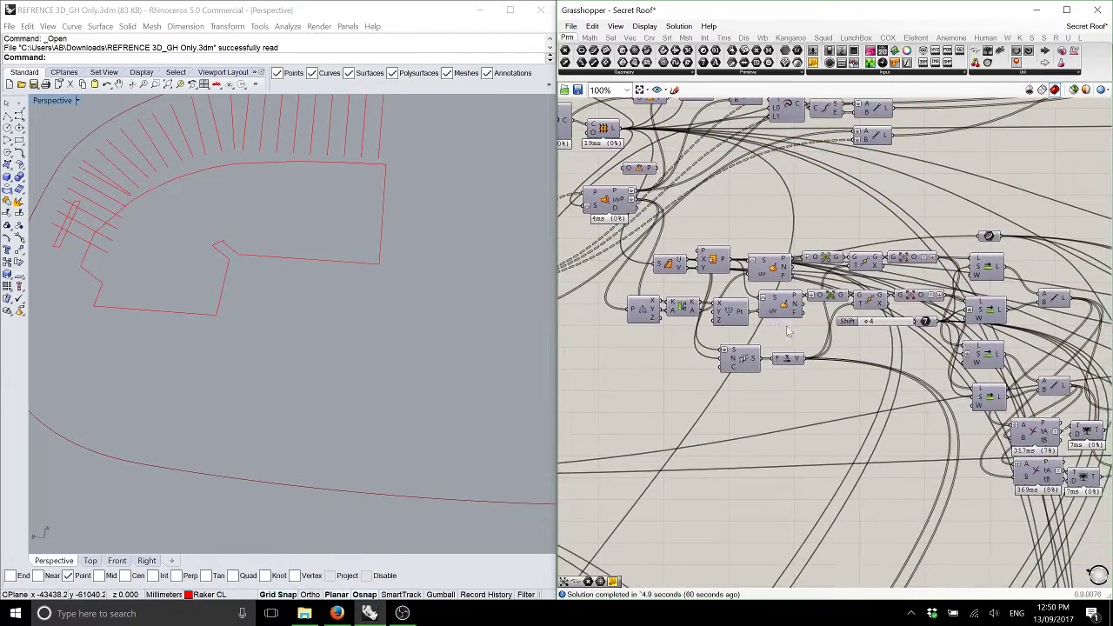
Show the preview of the Brep | Curve component and examine its intersection points along the roof outlines
{"action": "right_click_drag", "start_coordinate": [791, 394], "coordinate": [1096, 437]}
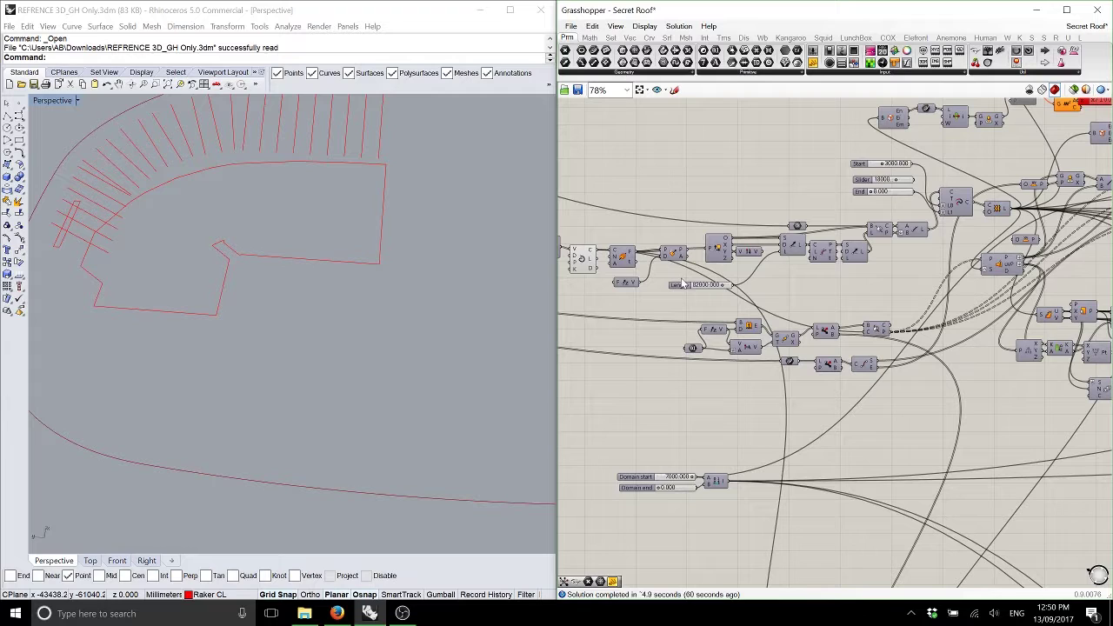
{"action": "left_click", "coordinate": [582, 259]}
{"action": "scroll", "coordinate": [217, 348], "scroll_direction": "down", "scroll_amount": 5}
{"action": "scroll", "coordinate": [856, 339], "scroll_direction": "up", "scroll_amount": 3}
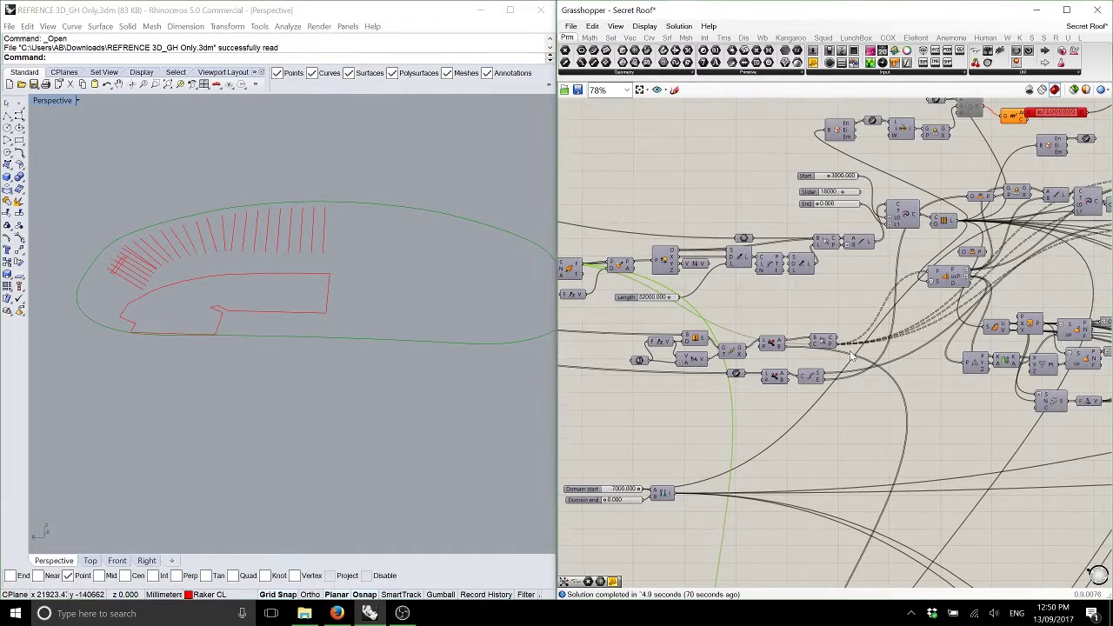
{"action": "left_click", "coordinate": [856, 335]}
{"action": "middle_click", "coordinate": [879, 328]}
{"action": "left_click", "coordinate": [870, 291]}
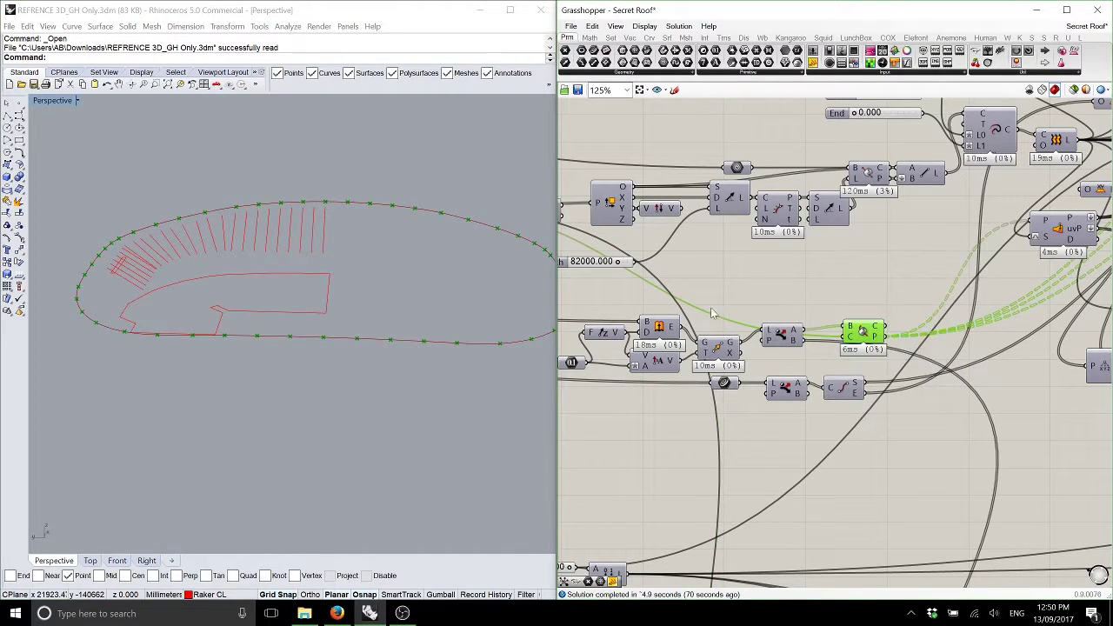
{"action": "right_click_drag", "start_coordinate": [248, 321], "coordinate": [479, 346]}
{"action": "scroll", "coordinate": [398, 293], "scroll_direction": "up", "scroll_amount": 4}
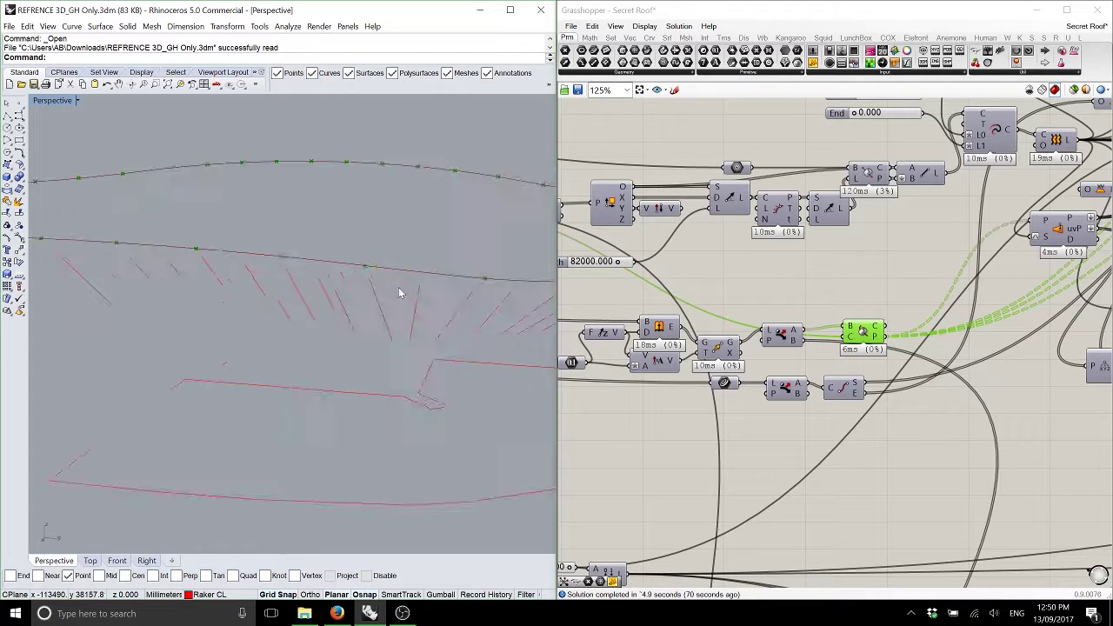
{"action": "scroll", "coordinate": [405, 271], "scroll_direction": "up", "scroll_amount": 2}
{"action": "scroll", "coordinate": [435, 310], "scroll_direction": "up", "scroll_amount": 3}
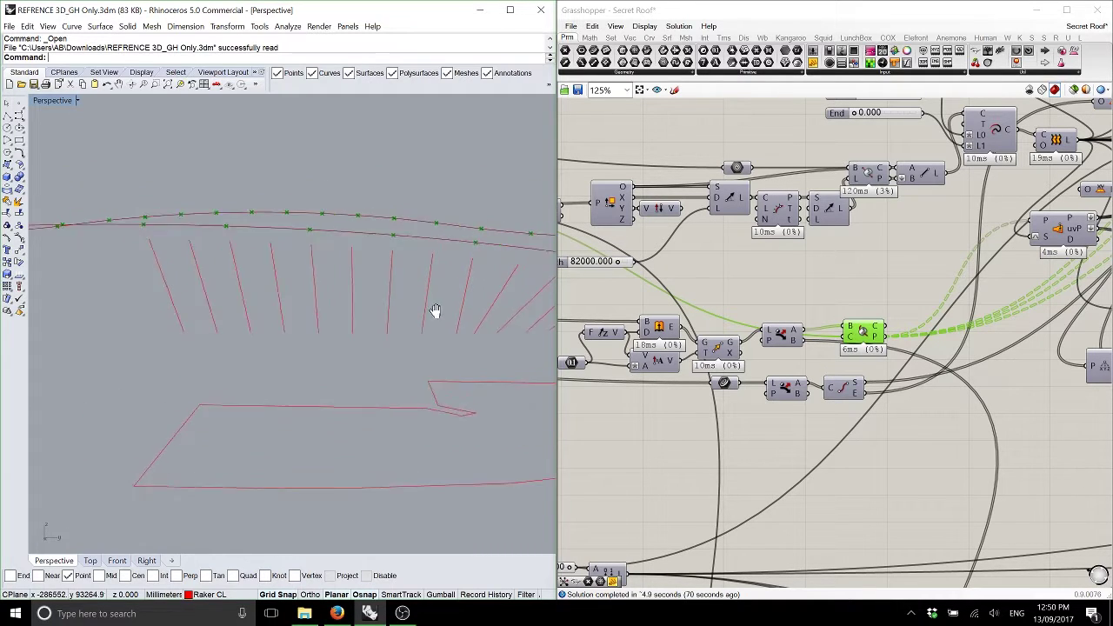
{"action": "scroll", "coordinate": [391, 297], "scroll_direction": "up", "scroll_amount": 3}
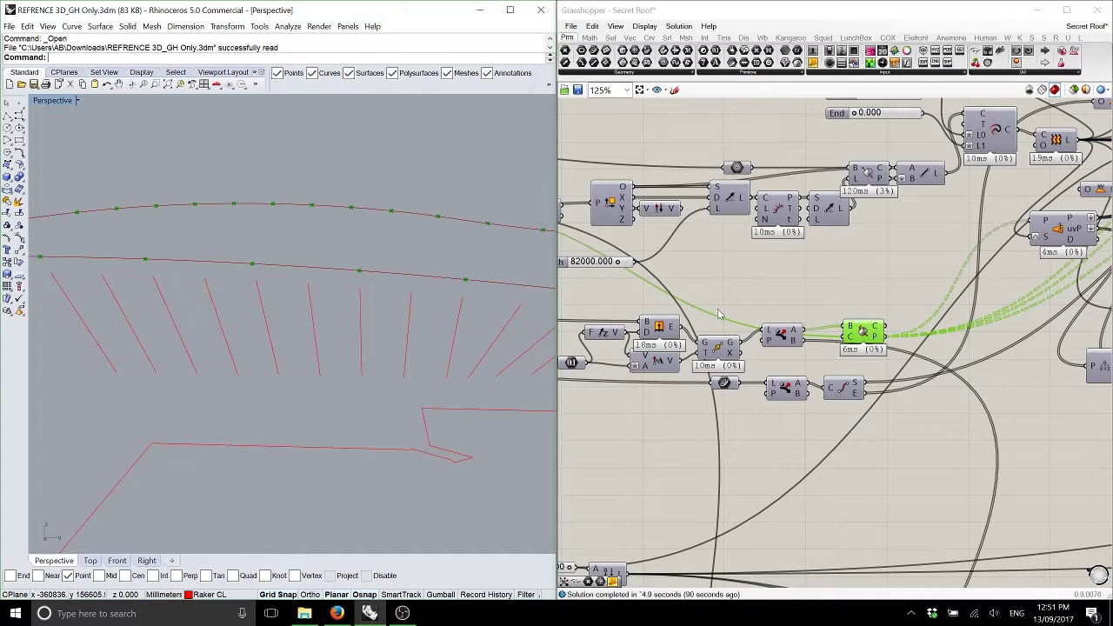
Add the component that labels every component on the canvas with its name
{"action": "right_click_drag", "start_coordinate": [954, 218], "coordinate": [764, 273]}
{"action": "left_click", "coordinate": [765, 266]}
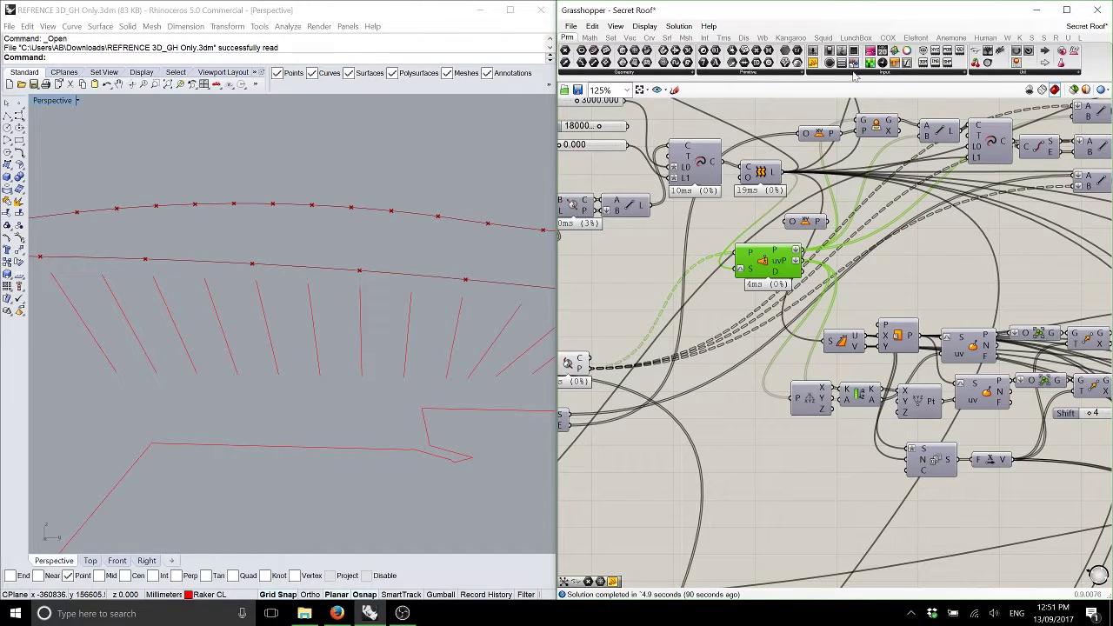
{"action": "left_click_drag", "start_coordinate": [978, 53], "coordinate": [609, 278]}
Move the Surface Closest Point component slightly down and show the preview of its points on the roof surface
{"action": "left_click_drag", "start_coordinate": [763, 271], "coordinate": [752, 298]}
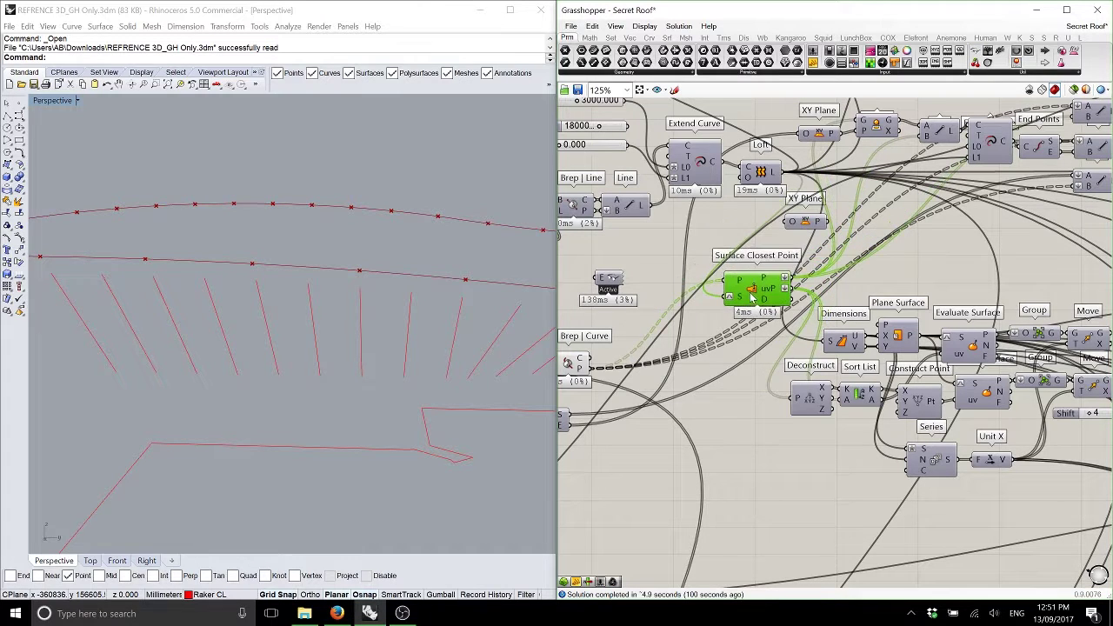
{"action": "middle_click", "coordinate": [750, 287]}
{"action": "right_click_drag", "start_coordinate": [380, 310], "coordinate": [353, 287]}
{"action": "right_click_drag", "start_coordinate": [904, 187], "coordinate": [792, 293]}
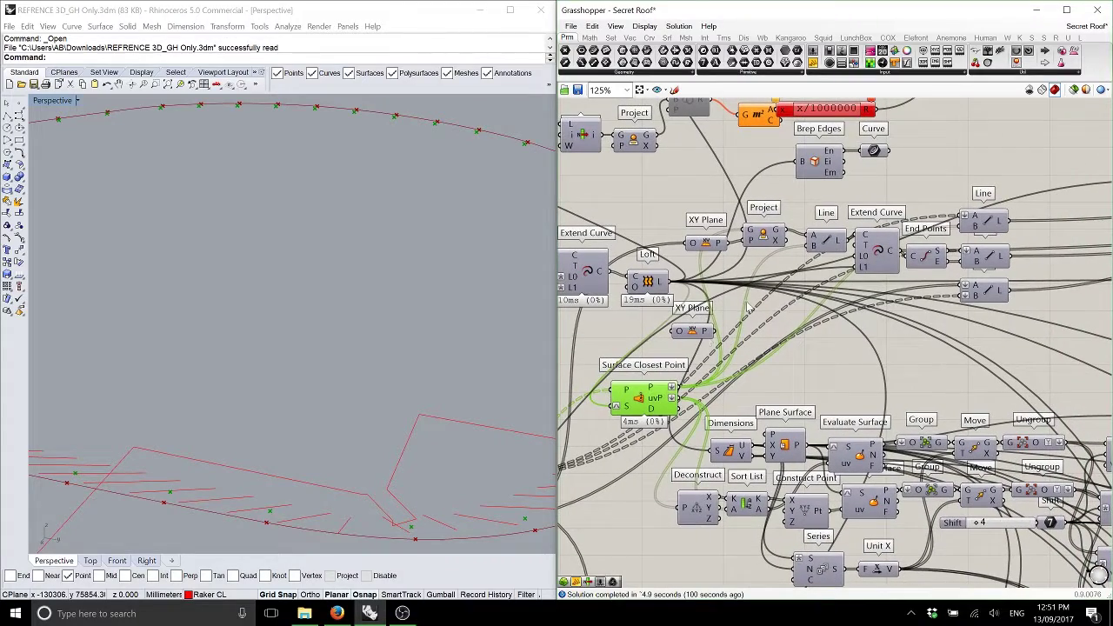
Show the preview of the Plane Surface component built from the roof surface's dimensions
{"action": "left_click_drag", "start_coordinate": [657, 406], "coordinate": [650, 382]}
{"action": "right_click_drag", "start_coordinate": [651, 383], "coordinate": [625, 260]}
{"action": "left_click_drag", "start_coordinate": [705, 325], "coordinate": [697, 314]}
{"action": "left_click", "coordinate": [757, 322]}
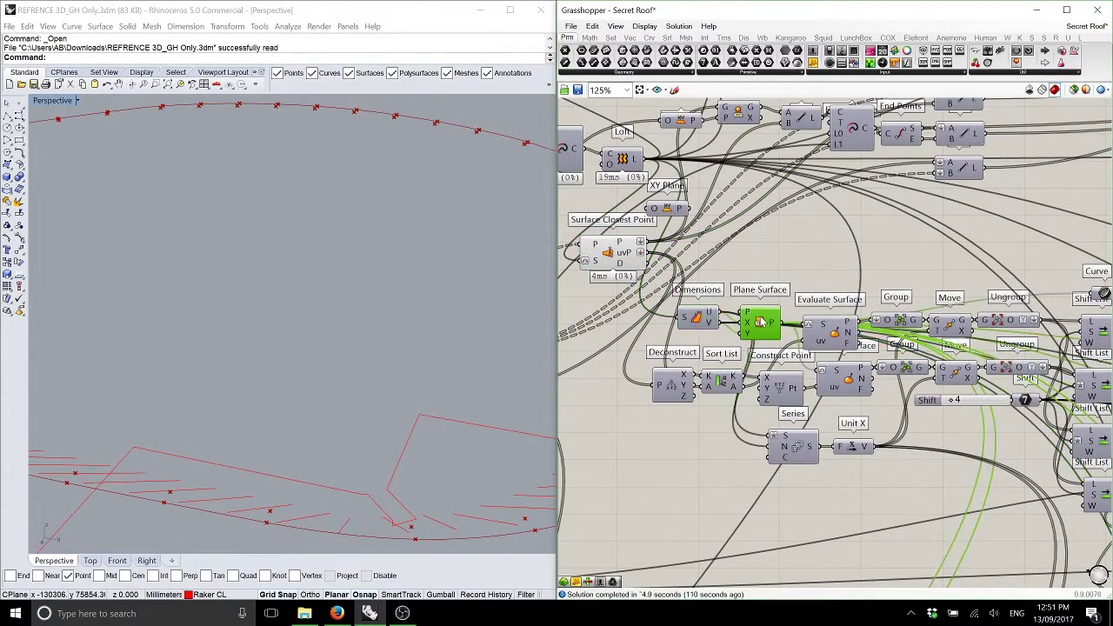
{"action": "middle_click", "coordinate": [762, 310]}
{"action": "left_click", "coordinate": [780, 300]}
{"action": "left_click", "coordinate": [804, 320]}
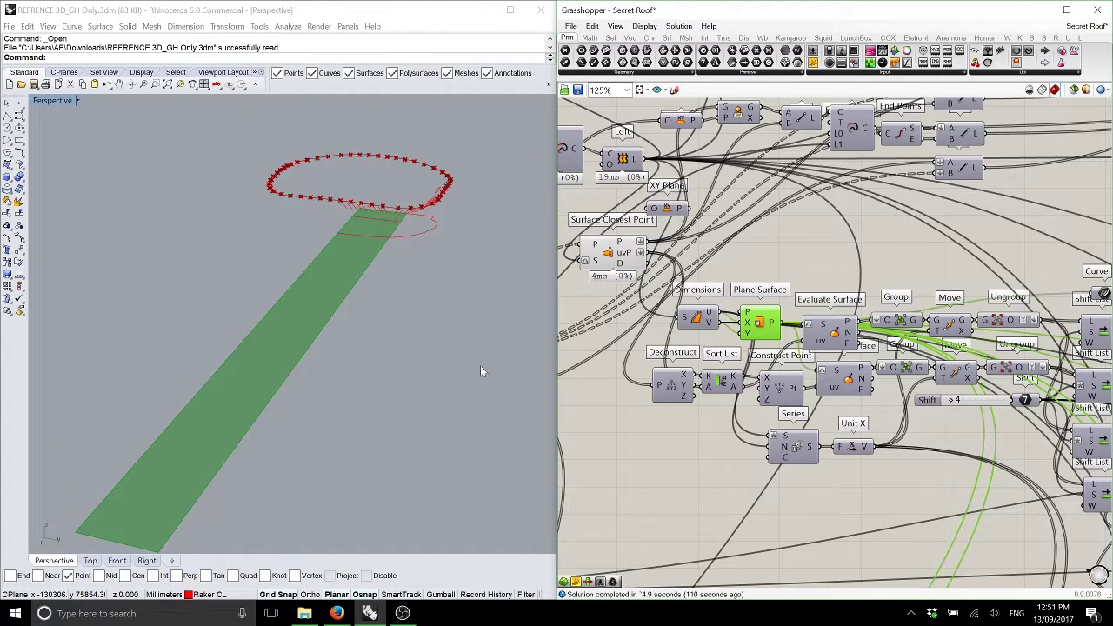
Switch Rhino to the maximized Top view and frame the plane surface beside the roof outline
{"action": "scroll", "coordinate": [447, 325], "scroll_direction": "up", "scroll_amount": 5}
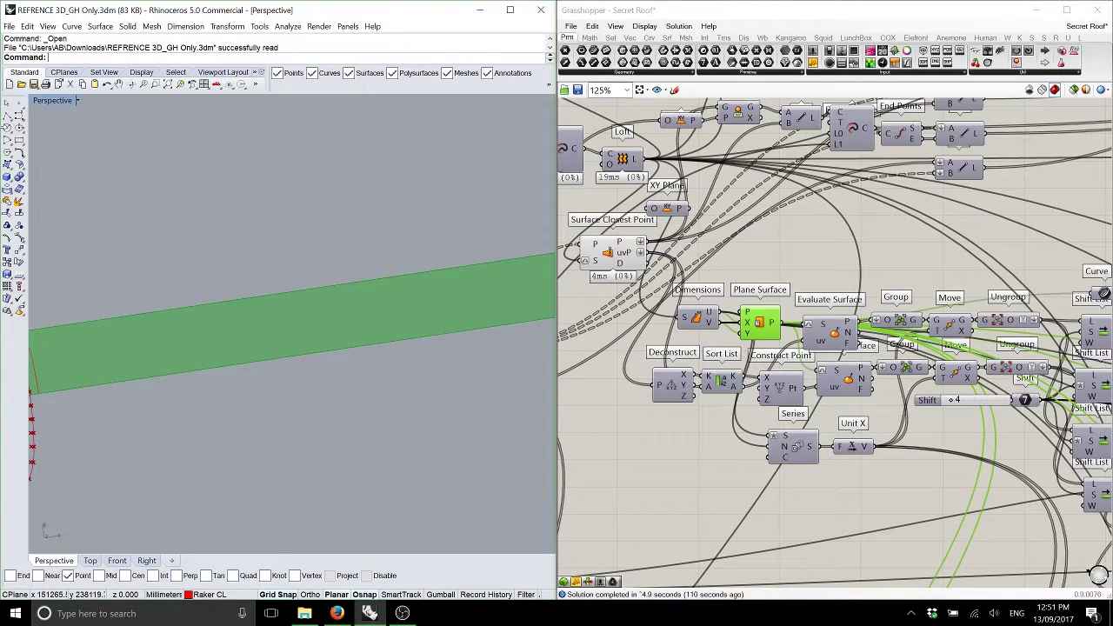
{"action": "double_click", "coordinate": [50, 100]}
{"action": "double_click", "coordinate": [39, 100]}
{"action": "scroll", "coordinate": [201, 206], "scroll_direction": "down", "scroll_amount": 5}
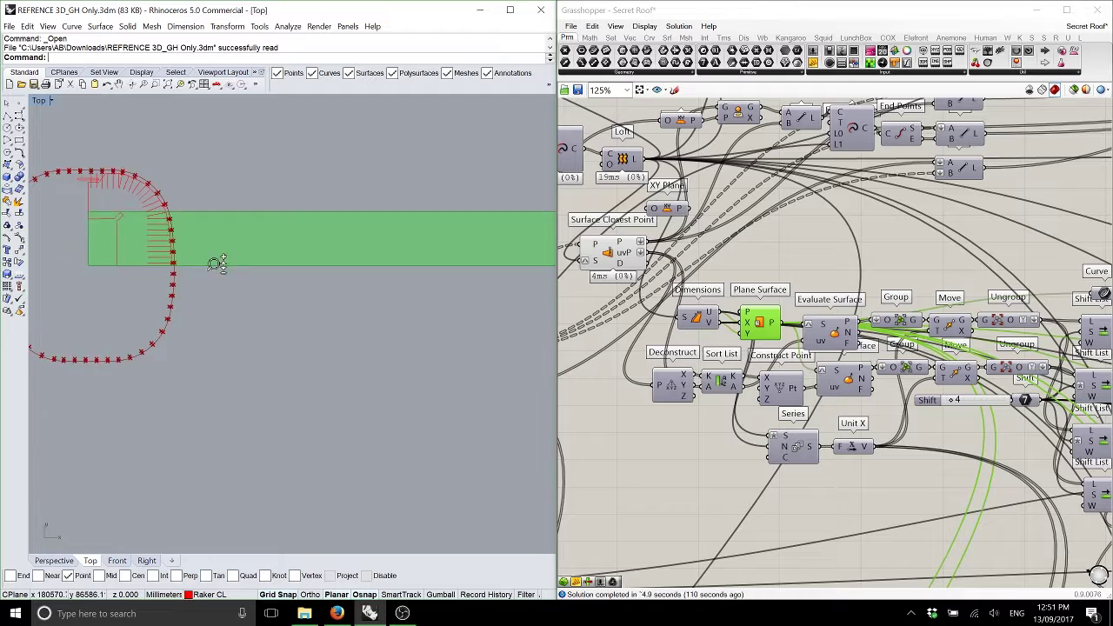
Show the preview of the upper Evaluate Surface component's points on the plane surface
{"action": "right_click_drag", "start_coordinate": [835, 335], "coordinate": [825, 320]}
{"action": "left_click", "coordinate": [824, 320]}
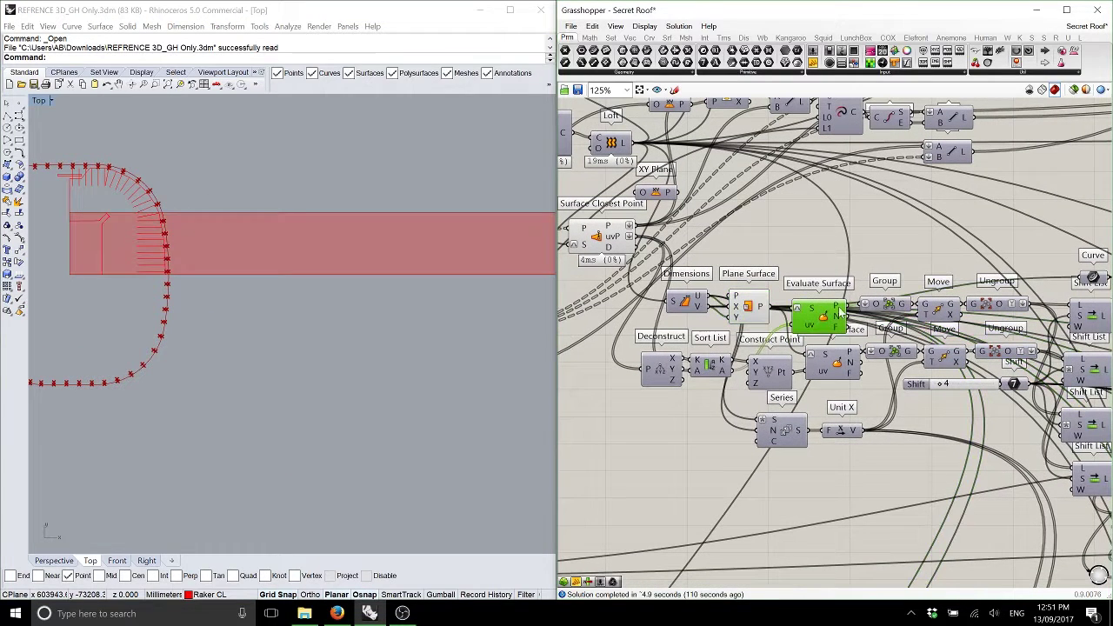
{"action": "middle_click", "coordinate": [867, 299]}
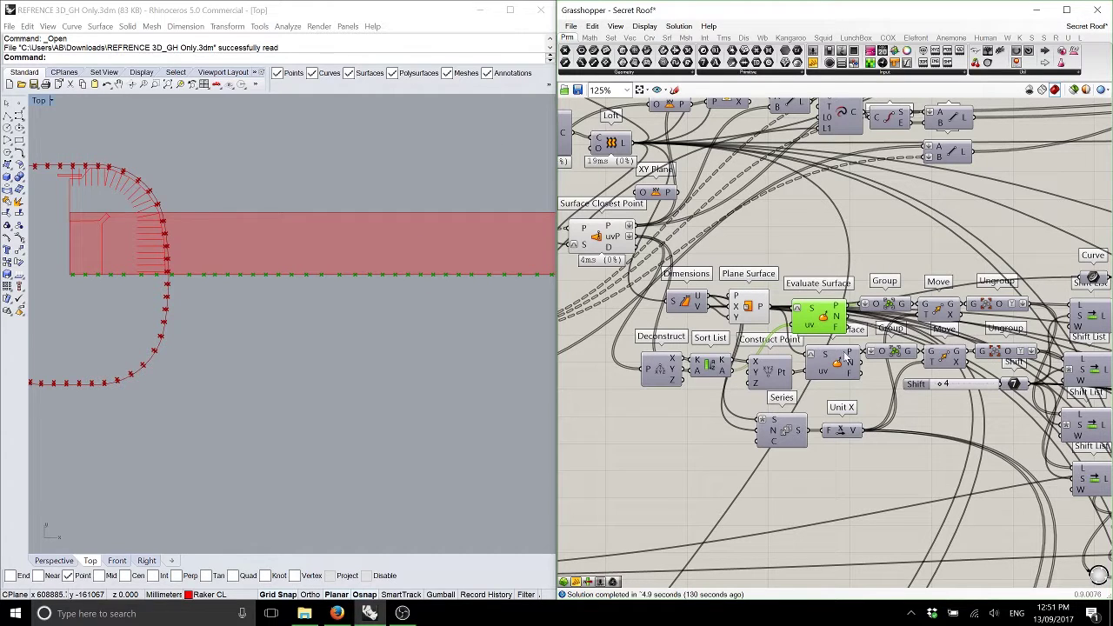
Show the previews of the two Line components fed by the Shift List components
{"action": "right_click_drag", "start_coordinate": [888, 364], "coordinate": [829, 358]}
{"action": "right_click", "coordinate": [681, 369]}
{"action": "right_click_drag", "start_coordinate": [964, 414], "coordinate": [831, 411]}
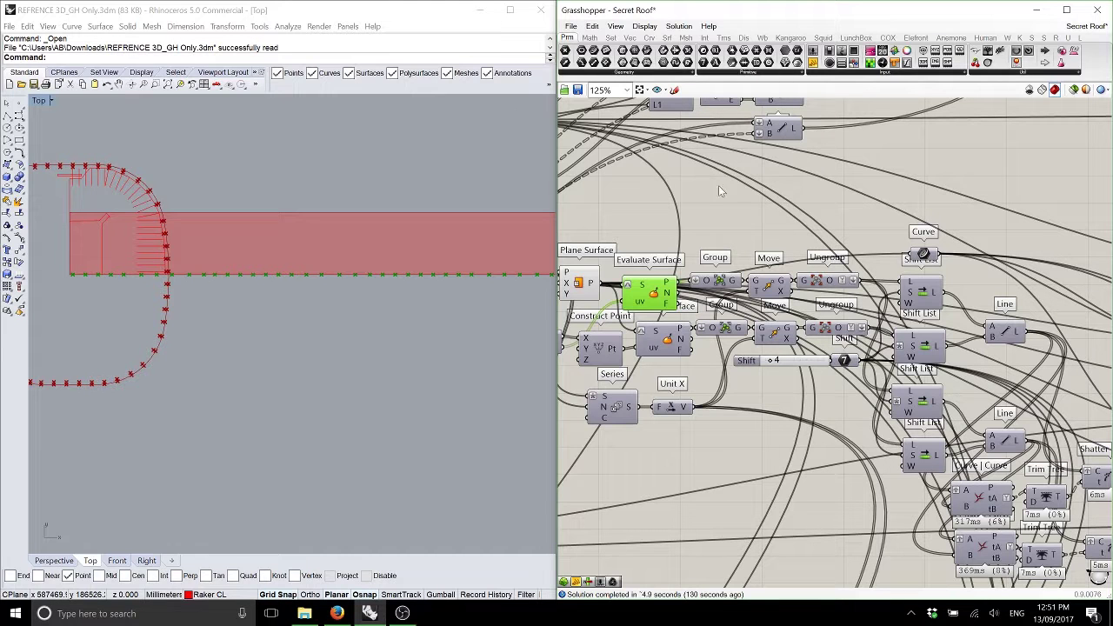
{"action": "right_click_drag", "start_coordinate": [1001, 331], "coordinate": [891, 291]}
{"action": "middle_click", "coordinate": [890, 291]}
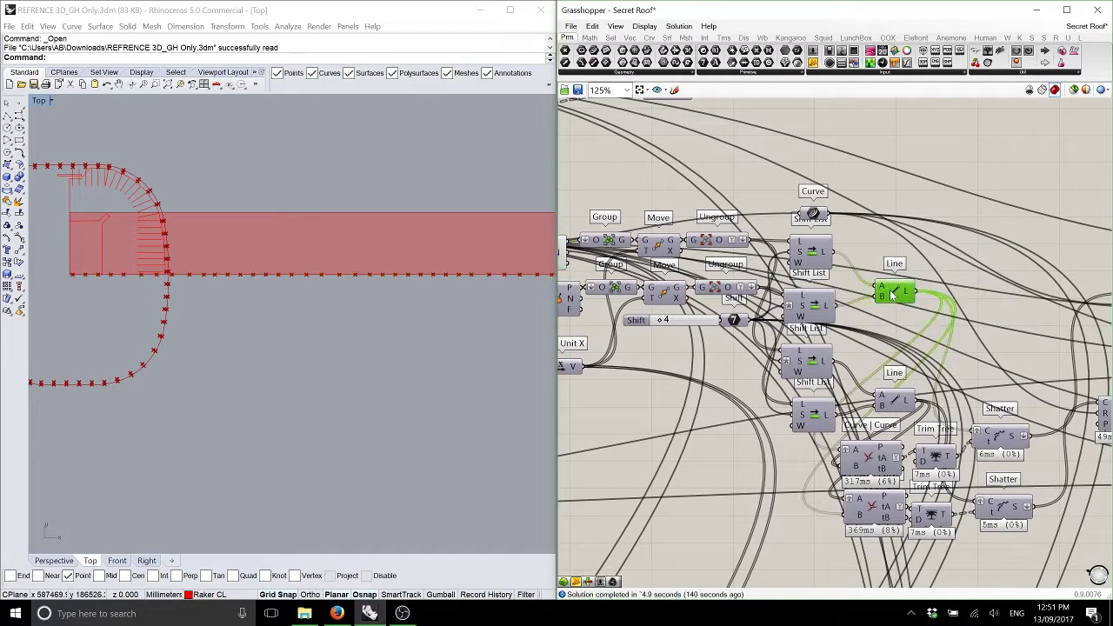
{"action": "left_click", "coordinate": [908, 276]}
{"action": "left_click", "coordinate": [896, 402]}
{"action": "middle_click", "coordinate": [896, 402]}
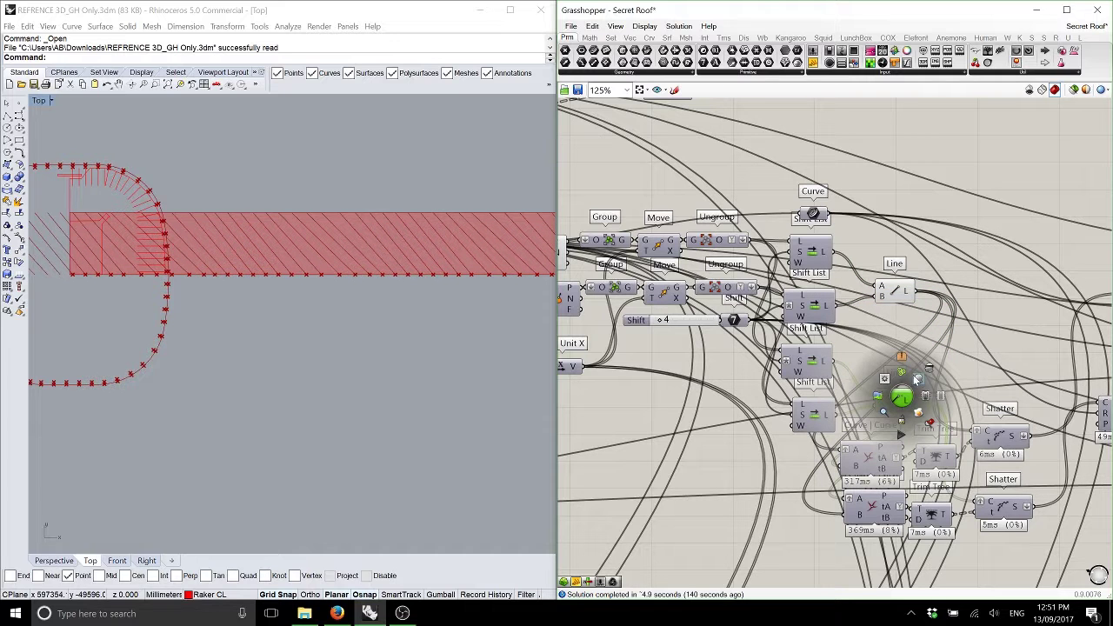
{"action": "left_click", "coordinate": [918, 383]}
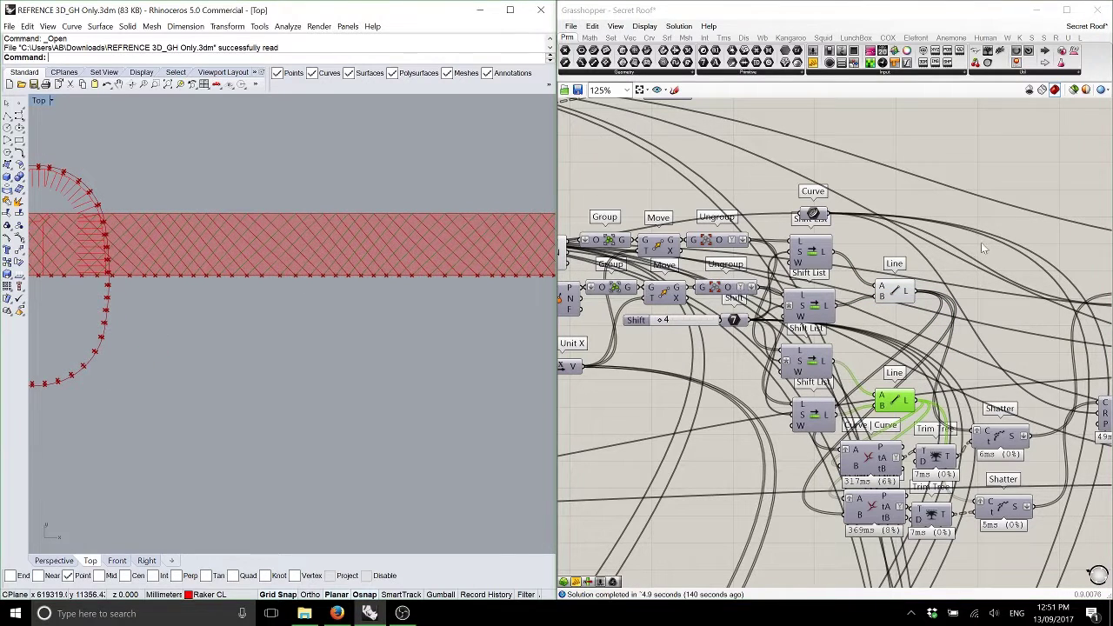
Hide the previews of all components in the definition
{"action": "key", "text": "ctrl+a"}
{"action": "middle_click", "coordinate": [914, 233]}
{"action": "left_click", "coordinate": [958, 223]}
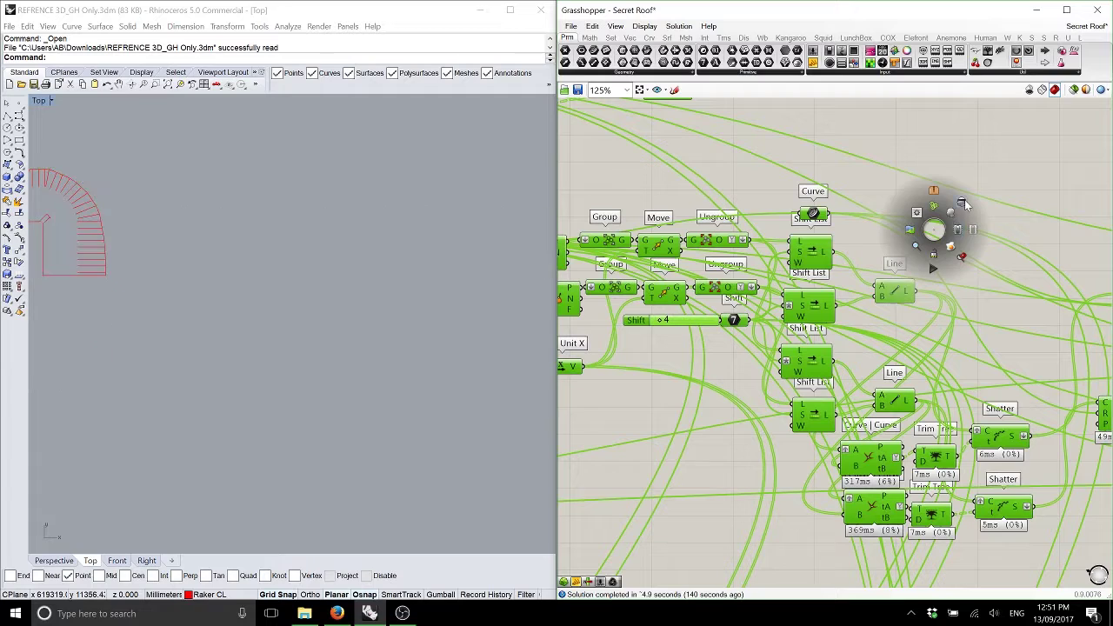
Show only the two Line components' previews again and view the flat diagonal grid in Top view
{"action": "left_click_drag", "start_coordinate": [935, 405], "coordinate": [888, 285]}
{"action": "middle_click", "coordinate": [887, 265]}
{"action": "left_click", "coordinate": [911, 249]}
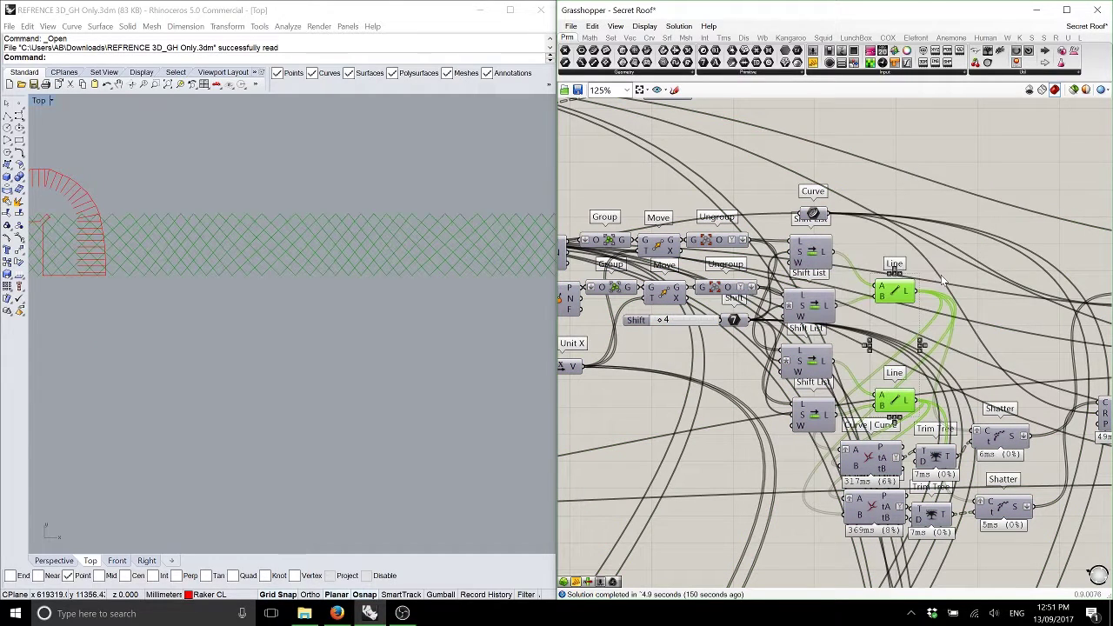
{"action": "left_click", "coordinate": [861, 165]}
{"action": "scroll", "coordinate": [403, 319], "scroll_direction": "down", "scroll_amount": 3}
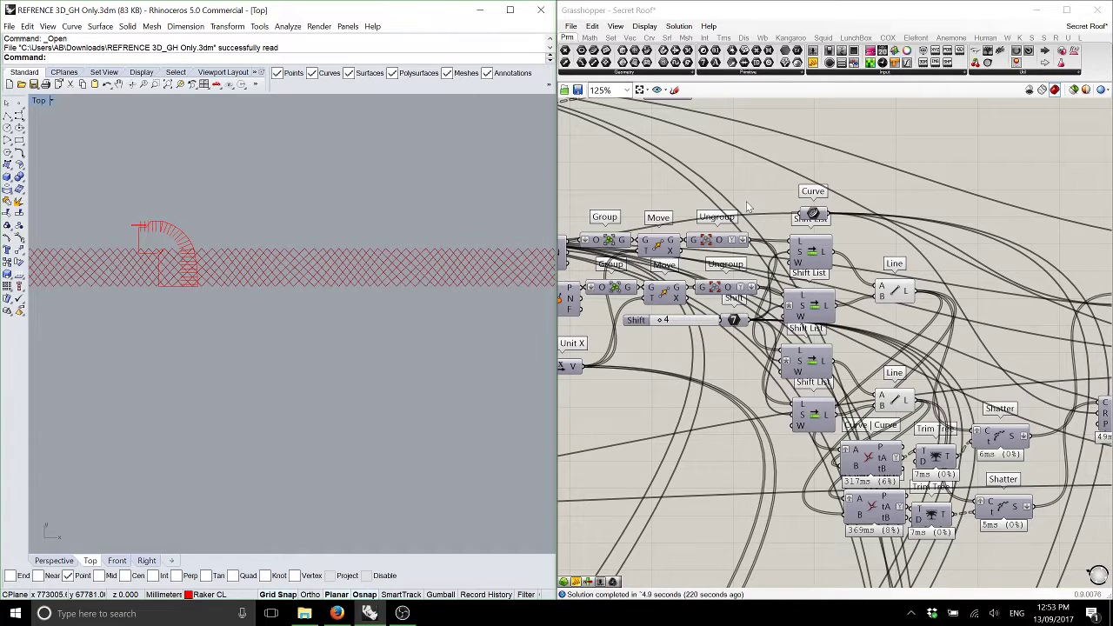
Examine the grid intersection points of the two Curve | Curve components in the Top view
{"action": "right_click_drag", "start_coordinate": [888, 448], "coordinate": [836, 397]}
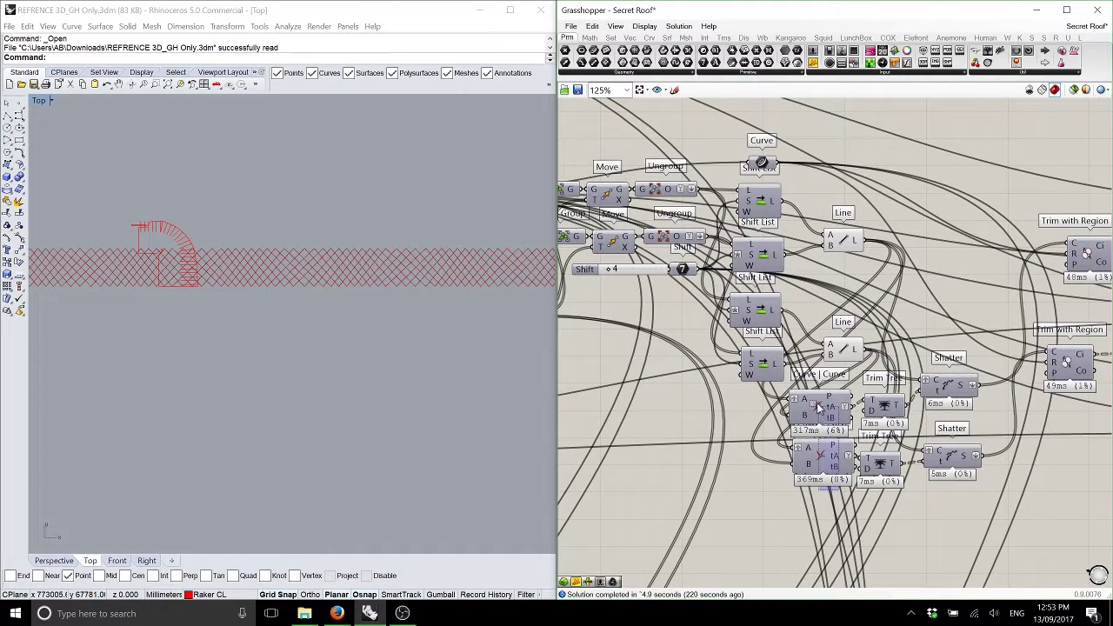
{"action": "left_click", "coordinate": [817, 407]}
{"action": "left_click", "coordinate": [818, 457], "text": "shift"}
{"action": "right_click_drag", "start_coordinate": [375, 290], "coordinate": [388, 333]}
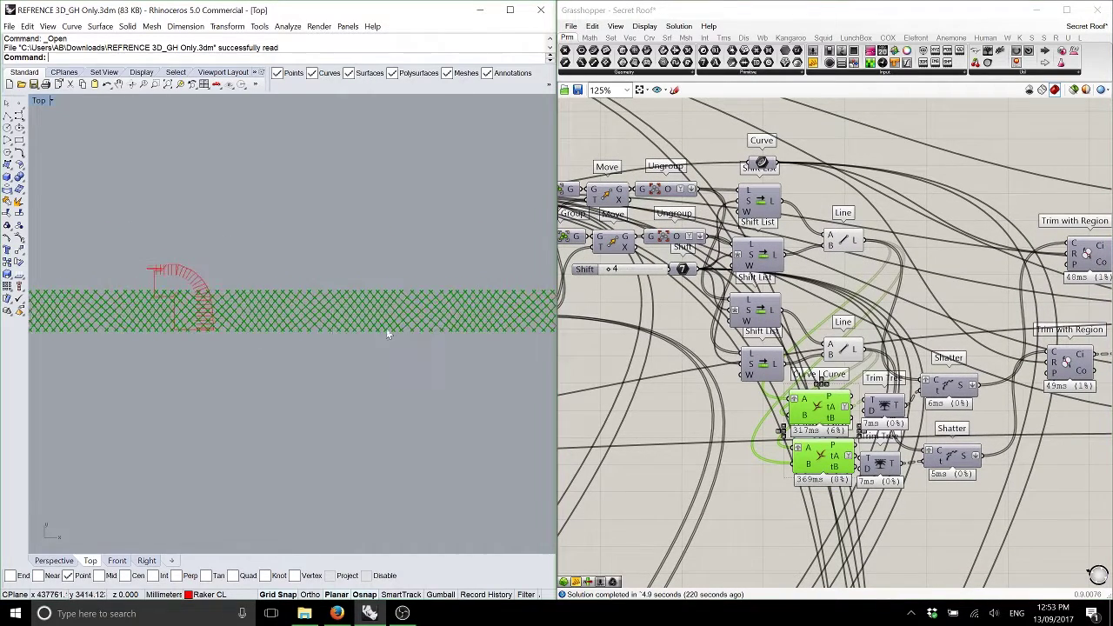
{"action": "scroll", "coordinate": [387, 333], "scroll_direction": "up", "scroll_amount": 8}
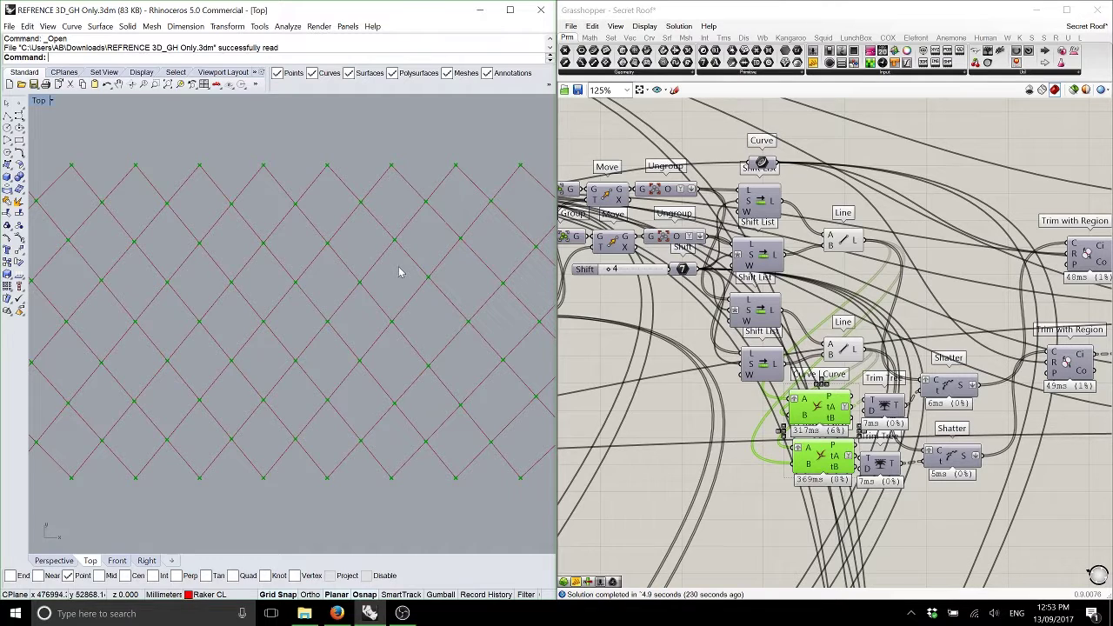
Examine the upper Surface Closest Point component and its base surface input
{"action": "right_click_drag", "start_coordinate": [927, 373], "coordinate": [494, 387]}
{"action": "right_click_drag", "start_coordinate": [918, 273], "coordinate": [842, 252]}
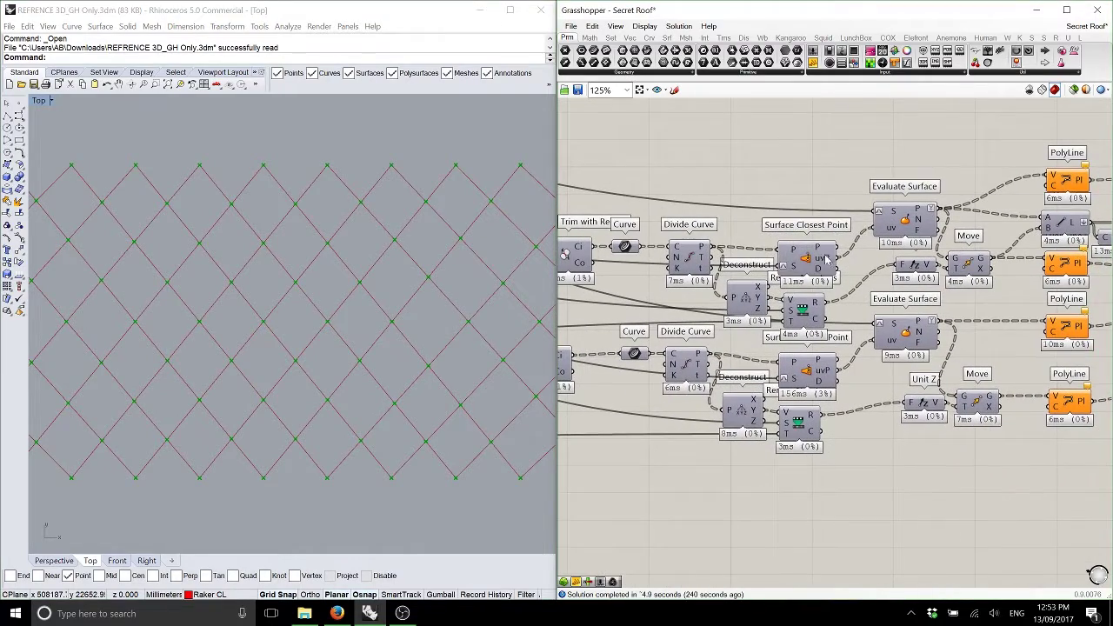
{"action": "left_click", "coordinate": [813, 251]}
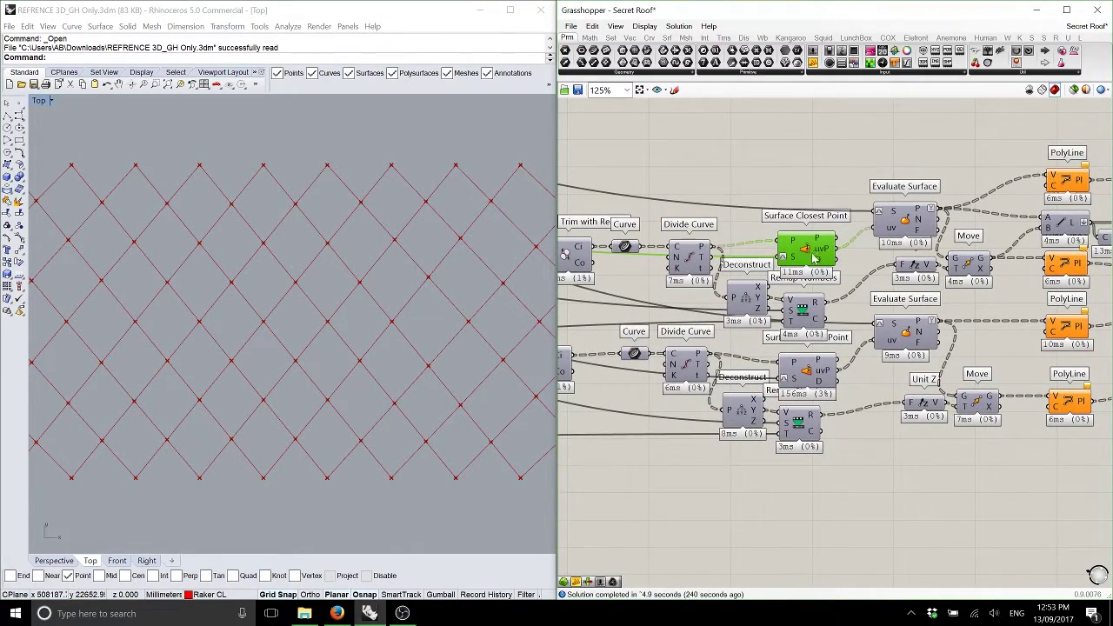
{"action": "scroll", "coordinate": [809, 252], "scroll_direction": "up", "scroll_amount": 3}
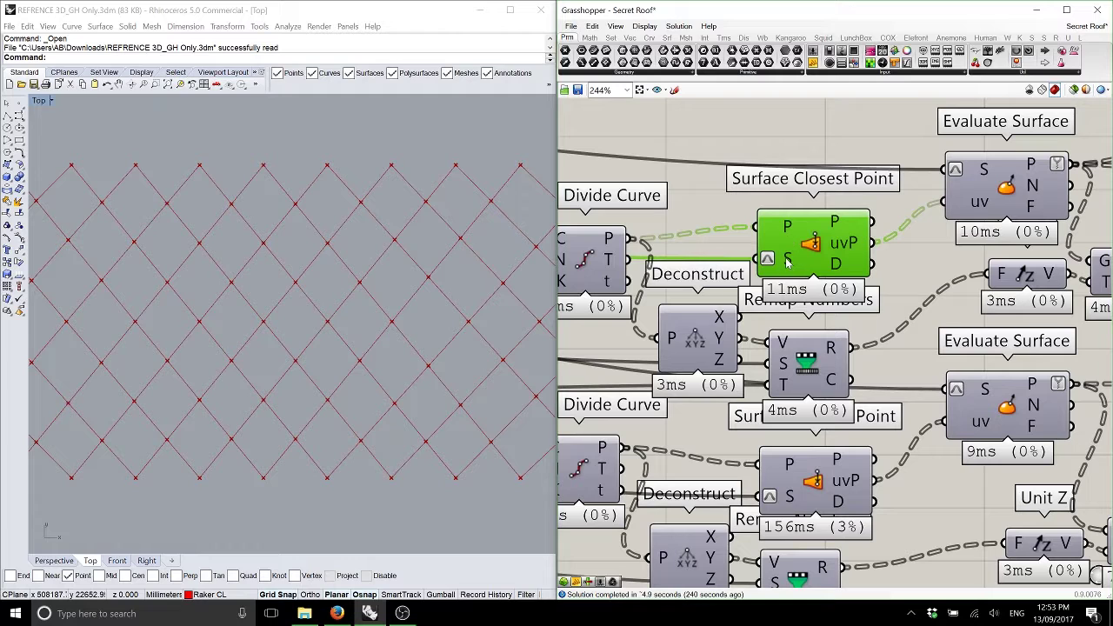
{"action": "mouse_move", "coordinate": [793, 265]}
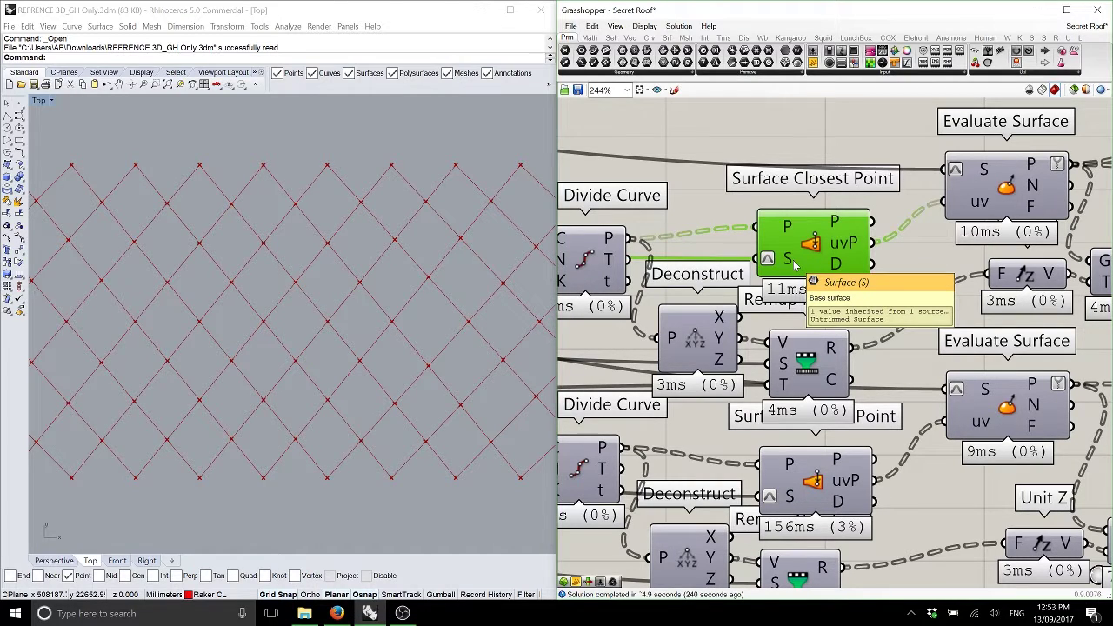
Show the previews of the four PolyLine components and the Line component among them, and view the mapped roof structure in a maximized Perspective view
{"action": "right_click_drag", "start_coordinate": [983, 192], "coordinate": [602, 203]}
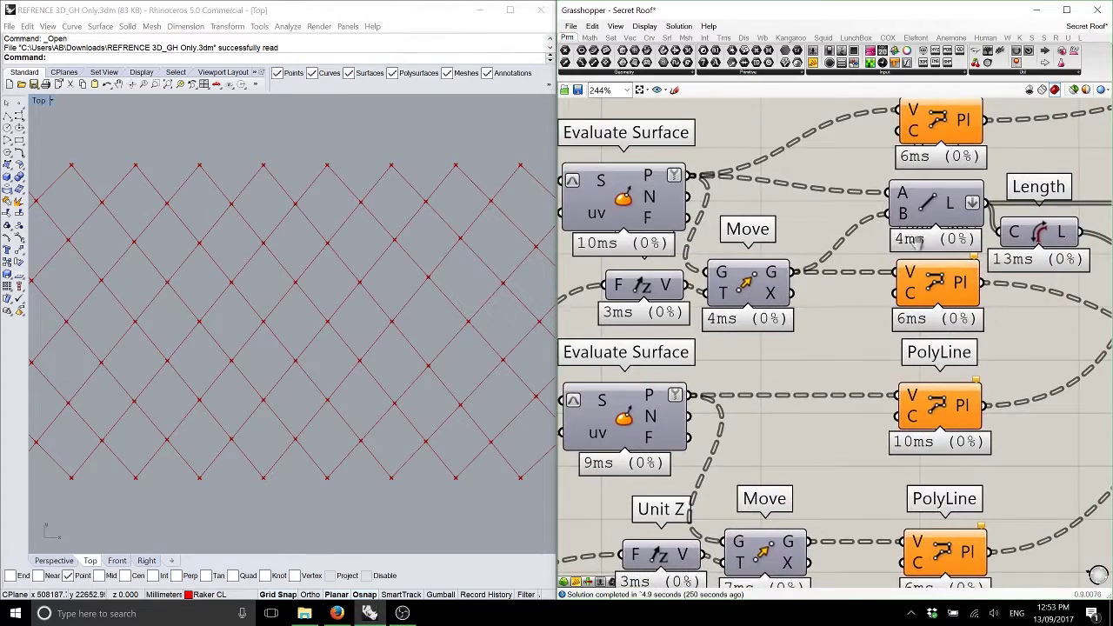
{"action": "scroll", "coordinate": [915, 240], "scroll_direction": "down", "scroll_amount": 4}
{"action": "left_click_drag", "start_coordinate": [770, 500], "coordinate": [711, 193]}
{"action": "middle_click", "coordinate": [717, 189]}
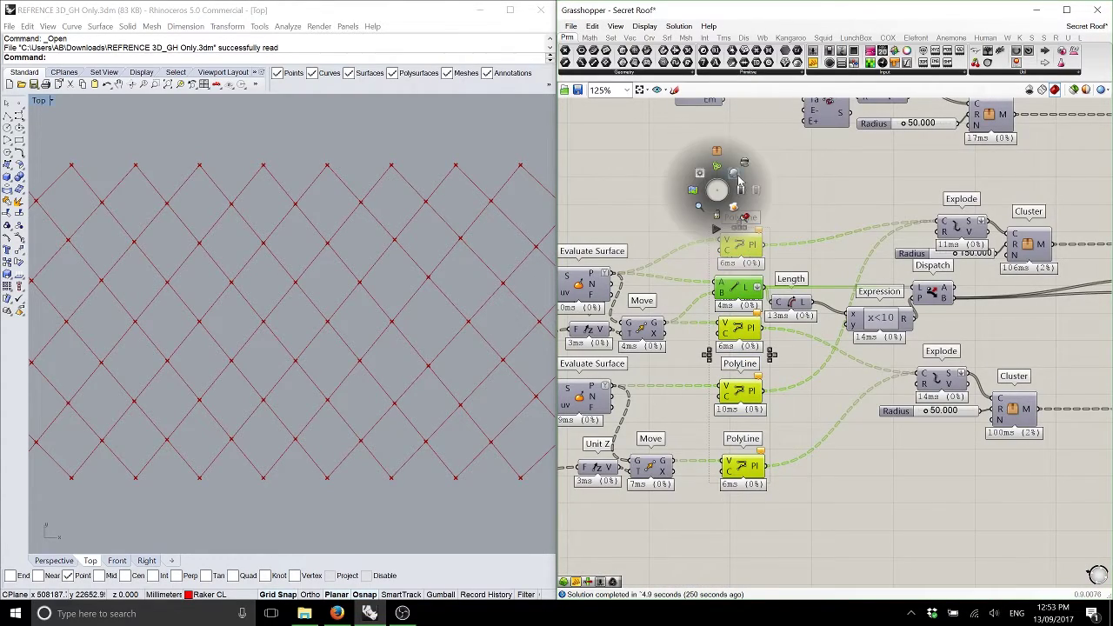
{"action": "left_click", "coordinate": [737, 178]}
{"action": "double_click", "coordinate": [39, 100]}
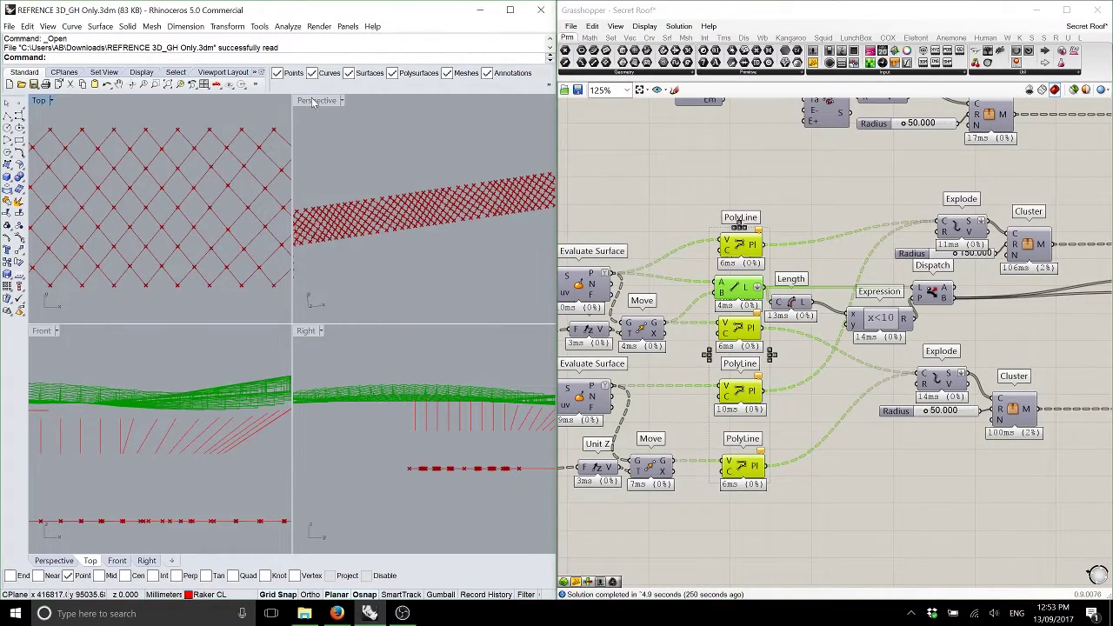
{"action": "double_click", "coordinate": [313, 101]}
{"action": "right_click_drag", "start_coordinate": [725, 334], "coordinate": [733, 315]}
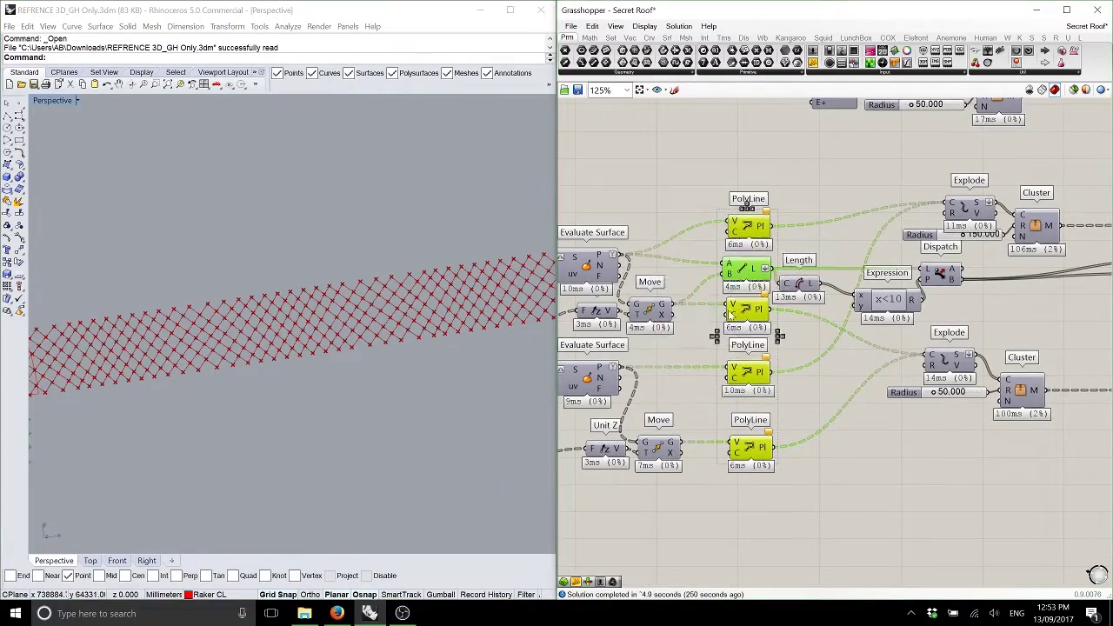
{"action": "middle_click", "coordinate": [733, 314]}
{"action": "left_click", "coordinate": [755, 289]}
{"action": "right_click_drag", "start_coordinate": [335, 328], "coordinate": [295, 329]}
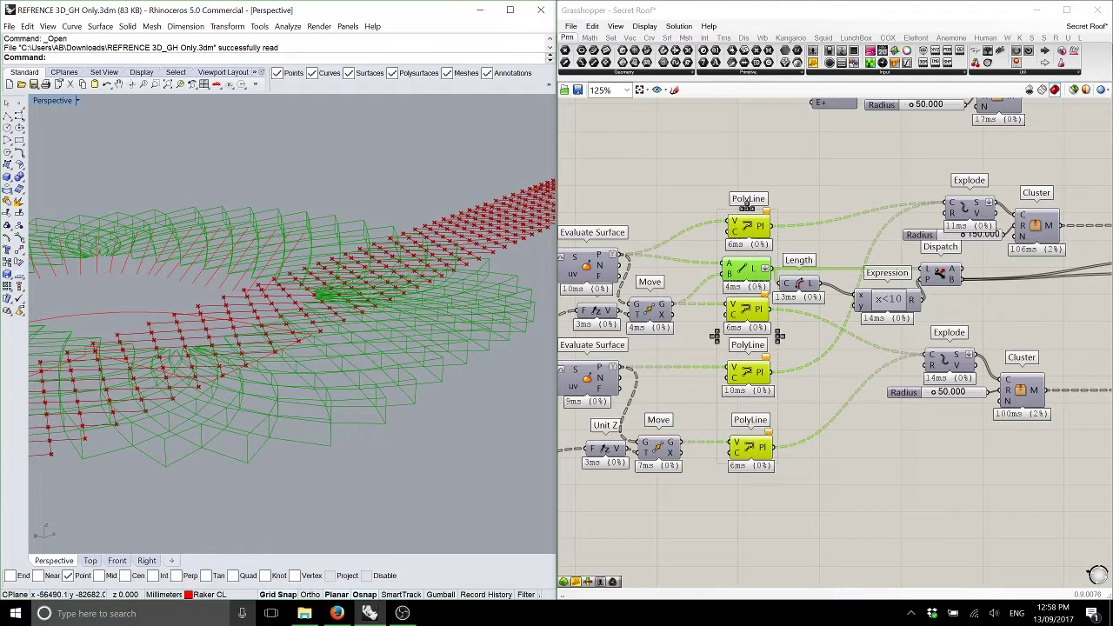
{"action": "left_click", "coordinate": [402, 613]}
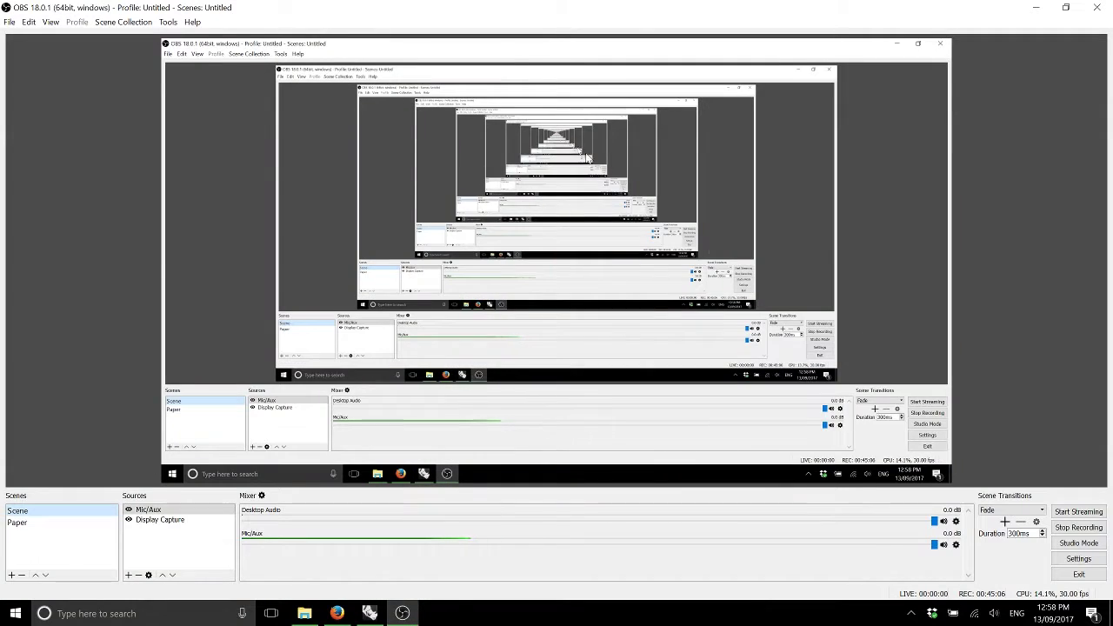
{"action": "left_click", "coordinate": [1078, 527]}
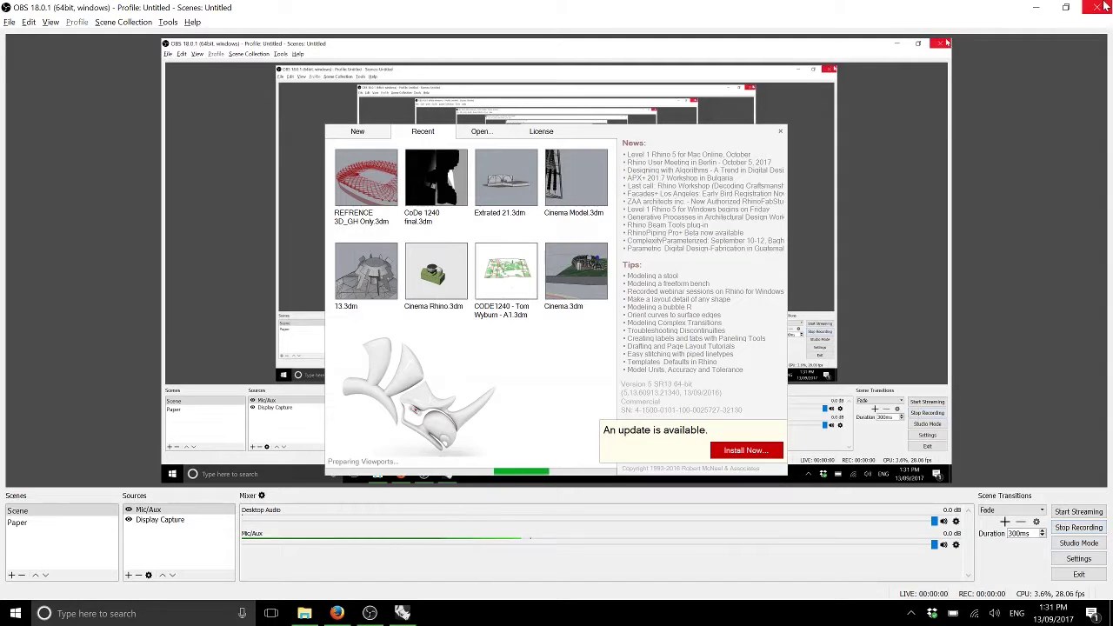
Switch to the new untitled Rhino document, dismiss its startup window and maximize the Perspective viewport
{"action": "key", "text": "alt+Tab"}
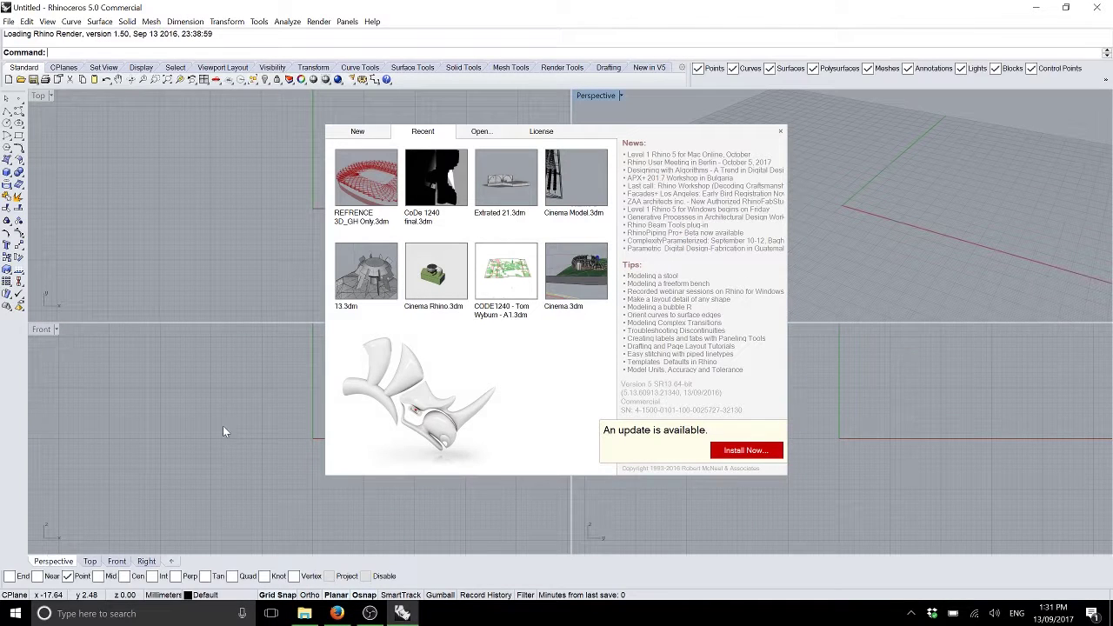
{"action": "left_click", "coordinate": [226, 433]}
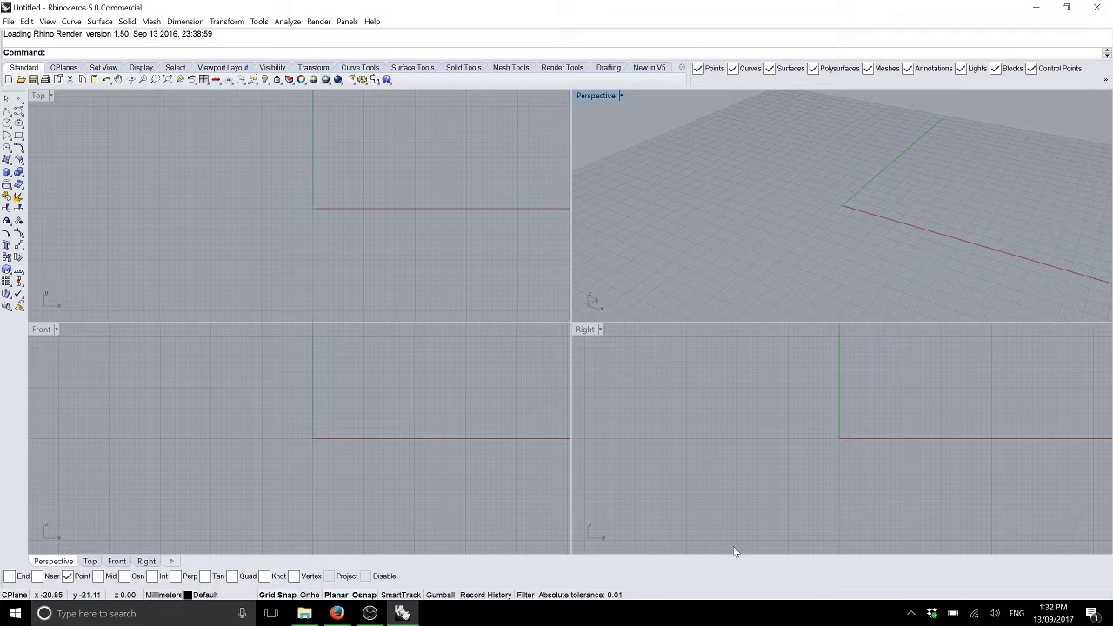
{"action": "left_click", "coordinate": [143, 205]}
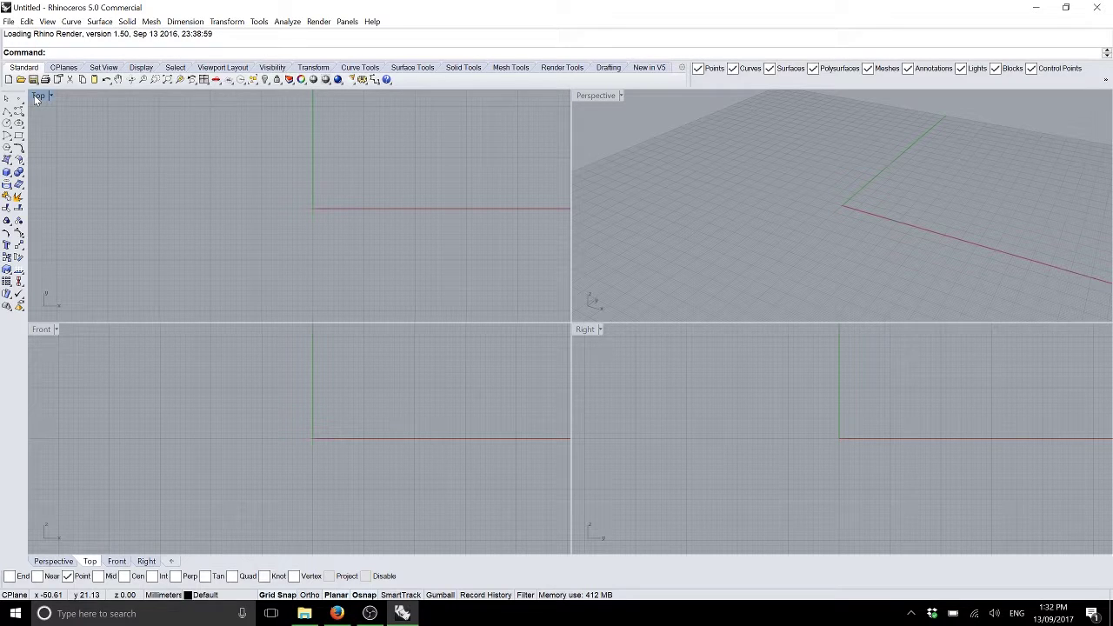
{"action": "double_click", "coordinate": [597, 95]}
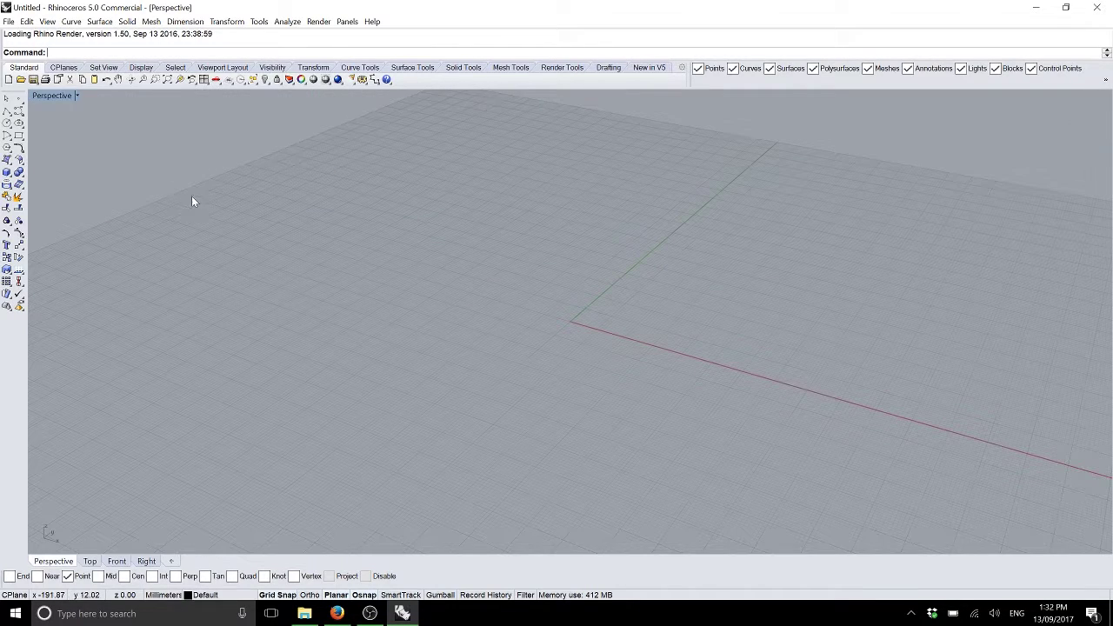
Create a long rectangular surface from four corner points on the grid beside the Y axis
{"action": "left_click", "coordinate": [7, 161]}
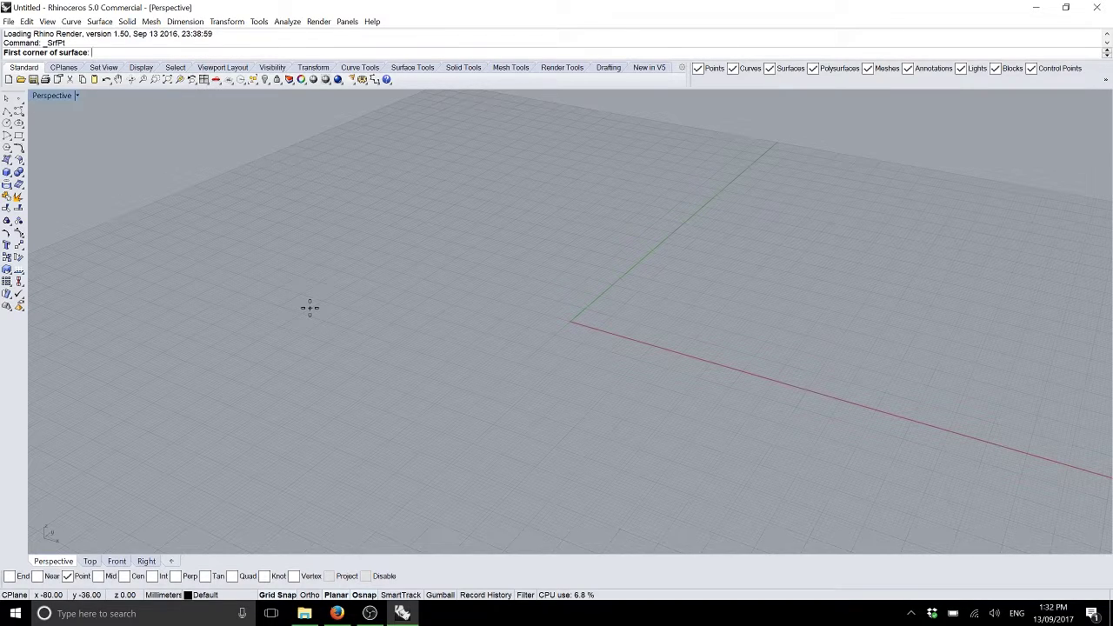
{"action": "left_click", "coordinate": [332, 260]}
{"action": "left_click", "coordinate": [517, 311]}
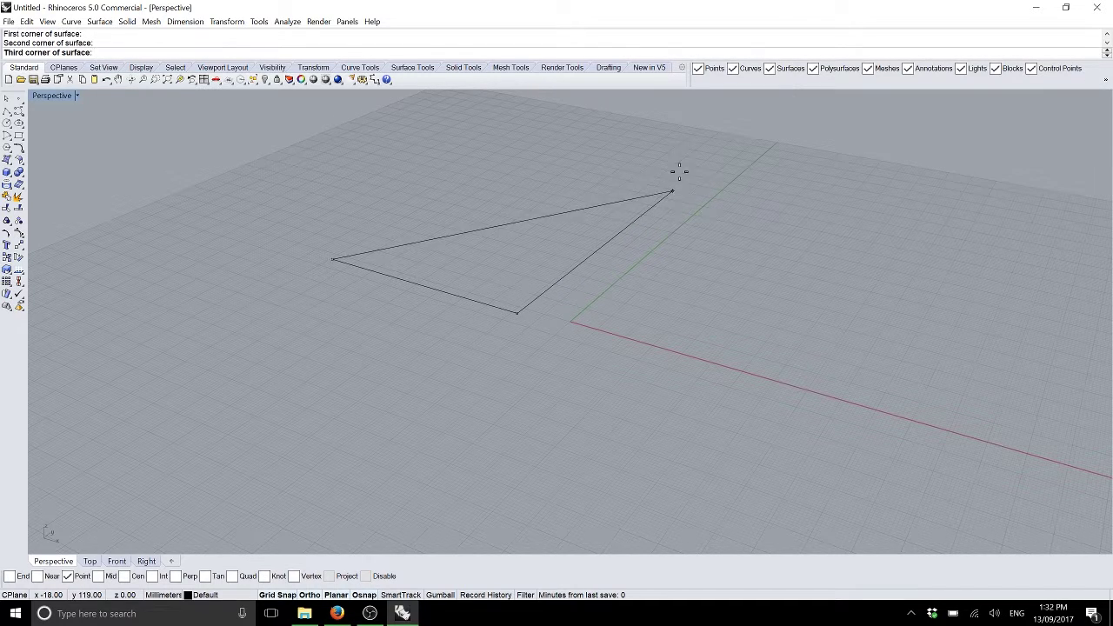
{"action": "left_click", "coordinate": [750, 129]}
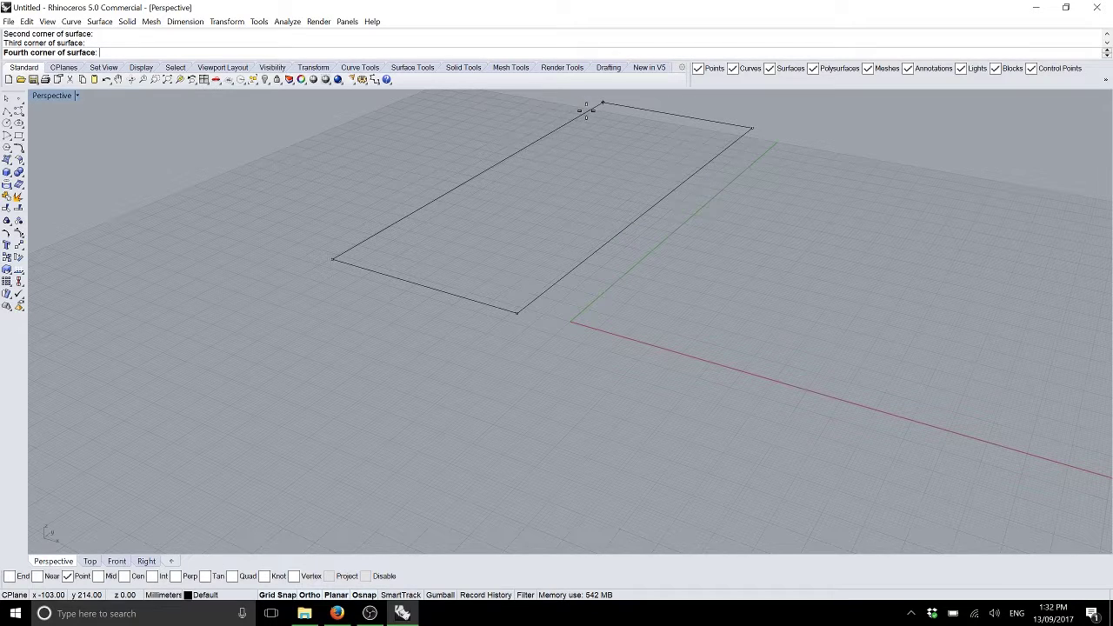
{"action": "left_click", "coordinate": [586, 110]}
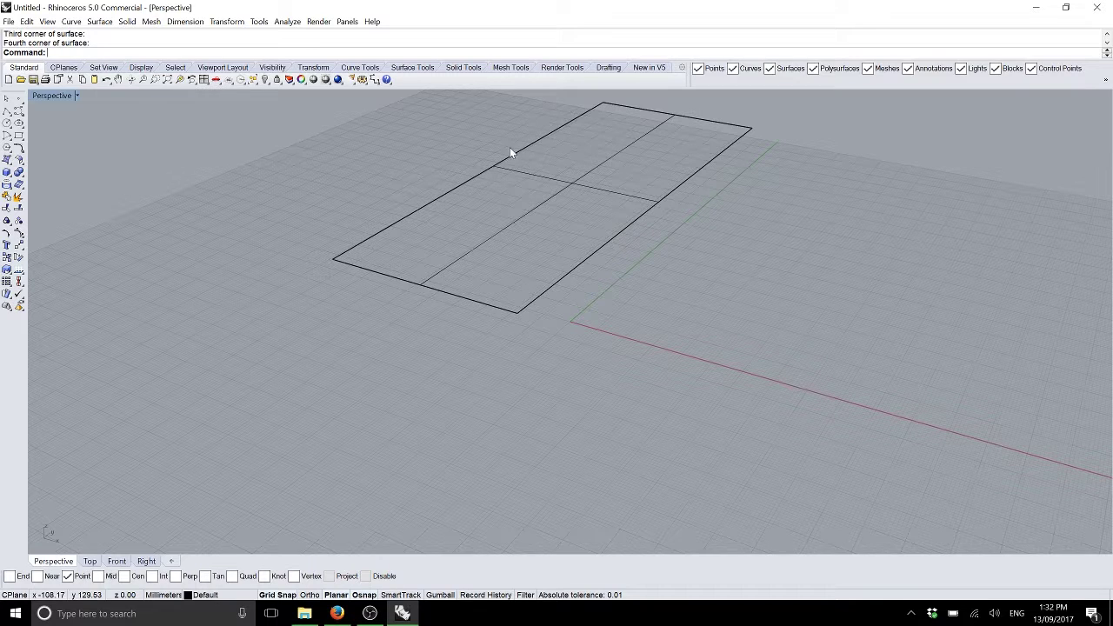
Turn on the surface's control points and raise two diagonally opposite corners together to twist the surface
{"action": "right_click_drag", "start_coordinate": [472, 215], "coordinate": [528, 248]}
{"action": "left_click", "coordinate": [529, 249]}
{"action": "left_click", "coordinate": [18, 233]}
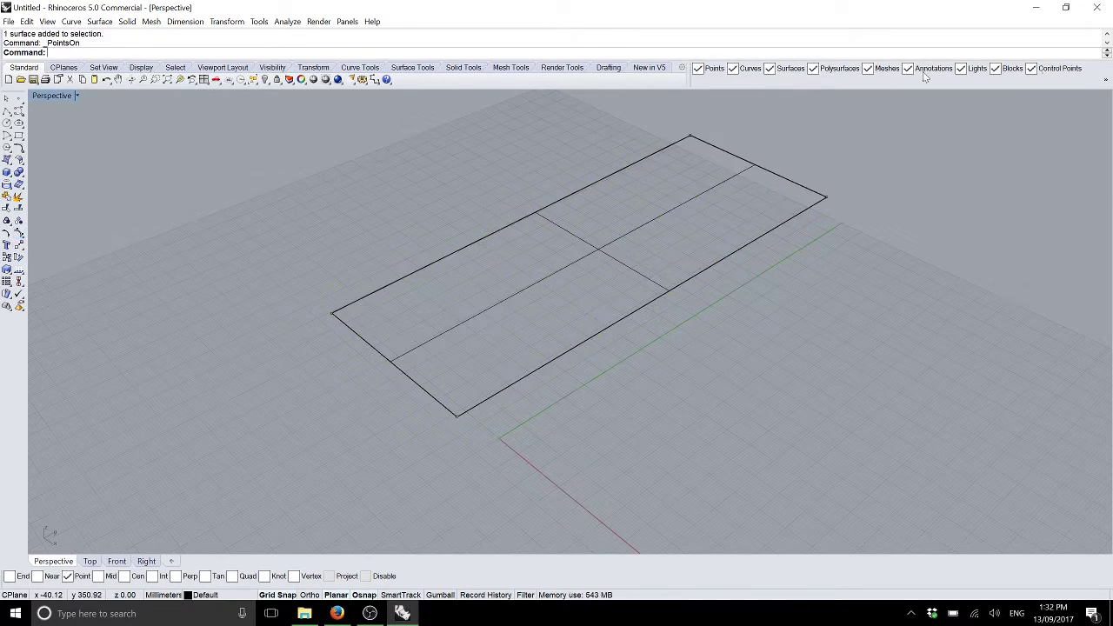
{"action": "left_click", "coordinate": [681, 165]}
{"action": "left_click", "coordinate": [444, 457], "text": "shift"}
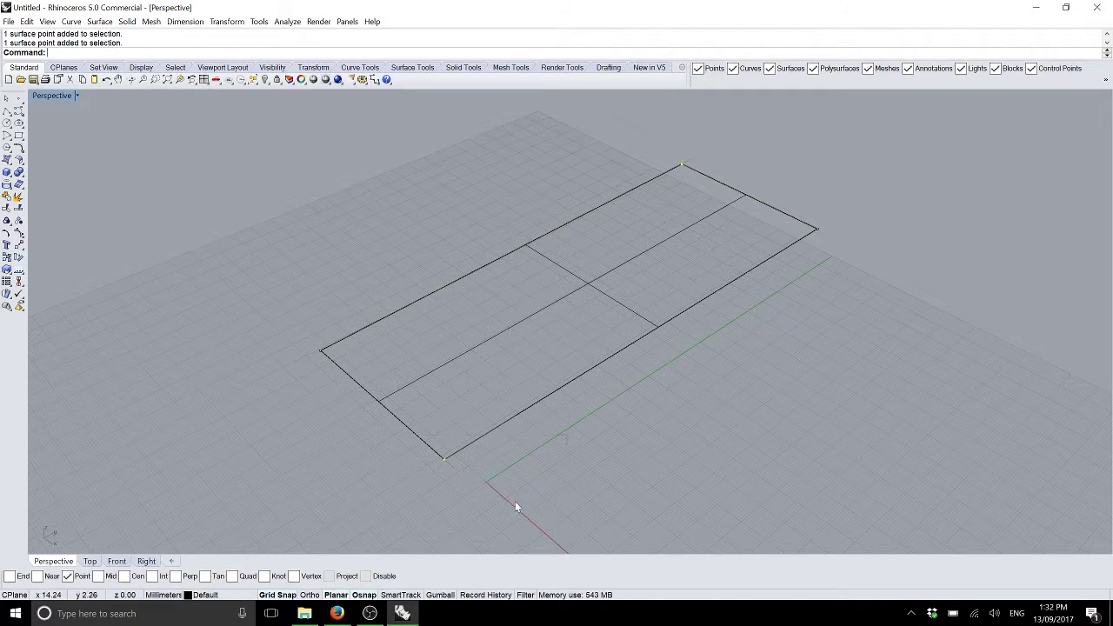
{"action": "left_click_drag", "start_coordinate": [443, 458], "coordinate": [464, 338]}
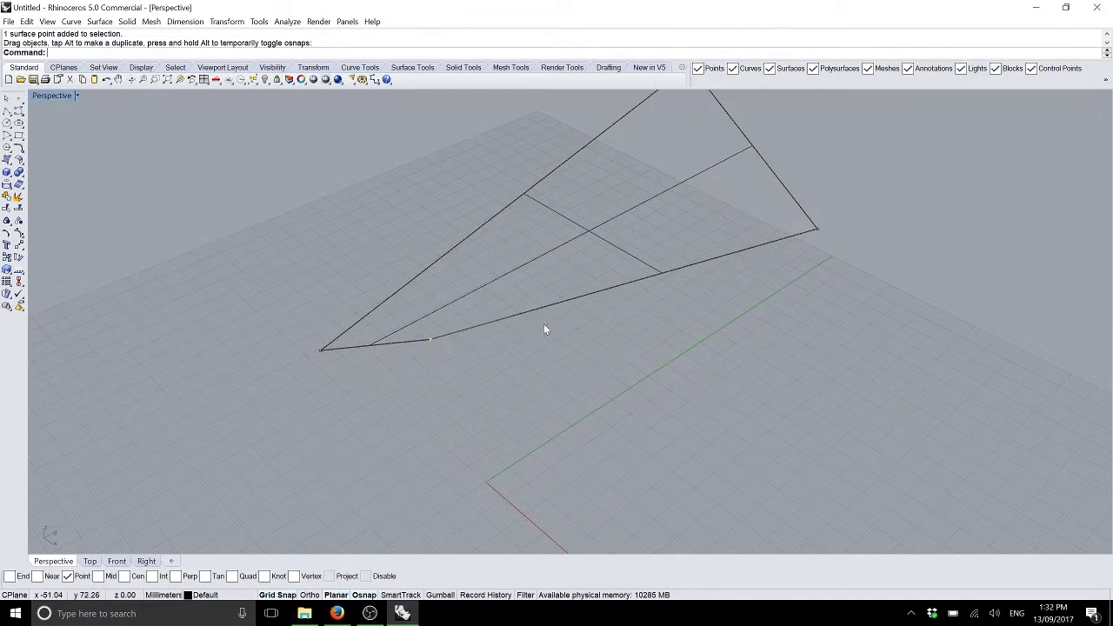
{"action": "right_click_drag", "start_coordinate": [544, 327], "coordinate": [565, 418]}
{"action": "left_click", "coordinate": [566, 408]}
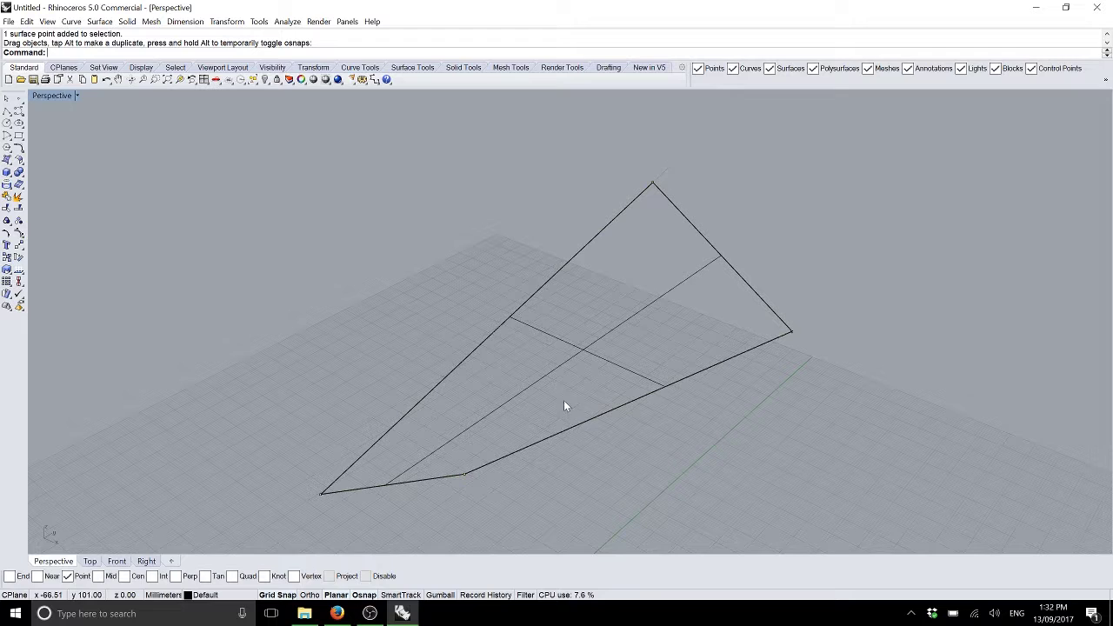
Move the twisted surface away from its drawn position and set the Perspective viewport's display mode to Shaded
{"action": "left_click_drag", "start_coordinate": [542, 312], "coordinate": [244, 128]}
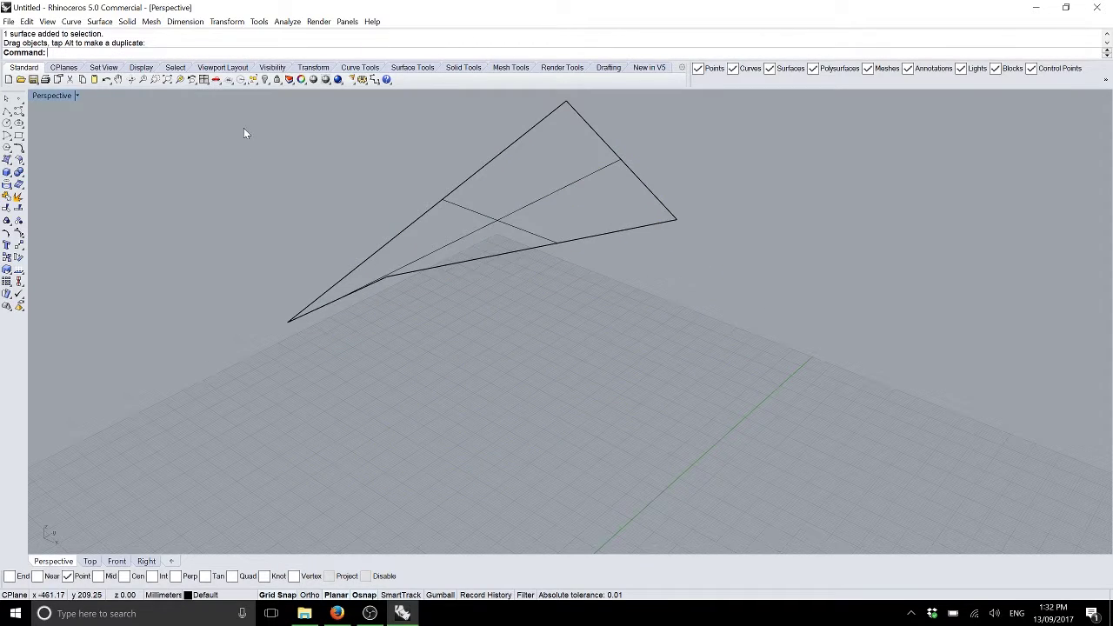
{"action": "left_click", "coordinate": [76, 97]}
{"action": "left_click", "coordinate": [65, 139]}
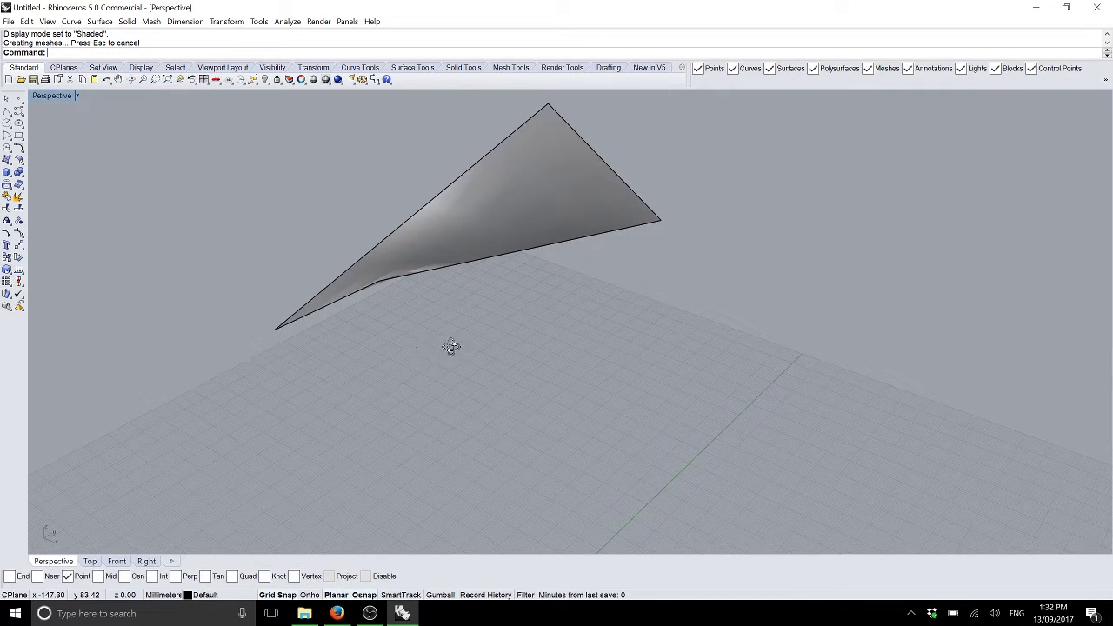
{"action": "right_click_drag", "start_coordinate": [451, 347], "coordinate": [594, 343]}
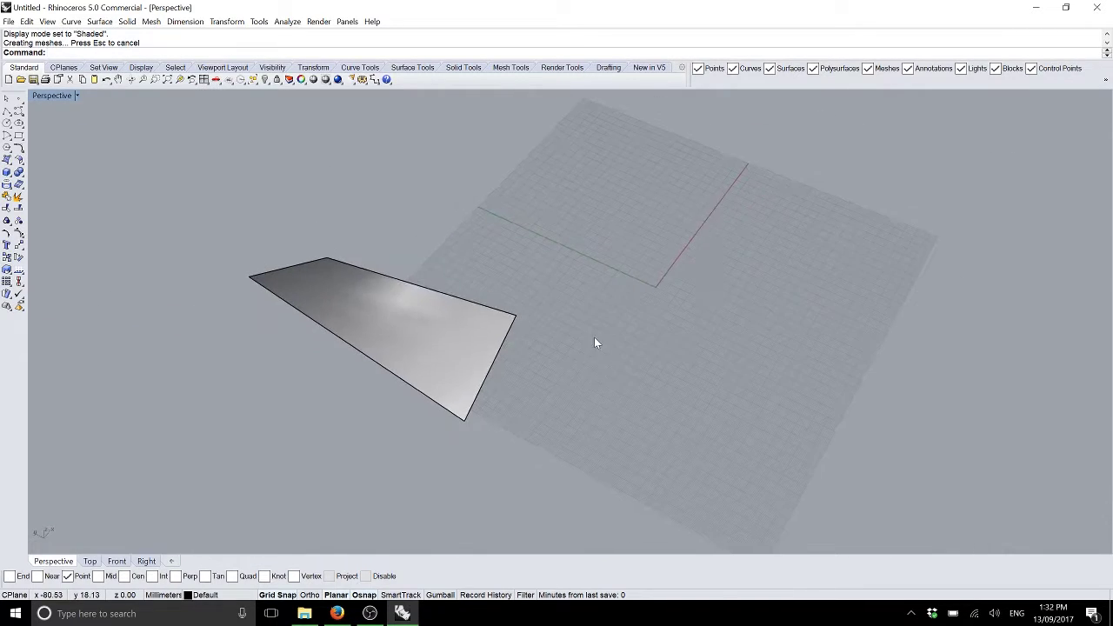
Launch Grasshopper and arrange the Rhino window beside it with the twisted surface in view
{"action": "type", "text": "Grasshopper"}
{"action": "key", "text": "Return"}
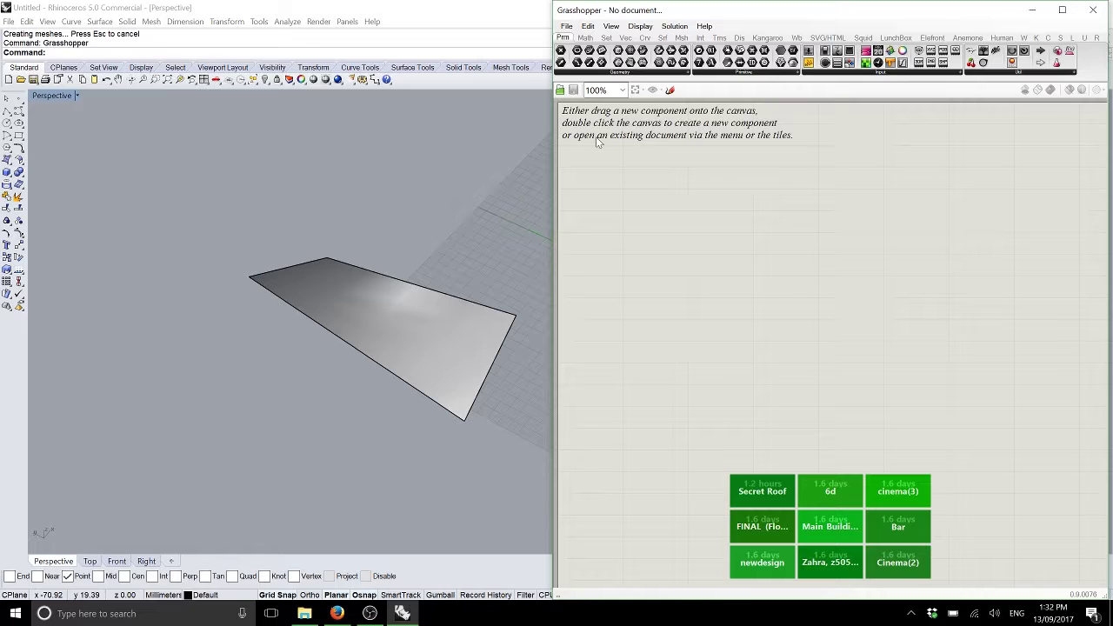
{"action": "left_click", "coordinate": [440, 195]}
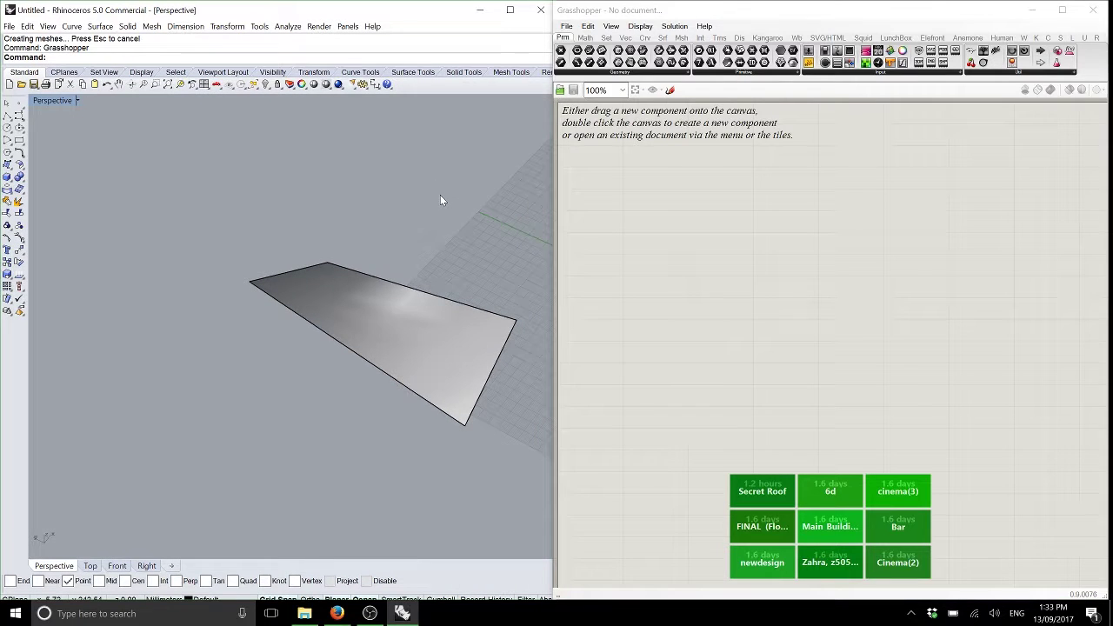
{"action": "key", "text": "super+Left"}
{"action": "left_click", "coordinate": [510, 289]}
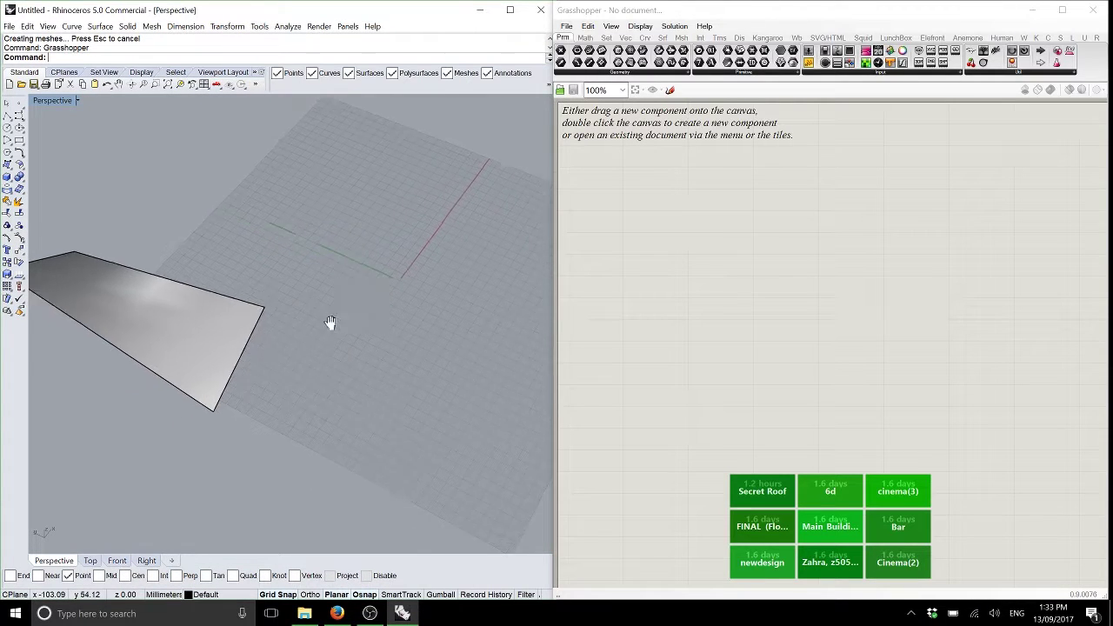
{"action": "mouse_move", "coordinate": [330, 321]}
{"action": "right_mouse_down"}
{"action": "mouse_move", "coordinate": [391, 266]}
{"action": "mouse_move", "coordinate": [317, 326]}
{"action": "mouse_move", "coordinate": [334, 249]}
{"action": "mouse_move", "coordinate": [533, 122]}
{"action": "right_mouse_up"}
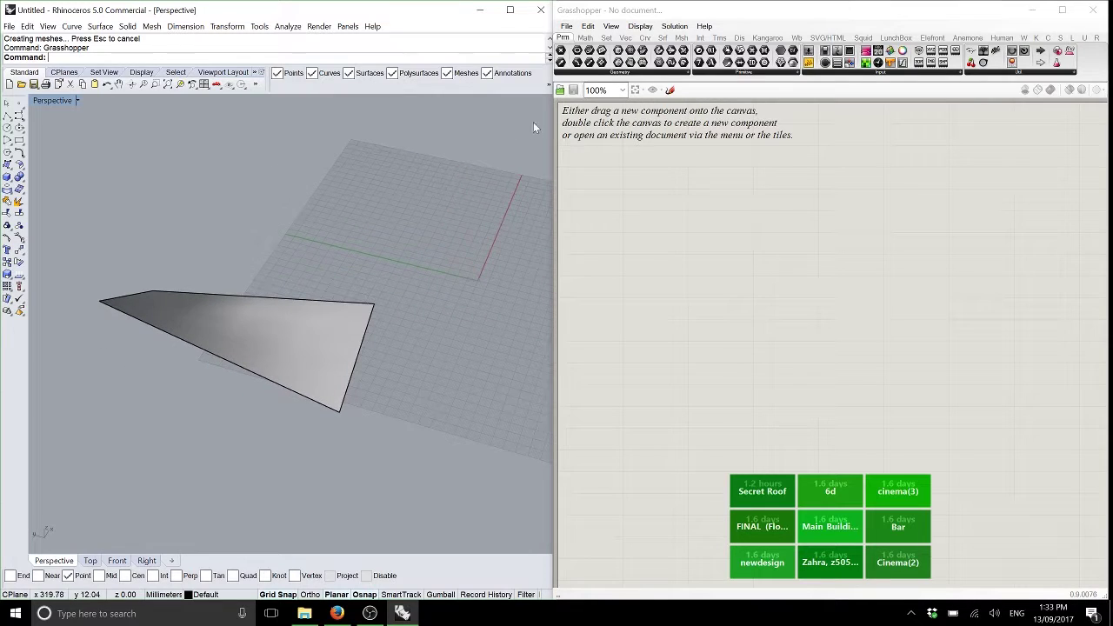
Add a Geometry parameter to a new Grasshopper canvas
{"action": "left_click", "coordinate": [615, 139]}
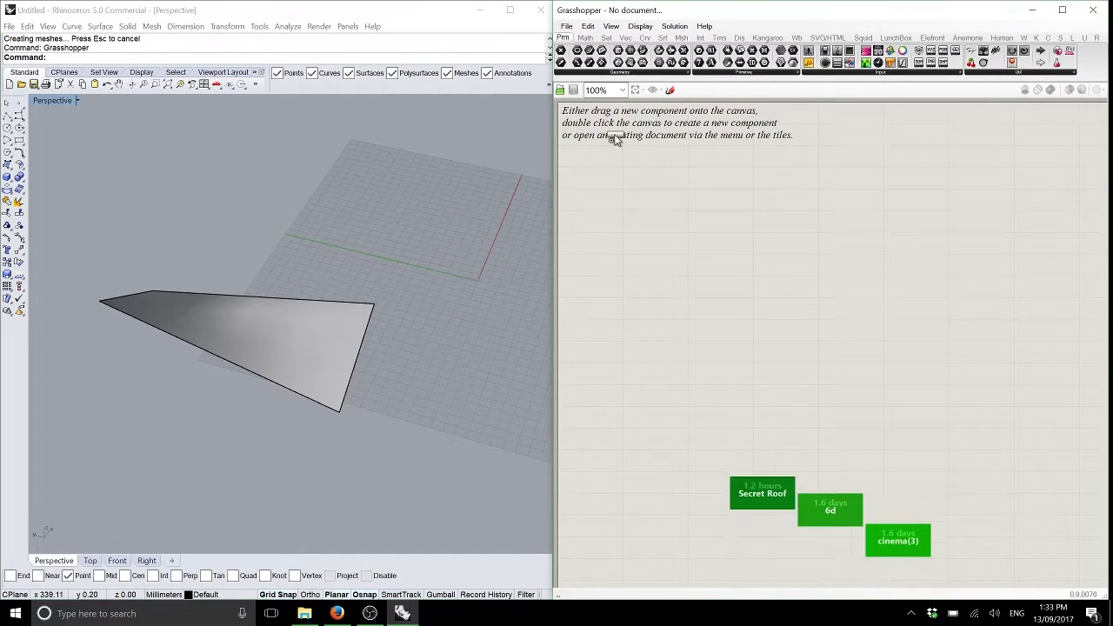
{"action": "left_click_drag", "start_coordinate": [656, 62], "coordinate": [591, 209]}
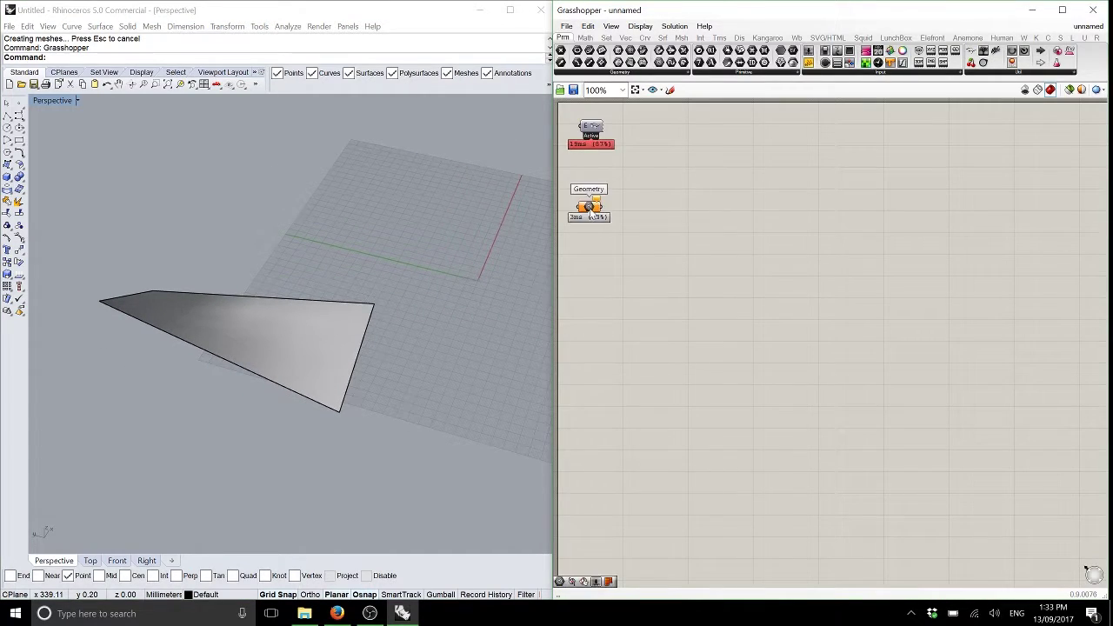
Reference the twisted Rhino surface in the Geometry parameter
{"action": "right_click", "coordinate": [590, 208]}
{"action": "left_click", "coordinate": [651, 358]}
{"action": "left_click", "coordinate": [210, 338]}
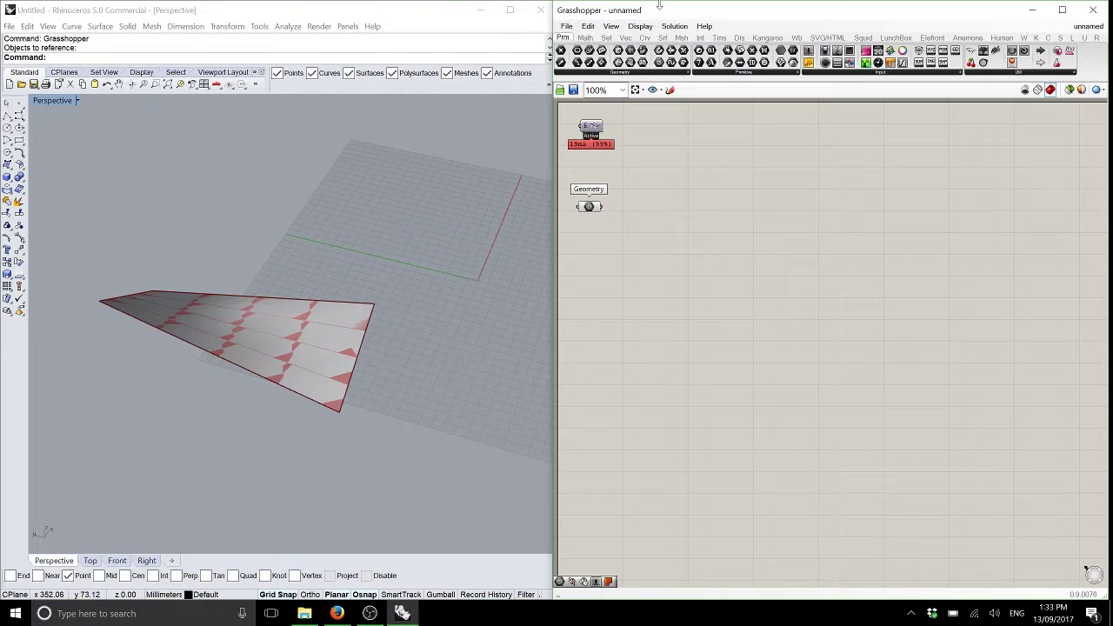
Add a Dimensions component from the surface analysis tools and feed the Geometry parameter into its S input
{"action": "left_click", "coordinate": [663, 38]}
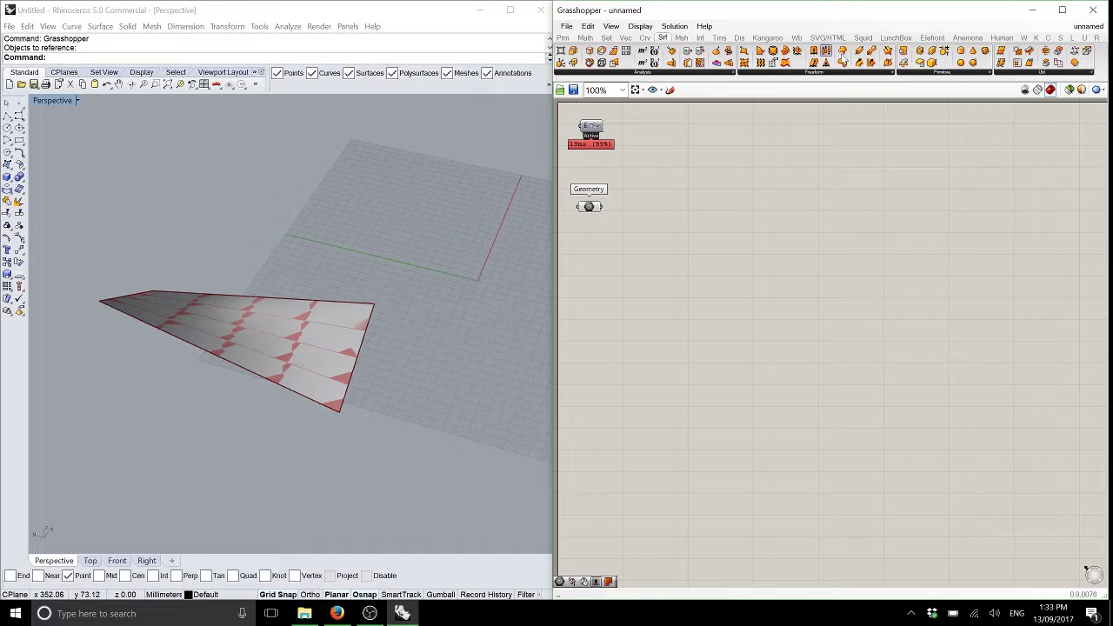
{"action": "left_click", "coordinate": [634, 74]}
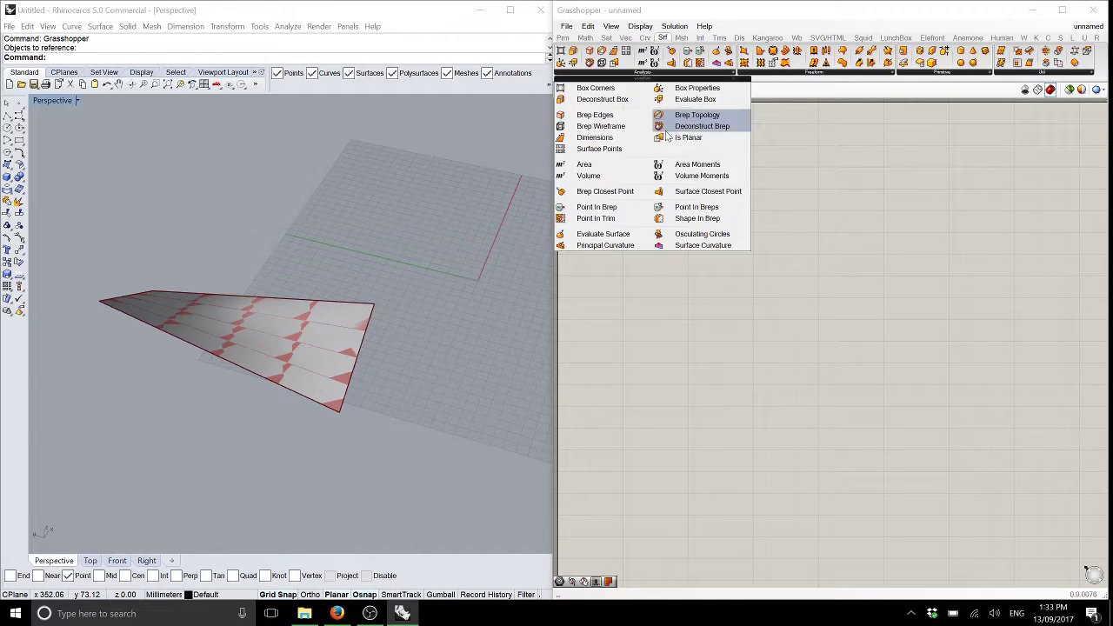
{"action": "left_click", "coordinate": [596, 142]}
{"action": "left_click", "coordinate": [639, 212]}
{"action": "scroll", "coordinate": [605, 195], "scroll_direction": "up", "scroll_amount": 3}
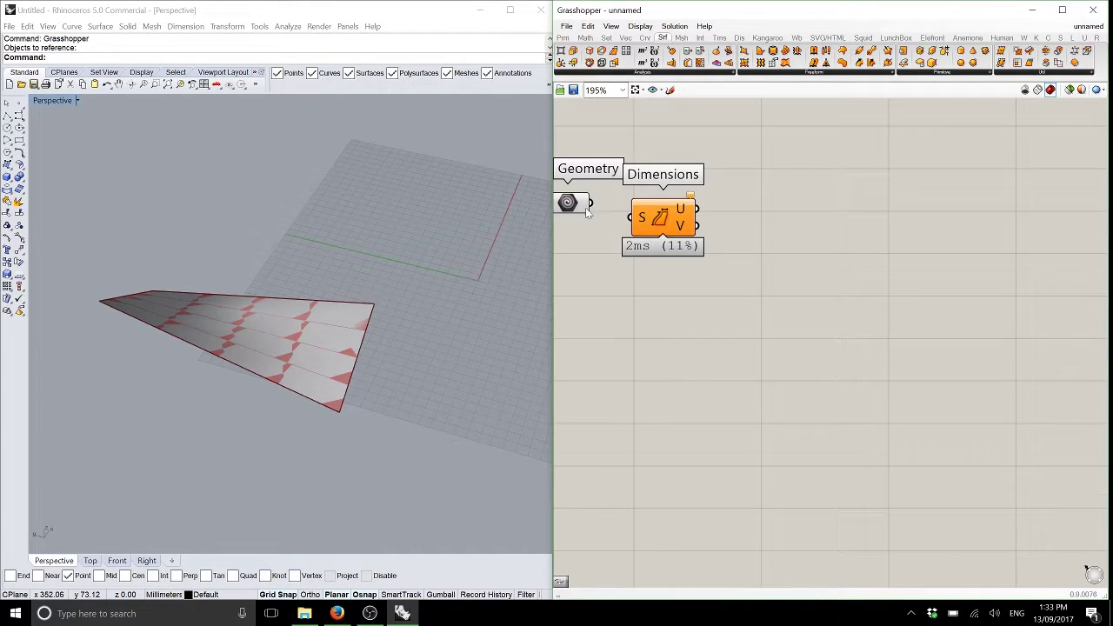
{"action": "left_click_drag", "start_coordinate": [592, 202], "coordinate": [624, 200]}
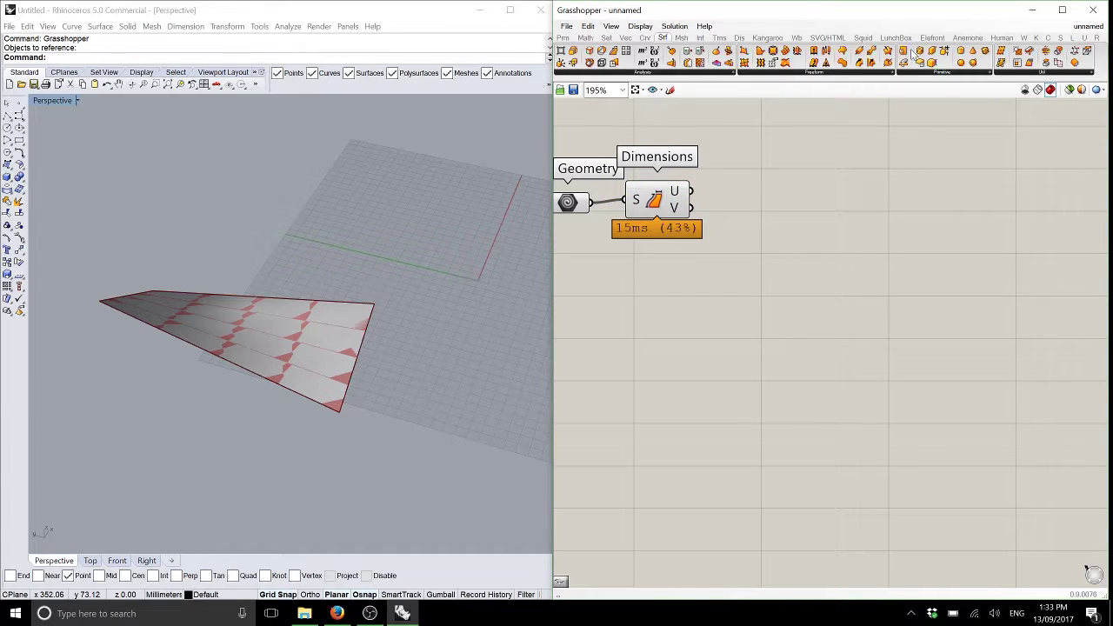
Add a Plane Surface component and connect the Dimensions outputs U to X and V to Y
{"action": "left_click_drag", "start_coordinate": [904, 59], "coordinate": [821, 265]}
{"action": "left_click_drag", "start_coordinate": [692, 192], "coordinate": [790, 265]}
{"action": "left_click_drag", "start_coordinate": [691, 207], "coordinate": [782, 253]}
{"action": "right_click_drag", "start_coordinate": [216, 234], "coordinate": [303, 225], "text": "shift"}
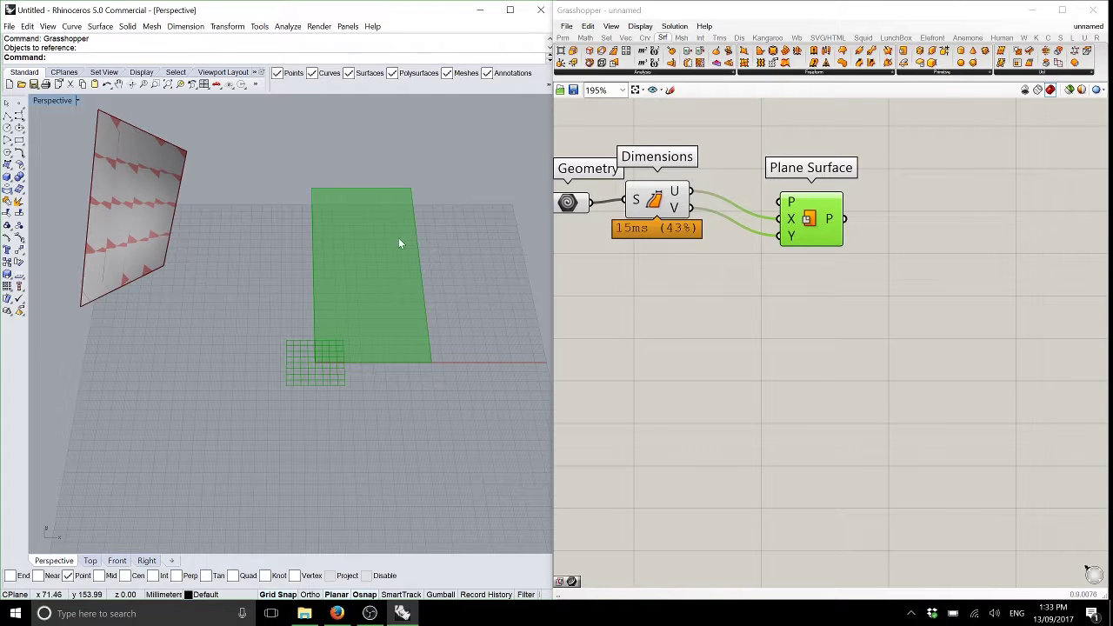
{"action": "right_click_drag", "start_coordinate": [510, 204], "coordinate": [420, 302]}
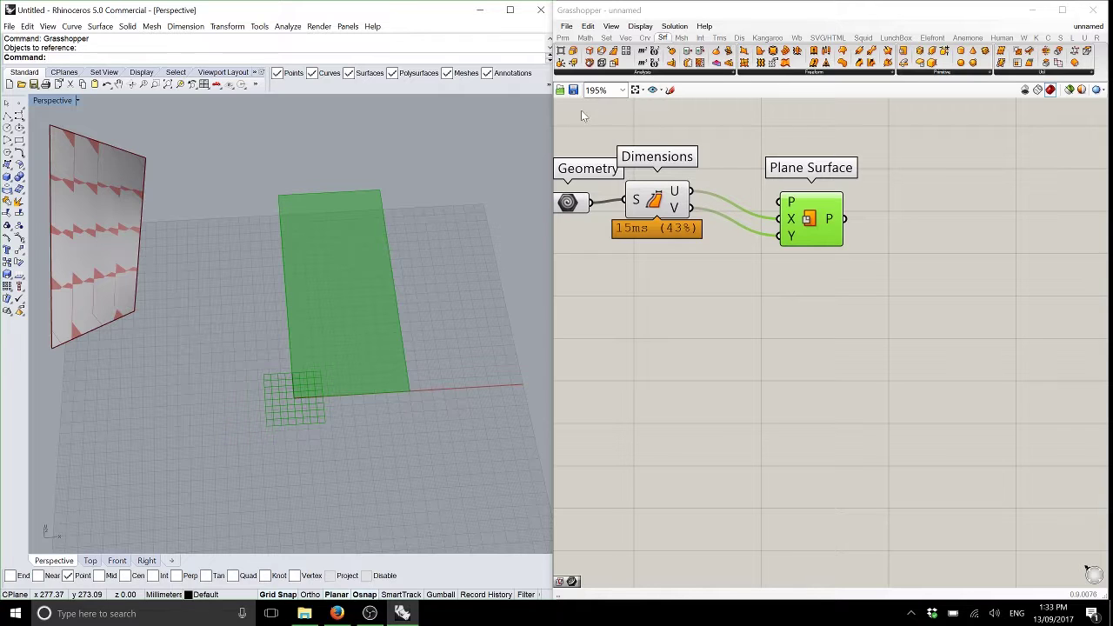
Reposition the Dimensions and Plane Surface components to line up with the Geometry parameter
{"action": "left_click", "coordinate": [653, 203]}
{"action": "left_click_drag", "start_coordinate": [653, 203], "coordinate": [649, 209]}
{"action": "left_click", "coordinate": [869, 348]}
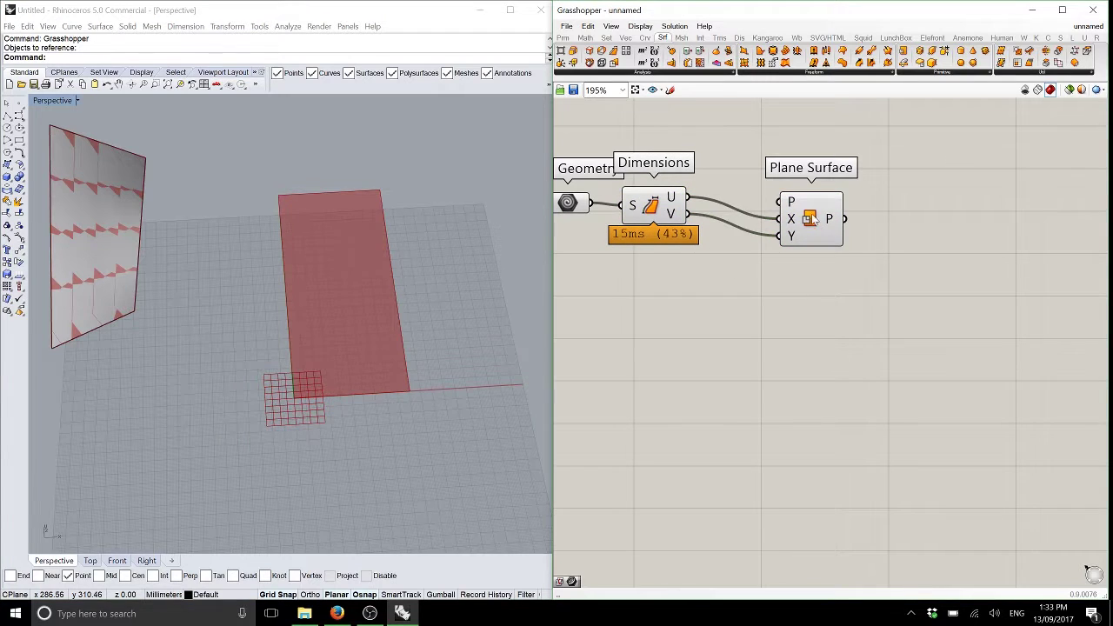
{"action": "left_click_drag", "start_coordinate": [809, 217], "coordinate": [801, 204]}
{"action": "left_click", "coordinate": [869, 348]}
Draw a straight single-segment polyline beside the flat plane surface in Rhino, running roughly parallel to its long edge
{"action": "right_click_drag", "start_coordinate": [482, 287], "coordinate": [413, 342]}
{"action": "scroll", "coordinate": [414, 339], "scroll_direction": "up", "scroll_amount": 2}
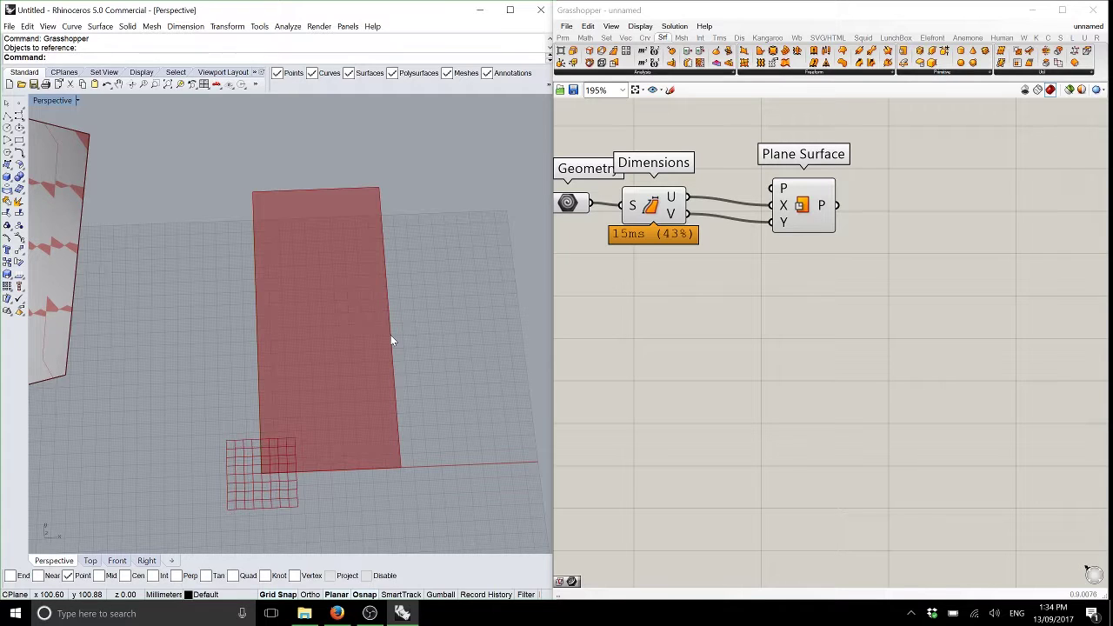
{"action": "right_click_drag", "start_coordinate": [314, 160], "coordinate": [200, 236], "text": "shift"}
{"action": "left_click", "coordinate": [6, 115]}
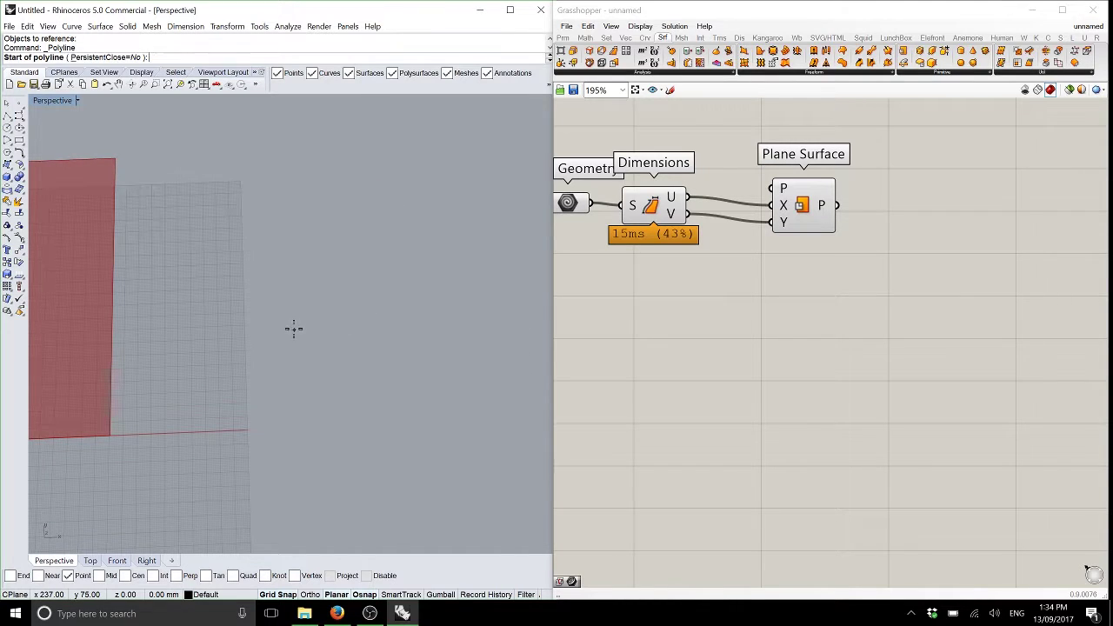
{"action": "left_click", "coordinate": [248, 161]}
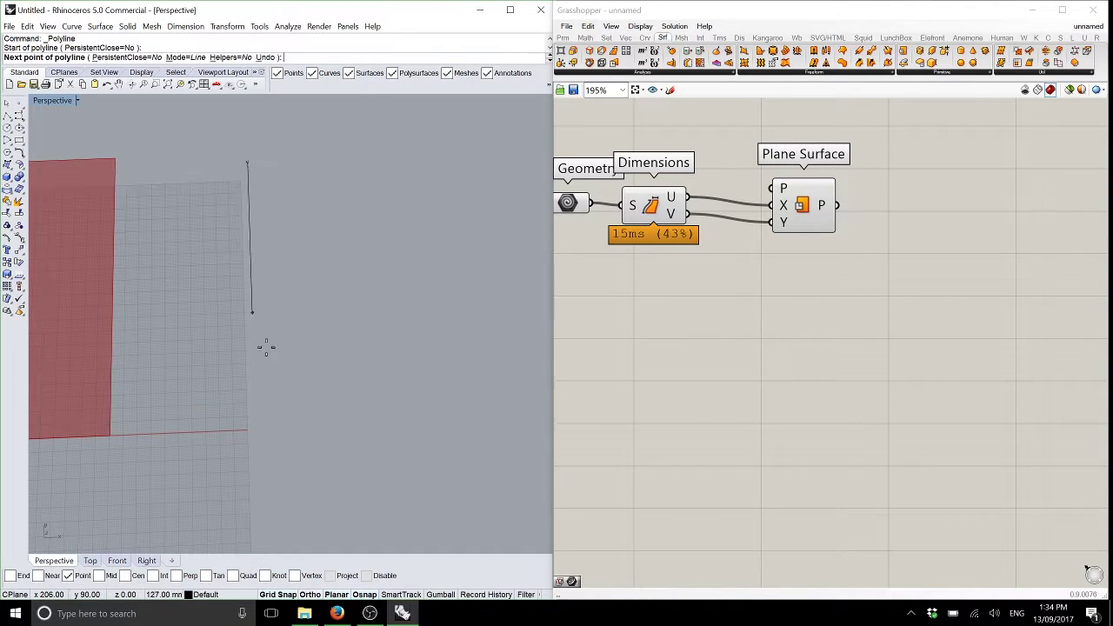
{"action": "left_click", "coordinate": [273, 402]}
{"action": "key", "text": "Return"}
Duplicate the drawn line and move the copy sideways, farther from the flat plane surface
{"action": "left_click", "coordinate": [252, 232]}
{"action": "key", "text": "ctrl+c"}
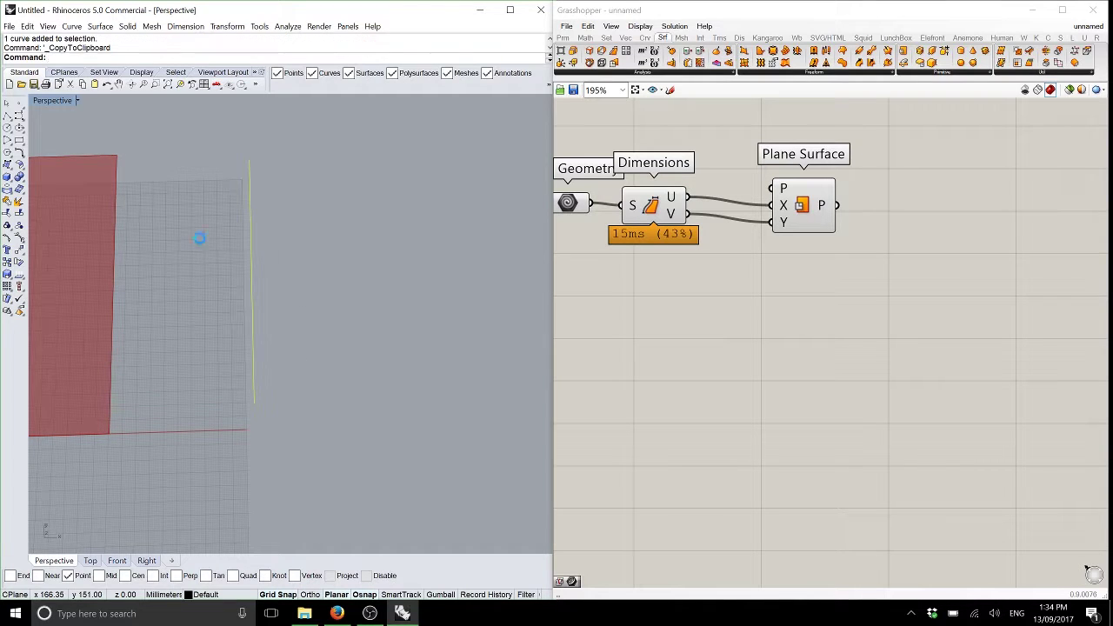
{"action": "key", "text": "ctrl+v"}
{"action": "left_click_drag", "start_coordinate": [254, 276], "coordinate": [360, 261]}
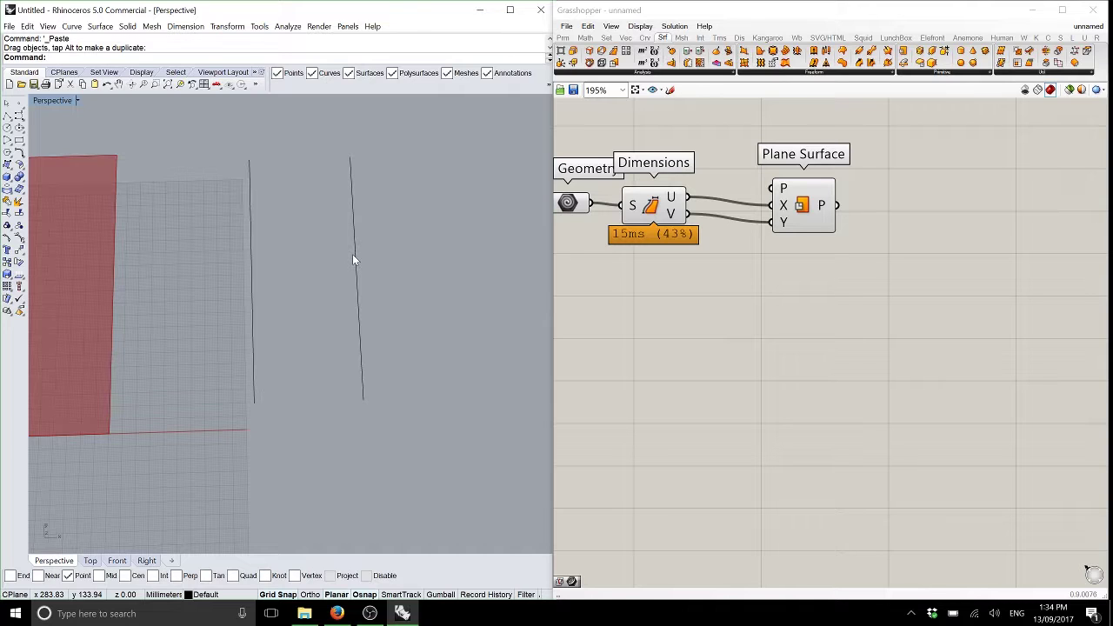
Add a Curve parameter below the Dimensions component and reference both drawn lines in it as multiple curves
{"action": "left_click", "coordinate": [562, 38]}
{"action": "left_click_drag", "start_coordinate": [599, 49], "coordinate": [581, 328]}
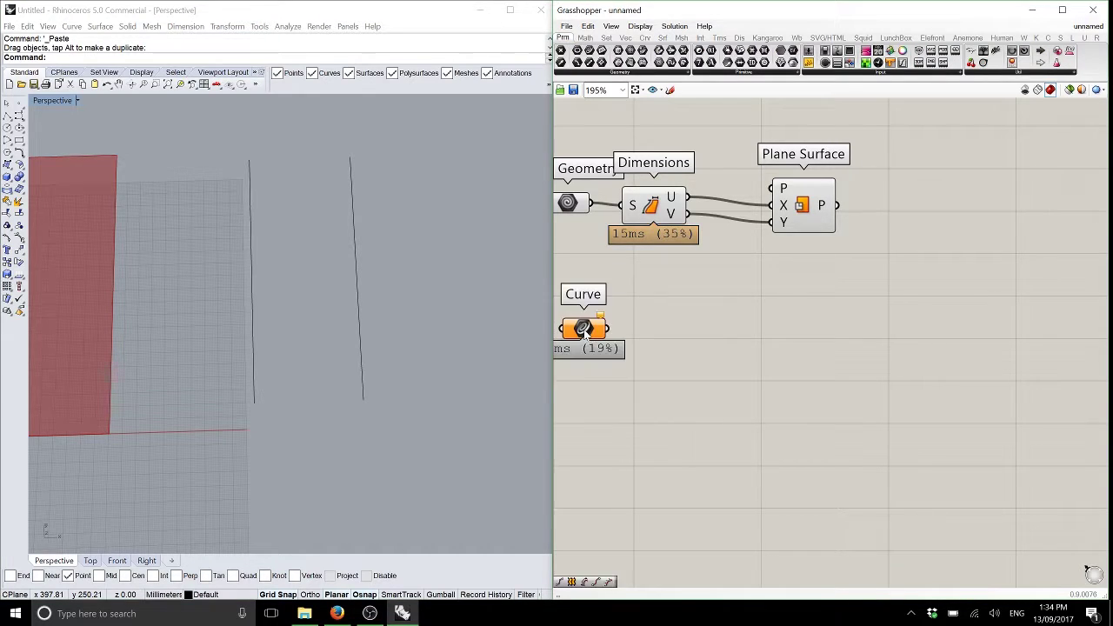
{"action": "right_click_drag", "start_coordinate": [582, 328], "coordinate": [675, 279]}
{"action": "right_click", "coordinate": [669, 280]}
{"action": "left_click", "coordinate": [718, 453]}
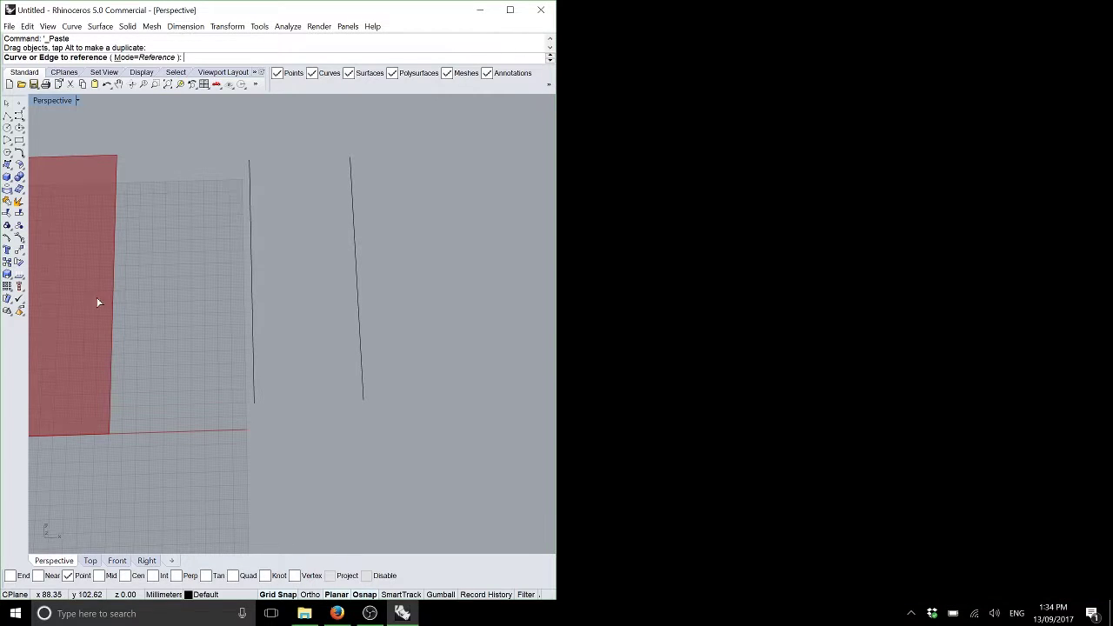
{"action": "left_click", "coordinate": [252, 310]}
{"action": "left_click", "coordinate": [358, 293]}
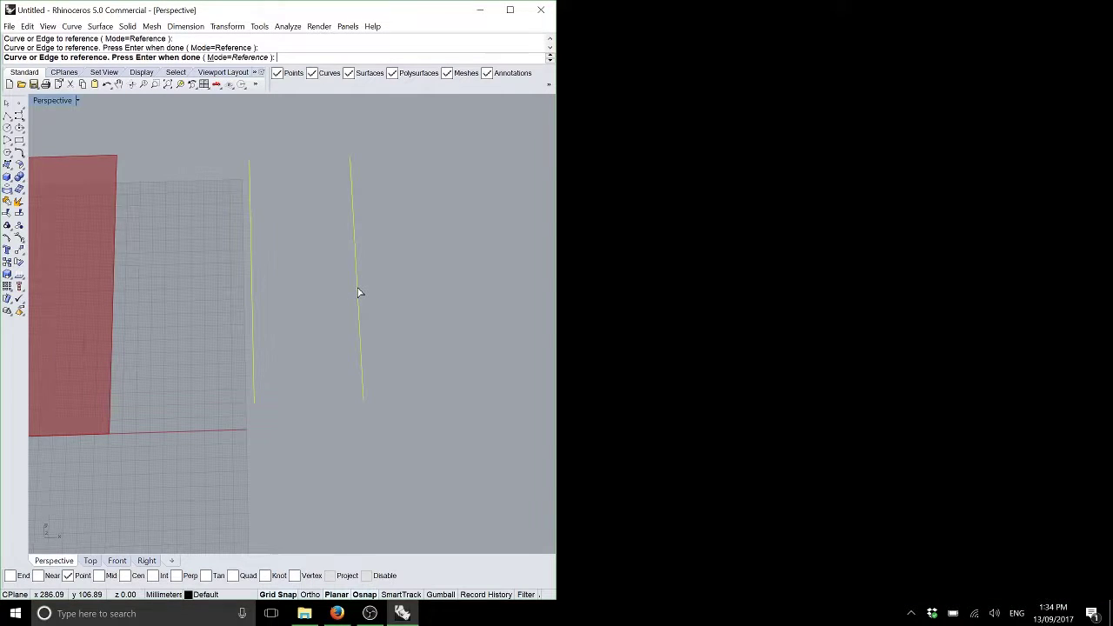
Finish referencing the two lines in the Curve parameter and feed it into a new Divide Curve component
{"action": "key", "text": "Return"}
{"action": "right_click_drag", "start_coordinate": [358, 283], "coordinate": [572, 284]}
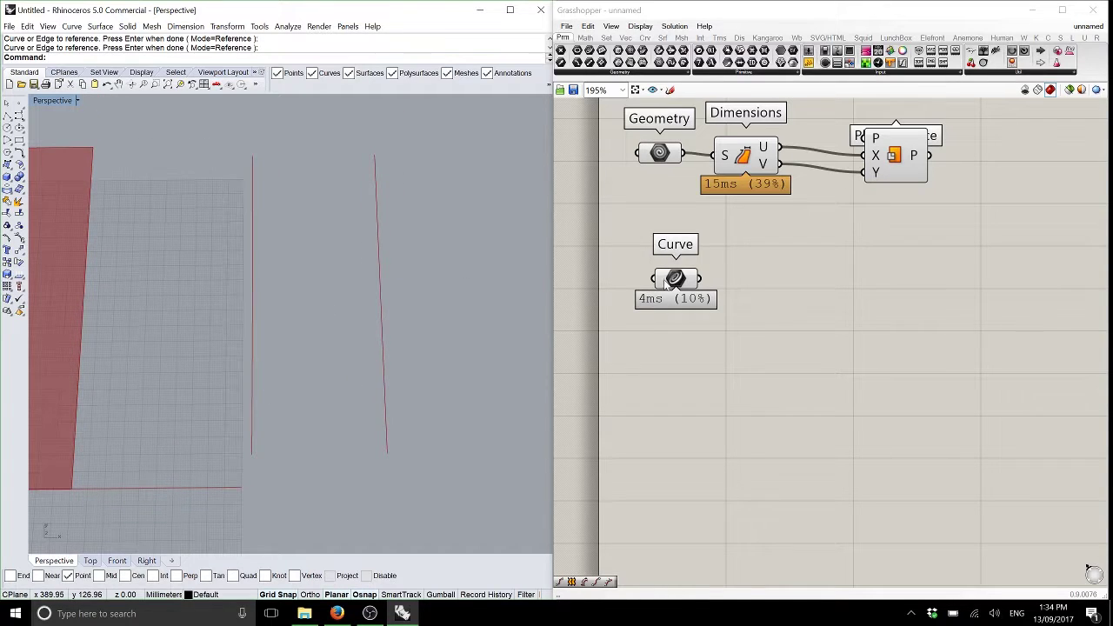
{"action": "right_click_drag", "start_coordinate": [804, 301], "coordinate": [793, 338]}
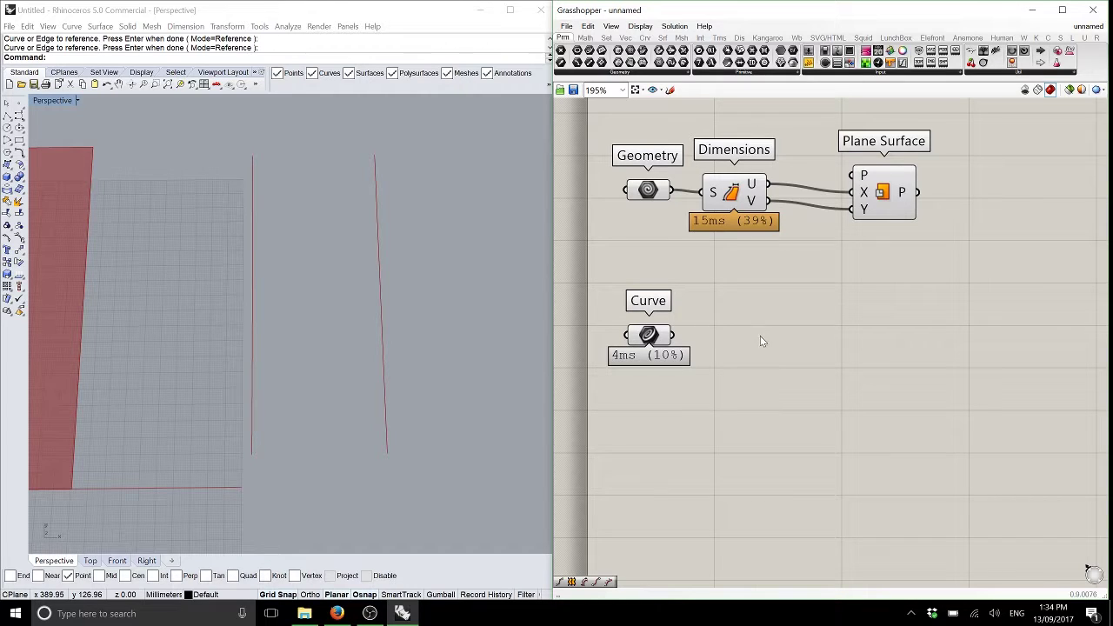
{"action": "left_click", "coordinate": [645, 37]}
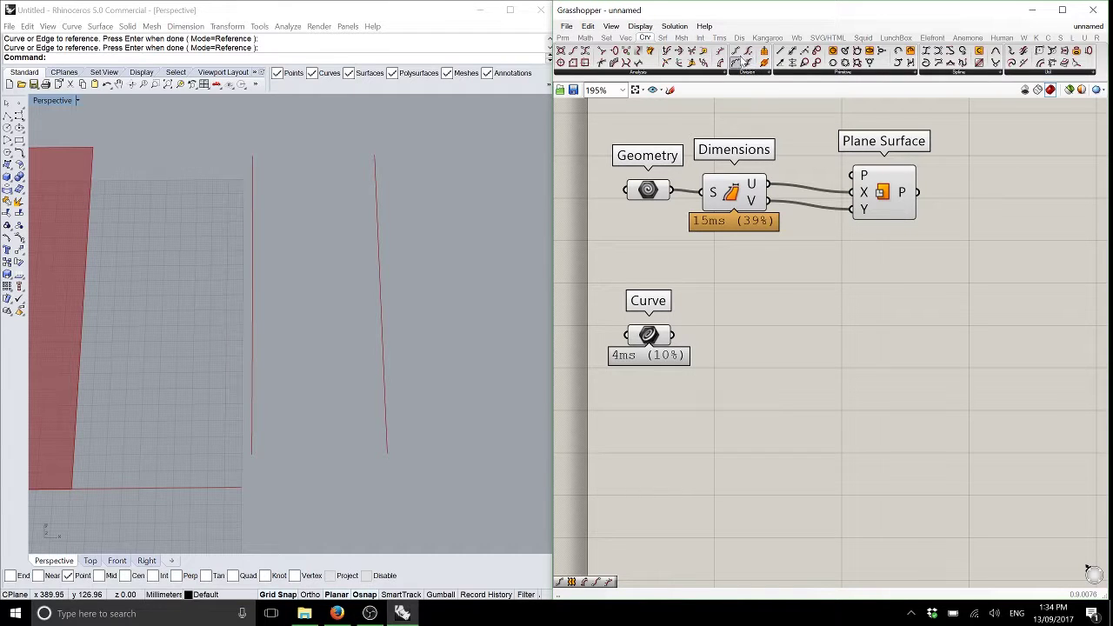
{"action": "left_click_drag", "start_coordinate": [737, 52], "coordinate": [751, 350]}
{"action": "left_click_drag", "start_coordinate": [675, 338], "coordinate": [720, 332]}
{"action": "left_click_drag", "start_coordinate": [766, 361], "coordinate": [768, 372]}
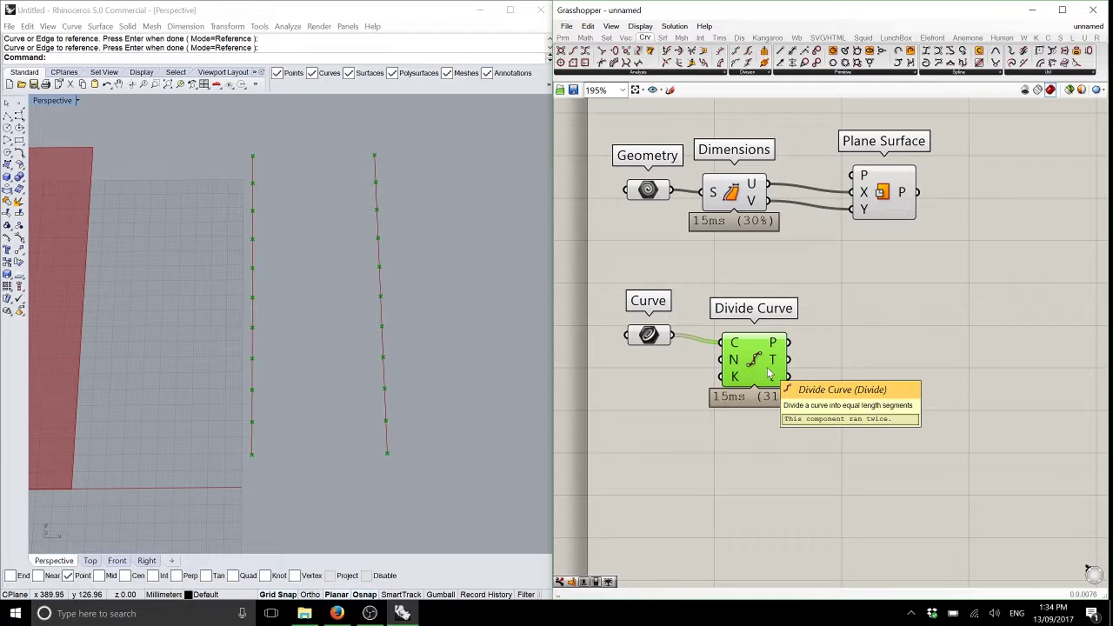
Route the Divide Curve points through a new Flip Matrix component and into the vertex input of a new PolyLine component
{"action": "scroll", "coordinate": [769, 373], "scroll_direction": "up", "scroll_amount": 1}
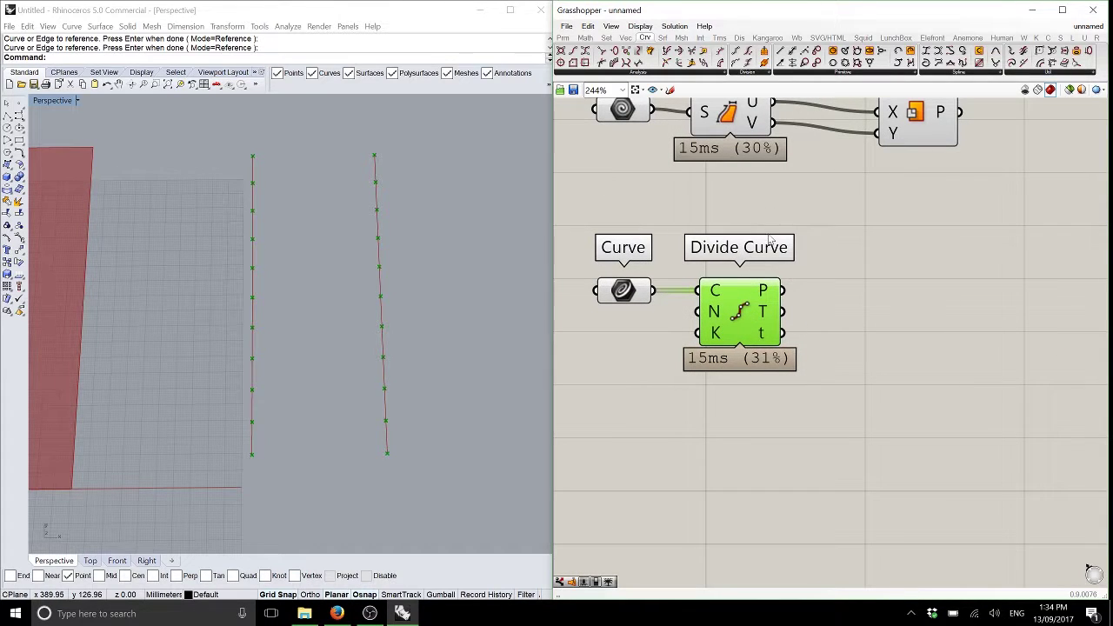
{"action": "left_click", "coordinate": [606, 38]}
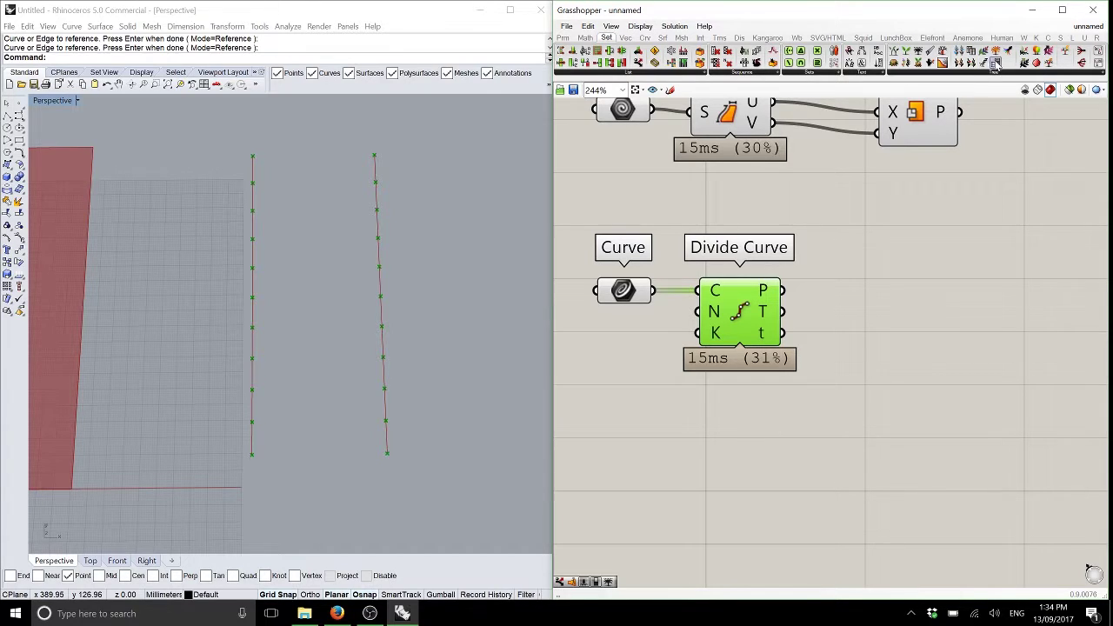
{"action": "left_click_drag", "start_coordinate": [998, 65], "coordinate": [874, 296]}
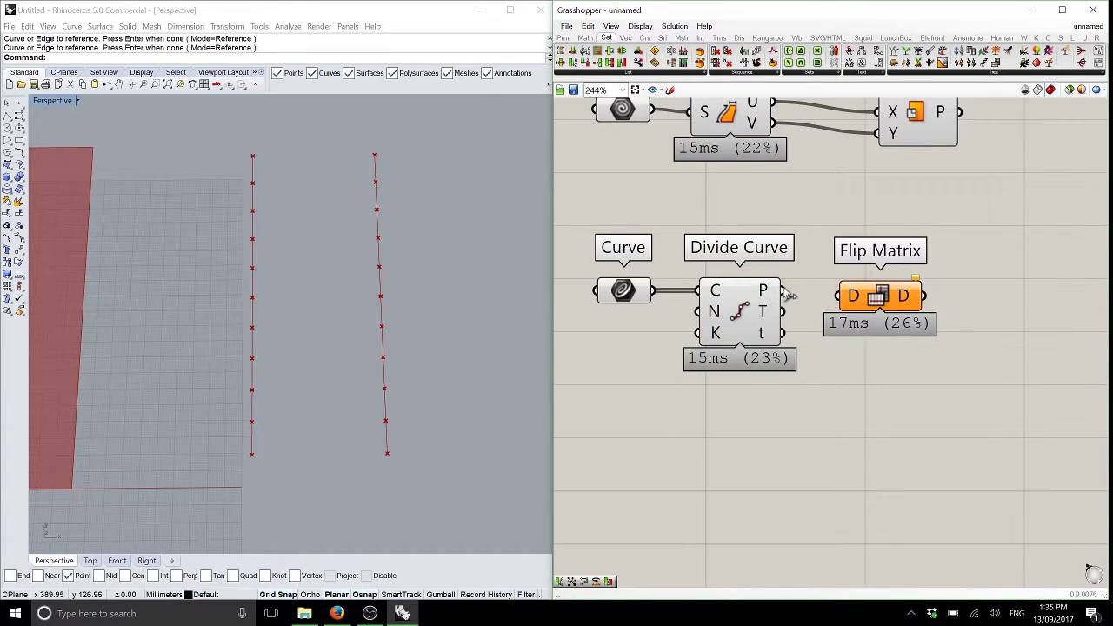
{"action": "left_click_drag", "start_coordinate": [788, 294], "coordinate": [843, 287]}
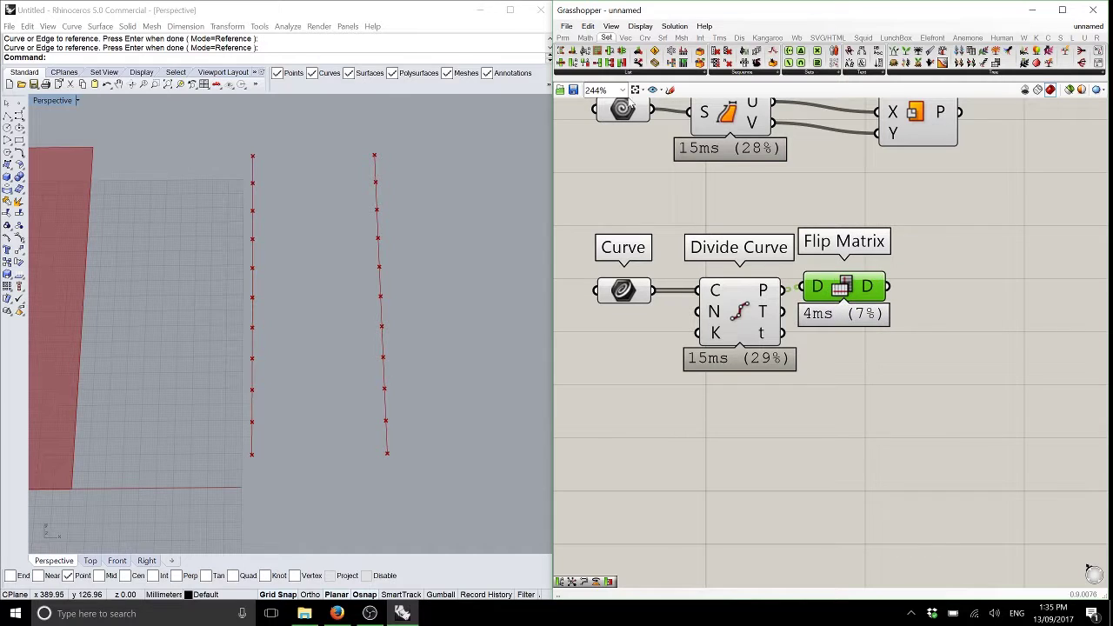
{"action": "left_click", "coordinate": [646, 40]}
{"action": "left_click_drag", "start_coordinate": [941, 63], "coordinate": [989, 309]}
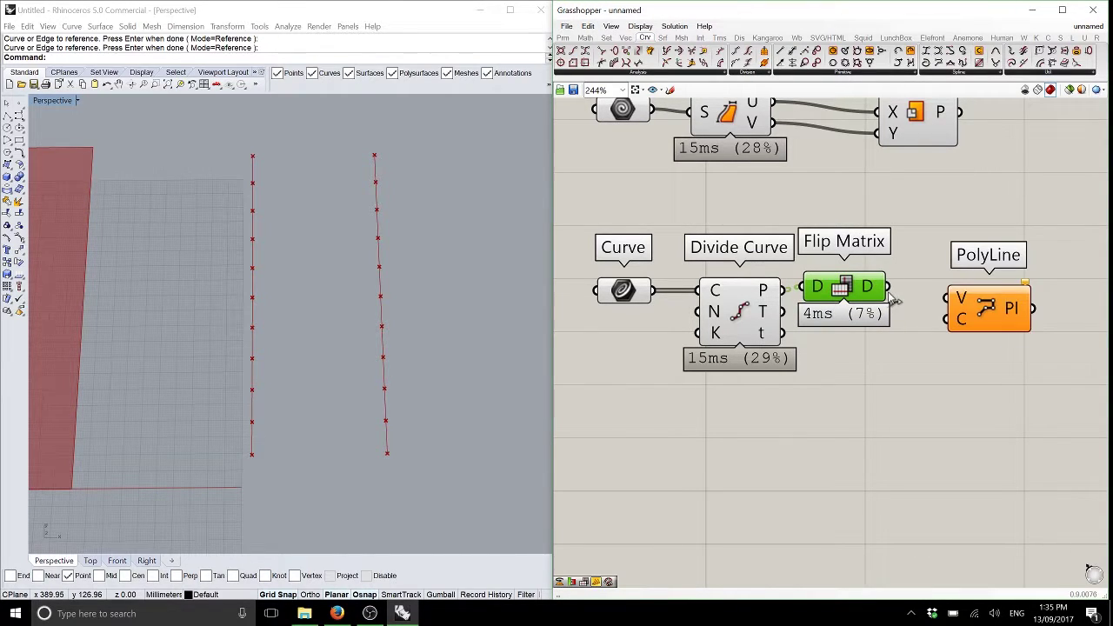
{"action": "left_click_drag", "start_coordinate": [888, 288], "coordinate": [981, 297]}
Duplicate the Divide Curve, Flip Matrix and PolyLine chain, and connect the first PolyLine output to the copied Divide Curve's curve input
{"action": "right_click_drag", "start_coordinate": [882, 328], "coordinate": [767, 347]}
{"action": "left_click", "coordinate": [746, 337]}
{"action": "left_click", "coordinate": [836, 307]}
{"action": "left_click_drag", "start_coordinate": [836, 308], "coordinate": [830, 353]}
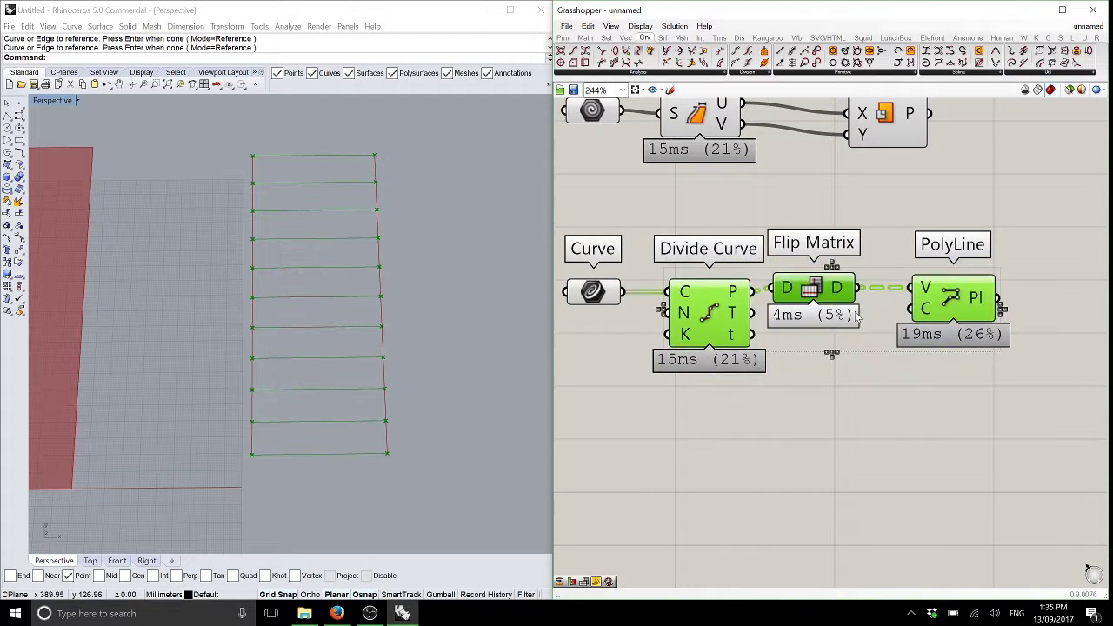
{"action": "right_click_drag", "start_coordinate": [830, 353], "coordinate": [690, 355]}
{"action": "scroll", "coordinate": [693, 348], "scroll_direction": "down", "scroll_amount": 2}
{"action": "left_click_drag", "start_coordinate": [663, 332], "coordinate": [960, 333], "text": "alt"}
{"action": "left_click_drag", "start_coordinate": [824, 304], "coordinate": [867, 301]}
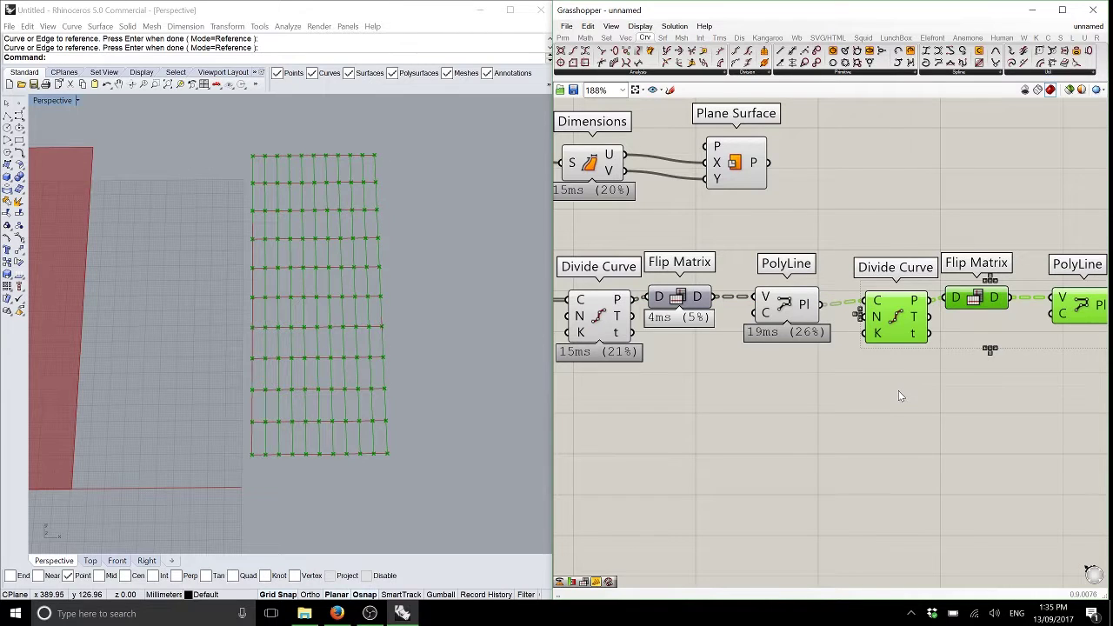
{"action": "left_click", "coordinate": [899, 393]}
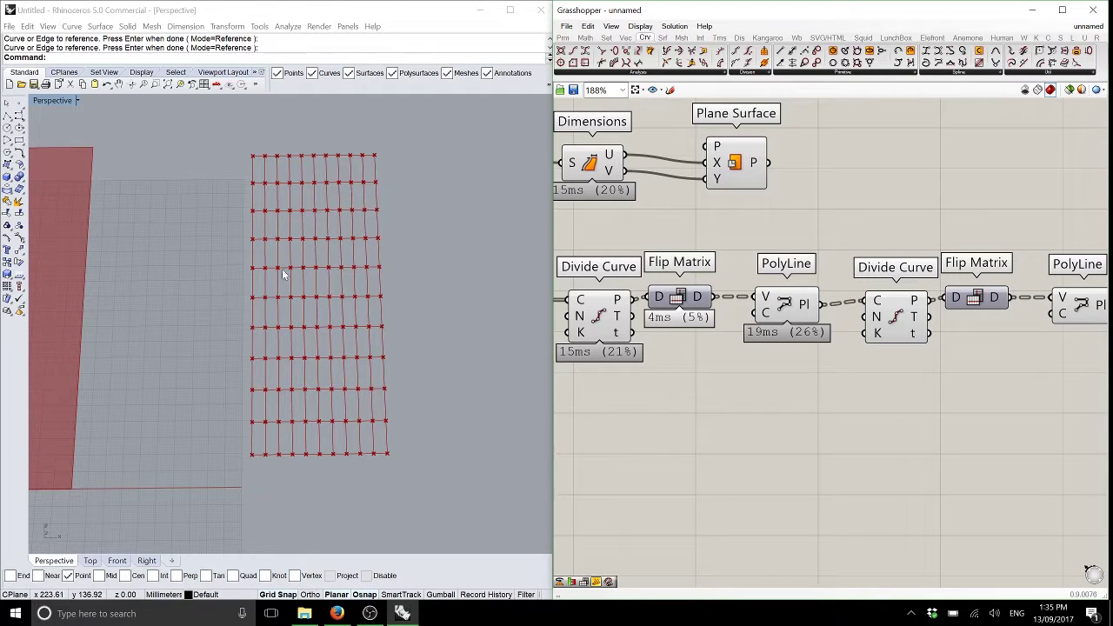
Turn on the slanted line's control points, move its lower endpoint outward away from the other line, and undo the move
{"action": "left_click", "coordinate": [379, 234]}
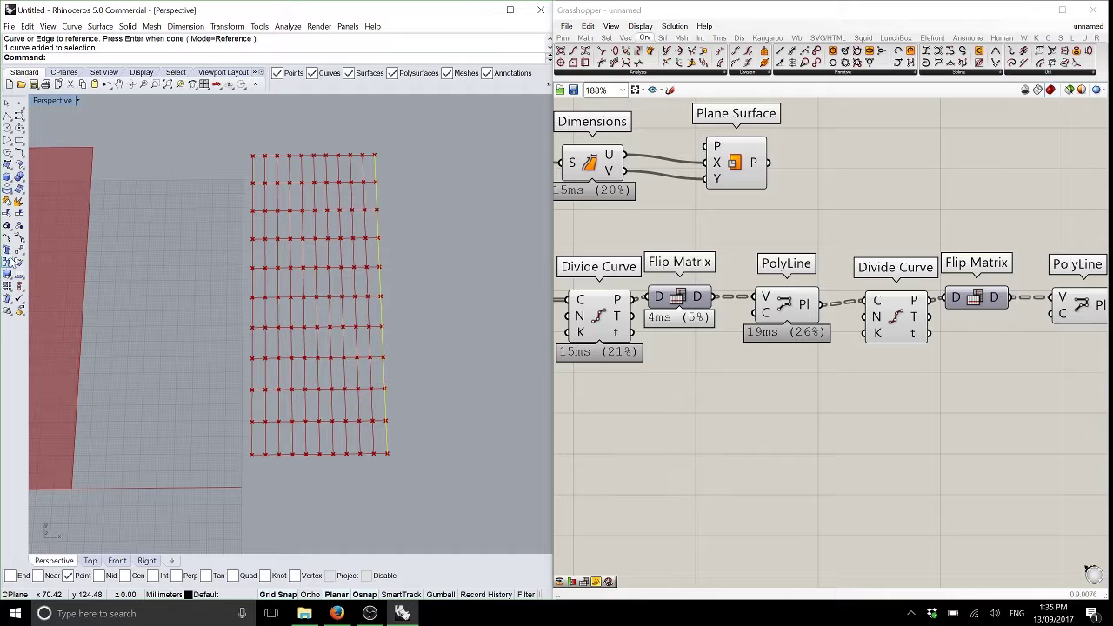
{"action": "left_click", "coordinate": [19, 239]}
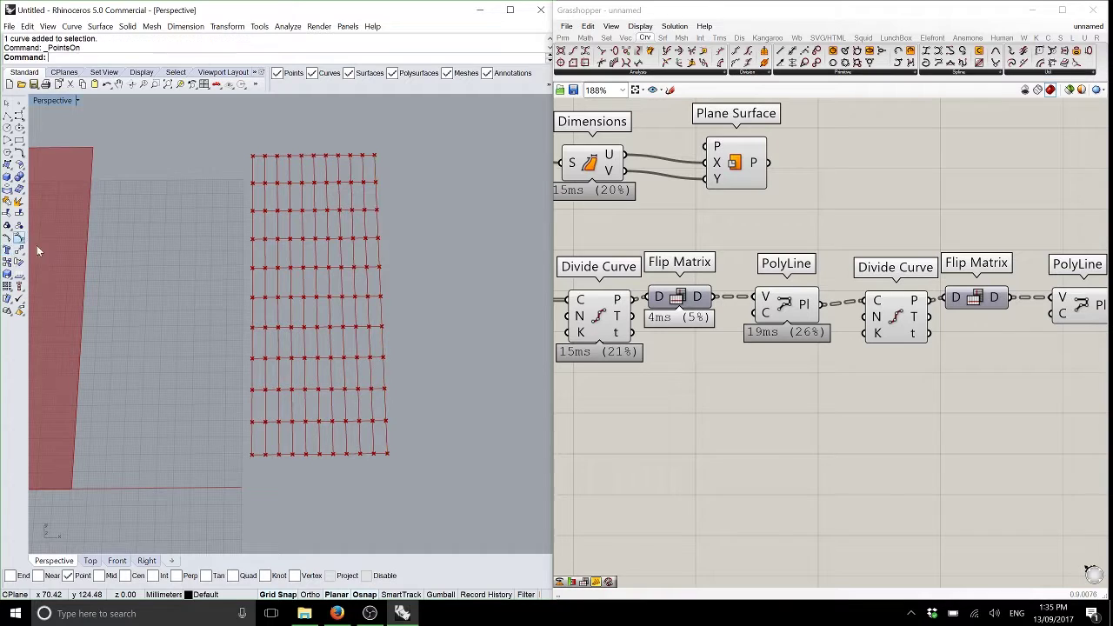
{"action": "left_click", "coordinate": [388, 453]}
{"action": "left_click_drag", "start_coordinate": [388, 453], "coordinate": [486, 444]}
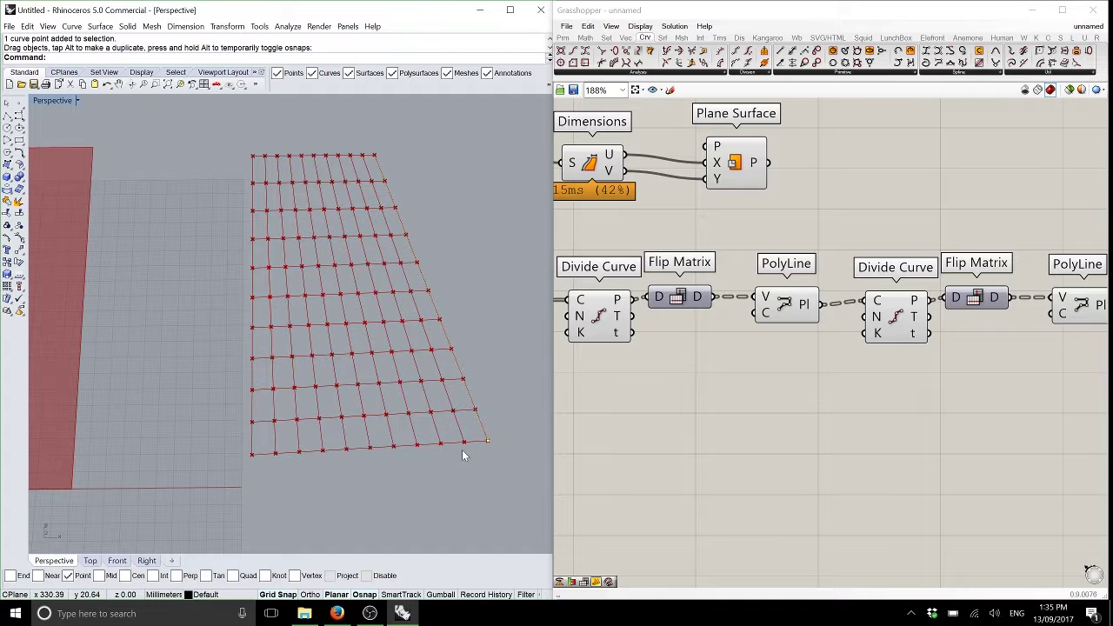
{"action": "key", "text": "ctrl+z"}
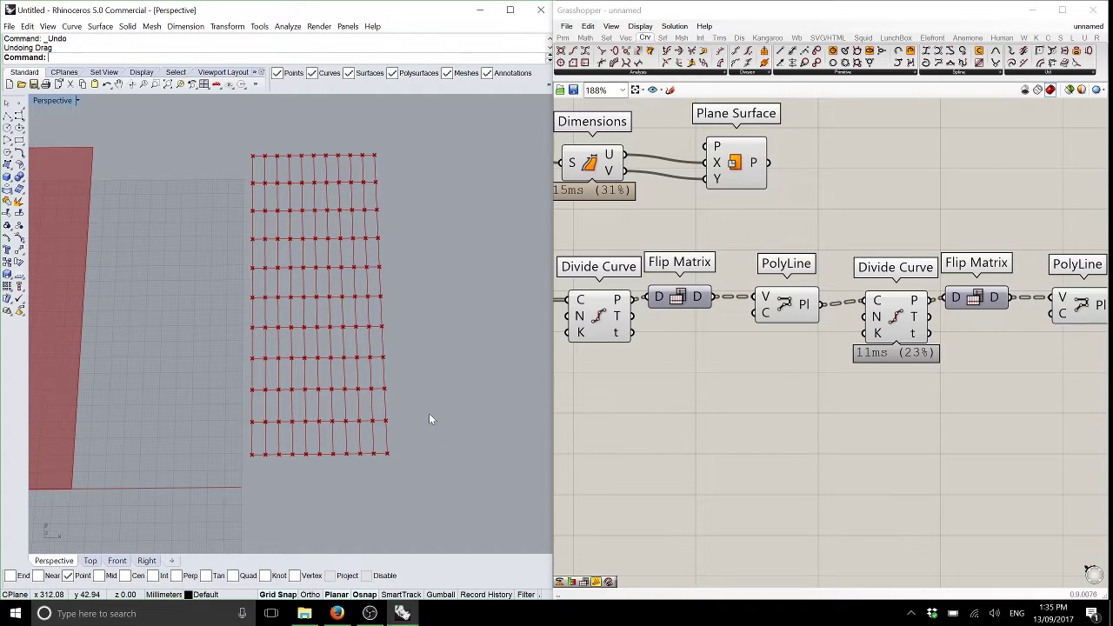
Delete all Flip Matrix and PolyLine components and the second Divide Curve, keeping only the first Curve and Divide Curve pair
{"action": "right_click_drag", "start_coordinate": [875, 335], "coordinate": [769, 386]}
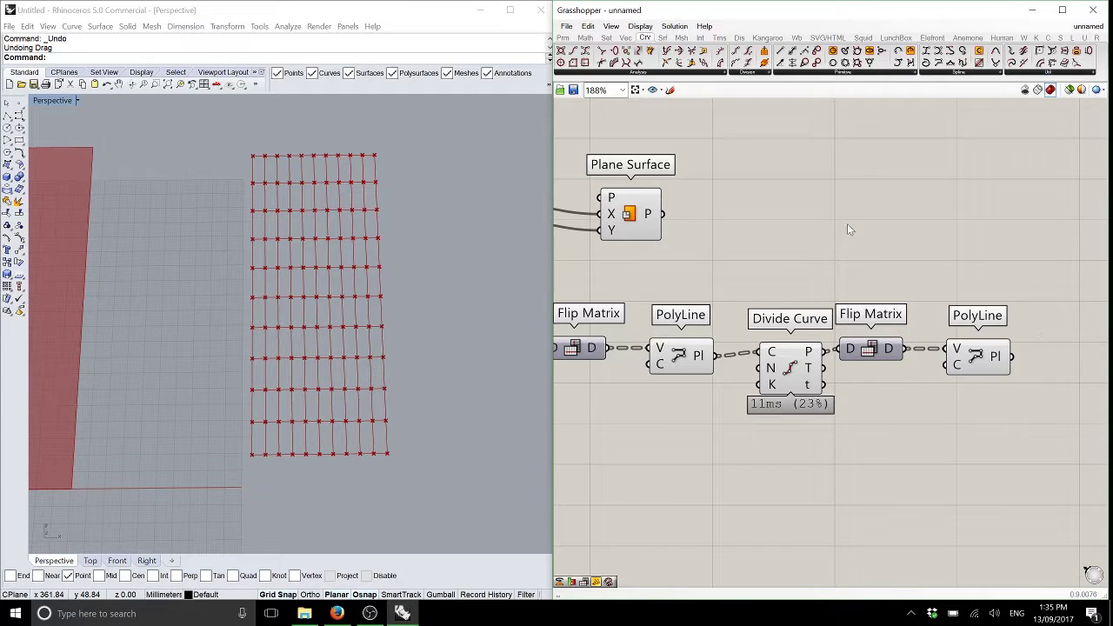
{"action": "left_click_drag", "start_coordinate": [1021, 444], "coordinate": [594, 319]}
{"action": "key", "text": "Delete"}
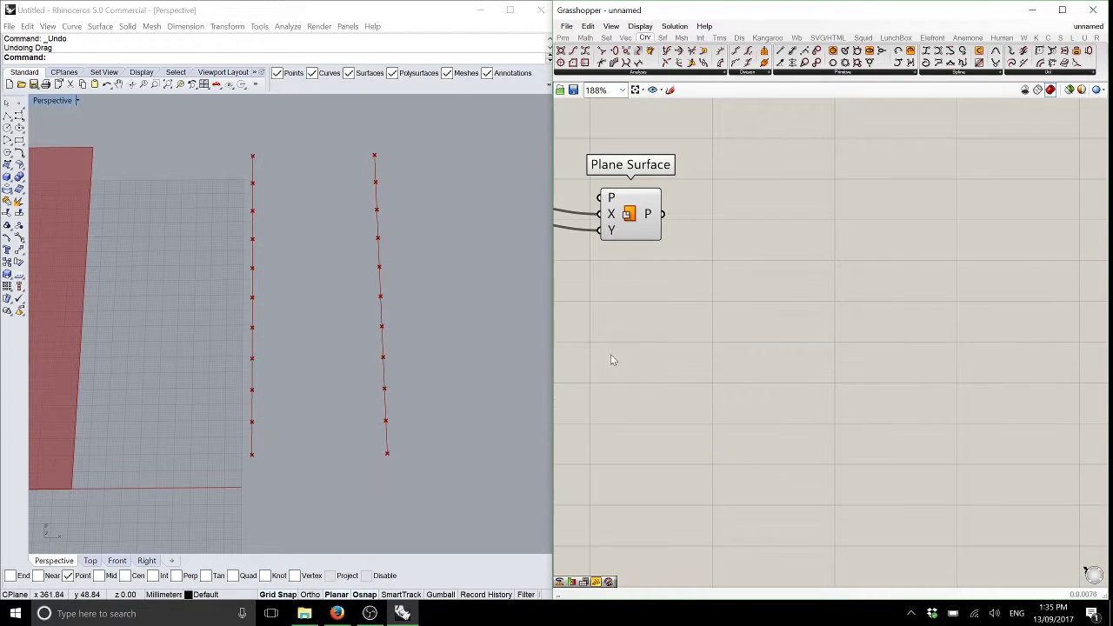
{"action": "right_click_drag", "start_coordinate": [687, 320], "coordinate": [908, 320]}
{"action": "left_click_drag", "start_coordinate": [687, 386], "coordinate": [692, 373]}
{"action": "left_click", "coordinate": [814, 396]}
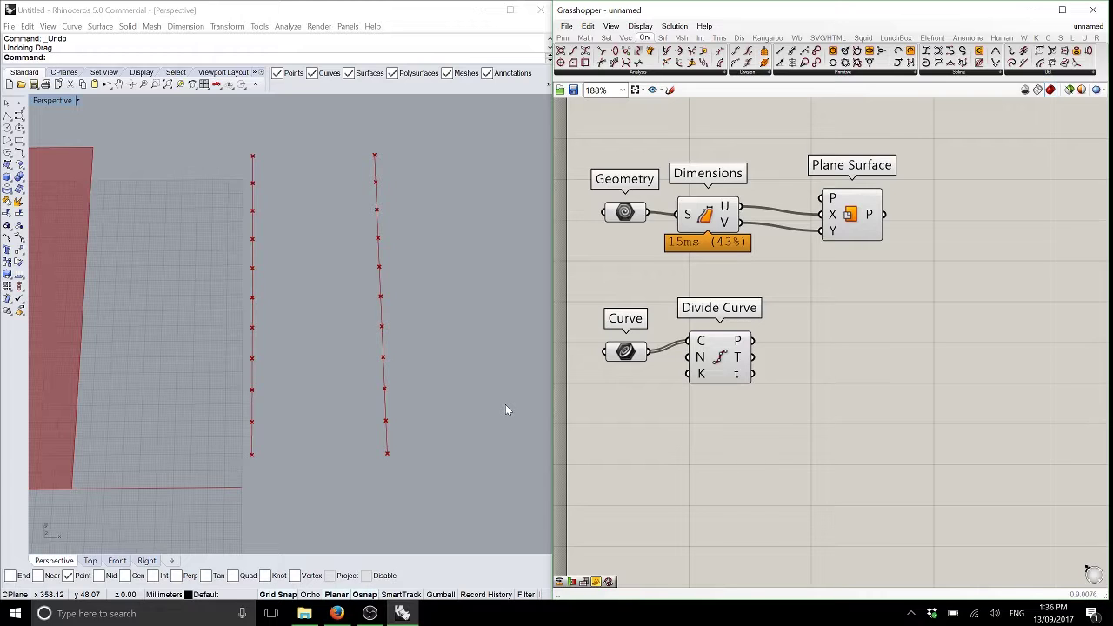
Reassign the Curve parameter to reference only the line nearest the grid
{"action": "right_click_drag", "start_coordinate": [759, 363], "coordinate": [766, 325]}
{"action": "left_click", "coordinate": [700, 333]}
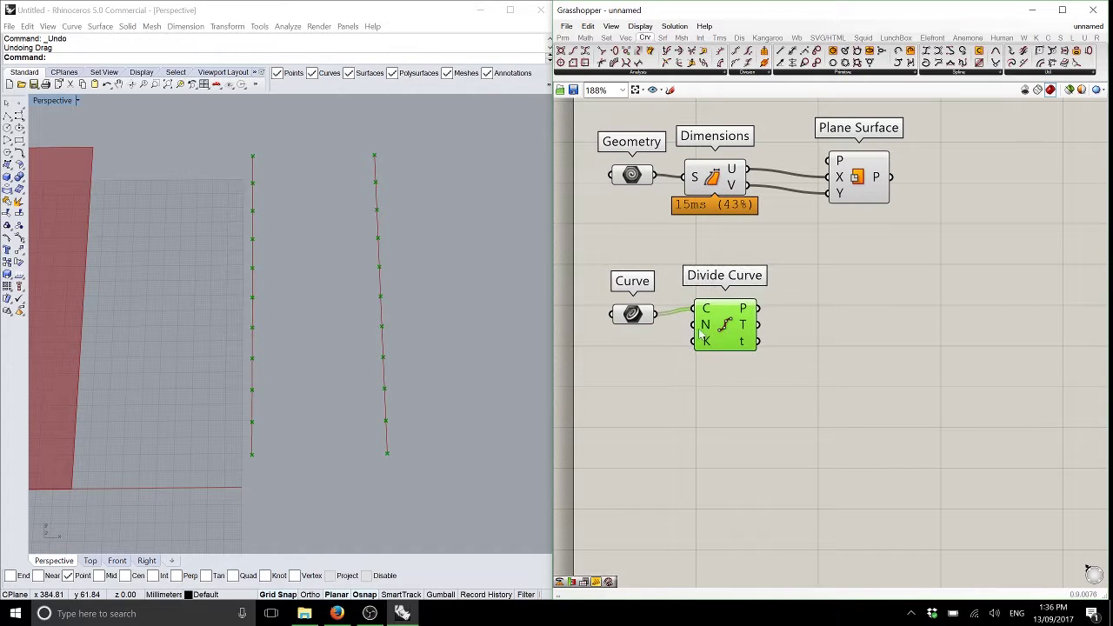
{"action": "right_click", "coordinate": [642, 320]}
{"action": "left_click", "coordinate": [674, 483]}
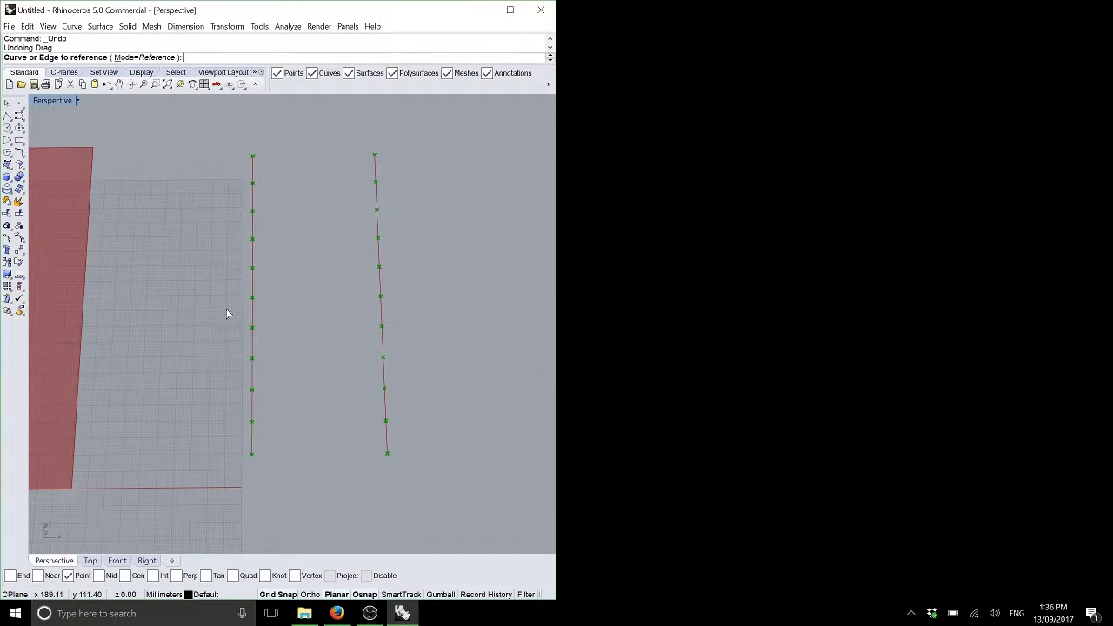
{"action": "left_click", "coordinate": [252, 315]}
Duplicate the Curve and Divide Curve pair below the original and set the copied Curve parameter to the slanted line
{"action": "left_click", "coordinate": [602, 278]}
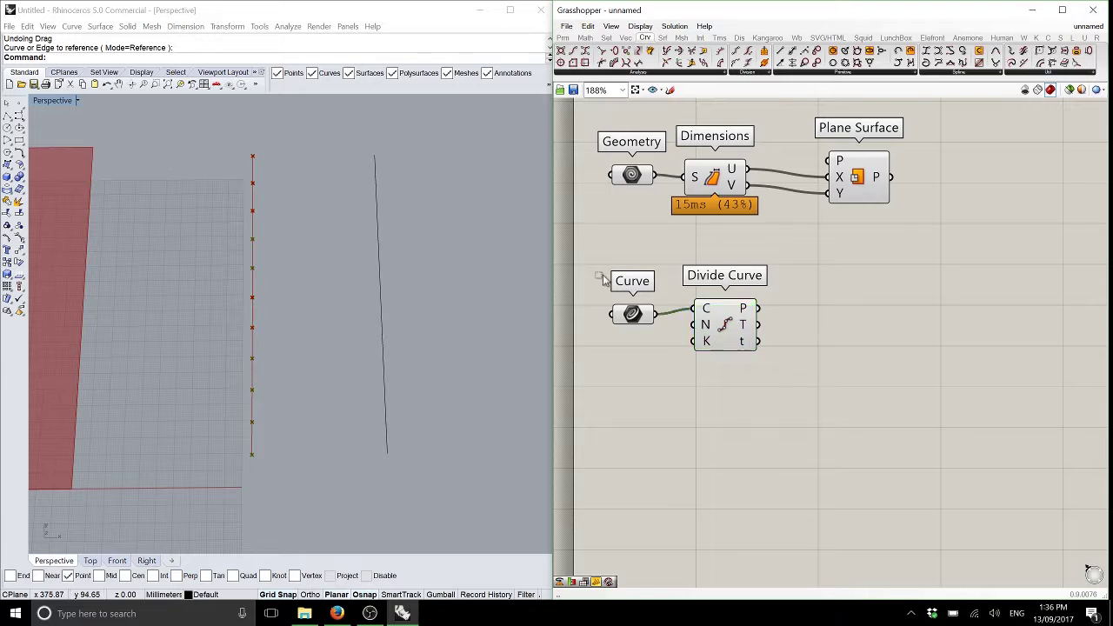
{"action": "left_click_drag", "start_coordinate": [602, 278], "coordinate": [721, 430]}
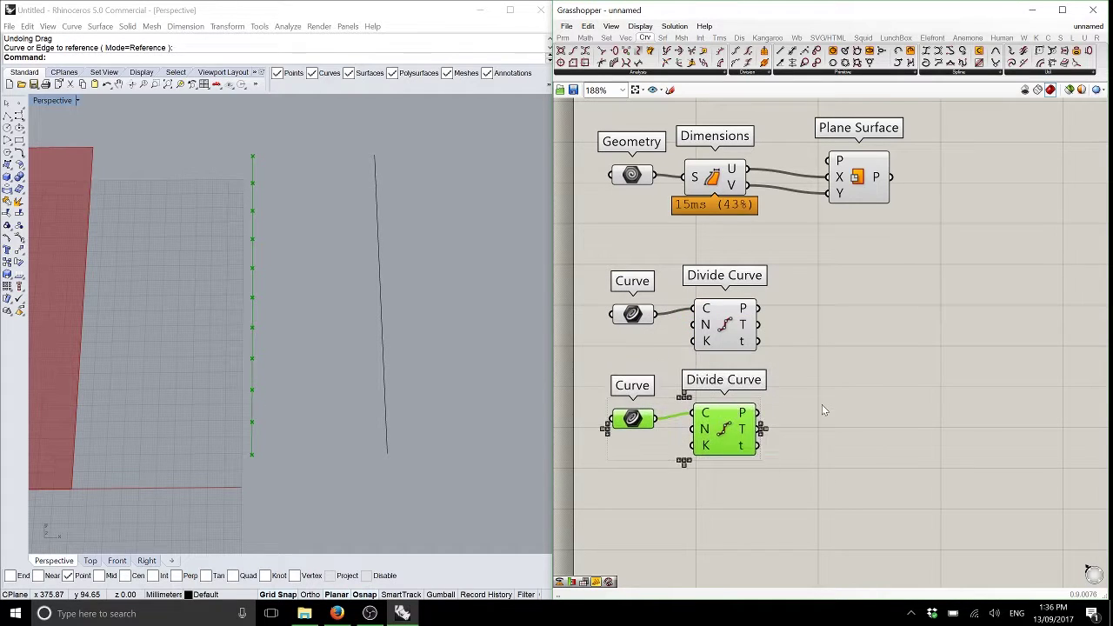
{"action": "left_click", "coordinate": [822, 404]}
{"action": "right_click", "coordinate": [632, 419]}
{"action": "left_click", "coordinate": [727, 506]}
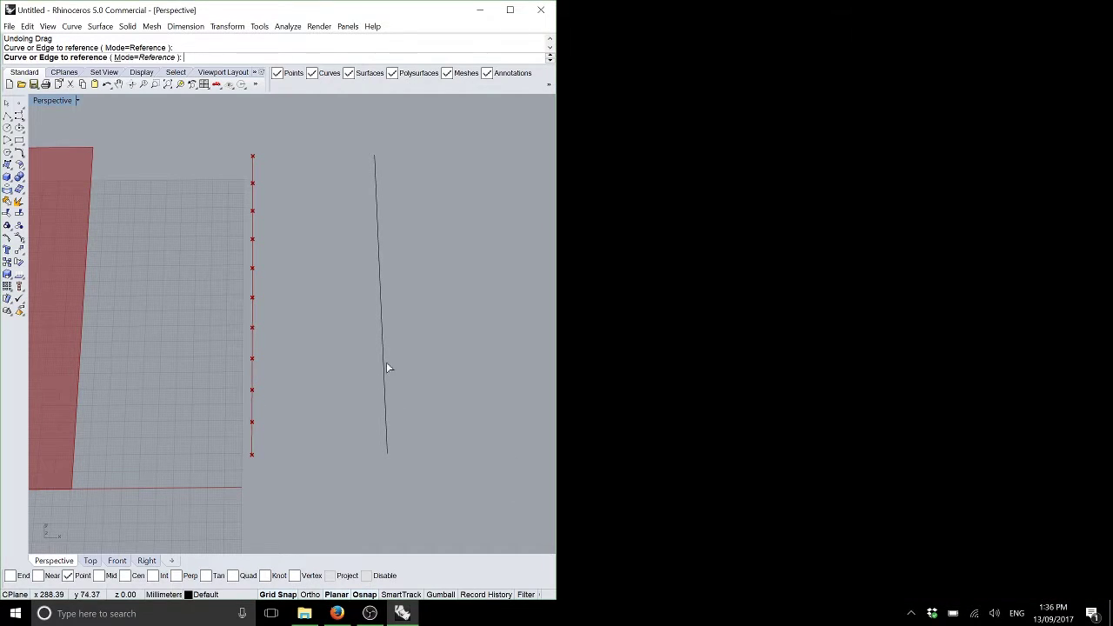
{"action": "left_click", "coordinate": [386, 367]}
Add a Shift List component to the canvas beside the Divide Curve components
{"action": "right_click_drag", "start_coordinate": [252, 406], "coordinate": [328, 356]}
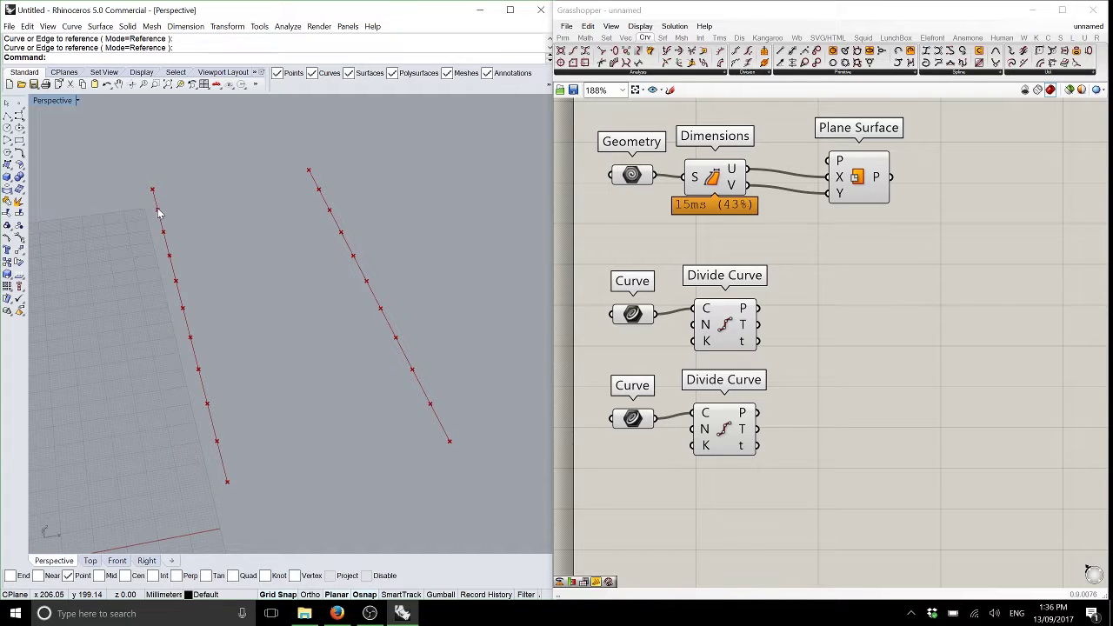
{"action": "right_click_drag", "start_coordinate": [225, 239], "coordinate": [374, 199]}
{"action": "right_click_drag", "start_coordinate": [776, 193], "coordinate": [721, 175]}
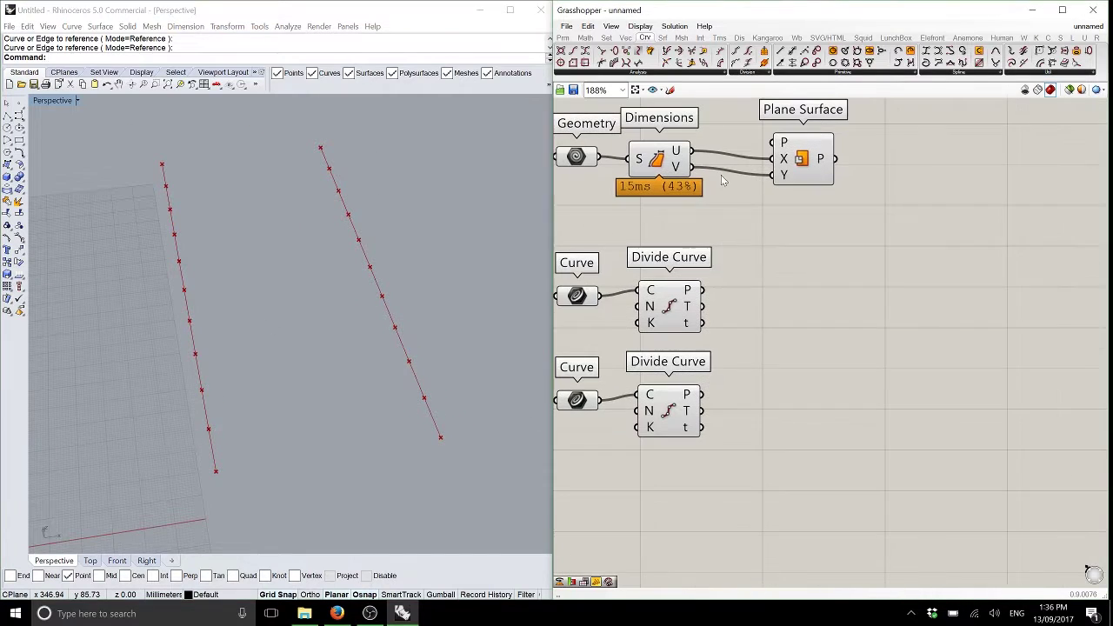
{"action": "left_click", "coordinate": [606, 38]}
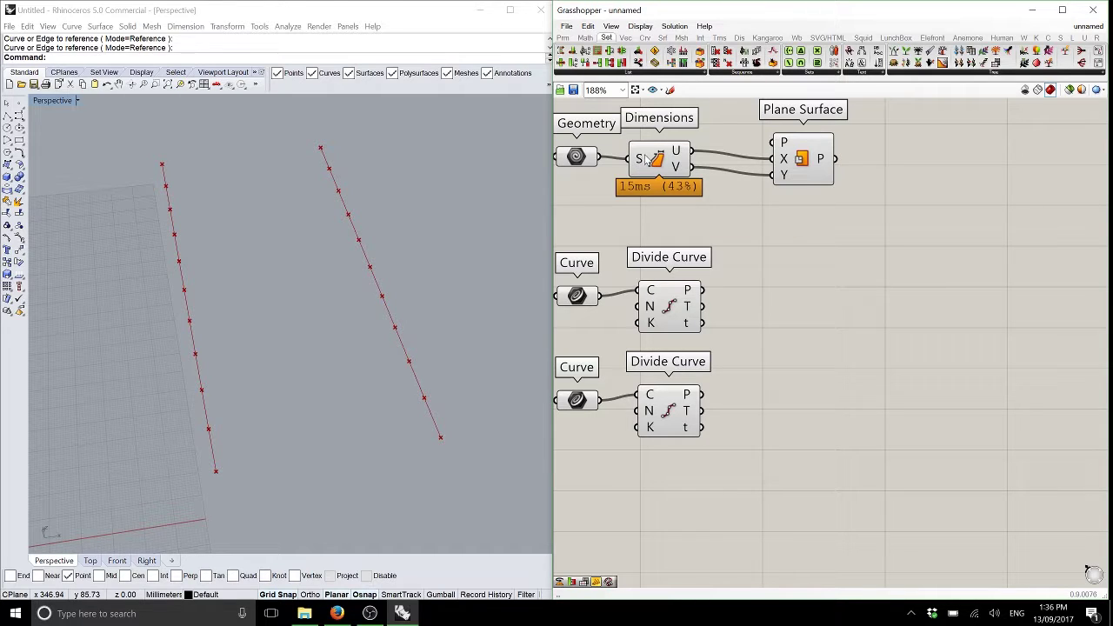
{"action": "mouse_move", "coordinate": [682, 176]}
{"action": "left_click", "coordinate": [628, 73]}
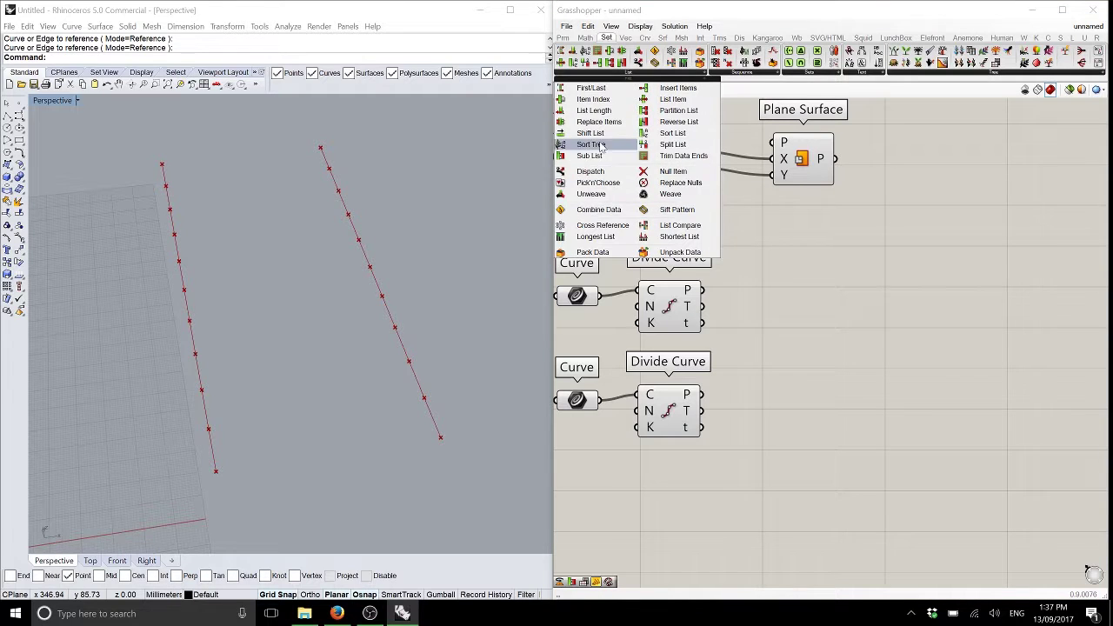
{"action": "left_click_drag", "start_coordinate": [591, 133], "coordinate": [835, 298]}
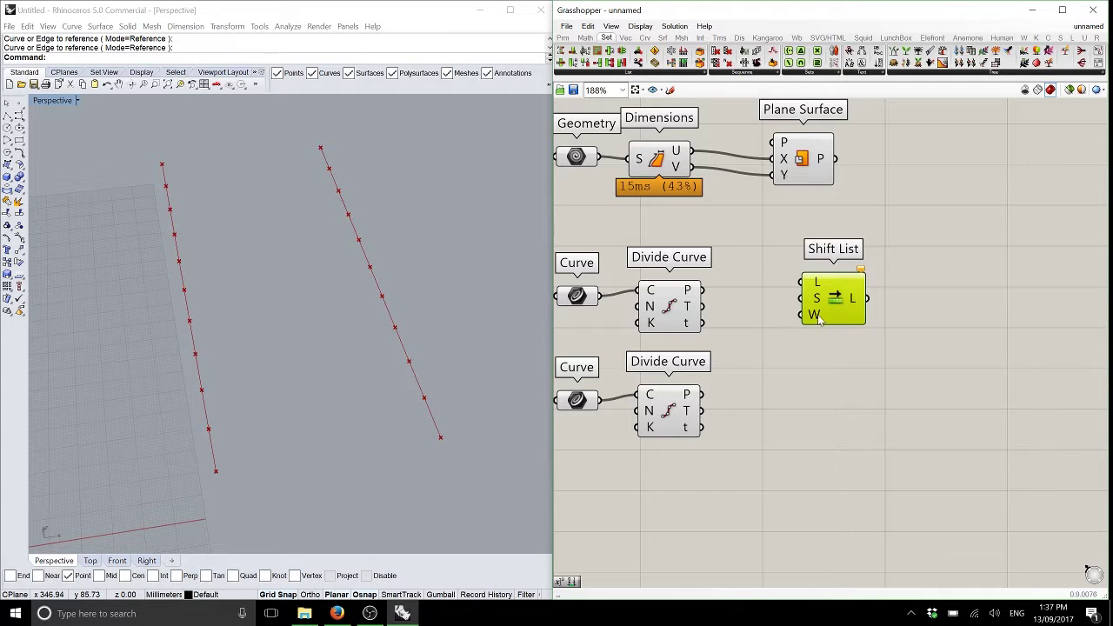
Connect the second Divide Curve's points output to the Shift List's list input and place the component alongside it
{"action": "scroll", "coordinate": [818, 314], "scroll_direction": "up", "scroll_amount": 5}
{"action": "scroll", "coordinate": [824, 295], "scroll_direction": "down", "scroll_amount": 4}
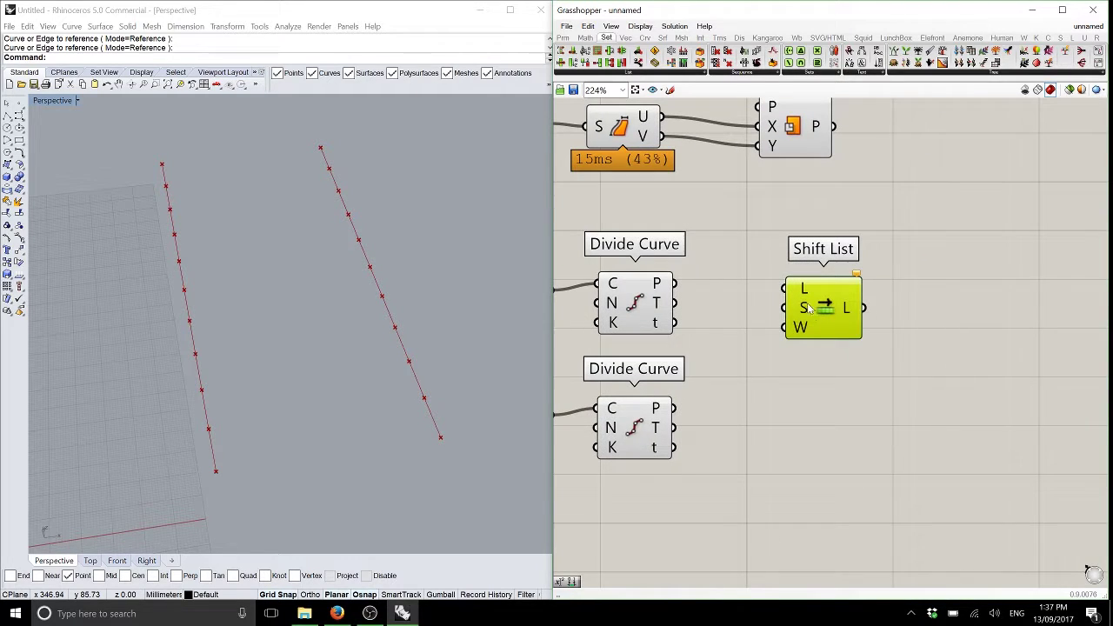
{"action": "mouse_move", "coordinate": [803, 309]}
{"action": "mouse_move", "coordinate": [805, 332]}
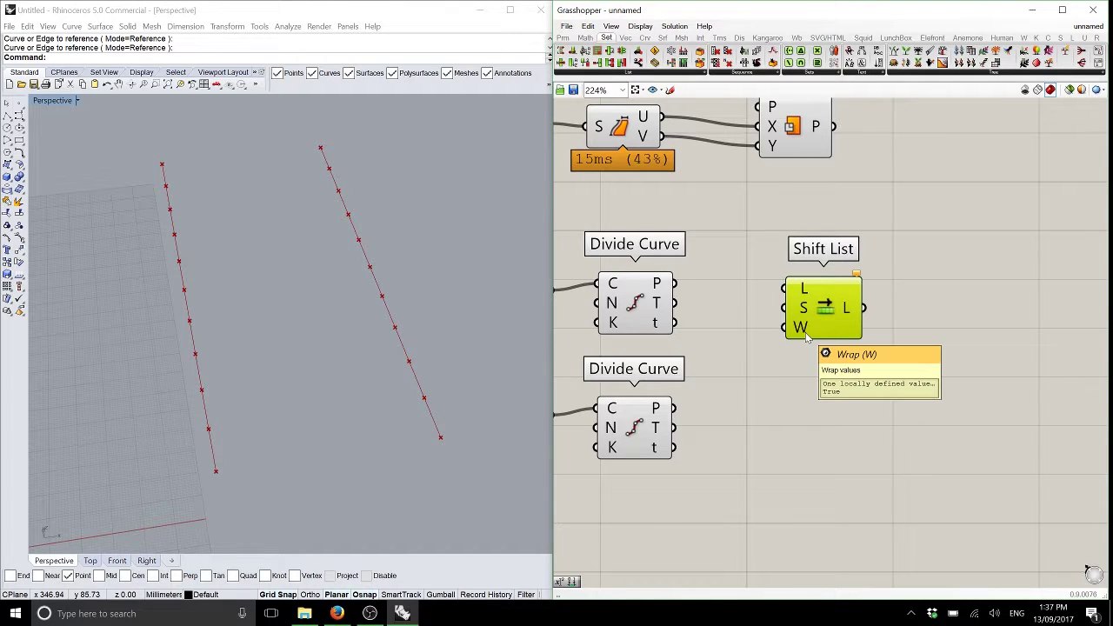
{"action": "left_click", "coordinate": [736, 270]}
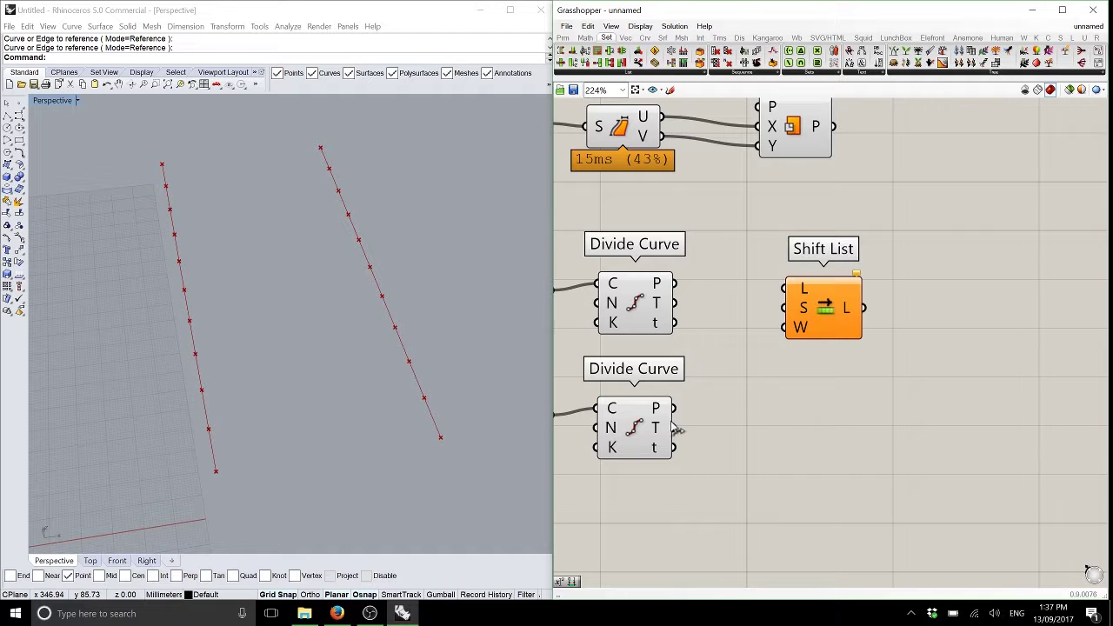
{"action": "left_click_drag", "start_coordinate": [675, 408], "coordinate": [844, 409]}
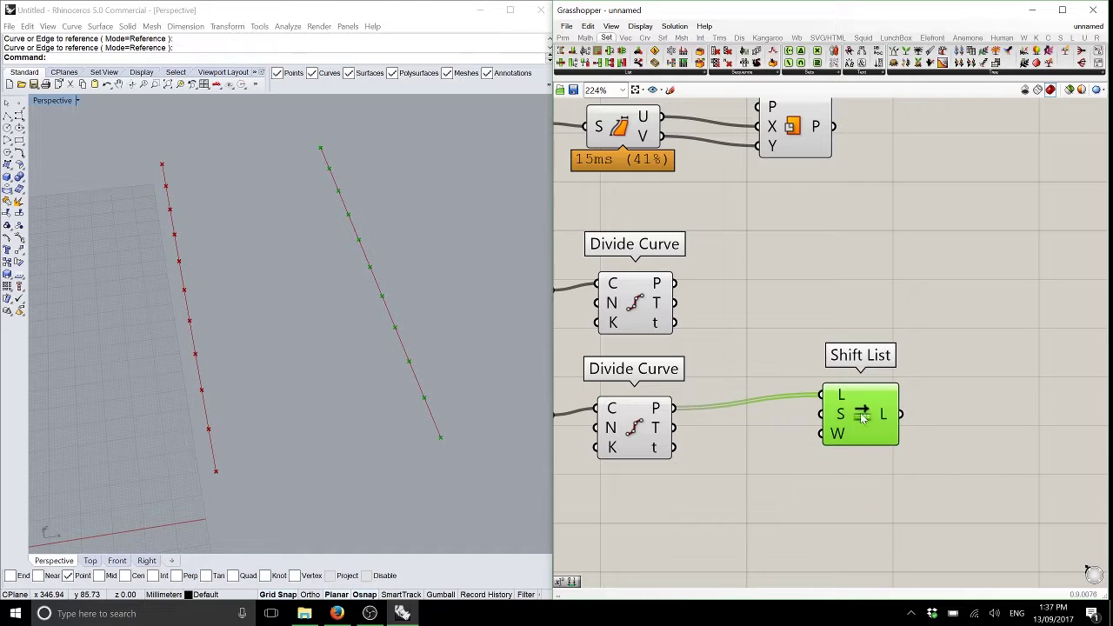
Add a number slider below the second Divide Curve with a maximum of 10 and integer rounding
{"action": "left_click", "coordinate": [563, 38]}
{"action": "left_click_drag", "start_coordinate": [811, 52], "coordinate": [691, 490]}
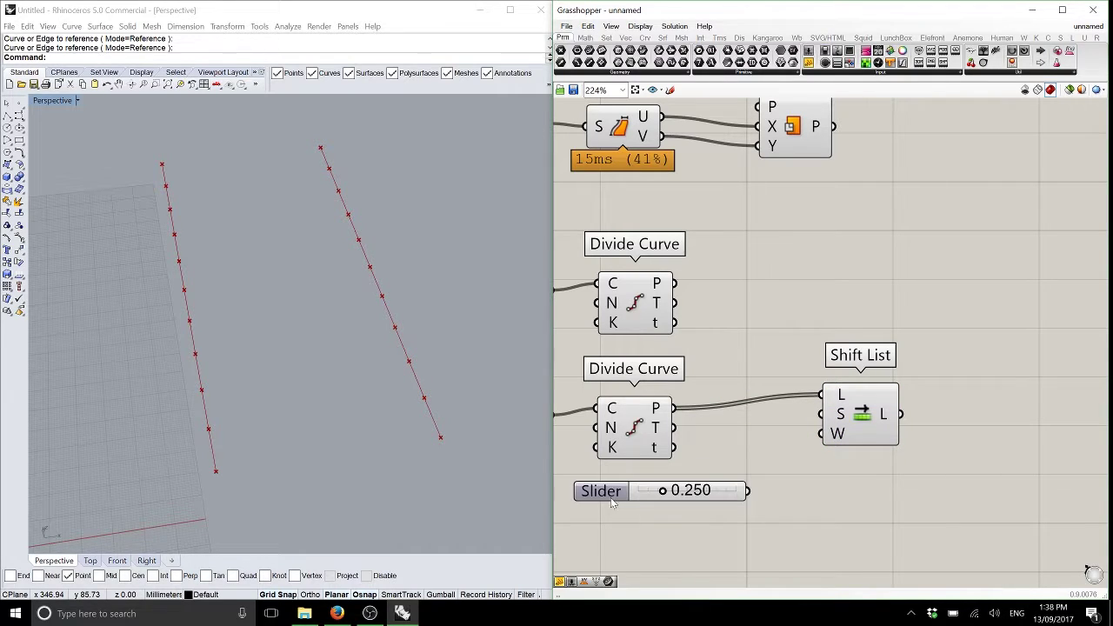
{"action": "double_click", "coordinate": [611, 492]}
{"action": "double_click", "coordinate": [634, 494]}
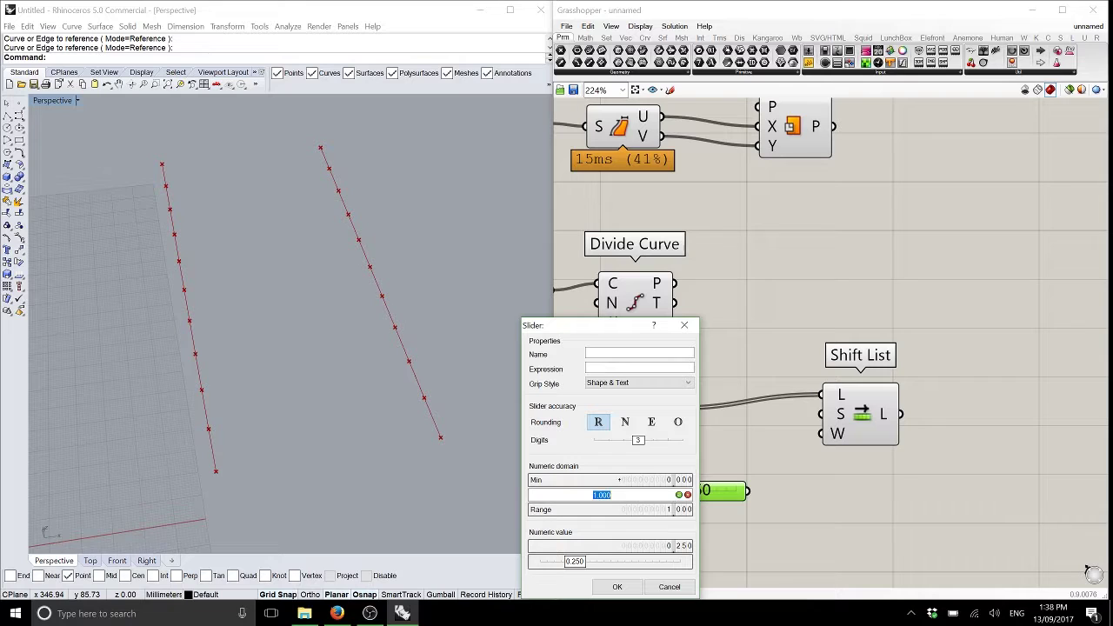
{"action": "type", "text": "10"}
{"action": "key", "text": "Return"}
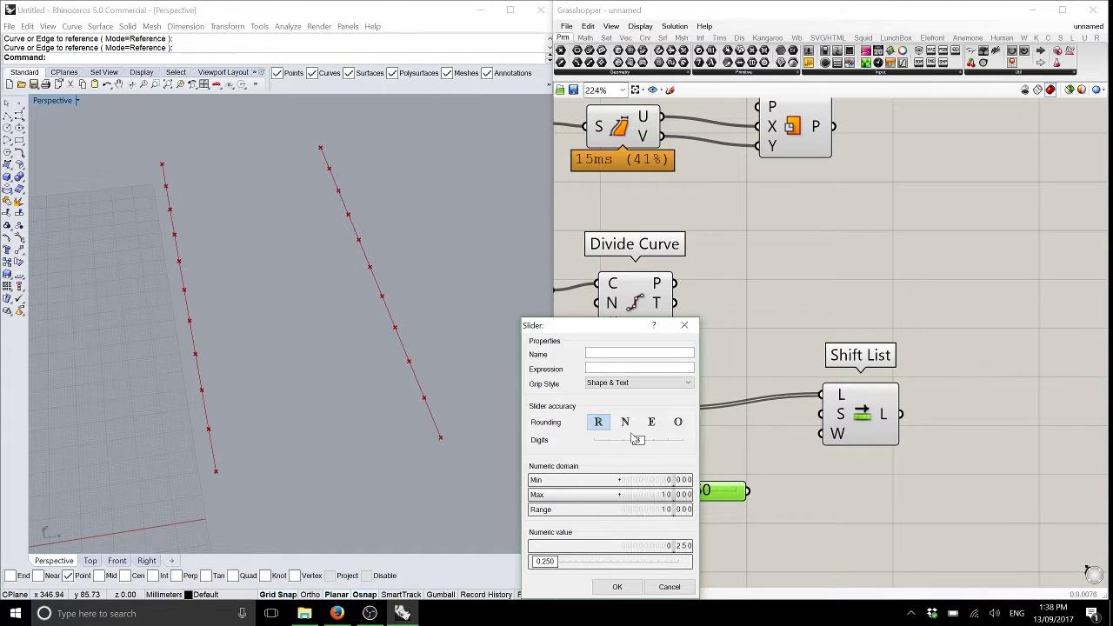
{"action": "left_click", "coordinate": [624, 422]}
{"action": "left_click", "coordinate": [617, 587]}
Connect the slider to the Shift List's shift input and set its value to 1
{"action": "left_click_drag", "start_coordinate": [748, 491], "coordinate": [841, 440]}
{"action": "mouse_move", "coordinate": [631, 490]}
{"action": "left_mouse_down"}
{"action": "mouse_move", "coordinate": [650, 493]}
{"action": "mouse_move", "coordinate": [641, 495]}
{"action": "left_mouse_up"}
{"action": "left_click", "coordinate": [745, 279]}
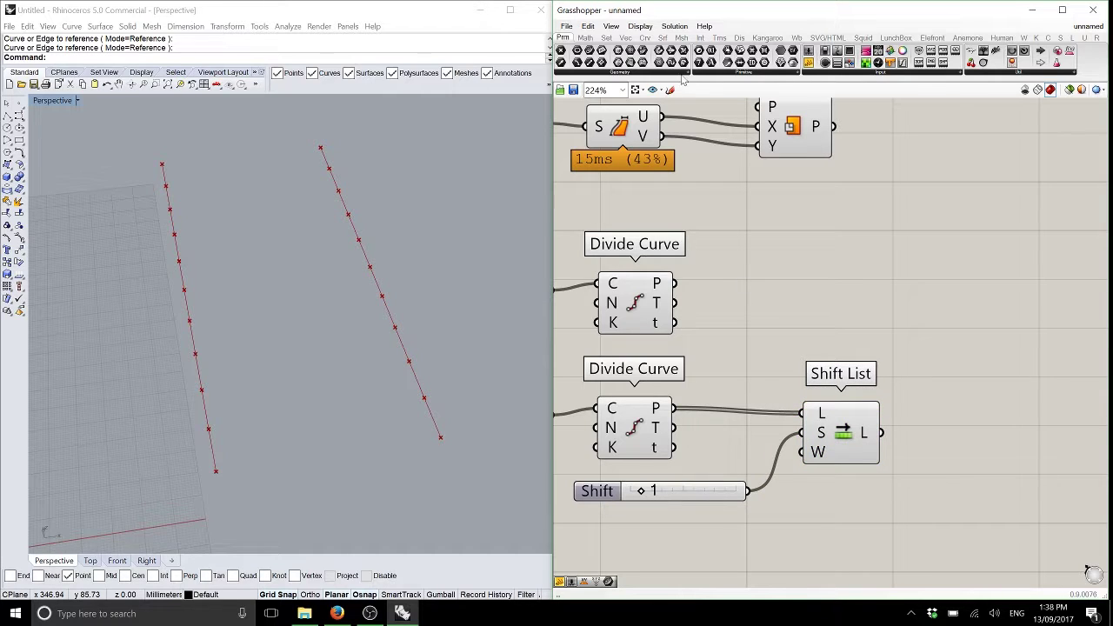
Add a Line component running from the first Divide Curve's points to the Shift List output
{"action": "left_click", "coordinate": [606, 38]}
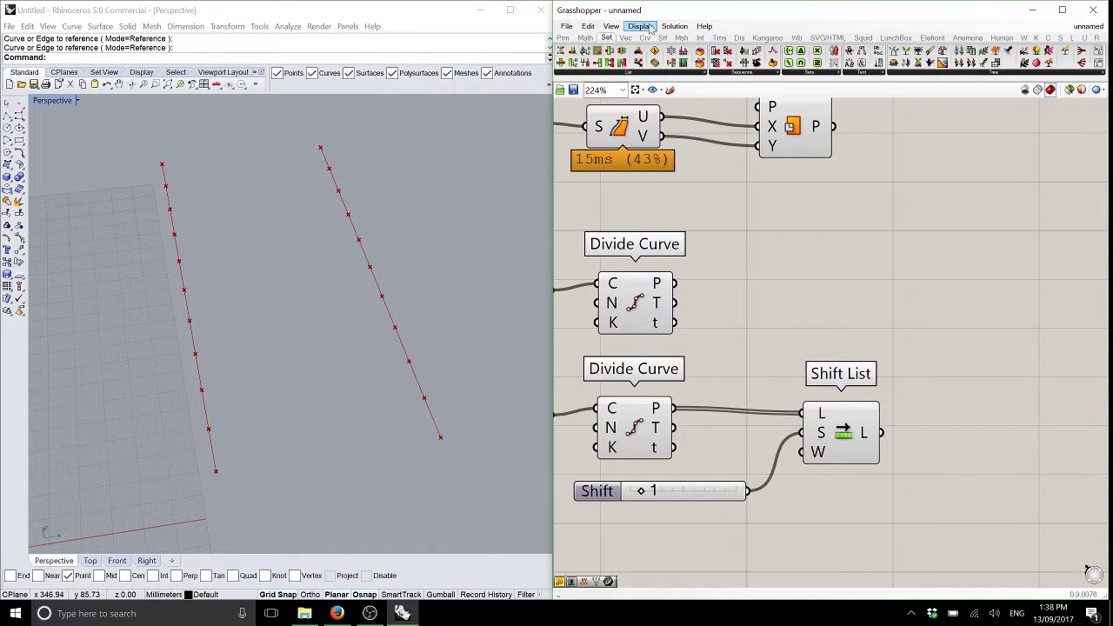
{"action": "left_click", "coordinate": [645, 38]}
{"action": "left_click_drag", "start_coordinate": [777, 50], "coordinate": [758, 252]}
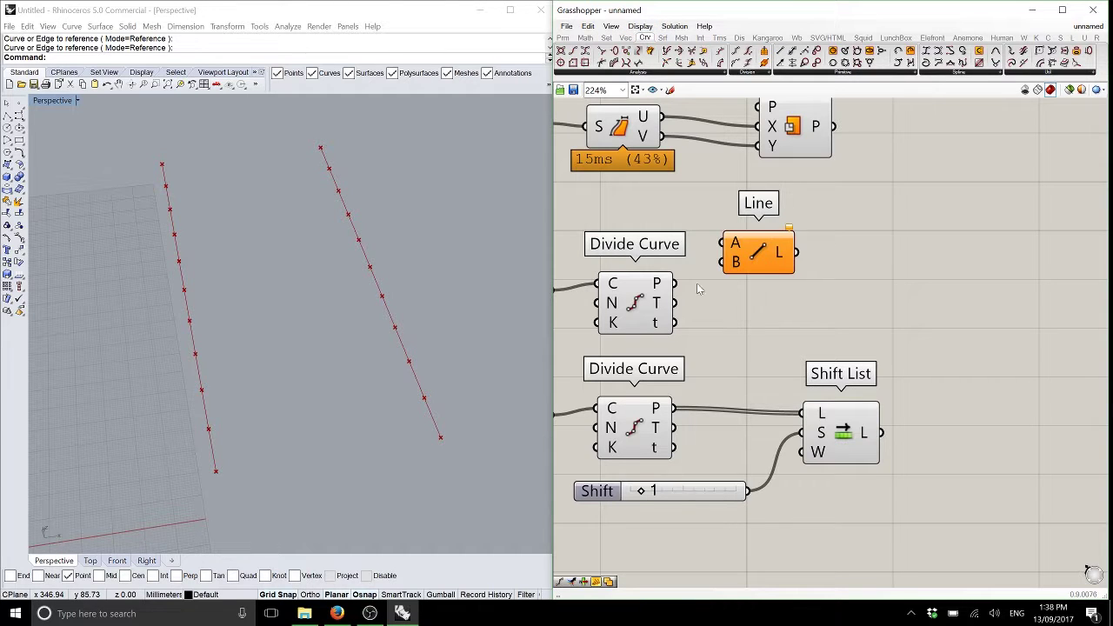
{"action": "left_click_drag", "start_coordinate": [674, 282], "coordinate": [723, 243]}
{"action": "left_click_drag", "start_coordinate": [766, 256], "coordinate": [961, 322]}
{"action": "left_click_drag", "start_coordinate": [881, 433], "coordinate": [966, 304]}
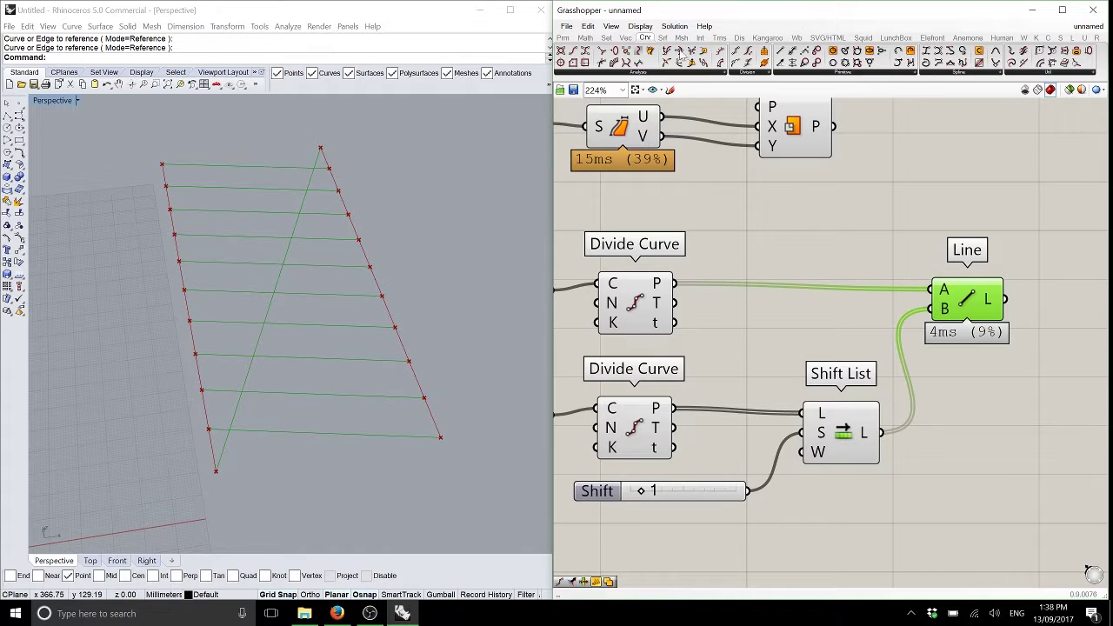
Add a Boolean Toggle set to False and connect it to the Shift List's wrap input
{"action": "left_click", "coordinate": [563, 39]}
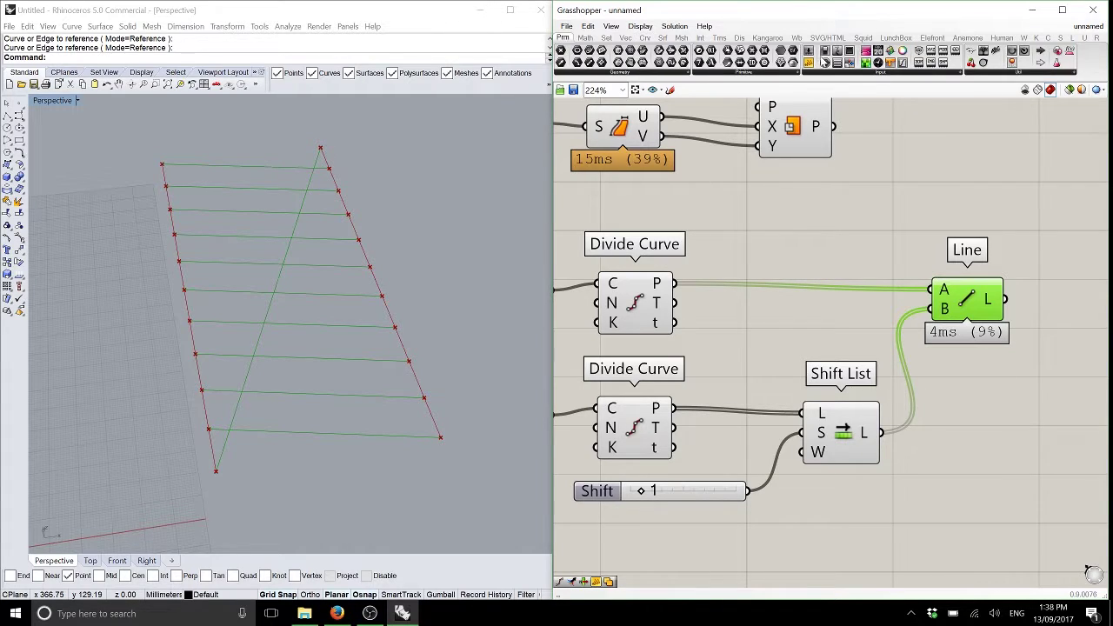
{"action": "left_click_drag", "start_coordinate": [824, 62], "coordinate": [798, 463]}
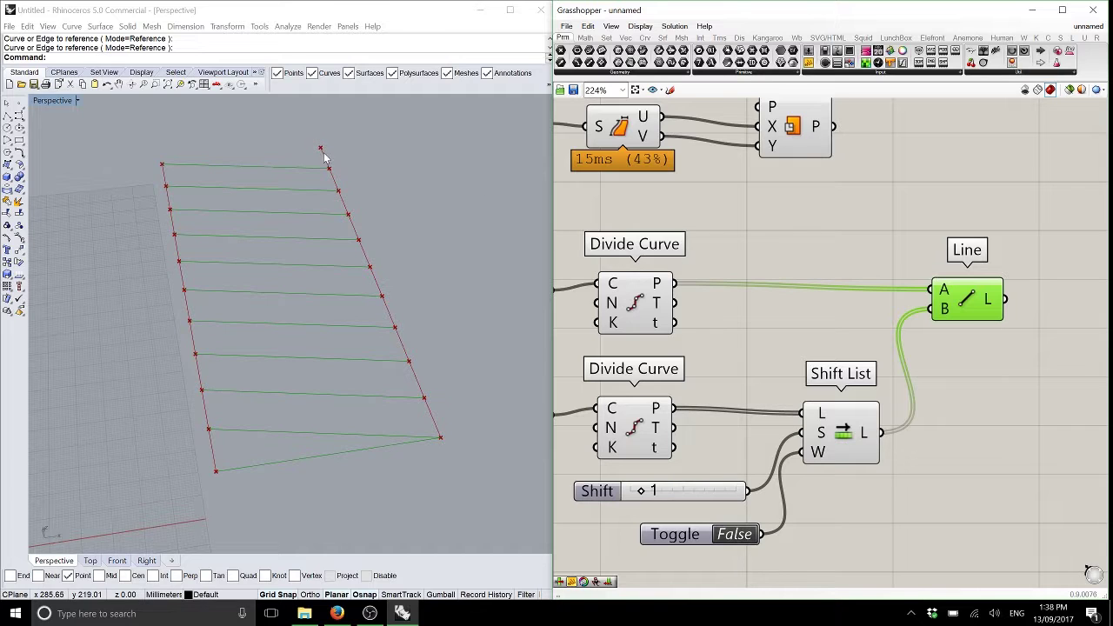
Duplicate the Shift List above the original and route the first Divide Curve's points through it into the Line's A input
{"action": "left_click", "coordinate": [834, 440]}
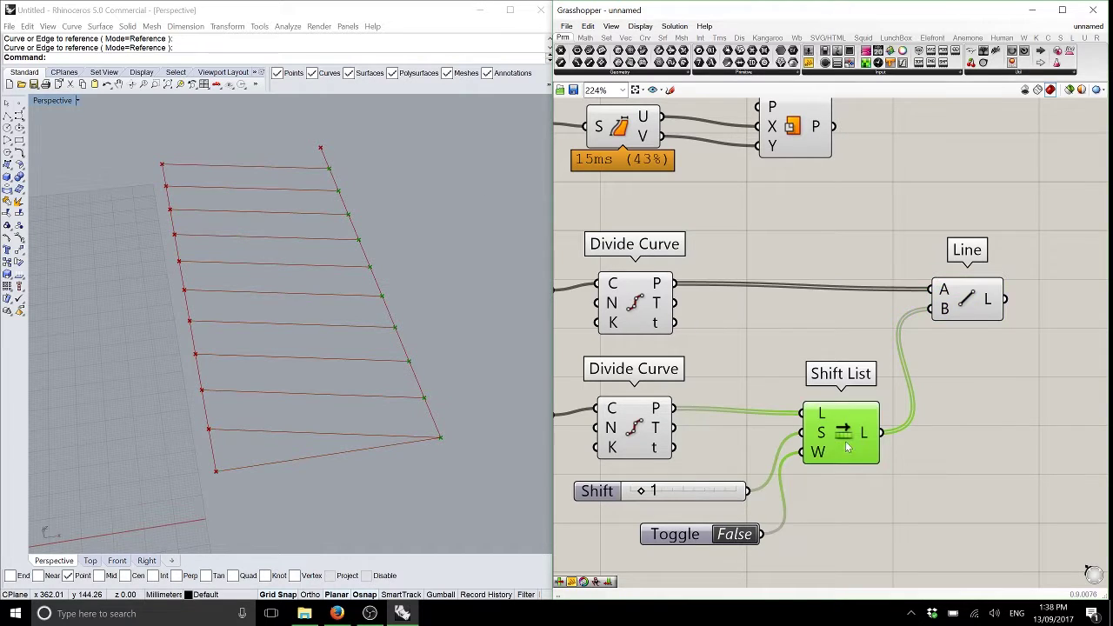
{"action": "left_click_drag", "start_coordinate": [835, 440], "coordinate": [834, 314]}
{"action": "left_click_drag", "start_coordinate": [675, 284], "coordinate": [932, 289]}
{"action": "left_click", "coordinate": [887, 305]}
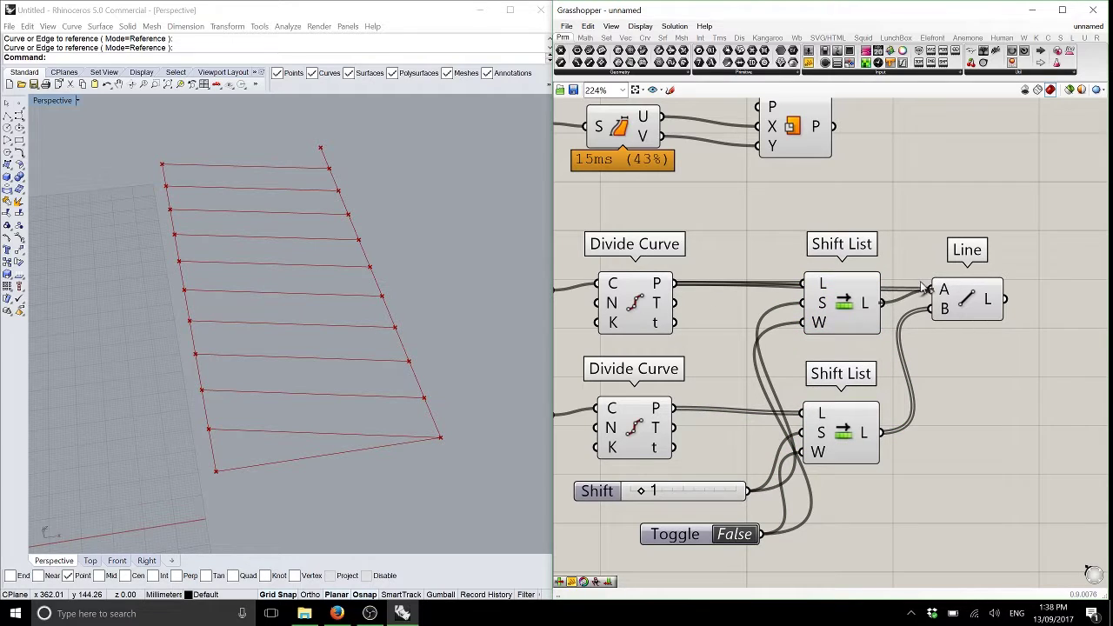
{"action": "left_click_drag", "start_coordinate": [848, 304], "coordinate": [852, 296]}
{"action": "left_click", "coordinate": [839, 343]}
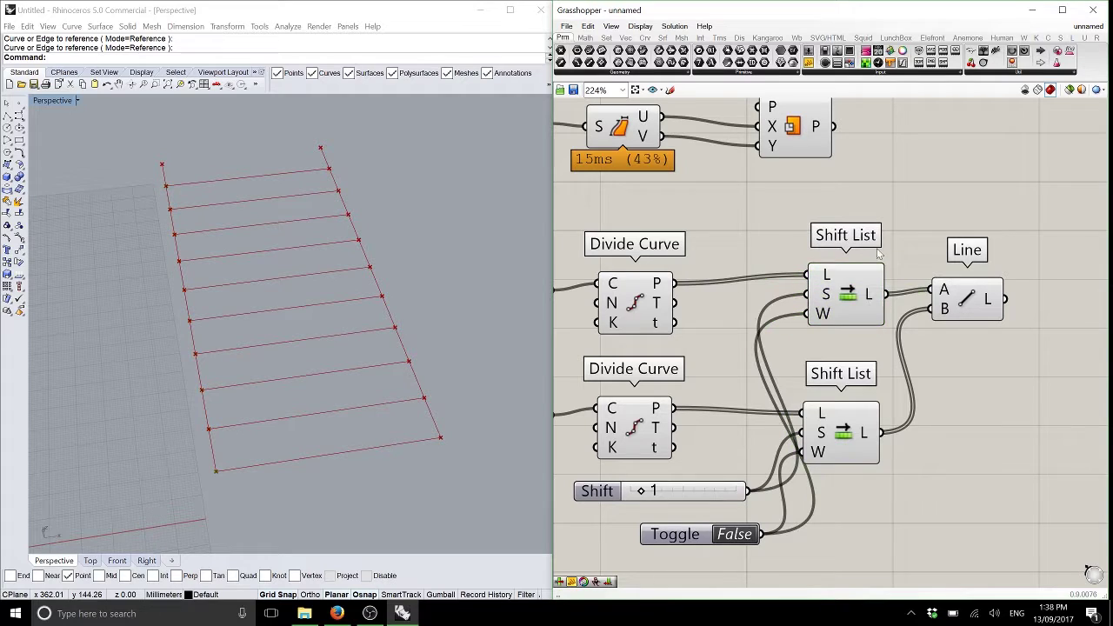
Apply the expression -x to the lower Shift List's shift input and set the Shift slider to 3
{"action": "right_click", "coordinate": [821, 431]}
{"action": "left_click", "coordinate": [752, 450]}
{"action": "right_click", "coordinate": [821, 431]}
{"action": "mouse_move", "coordinate": [883, 500]}
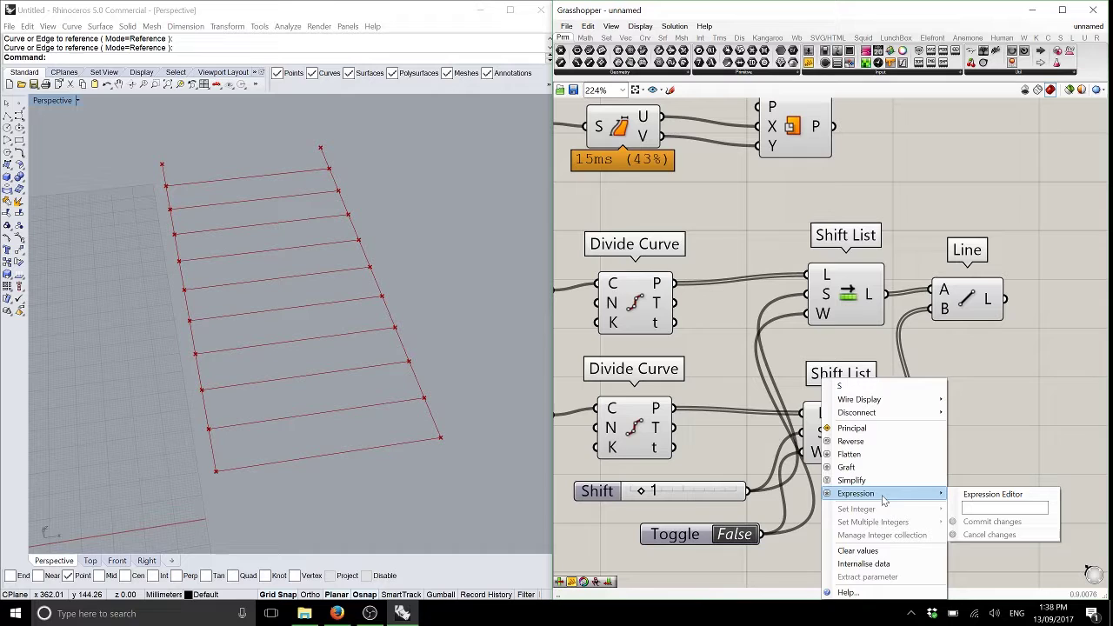
{"action": "left_click", "coordinate": [1000, 507]}
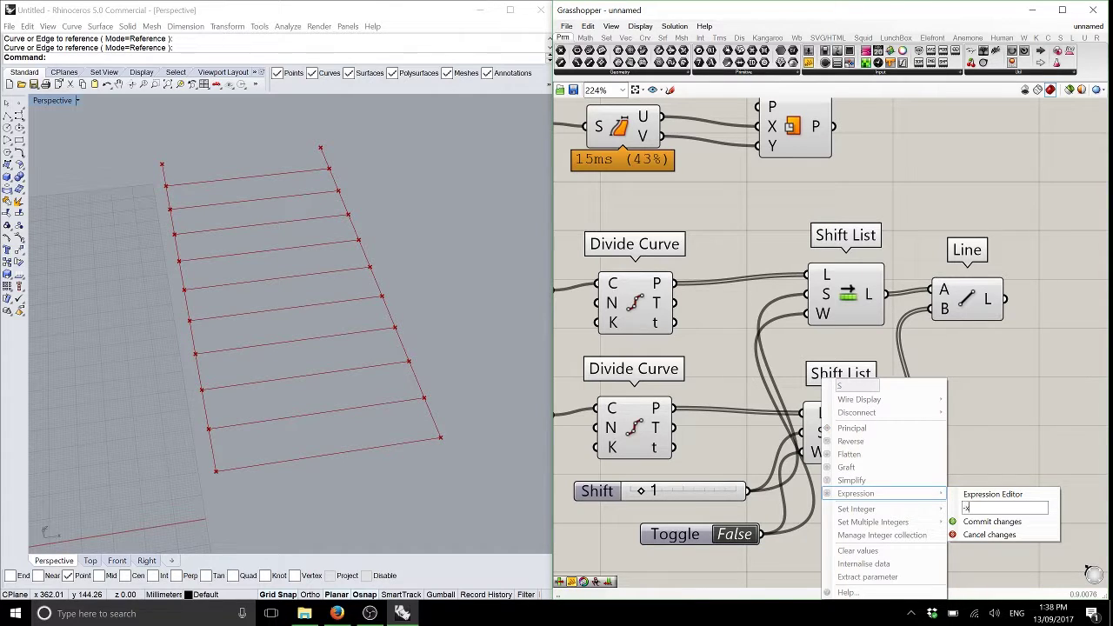
{"action": "left_click", "coordinate": [991, 522]}
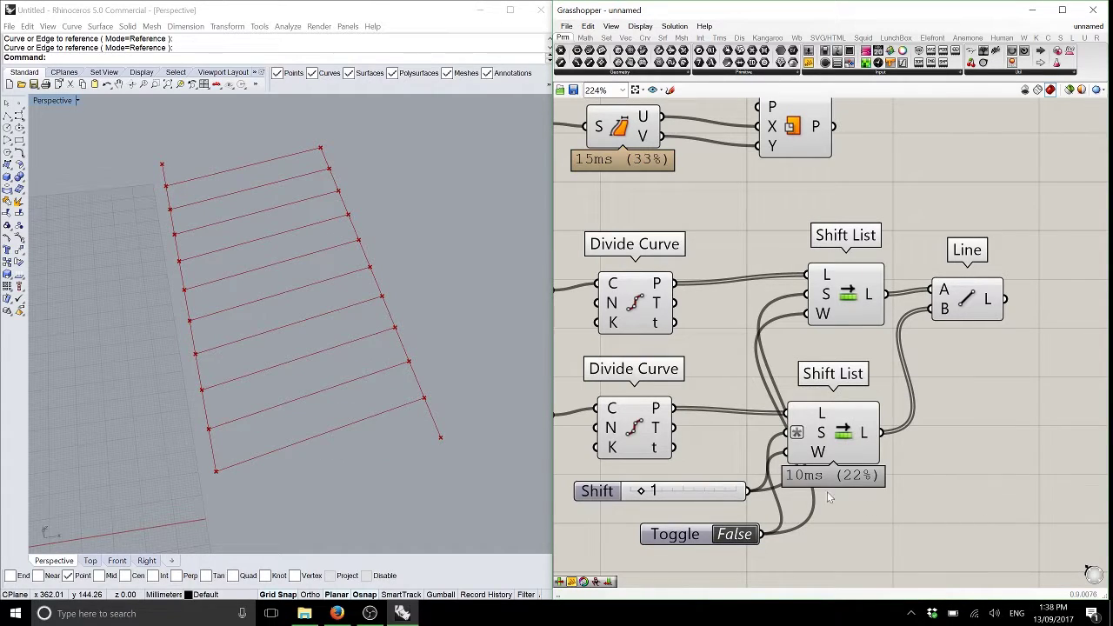
{"action": "left_click_drag", "start_coordinate": [642, 490], "coordinate": [667, 488]}
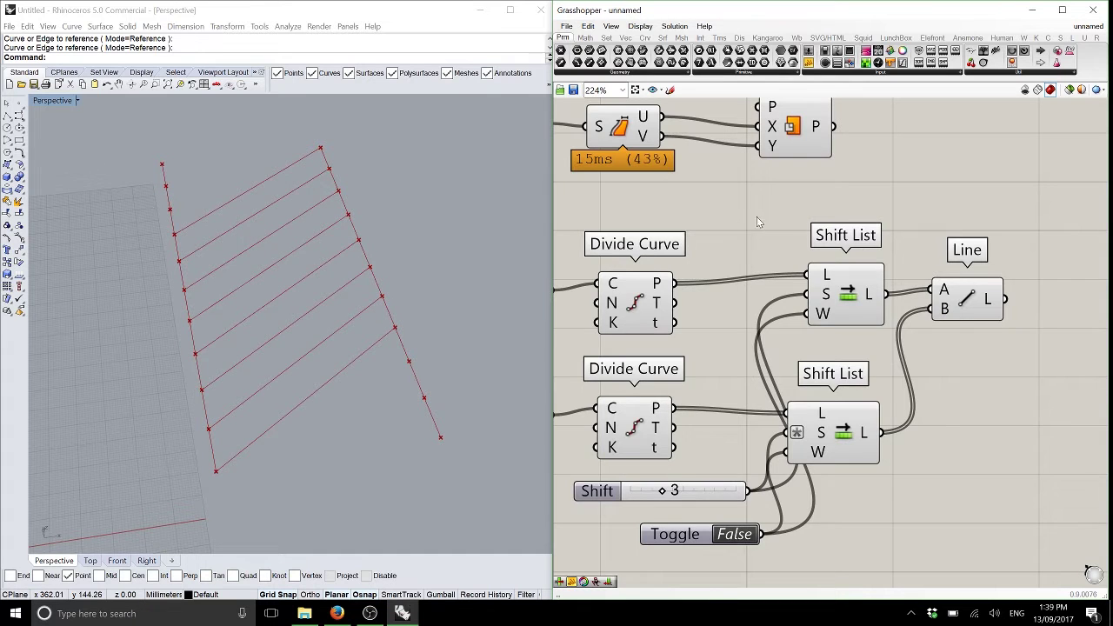
Add a Deconstruct Brep component beside Plane Surface and feed it the plane surface output
{"action": "right_click_drag", "start_coordinate": [757, 216], "coordinate": [934, 247]}
{"action": "right_click_drag", "start_coordinate": [134, 321], "coordinate": [479, 267]}
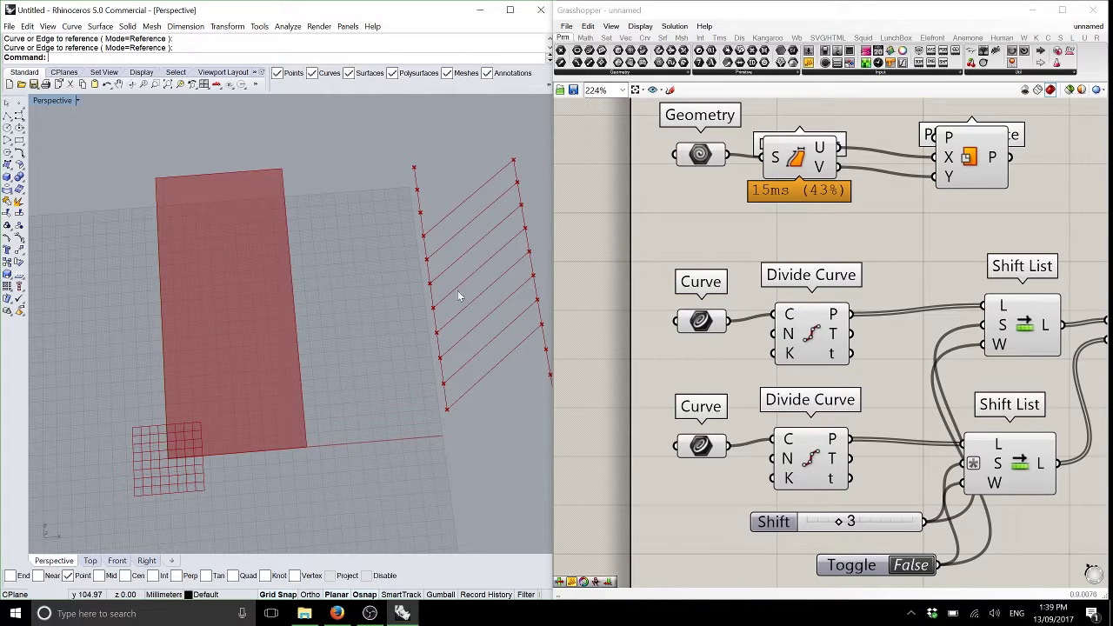
{"action": "left_click", "coordinate": [828, 195]}
{"action": "right_click_drag", "start_coordinate": [828, 195], "coordinate": [595, 220]}
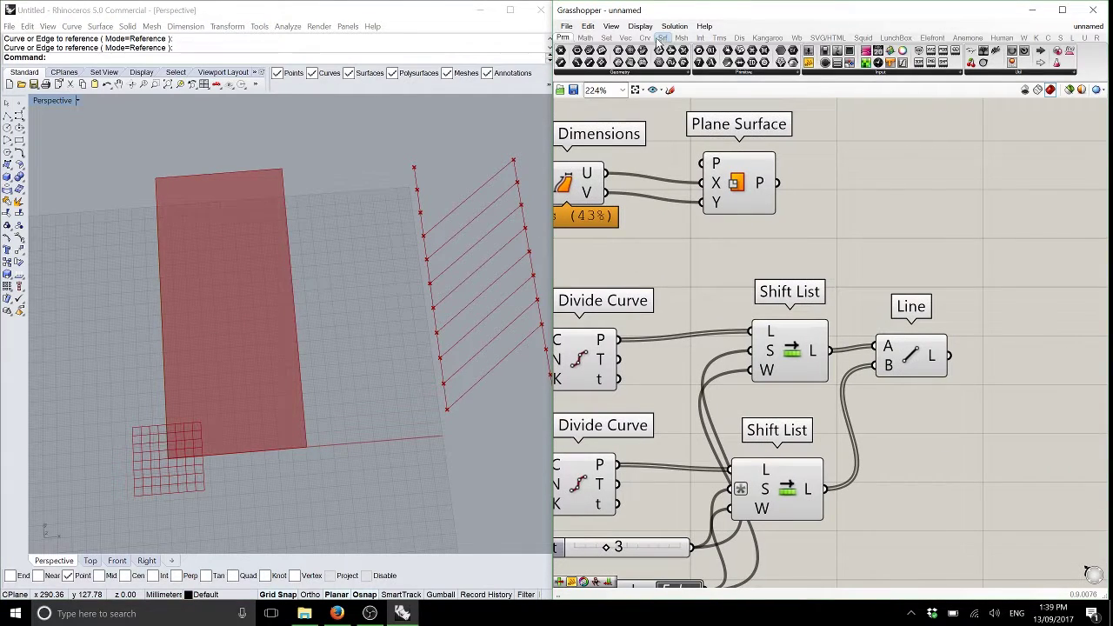
{"action": "left_click", "coordinate": [755, 176]}
{"action": "left_click_drag", "start_coordinate": [755, 176], "coordinate": [746, 175]}
{"action": "left_click", "coordinate": [648, 37]}
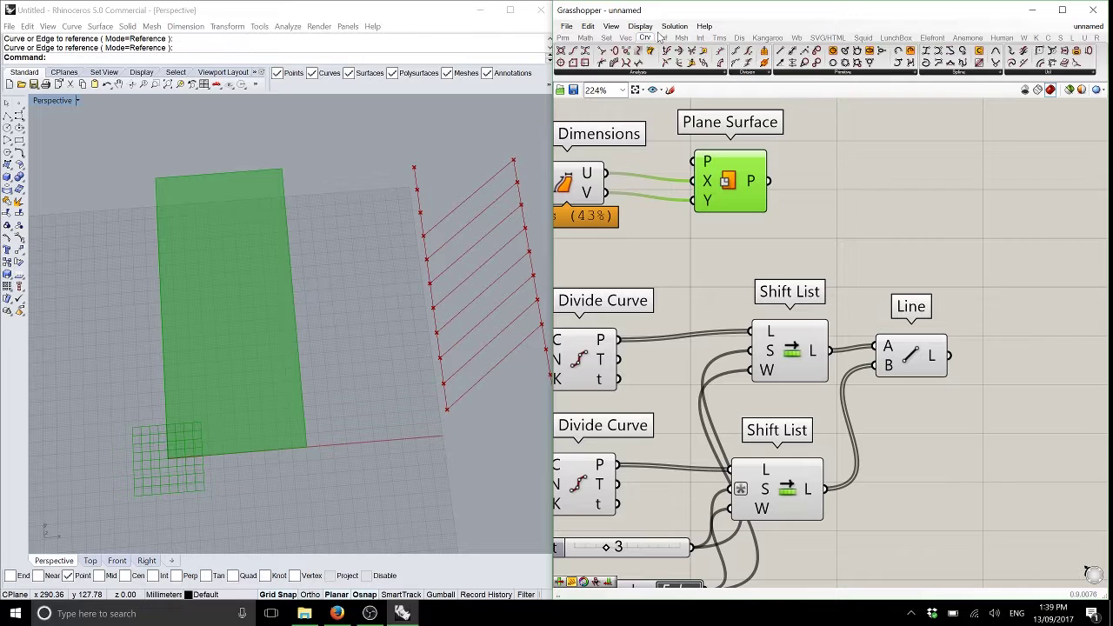
{"action": "left_click", "coordinate": [662, 37]}
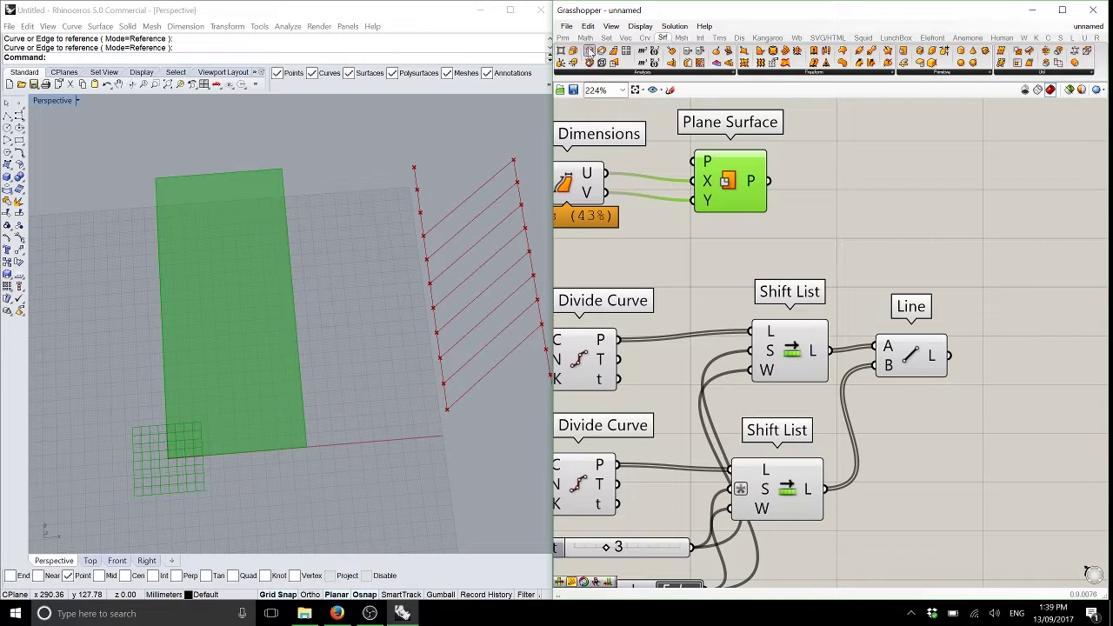
{"action": "left_click_drag", "start_coordinate": [589, 62], "coordinate": [837, 181]}
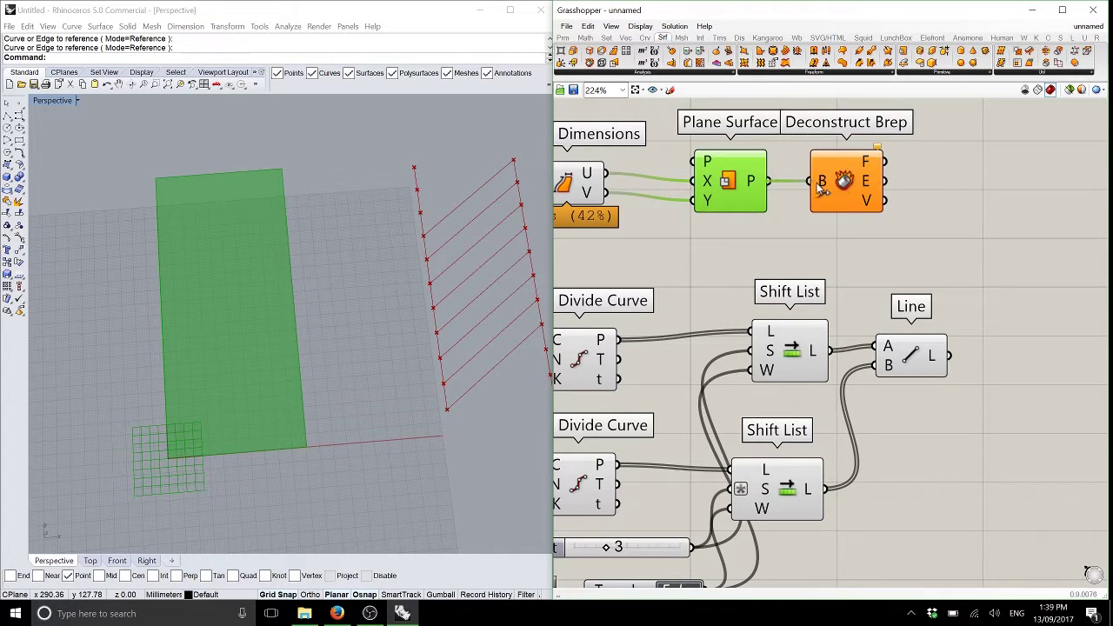
{"action": "left_click_drag", "start_coordinate": [768, 181], "coordinate": [801, 181]}
{"action": "right_click_drag", "start_coordinate": [855, 185], "coordinate": [690, 174]}
{"action": "left_click", "coordinate": [606, 37]}
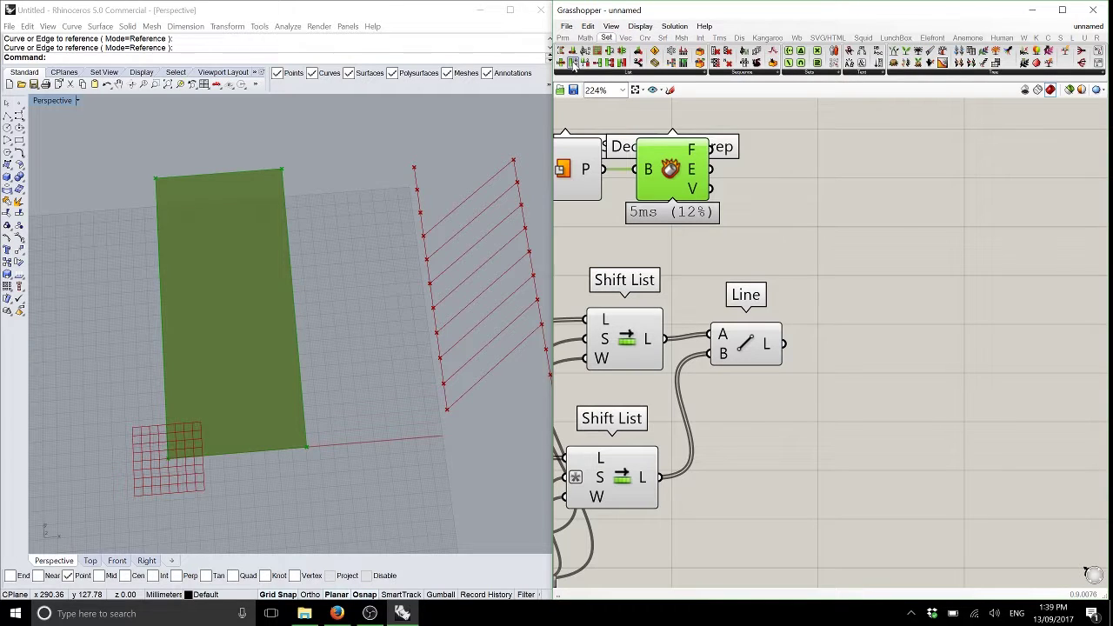
{"action": "left_click", "coordinate": [629, 38]}
{"action": "left_click", "coordinate": [608, 39]}
{"action": "left_click_drag", "start_coordinate": [563, 62], "coordinate": [782, 180]}
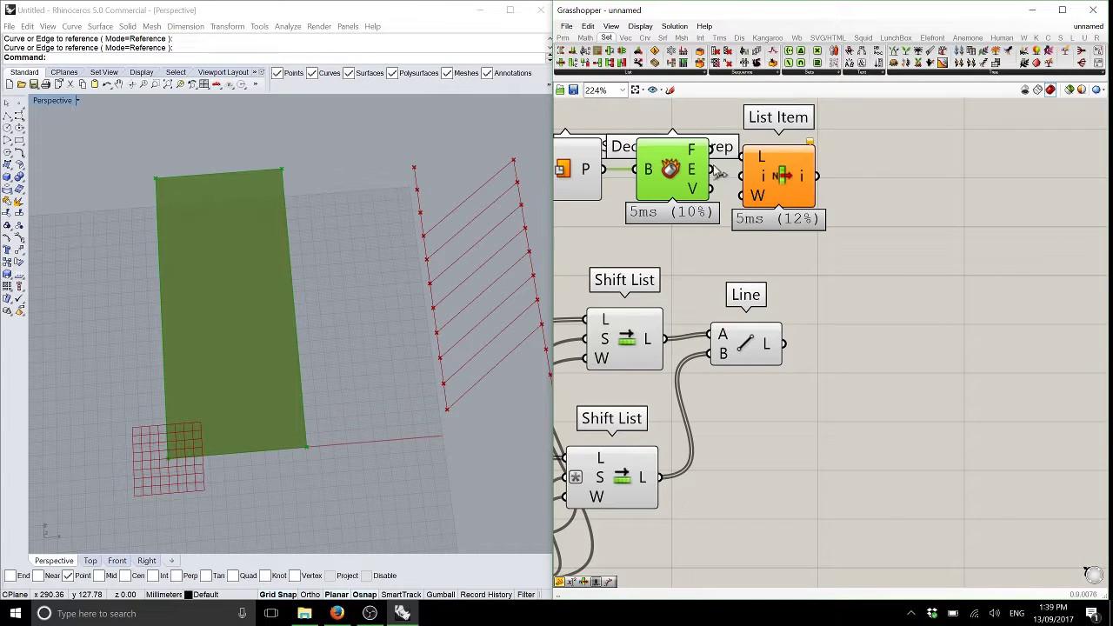
{"action": "key", "text": "Delete"}
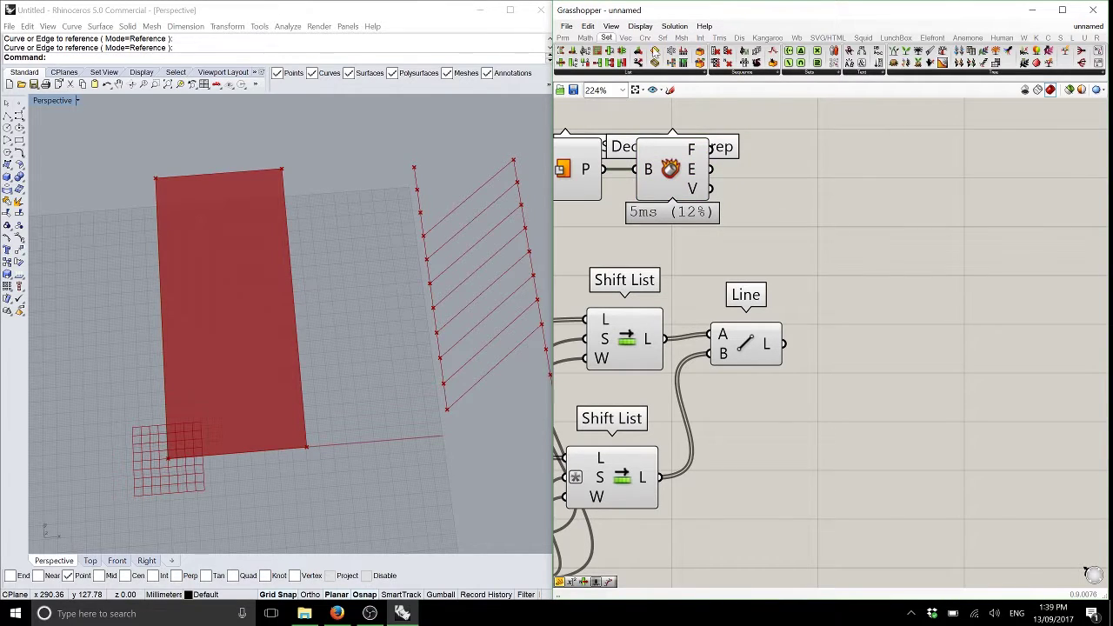
Add a Dispatch for the Deconstruct Brep edges and a second Dispatch fed by the first one's B output
{"action": "left_click_drag", "start_coordinate": [638, 50], "coordinate": [772, 187]}
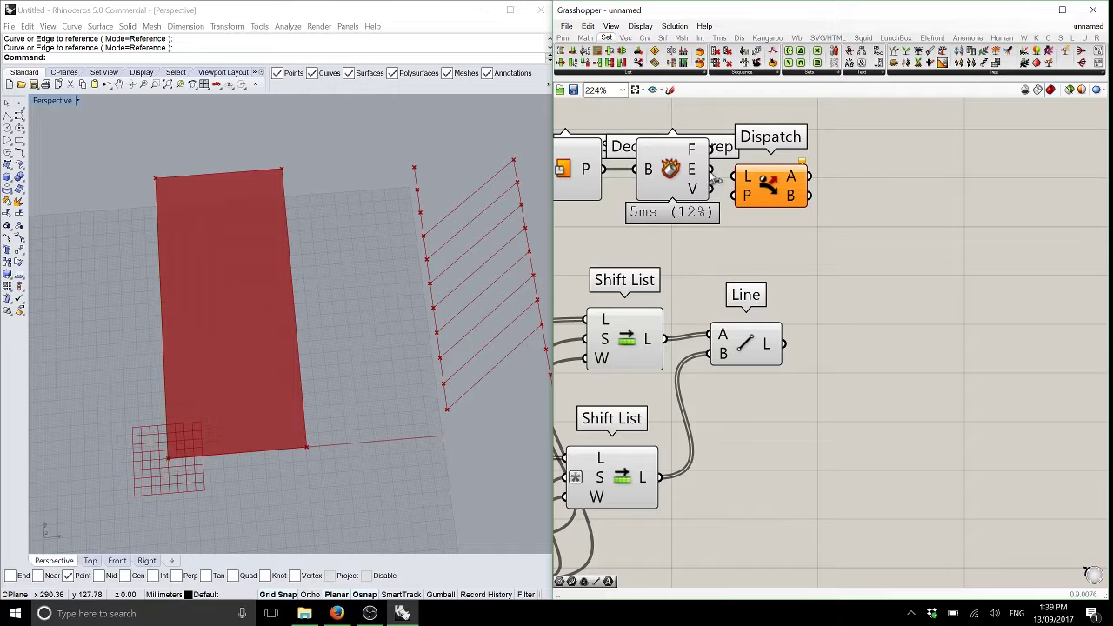
{"action": "left_click_drag", "start_coordinate": [711, 169], "coordinate": [879, 193]}
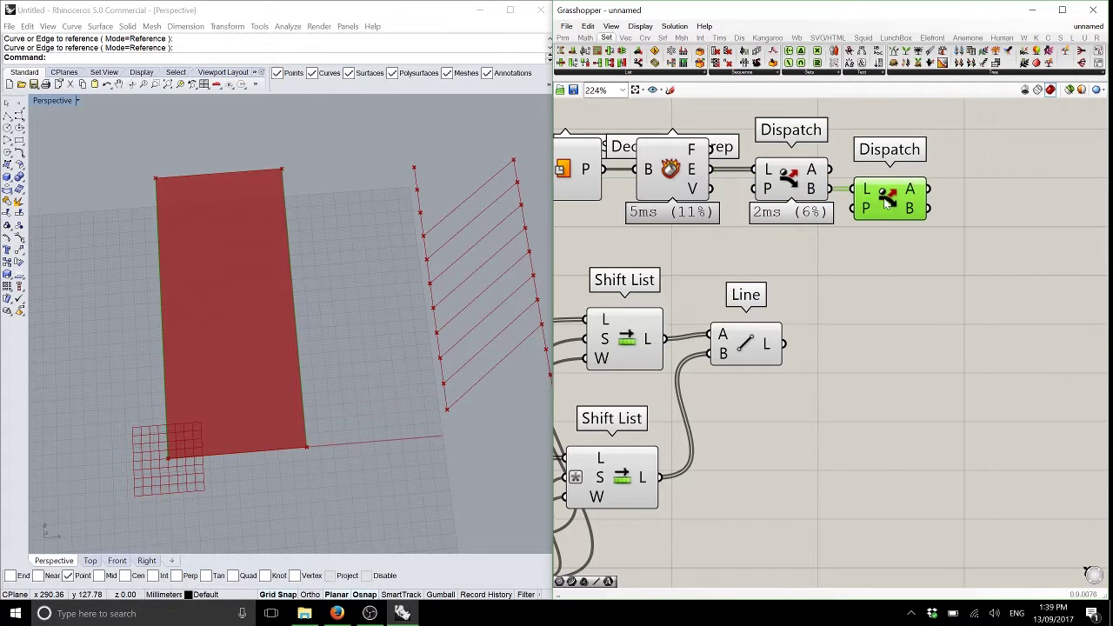
Add a Flip Curve component and connect the second Dispatch's B output to its curve input
{"action": "right_click_drag", "start_coordinate": [942, 194], "coordinate": [816, 204]}
{"action": "left_click", "coordinate": [645, 39]}
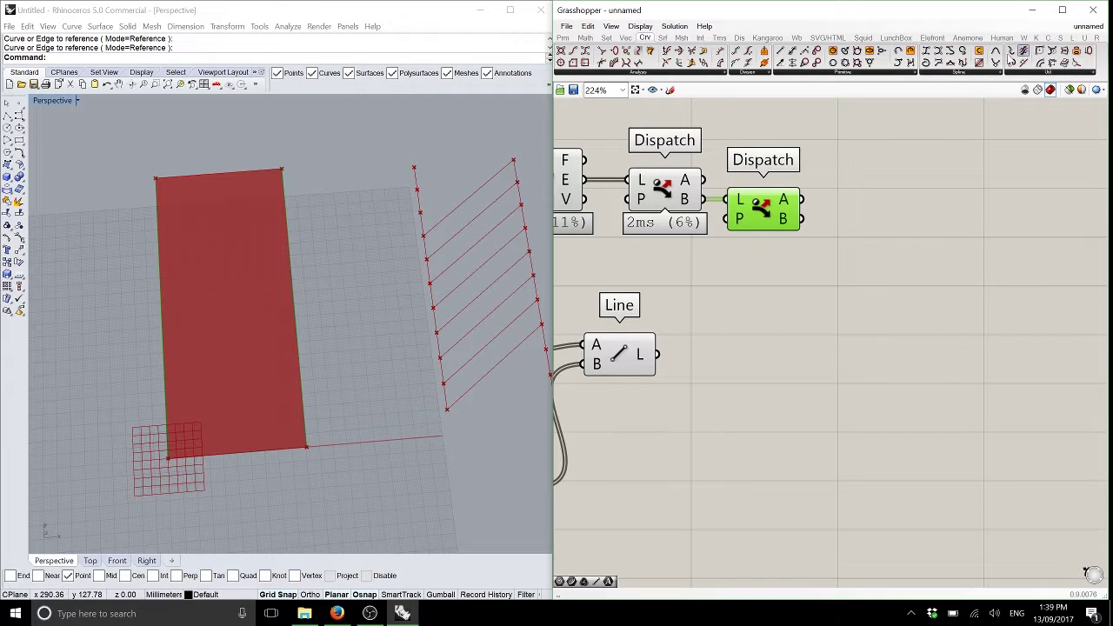
{"action": "left_click_drag", "start_coordinate": [1011, 62], "coordinate": [869, 248]}
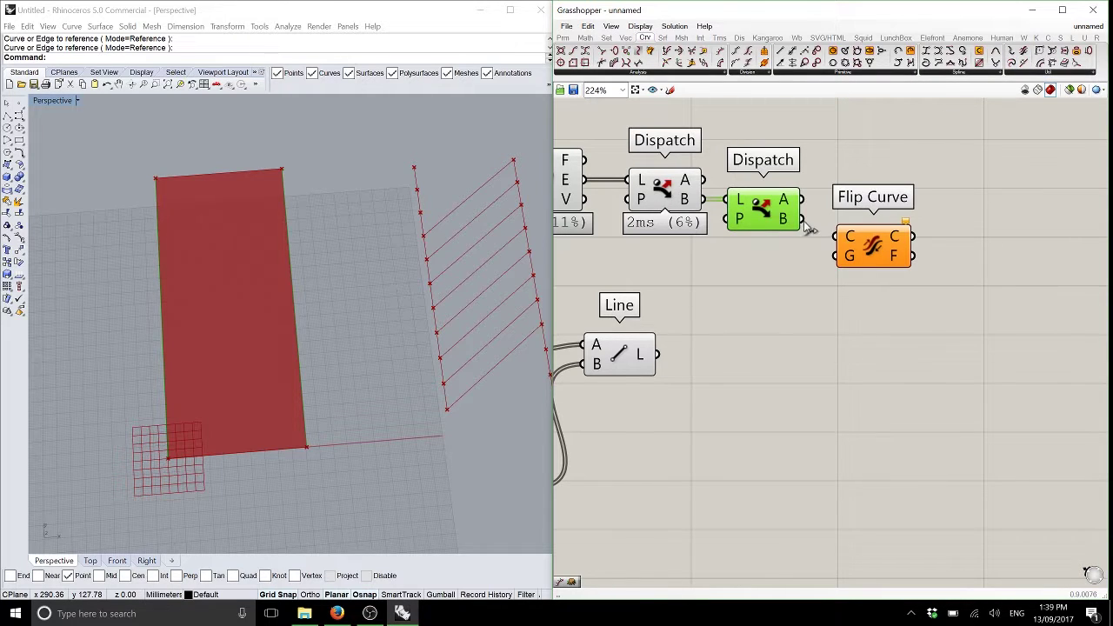
{"action": "left_click_drag", "start_coordinate": [802, 218], "coordinate": [858, 247]}
{"action": "left_click", "coordinate": [869, 248]}
Move the whole Curve, Divide Curve, Shift List and Line group, with its slider and toggle, to the right of Flip Curve
{"action": "scroll", "coordinate": [887, 331], "scroll_direction": "down", "scroll_amount": 5}
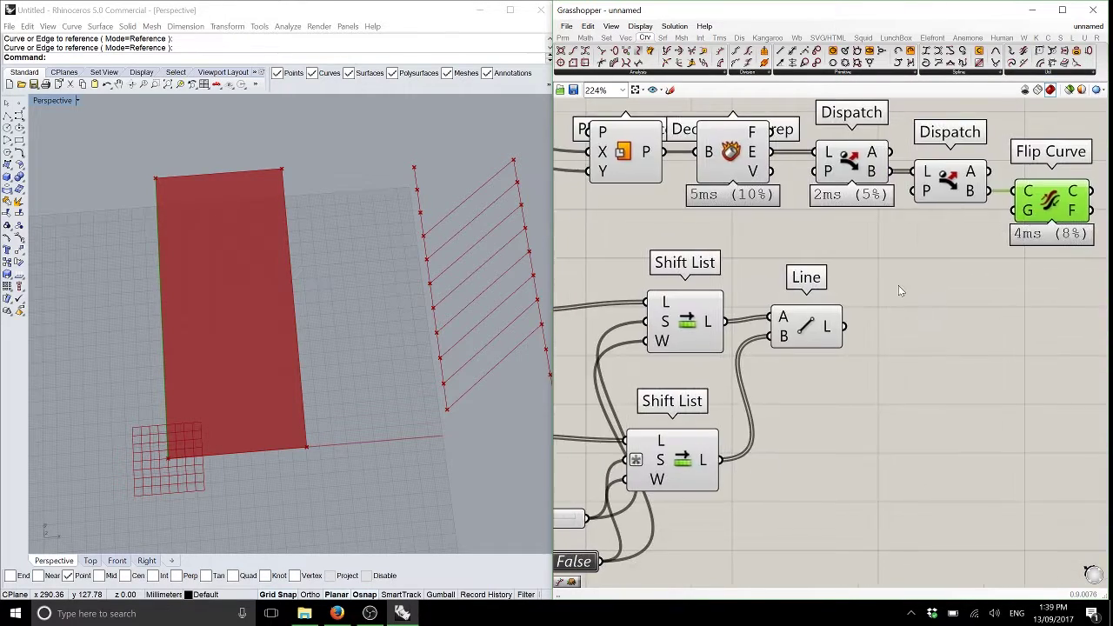
{"action": "scroll", "coordinate": [880, 343], "scroll_direction": "up", "scroll_amount": 1}
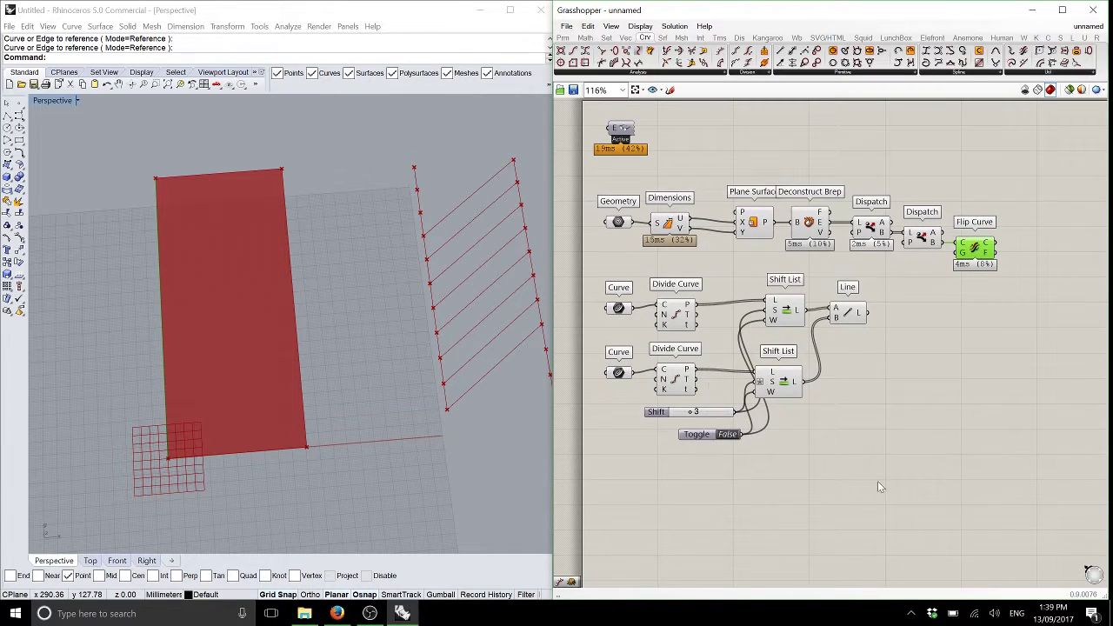
{"action": "left_click_drag", "start_coordinate": [908, 495], "coordinate": [572, 285]}
{"action": "left_click_drag", "start_coordinate": [674, 313], "coordinate": [1027, 228]}
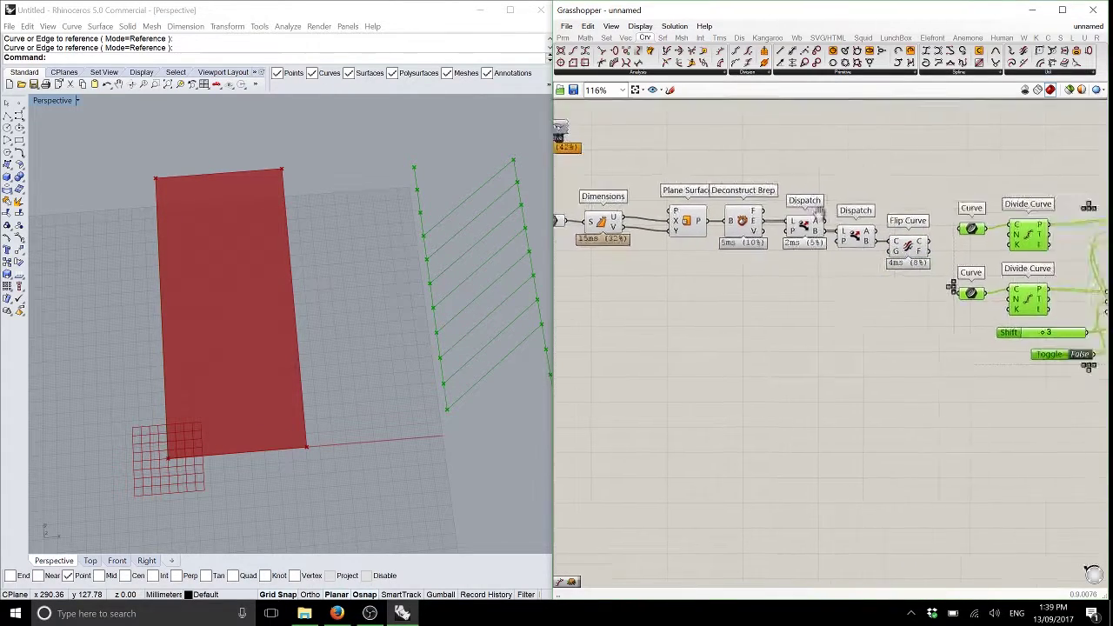
Connect the second Dispatch's A output to the upper Curve parameter and the Flip Curve's C output to the lower one
{"action": "right_click_drag", "start_coordinate": [926, 229], "coordinate": [647, 219]}
{"action": "left_click", "coordinate": [648, 259]}
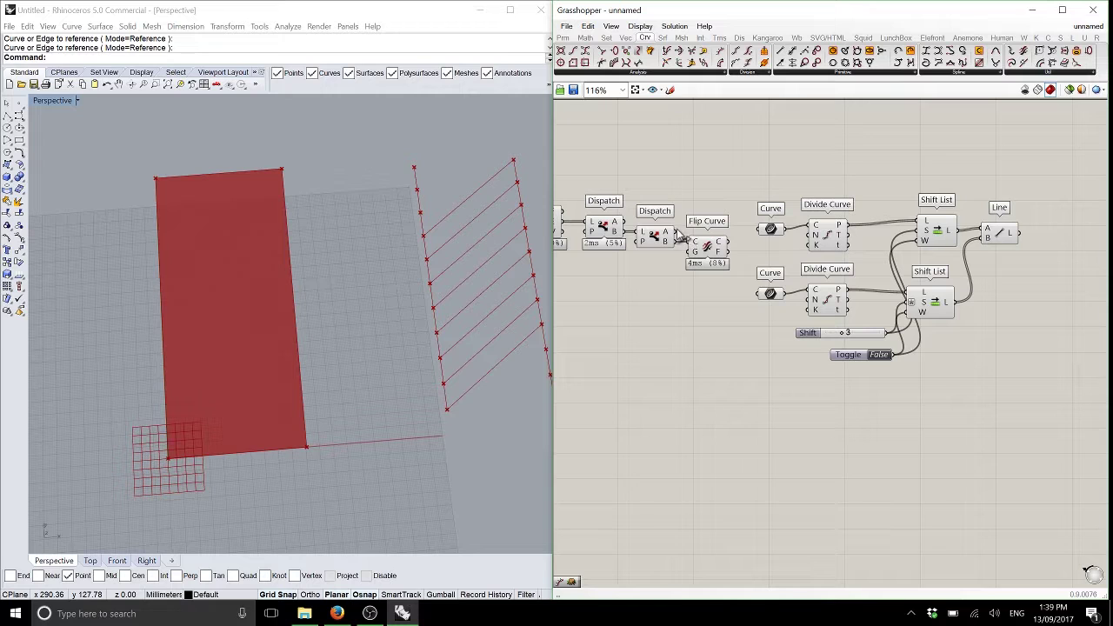
{"action": "left_click_drag", "start_coordinate": [675, 233], "coordinate": [757, 294]}
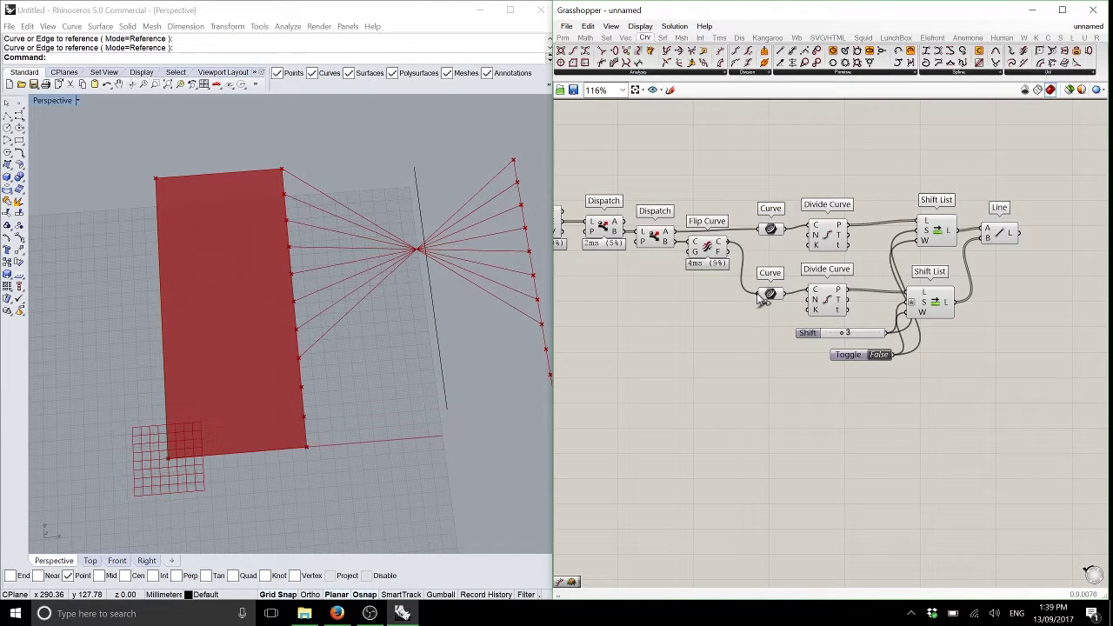
Turn off the preview of the Geometry, Dimensions and Plane Surface components
{"action": "right_click_drag", "start_coordinate": [304, 353], "coordinate": [339, 378]}
{"action": "right_click_drag", "start_coordinate": [574, 261], "coordinate": [775, 312]}
{"action": "left_click_drag", "start_coordinate": [782, 321], "coordinate": [597, 228]}
{"action": "middle_click", "coordinate": [596, 227]}
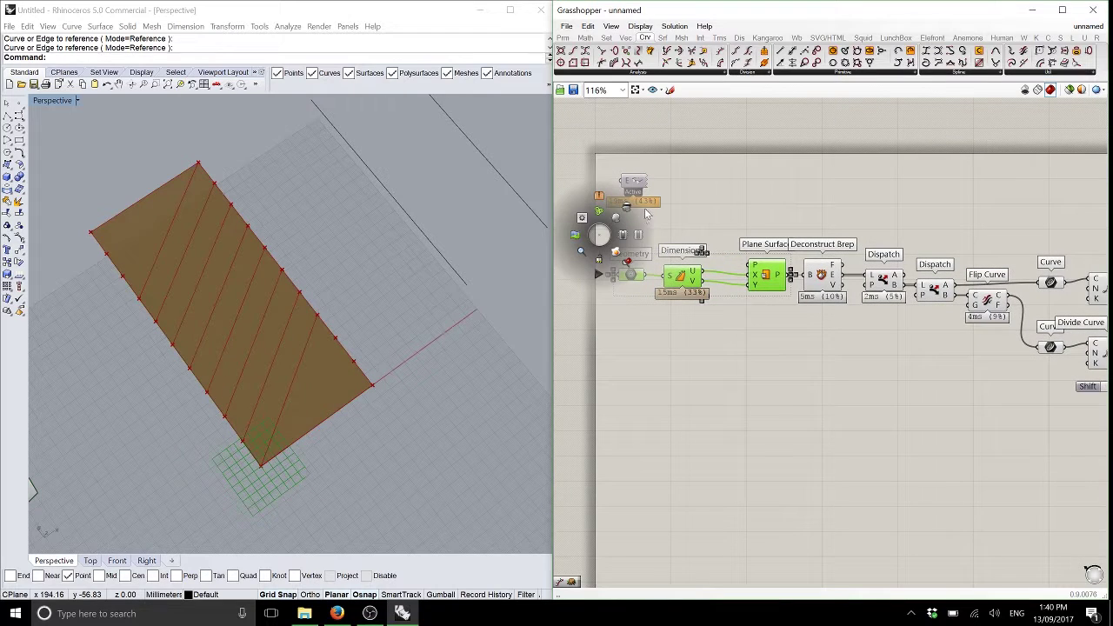
Turn off the preview of the Deconstruct Brep component
{"action": "right_click_drag", "start_coordinate": [837, 261], "coordinate": [720, 255]}
{"action": "left_click", "coordinate": [720, 261]}
{"action": "middle_click", "coordinate": [720, 261]}
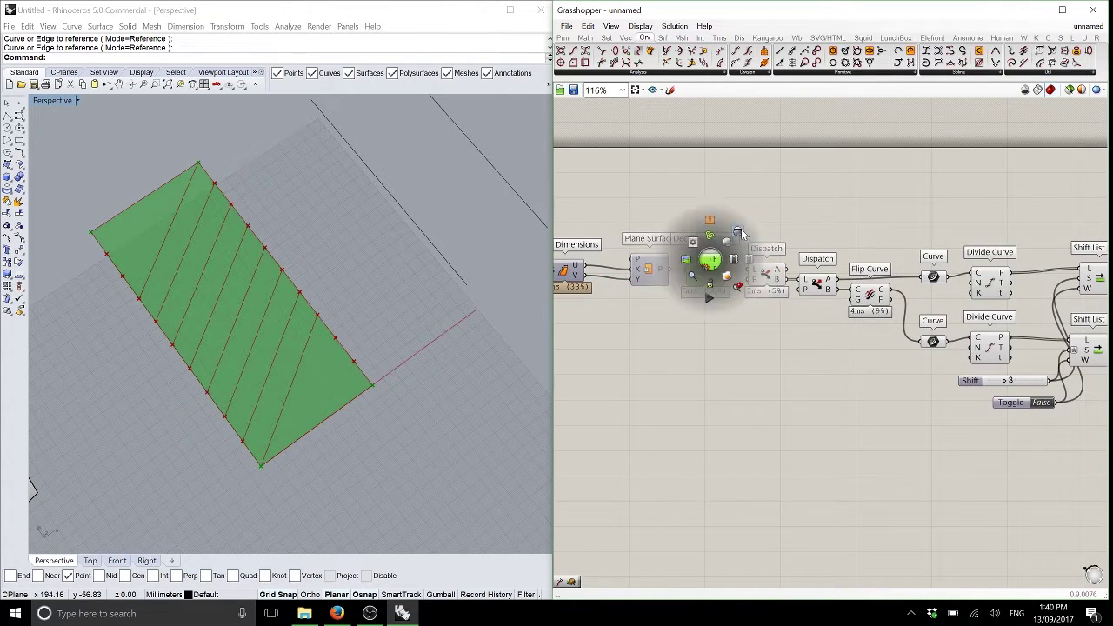
{"action": "left_click", "coordinate": [707, 243]}
Add a Curve parameter above Deconstruct Brep and connect the Plane Surface's P output to it
{"action": "left_click", "coordinate": [562, 38]}
{"action": "left_click_drag", "start_coordinate": [589, 50], "coordinate": [740, 240]}
{"action": "left_click_drag", "start_coordinate": [665, 269], "coordinate": [736, 232]}
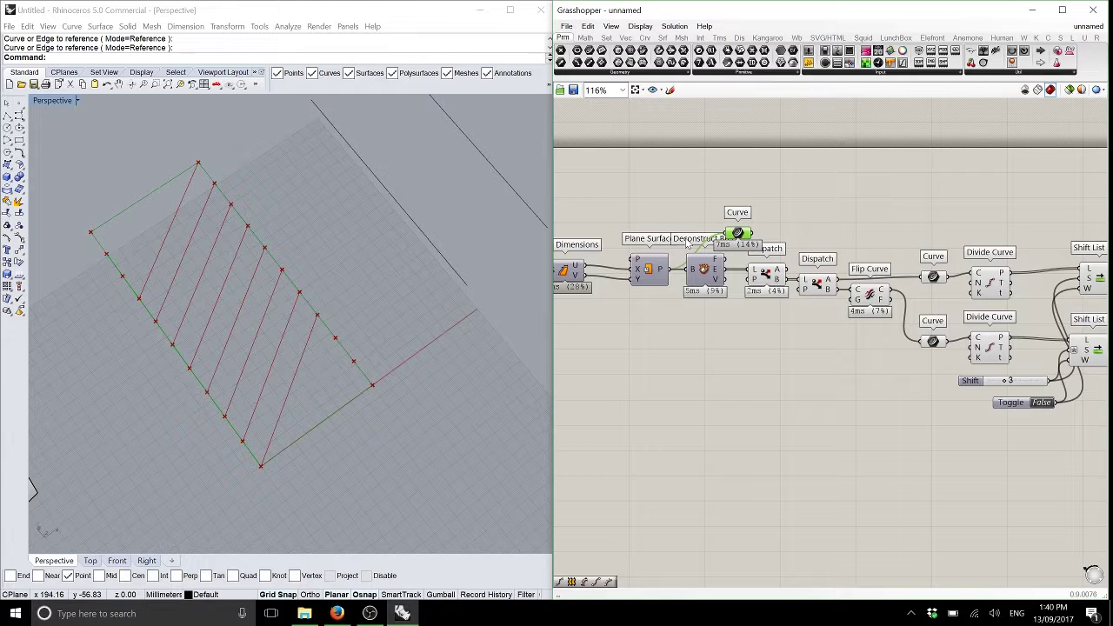
Extract the upper Divide Curve's N input as a separate Count parameter and place it below Flip Curve
{"action": "right_click_drag", "start_coordinate": [313, 330], "coordinate": [174, 286]}
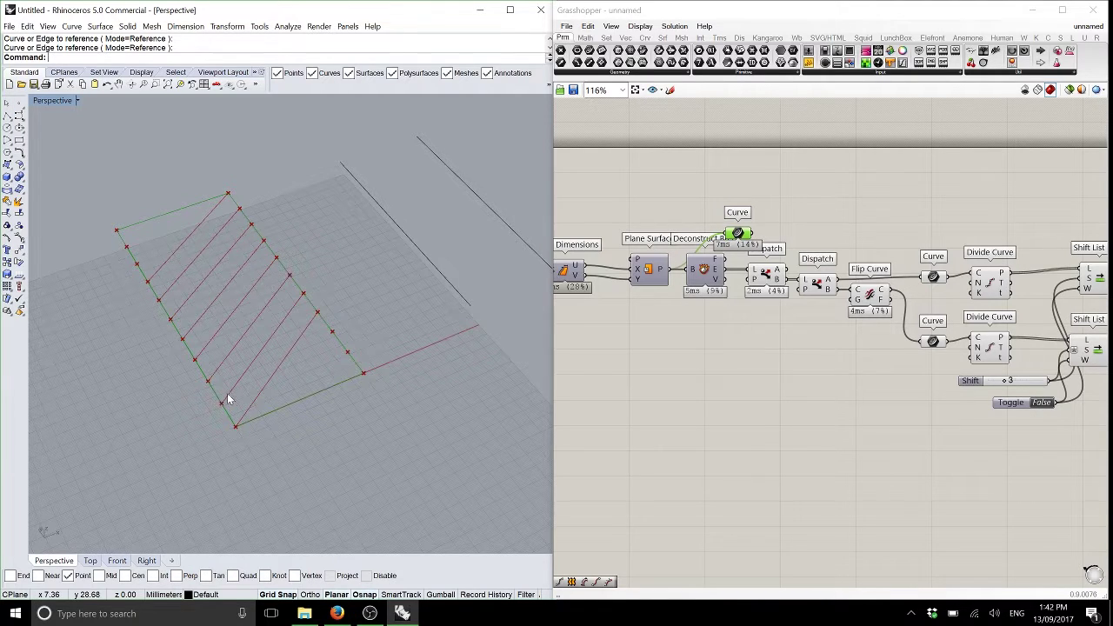
{"action": "right_click_drag", "start_coordinate": [227, 393], "coordinate": [350, 427]}
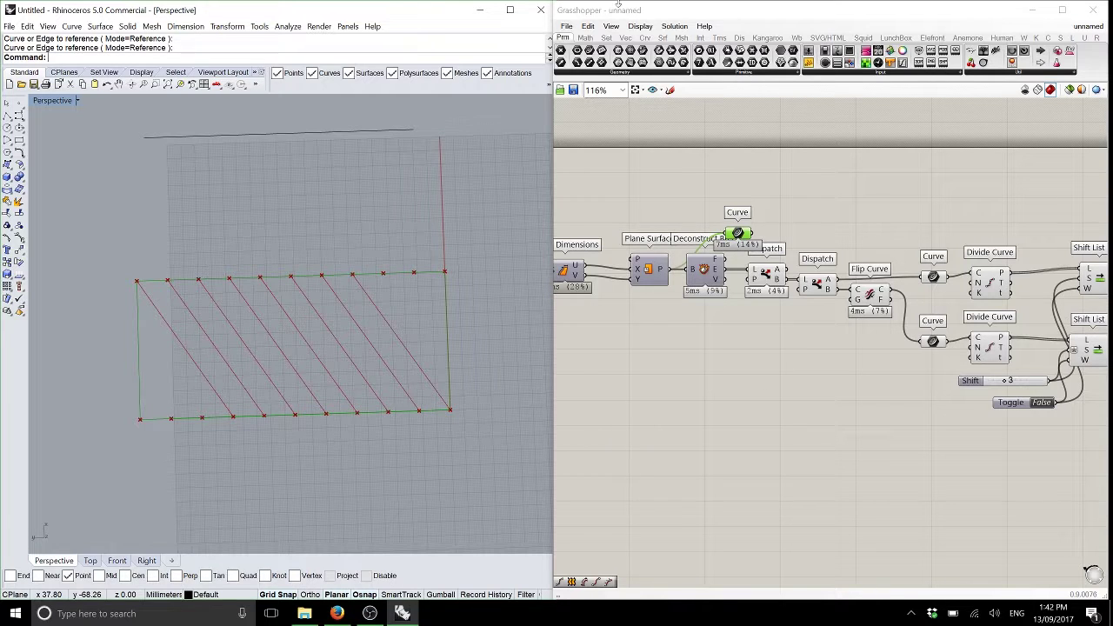
{"action": "right_click_drag", "start_coordinate": [907, 280], "coordinate": [772, 252]}
{"action": "scroll", "coordinate": [844, 261], "scroll_direction": "up", "scroll_amount": 3}
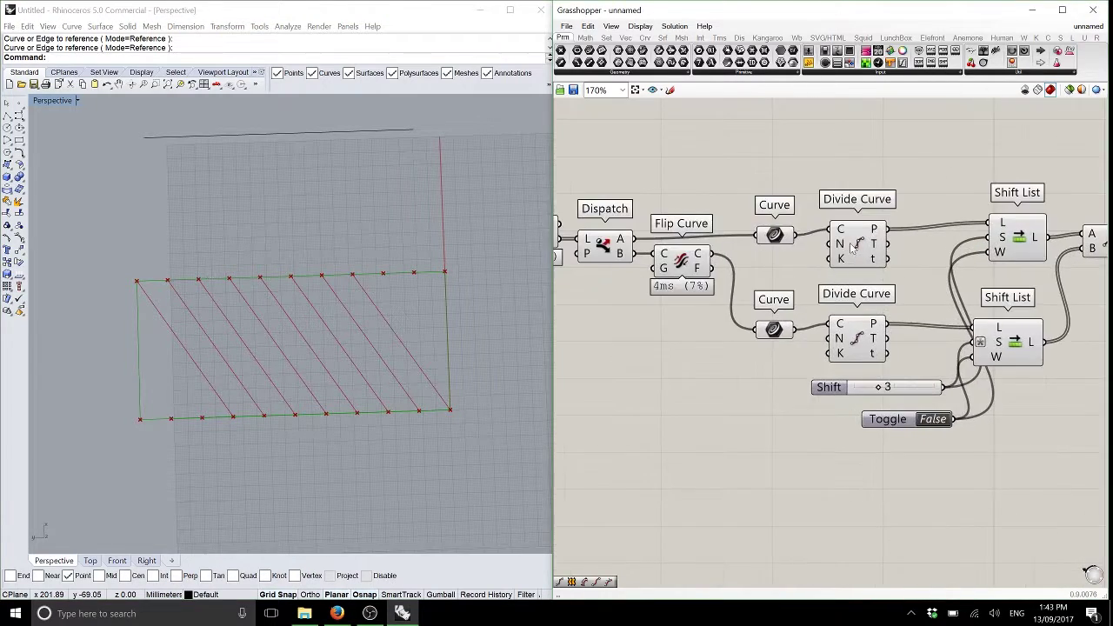
{"action": "right_click", "coordinate": [841, 246]}
{"action": "left_click", "coordinate": [900, 424]}
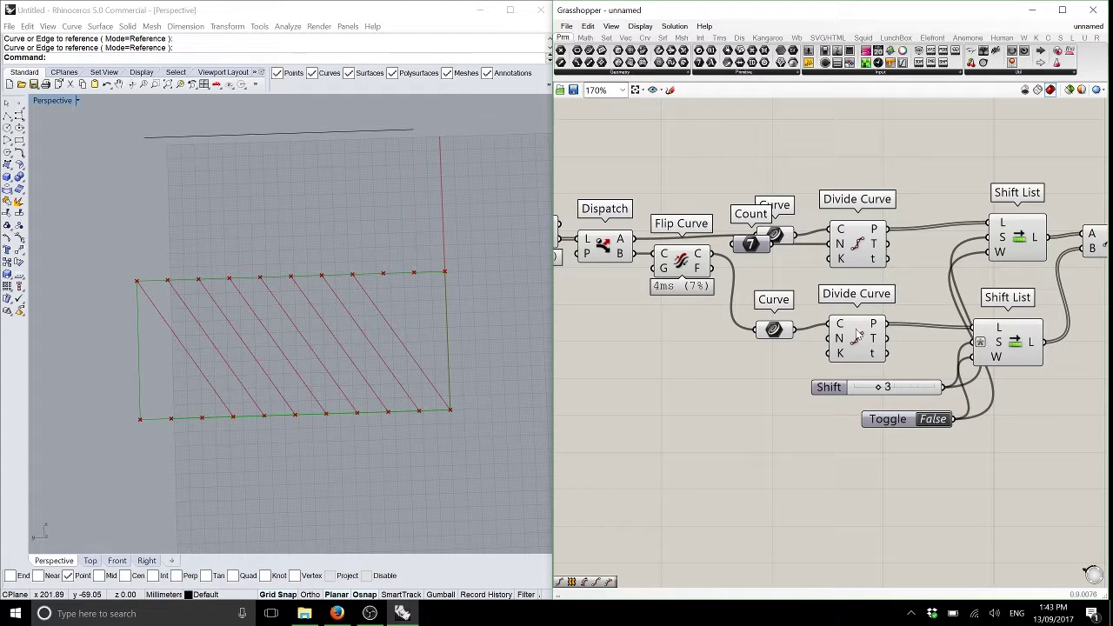
{"action": "left_click_drag", "start_coordinate": [757, 244], "coordinate": [683, 392]}
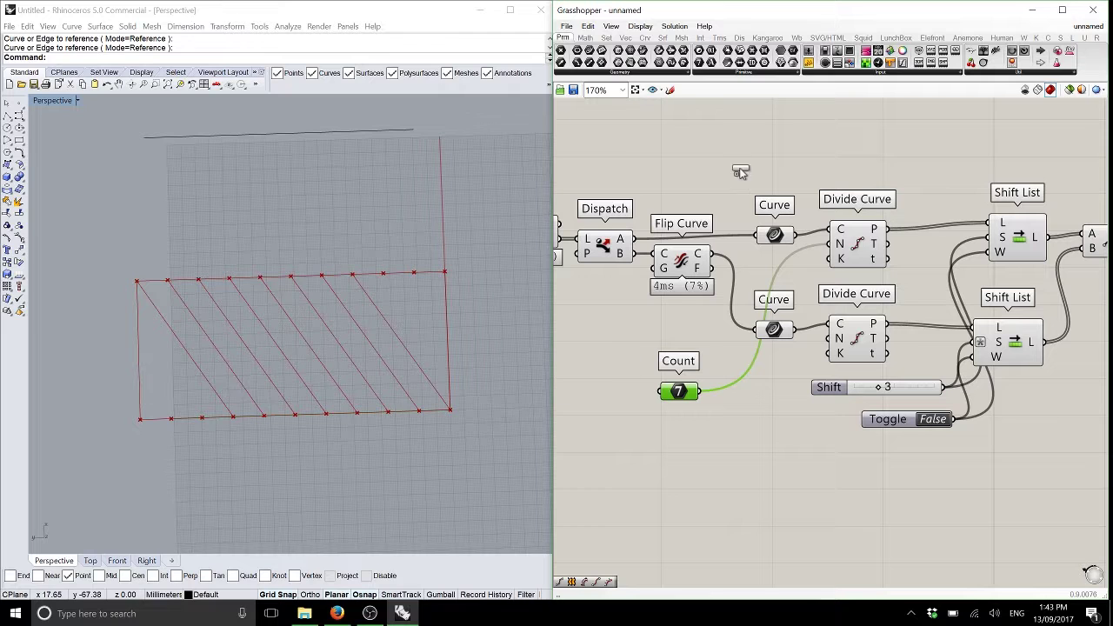
Add a number slider beside the Count parameter and set its maximum to 20
{"action": "left_click_drag", "start_coordinate": [574, 385], "coordinate": [575, 385]}
{"action": "right_click_drag", "start_coordinate": [600, 409], "coordinate": [619, 365]}
{"action": "double_click", "coordinate": [619, 364]}
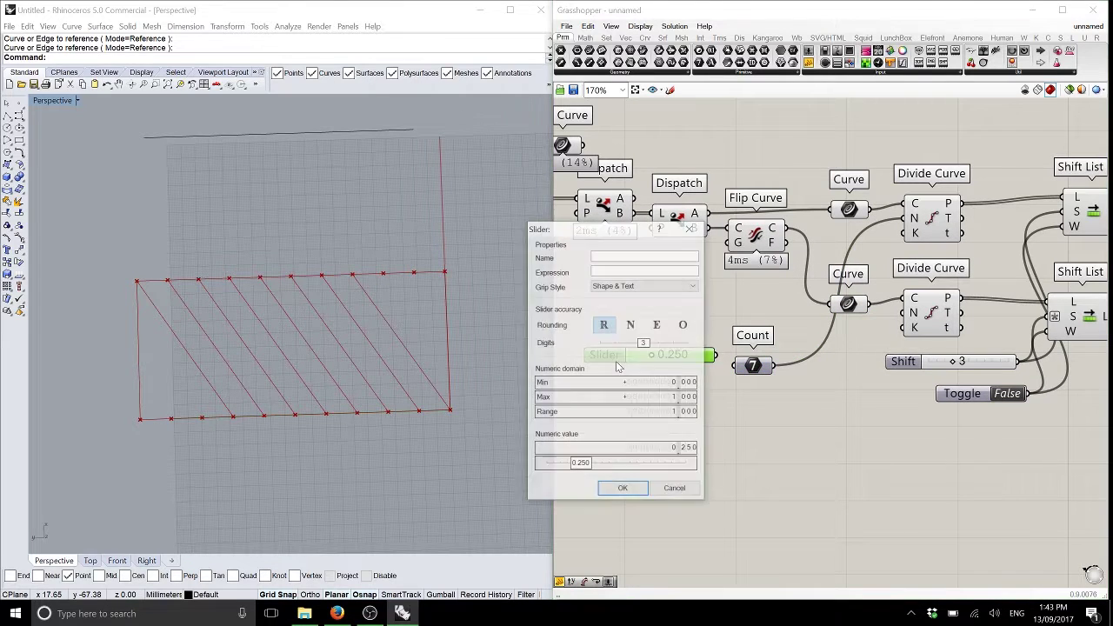
{"action": "left_click", "coordinate": [658, 396]}
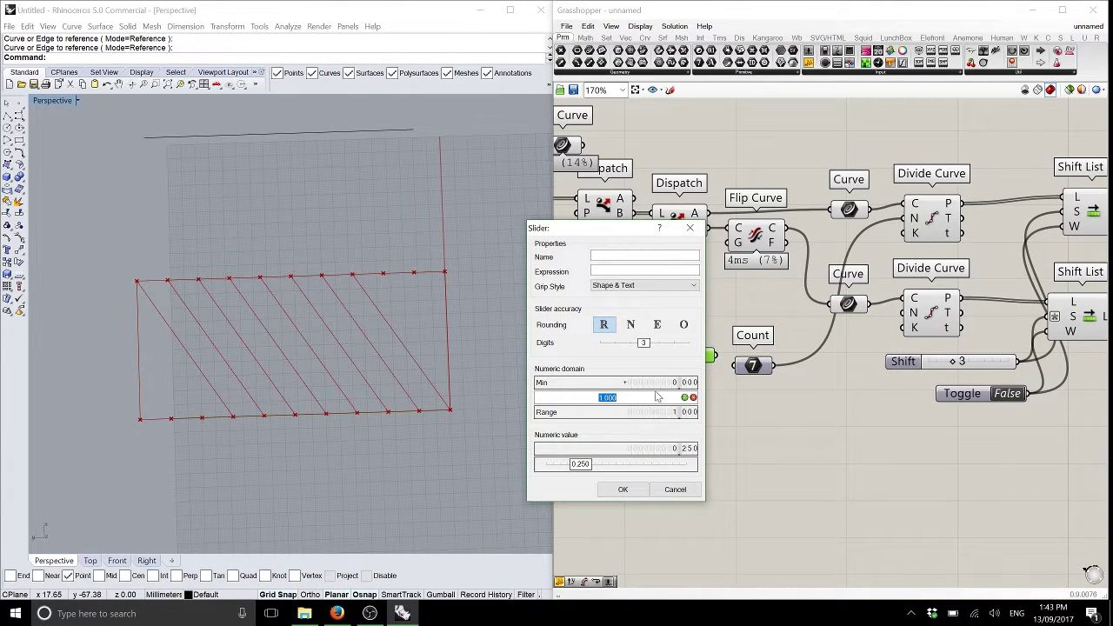
{"action": "type", "text": "20000"}
{"action": "key", "text": "ctrl+a"}
{"action": "type", "text": "20"}
{"action": "left_click", "coordinate": [684, 397]}
{"action": "left_click", "coordinate": [623, 489]}
Feed the new slider through the Count parameter into both Divide Curve components and set its rounding to integers
{"action": "left_click_drag", "start_coordinate": [712, 354], "coordinate": [755, 363]}
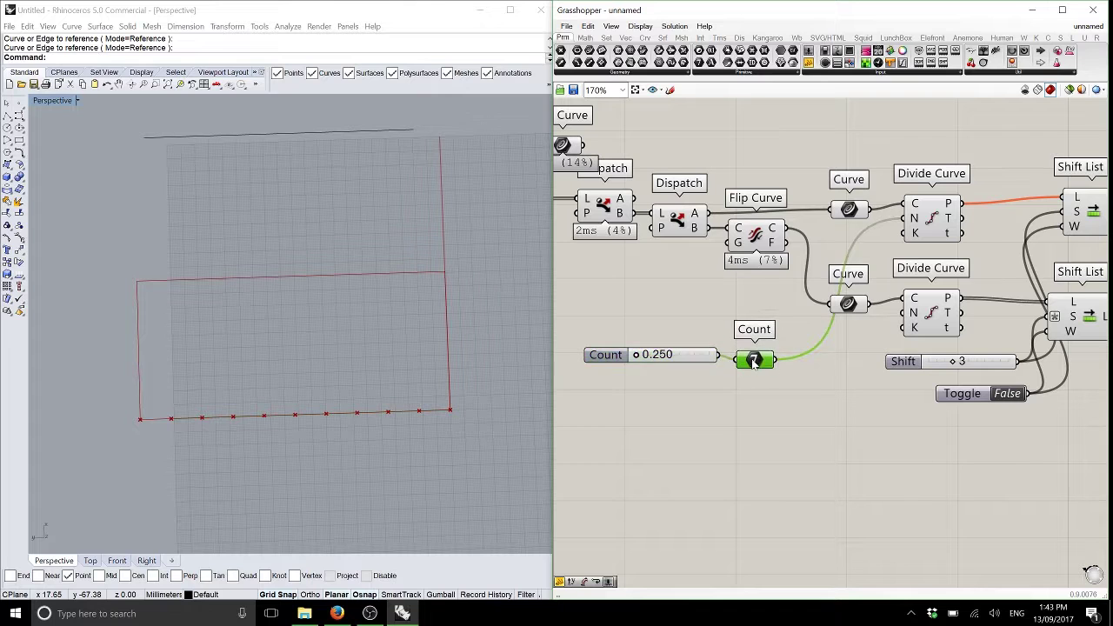
{"action": "double_click", "coordinate": [611, 356]}
{"action": "left_click", "coordinate": [626, 323]}
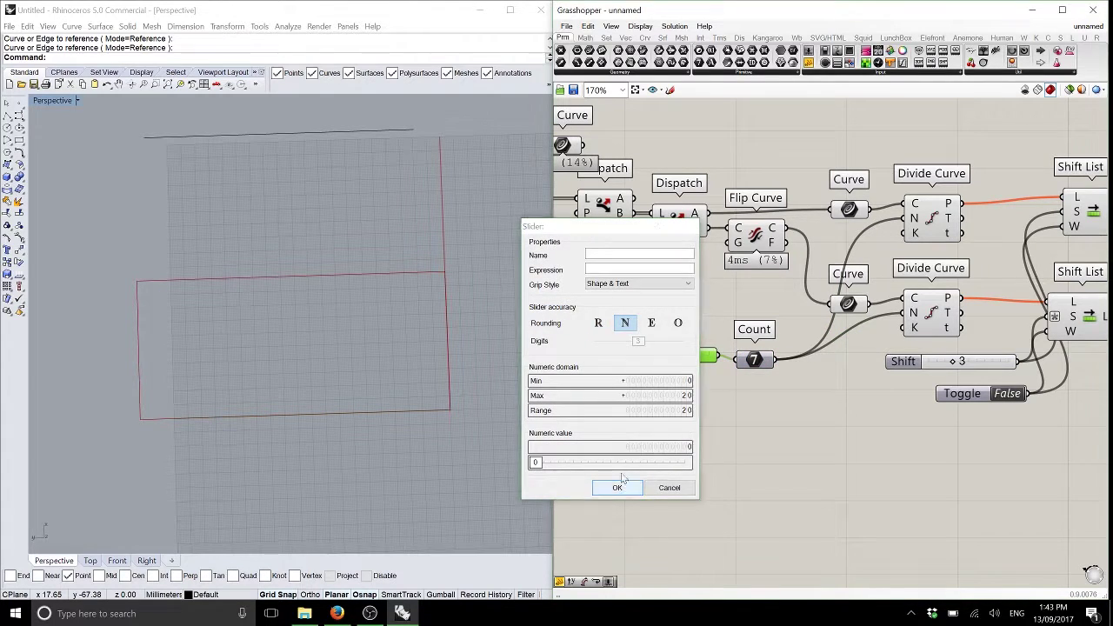
{"action": "left_click", "coordinate": [617, 487]}
Set the Count slider to 20
{"action": "scroll", "coordinate": [646, 358], "scroll_direction": "down", "scroll_amount": 1}
{"action": "left_click_drag", "start_coordinate": [646, 358], "coordinate": [677, 360]}
{"action": "right_click_drag", "start_coordinate": [678, 360], "coordinate": [636, 357]}
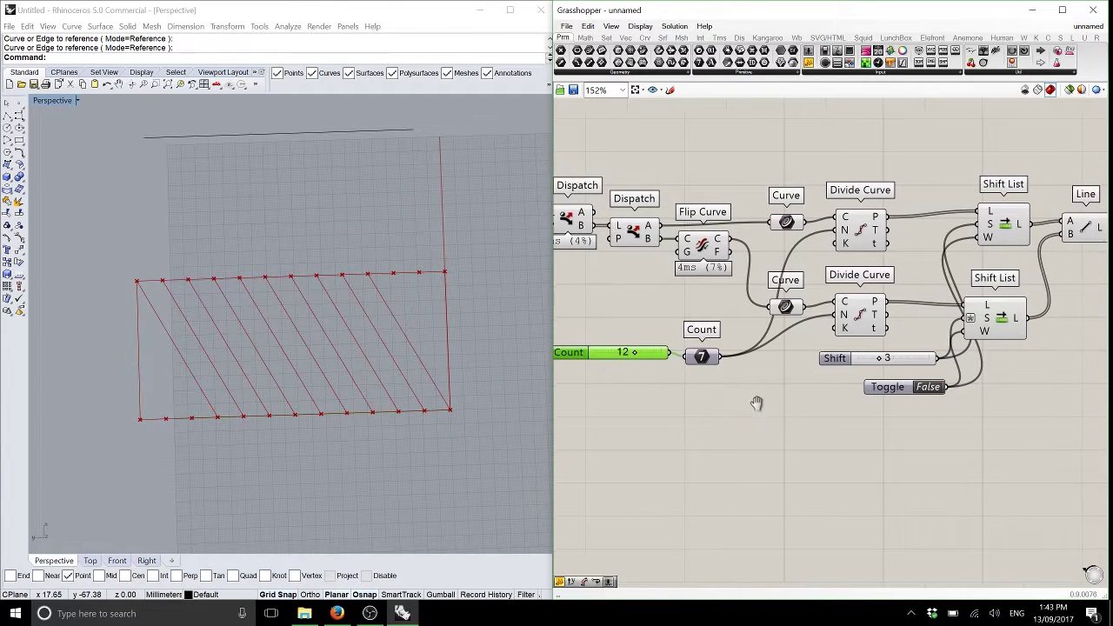
{"action": "double_click", "coordinate": [647, 357]}
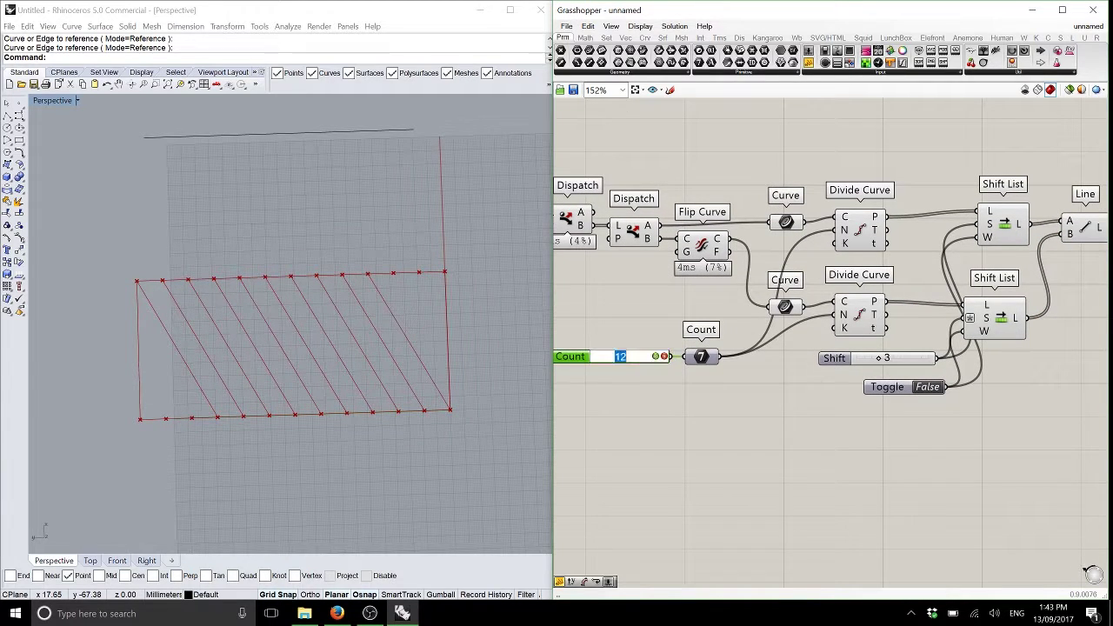
{"action": "type", "text": "20"}
{"action": "key", "text": "Return"}
{"action": "scroll", "coordinate": [415, 332], "scroll_direction": "up", "scroll_amount": 5}
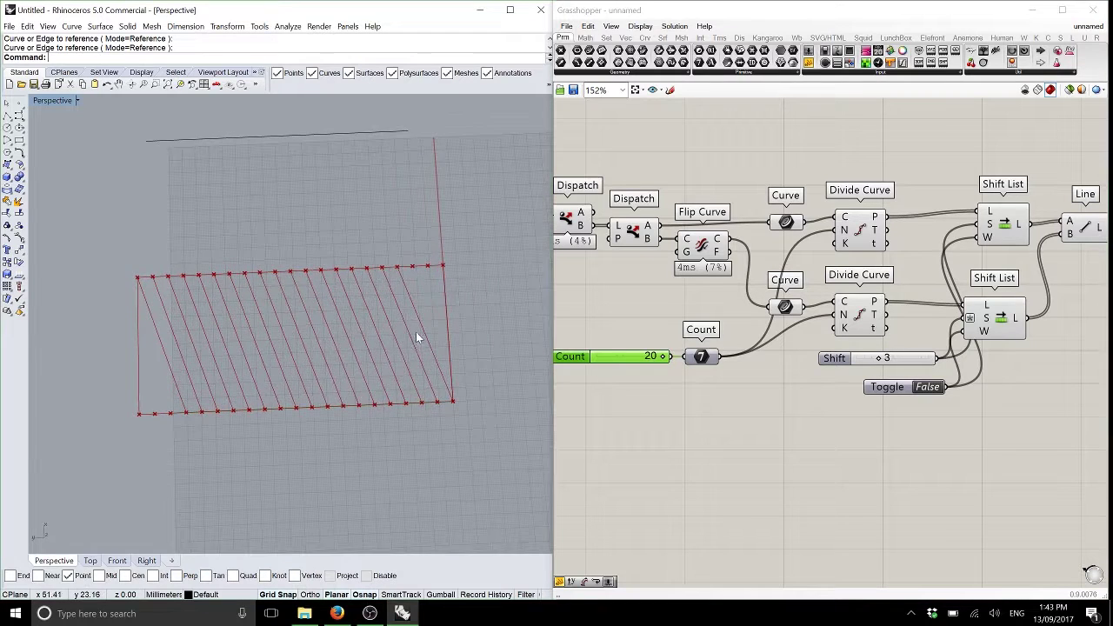
{"action": "scroll", "coordinate": [407, 336], "scroll_direction": "down", "scroll_amount": 4}
{"action": "right_click_drag", "start_coordinate": [406, 354], "coordinate": [402, 334]}
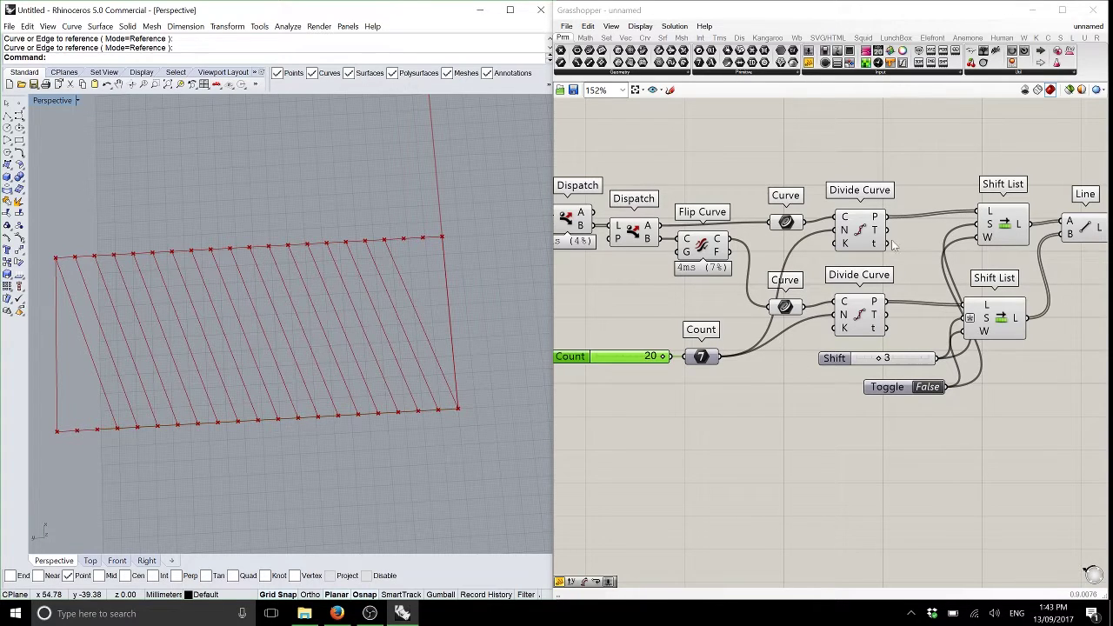
Move the Shift List and Line group, with its slider and toggle, and both Divide Curve components to the right
{"action": "right_click_drag", "start_coordinate": [895, 279], "coordinate": [763, 275]}
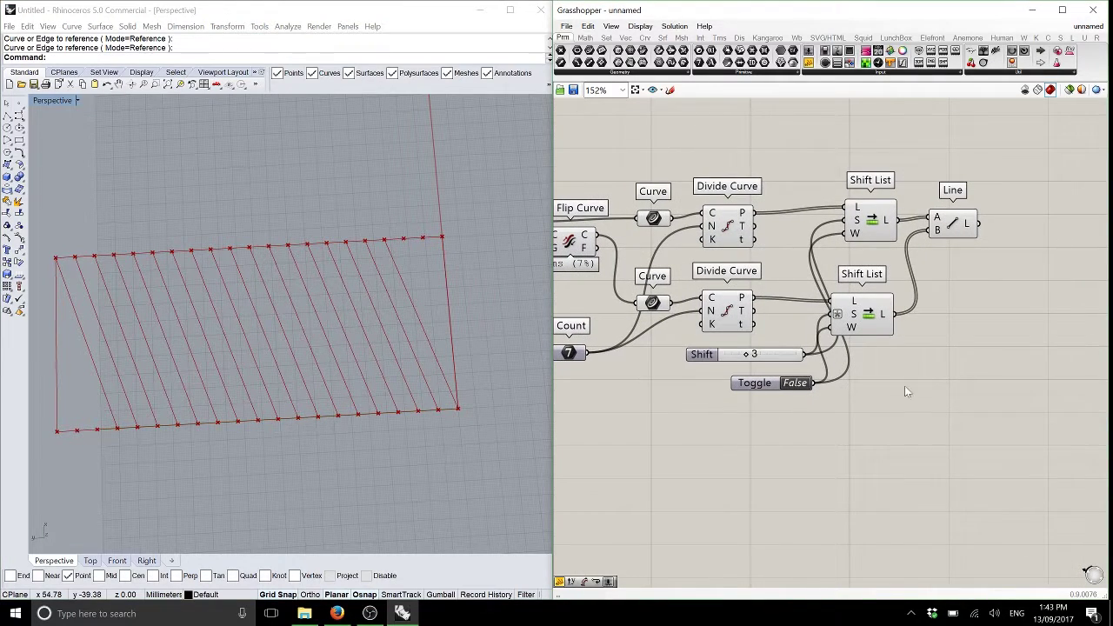
{"action": "left_click_drag", "start_coordinate": [988, 419], "coordinate": [773, 157]}
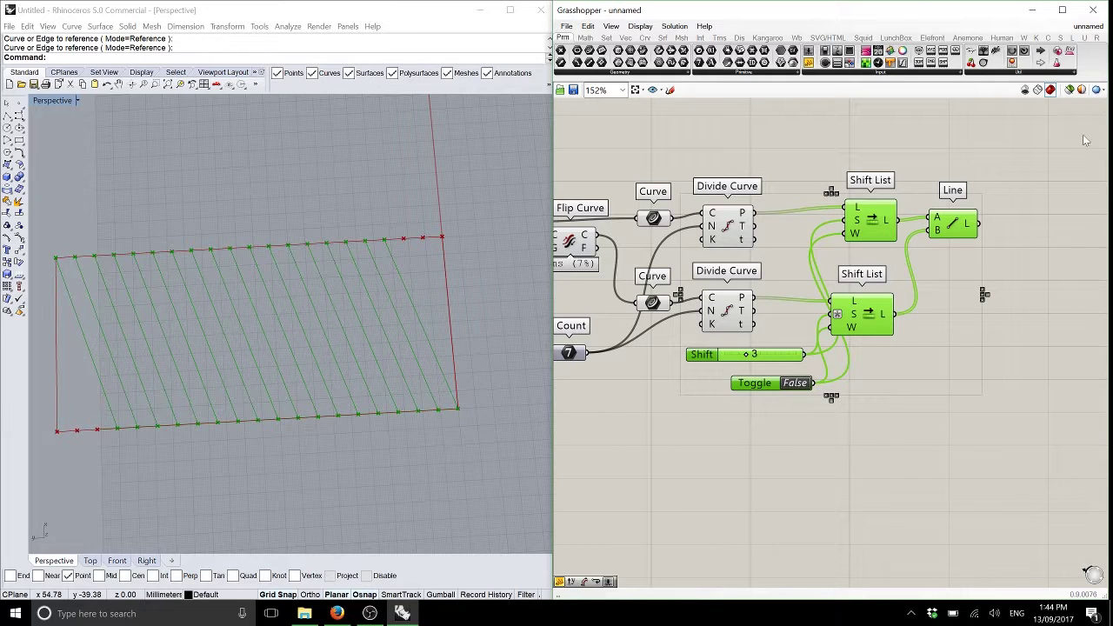
{"action": "left_click_drag", "start_coordinate": [853, 318], "coordinate": [1009, 318]}
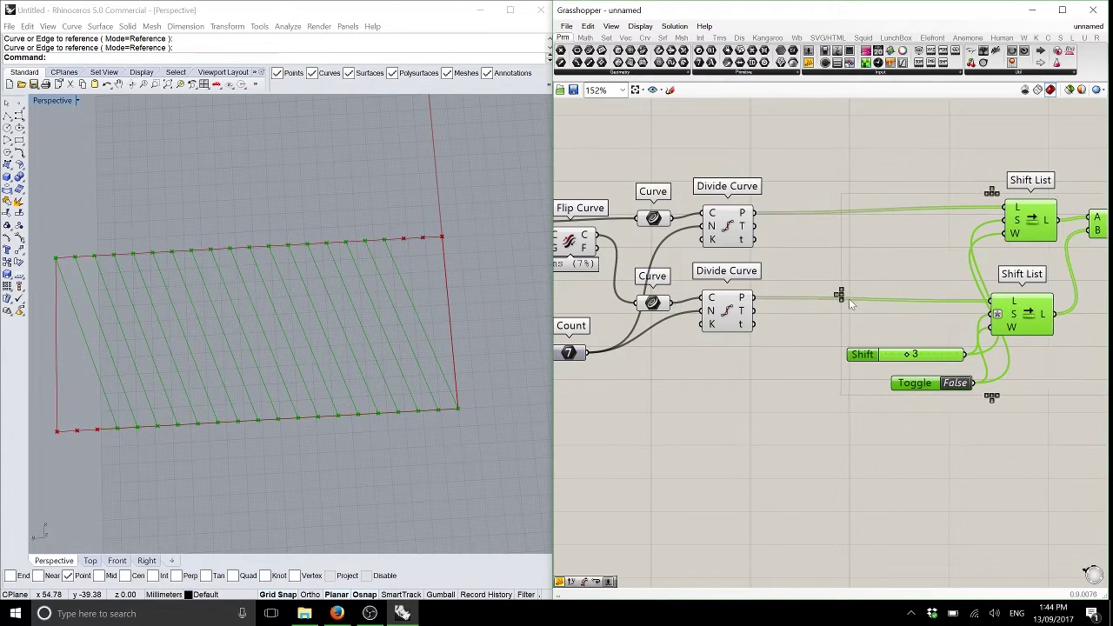
{"action": "right_click_drag", "start_coordinate": [870, 391], "coordinate": [839, 344]}
{"action": "left_click_drag", "start_coordinate": [678, 131], "coordinate": [765, 296]}
{"action": "left_click_drag", "start_coordinate": [705, 181], "coordinate": [779, 181]}
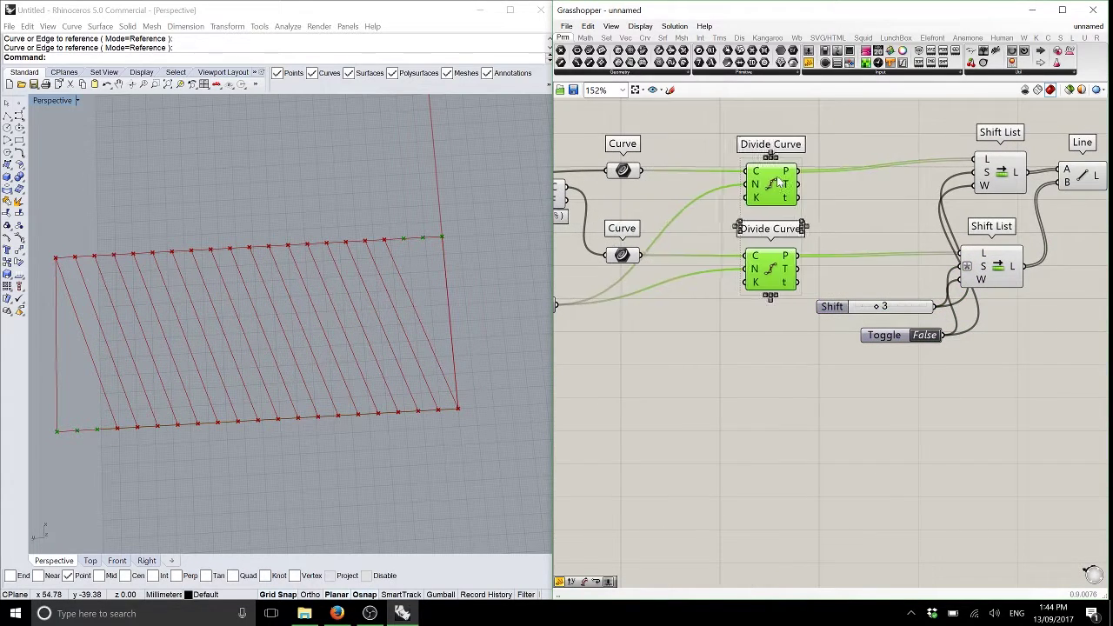
{"action": "left_click", "coordinate": [675, 232]}
Add a curve Length component and connect the upper Curve parameter to its C input
{"action": "right_click_drag", "start_coordinate": [675, 231], "coordinate": [748, 231]}
{"action": "left_click", "coordinate": [697, 171]}
{"action": "left_click", "coordinate": [646, 38]}
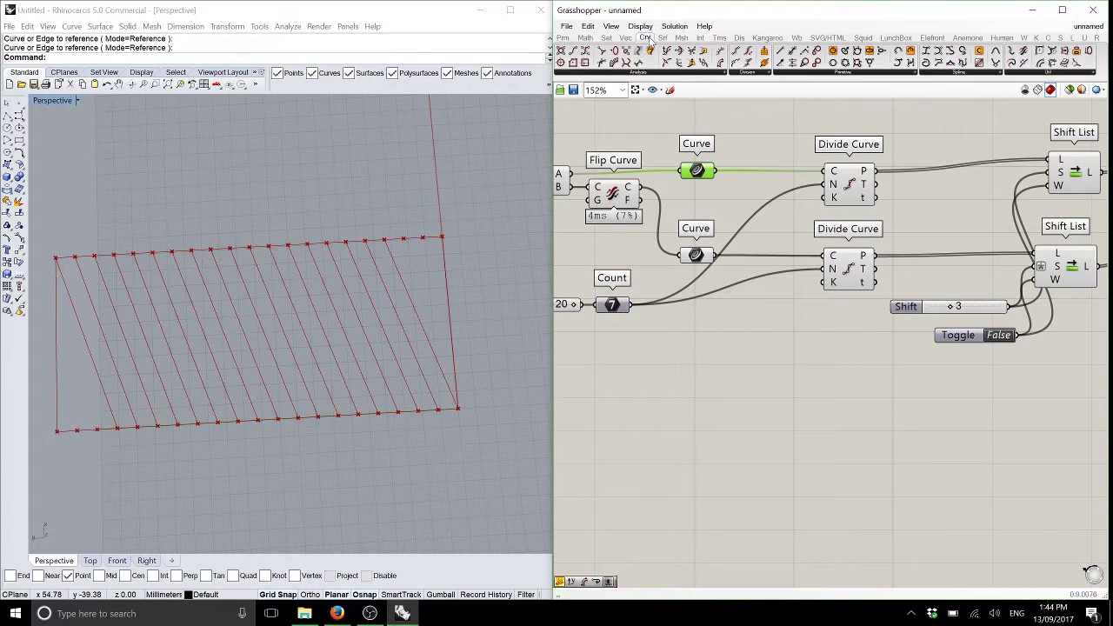
{"action": "left_click_drag", "start_coordinate": [722, 64], "coordinate": [748, 231]}
{"action": "left_click_drag", "start_coordinate": [715, 170], "coordinate": [750, 313]}
Move the Count slider and parameter further down and place the Length component directly beneath the lower Curve parameter
{"action": "right_click_drag", "start_coordinate": [623, 367], "coordinate": [686, 352]}
{"action": "left_click_drag", "start_coordinate": [687, 342], "coordinate": [586, 281]}
{"action": "left_click_drag", "start_coordinate": [674, 289], "coordinate": [649, 366]}
{"action": "left_click", "coordinate": [793, 304]}
{"action": "left_click_drag", "start_coordinate": [793, 304], "coordinate": [748, 306]}
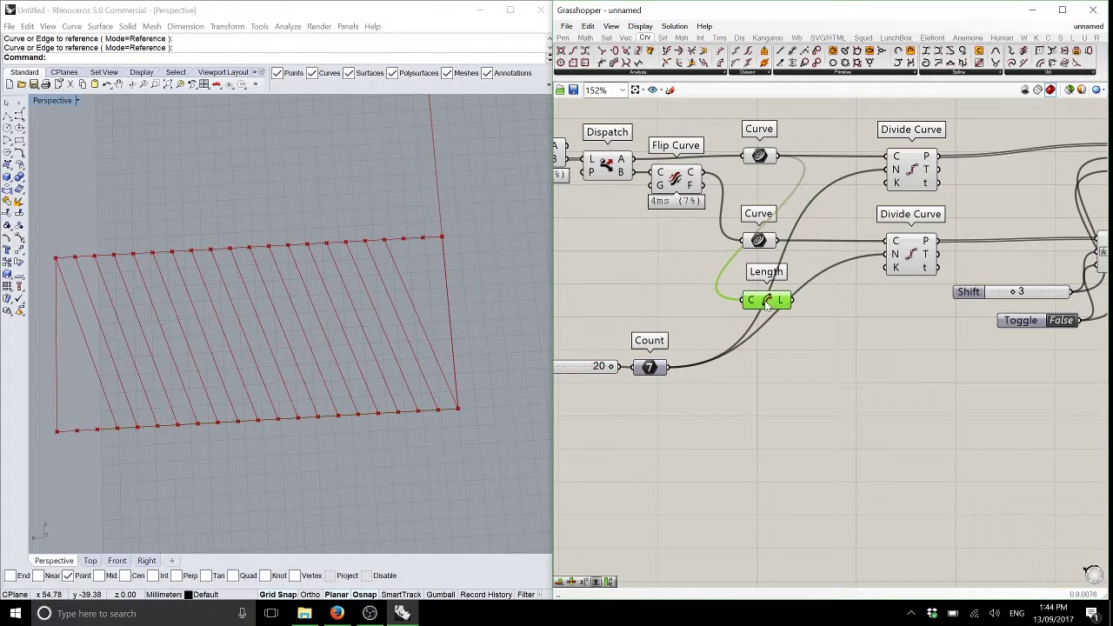
Add an Expression component to the right of the Count parameter and set its formula to x/y
{"action": "left_click", "coordinate": [587, 38]}
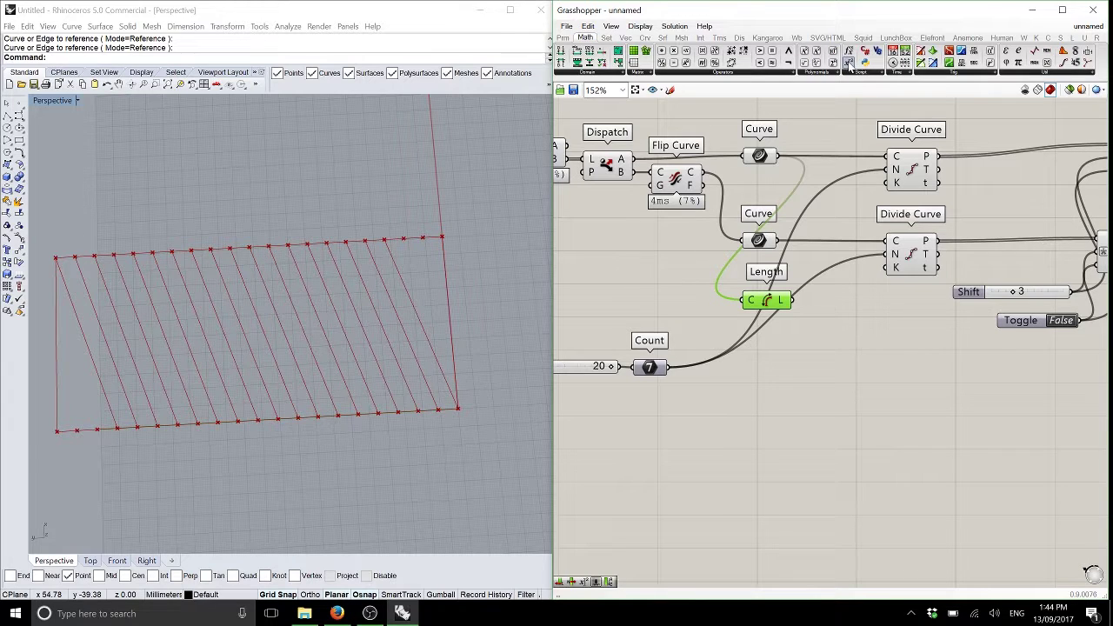
{"action": "left_click_drag", "start_coordinate": [847, 63], "coordinate": [880, 348]}
{"action": "double_click", "coordinate": [880, 348]}
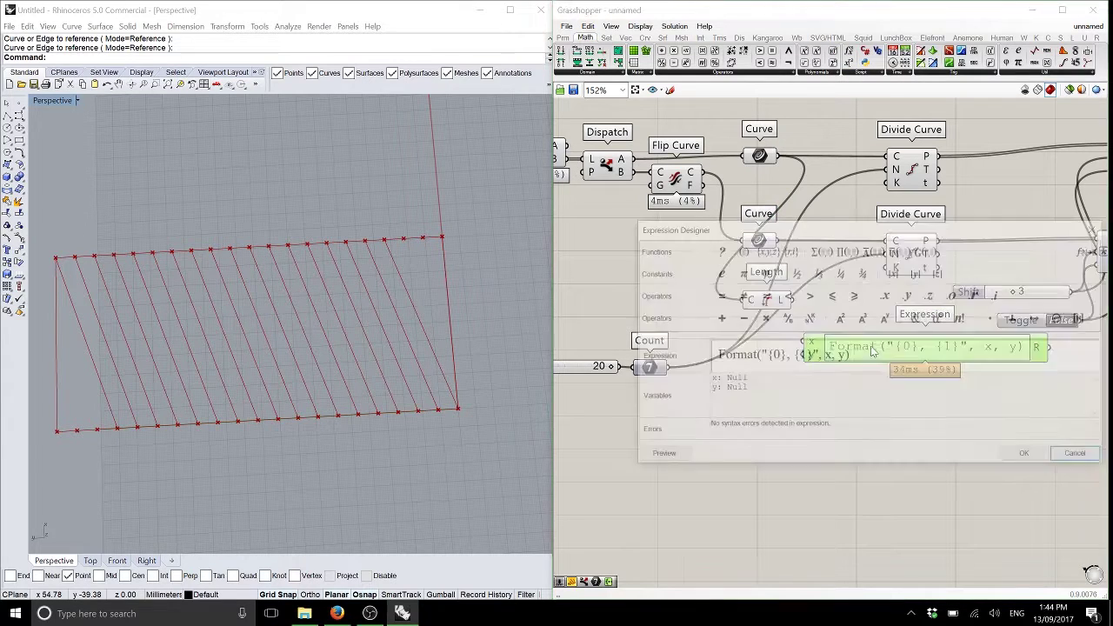
{"action": "key", "text": "ctrl+a"}
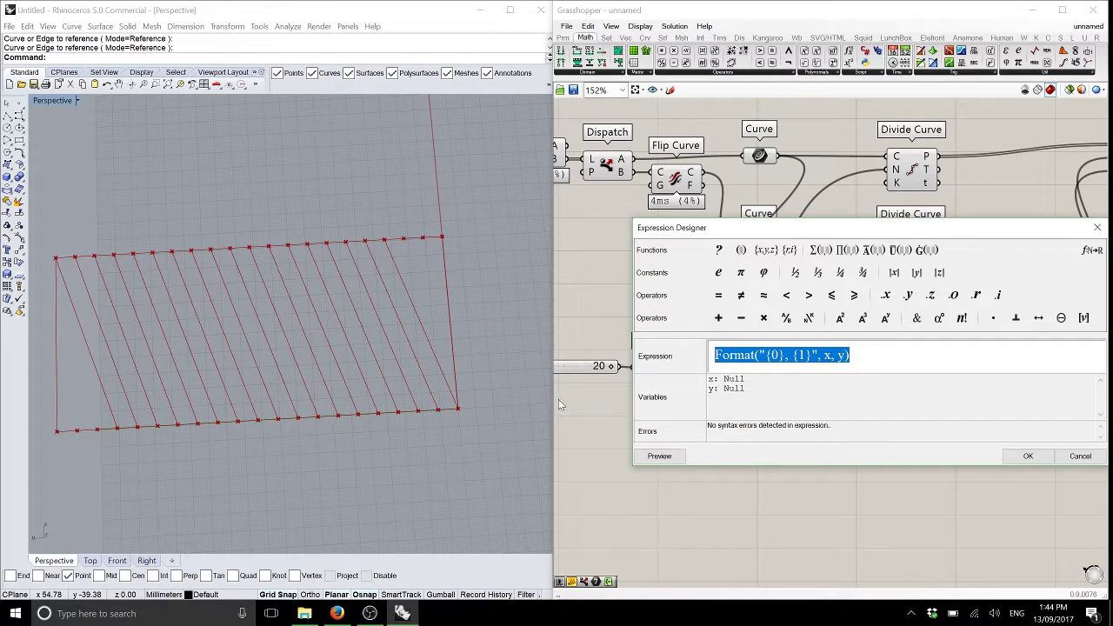
{"action": "type", "text": "x/y"}
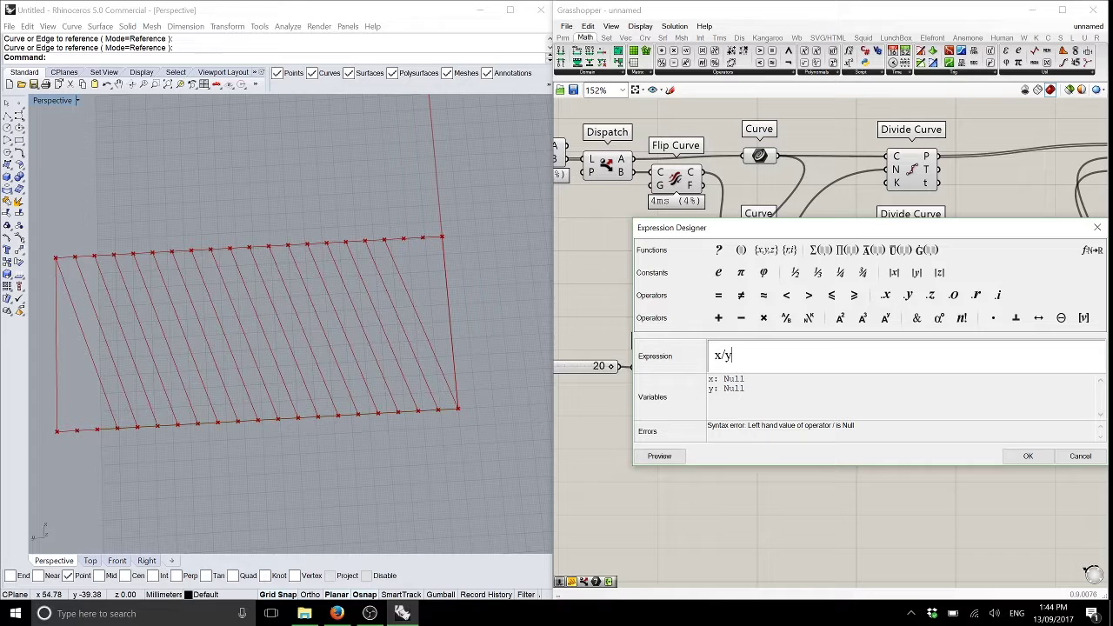
{"action": "left_click", "coordinate": [1028, 455]}
{"action": "scroll", "coordinate": [792, 339], "scroll_direction": "up", "scroll_amount": 2}
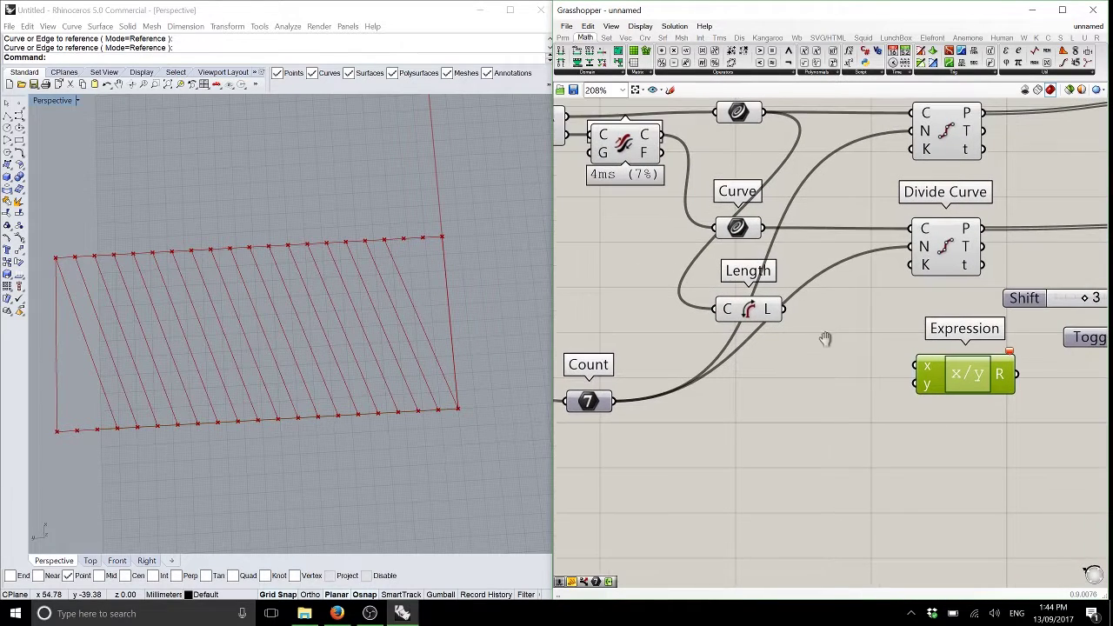
Connect the Length output to the Expression's x input and the Count parameter to its y input
{"action": "left_click_drag", "start_coordinate": [784, 313], "coordinate": [836, 324]}
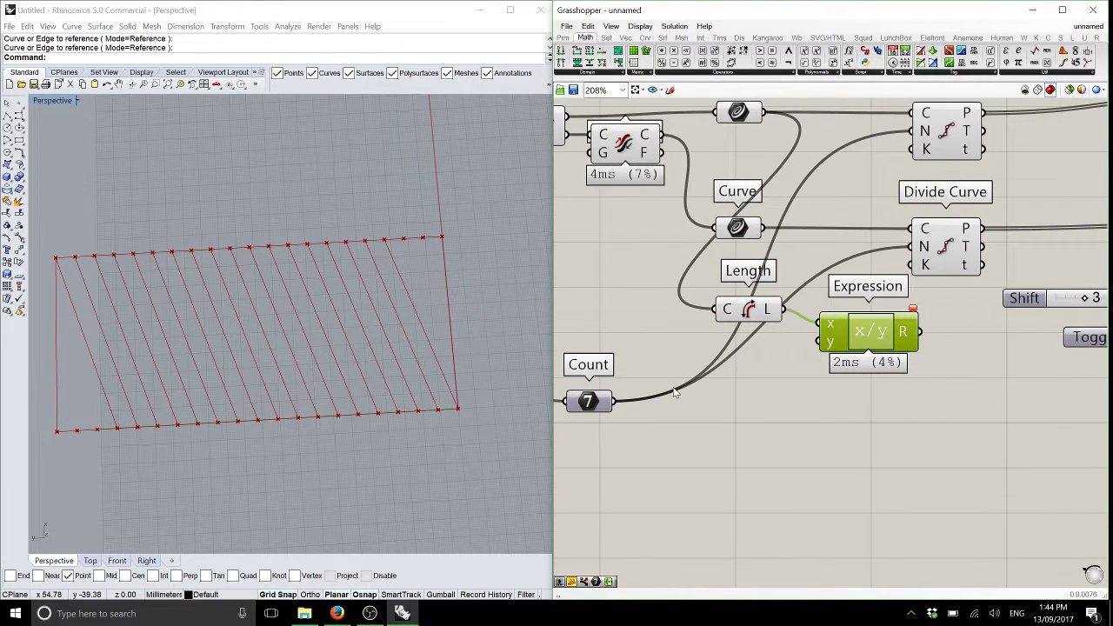
{"action": "left_click_drag", "start_coordinate": [615, 402], "coordinate": [826, 367]}
{"action": "scroll", "coordinate": [819, 355], "scroll_direction": "down", "scroll_amount": 3}
{"action": "right_click_drag", "start_coordinate": [860, 377], "coordinate": [782, 355]}
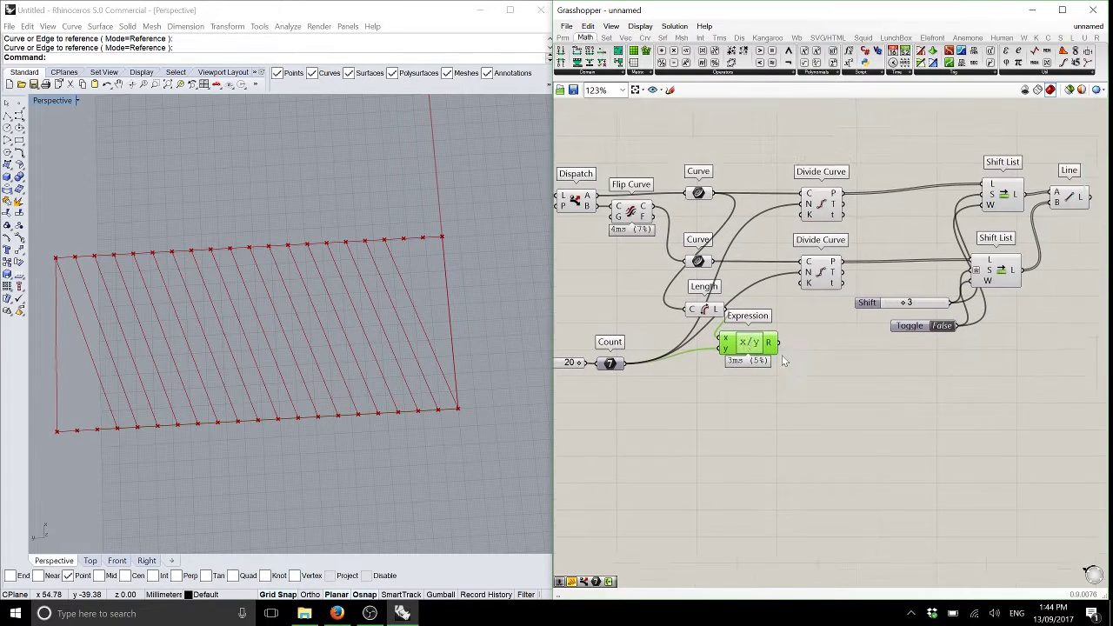
Move the Shift slider beneath the Count slider and parameter
{"action": "scroll", "coordinate": [785, 357], "scroll_direction": "up", "scroll_amount": 1}
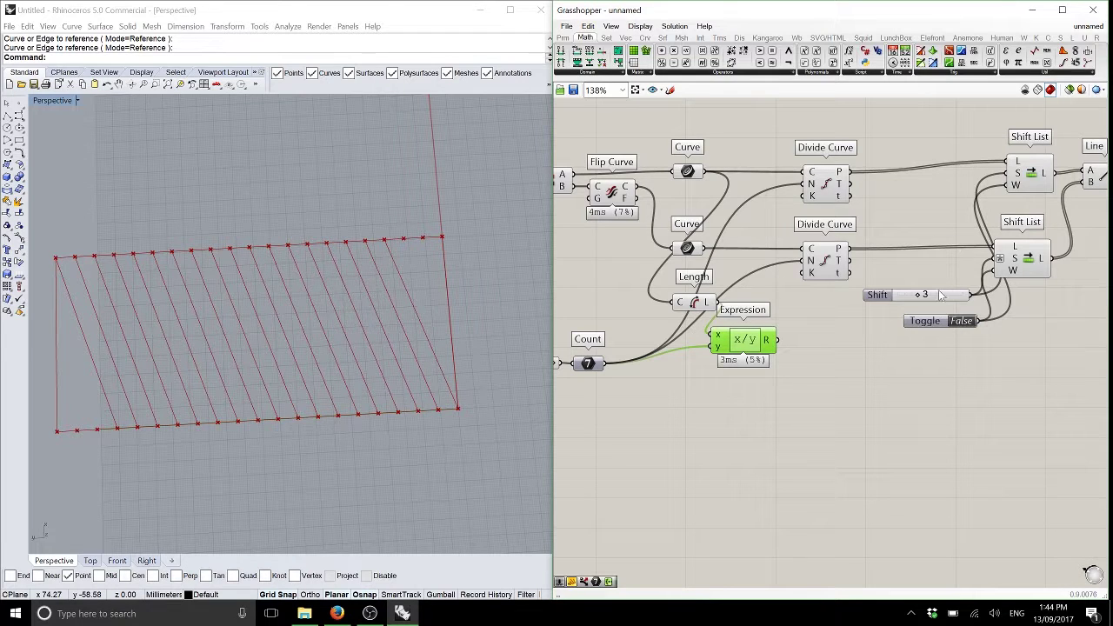
{"action": "right_click_drag", "start_coordinate": [915, 299], "coordinate": [956, 268]}
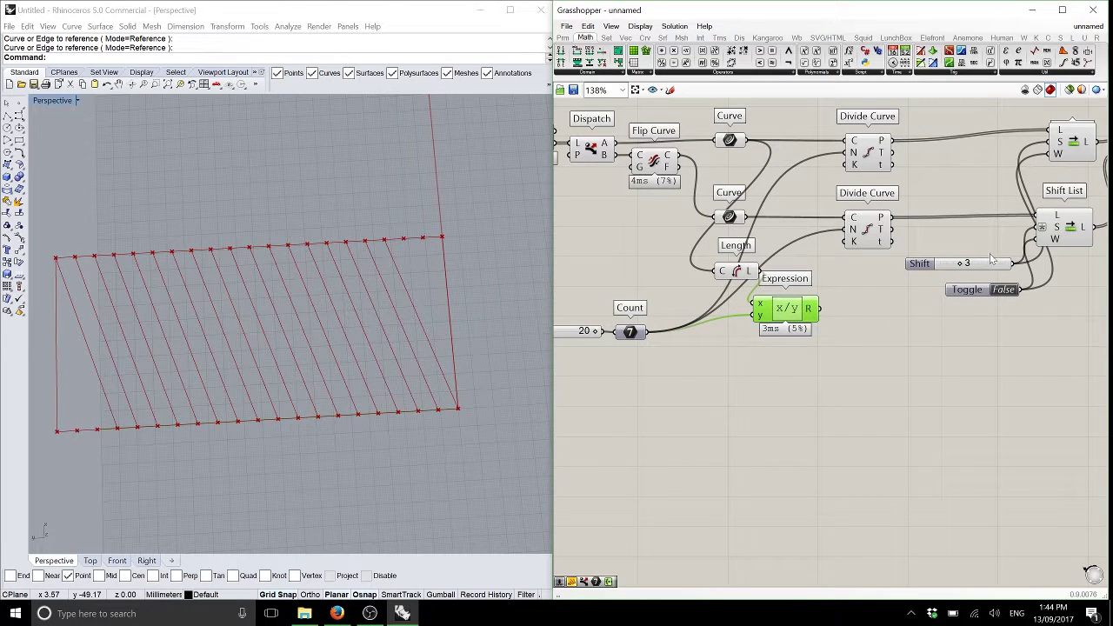
{"action": "left_click_drag", "start_coordinate": [932, 269], "coordinate": [569, 372]}
{"action": "left_click", "coordinate": [784, 348]}
{"action": "left_click", "coordinate": [785, 309]}
{"action": "right_click", "coordinate": [803, 353]}
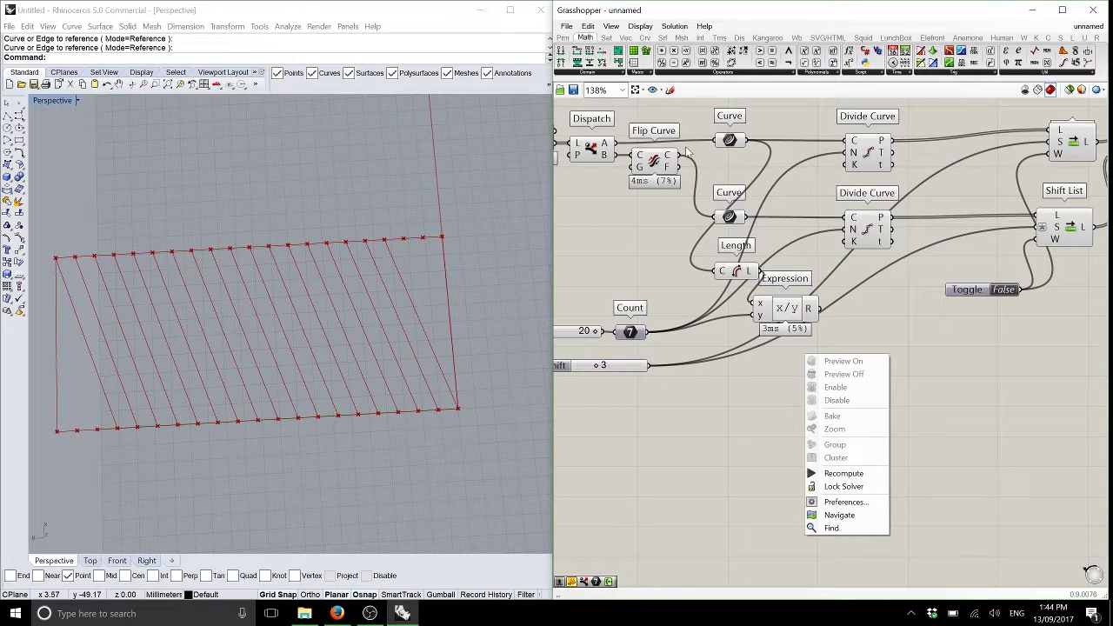
Add an Extend Curve component beneath the lower Divide Curve and connect the upper Curve parameter to its C input
{"action": "left_click", "coordinate": [648, 39]}
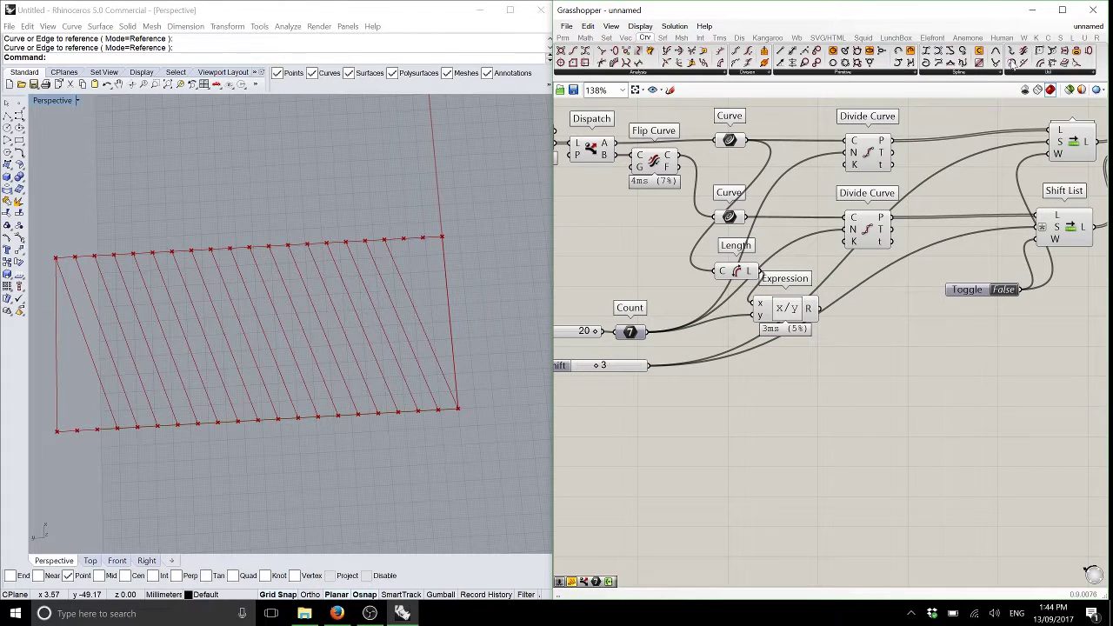
{"action": "left_click_drag", "start_coordinate": [1010, 64], "coordinate": [886, 326]}
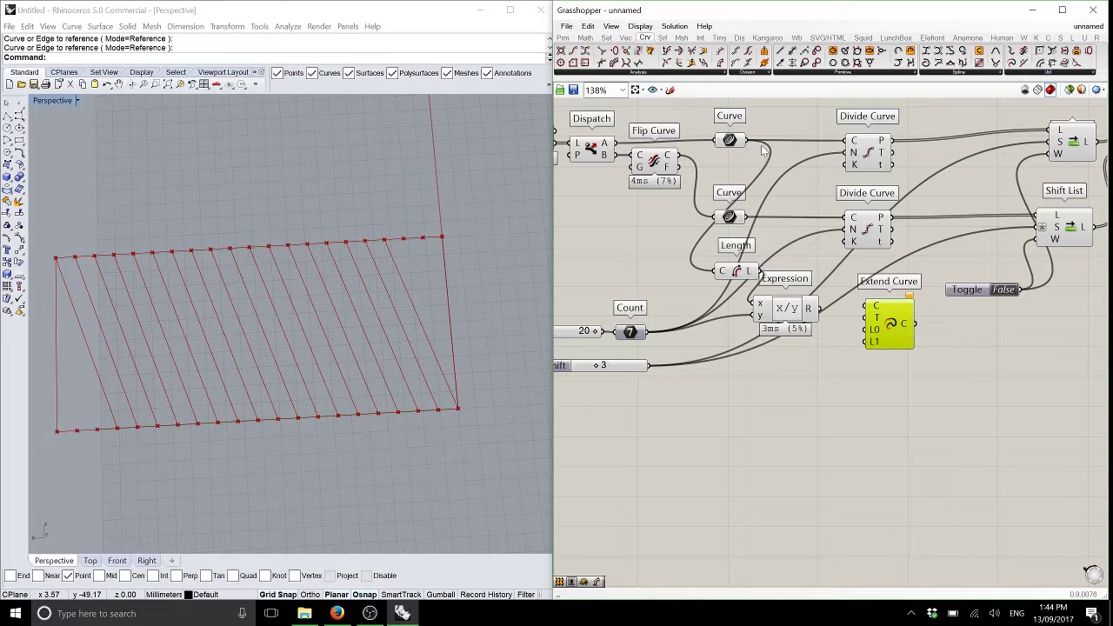
{"action": "left_click_drag", "start_coordinate": [744, 139], "coordinate": [867, 306]}
Duplicate the x/y Expression component just below the original and set the copy's formula to x*y
{"action": "right_click_drag", "start_coordinate": [783, 322], "coordinate": [776, 270]}
{"action": "left_click", "coordinate": [768, 317]}
{"action": "left_click", "coordinate": [798, 302]}
{"action": "left_click_drag", "start_coordinate": [805, 267], "coordinate": [774, 337]}
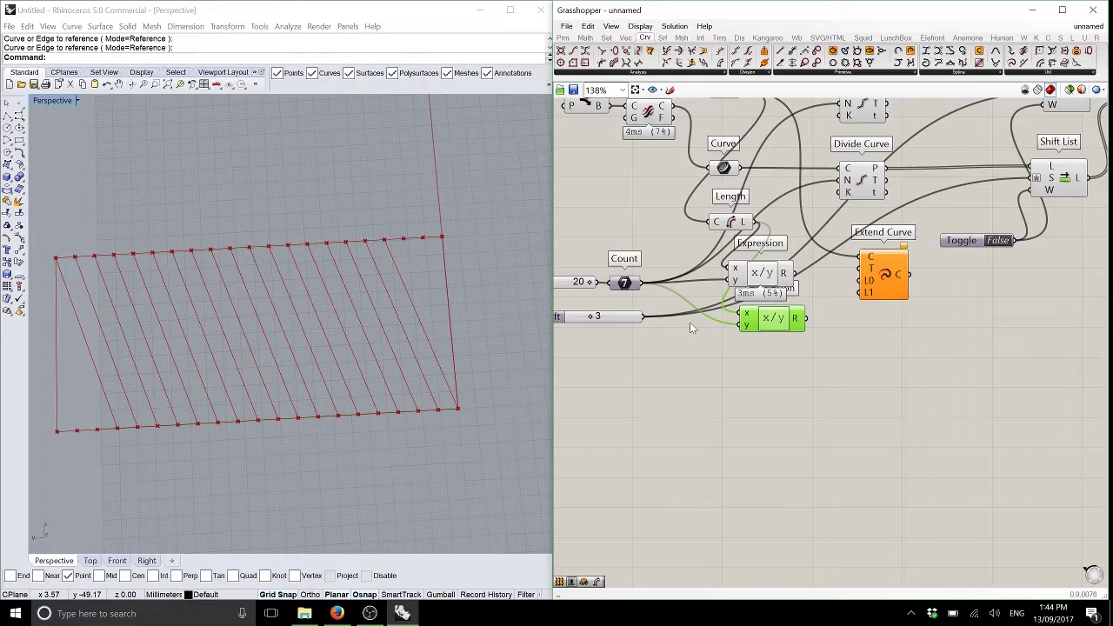
{"action": "double_click", "coordinate": [779, 322]}
{"action": "type", "text": "x"}
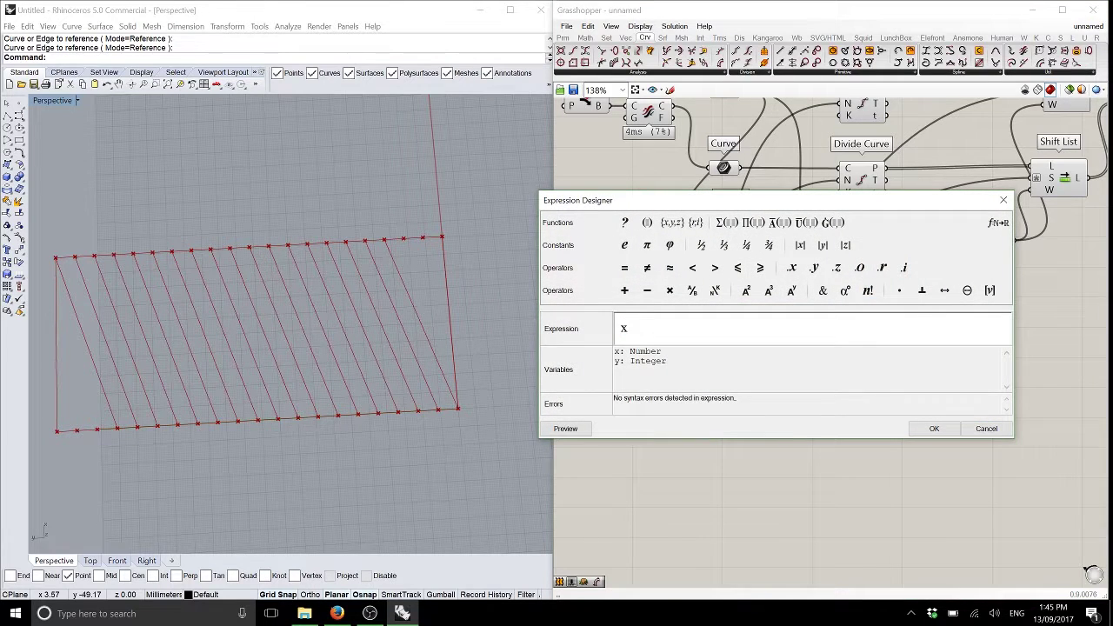
{"action": "type", "text": "*y"}
{"action": "left_click", "coordinate": [934, 428]}
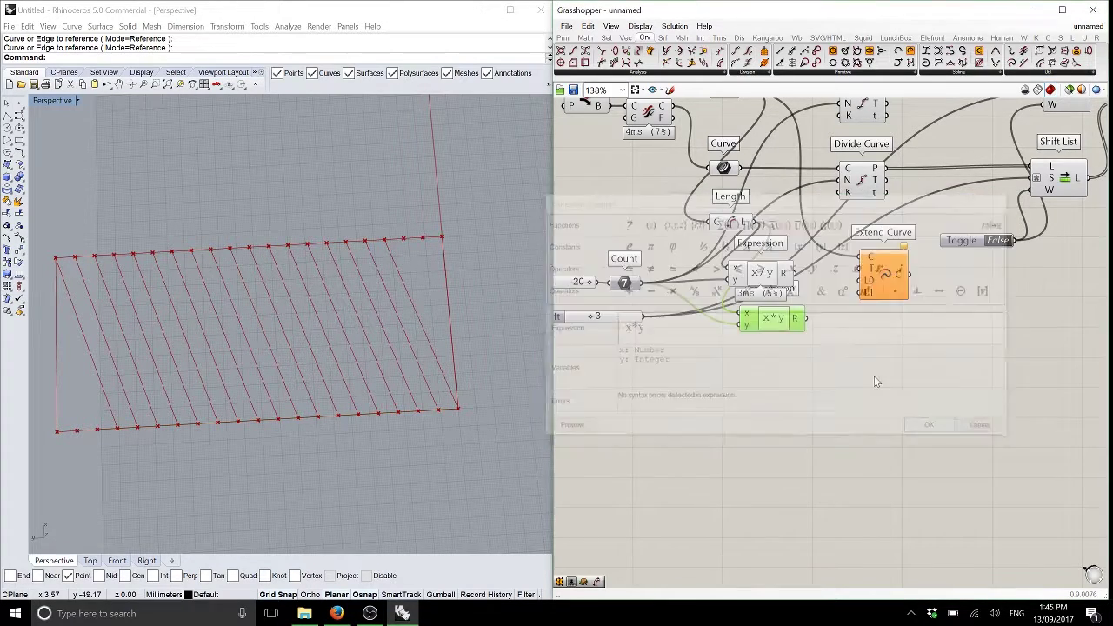
Connect the x/y result and the Shift slider to the x*y Expression's x and y inputs, and its result to Extend Curve's L0
{"action": "left_click_drag", "start_coordinate": [715, 325], "coordinate": [741, 314]}
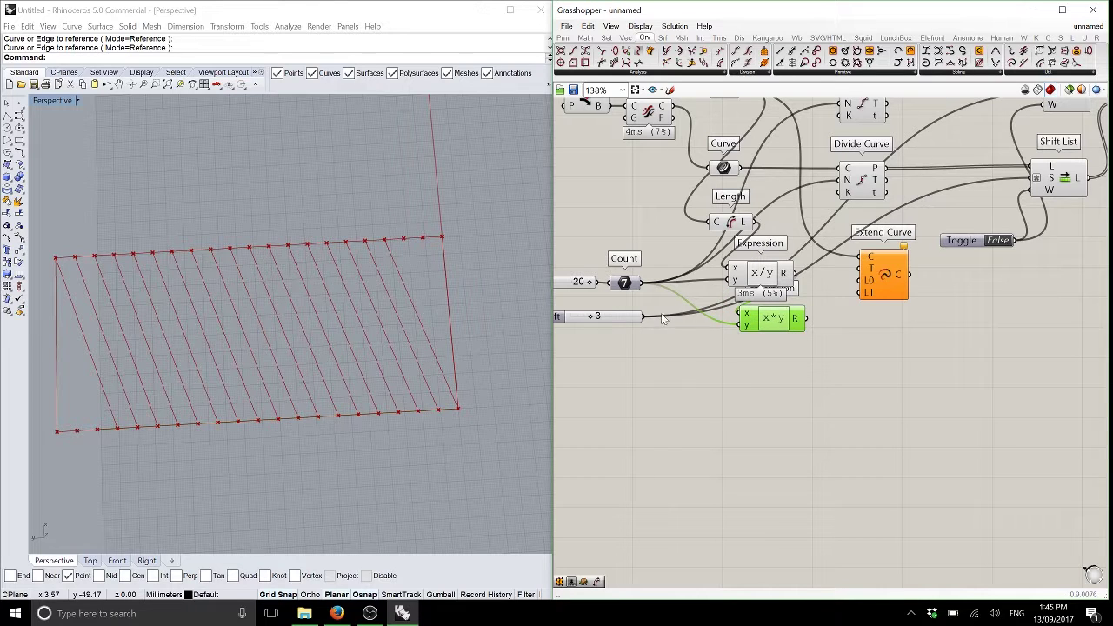
{"action": "left_click_drag", "start_coordinate": [643, 315], "coordinate": [857, 290]}
{"action": "scroll", "coordinate": [817, 320], "scroll_direction": "up", "scroll_amount": 2}
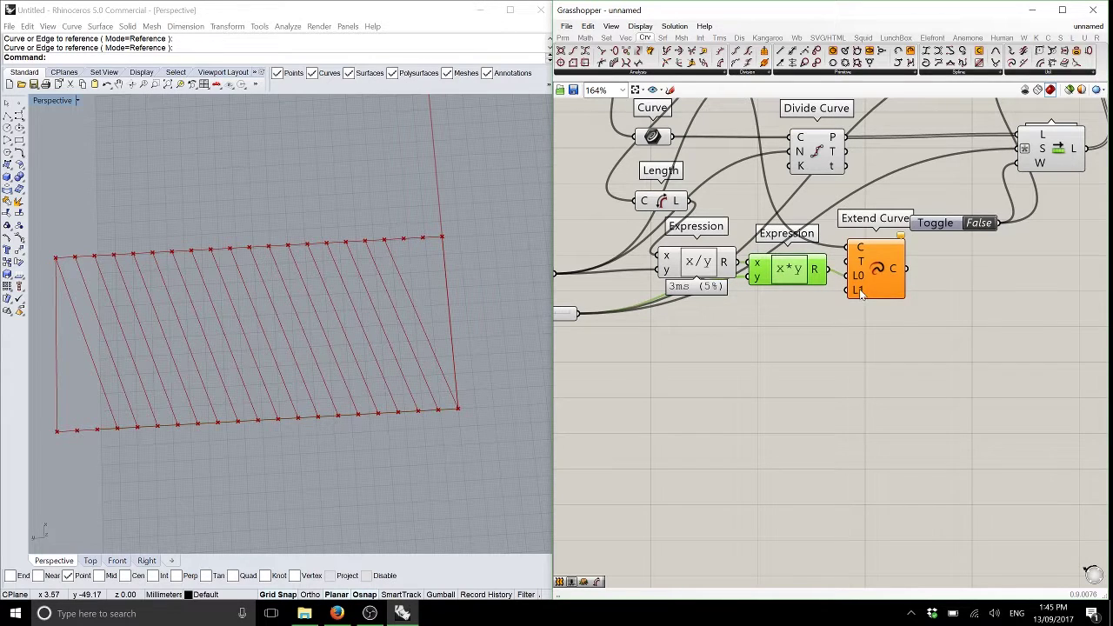
Commit a number for Extend Curve's L1 input and move the x*y Expression's result from L0 to L1
{"action": "right_click", "coordinate": [856, 289]}
{"action": "mouse_move", "coordinate": [951, 425]}
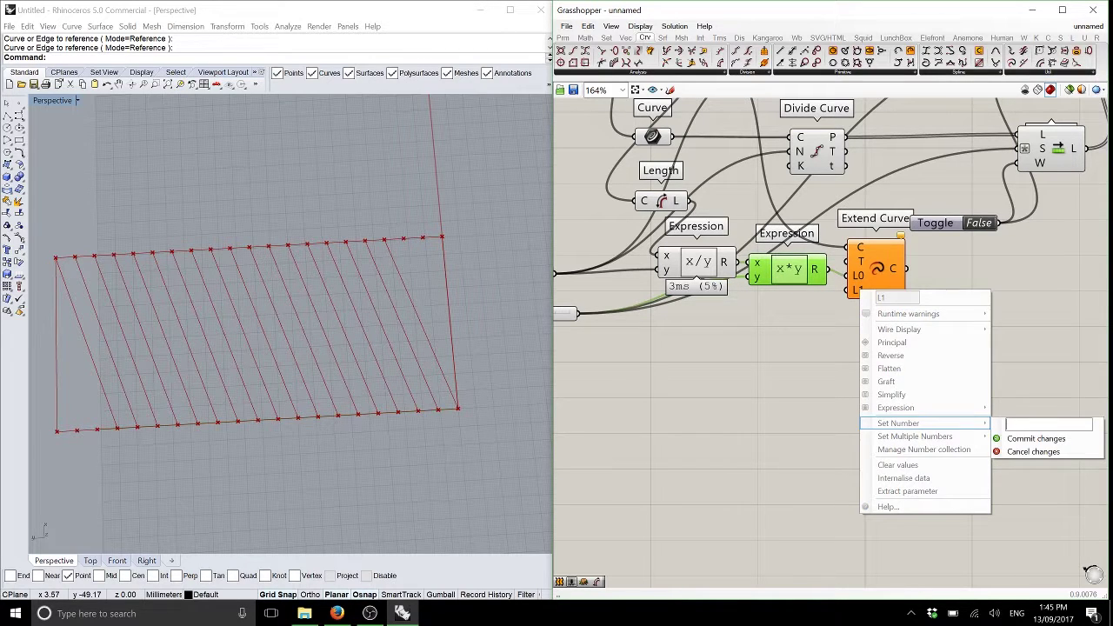
{"action": "left_click", "coordinate": [1034, 438]}
{"action": "right_click_drag", "start_coordinate": [796, 286], "coordinate": [862, 312]}
{"action": "left_click_drag", "start_coordinate": [893, 294], "coordinate": [913, 314]}
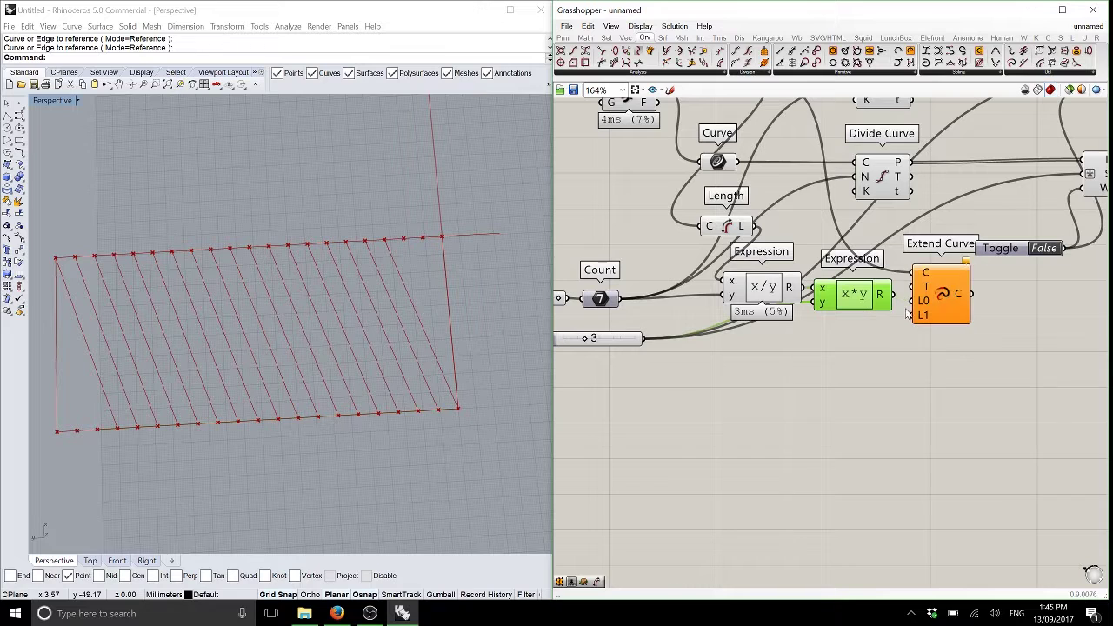
Set the Extend Curve component's L0 start length to 0
{"action": "right_click", "coordinate": [923, 302]}
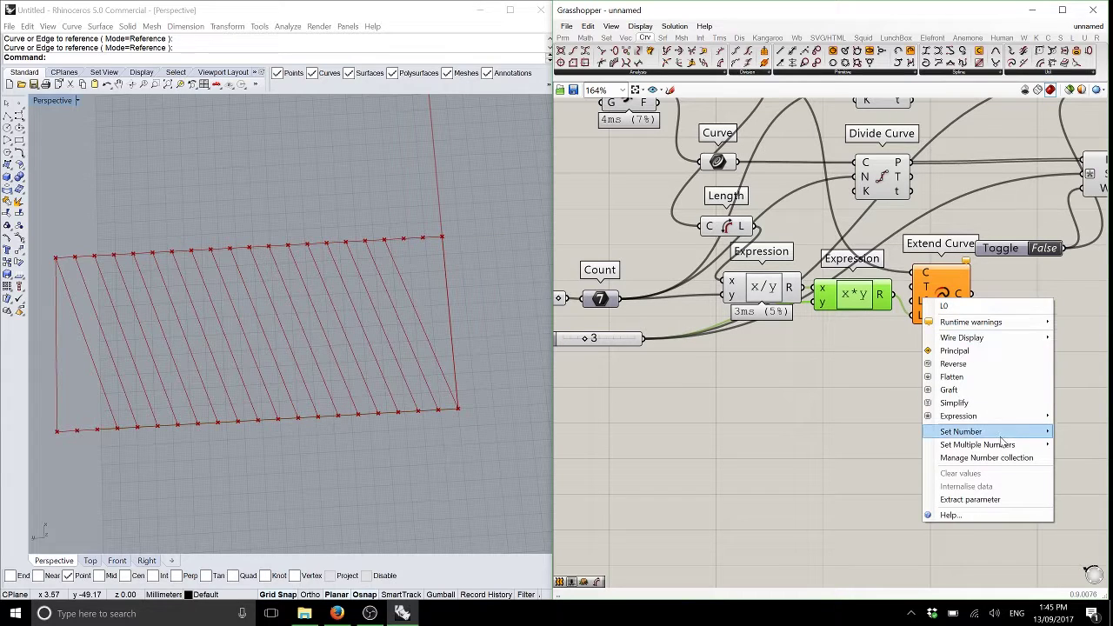
{"action": "mouse_move", "coordinate": [1002, 433]}
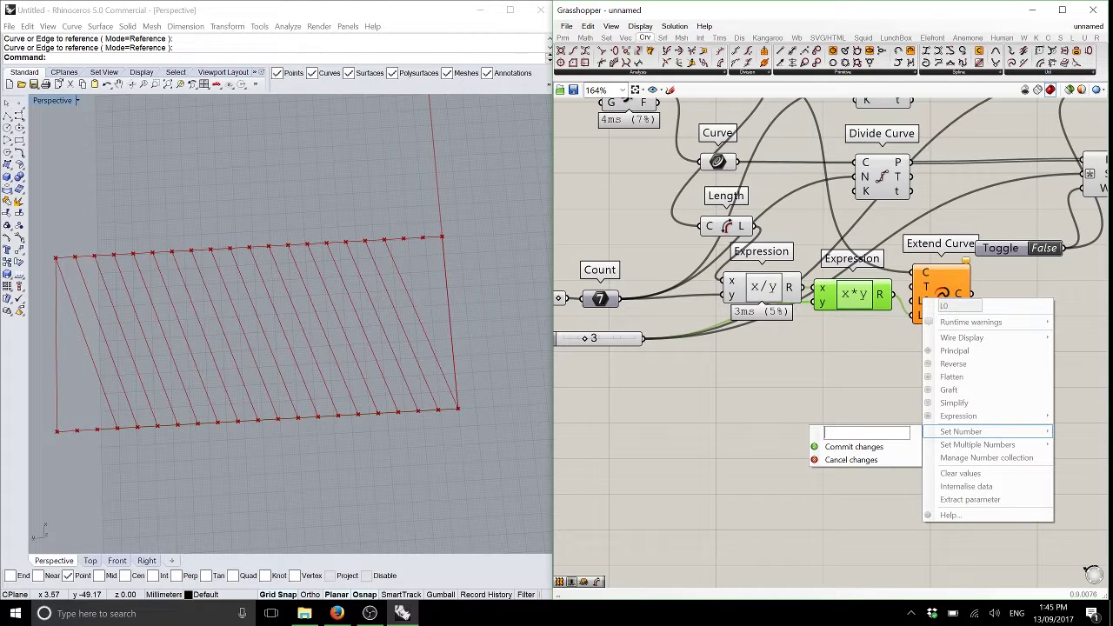
{"action": "type", "text": "0"}
{"action": "left_click", "coordinate": [880, 448]}
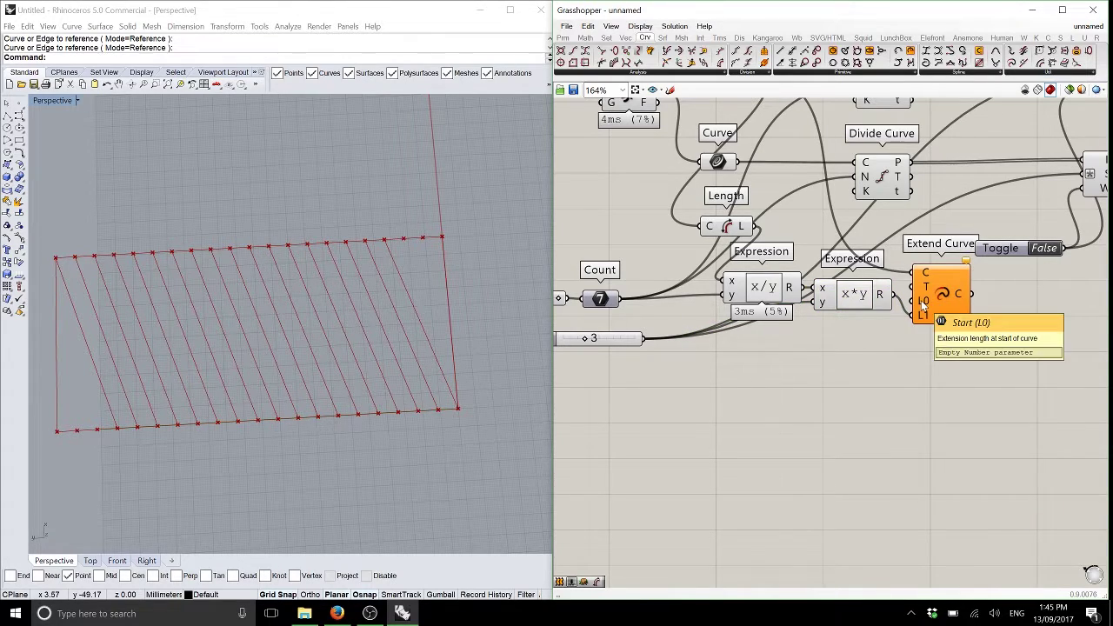
Connect the x*y Expression's result to Extend Curve's L0 input as well, extending the edge curve at both ends
{"action": "right_click_drag", "start_coordinate": [932, 303], "coordinate": [1000, 357]}
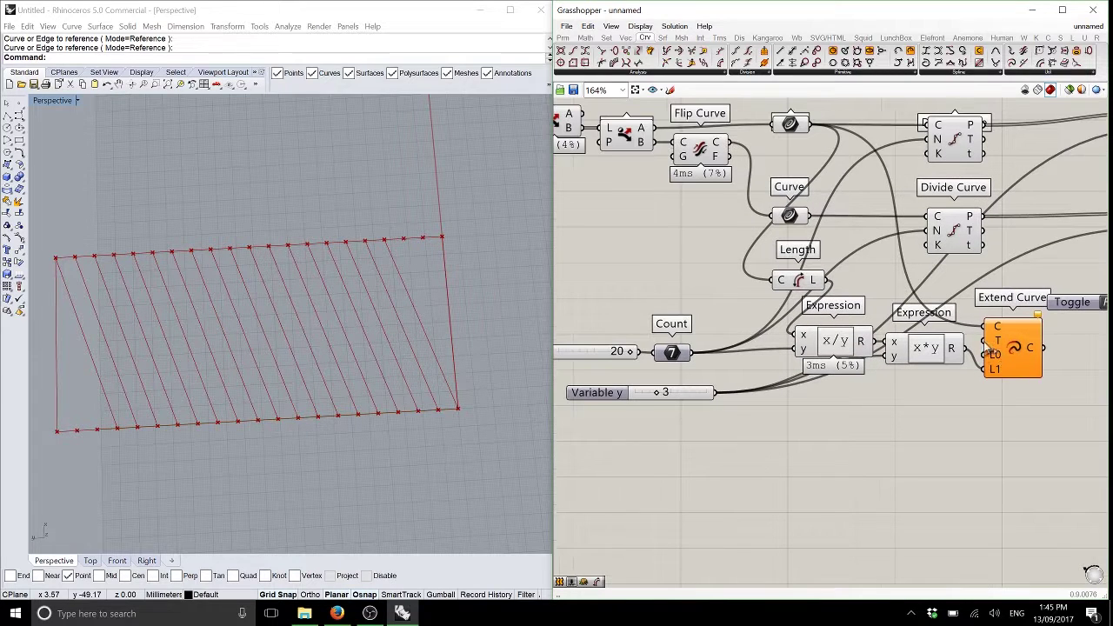
{"action": "scroll", "coordinate": [298, 318], "scroll_direction": "down", "scroll_amount": 3}
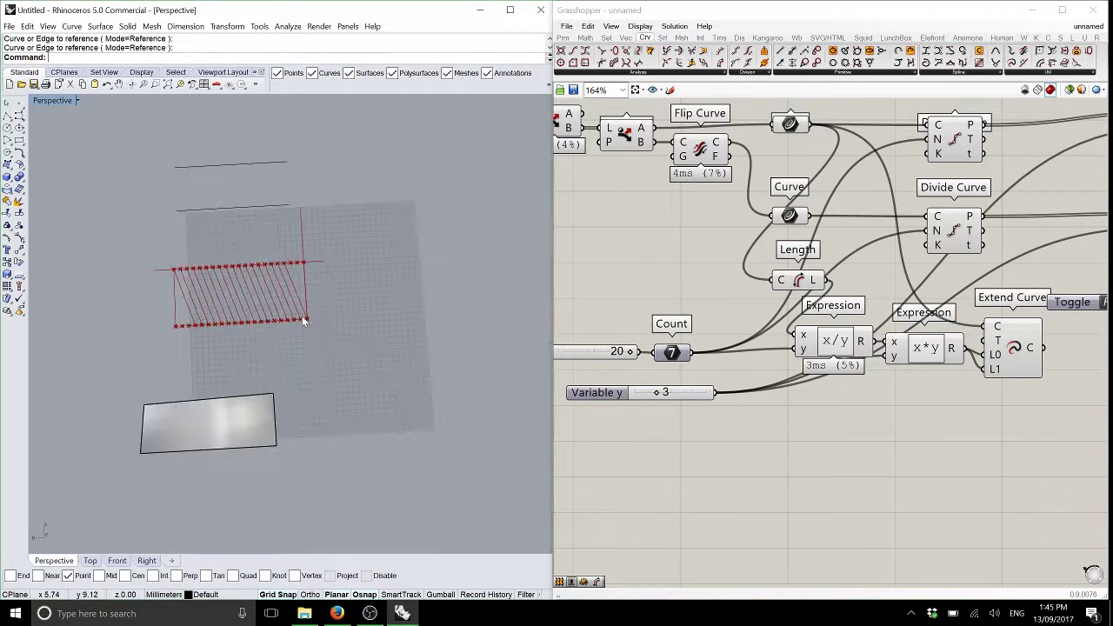
{"action": "scroll", "coordinate": [281, 268], "scroll_direction": "up", "scroll_amount": 3}
{"action": "right_click_drag", "start_coordinate": [281, 269], "coordinate": [352, 345], "text": "shift"}
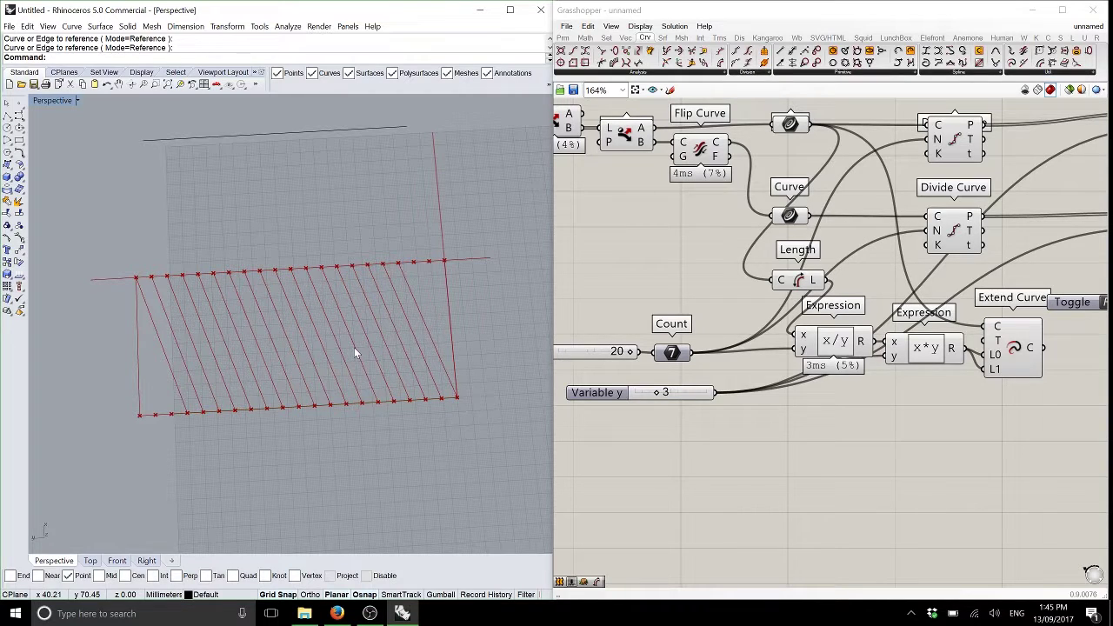
Set the Shift slider, now labelled Variable y, to 6
{"action": "scroll", "coordinate": [684, 376], "scroll_direction": "up", "scroll_amount": 2}
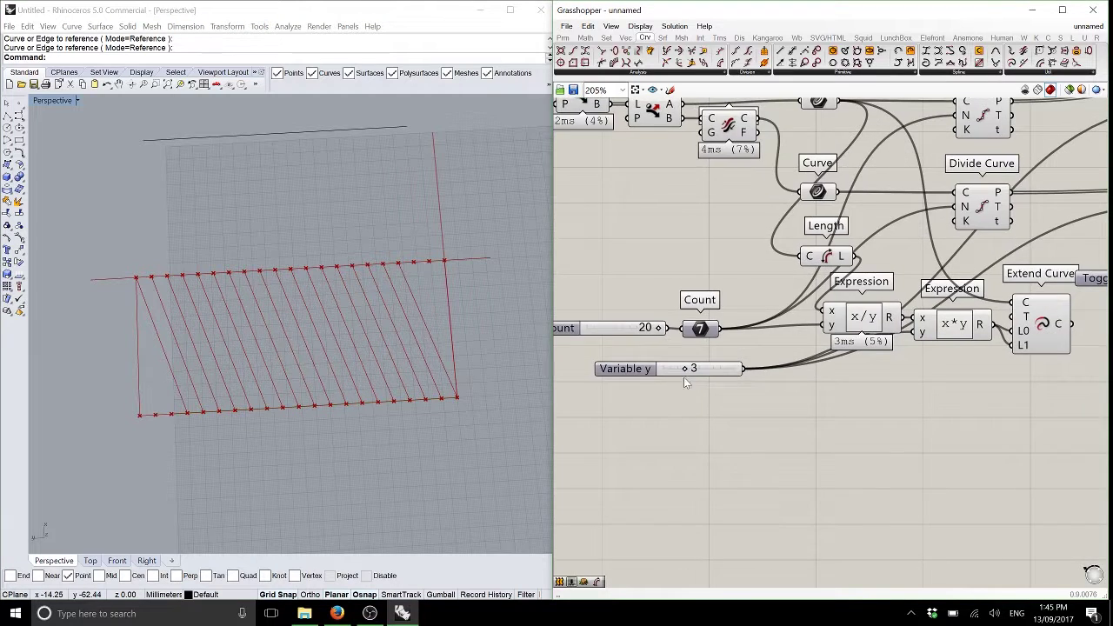
{"action": "left_click_drag", "start_coordinate": [687, 362], "coordinate": [724, 367]}
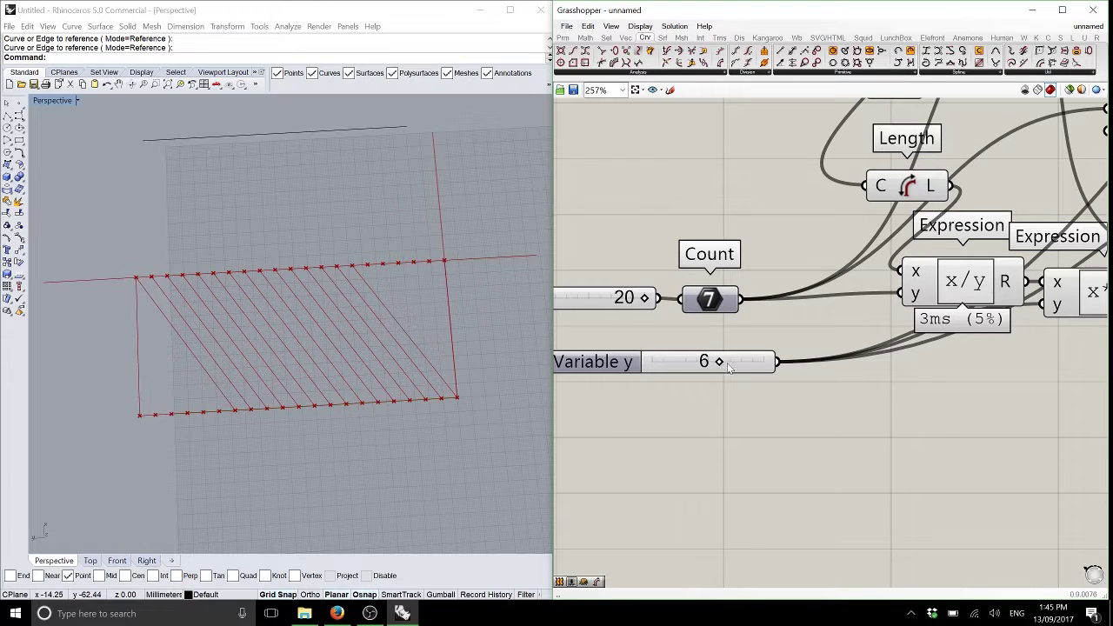
Move the Divide Curve, Shift List, Line and Toggle components further right to free space beside Extend Curve
{"action": "scroll", "coordinate": [957, 298], "scroll_direction": "down", "scroll_amount": 4}
{"action": "right_click_drag", "start_coordinate": [941, 304], "coordinate": [883, 300]}
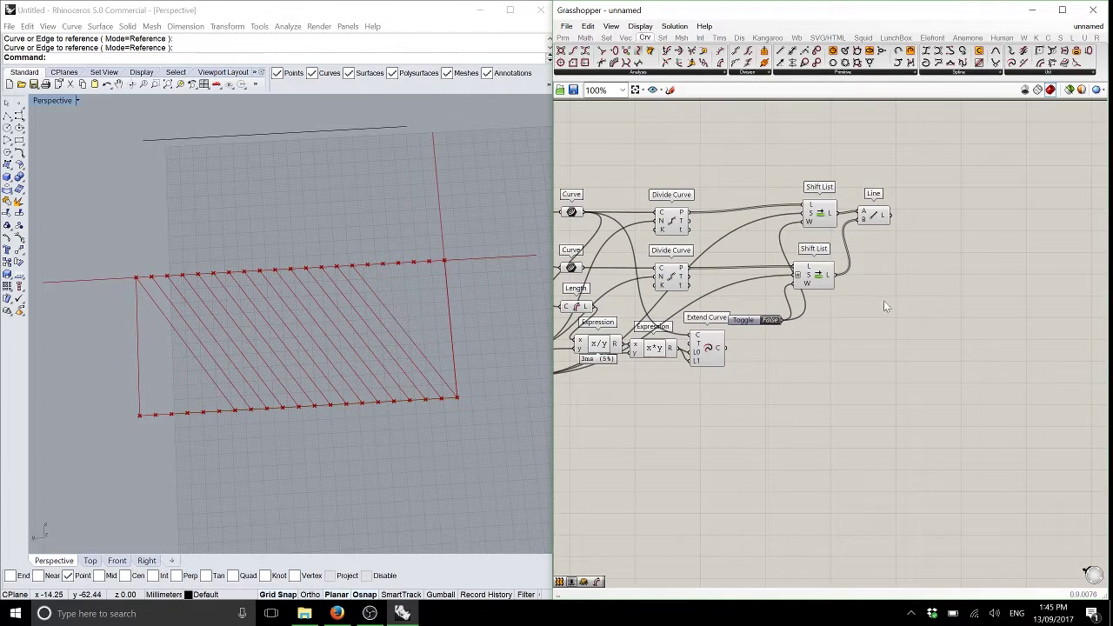
{"action": "left_click_drag", "start_coordinate": [883, 300], "coordinate": [651, 169]}
{"action": "left_click_drag", "start_coordinate": [659, 251], "coordinate": [831, 240]}
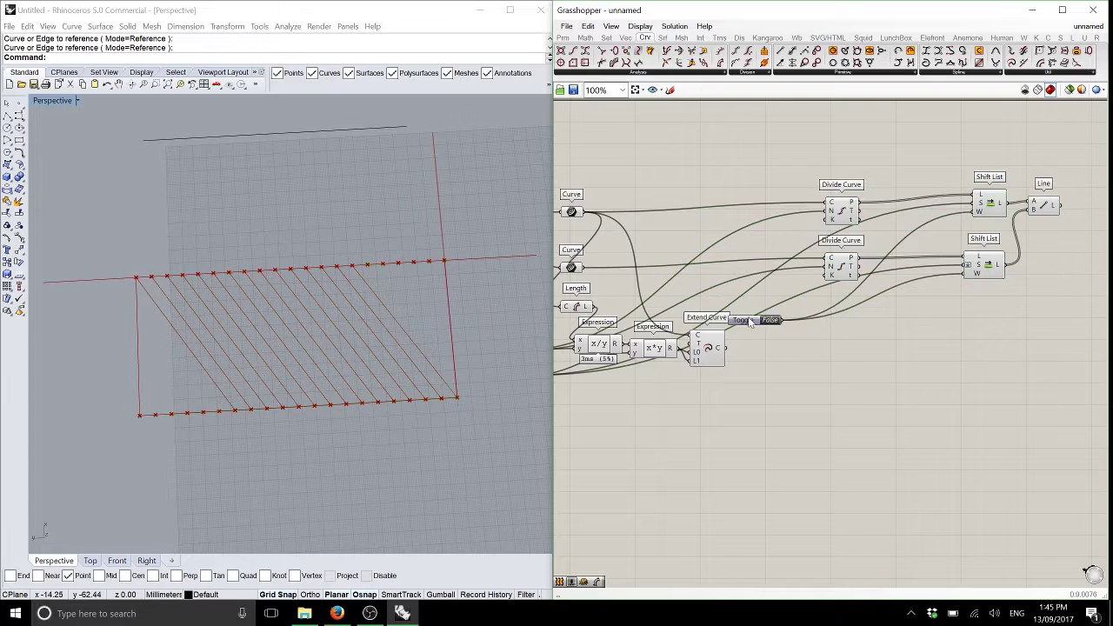
{"action": "left_click_drag", "start_coordinate": [752, 320], "coordinate": [899, 323]}
{"action": "mouse_move", "coordinate": [715, 356]}
{"action": "left_mouse_down"}
{"action": "mouse_move", "coordinate": [723, 341]}
{"action": "mouse_move", "coordinate": [720, 350]}
{"action": "left_mouse_up"}
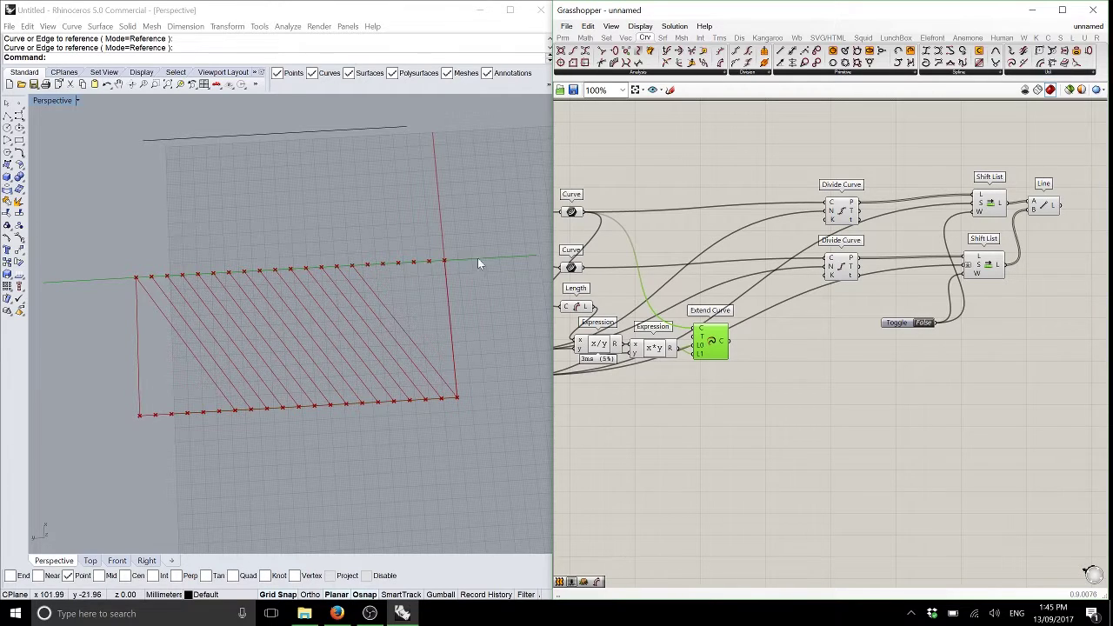
Examine both ends of the extended edge curve in the viewport and the Count and Variable y slider values
{"action": "right_click_drag", "start_coordinate": [478, 258], "coordinate": [373, 277], "text": "shift"}
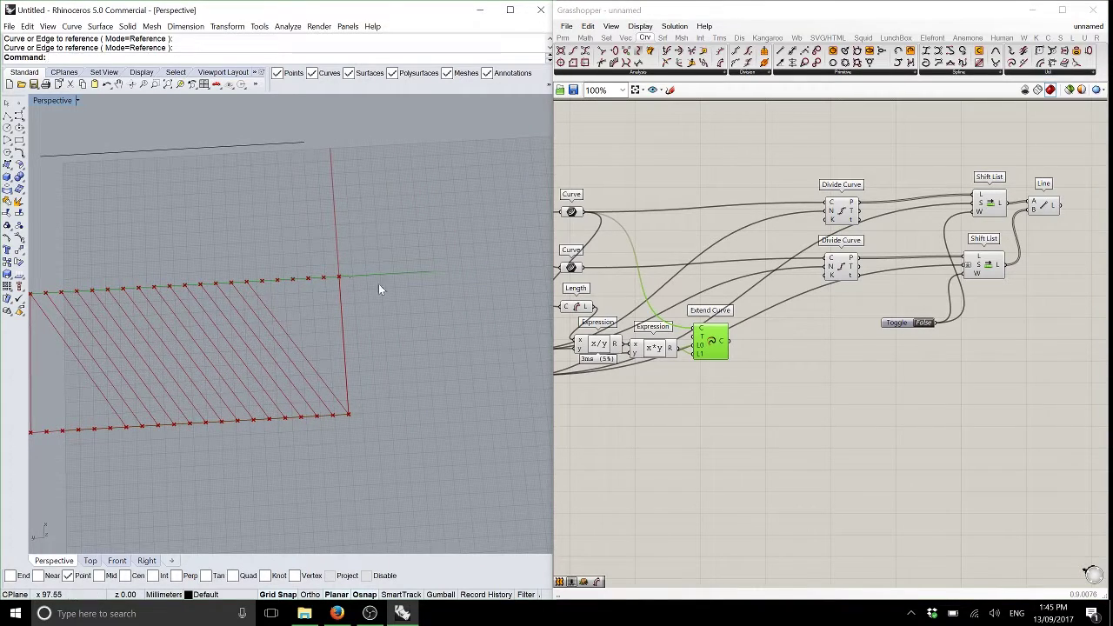
{"action": "right_click_drag", "start_coordinate": [578, 381], "coordinate": [675, 356]}
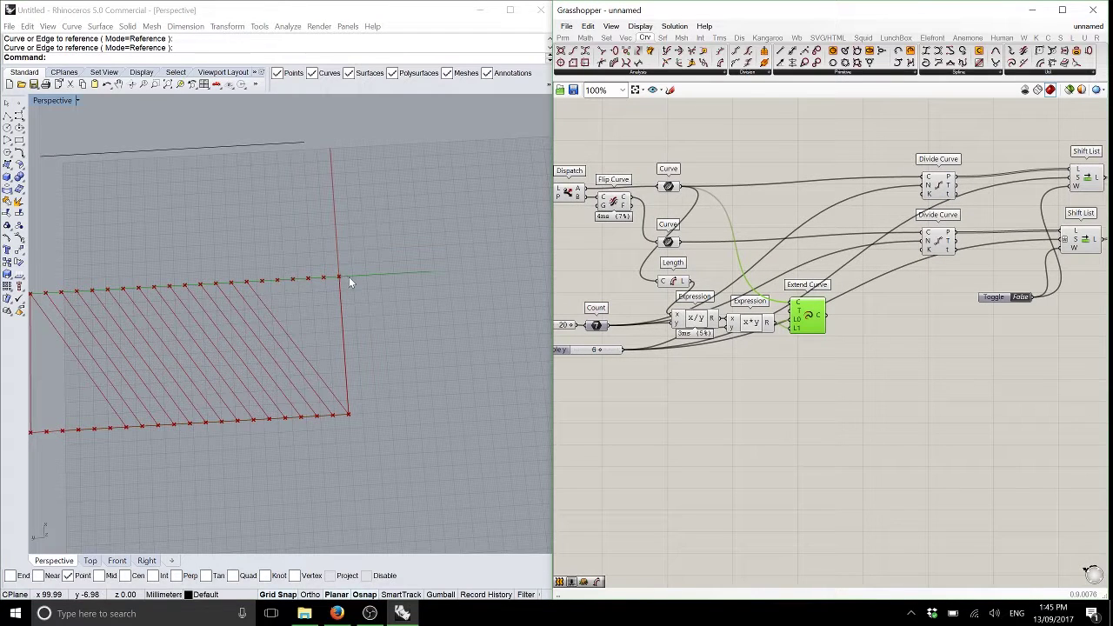
{"action": "right_click_drag", "start_coordinate": [279, 300], "coordinate": [404, 287], "text": "shift"}
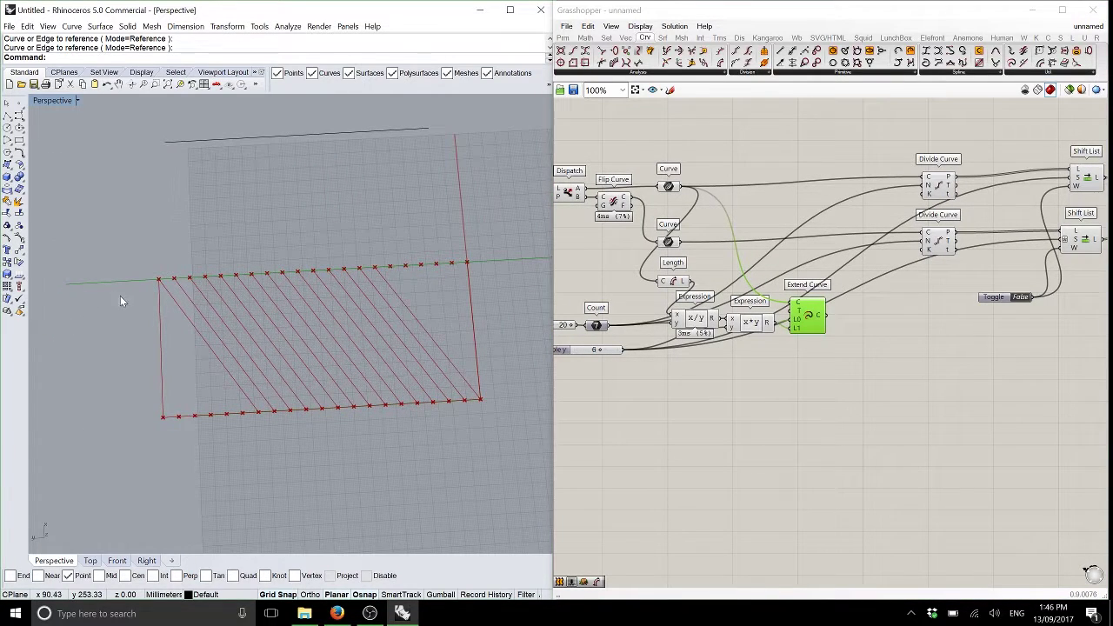
{"action": "right_click_drag", "start_coordinate": [745, 385], "coordinate": [778, 360]}
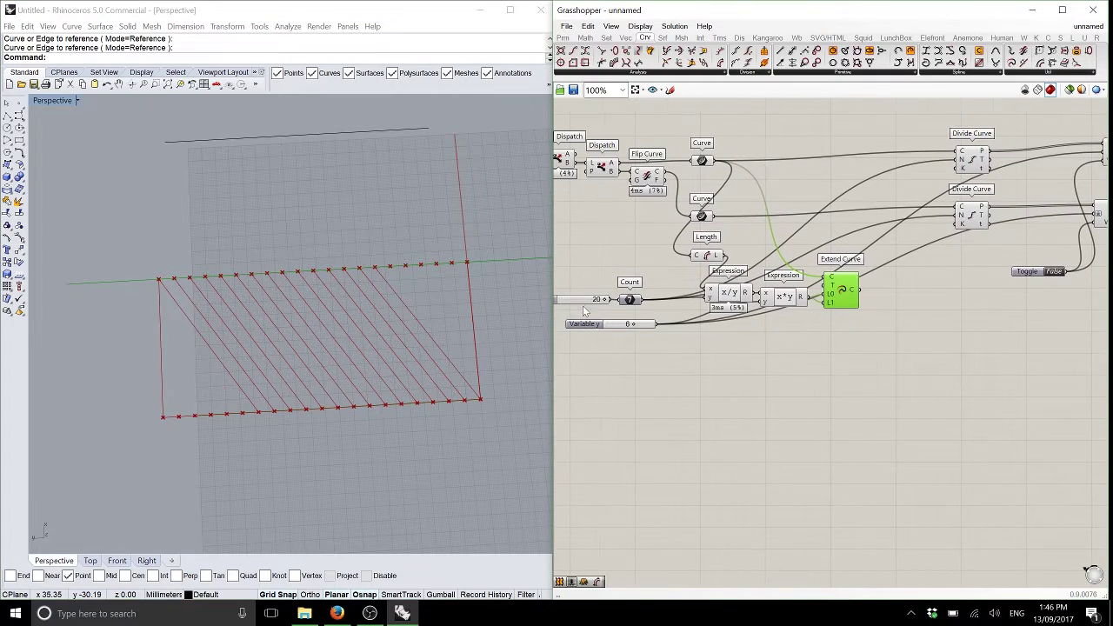
{"action": "left_click", "coordinate": [586, 301]}
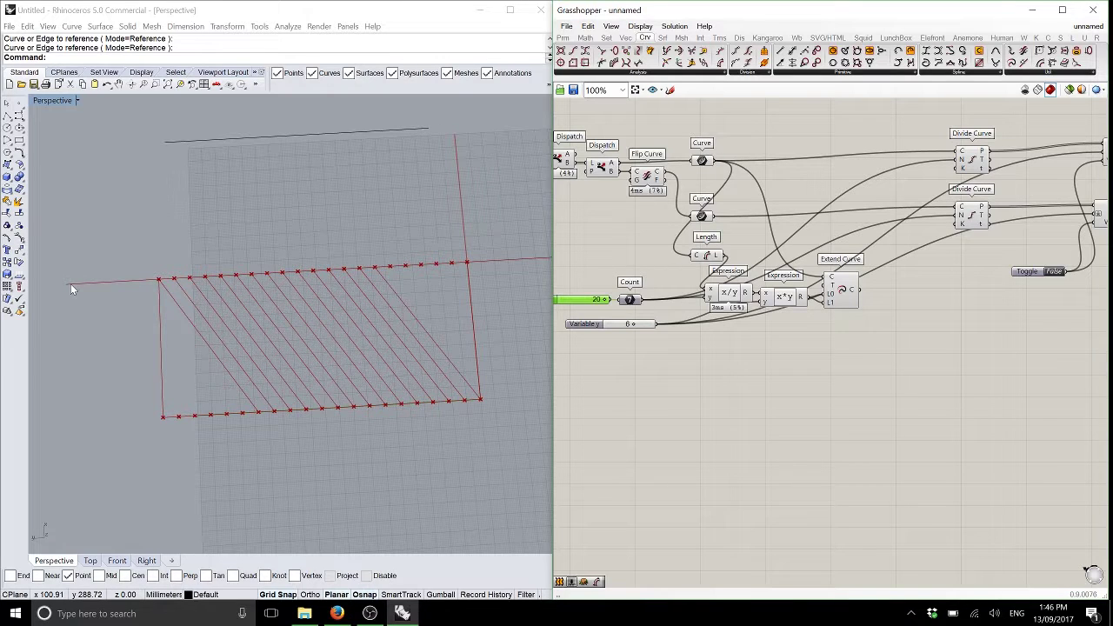
{"action": "scroll", "coordinate": [70, 284], "scroll_direction": "down", "scroll_amount": 3}
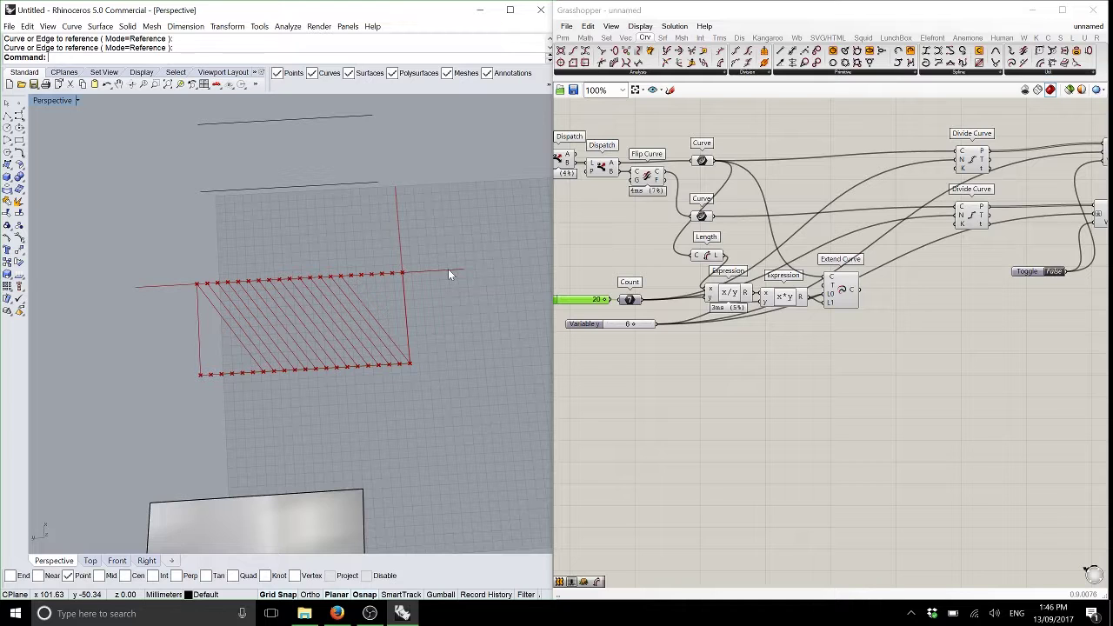
{"action": "scroll", "coordinate": [707, 318], "scroll_direction": "up", "scroll_amount": 5}
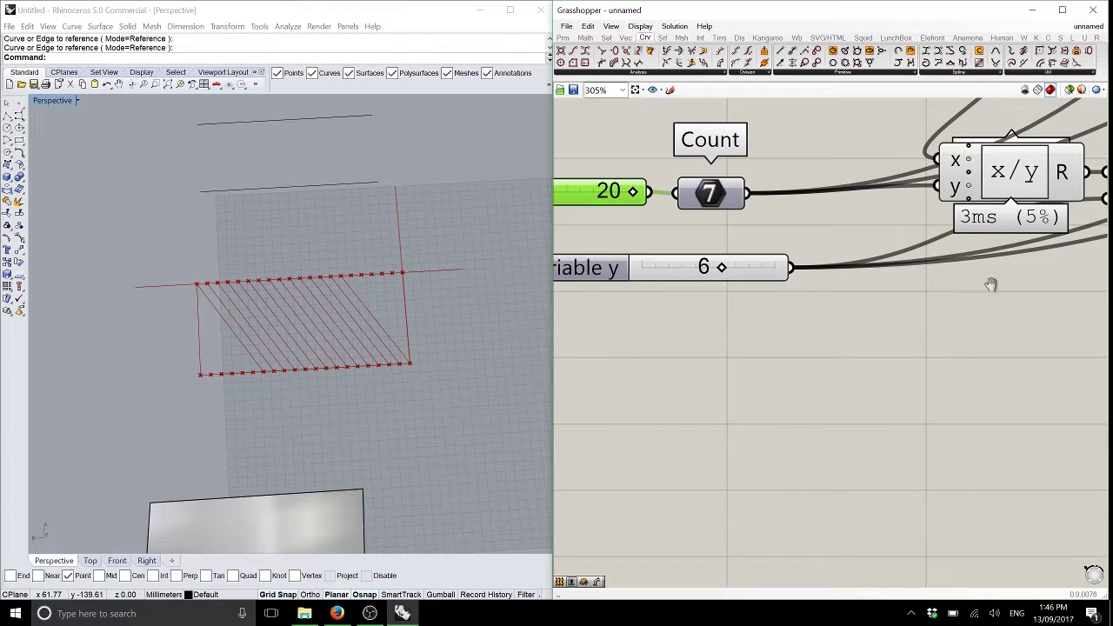
{"action": "right_click_drag", "start_coordinate": [988, 286], "coordinate": [692, 245]}
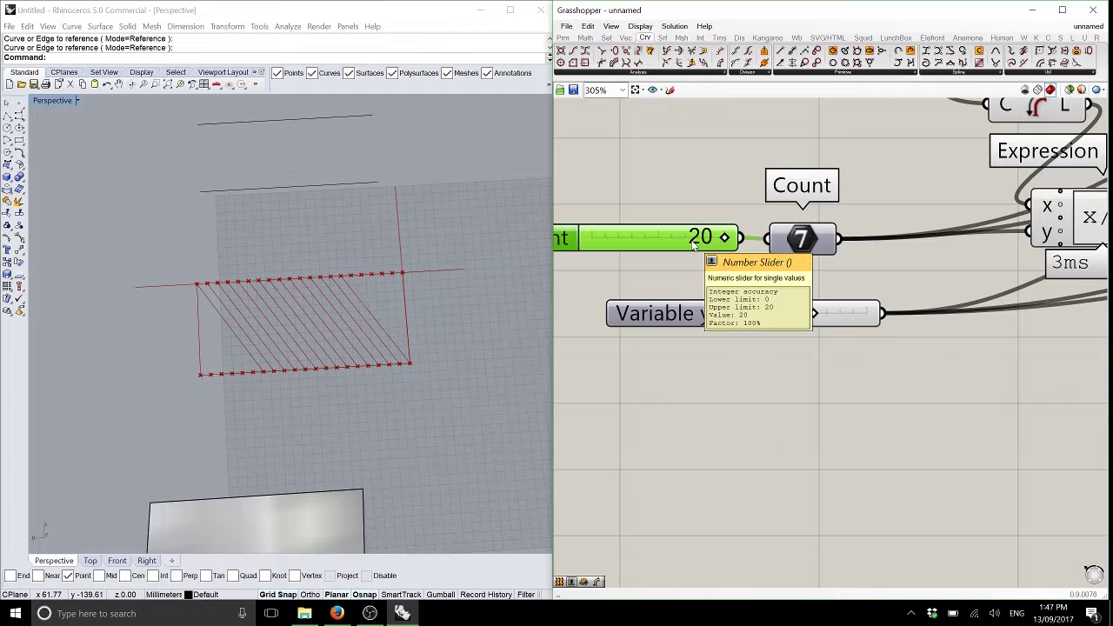
{"action": "scroll", "coordinate": [740, 330], "scroll_direction": "down", "scroll_amount": 3}
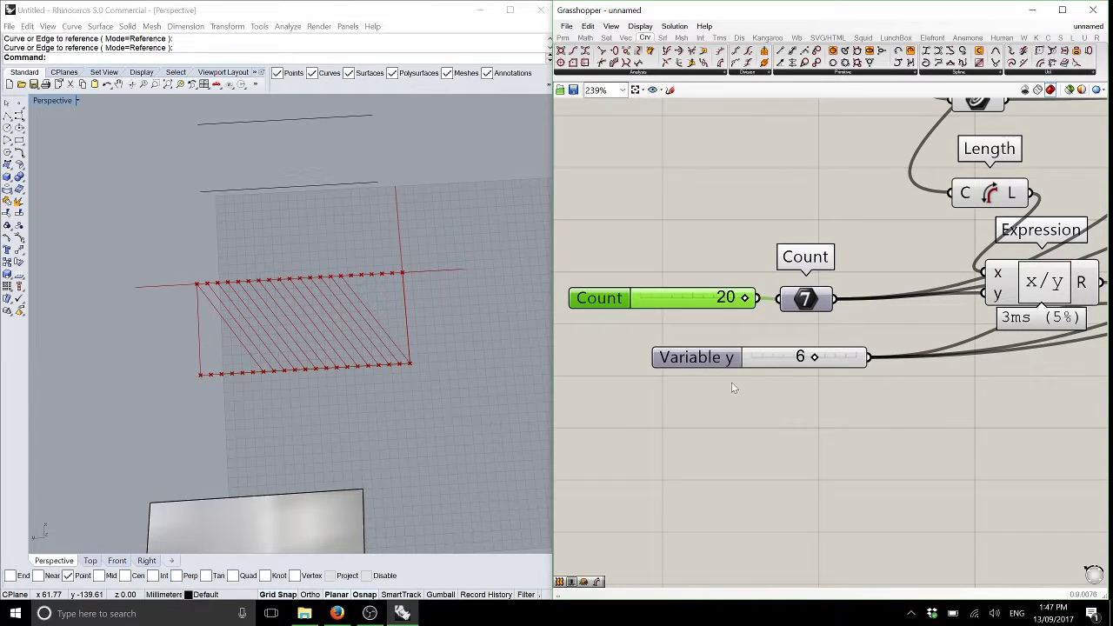
Move the Count and Variable y sliders further left, away from the Count parameter
{"action": "left_click", "coordinate": [586, 38]}
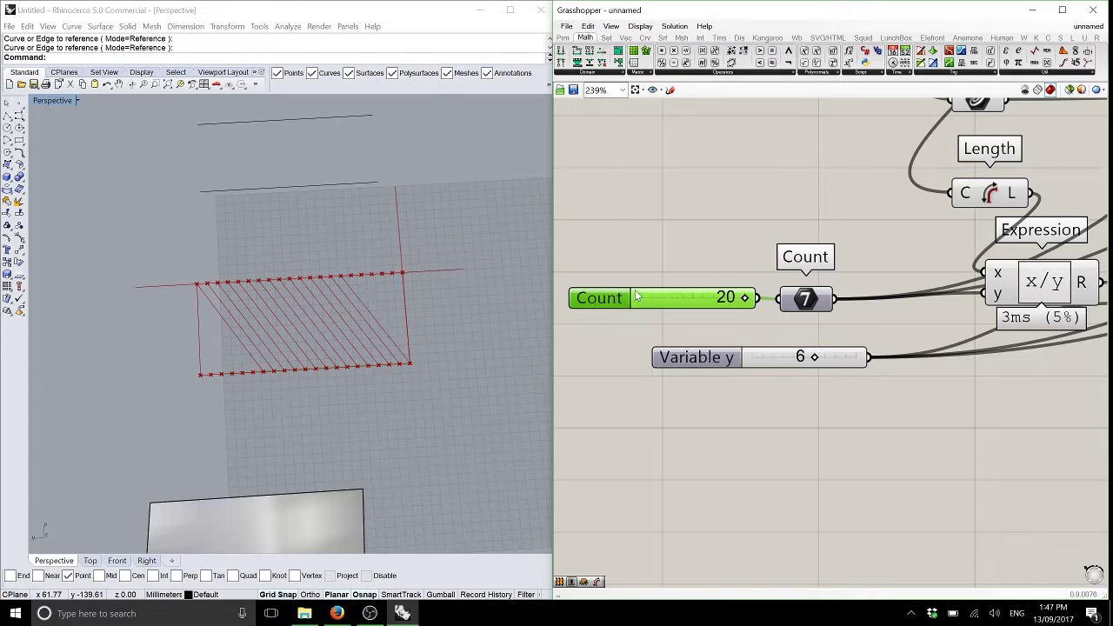
{"action": "left_click_drag", "start_coordinate": [635, 297], "coordinate": [622, 295]}
{"action": "left_click_drag", "start_coordinate": [717, 357], "coordinate": [624, 361]}
{"action": "left_click", "coordinate": [685, 197]}
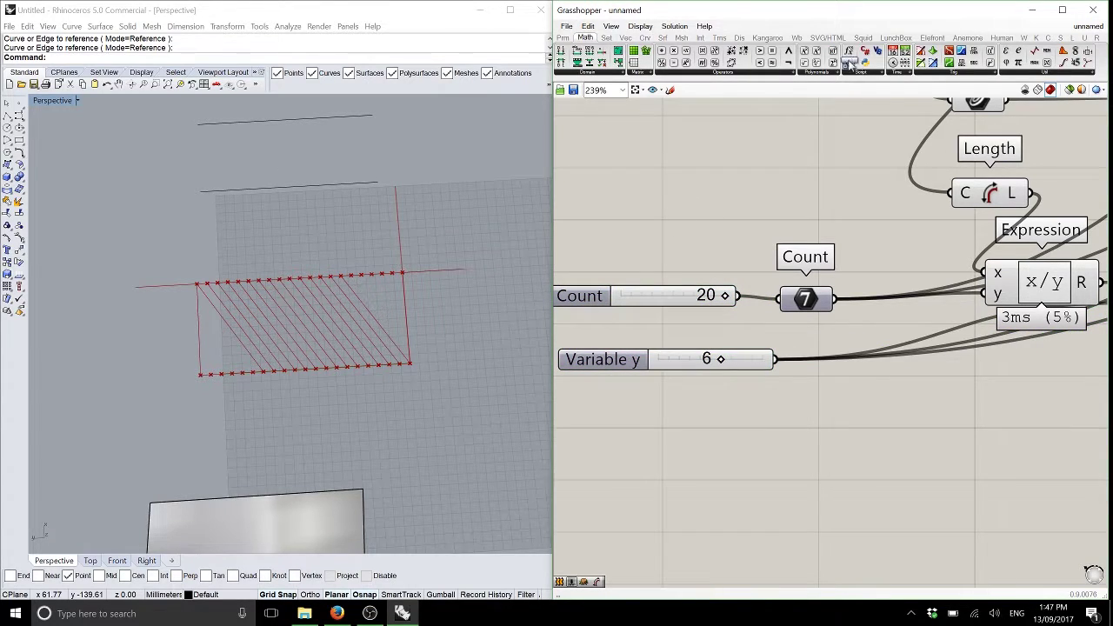
Add an Expression component below the Count parameter and set its formula to x+(2*y)
{"action": "left_click_drag", "start_coordinate": [850, 64], "coordinate": [882, 443]}
{"action": "double_click", "coordinate": [883, 443]}
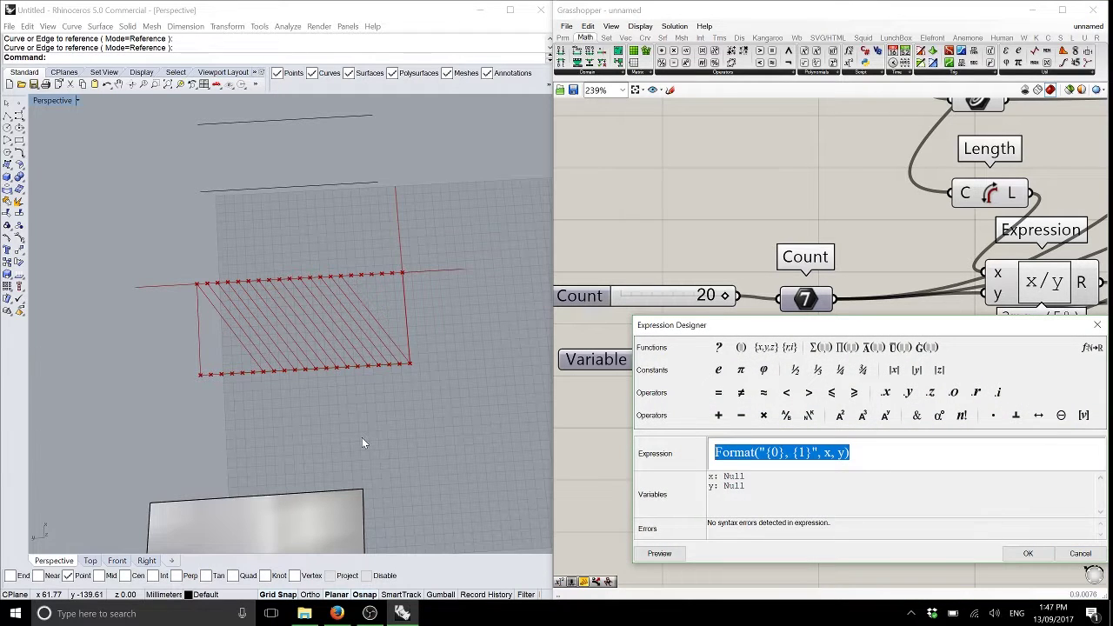
{"action": "type", "text": "x+(2"}
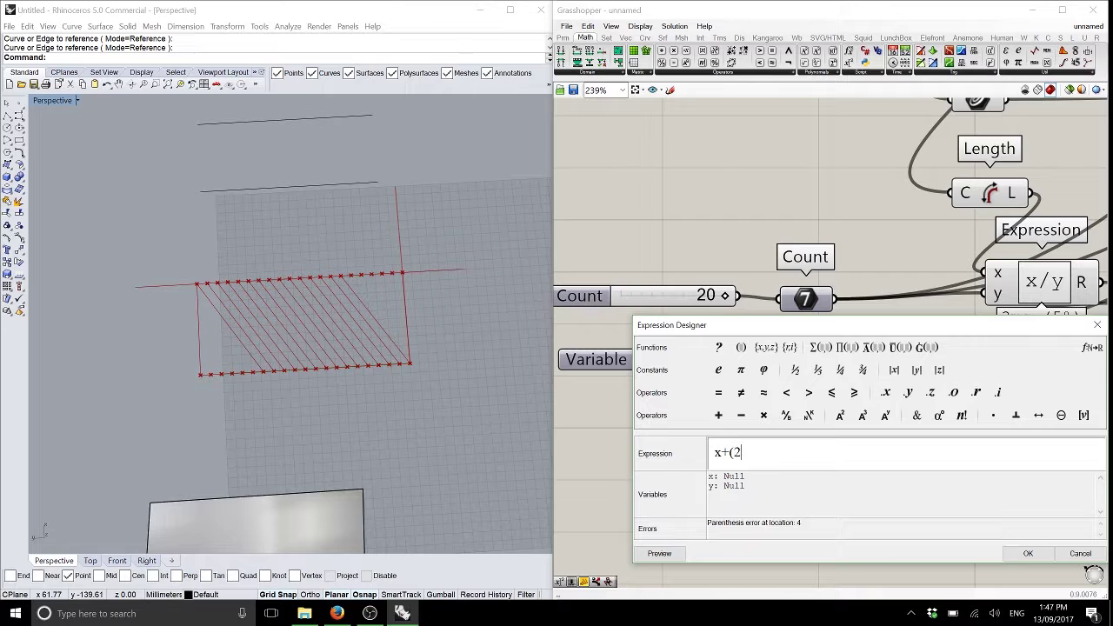
{"action": "type", "text": "*y)"}
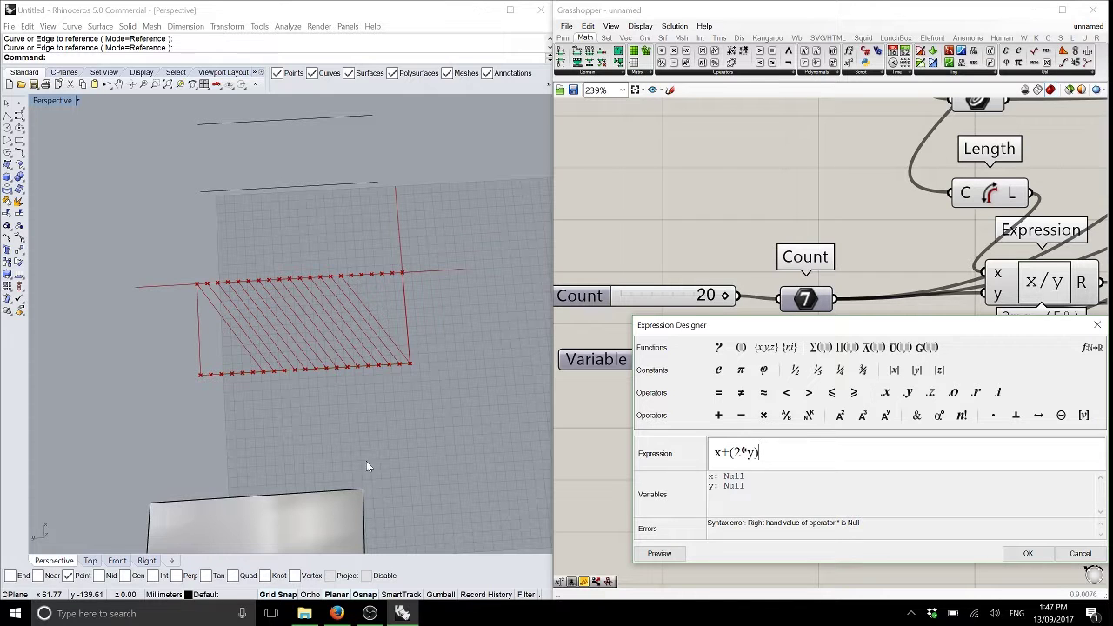
{"action": "left_click", "coordinate": [1028, 553]}
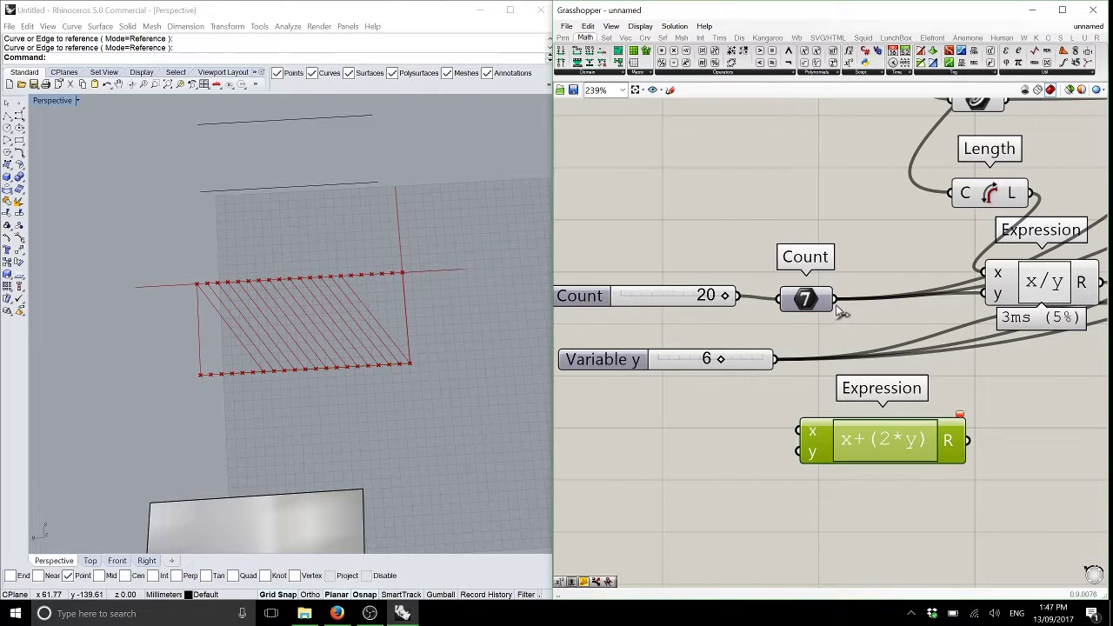
Connect the Count parameter to the x+(2*y) Expression's x input and the Variable y slider to its y input
{"action": "left_click_drag", "start_coordinate": [835, 299], "coordinate": [798, 431]}
{"action": "left_click_drag", "start_coordinate": [835, 300], "coordinate": [798, 451]}
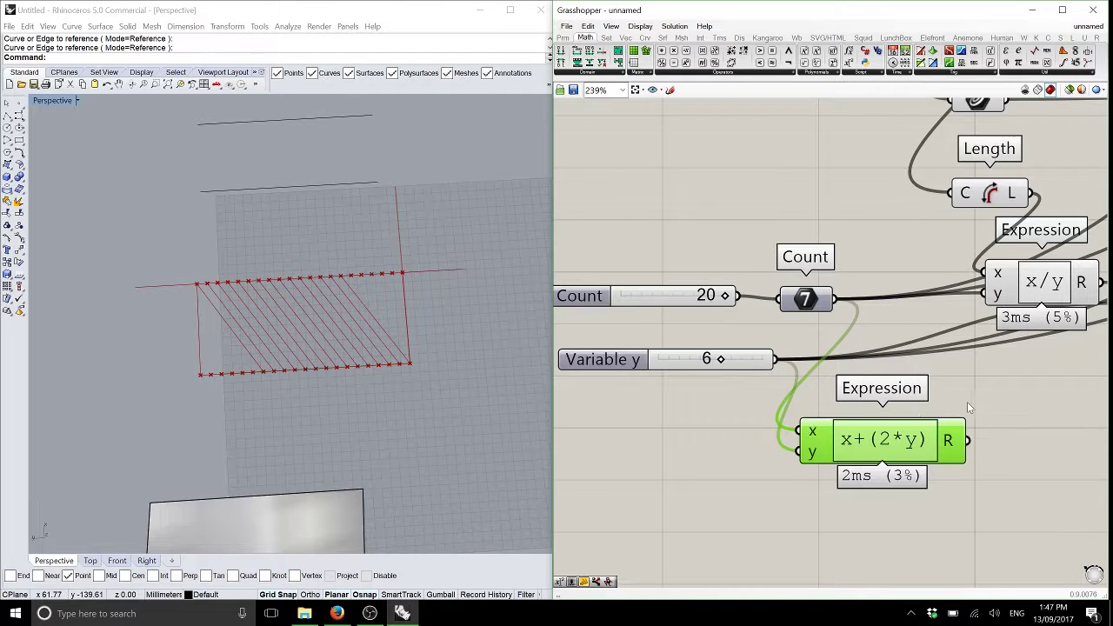
{"action": "scroll", "coordinate": [823, 412], "scroll_direction": "down", "scroll_amount": 3}
{"action": "scroll", "coordinate": [823, 412], "scroll_direction": "down", "scroll_amount": 2}
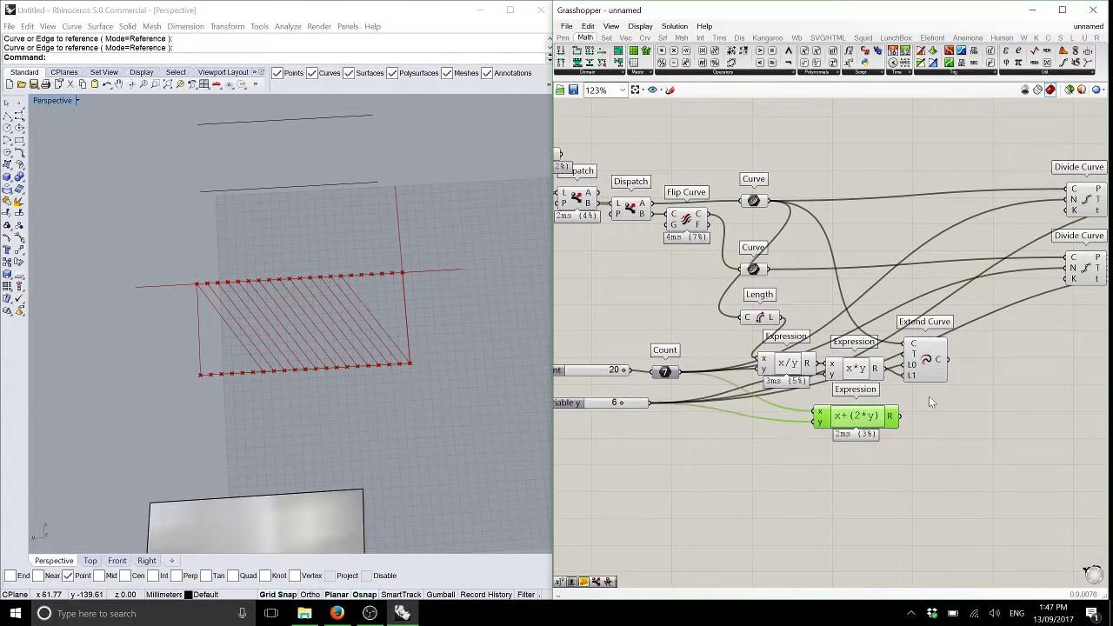
Feed the Extend Curve result and the x+(2*y) Expression into the upper Divide Curve's C and N inputs
{"action": "left_click_drag", "start_coordinate": [787, 372], "coordinate": [880, 219]}
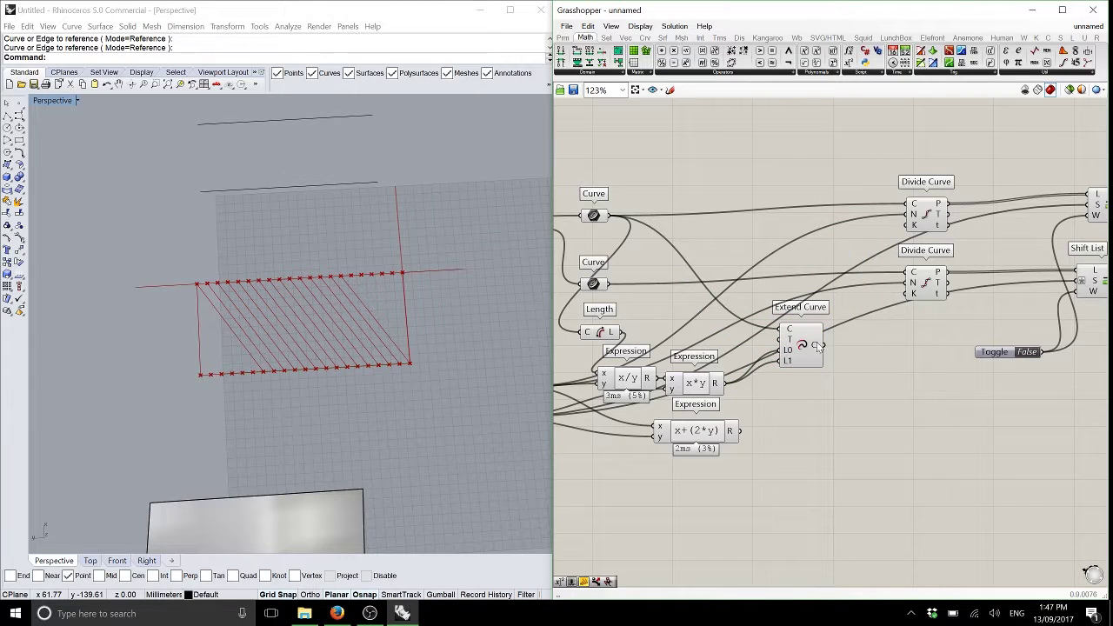
{"action": "left_click_drag", "start_coordinate": [822, 345], "coordinate": [908, 203]}
{"action": "left_click_drag", "start_coordinate": [739, 431], "coordinate": [909, 215]}
{"action": "right_click_drag", "start_coordinate": [826, 469], "coordinate": [802, 429]}
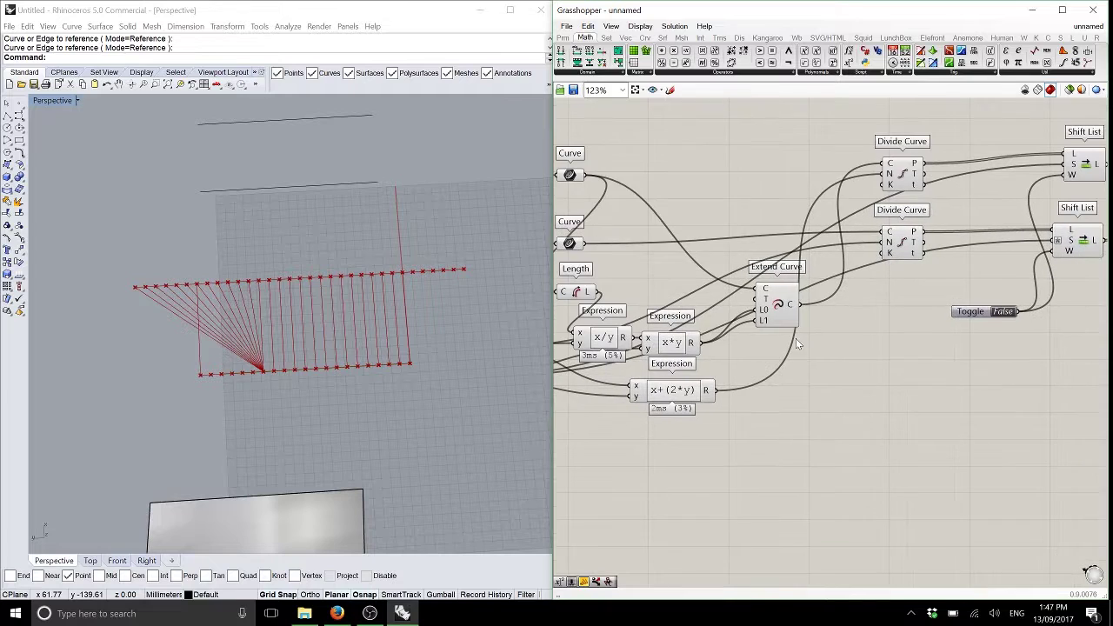
Duplicate Extend Curve for the second edge curve and connect its result and the x+(2*y) Expression to the lower Divide Curve's C and N inputs
{"action": "left_click_drag", "start_coordinate": [791, 318], "coordinate": [774, 257]}
{"action": "left_click_drag", "start_coordinate": [584, 243], "coordinate": [887, 234]}
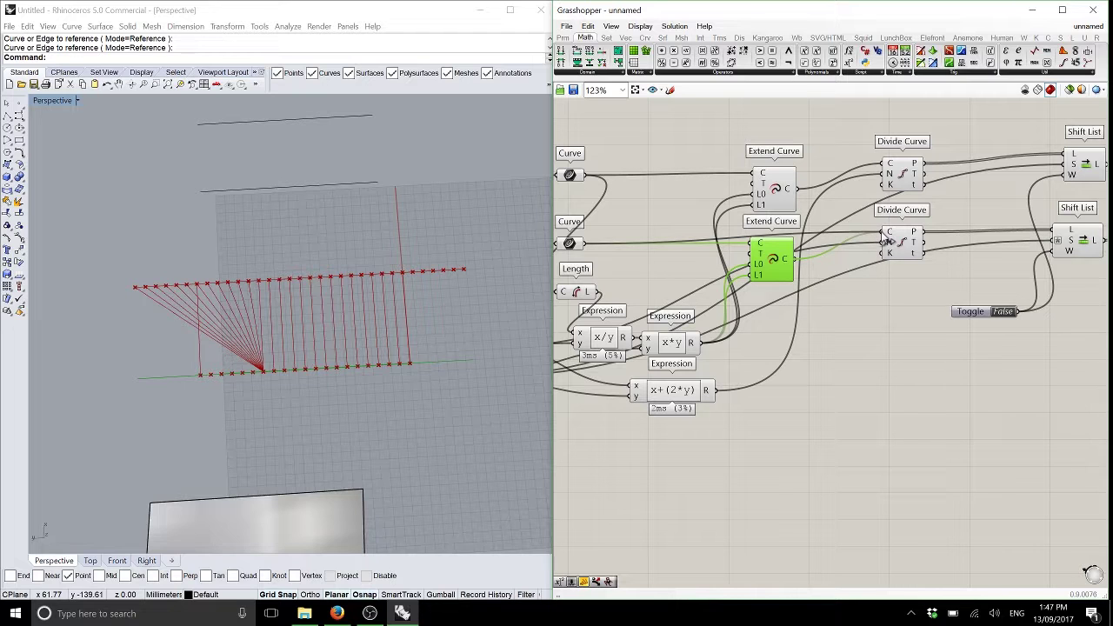
{"action": "left_click_drag", "start_coordinate": [715, 390], "coordinate": [888, 242]}
{"action": "mouse_move", "coordinate": [408, 440]}
{"action": "right_mouse_down"}
{"action": "mouse_move", "coordinate": [264, 314]}
{"action": "mouse_move", "coordinate": [392, 302]}
{"action": "mouse_move", "coordinate": [385, 325]}
{"action": "mouse_move", "coordinate": [414, 325]}
{"action": "mouse_move", "coordinate": [303, 345]}
{"action": "right_mouse_up"}
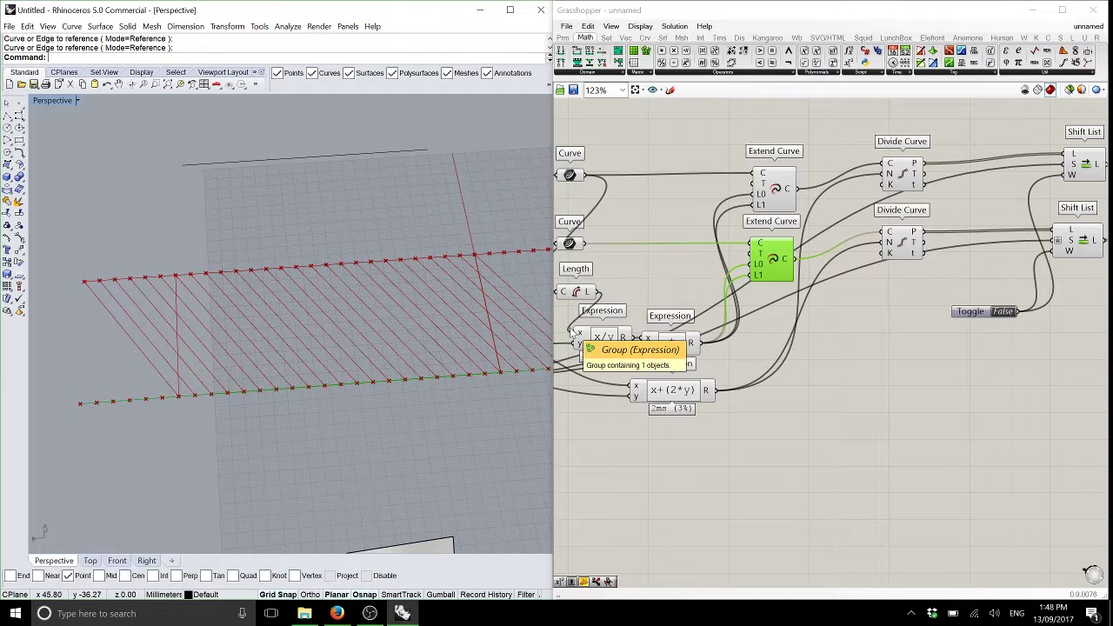
Examine the x+(2*y) Expression, its wiring to both Divide Curves and the diagonal lines in the viewport
{"action": "left_click", "coordinate": [880, 323]}
{"action": "scroll", "coordinate": [880, 323], "scroll_direction": "down", "scroll_amount": 2}
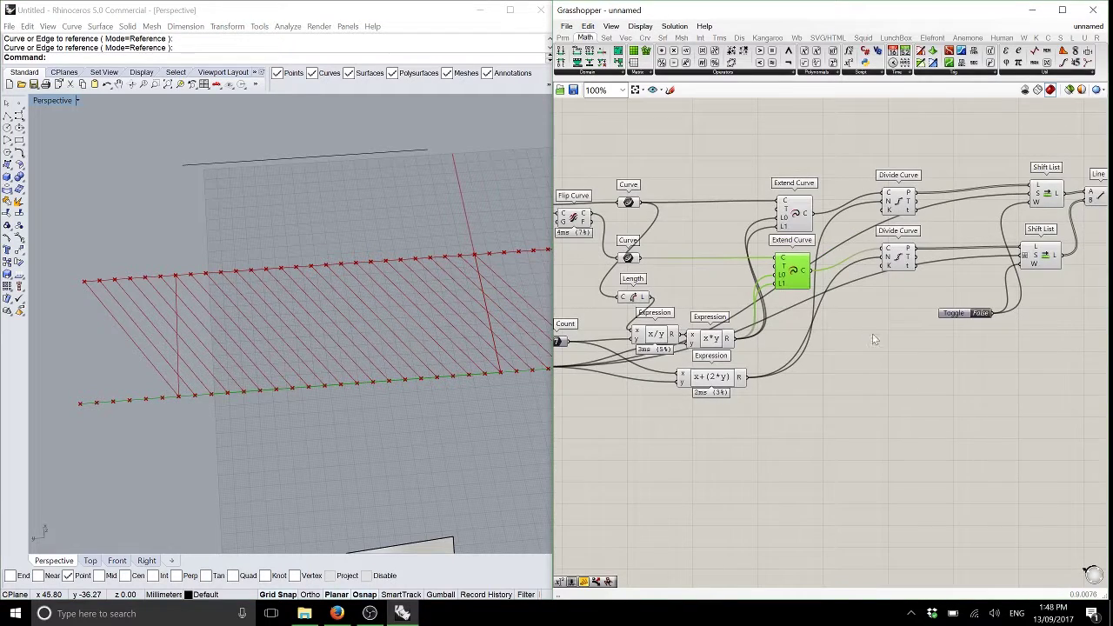
{"action": "scroll", "coordinate": [865, 322], "scroll_direction": "up", "scroll_amount": 8}
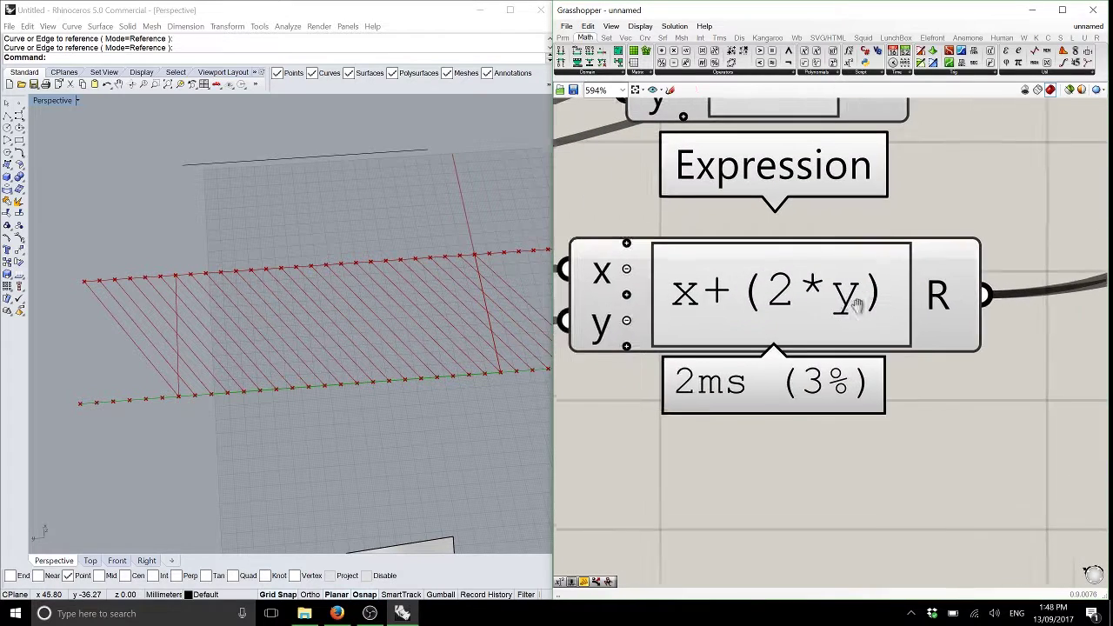
{"action": "right_click_drag", "start_coordinate": [857, 304], "coordinate": [888, 320]}
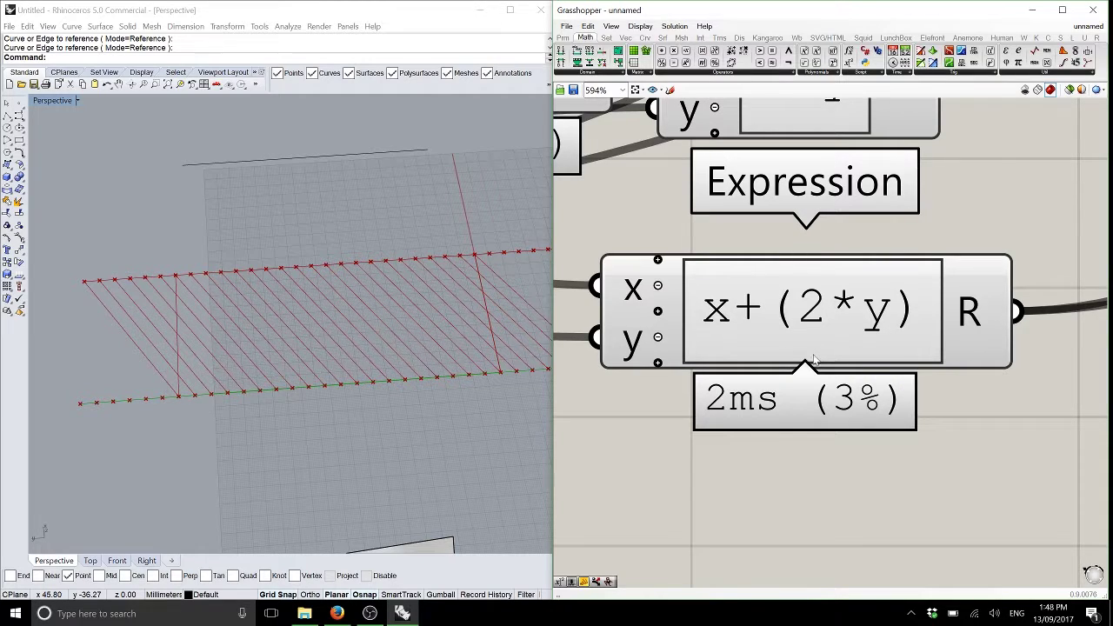
{"action": "scroll", "coordinate": [816, 360], "scroll_direction": "down", "scroll_amount": 5}
{"action": "right_click_drag", "start_coordinate": [769, 353], "coordinate": [700, 475]}
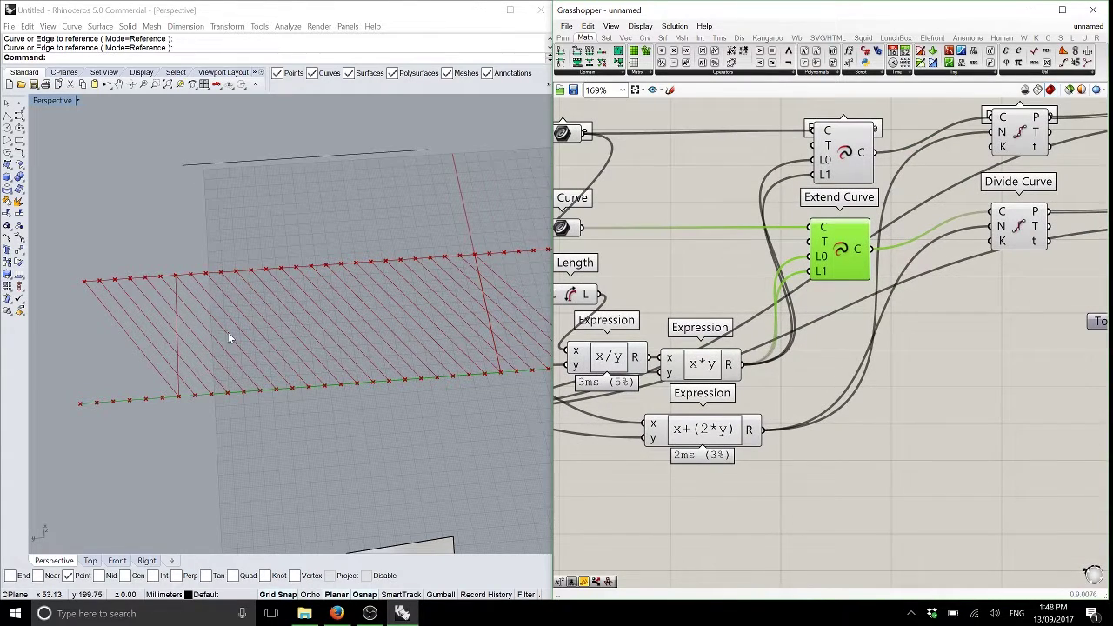
{"action": "right_click_drag", "start_coordinate": [229, 333], "coordinate": [333, 349]}
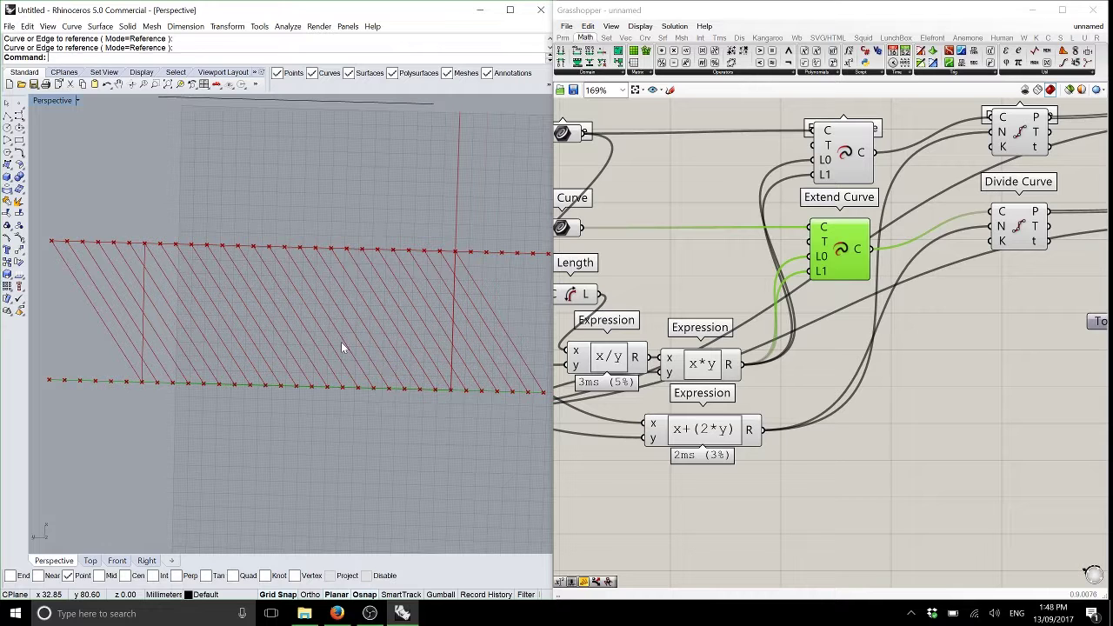
{"action": "left_click", "coordinate": [338, 613]}
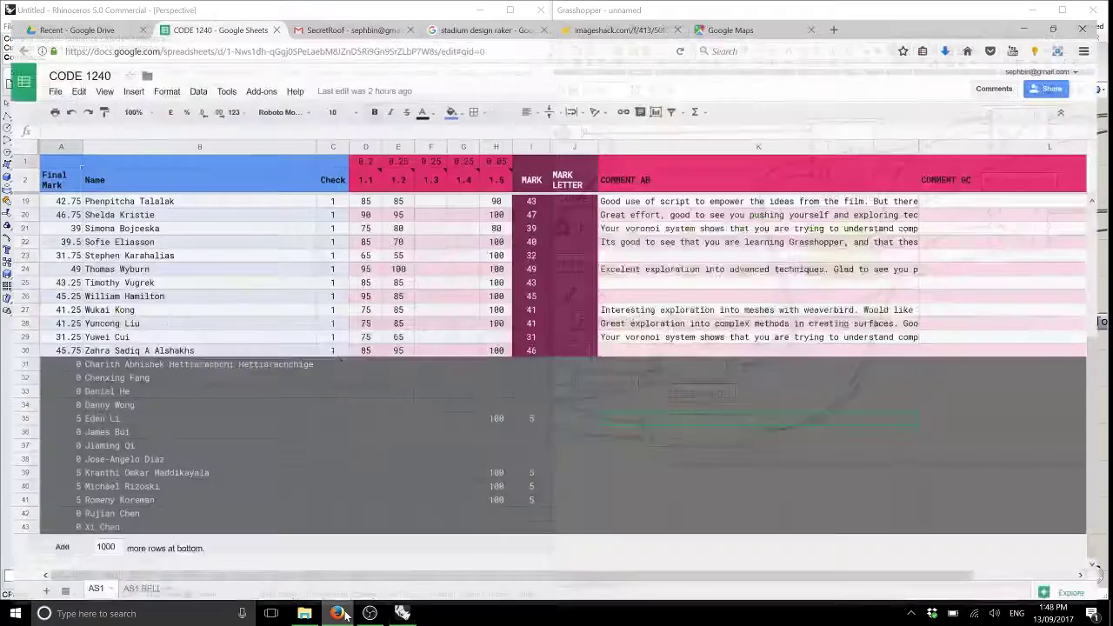
{"action": "left_click", "coordinate": [341, 613]}
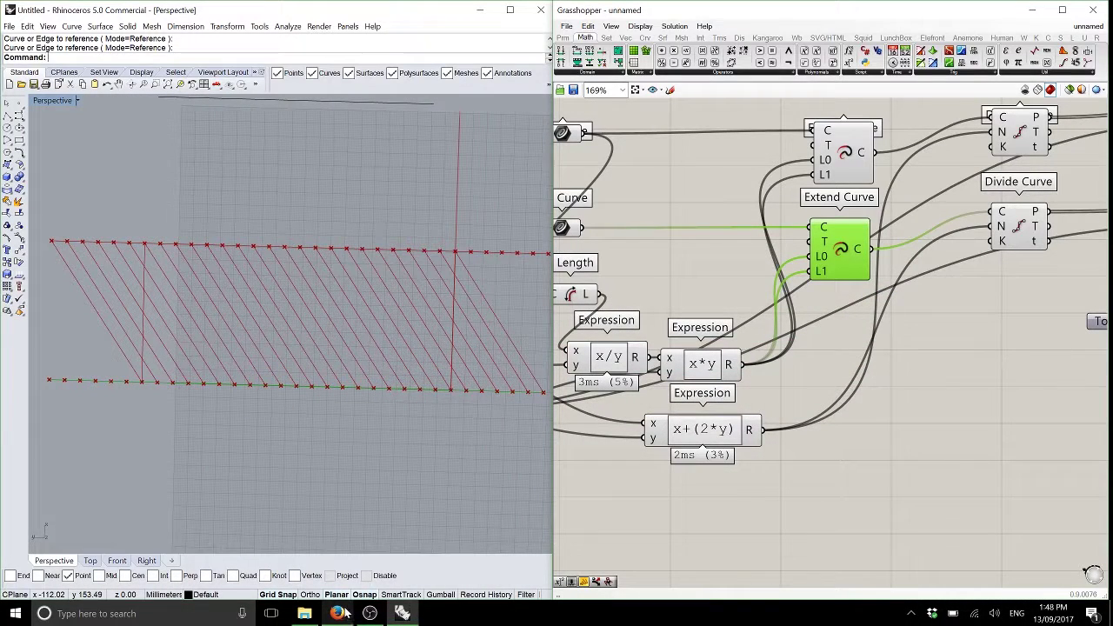
{"action": "key", "text": "super+d"}
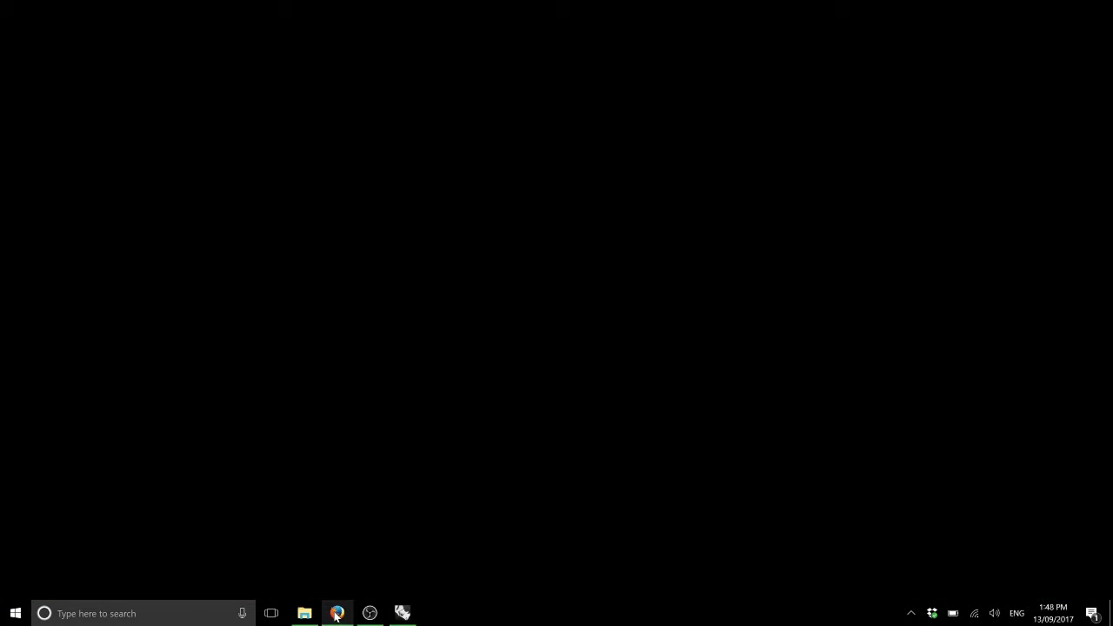
Switch to a new Firefox window and search Google Images for diagrid
{"action": "left_click_drag", "start_coordinate": [339, 613], "coordinate": [342, 582]}
{"action": "left_click", "coordinate": [325, 547]}
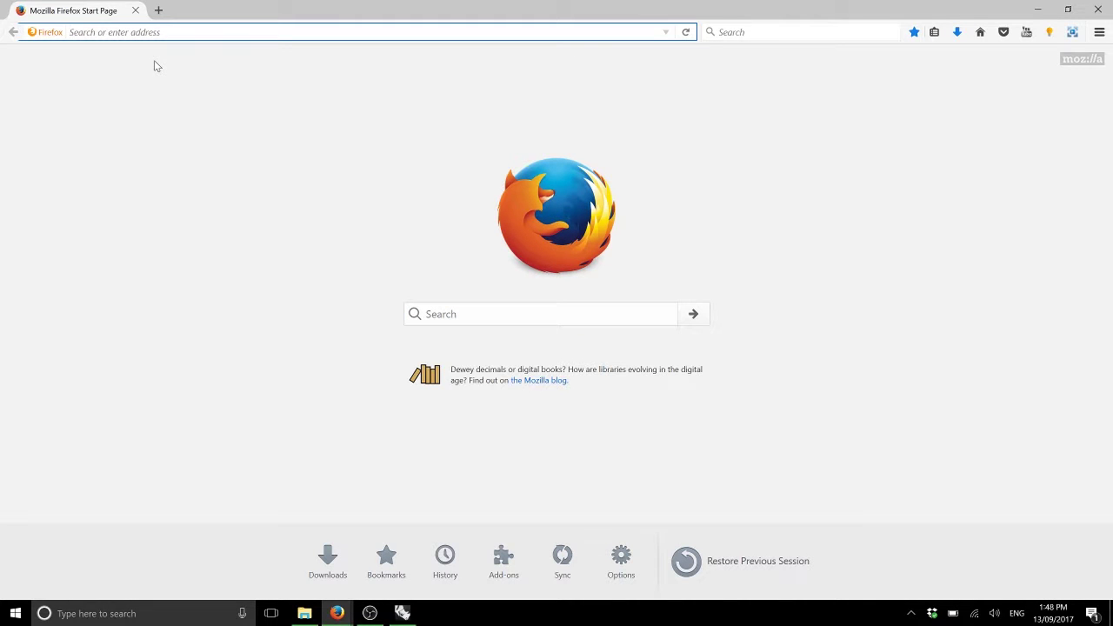
{"action": "type", "text": "diagrid"}
{"action": "key", "text": "Return"}
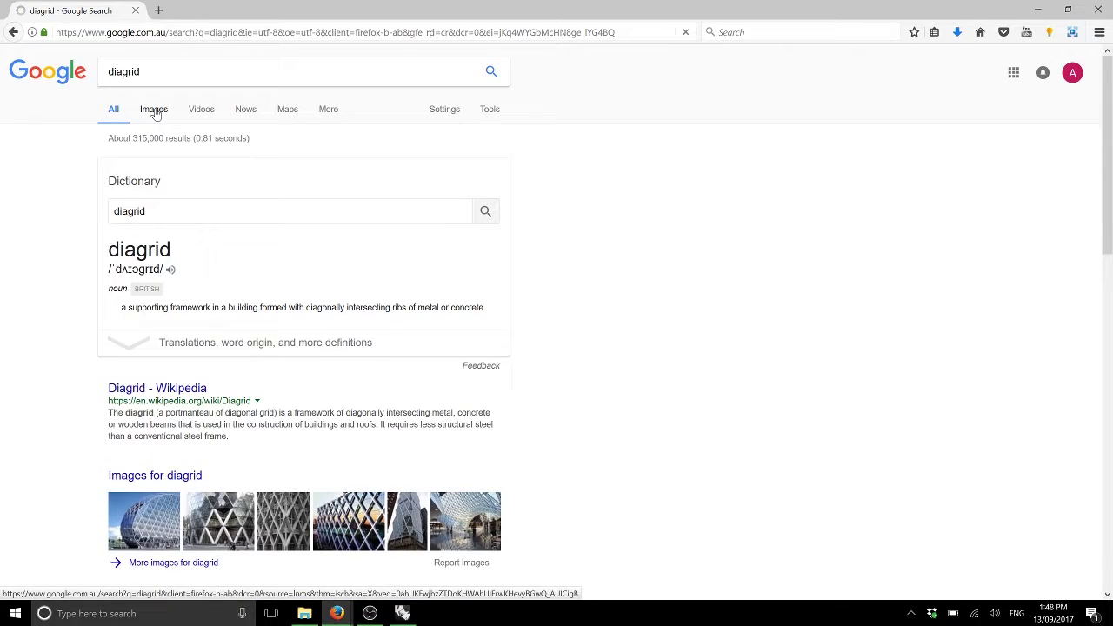
{"action": "left_click", "coordinate": [154, 114]}
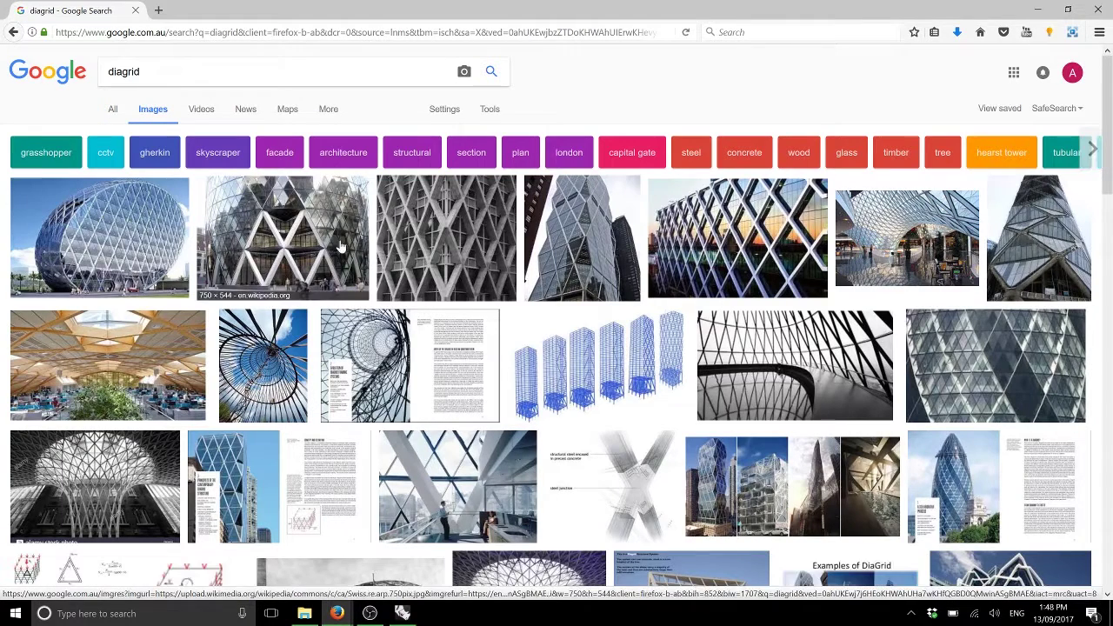
Enlarge the concrete and steel diagrid facade images for reference, and return to Grasshopper
{"action": "left_click", "coordinate": [425, 255]}
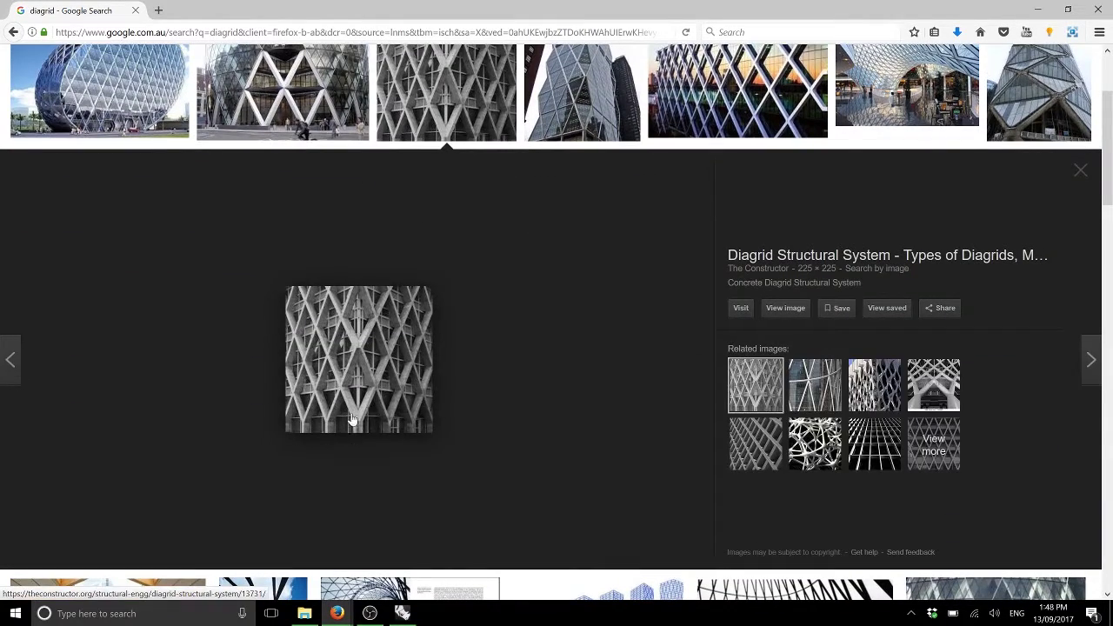
{"action": "left_click", "coordinate": [789, 65]}
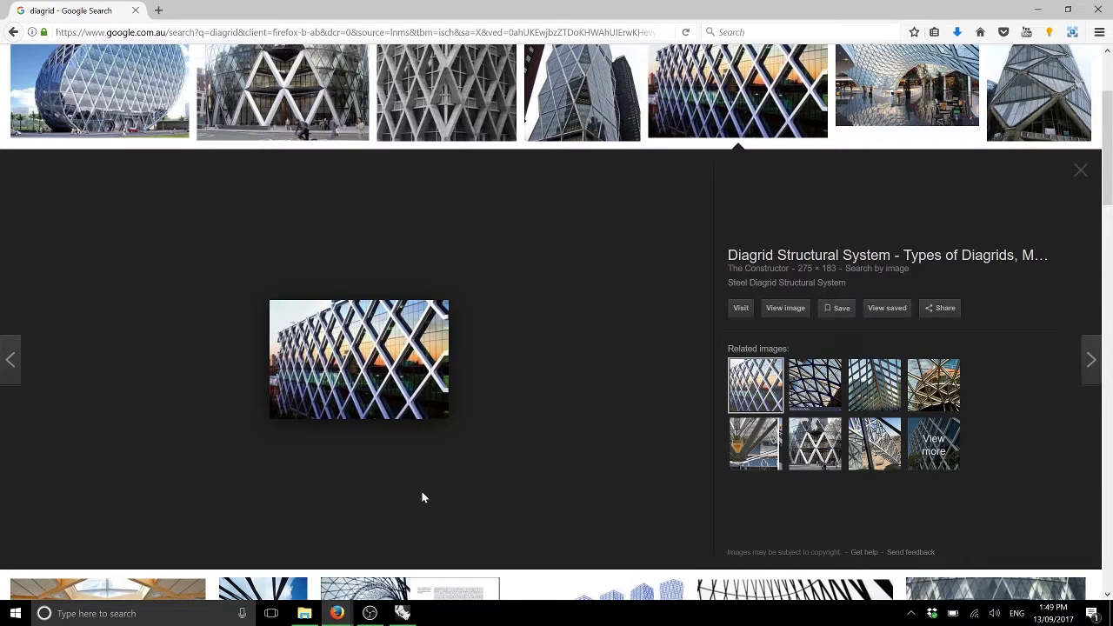
{"action": "key", "text": "alt+Tab"}
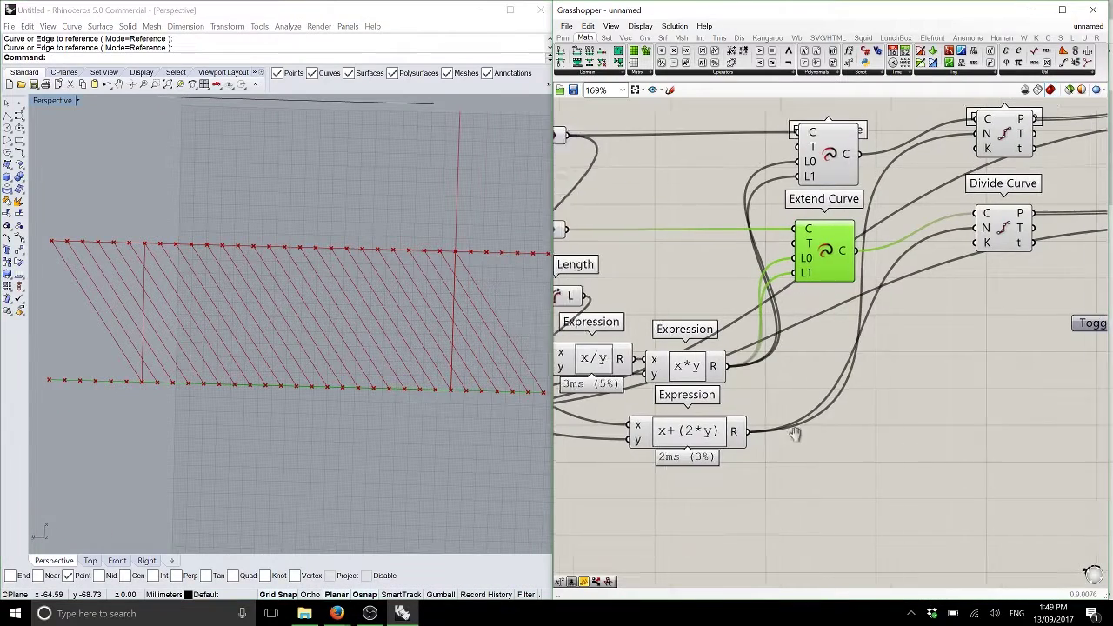
Move the Boolean Toggle directly beneath the lower Divide Curve component
{"action": "right_click_drag", "start_coordinate": [794, 434], "coordinate": [875, 340]}
{"action": "scroll", "coordinate": [874, 340], "scroll_direction": "down", "scroll_amount": 2}
{"action": "right_click_drag", "start_coordinate": [945, 348], "coordinate": [820, 363]}
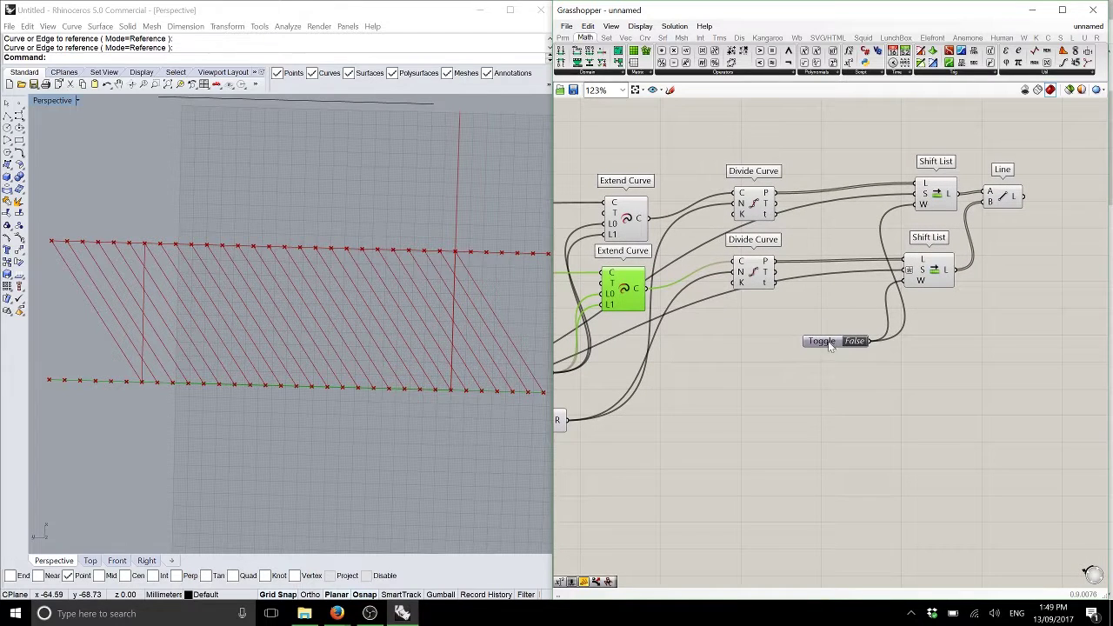
{"action": "left_click_drag", "start_coordinate": [830, 345], "coordinate": [778, 308]}
{"action": "left_click", "coordinate": [806, 343]}
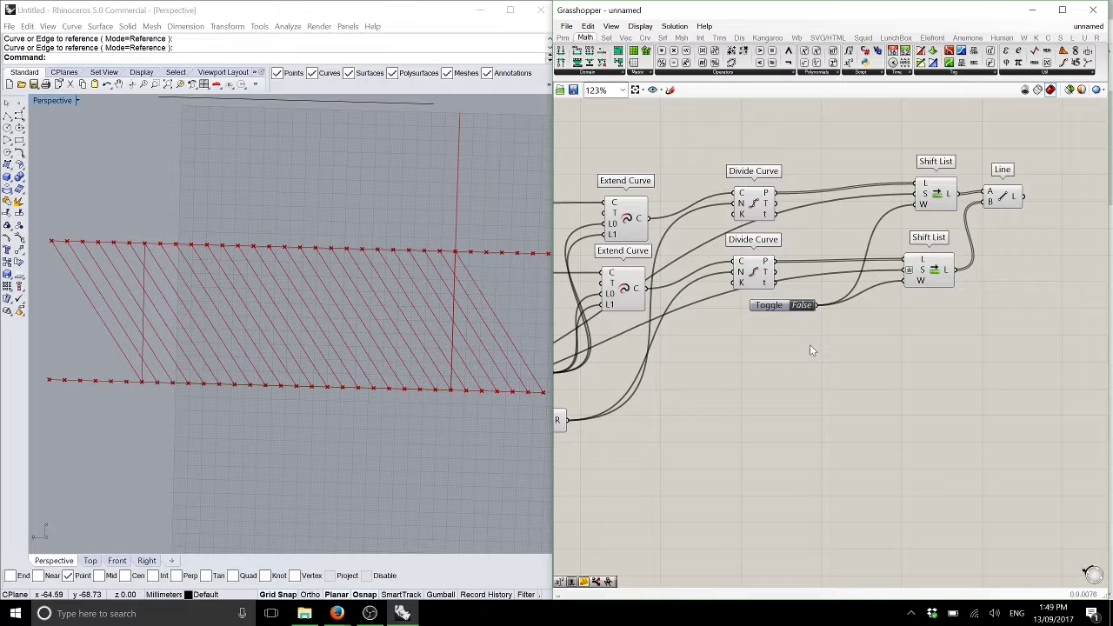
Move both Shift List components further from the Line component, and lower the Line slightly to straighten its A wire
{"action": "right_click_drag", "start_coordinate": [897, 219], "coordinate": [719, 240]}
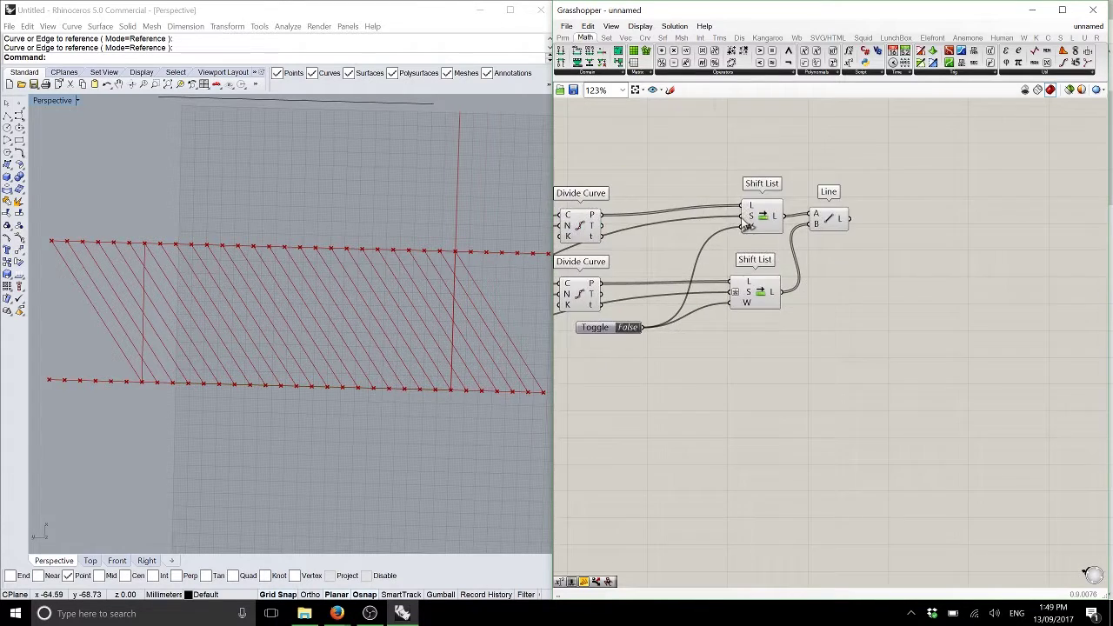
{"action": "scroll", "coordinate": [741, 207], "scroll_direction": "up", "scroll_amount": 3}
{"action": "left_click", "coordinate": [802, 228]}
{"action": "left_click_drag", "start_coordinate": [826, 432], "coordinate": [774, 181]}
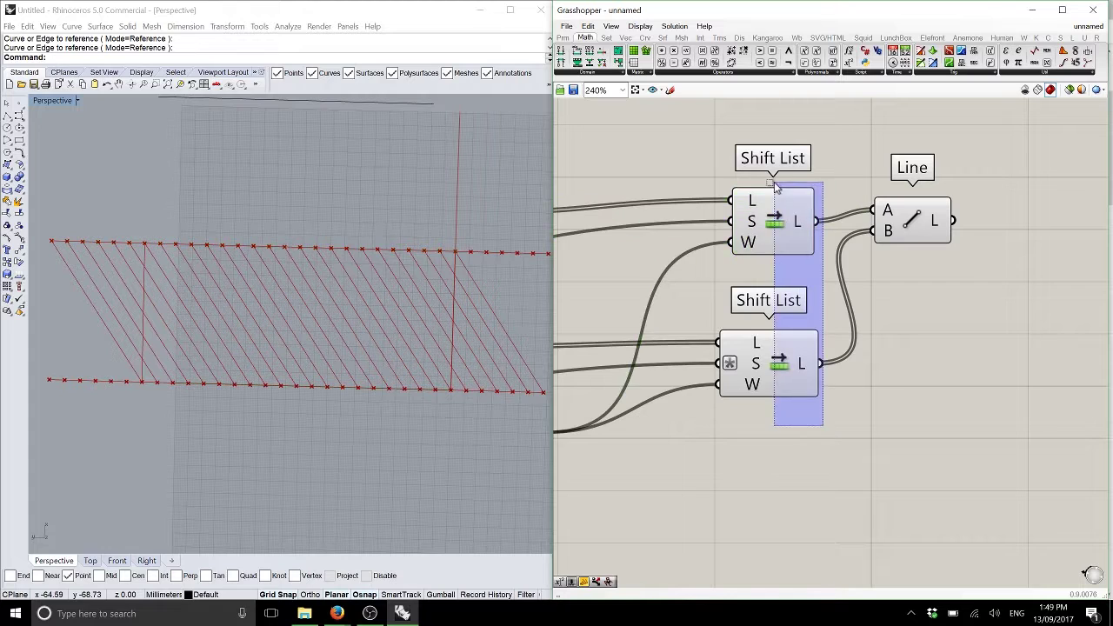
{"action": "right_click_drag", "start_coordinate": [774, 187], "coordinate": [826, 178]}
{"action": "left_click_drag", "start_coordinate": [802, 219], "coordinate": [753, 217]}
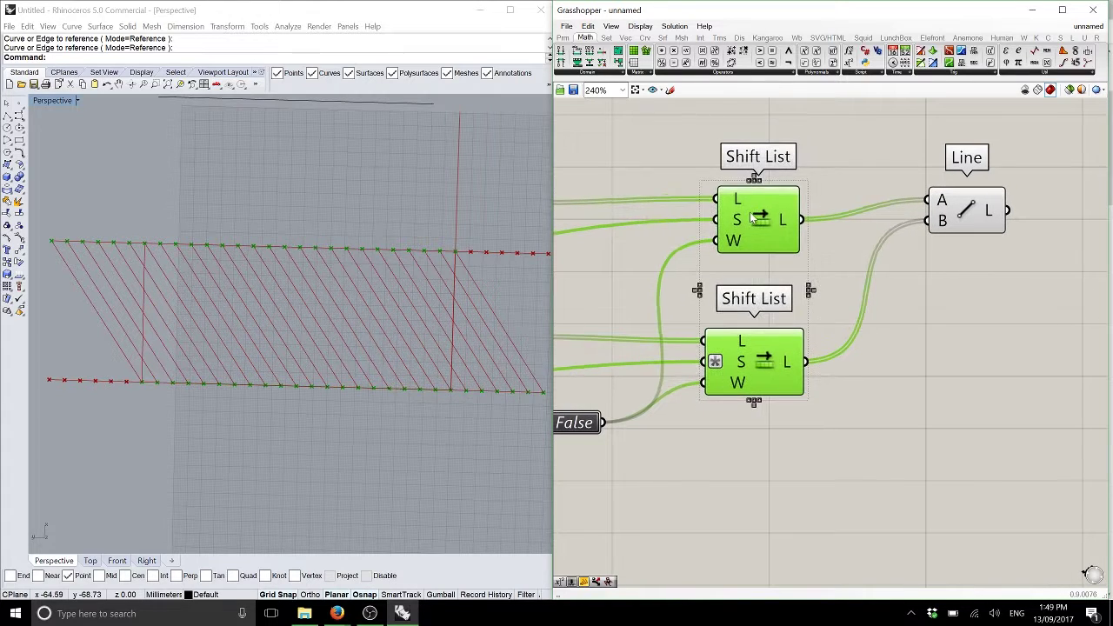
{"action": "left_click", "coordinate": [797, 277]}
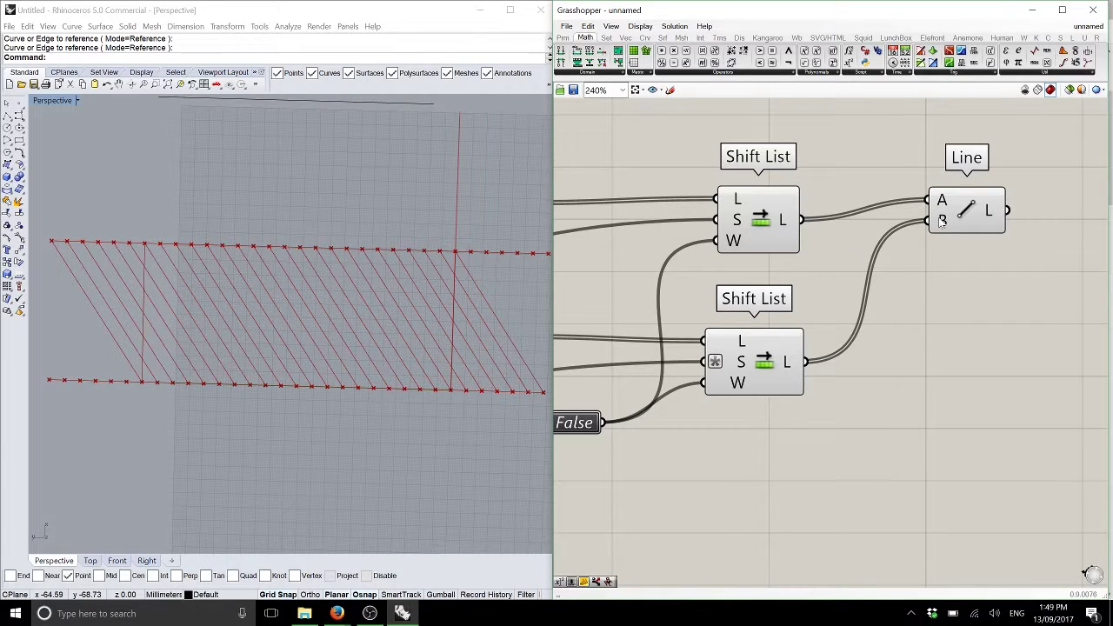
{"action": "left_click_drag", "start_coordinate": [974, 206], "coordinate": [963, 228]}
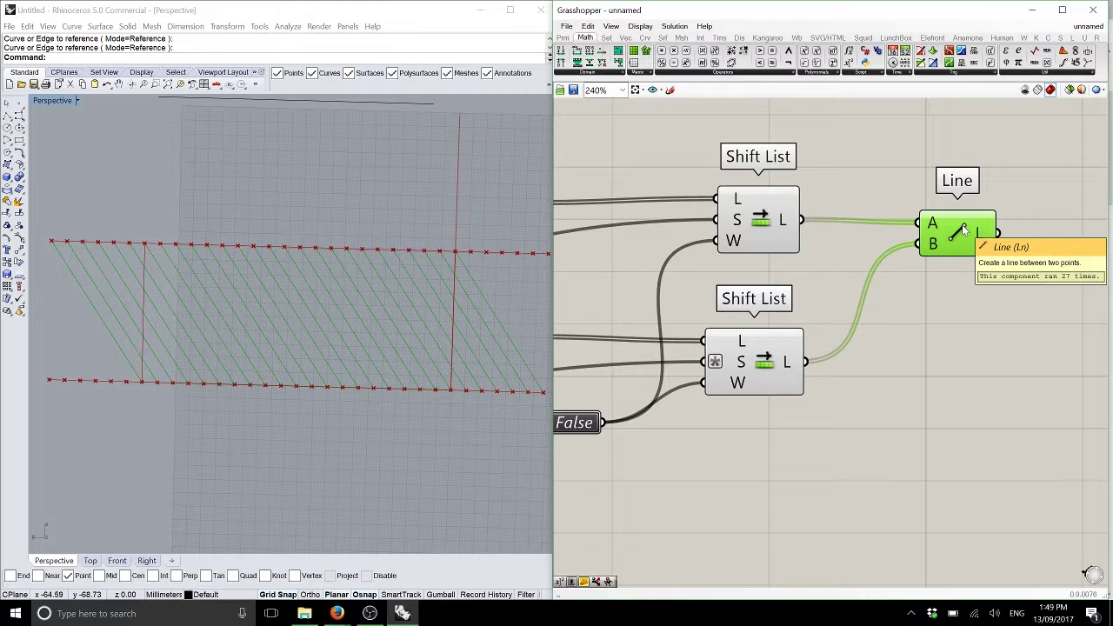
Duplicate the two Shift List components and the Line component below the originals
{"action": "left_click_drag", "start_coordinate": [986, 404], "coordinate": [760, 87]}
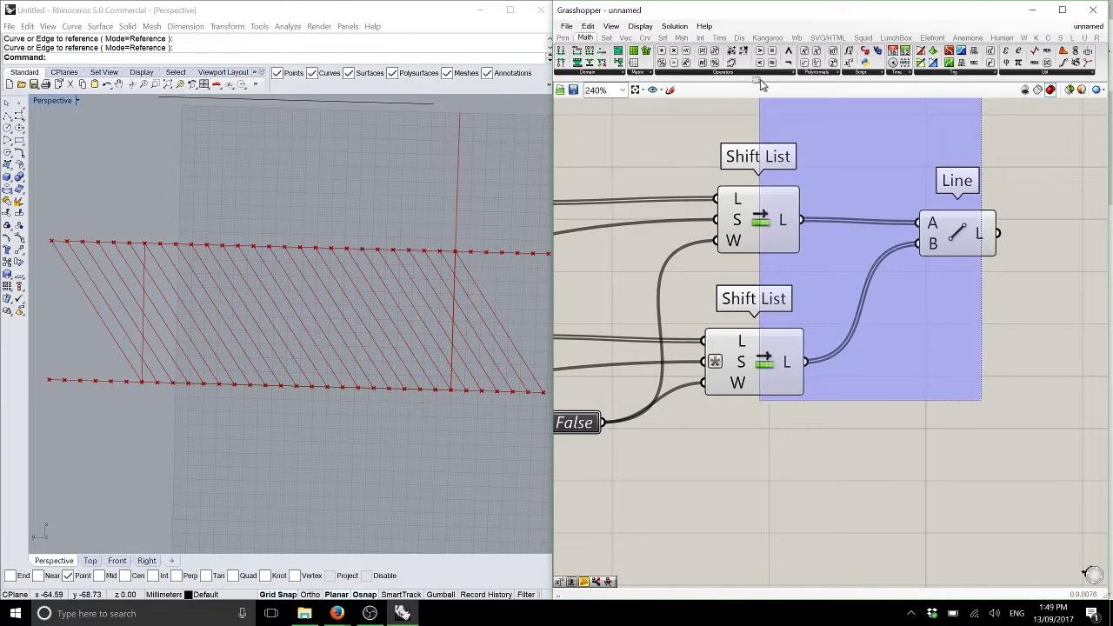
{"action": "left_click_drag", "start_coordinate": [755, 310], "coordinate": [761, 557]}
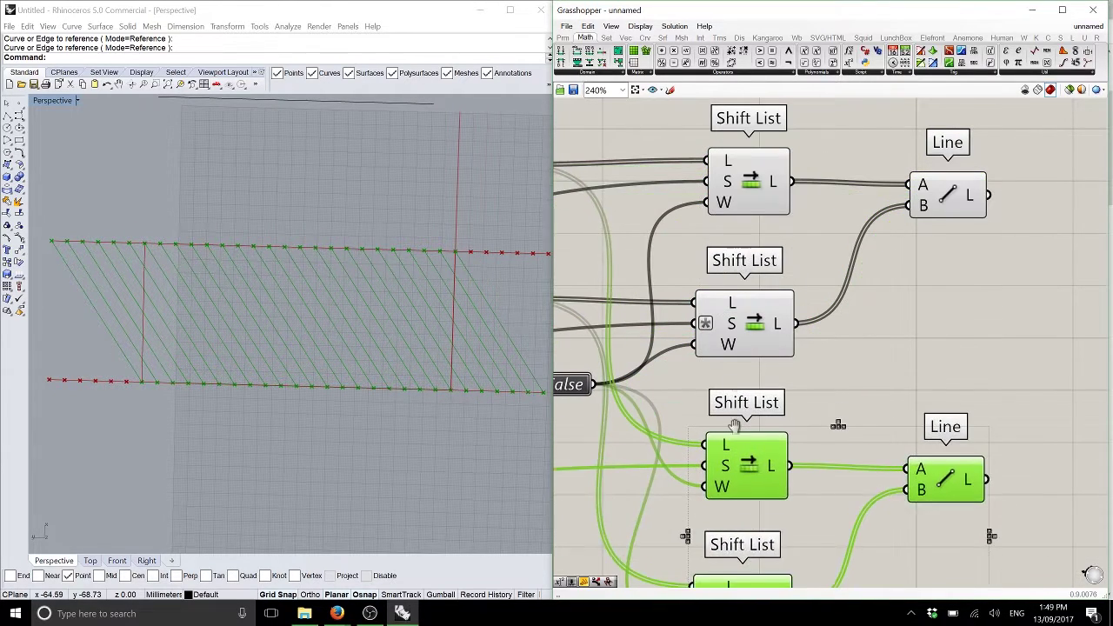
{"action": "right_click_drag", "start_coordinate": [758, 484], "coordinate": [766, 290]}
{"action": "left_click", "coordinate": [813, 321]}
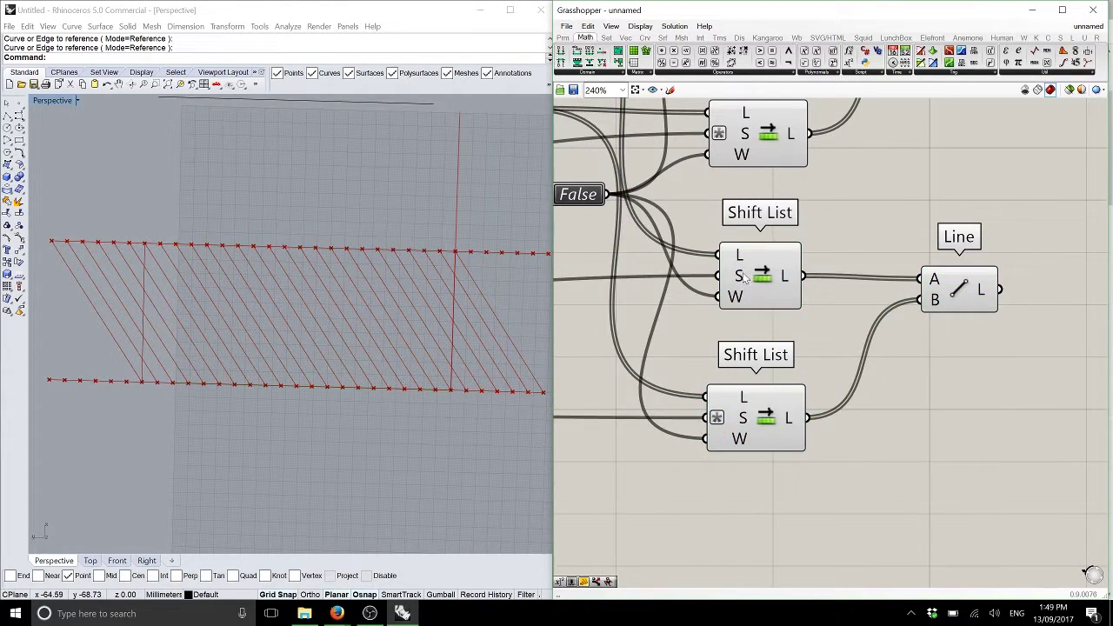
Assign the expression -x to the S input of the upper copied Shift List
{"action": "right_click", "coordinate": [741, 275]}
{"action": "mouse_move", "coordinate": [798, 393]}
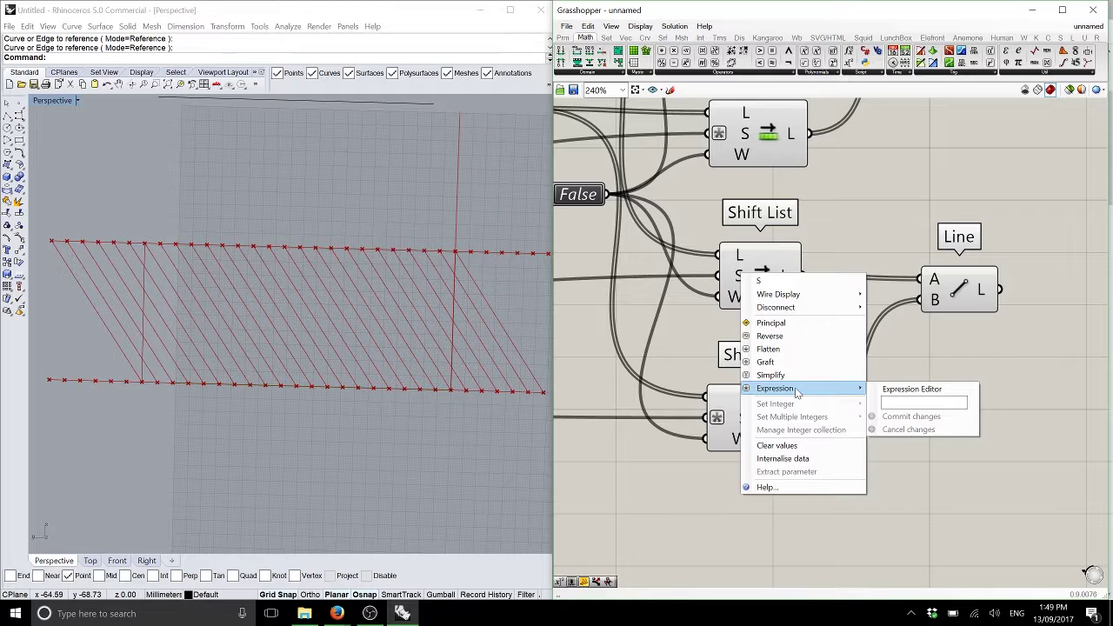
{"action": "mouse_move", "coordinate": [891, 382]}
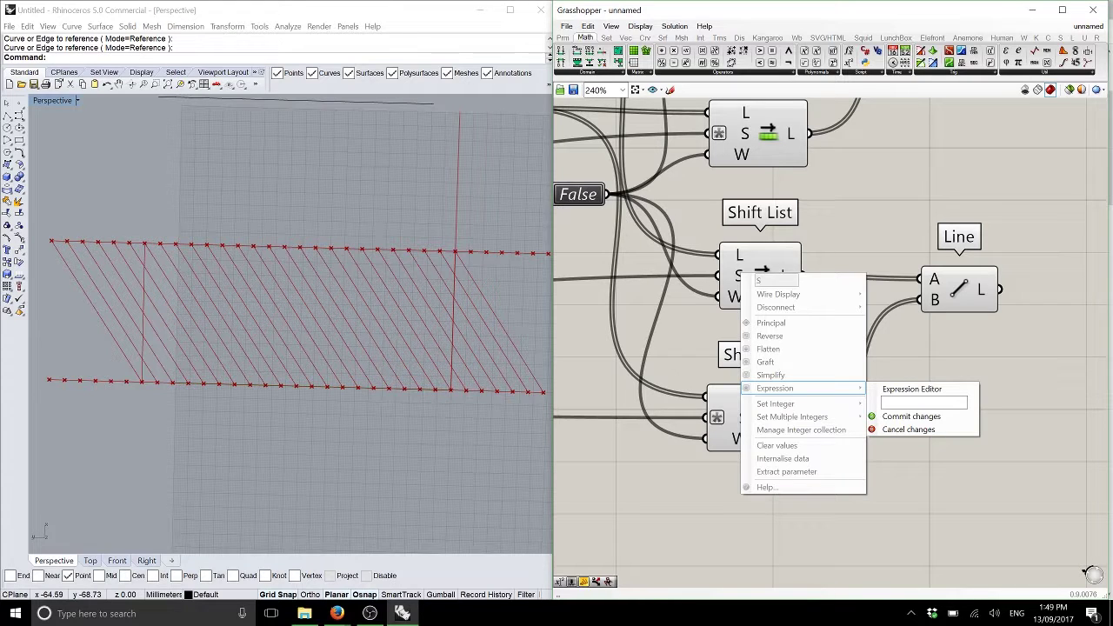
{"action": "type", "text": "-x"}
{"action": "left_click", "coordinate": [911, 416]}
Clear the expression from the lower copied Shift List's S input and check the crossing lines in the viewport
{"action": "right_click", "coordinate": [750, 423]}
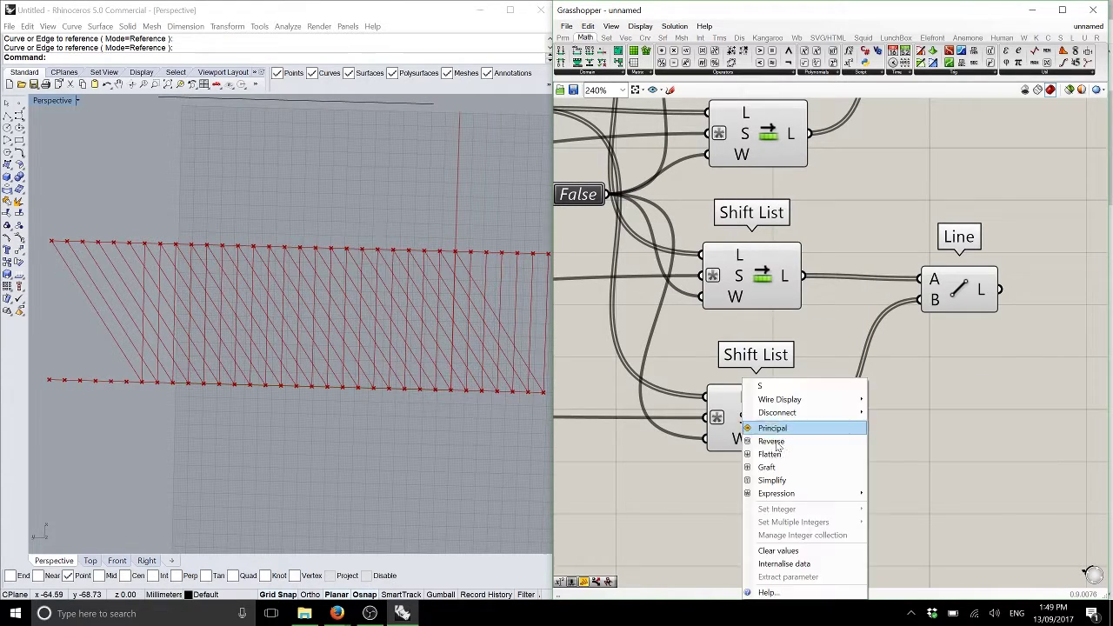
{"action": "key", "text": "BackSpace"}
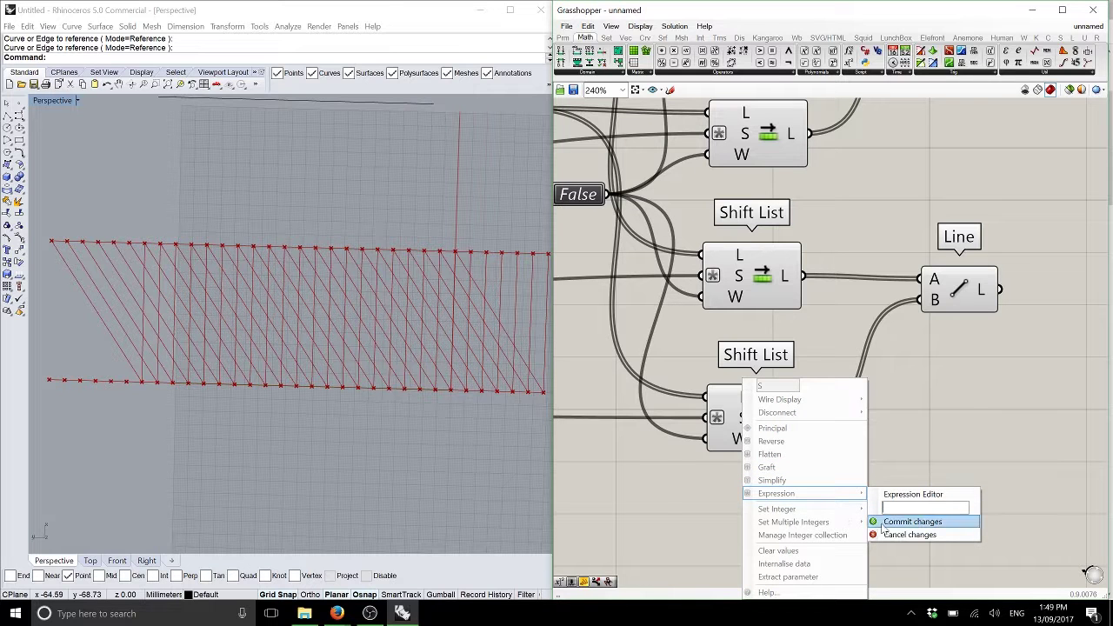
{"action": "left_click", "coordinate": [911, 521]}
{"action": "right_click_drag", "start_coordinate": [342, 352], "coordinate": [337, 441], "text": "shift"}
{"action": "scroll", "coordinate": [361, 356], "scroll_direction": "down", "scroll_amount": 3}
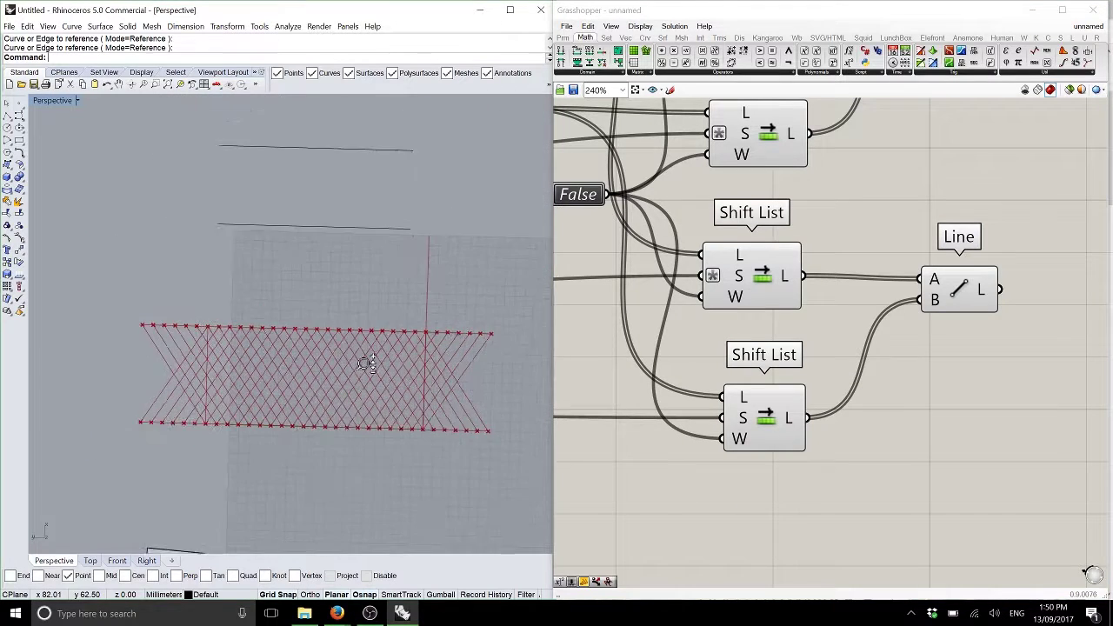
Move the lower copied Shift List up, closer to the other copied Shift List
{"action": "right_click_drag", "start_coordinate": [967, 377], "coordinate": [968, 362]}
{"action": "left_click_drag", "start_coordinate": [787, 408], "coordinate": [778, 368]}
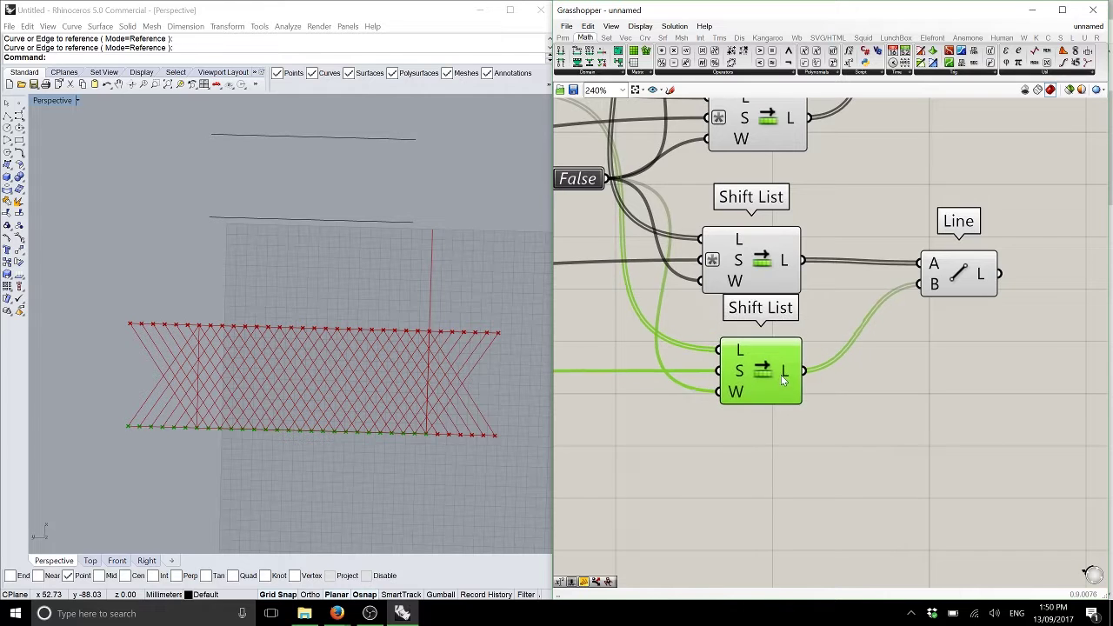
{"action": "scroll", "coordinate": [830, 333], "scroll_direction": "down", "scroll_amount": 2}
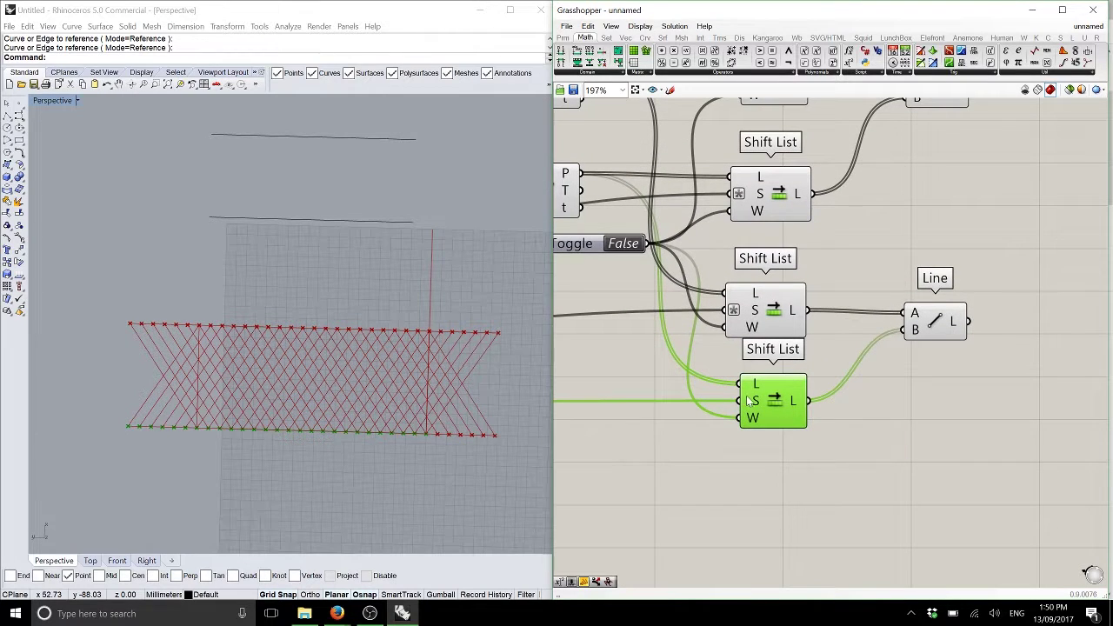
Add a Trim with Region component to the empty canvas area between the x+(2*y) expression and the Shift List components
{"action": "scroll", "coordinate": [820, 385], "scroll_direction": "down", "scroll_amount": 3}
{"action": "right_click_drag", "start_coordinate": [852, 378], "coordinate": [859, 388]}
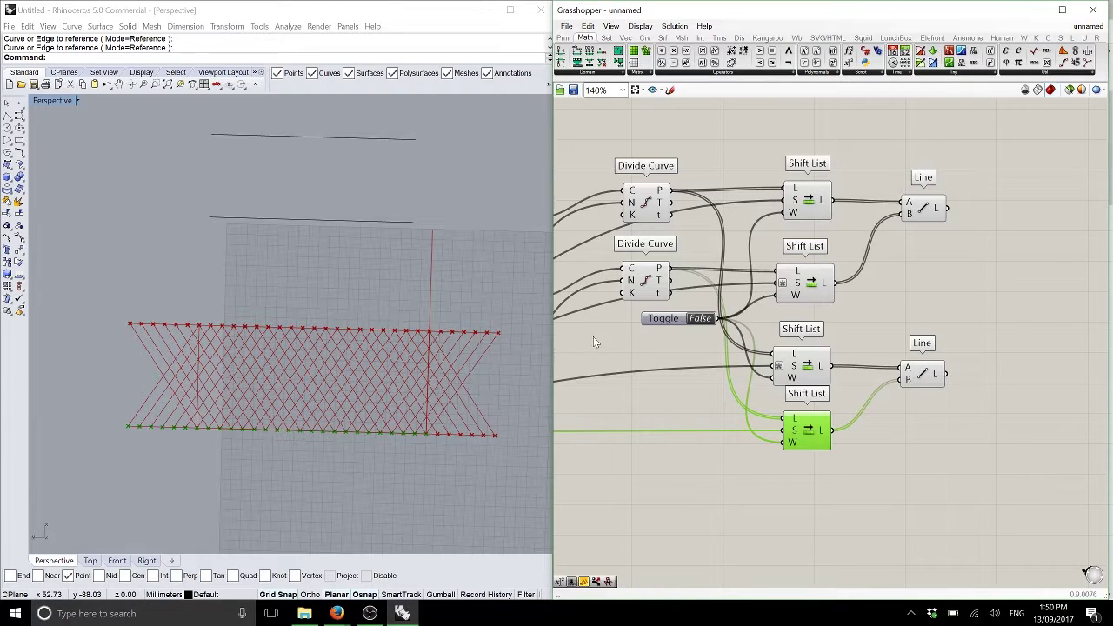
{"action": "left_click", "coordinate": [318, 388]}
{"action": "right_click_drag", "start_coordinate": [318, 388], "coordinate": [294, 319]}
{"action": "scroll", "coordinate": [326, 308], "scroll_direction": "up", "scroll_amount": 5}
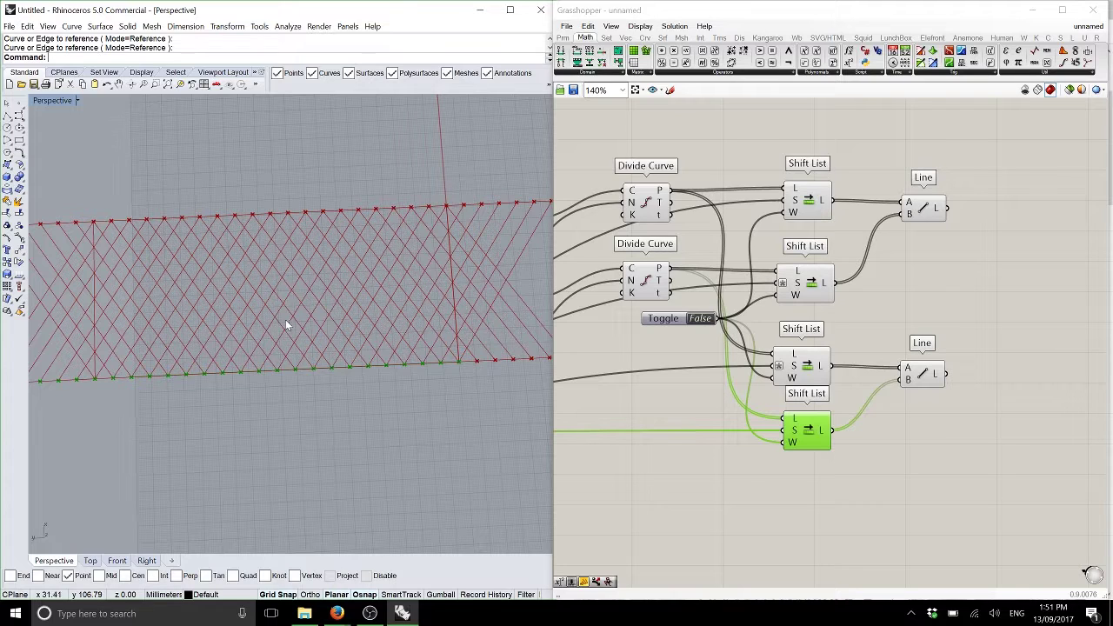
{"action": "scroll", "coordinate": [946, 311], "scroll_direction": "down", "scroll_amount": 4}
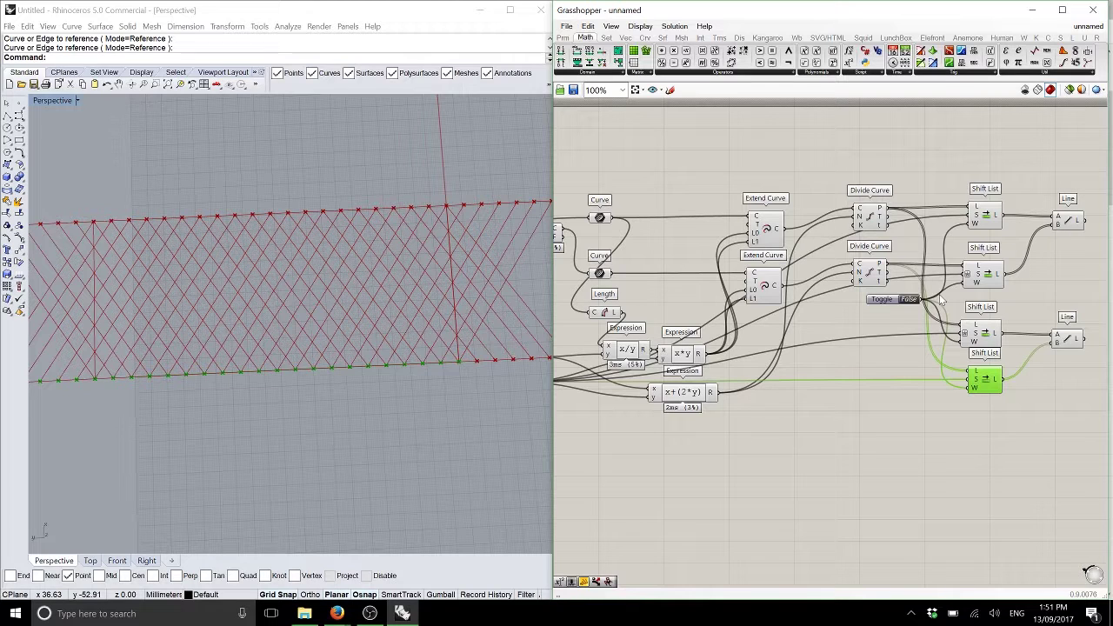
{"action": "left_click", "coordinate": [703, 39]}
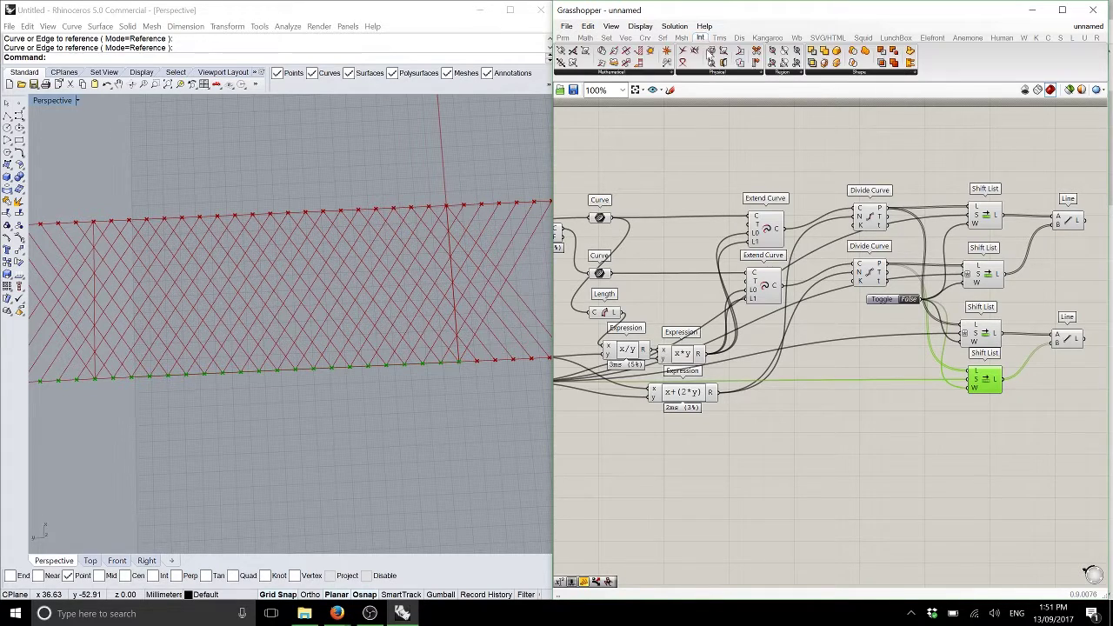
{"action": "left_click", "coordinate": [781, 75]}
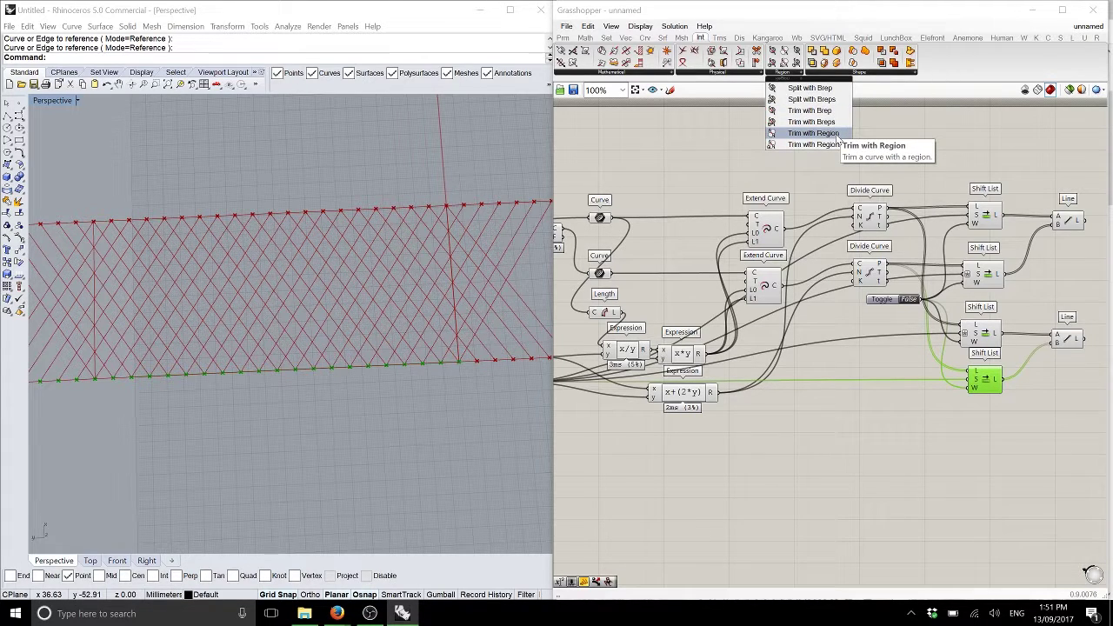
{"action": "left_click_drag", "start_coordinate": [839, 137], "coordinate": [841, 409]}
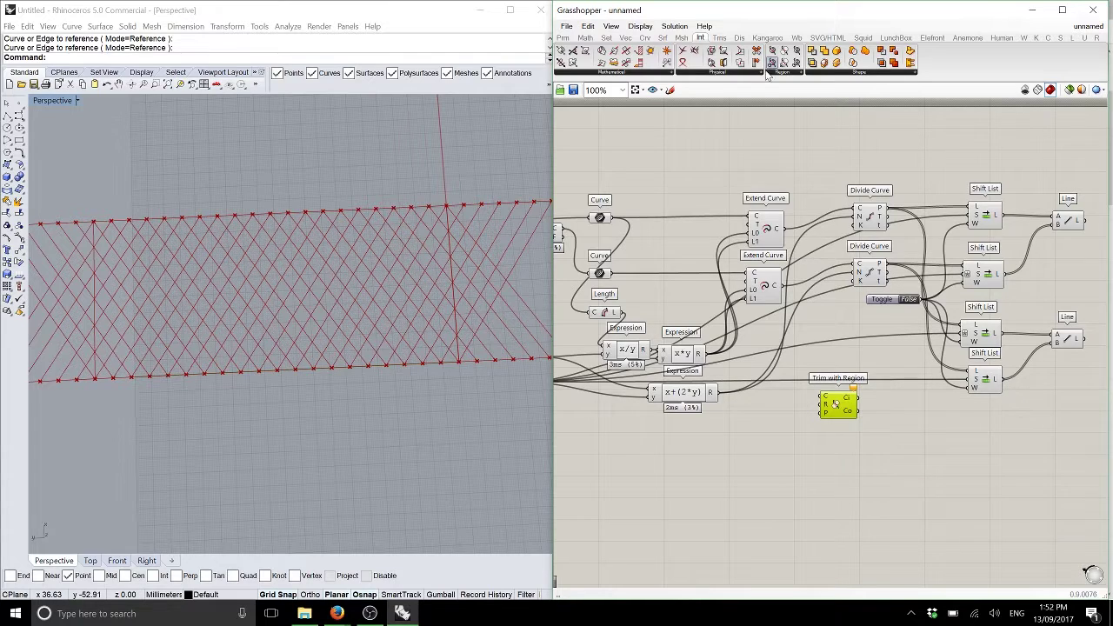
{"action": "left_click", "coordinate": [663, 39]}
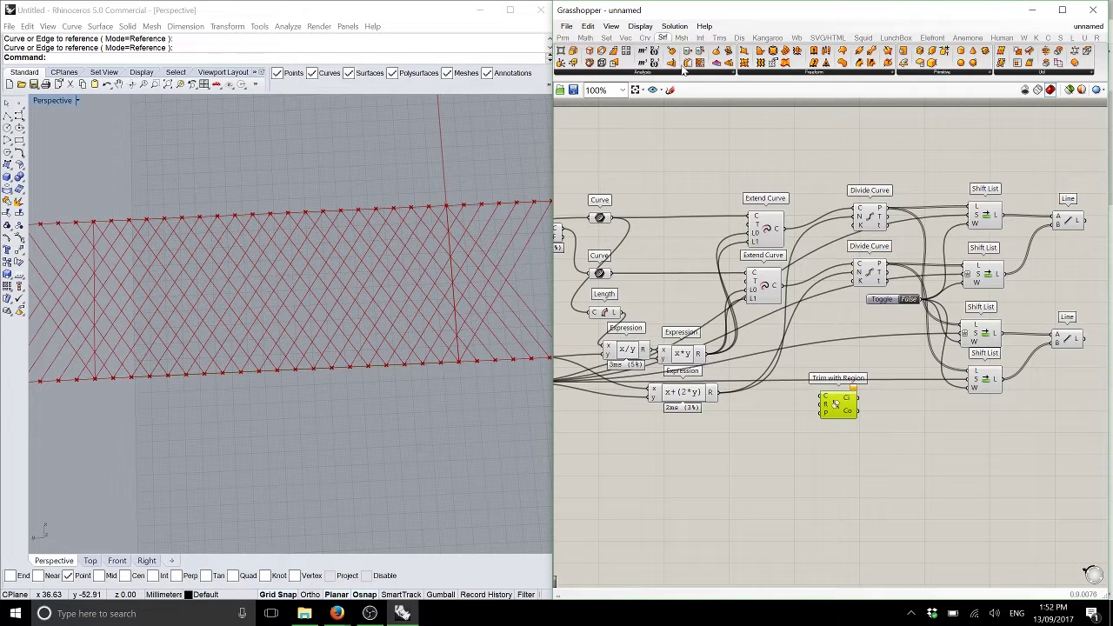
{"action": "left_click_drag", "start_coordinate": [693, 413], "coordinate": [696, 439]}
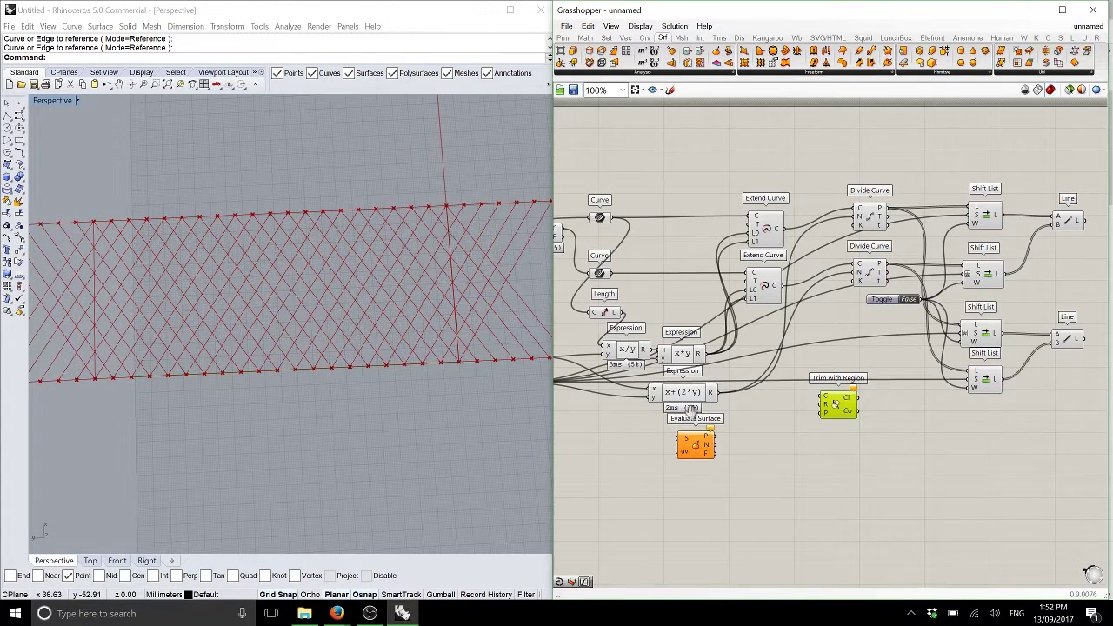
{"action": "scroll", "coordinate": [685, 509], "scroll_direction": "up", "scroll_amount": 5}
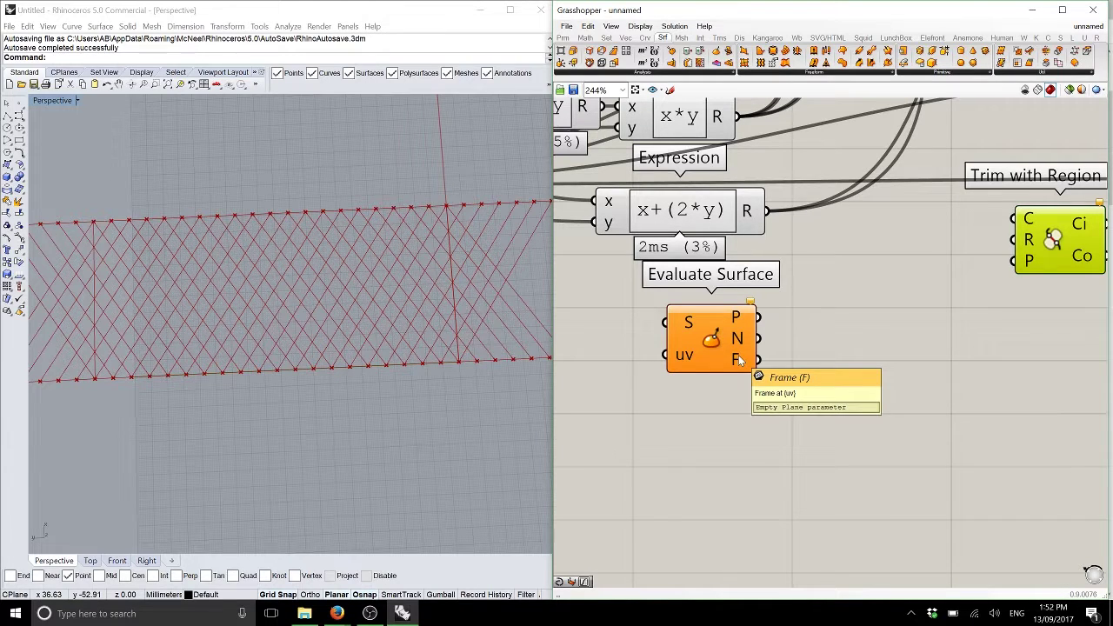
{"action": "left_click", "coordinate": [711, 343]}
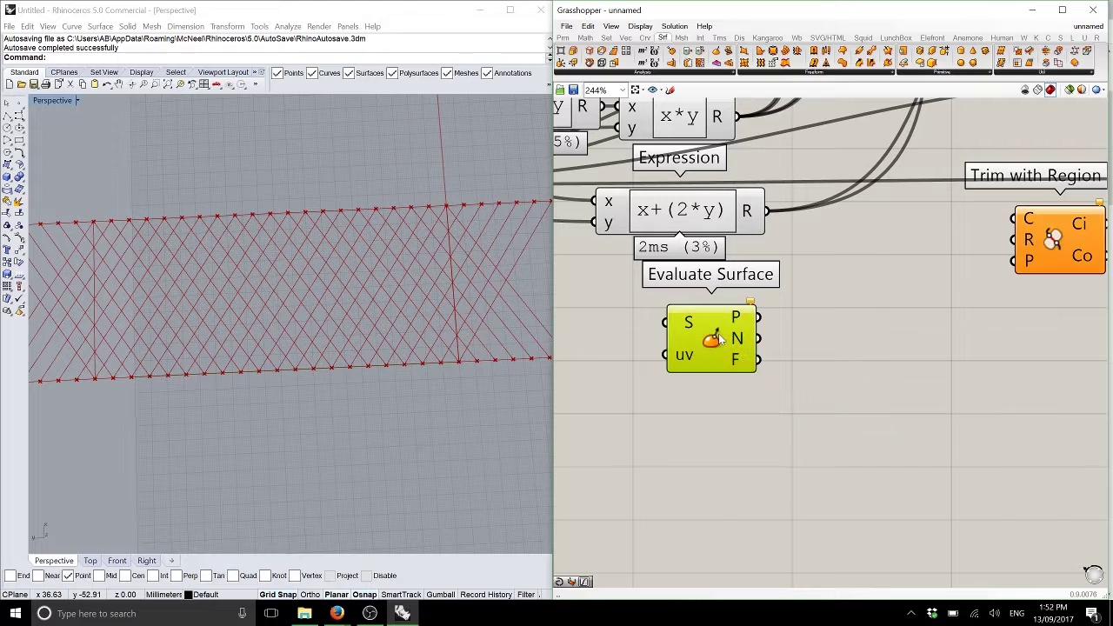
{"action": "key", "text": "Delete"}
Connect the Curve parameter fed by the Plane Surface to the R input of Trim with Region
{"action": "right_click_drag", "start_coordinate": [928, 260], "coordinate": [842, 309]}
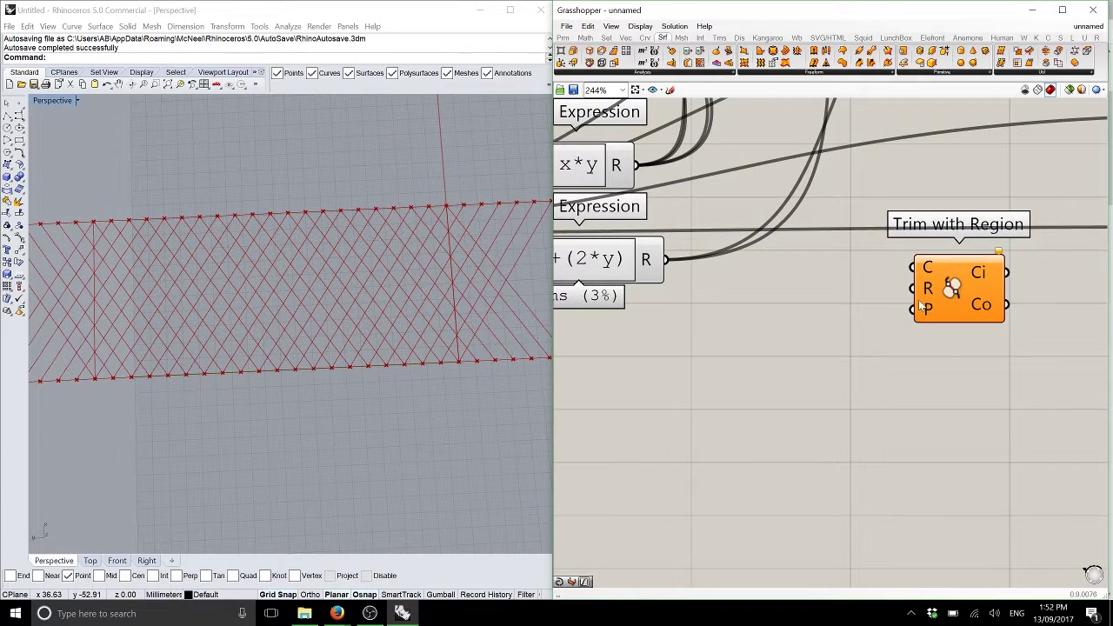
{"action": "mouse_move", "coordinate": [927, 291]}
{"action": "scroll", "coordinate": [837, 293], "scroll_direction": "down", "scroll_amount": 4}
{"action": "left_click", "coordinate": [922, 300]}
{"action": "scroll", "coordinate": [893, 267], "scroll_direction": "down", "scroll_amount": 3}
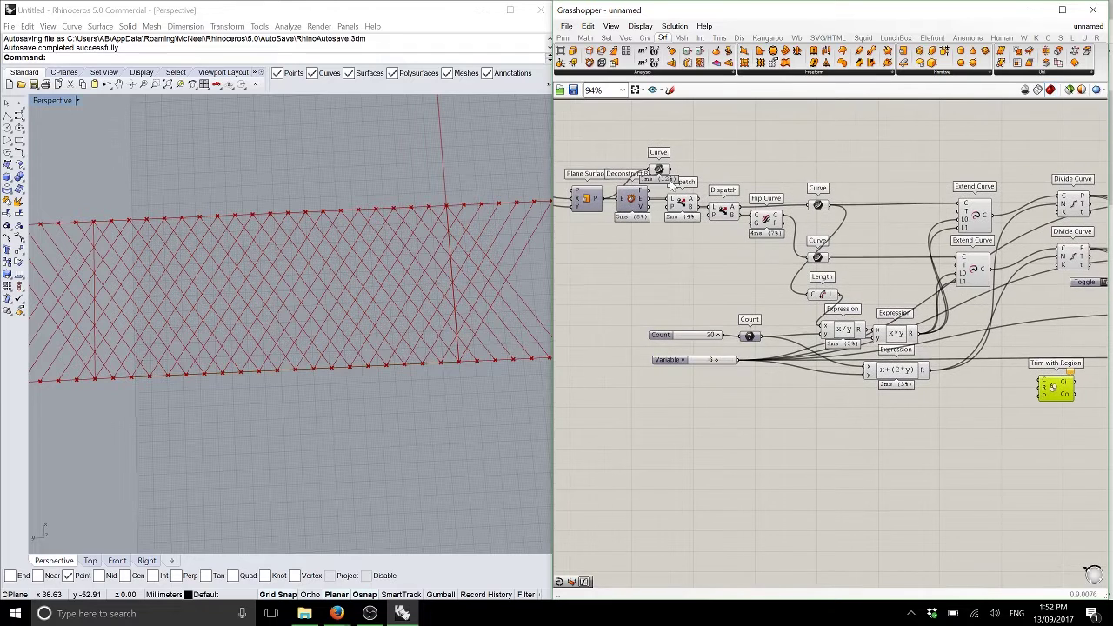
{"action": "left_click_drag", "start_coordinate": [658, 169], "coordinate": [1043, 381]}
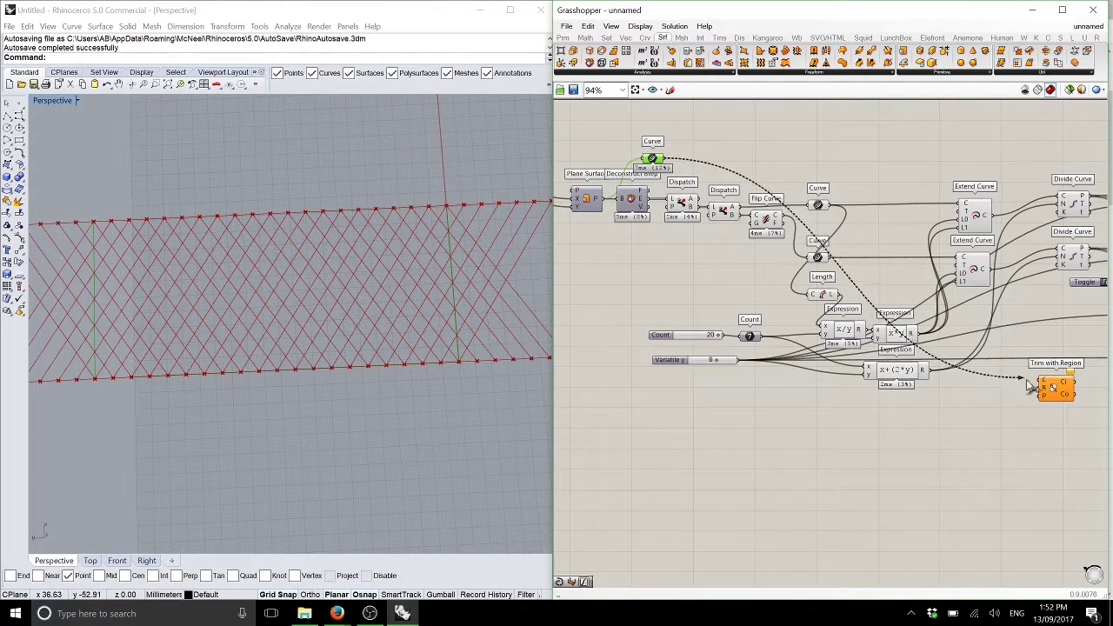
{"action": "right_click_drag", "start_coordinate": [1053, 387], "coordinate": [795, 350]}
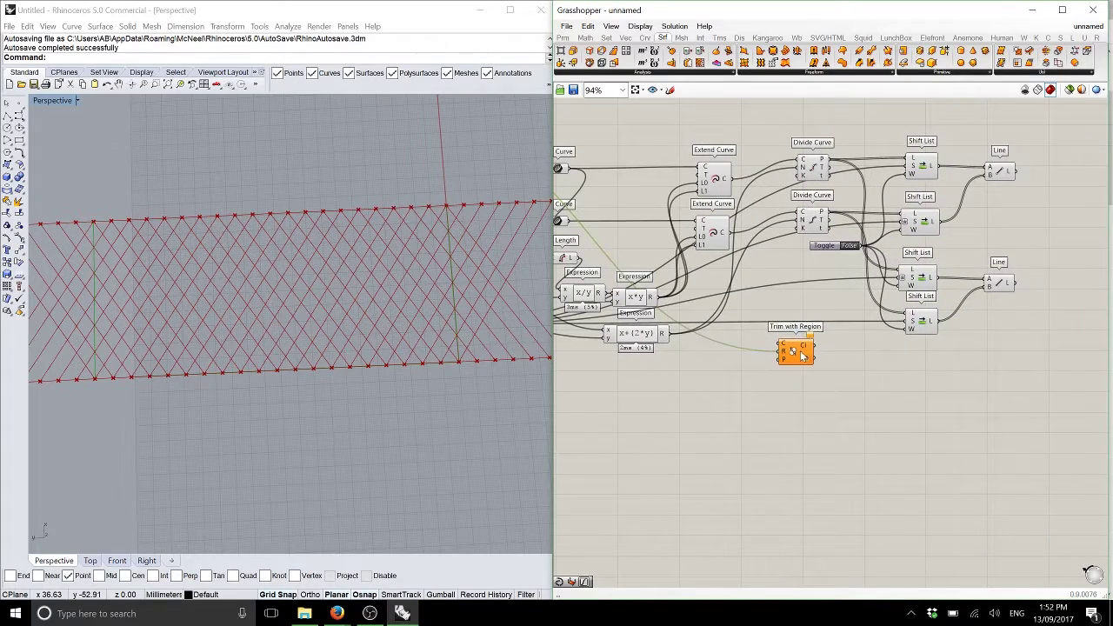
Move Trim with Region beside the Line components and connect the upper Line's output to its C input
{"action": "left_click_drag", "start_coordinate": [807, 352], "coordinate": [992, 233]}
{"action": "scroll", "coordinate": [956, 224], "scroll_direction": "up", "scroll_amount": 3}
{"action": "scroll", "coordinate": [842, 184], "scroll_direction": "up", "scroll_amount": 3}
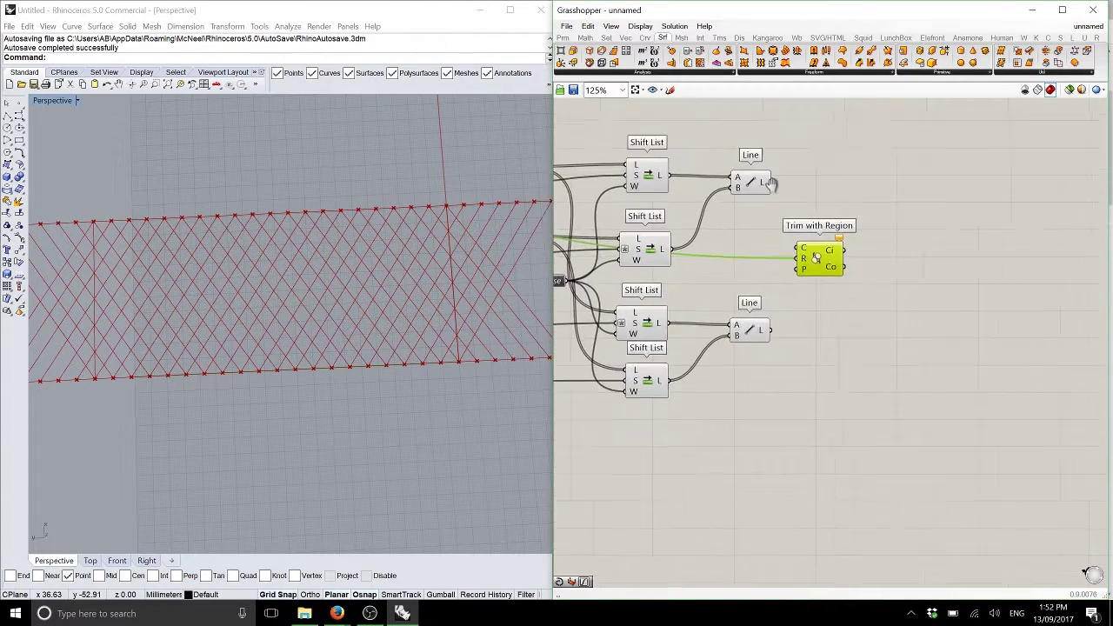
{"action": "left_click_drag", "start_coordinate": [764, 184], "coordinate": [873, 230]}
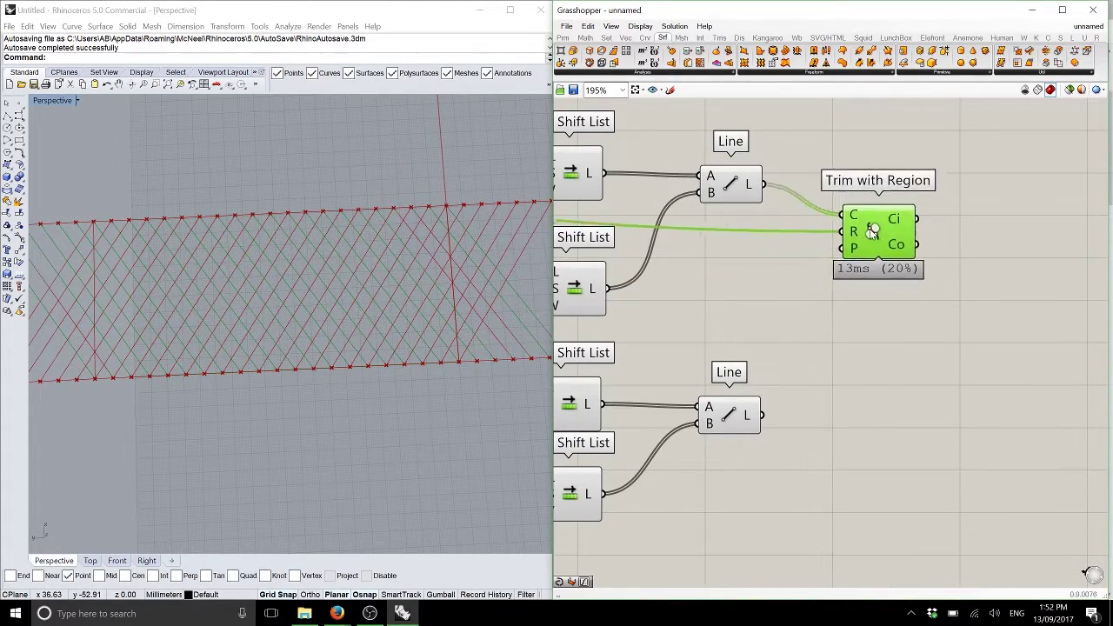
Turn off the preview of all components and add a Curve parameter fed by Trim with Region's Ci output
{"action": "left_click", "coordinate": [820, 249]}
{"action": "key", "text": "ctrl+a"}
{"action": "middle_click", "coordinate": [771, 216]}
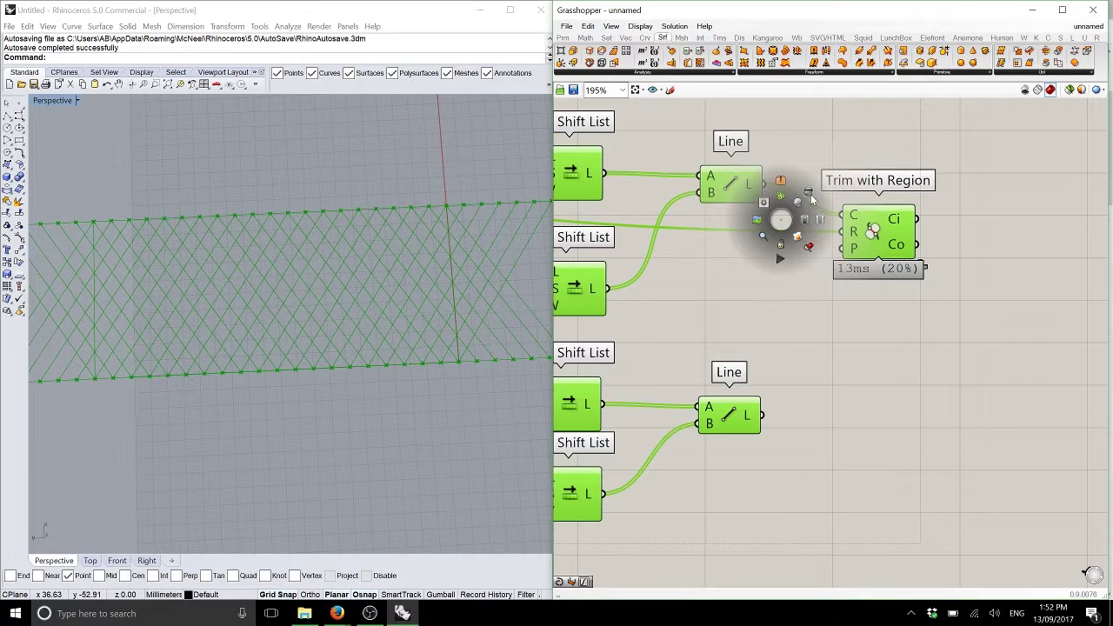
{"action": "left_click", "coordinate": [818, 221]}
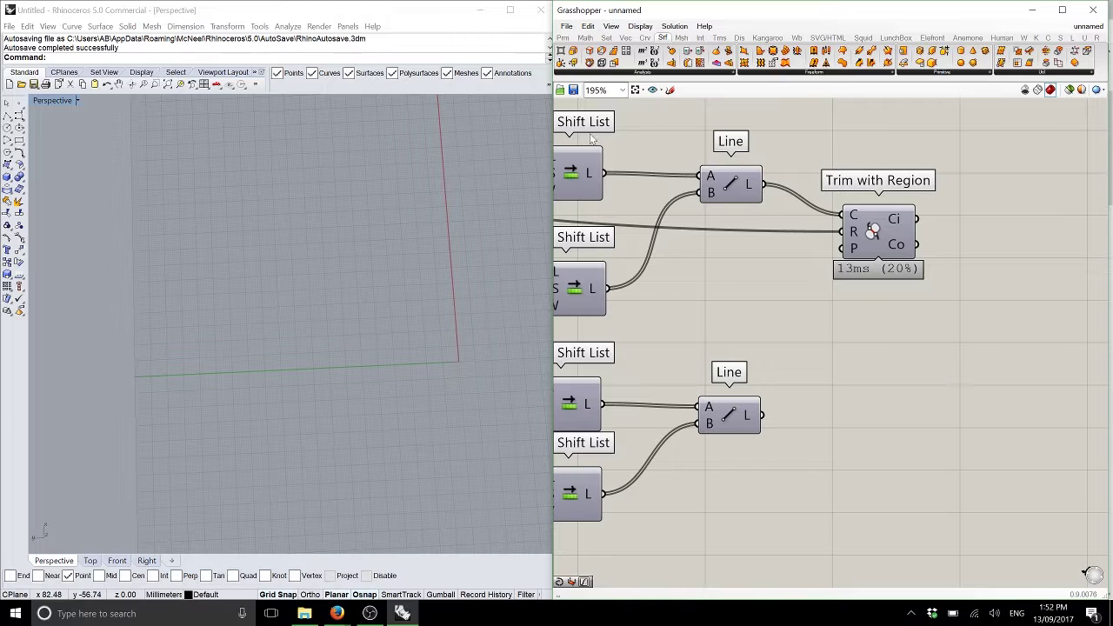
{"action": "left_click", "coordinate": [563, 37]}
{"action": "left_click_drag", "start_coordinate": [591, 53], "coordinate": [964, 224]}
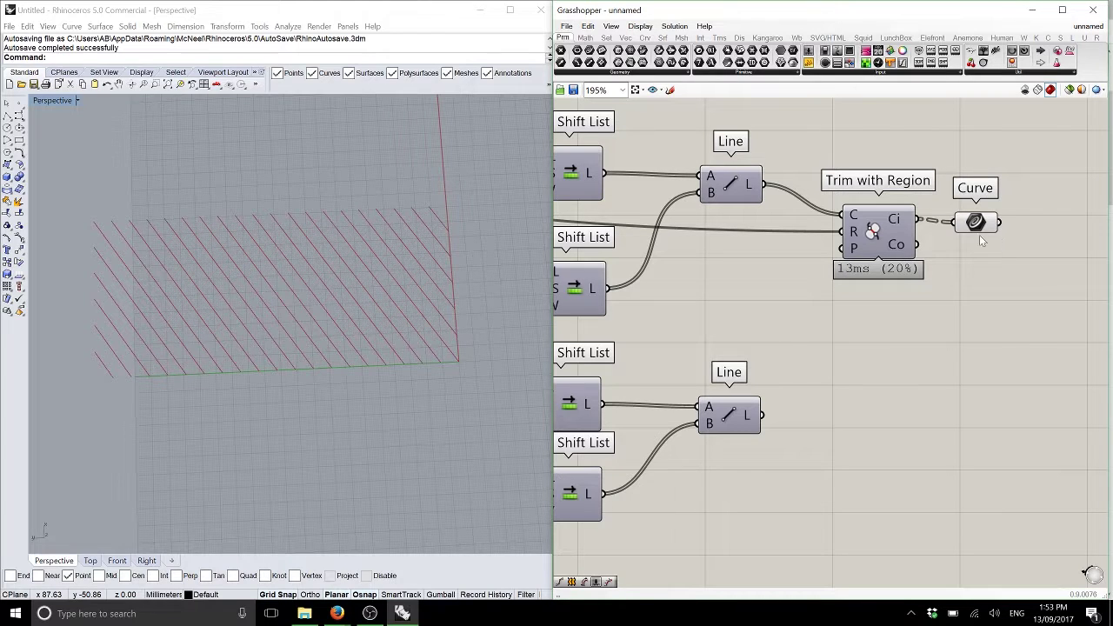
Wire Trim with Region's Co output into the Curve parameter to inspect the outside segments, and restore the Ci connection
{"action": "left_click_drag", "start_coordinate": [918, 244], "coordinate": [953, 223], "text": "shift"}
{"action": "right_click_drag", "start_coordinate": [377, 296], "coordinate": [818, 255], "text": "shift"}
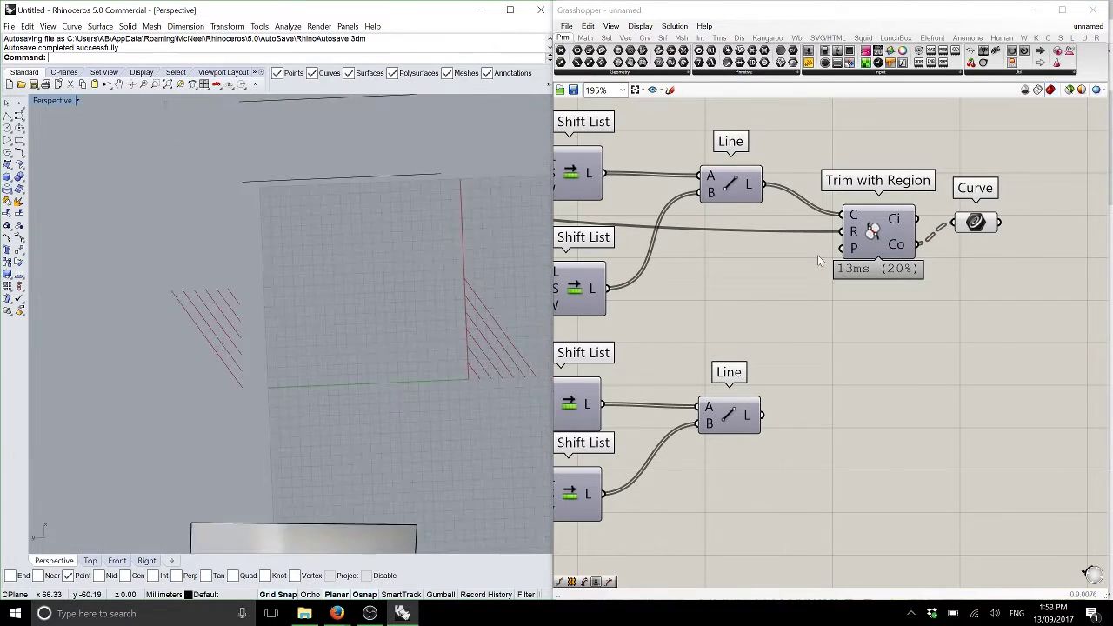
{"action": "left_click", "coordinate": [958, 224]}
{"action": "left_click_drag", "start_coordinate": [959, 224], "coordinate": [957, 224]}
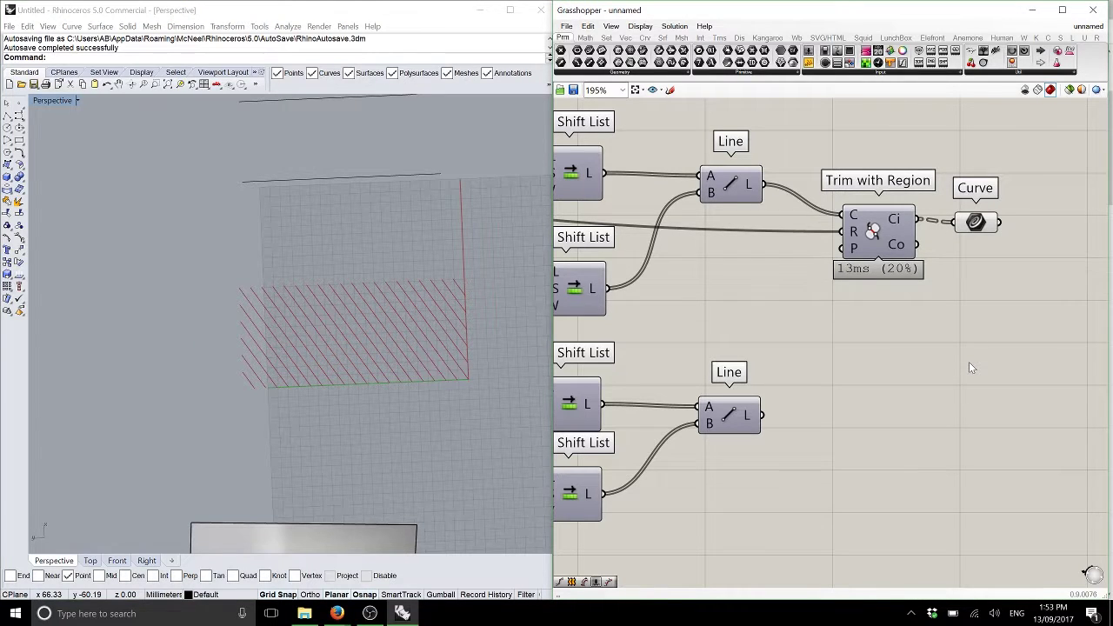
Duplicate Trim with Region and its Curve parameter below the originals and feed the copy's C input from the lower Line
{"action": "left_click_drag", "start_coordinate": [992, 292], "coordinate": [798, 160]}
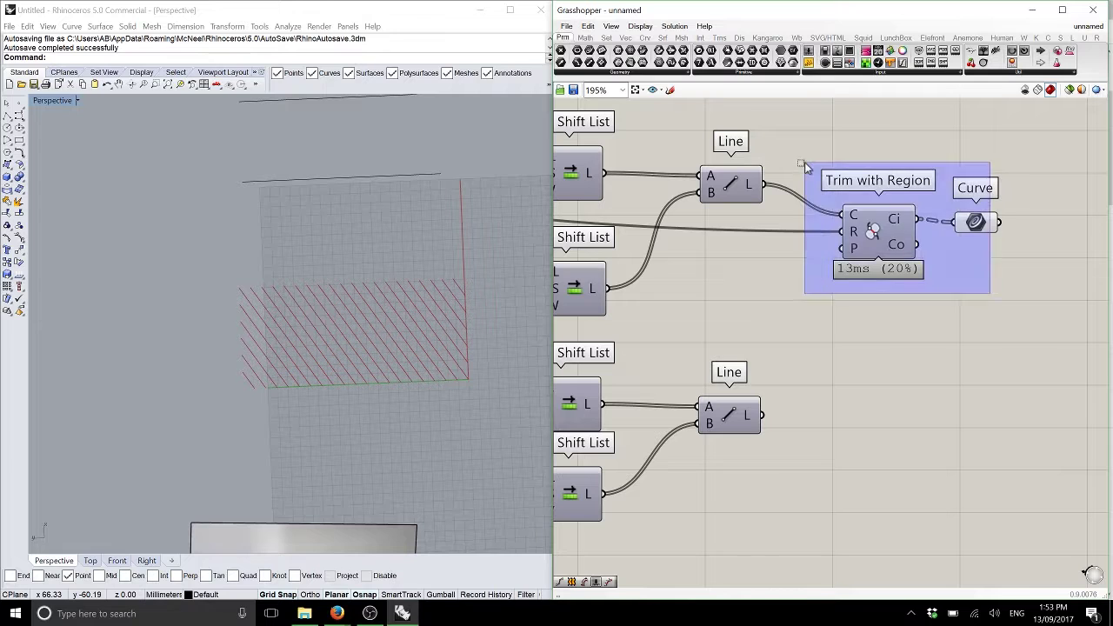
{"action": "left_click_drag", "start_coordinate": [871, 257], "coordinate": [858, 459], "text": "alt"}
{"action": "left_click_drag", "start_coordinate": [762, 416], "coordinate": [831, 419]}
{"action": "left_click", "coordinate": [829, 369]}
{"action": "mouse_move", "coordinate": [347, 323]}
{"action": "right_mouse_down"}
{"action": "mouse_move", "coordinate": [367, 296]}
{"action": "mouse_move", "coordinate": [360, 305]}
{"action": "mouse_move", "coordinate": [378, 306]}
{"action": "mouse_move", "coordinate": [364, 358]}
{"action": "right_mouse_up"}
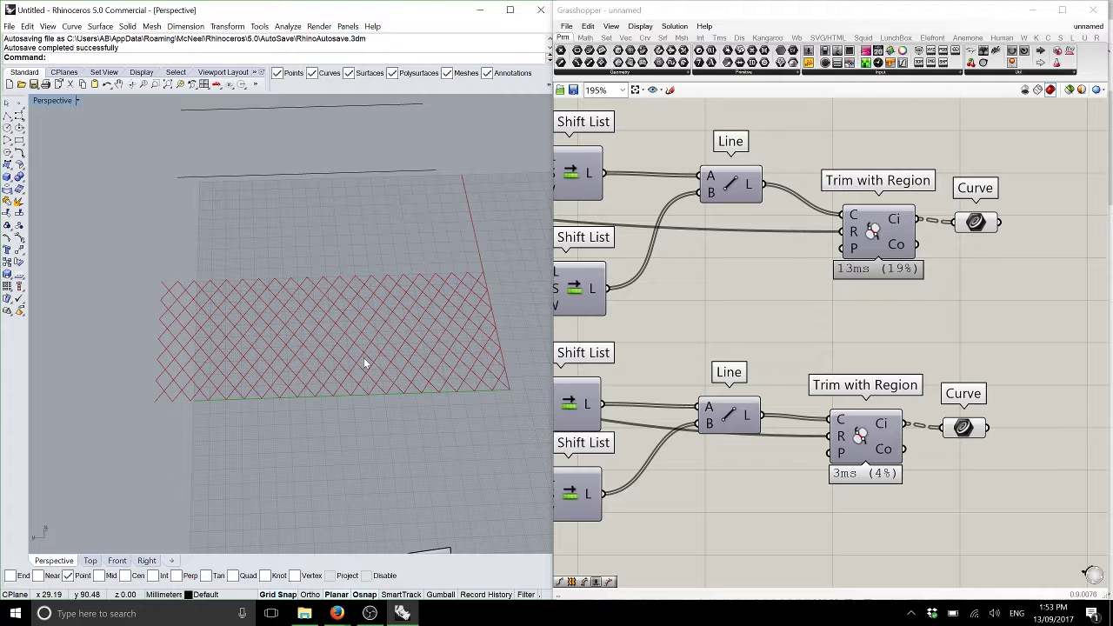
Align the Plane Surface with its neighbouring components and move its Curve parameter to just above the Deconstruct Brep
{"action": "left_click", "coordinate": [879, 288]}
{"action": "scroll", "coordinate": [881, 295], "scroll_direction": "down", "scroll_amount": 4}
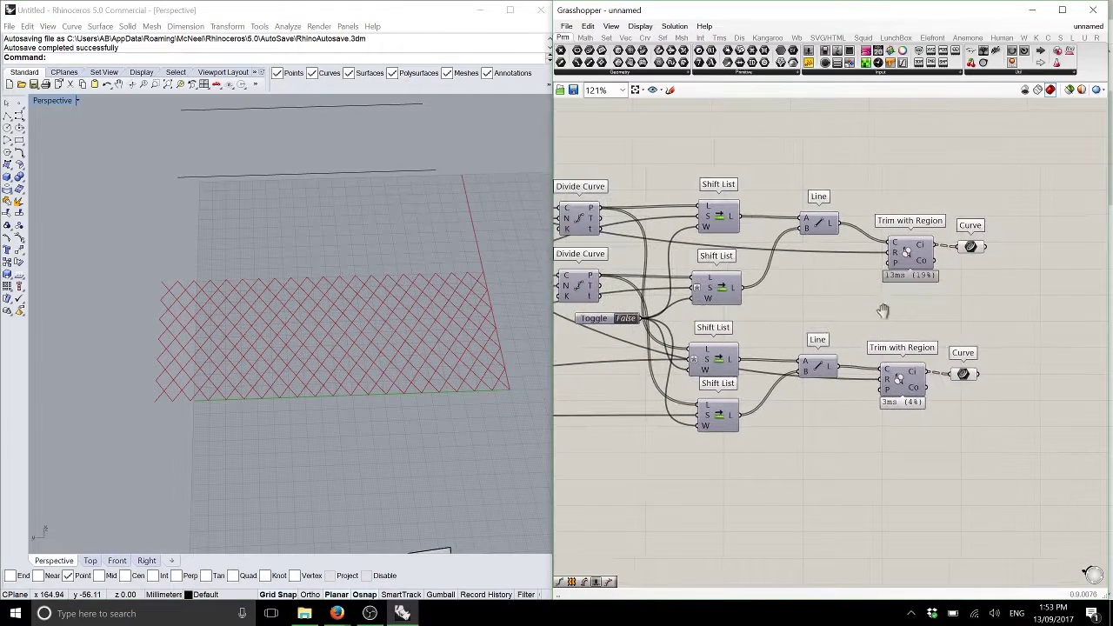
{"action": "right_click_drag", "start_coordinate": [734, 296], "coordinate": [878, 291]}
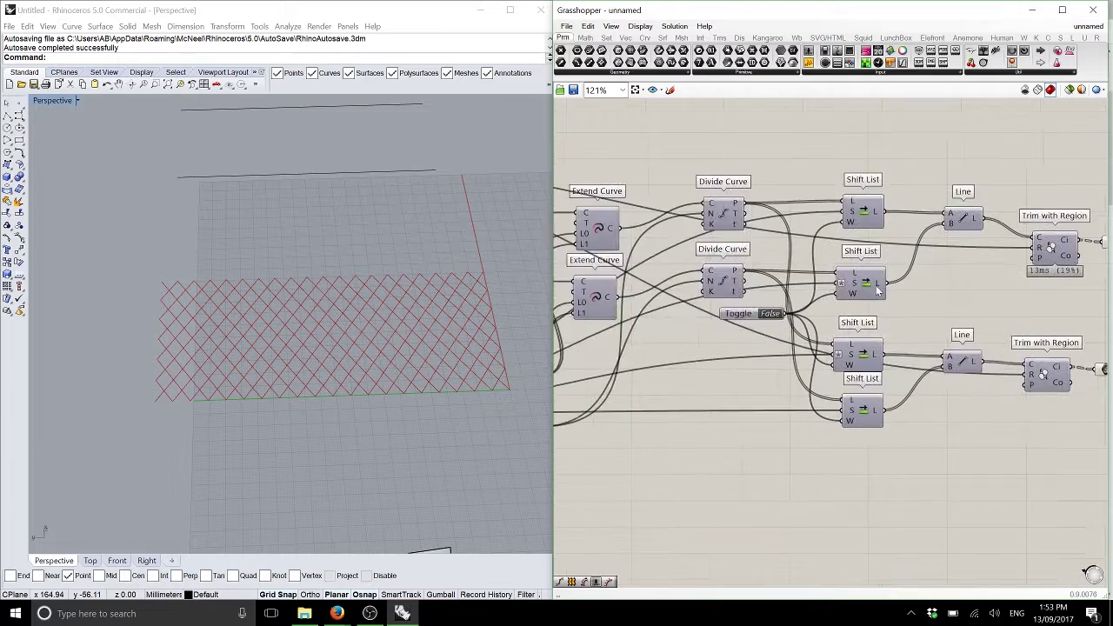
{"action": "scroll", "coordinate": [879, 291], "scroll_direction": "down", "scroll_amount": 5}
{"action": "scroll", "coordinate": [734, 205], "scroll_direction": "up", "scroll_amount": 6}
{"action": "left_click", "coordinate": [731, 202]}
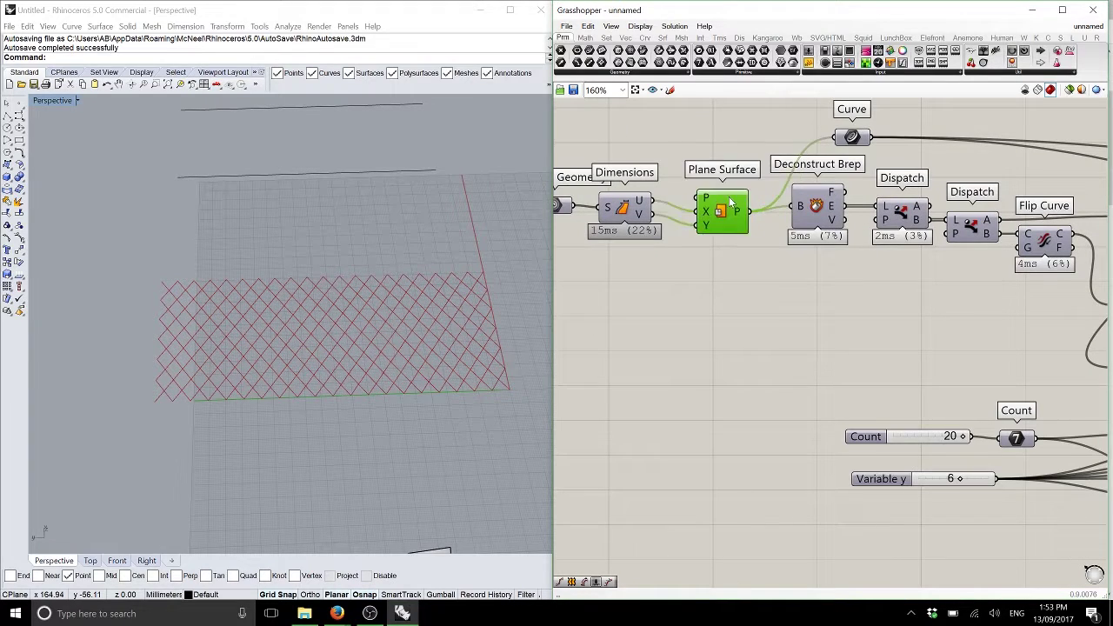
{"action": "left_click_drag", "start_coordinate": [730, 202], "coordinate": [727, 196]}
{"action": "left_click_drag", "start_coordinate": [862, 145], "coordinate": [833, 154]}
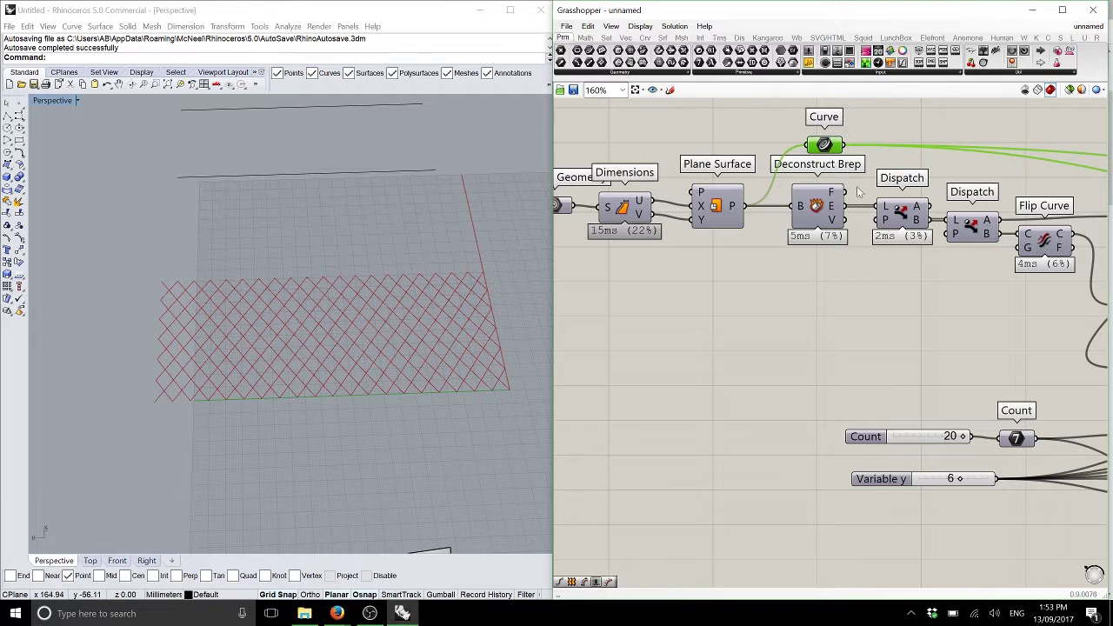
Nudge the Curve parameter after the upper Trim with Region into line with its Ci output
{"action": "scroll", "coordinate": [738, 300], "scroll_direction": "down", "scroll_amount": 5}
{"action": "scroll", "coordinate": [730, 334], "scroll_direction": "up", "scroll_amount": 6}
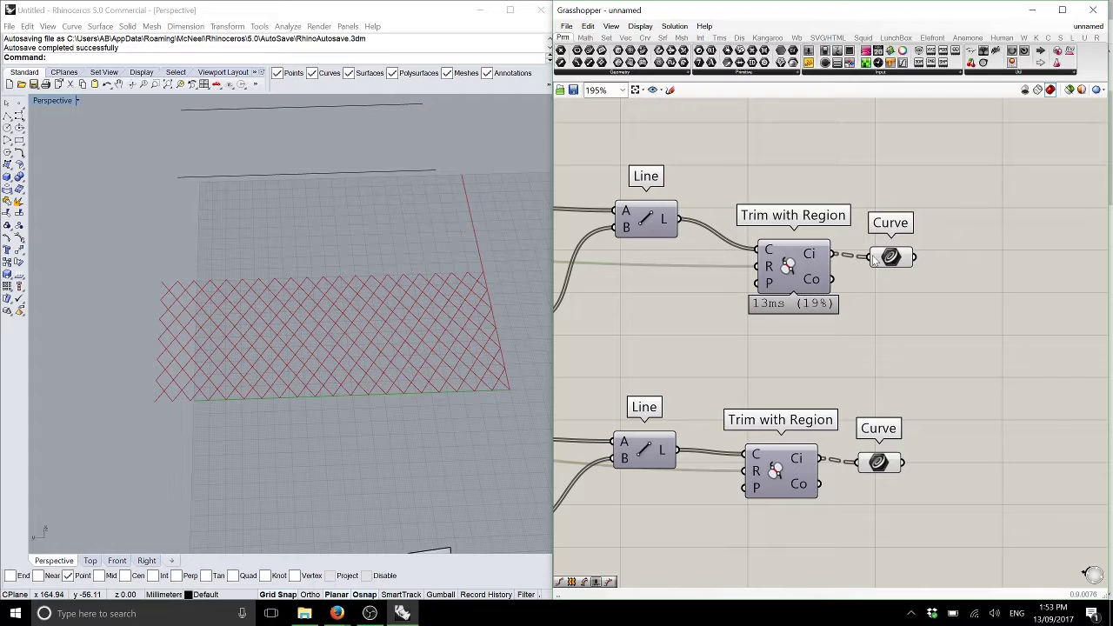
{"action": "left_click_drag", "start_coordinate": [902, 270], "coordinate": [895, 265]}
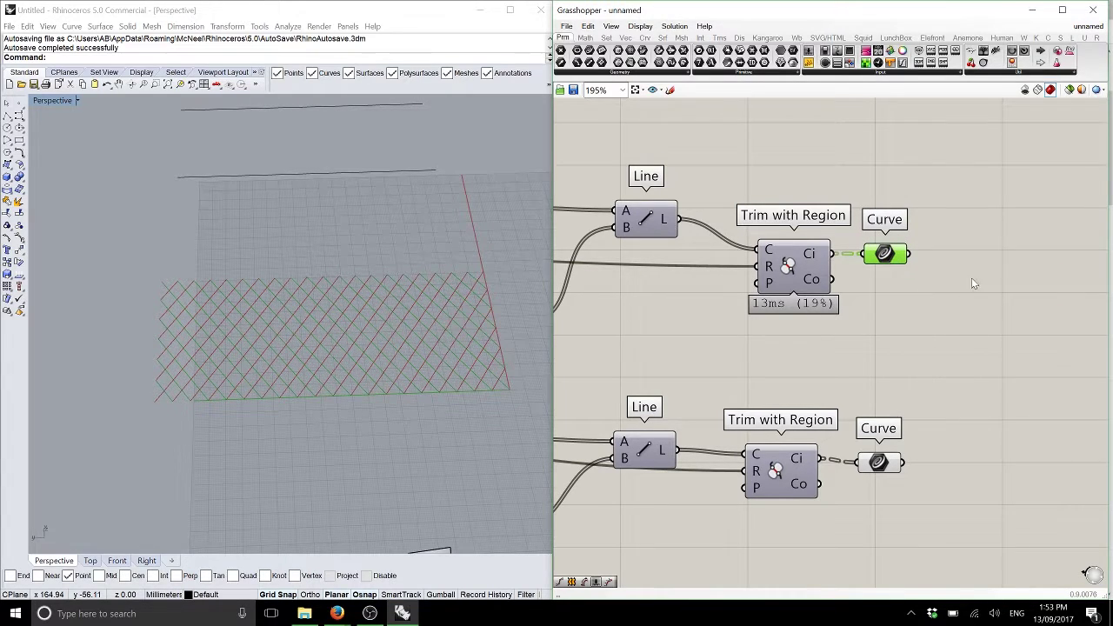
Add the lower Line's output to the upper Trim with Region's C input and delete the duplicate trim and Curve
{"action": "scroll", "coordinate": [870, 313], "scroll_direction": "down", "scroll_amount": 4}
{"action": "scroll", "coordinate": [882, 300], "scroll_direction": "up", "scroll_amount": 3}
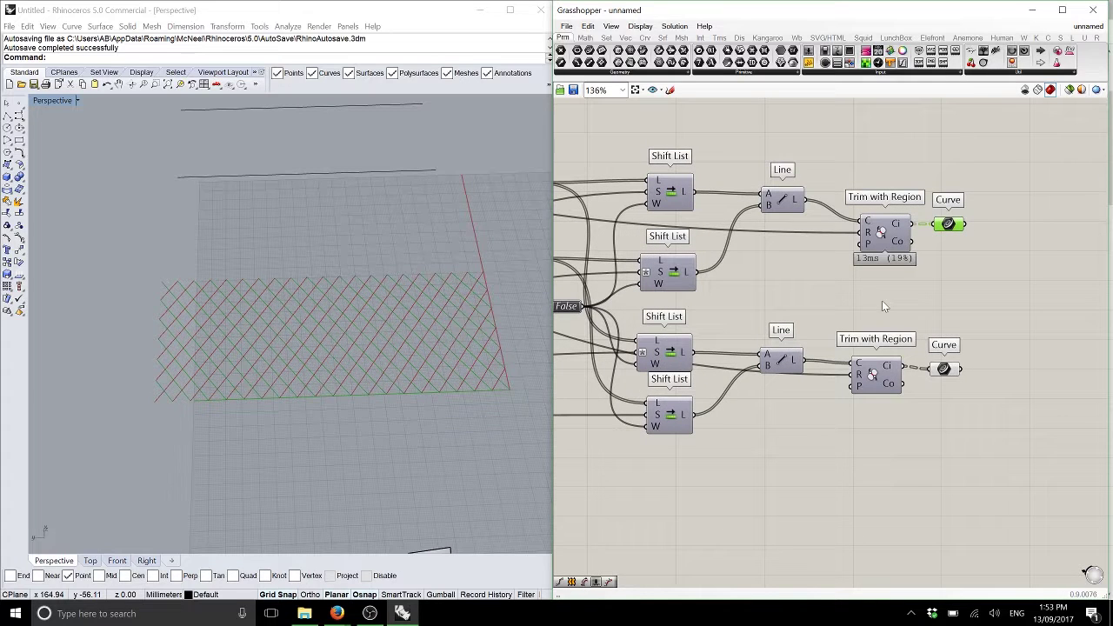
{"action": "left_click_drag", "start_coordinate": [804, 359], "coordinate": [861, 222]}
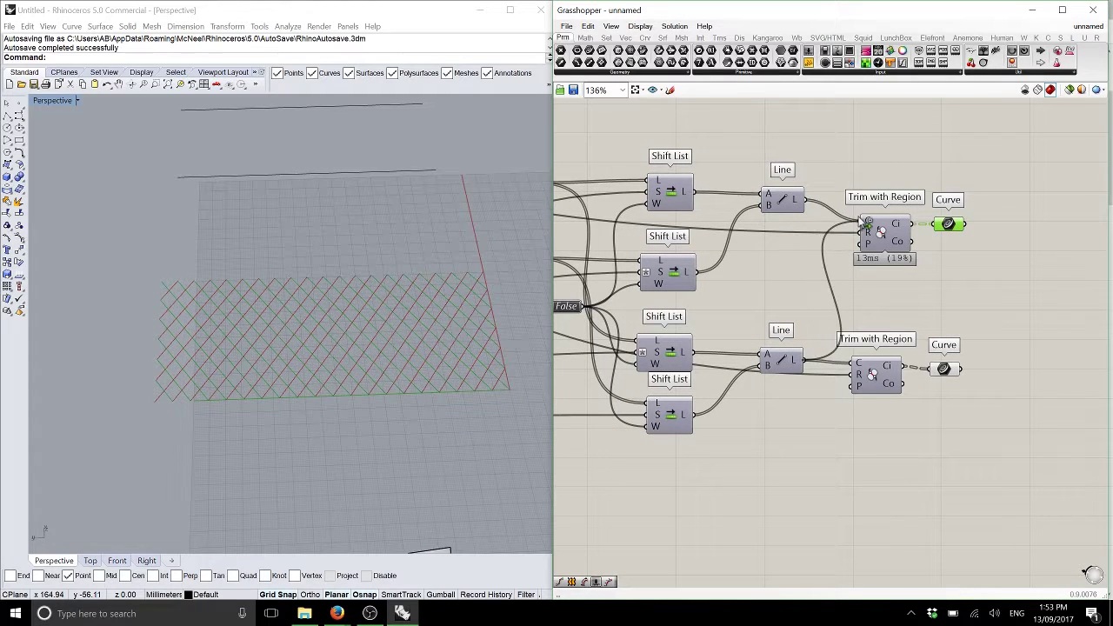
{"action": "left_click_drag", "start_coordinate": [993, 411], "coordinate": [871, 324]}
{"action": "key", "text": "Delete"}
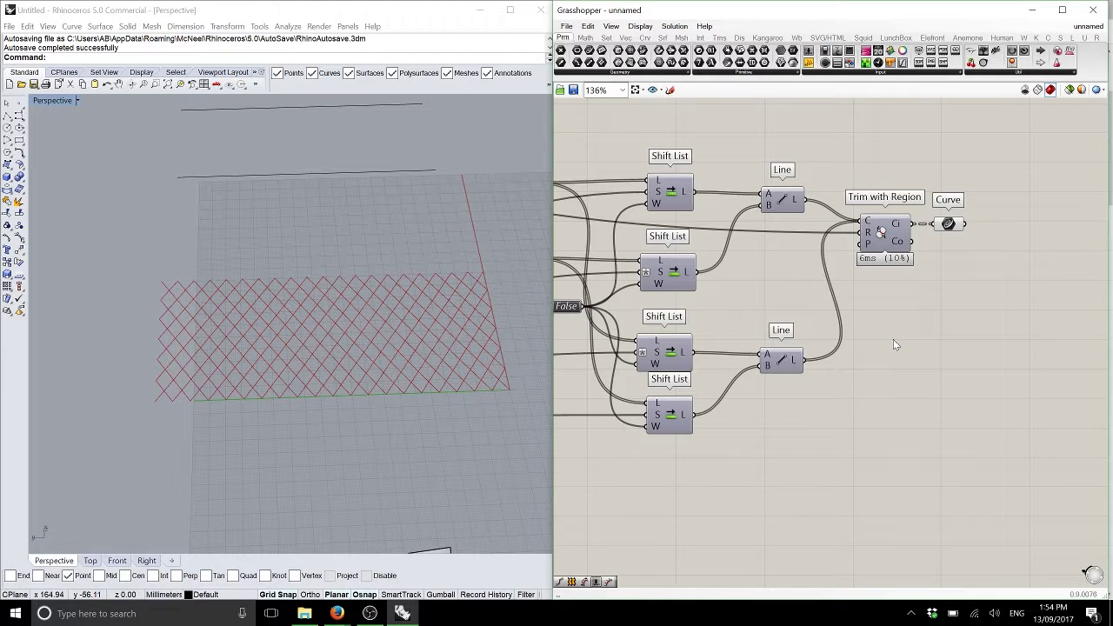
Move Trim with Region and its Curve parameter into line with the upper Line component
{"action": "left_click_drag", "start_coordinate": [857, 267], "coordinate": [982, 204]}
{"action": "left_click_drag", "start_coordinate": [914, 227], "coordinate": [935, 209]}
{"action": "left_click", "coordinate": [927, 292]}
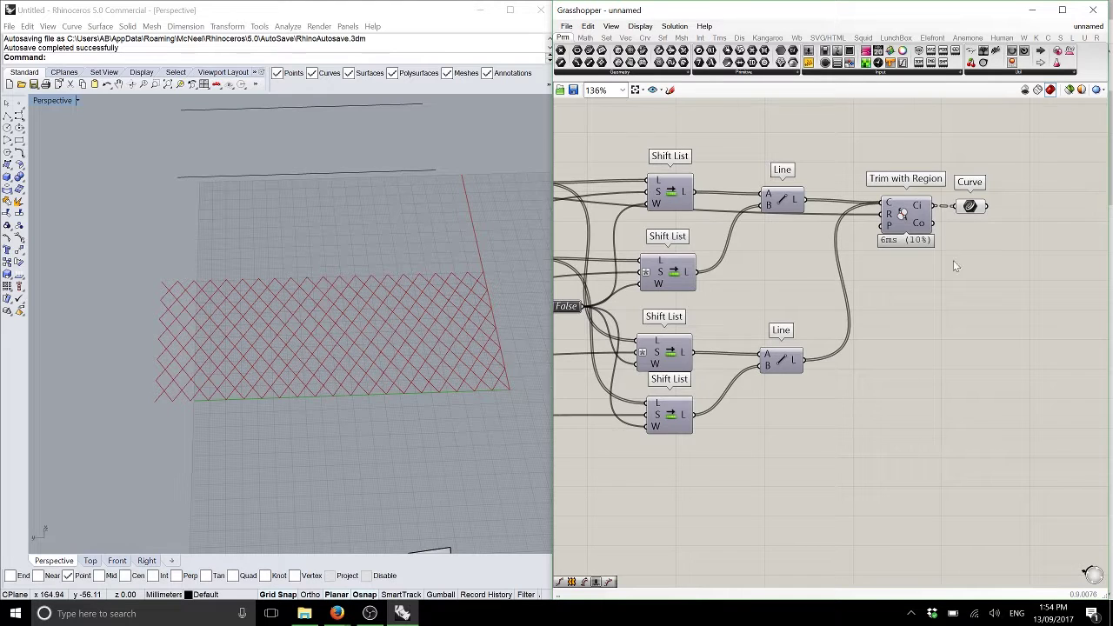
Add a Divide Curve component after the trimmed Curve parameter and connect the Curve to its C input
{"action": "scroll", "coordinate": [953, 260], "scroll_direction": "up", "scroll_amount": 2}
{"action": "scroll", "coordinate": [678, 255], "scroll_direction": "up", "scroll_amount": 1}
{"action": "left_click", "coordinate": [678, 226]}
{"action": "left_click", "coordinate": [766, 232]}
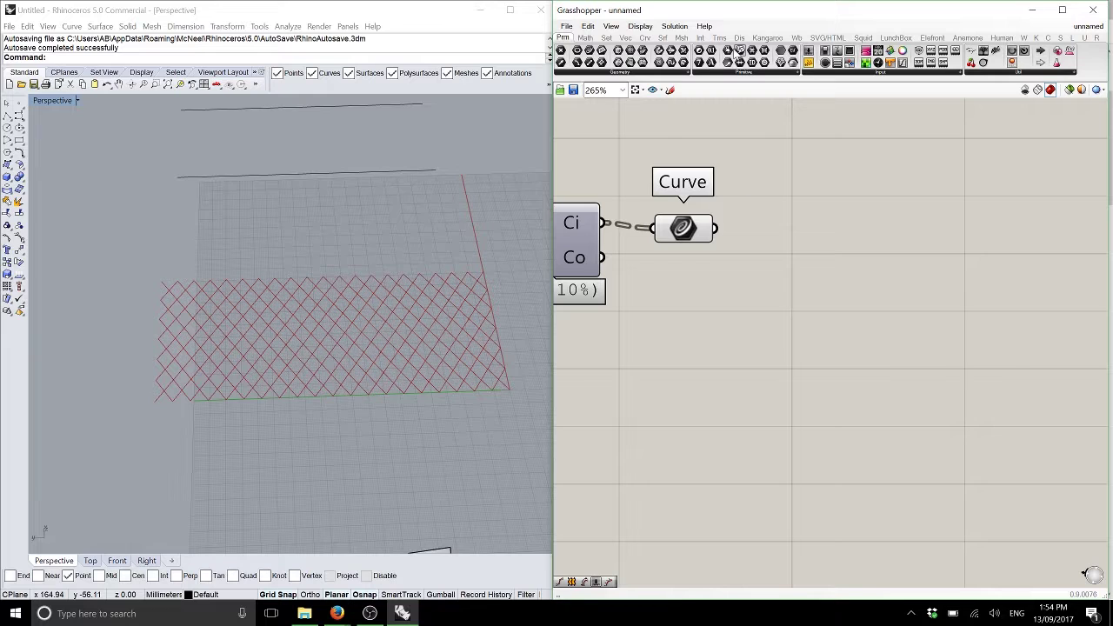
{"action": "left_click", "coordinate": [281, 314]}
{"action": "right_click_drag", "start_coordinate": [281, 314], "coordinate": [287, 348]}
{"action": "left_click", "coordinate": [645, 38]}
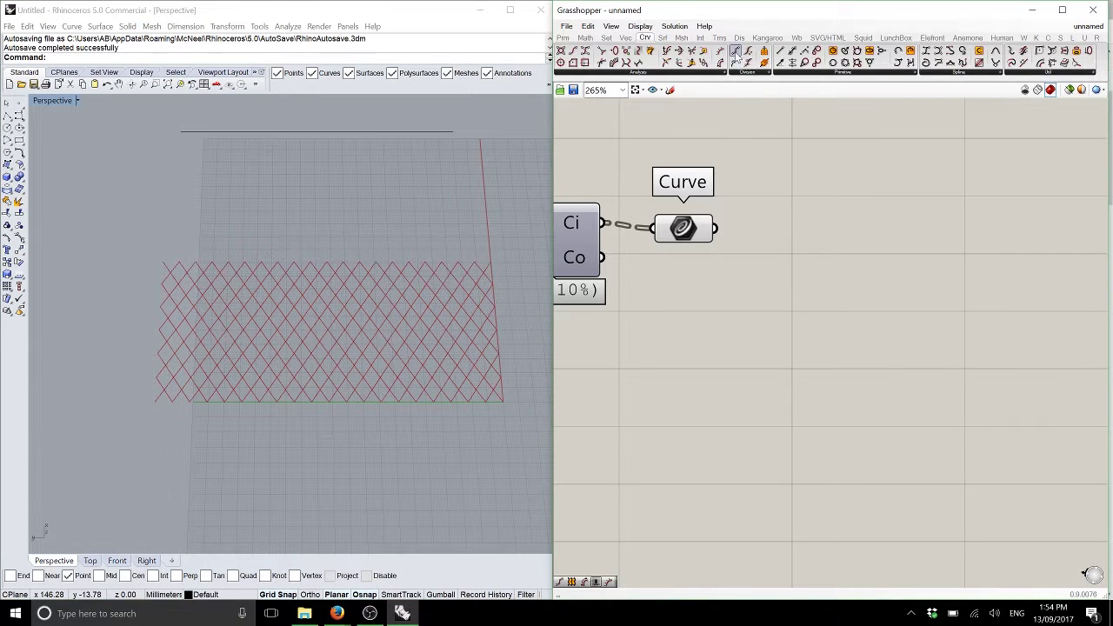
{"action": "left_click_drag", "start_coordinate": [737, 50], "coordinate": [818, 231]}
{"action": "left_click_drag", "start_coordinate": [729, 224], "coordinate": [775, 208]}
Set Divide Curve's N input to 100 and inspect the resulting points on the diagrid lines
{"action": "right_click", "coordinate": [789, 233]}
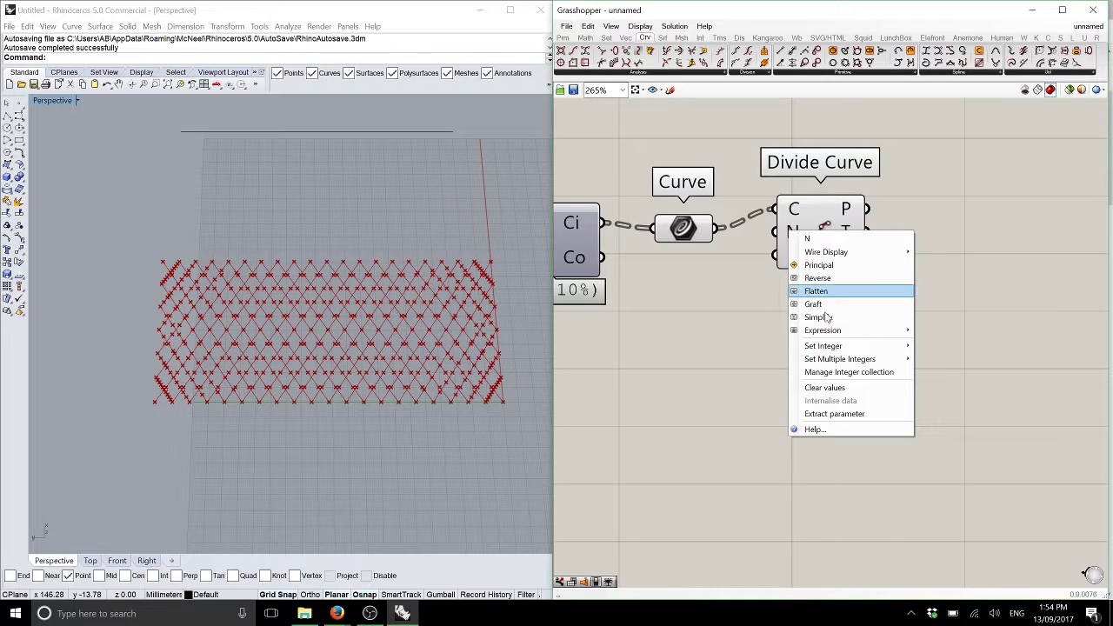
{"action": "mouse_move", "coordinate": [900, 345]}
{"action": "left_click", "coordinate": [943, 346]}
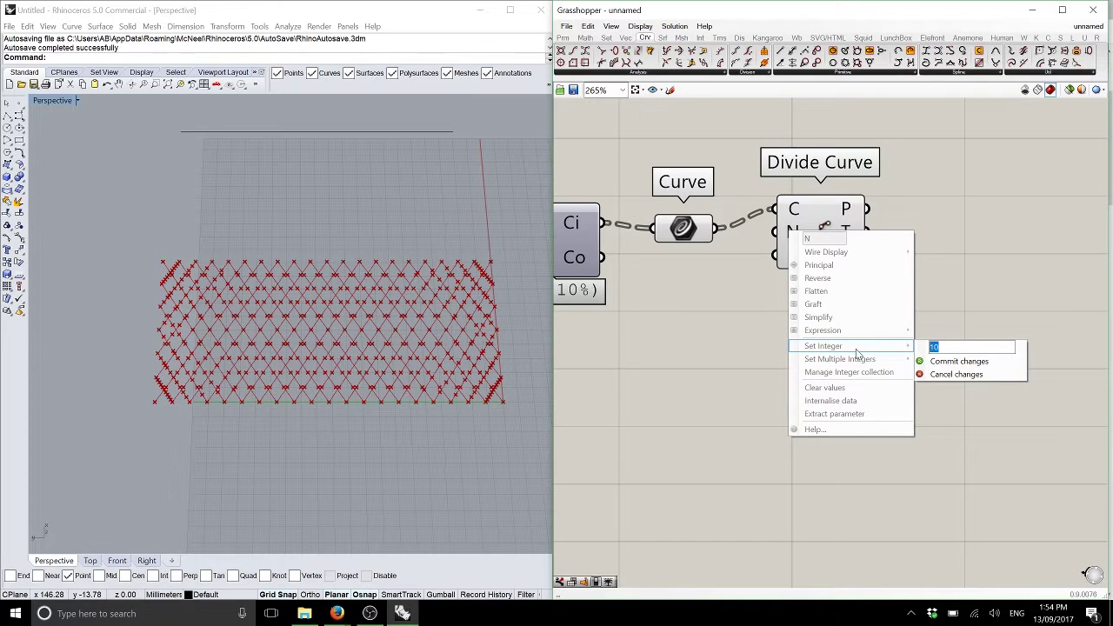
{"action": "type", "text": "0"}
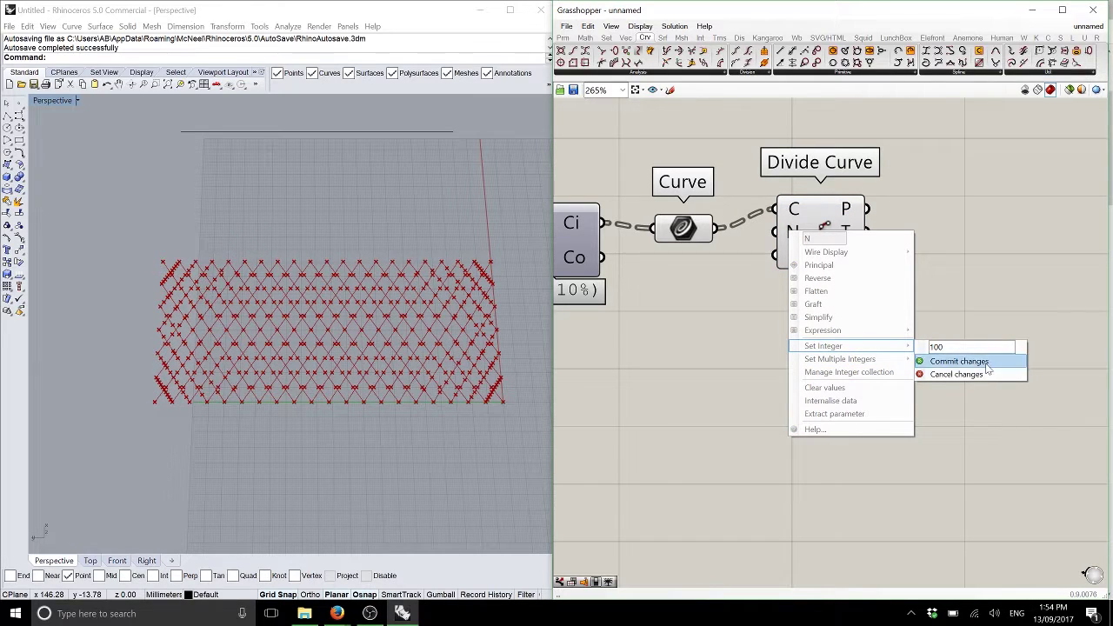
{"action": "left_click", "coordinate": [957, 361]}
{"action": "right_click_drag", "start_coordinate": [198, 376], "coordinate": [204, 380]}
{"action": "scroll", "coordinate": [323, 266], "scroll_direction": "up", "scroll_amount": 5}
{"action": "right_click_drag", "start_coordinate": [322, 266], "coordinate": [341, 303]}
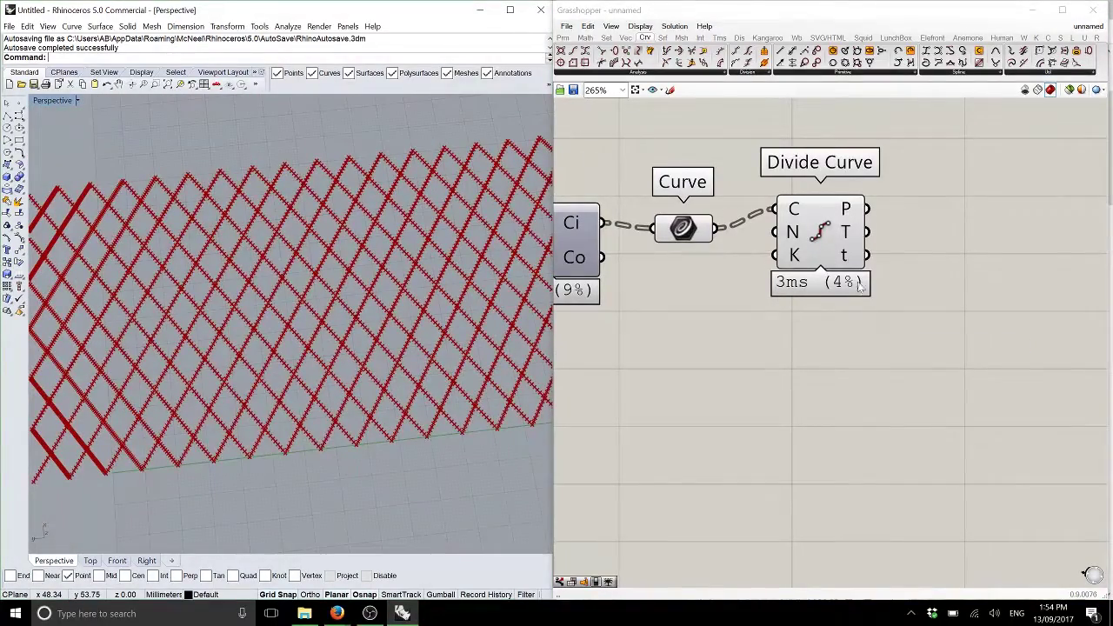
Add a Surface Closest Point component, feed Plane Surface's output into its S input and place it after Divide Curve
{"action": "right_click_drag", "start_coordinate": [777, 260], "coordinate": [906, 317], "text": "ctrl"}
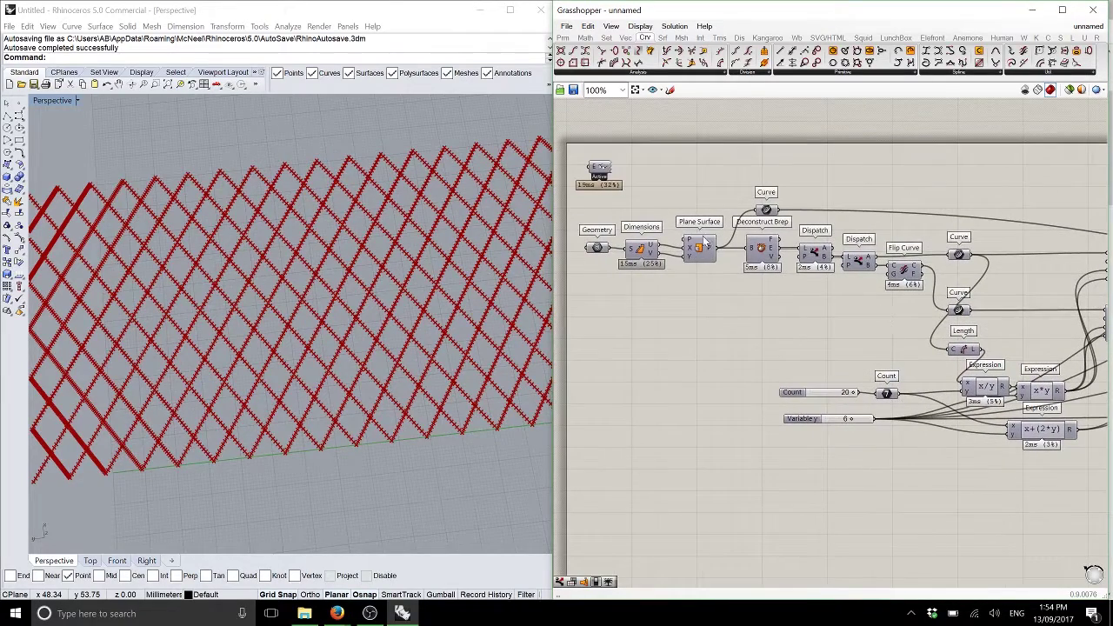
{"action": "left_click", "coordinate": [662, 38]}
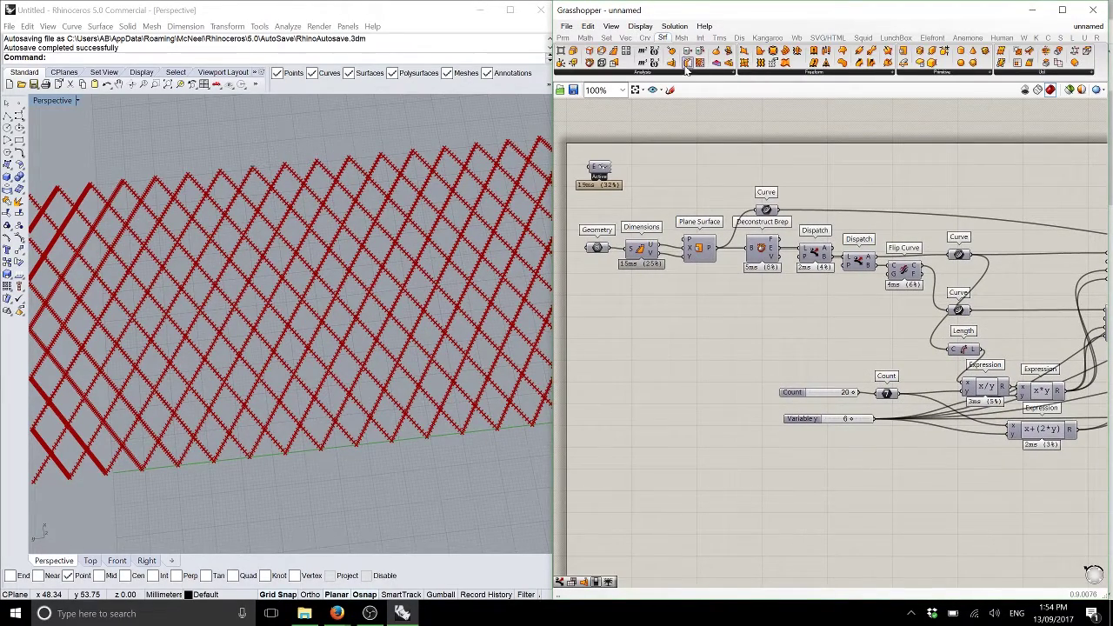
{"action": "left_click_drag", "start_coordinate": [677, 68], "coordinate": [701, 157]}
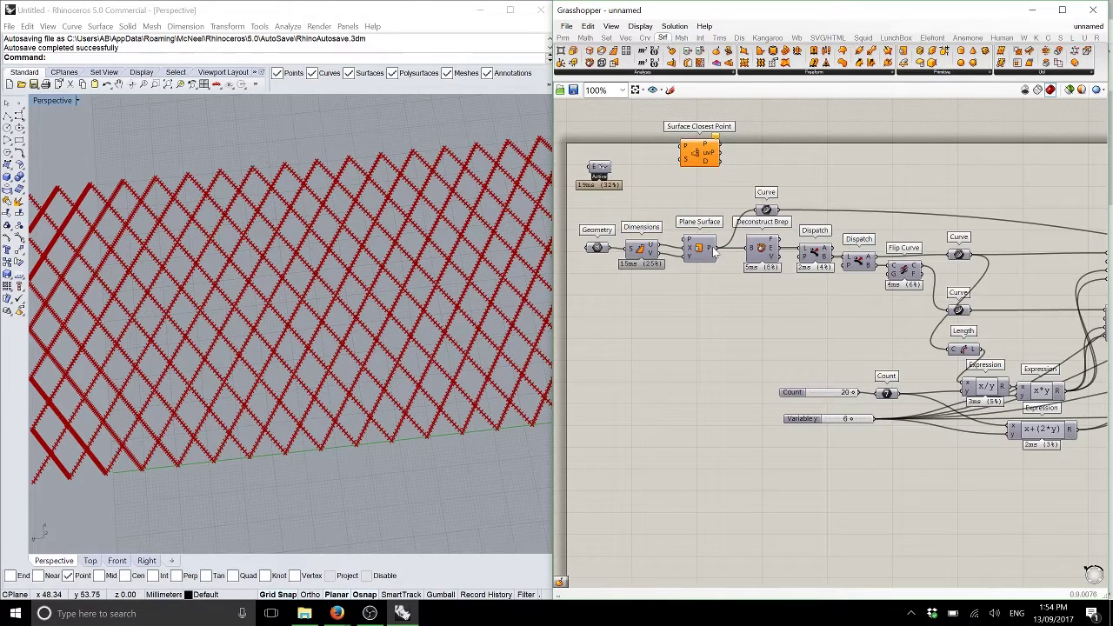
{"action": "left_click_drag", "start_coordinate": [712, 248], "coordinate": [983, 228]}
{"action": "scroll", "coordinate": [666, 187], "scroll_direction": "down", "scroll_amount": 3}
{"action": "scroll", "coordinate": [986, 221], "scroll_direction": "up", "scroll_amount": 4}
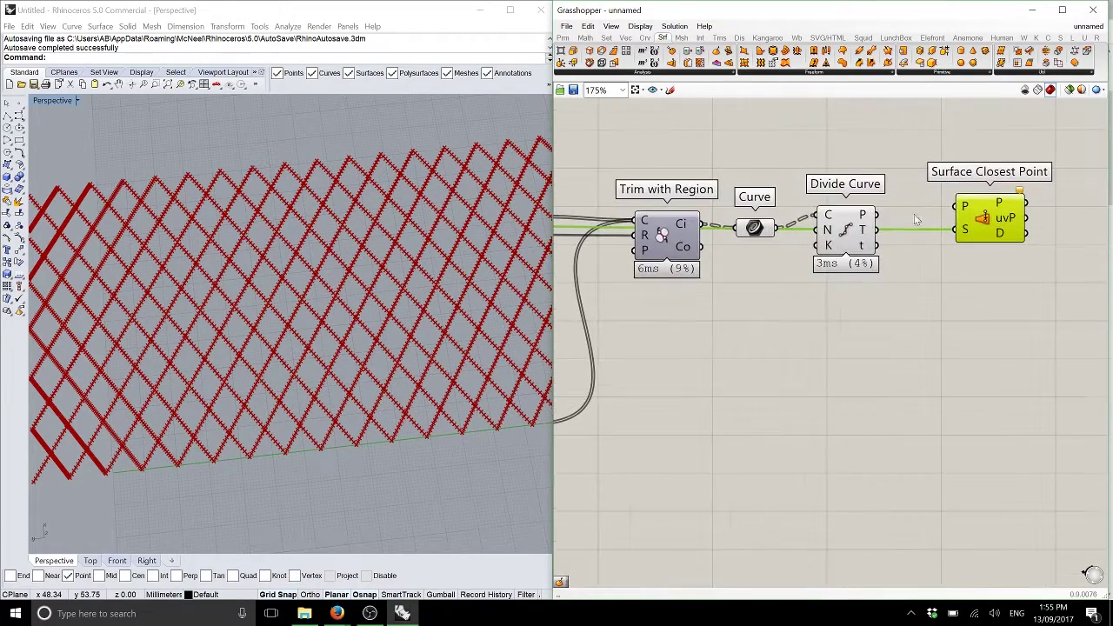
Connect Divide Curve's points to Surface Closest Point's P input and reparameterize its S input
{"action": "left_click_drag", "start_coordinate": [876, 215], "coordinate": [963, 209]}
{"action": "left_click_drag", "start_coordinate": [983, 228], "coordinate": [961, 239]}
{"action": "left_click", "coordinate": [972, 279]}
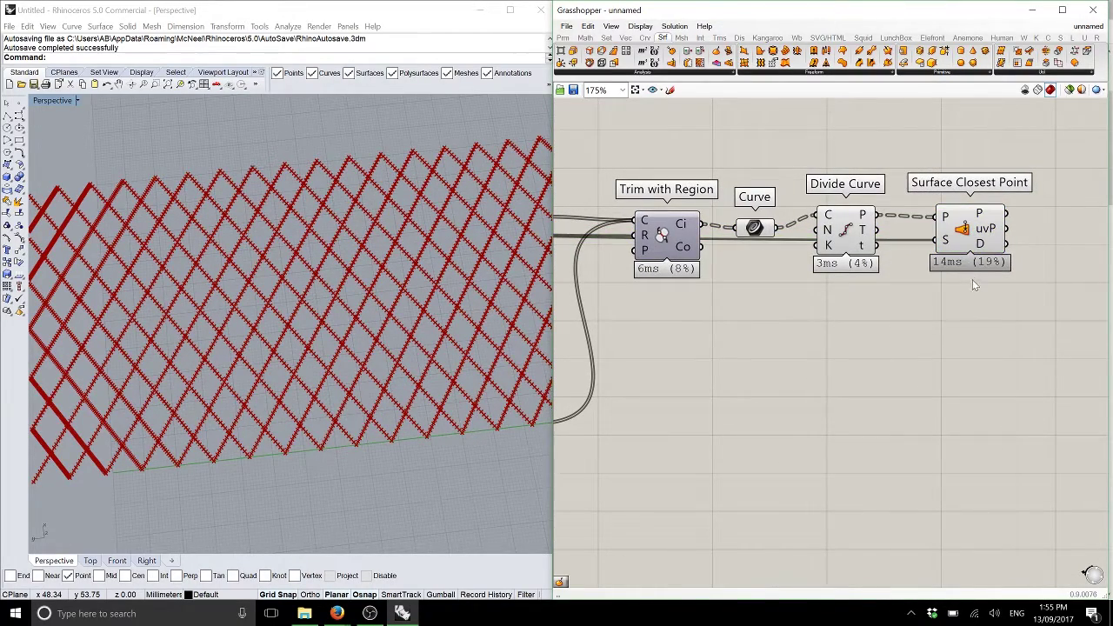
{"action": "right_click", "coordinate": [946, 241]}
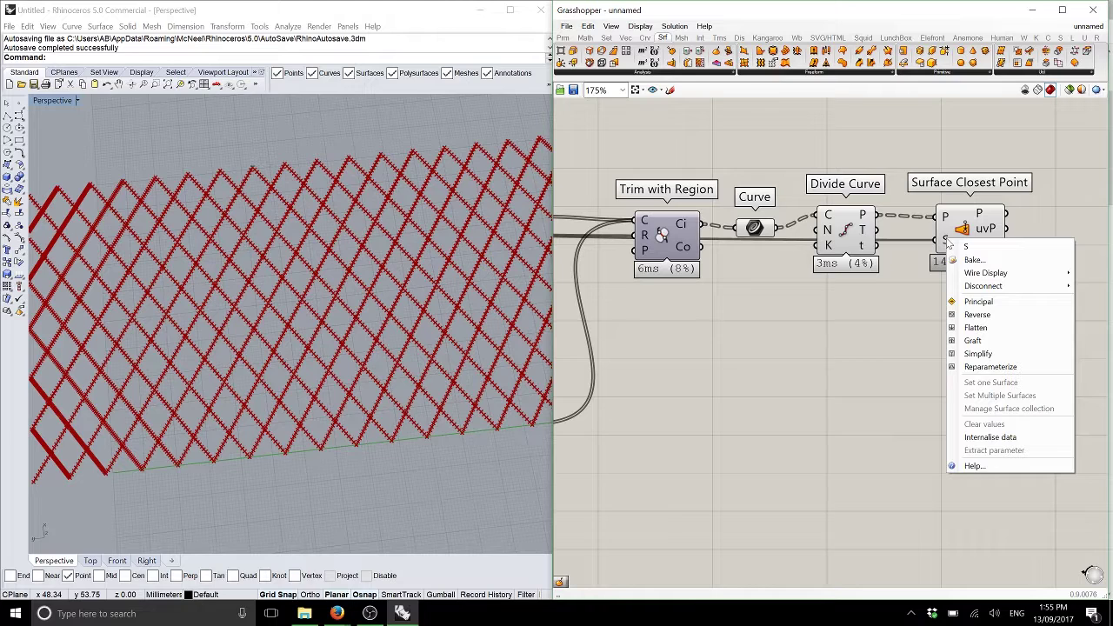
{"action": "left_click", "coordinate": [990, 366]}
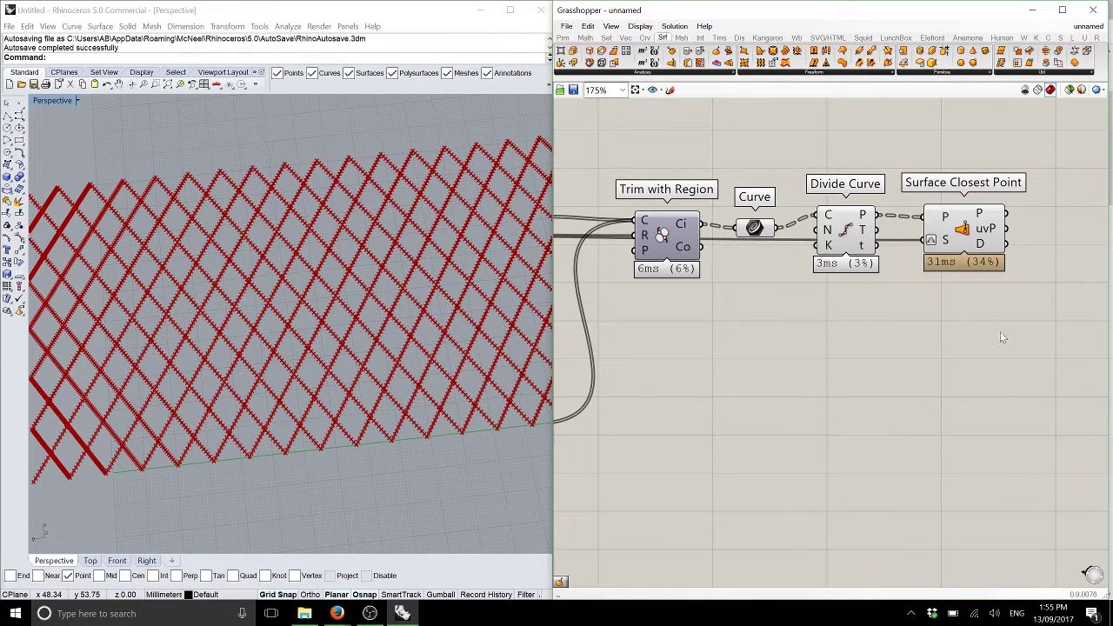
Turn on the preview of the initial Geometry parameter and bring its curved surface into view
{"action": "scroll", "coordinate": [821, 250], "scroll_direction": "down", "scroll_amount": 5}
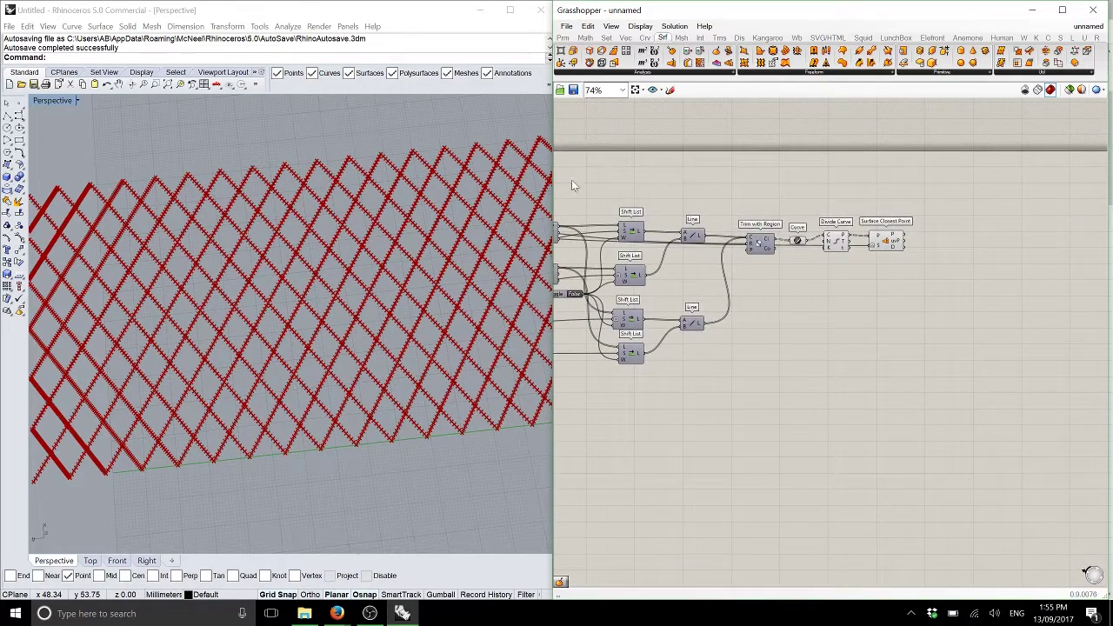
{"action": "right_click_drag", "start_coordinate": [571, 180], "coordinate": [765, 187]}
{"action": "scroll", "coordinate": [746, 190], "scroll_direction": "up", "scroll_amount": 3}
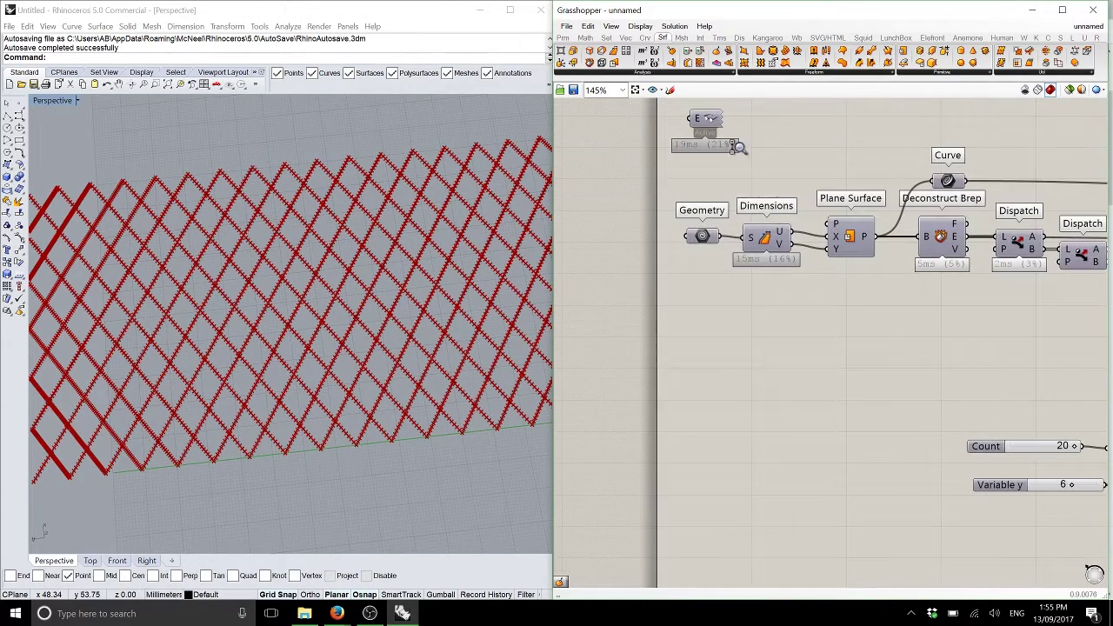
{"action": "middle_click", "coordinate": [702, 244]}
{"action": "middle_click", "coordinate": [753, 292]}
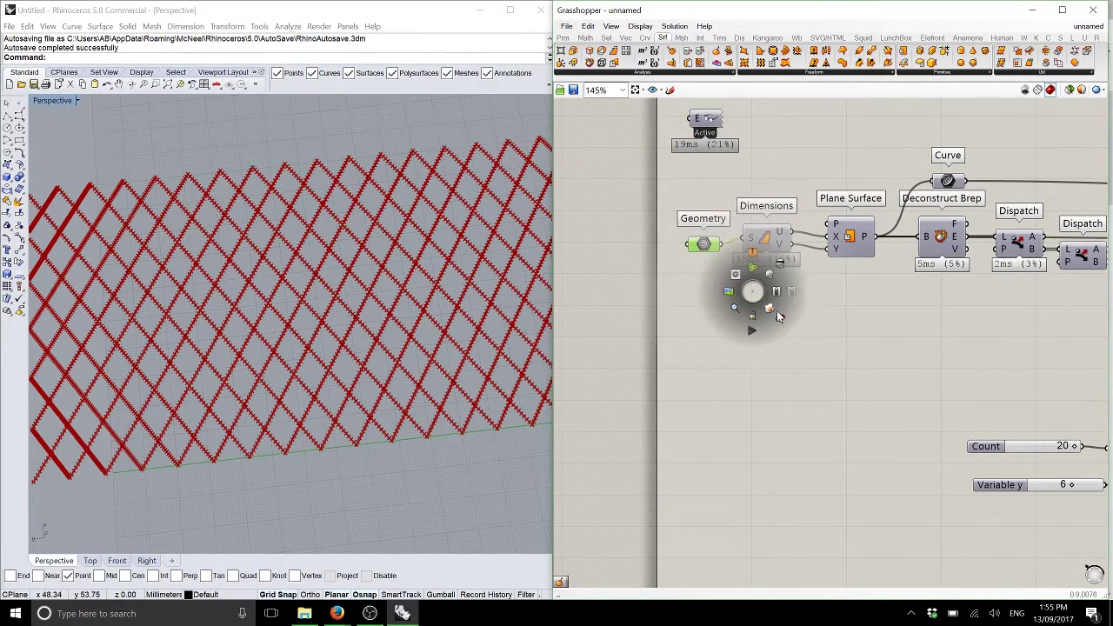
{"action": "left_click", "coordinate": [783, 320]}
{"action": "right_click_drag", "start_coordinate": [231, 368], "coordinate": [241, 272]}
Add an Evaluate Surface component, connect the Geometry parameter to its S input and place it after Surface Closest Point
{"action": "left_click_drag", "start_coordinate": [729, 56], "coordinate": [785, 147]}
{"action": "left_click_drag", "start_coordinate": [715, 246], "coordinate": [757, 140]}
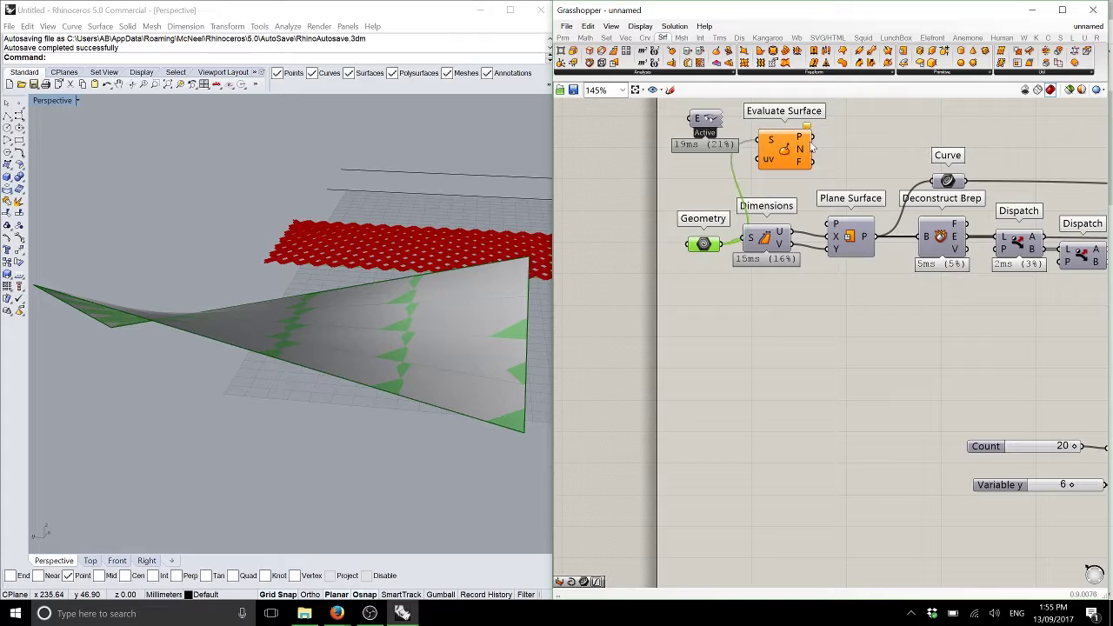
{"action": "scroll", "coordinate": [807, 153], "scroll_direction": "down", "scroll_amount": 3}
{"action": "scroll", "coordinate": [681, 229], "scroll_direction": "down", "scroll_amount": 3}
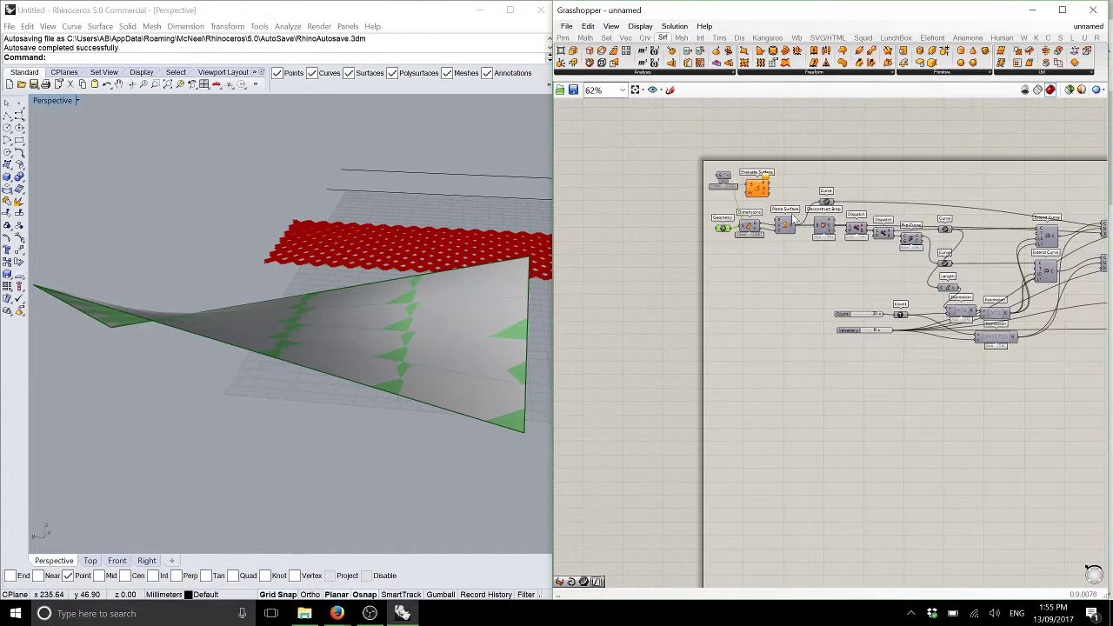
{"action": "left_click_drag", "start_coordinate": [599, 234], "coordinate": [818, 272]}
{"action": "scroll", "coordinate": [818, 271], "scroll_direction": "up", "scroll_amount": 5}
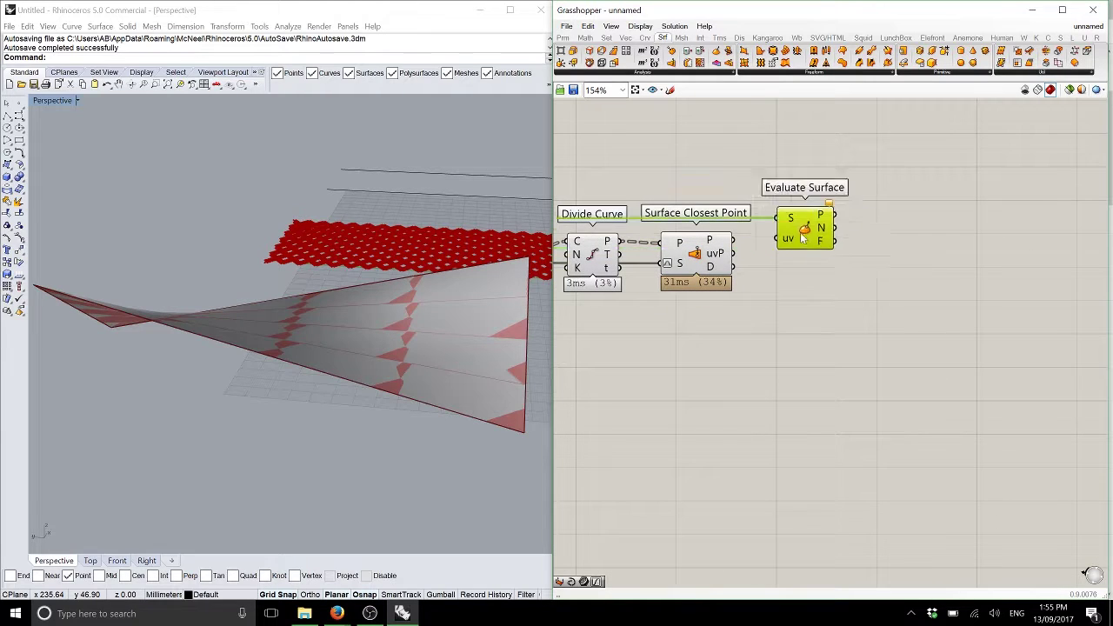
Reparameterize Evaluate Surface's S input and connect Surface Closest Point's uvP output to its uv input
{"action": "right_click", "coordinate": [775, 229]}
{"action": "left_click", "coordinate": [820, 356]}
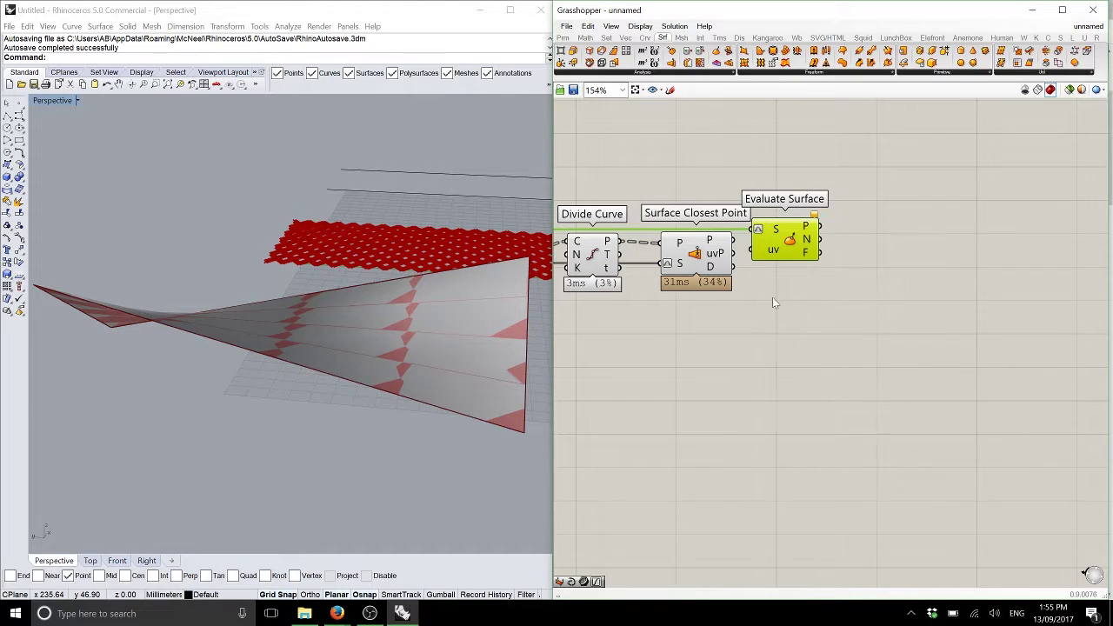
{"action": "left_click_drag", "start_coordinate": [764, 252], "coordinate": [772, 257]}
{"action": "left_click", "coordinate": [751, 151]}
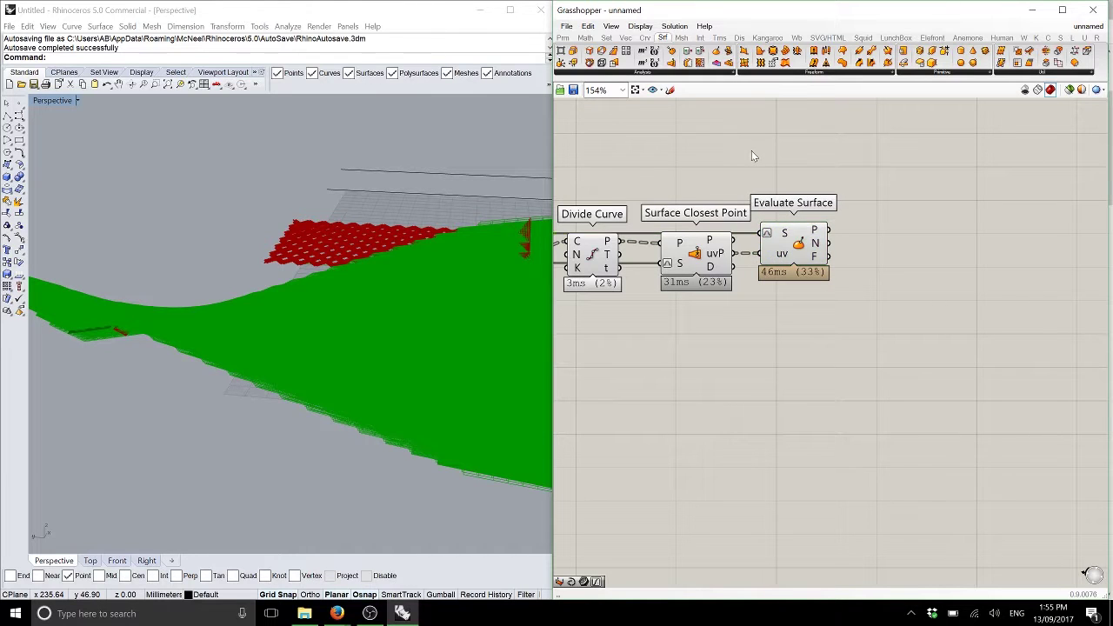
Turn off the preview of all components in the definition
{"action": "key", "text": "ctrl+a"}
{"action": "middle_click", "coordinate": [751, 150]}
{"action": "left_click", "coordinate": [783, 128]}
{"action": "left_click", "coordinate": [820, 142]}
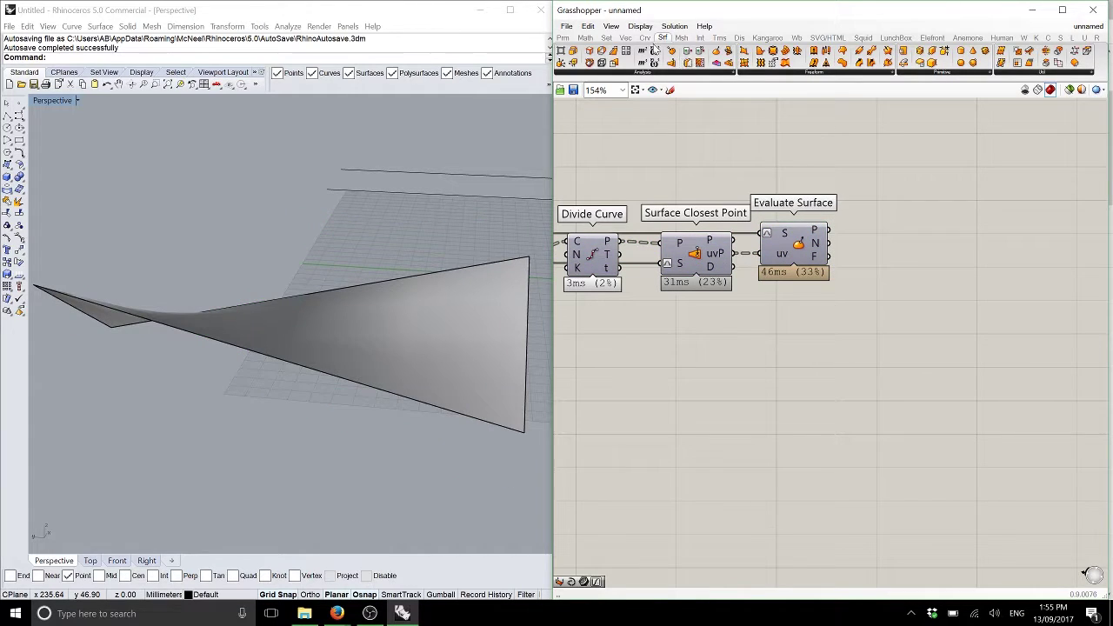
Add an Interpolate component fed by Evaluate Surface's P output and inspect the diagrid curves on the curved surface
{"action": "left_click", "coordinate": [644, 38]}
{"action": "left_click_drag", "start_coordinate": [907, 70], "coordinate": [878, 276]}
{"action": "left_click_drag", "start_coordinate": [828, 230], "coordinate": [881, 247]}
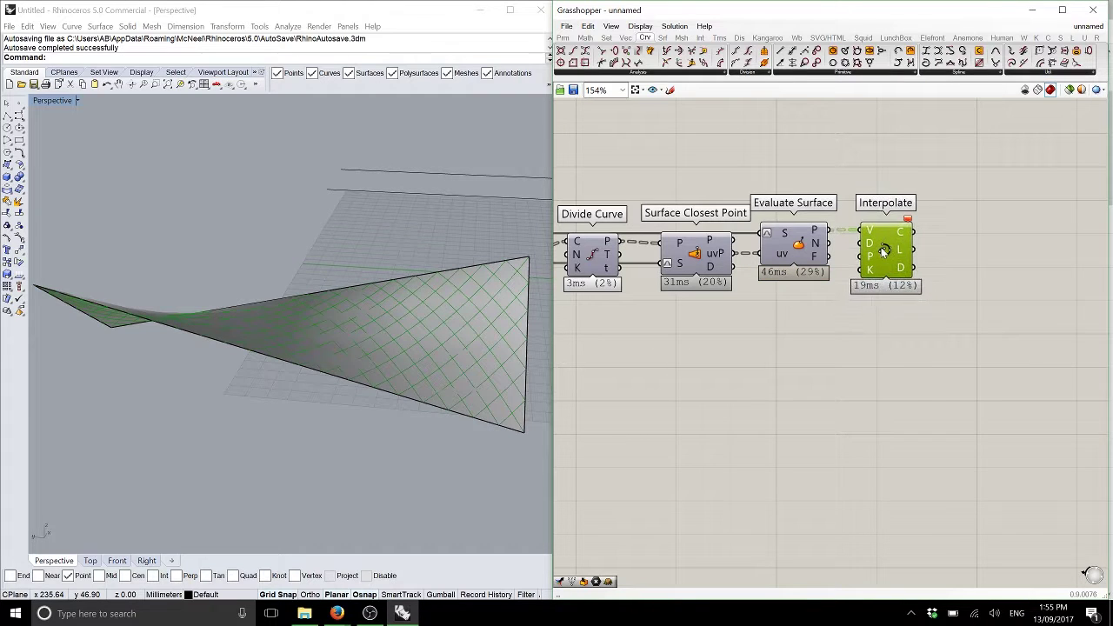
{"action": "right_click_drag", "start_coordinate": [294, 369], "coordinate": [522, 339]}
{"action": "left_click", "coordinate": [743, 374]}
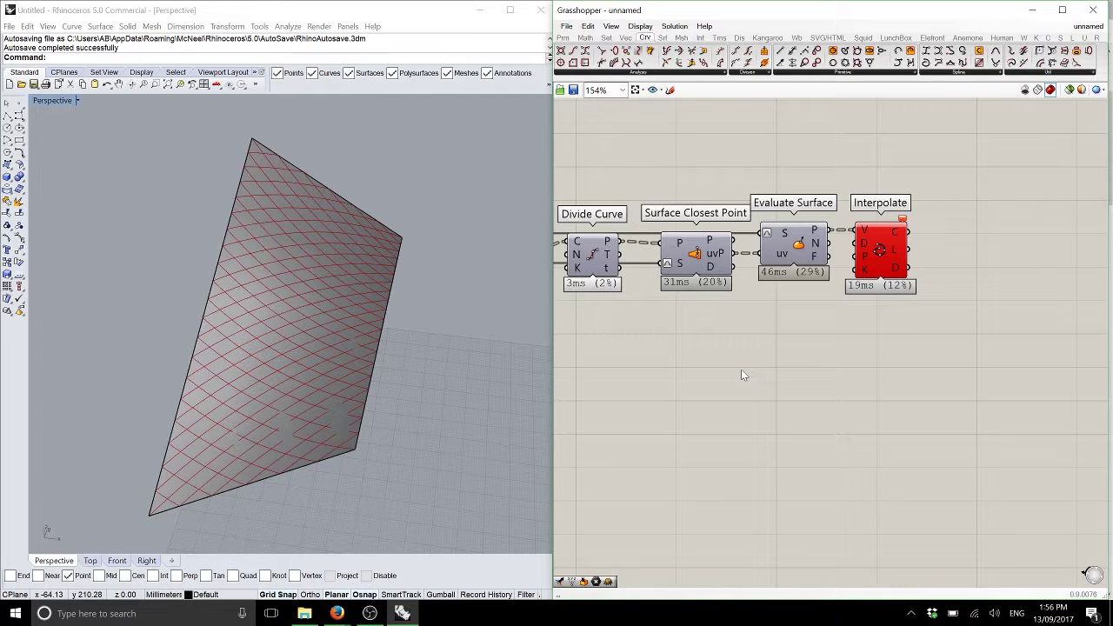
{"action": "right_click_drag", "start_coordinate": [348, 380], "coordinate": [502, 310]}
{"action": "right_click_drag", "start_coordinate": [408, 349], "coordinate": [342, 345]}
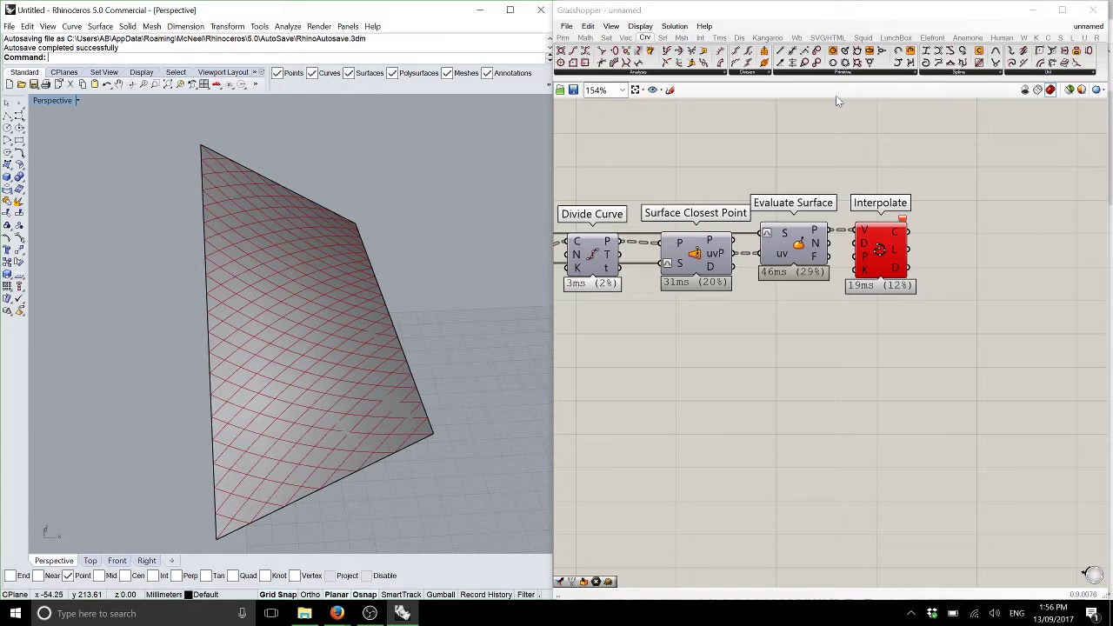
Find LunchBox's Diagrid Structure component and add it to the canvas below Evaluate Surface
{"action": "left_click", "coordinate": [663, 39]}
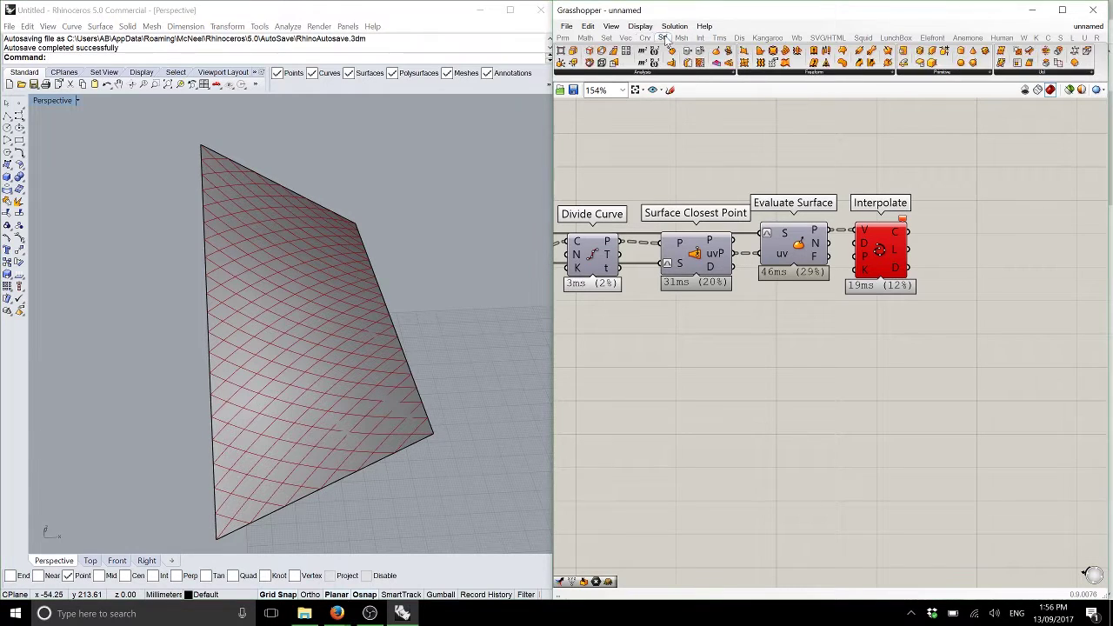
{"action": "left_click", "coordinate": [904, 39]}
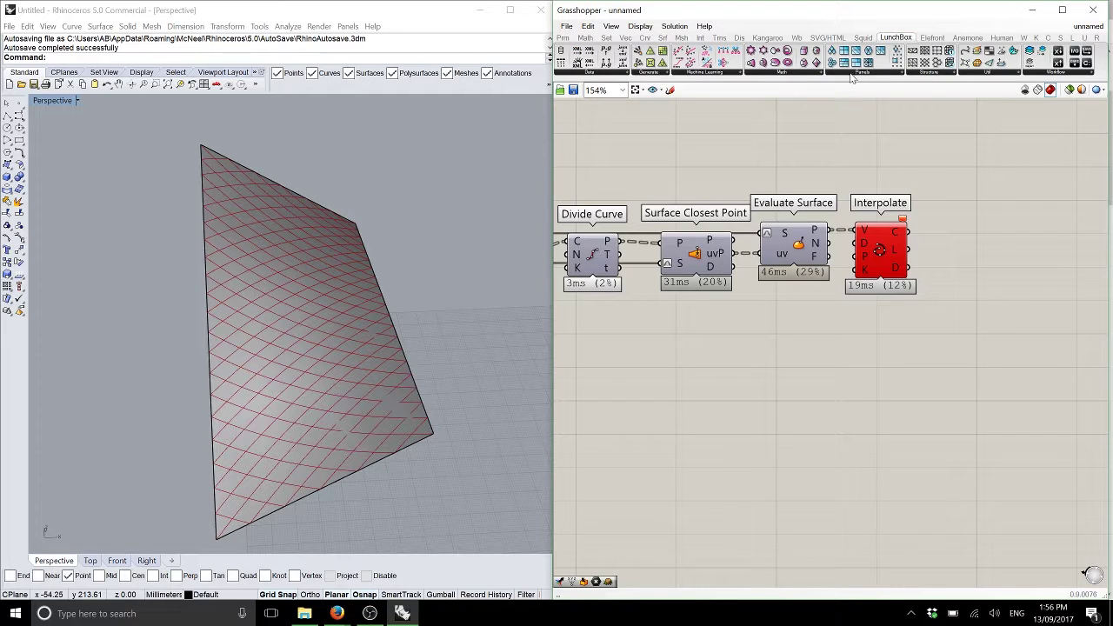
{"action": "left_click", "coordinate": [851, 75]}
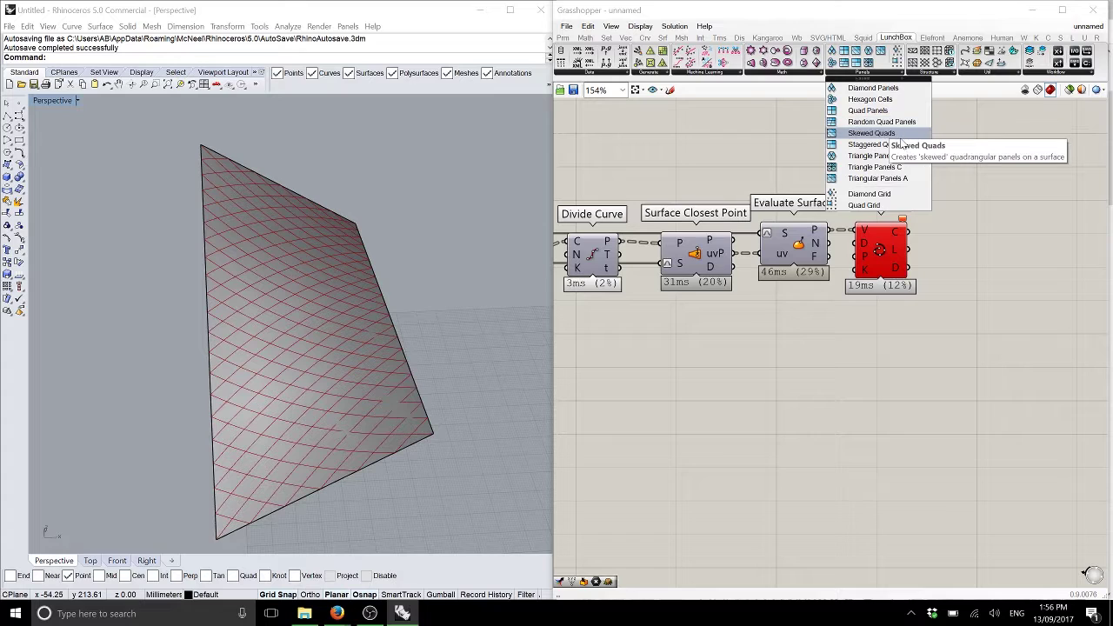
{"action": "left_click", "coordinate": [938, 72]}
{"action": "left_click", "coordinate": [937, 73]}
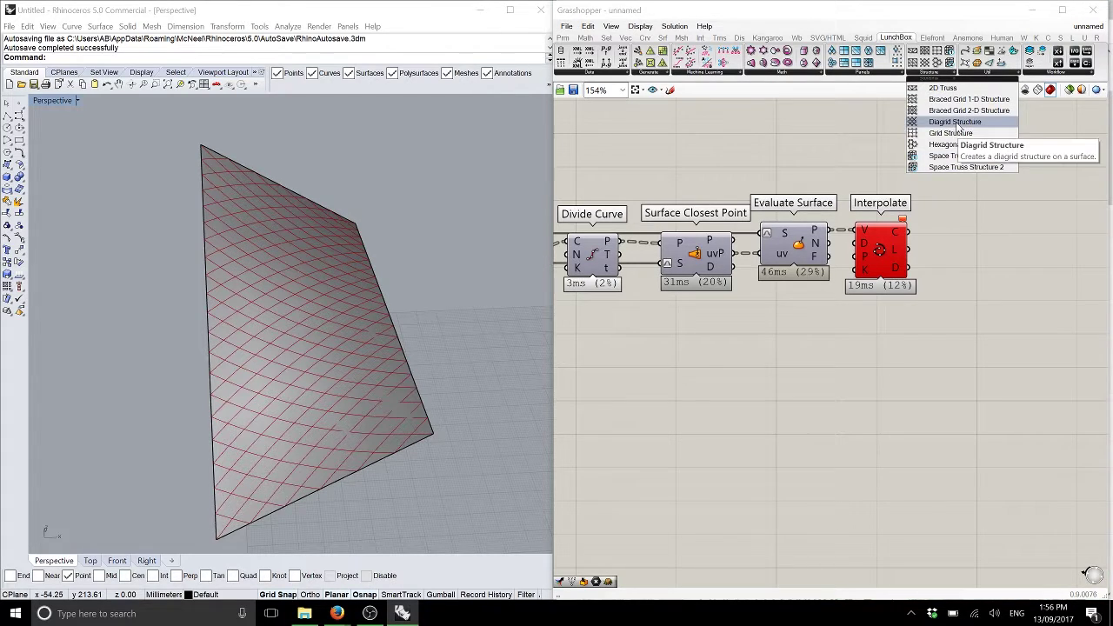
{"action": "left_click_drag", "start_coordinate": [957, 123], "coordinate": [826, 383]}
Move Diagrid Structure below the initial Geometry parameter and connect Geometry to its Srf input
{"action": "scroll", "coordinate": [951, 430], "scroll_direction": "down", "scroll_amount": 10}
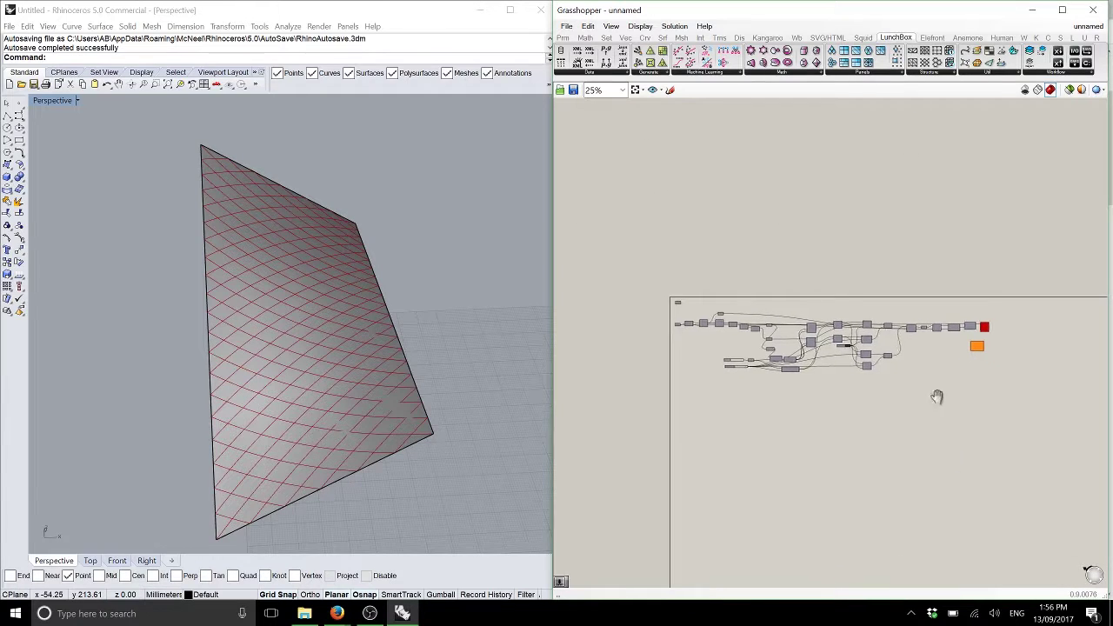
{"action": "left_click_drag", "start_coordinate": [995, 345], "coordinate": [697, 356]}
{"action": "scroll", "coordinate": [690, 344], "scroll_direction": "up", "scroll_amount": 8}
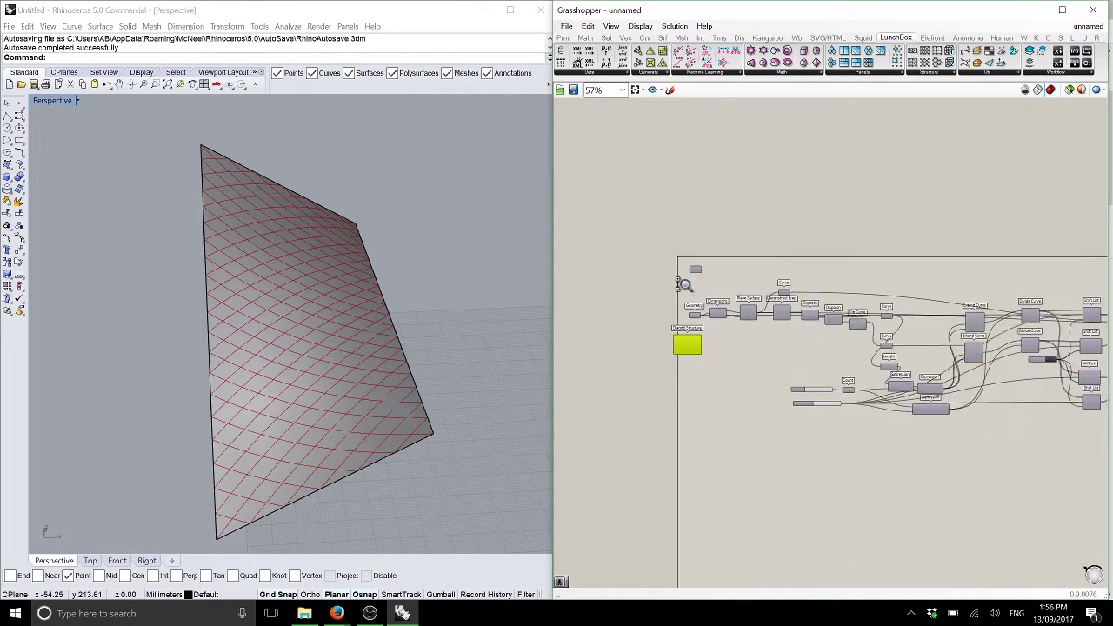
{"action": "left_click_drag", "start_coordinate": [729, 267], "coordinate": [707, 355]}
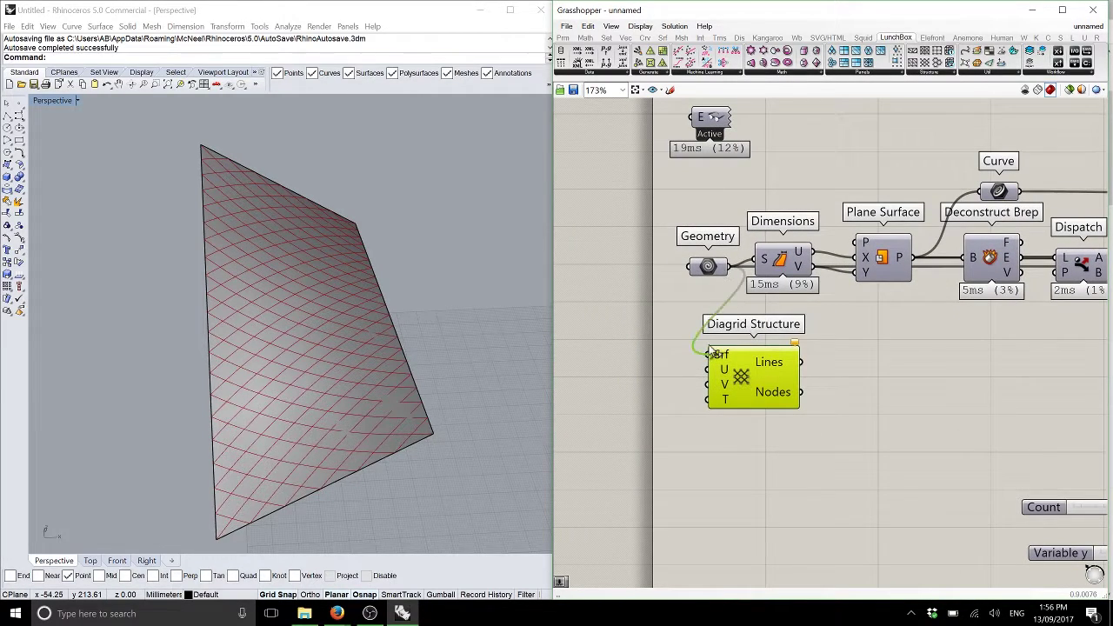
Move Diagrid Structure to the end of the definition, just below Evaluate Surface and Interpolate
{"action": "scroll", "coordinate": [778, 409], "scroll_direction": "down", "scroll_amount": 5}
{"action": "right_click_drag", "start_coordinate": [780, 463], "coordinate": [653, 380]}
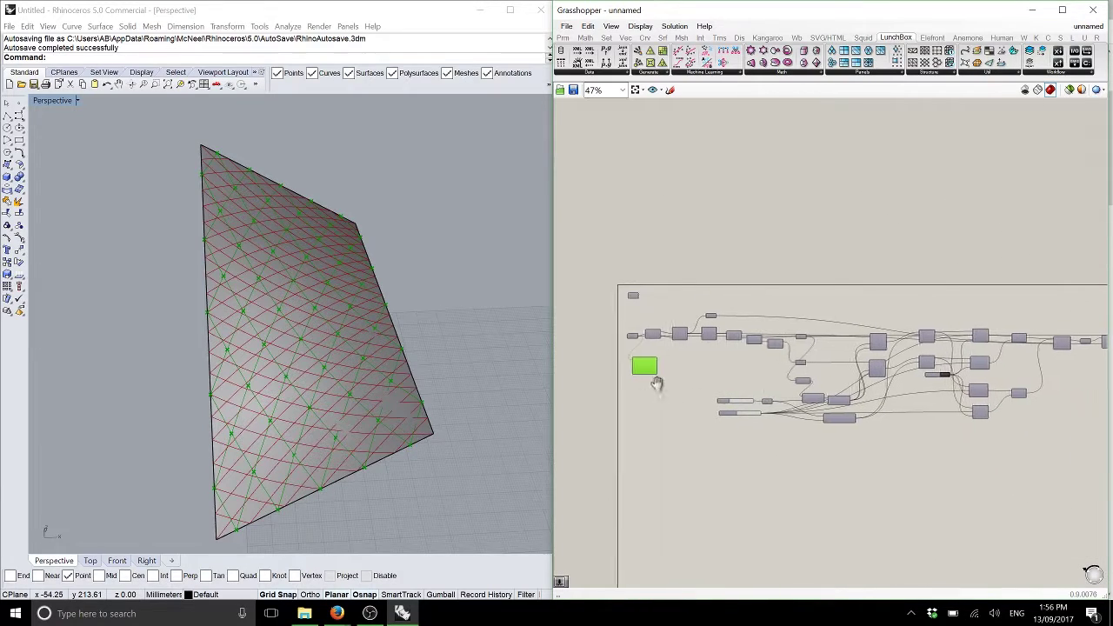
{"action": "left_click_drag", "start_coordinate": [653, 380], "coordinate": [695, 348]}
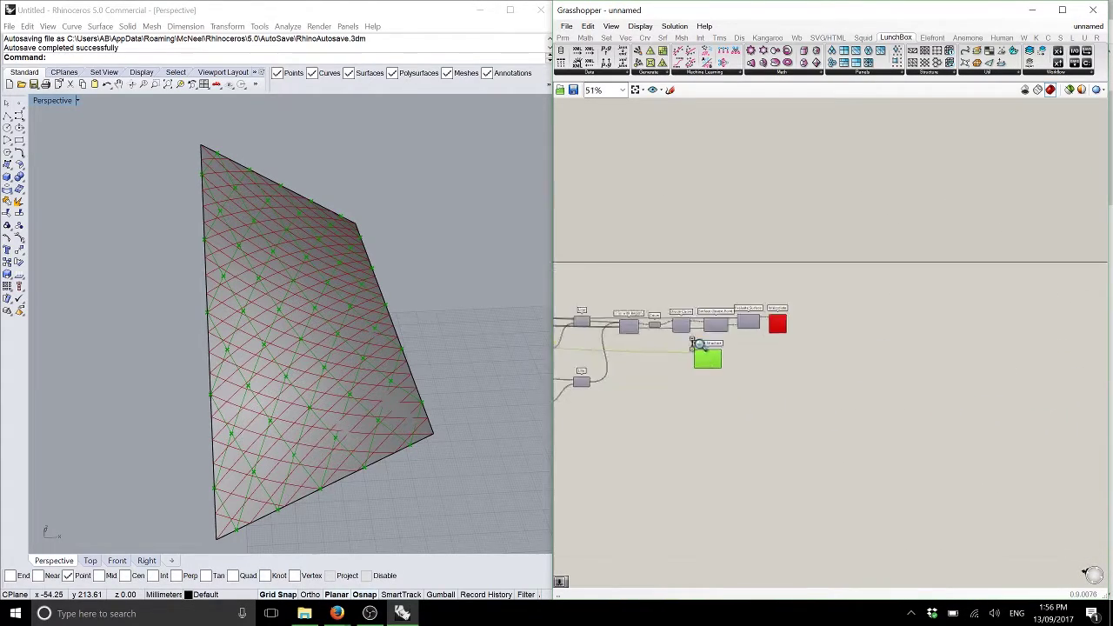
{"action": "scroll", "coordinate": [661, 339], "scroll_direction": "up", "scroll_amount": 8}
{"action": "left_click", "coordinate": [1085, 573]}
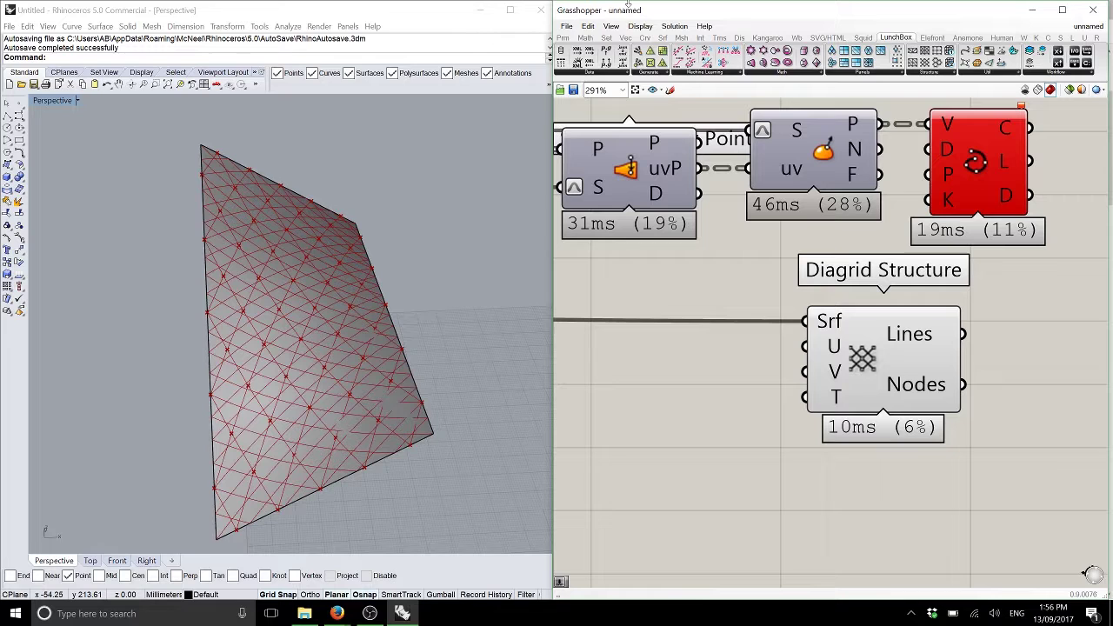
Add an integer Number Slider ranging from 0 to 40 beside the Diagrid Structure component
{"action": "left_click", "coordinate": [562, 38]}
{"action": "left_click_drag", "start_coordinate": [808, 54], "coordinate": [651, 355]}
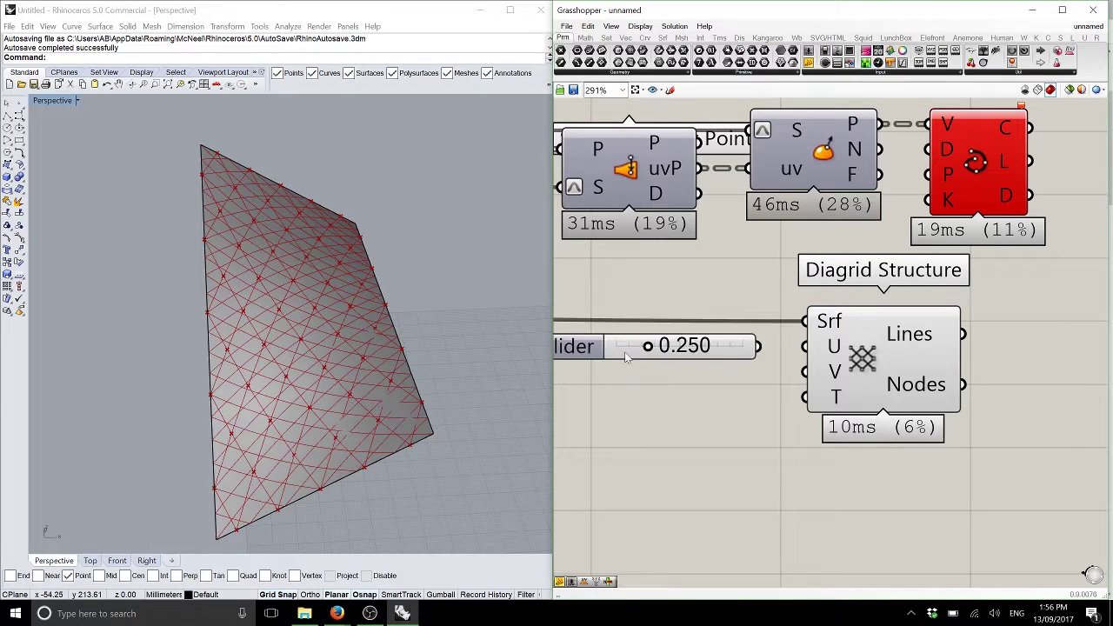
{"action": "double_click", "coordinate": [575, 352]}
{"action": "double_click", "coordinate": [604, 388]}
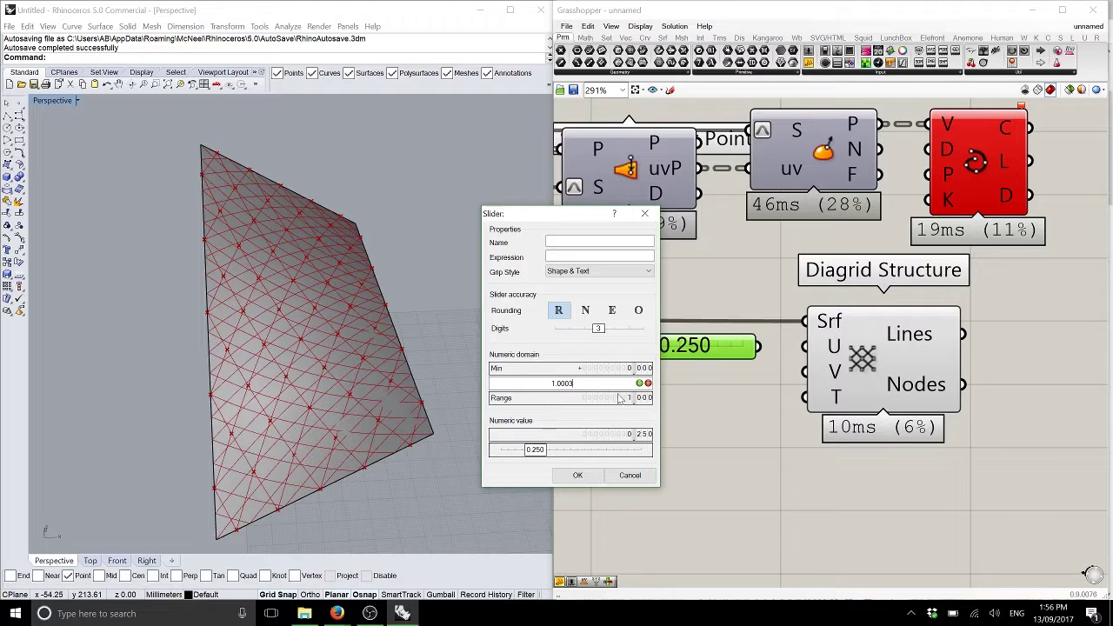
{"action": "type", "text": "30"}
{"action": "key", "text": "ctrl+a"}
{"action": "type", "text": "4"}
{"action": "key", "text": "Return"}
{"action": "left_click", "coordinate": [585, 310]}
{"action": "left_click", "coordinate": [577, 475]}
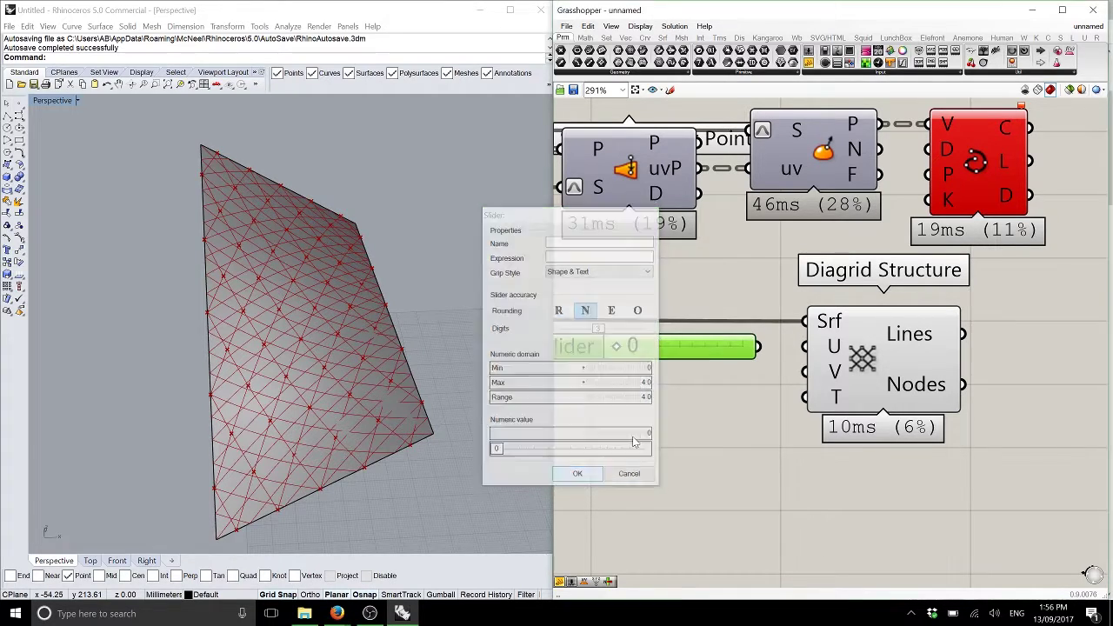
Duplicate the slider and feed the two into Diagrid Structure's U and V inputs, set to 11 and 34
{"action": "left_click_drag", "start_coordinate": [656, 346], "coordinate": [674, 391]}
{"action": "left_click_drag", "start_coordinate": [807, 386], "coordinate": [809, 373]}
{"action": "left_click_drag", "start_coordinate": [877, 380], "coordinate": [926, 379]}
{"action": "left_click_drag", "start_coordinate": [695, 384], "coordinate": [763, 385]}
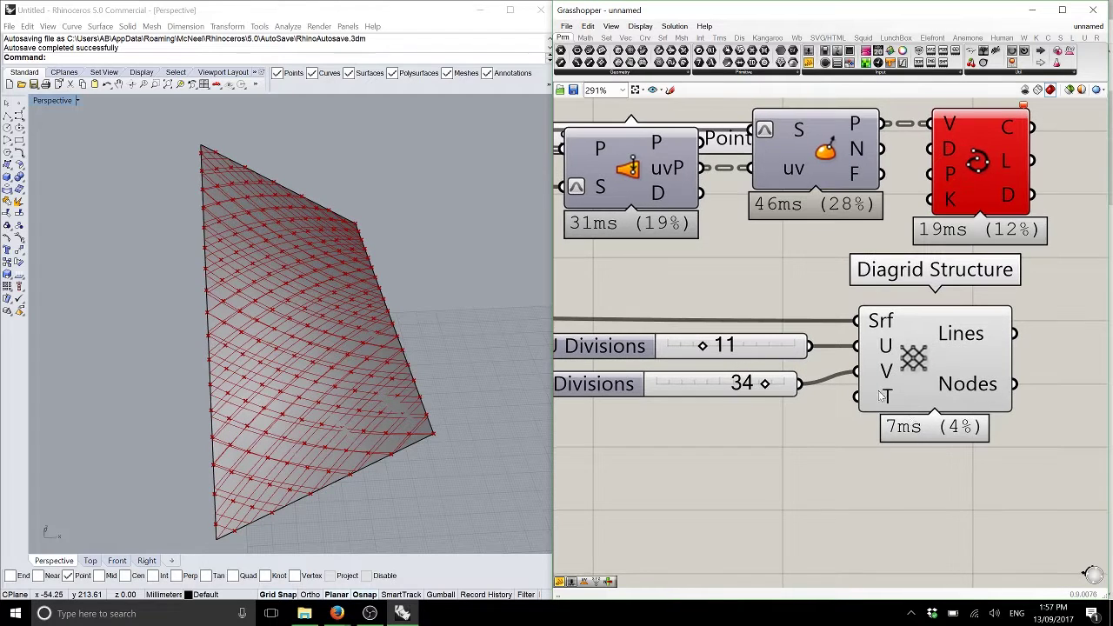
Switch Diagrid Structure's T input to False and set U Divisions to 12 and V Divisions to 40
{"action": "right_click", "coordinate": [894, 400]}
{"action": "mouse_move", "coordinate": [964, 513]}
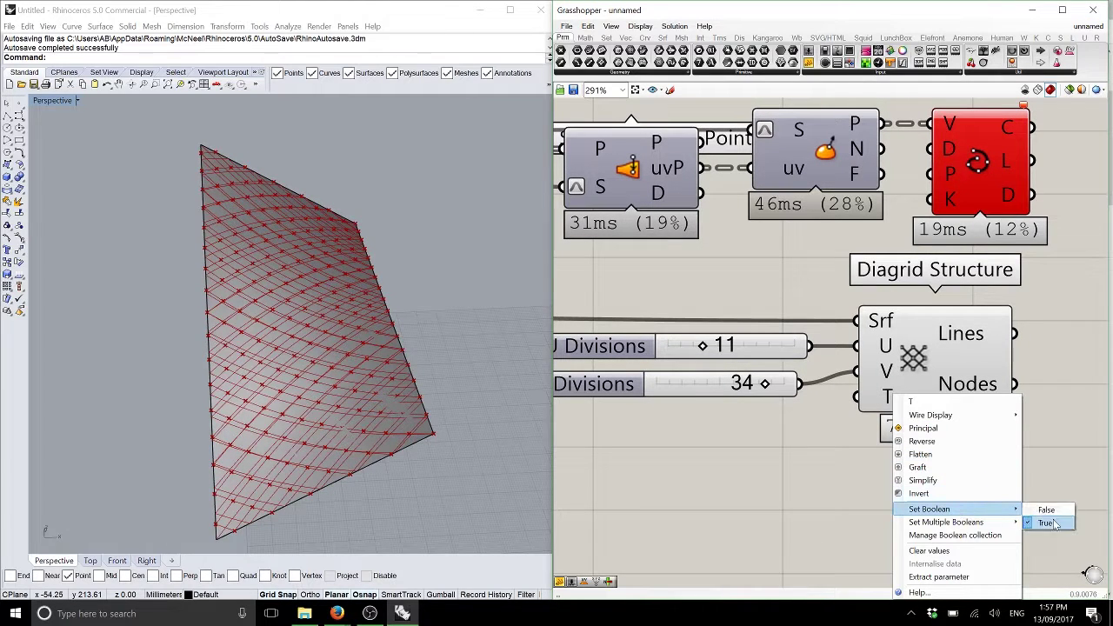
{"action": "left_click", "coordinate": [1048, 519]}
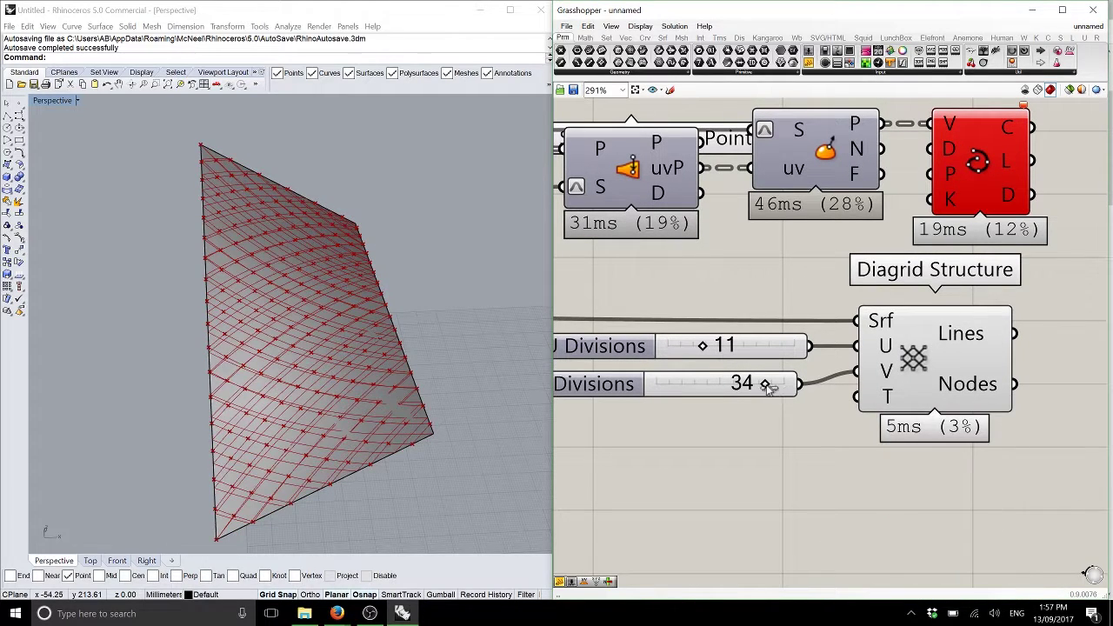
{"action": "left_click_drag", "start_coordinate": [765, 384], "coordinate": [785, 384]}
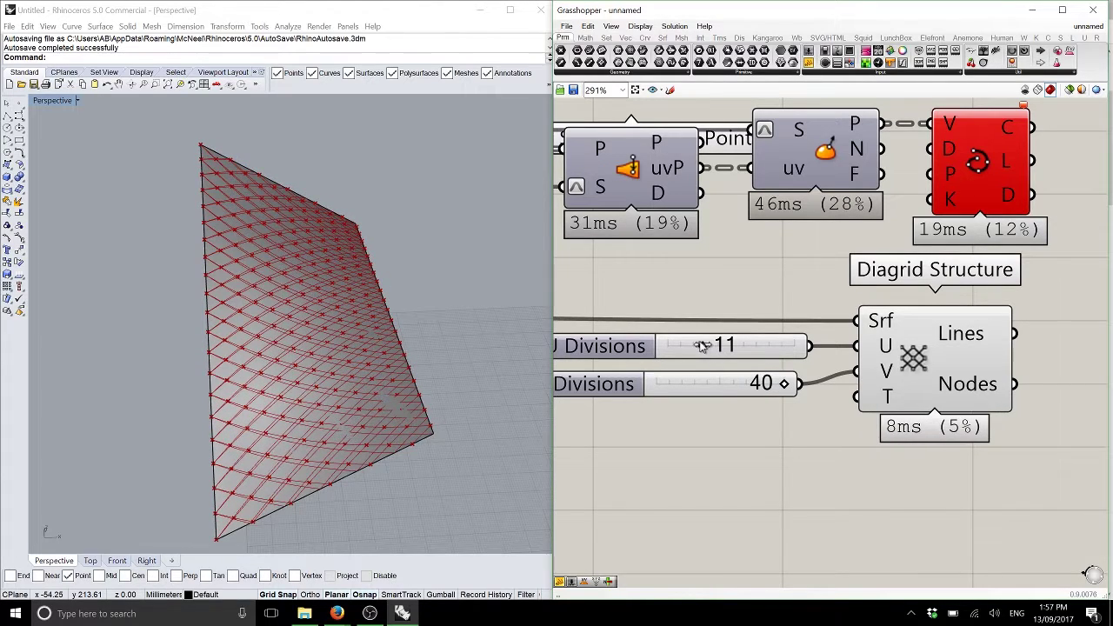
{"action": "left_click_drag", "start_coordinate": [703, 346], "coordinate": [707, 348]}
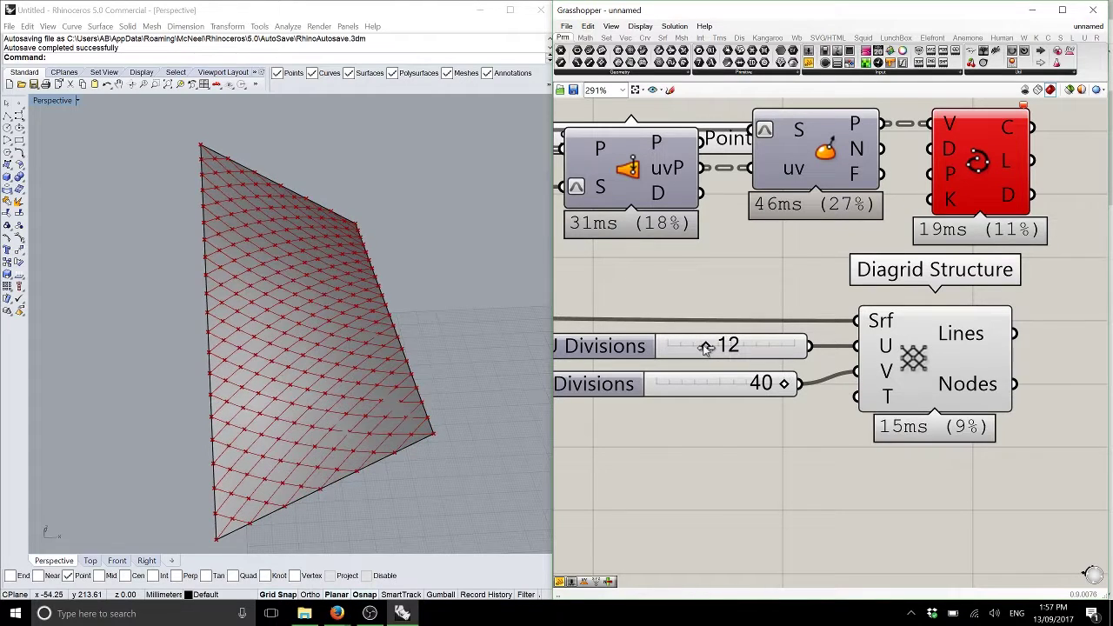
Compare Diagrid Structure's lines with the interpolated curves close up in the Perspective view, and examine the Lines output
{"action": "right_click_drag", "start_coordinate": [311, 392], "coordinate": [315, 308]}
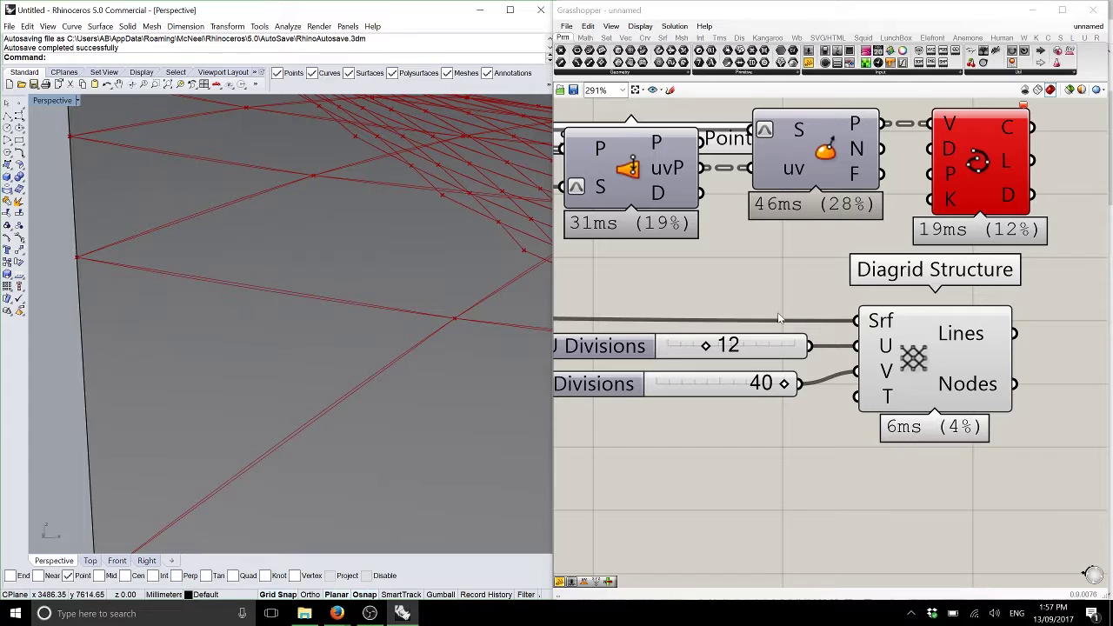
{"action": "left_click", "coordinate": [909, 327]}
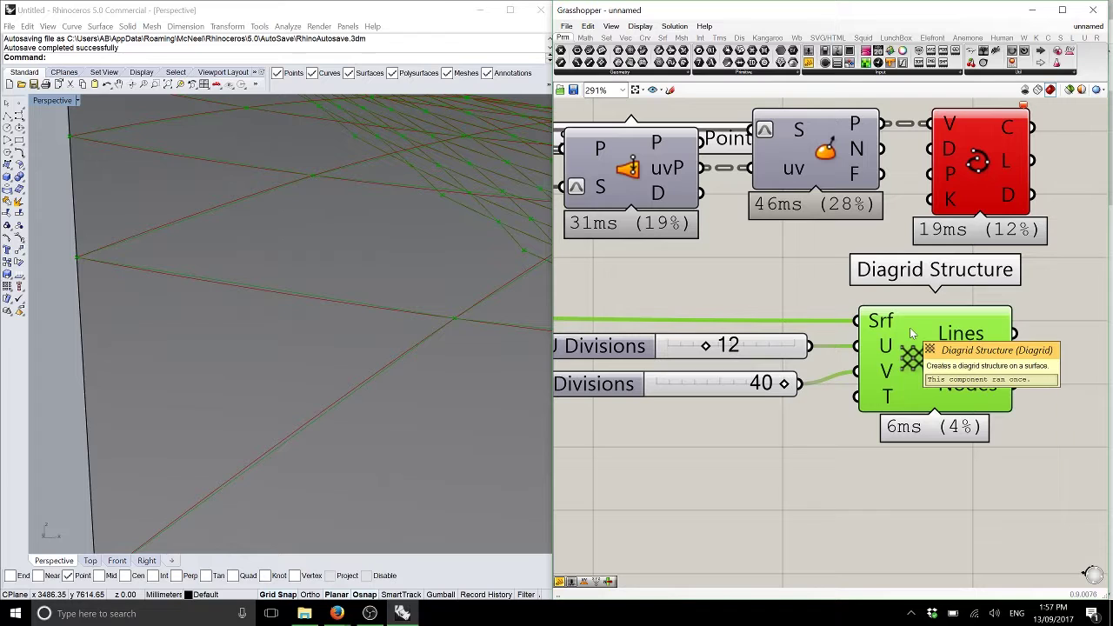
{"action": "left_click", "coordinate": [1009, 182]}
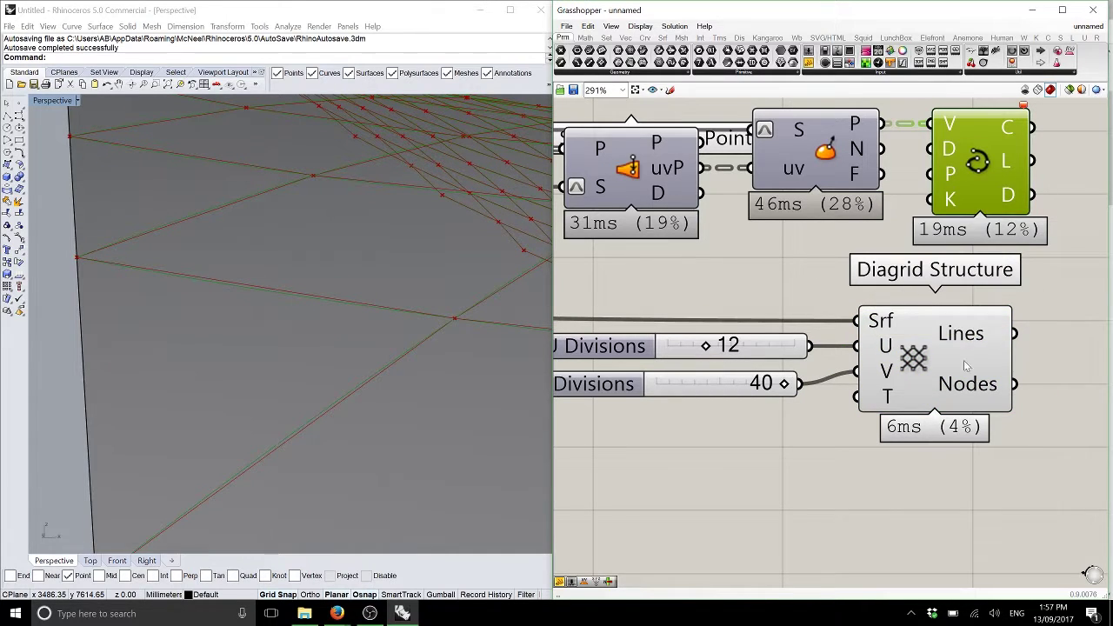
{"action": "left_click", "coordinate": [931, 361]}
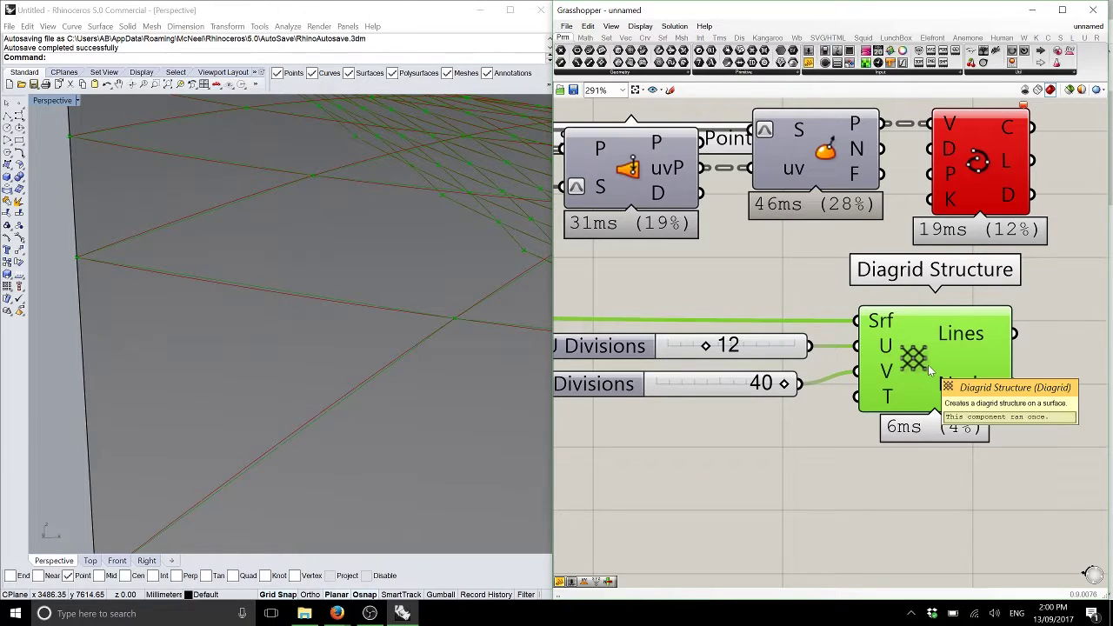
{"action": "mouse_move", "coordinate": [967, 326]}
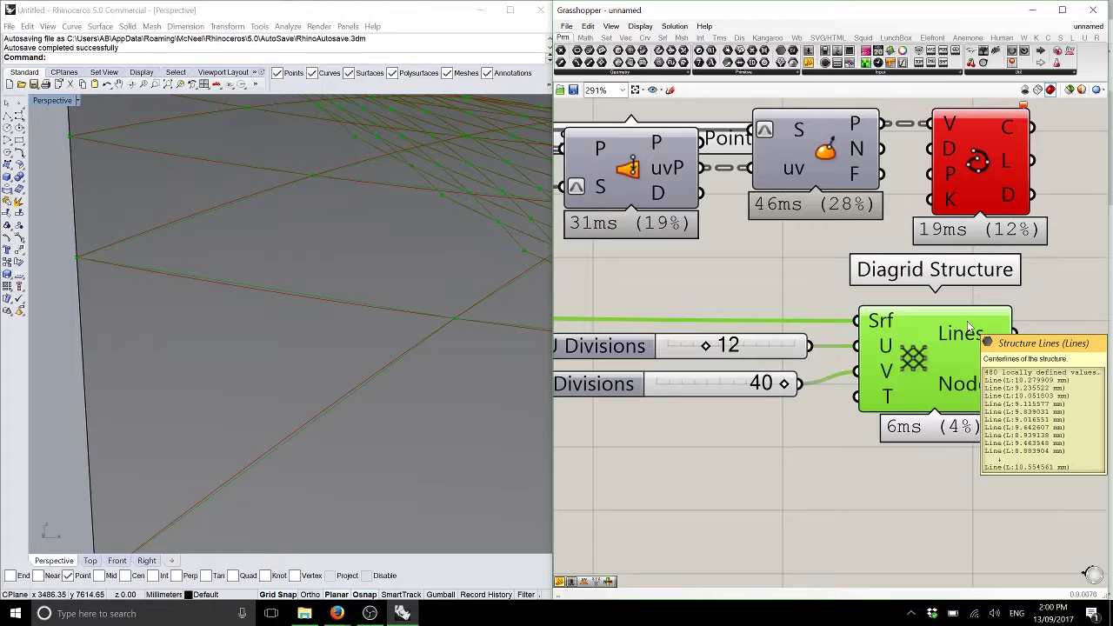
Move the components from Trim with Region through Interpolate, together with Diagrid Structure and its sliders, away from the Line components
{"action": "scroll", "coordinate": [715, 309], "scroll_direction": "down", "scroll_amount": 5}
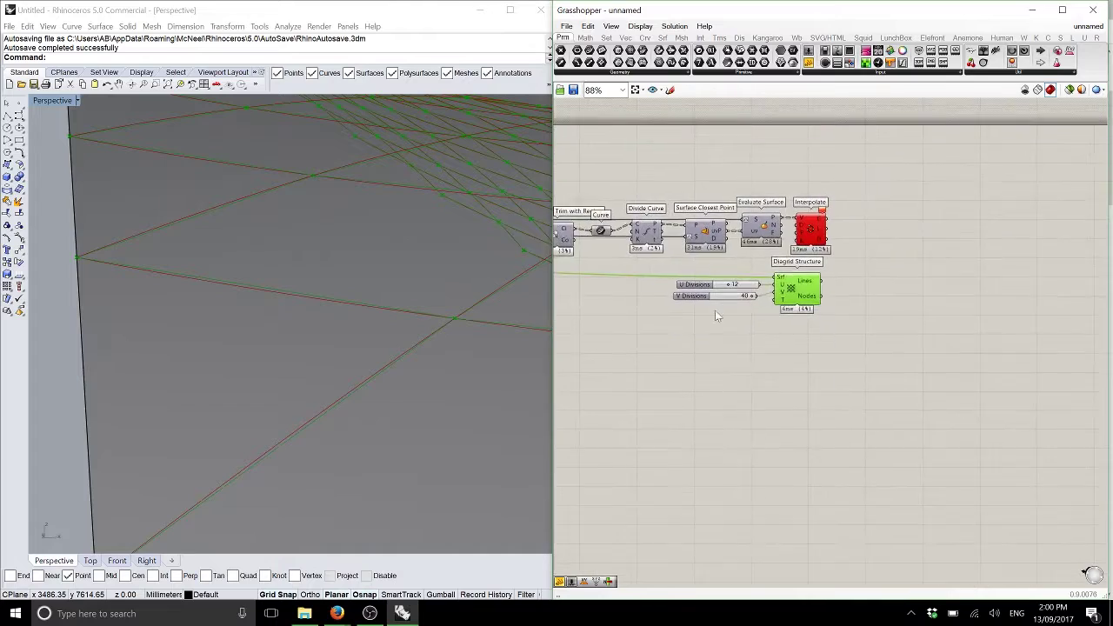
{"action": "right_click_drag", "start_coordinate": [715, 317], "coordinate": [664, 280]}
{"action": "scroll", "coordinate": [795, 295], "scroll_direction": "up", "scroll_amount": 1}
{"action": "left_click_drag", "start_coordinate": [1084, 346], "coordinate": [706, 141]}
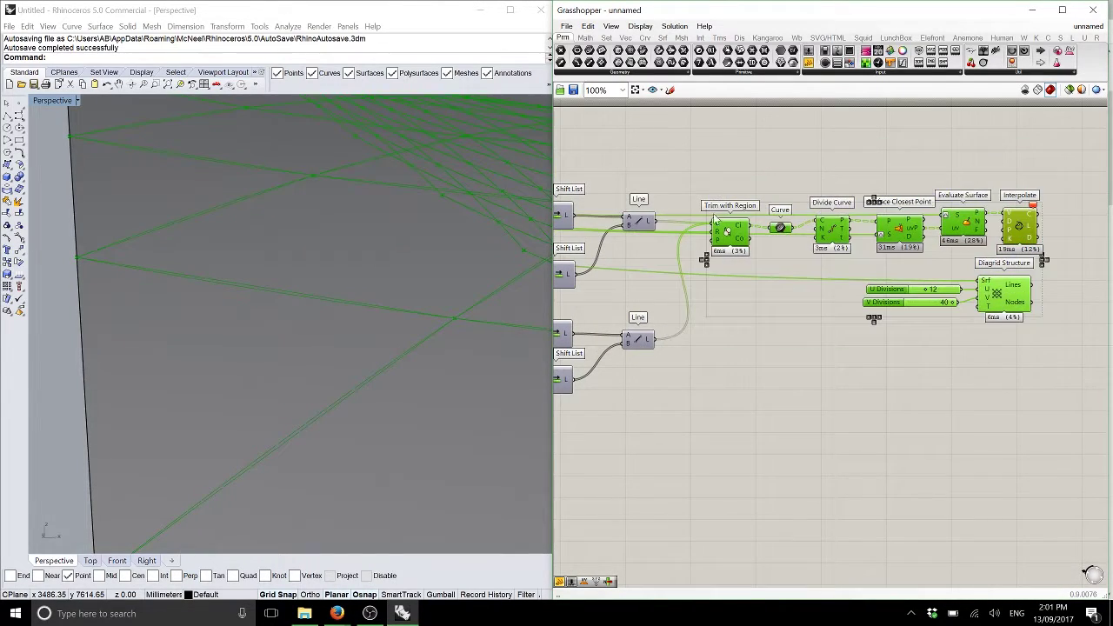
{"action": "left_click_drag", "start_coordinate": [715, 217], "coordinate": [770, 153]}
Make two copies of Trim with Region and feed each Line component into its own copy's C input
{"action": "left_click", "coordinate": [641, 223]}
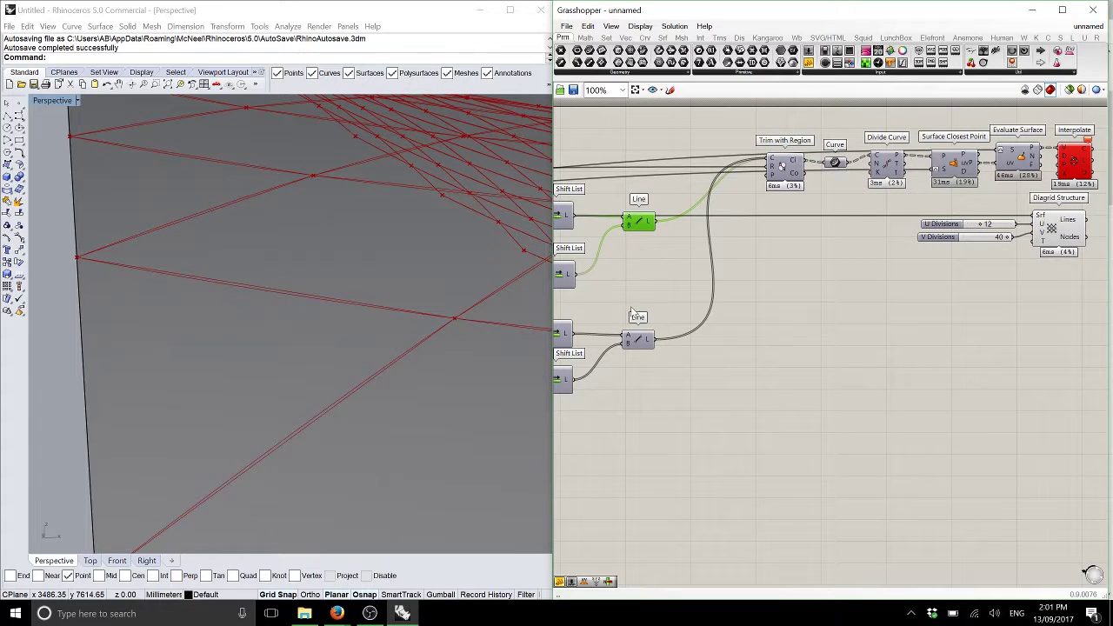
{"action": "left_click", "coordinate": [634, 340]}
{"action": "mouse_move", "coordinate": [634, 341]}
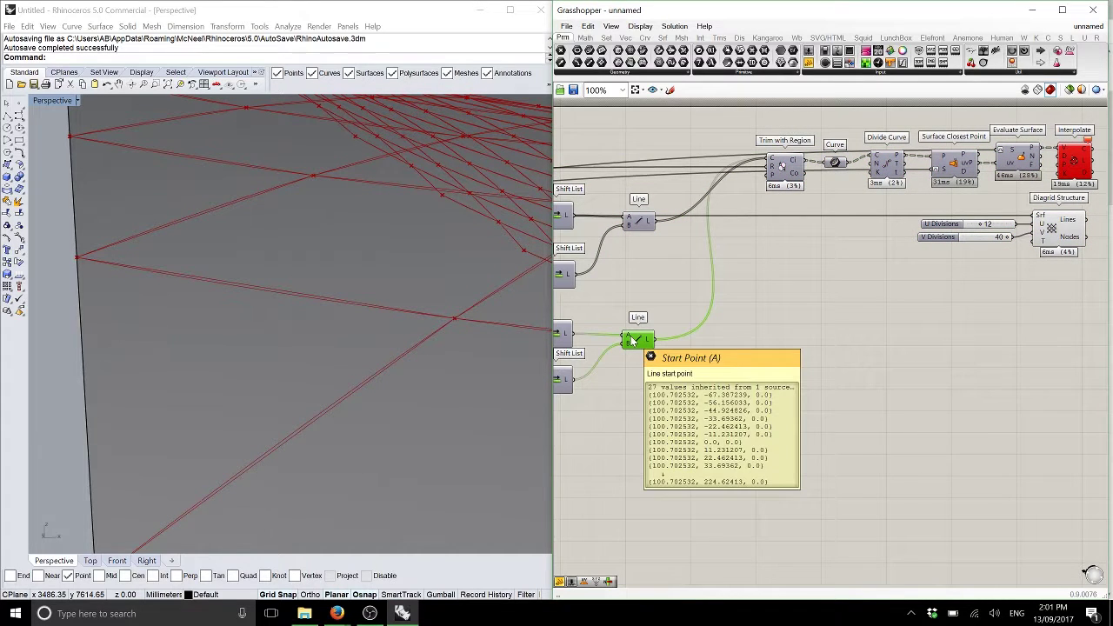
{"action": "left_click_drag", "start_coordinate": [682, 407], "coordinate": [630, 202]}
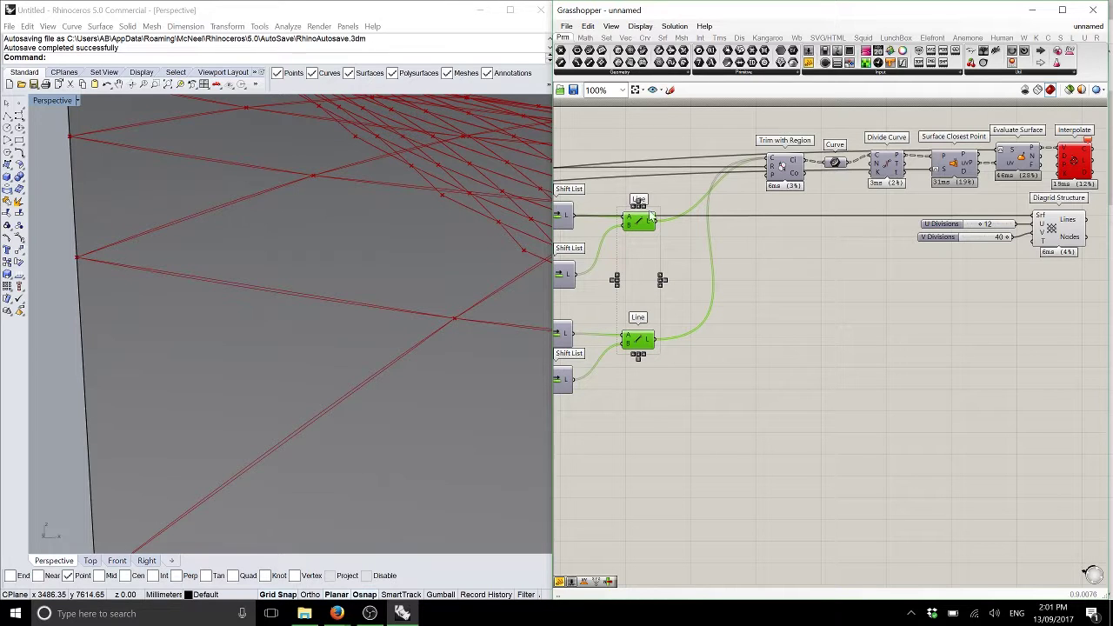
{"action": "left_click", "coordinate": [665, 184]}
{"action": "right_click_drag", "start_coordinate": [665, 185], "coordinate": [650, 141]}
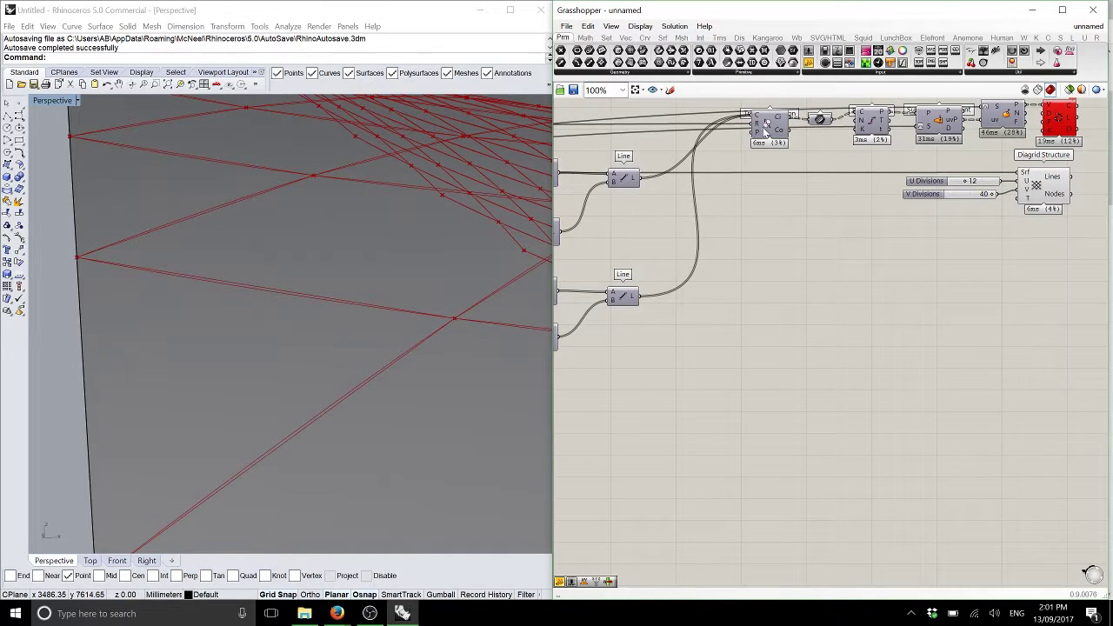
{"action": "left_click_drag", "start_coordinate": [762, 127], "coordinate": [712, 223], "text": "alt"}
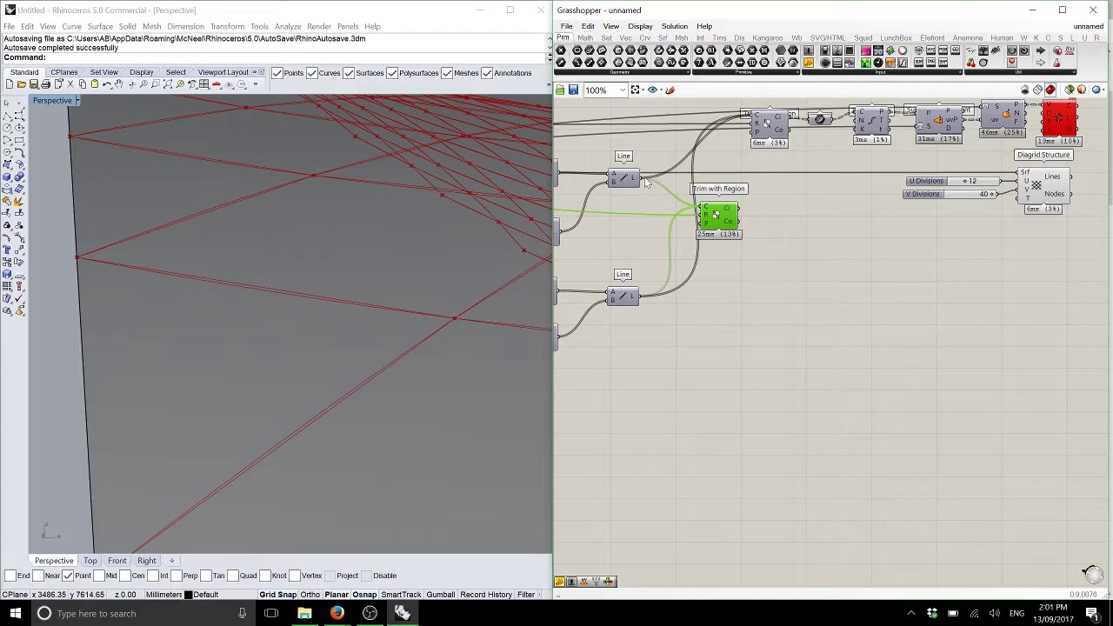
{"action": "left_click_drag", "start_coordinate": [646, 180], "coordinate": [720, 306]}
{"action": "left_click_drag", "start_coordinate": [794, 348], "coordinate": [697, 174]}
{"action": "left_click_drag", "start_coordinate": [721, 210], "coordinate": [731, 273]}
{"action": "left_click", "coordinate": [661, 266]}
Feed each new Trim with Region's Ci output into its own Curve parameter and check both line directions in Top view
{"action": "double_click", "coordinate": [51, 100]}
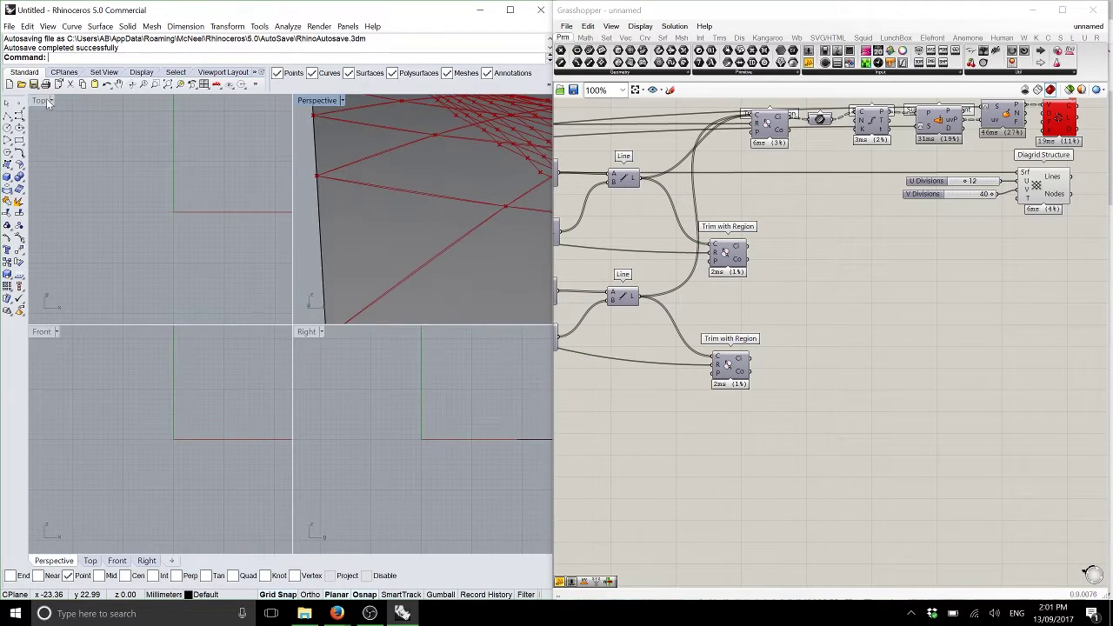
{"action": "double_click", "coordinate": [51, 100]}
{"action": "left_click_drag", "start_coordinate": [858, 410], "coordinate": [713, 269]}
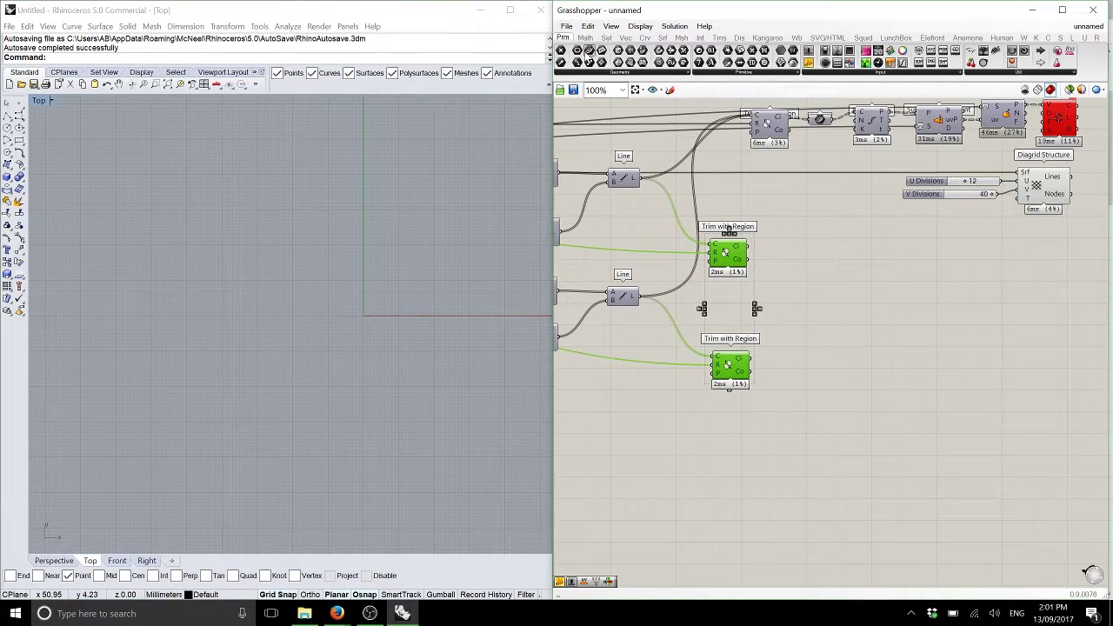
{"action": "mouse_move", "coordinate": [587, 51]}
{"action": "left_mouse_down"}
{"action": "mouse_move", "coordinate": [800, 269]}
{"action": "mouse_move", "coordinate": [793, 259]}
{"action": "mouse_move", "coordinate": [780, 250]}
{"action": "mouse_move", "coordinate": [791, 343]}
{"action": "mouse_move", "coordinate": [771, 331]}
{"action": "mouse_move", "coordinate": [789, 349]}
{"action": "left_mouse_up"}
{"action": "right_click_drag", "start_coordinate": [430, 239], "coordinate": [238, 319]}
{"action": "scroll", "coordinate": [279, 313], "scroll_direction": "down", "scroll_amount": 2}
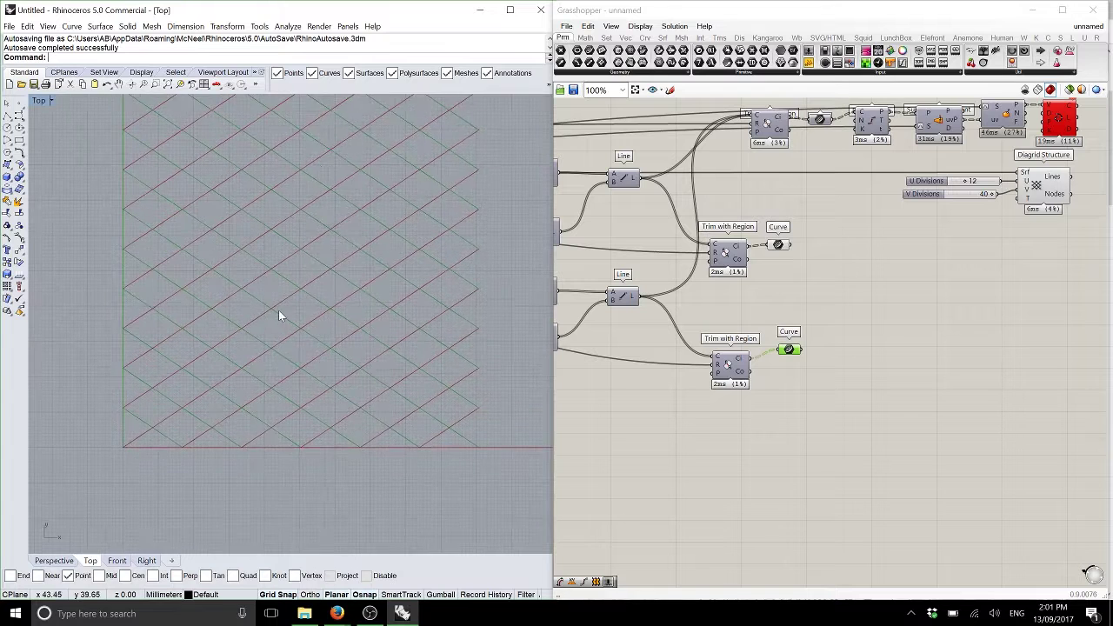
{"action": "scroll", "coordinate": [278, 317], "scroll_direction": "up", "scroll_amount": 4}
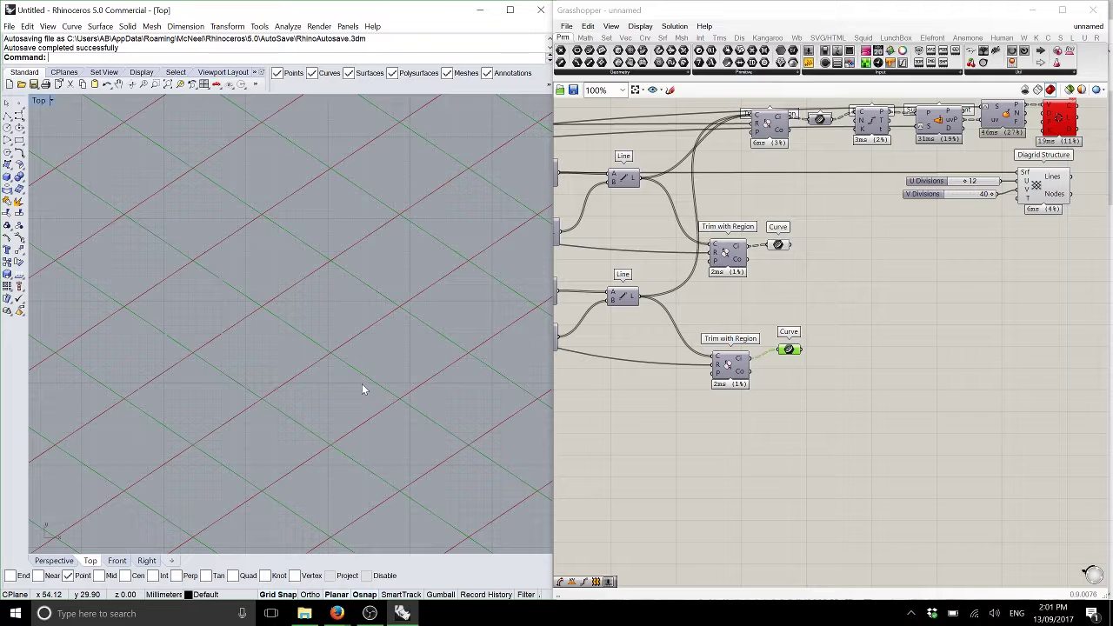
{"action": "scroll", "coordinate": [705, 243], "scroll_direction": "up", "scroll_amount": 4}
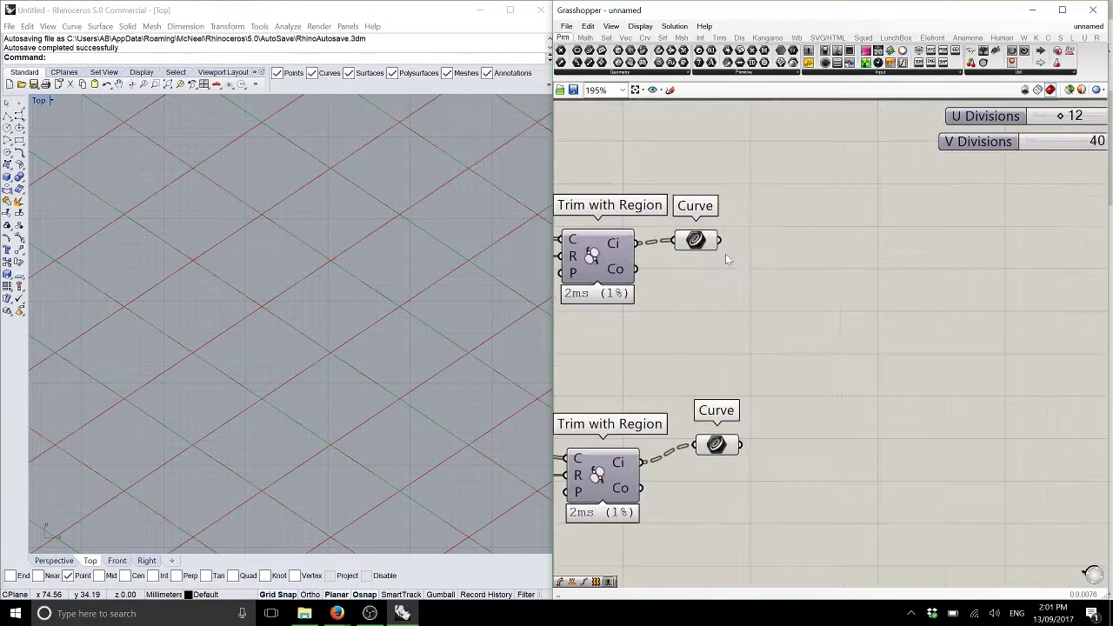
{"action": "left_click_drag", "start_coordinate": [698, 241], "coordinate": [708, 239]}
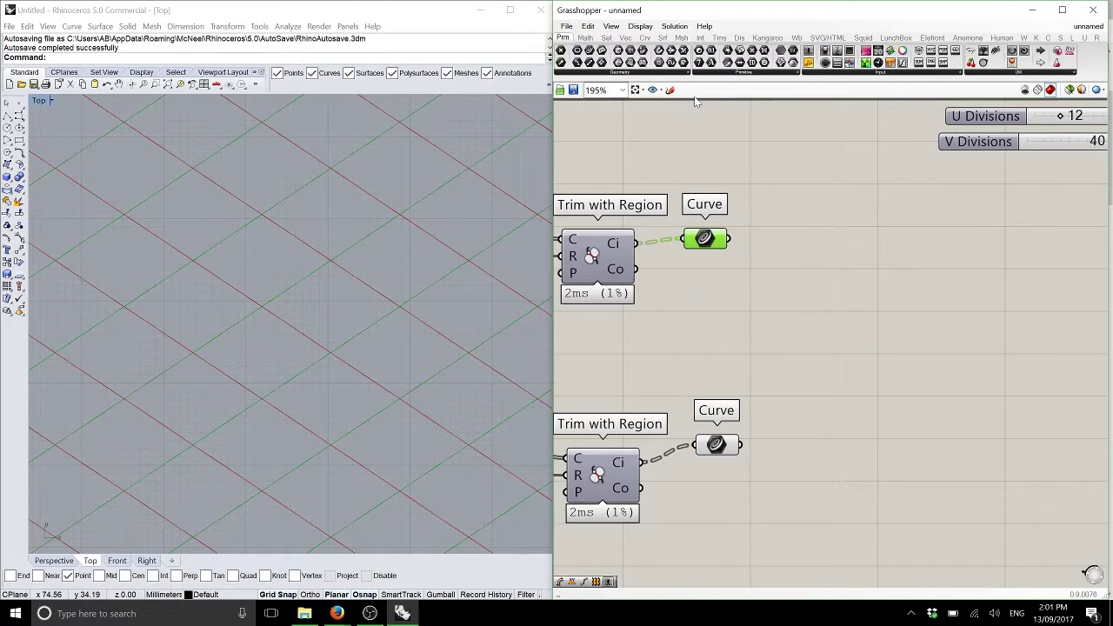
Add a Curve | Curve intersection fed by the two Curve parameters at A and B, and inspect its intersection points
{"action": "left_click", "coordinate": [700, 37]}
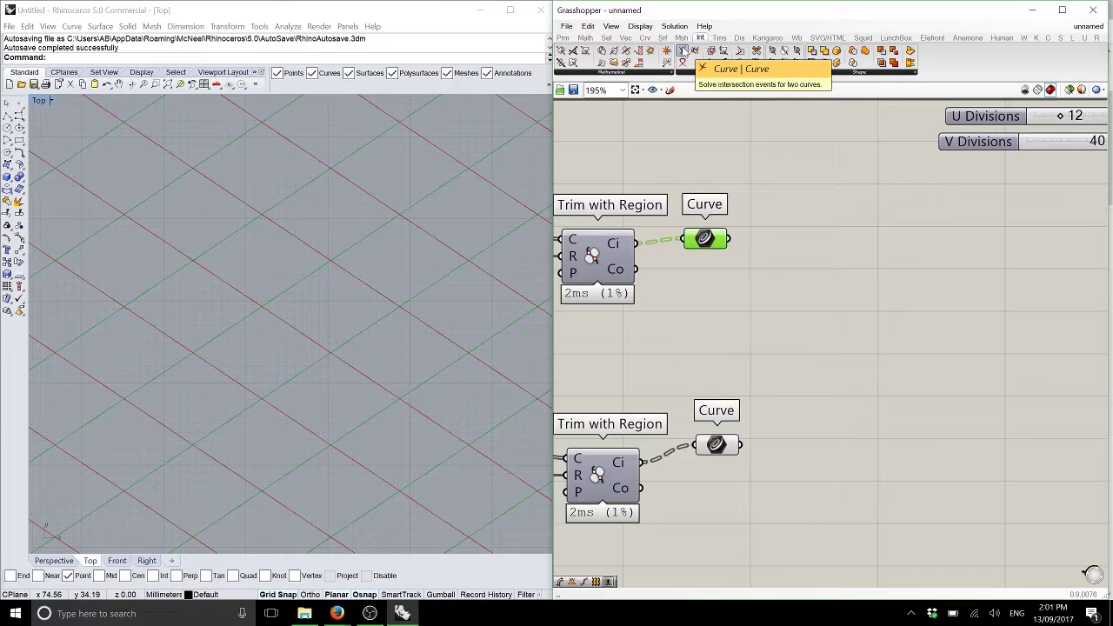
{"action": "left_click_drag", "start_coordinate": [683, 51], "coordinate": [830, 249]}
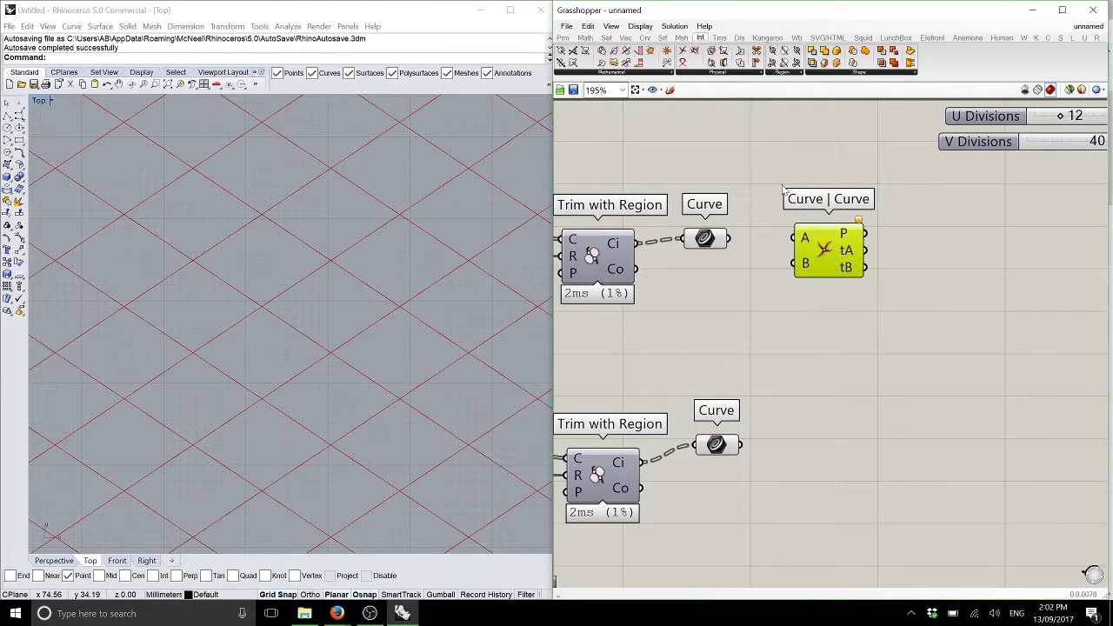
{"action": "left_click_drag", "start_coordinate": [736, 242], "coordinate": [802, 240]}
{"action": "left_click_drag", "start_coordinate": [741, 445], "coordinate": [802, 271]}
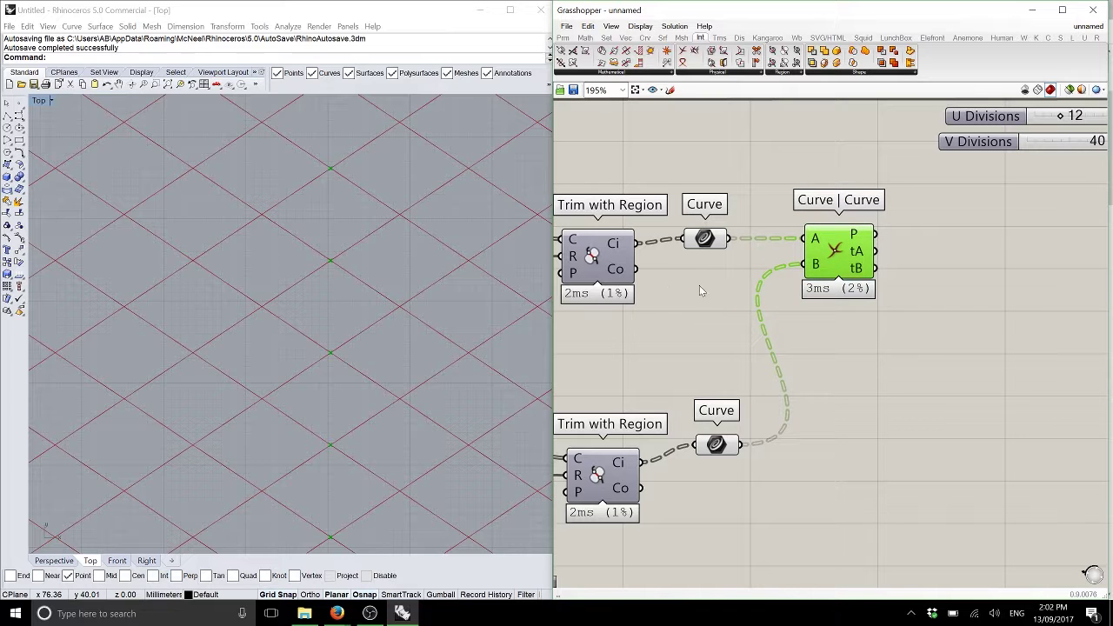
{"action": "left_click", "coordinate": [228, 319]}
{"action": "scroll", "coordinate": [227, 319], "scroll_direction": "down", "scroll_amount": 5}
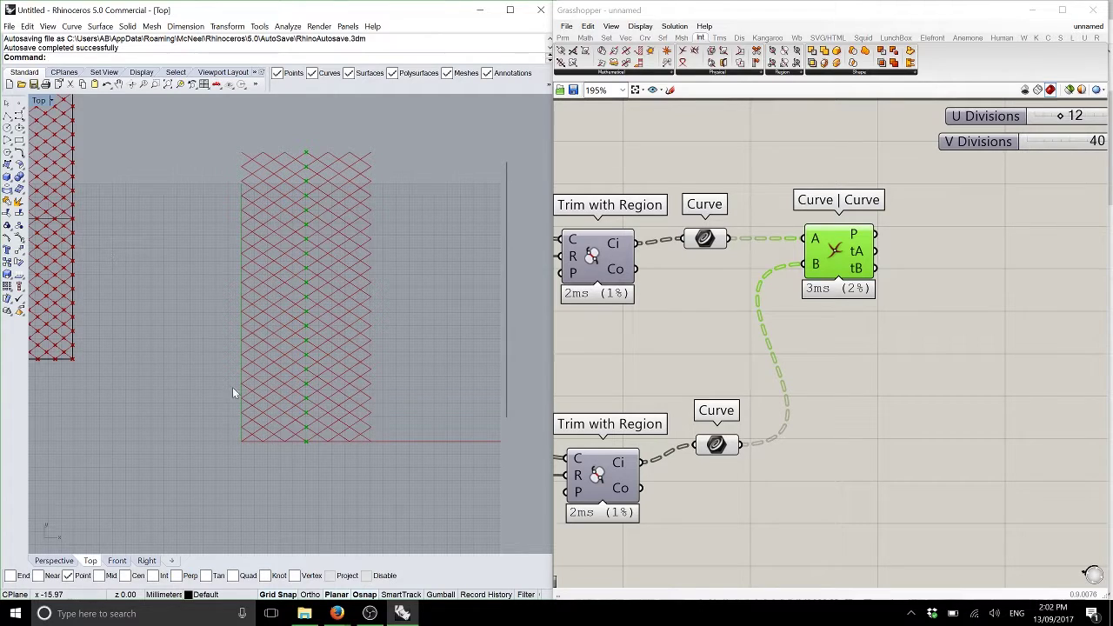
{"action": "scroll", "coordinate": [252, 391], "scroll_direction": "up", "scroll_amount": 6}
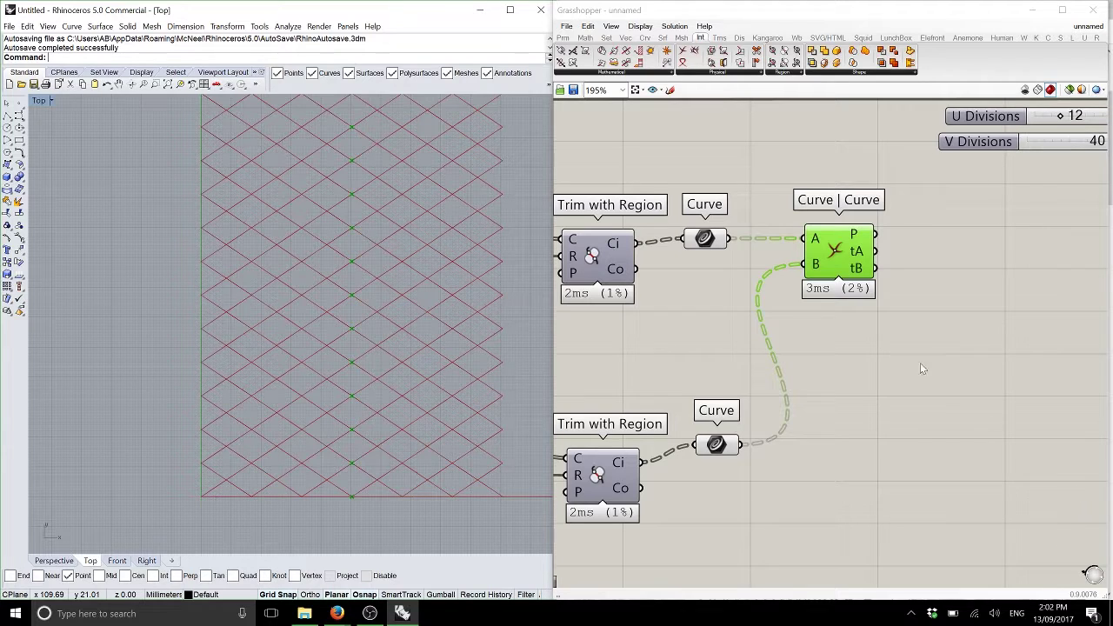
Connect an enlarged Panel to each of the two Curve parameters to list their data tree branches
{"action": "left_click", "coordinate": [563, 38]}
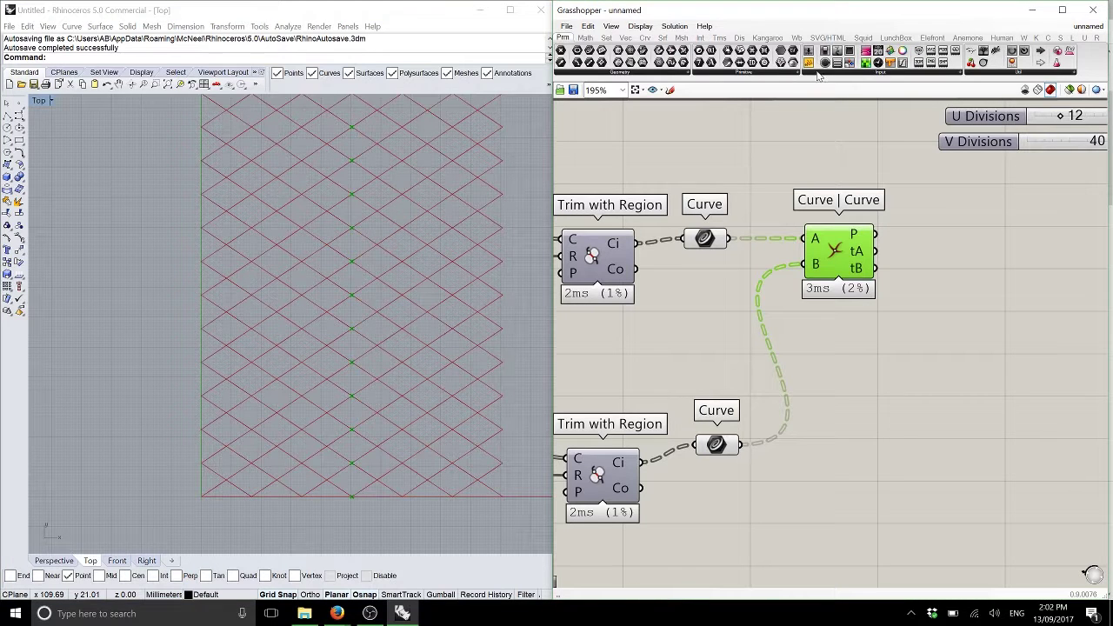
{"action": "left_click_drag", "start_coordinate": [808, 62], "coordinate": [805, 150]}
{"action": "left_click_drag", "start_coordinate": [729, 239], "coordinate": [721, 174]}
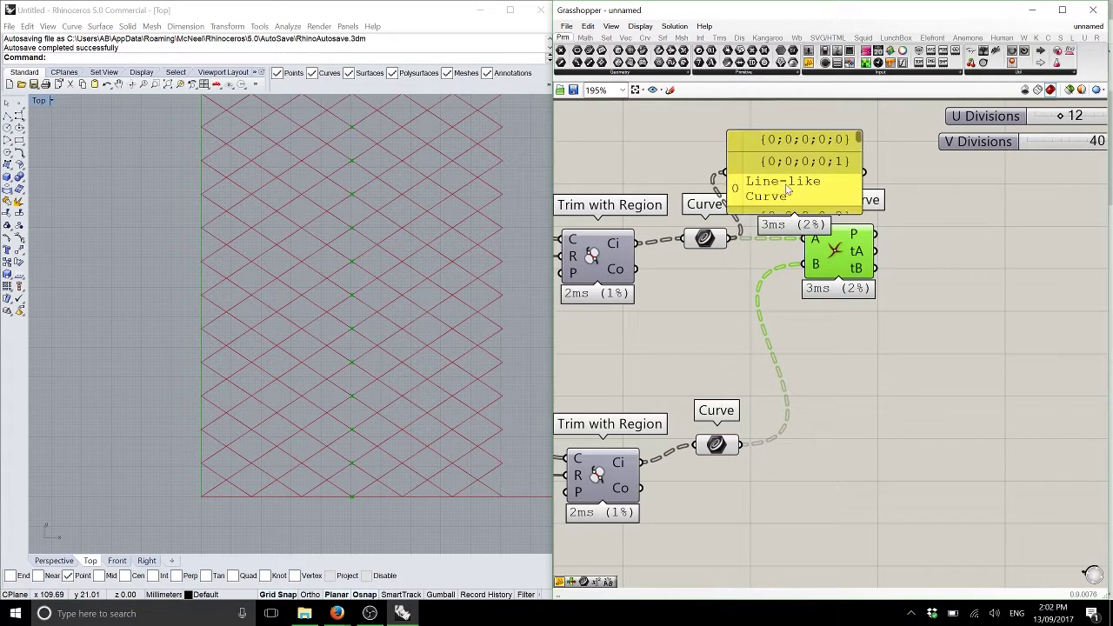
{"action": "left_click_drag", "start_coordinate": [829, 208], "coordinate": [970, 376]}
{"action": "left_click_drag", "start_coordinate": [818, 150], "coordinate": [938, 462]}
{"action": "left_click_drag", "start_coordinate": [739, 445], "coordinate": [928, 503]}
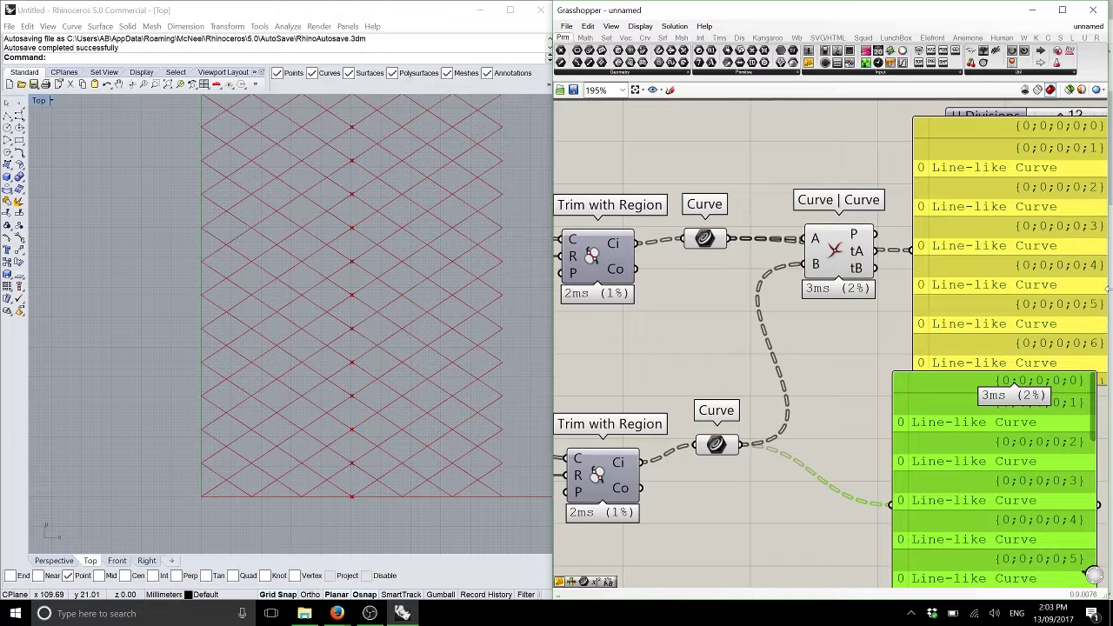
Flatten the B input of Curve | Curve and check the intersection points across the whole grid in Top view
{"action": "left_click_drag", "start_coordinate": [833, 262], "coordinate": [820, 265]}
{"action": "right_click", "coordinate": [805, 270]}
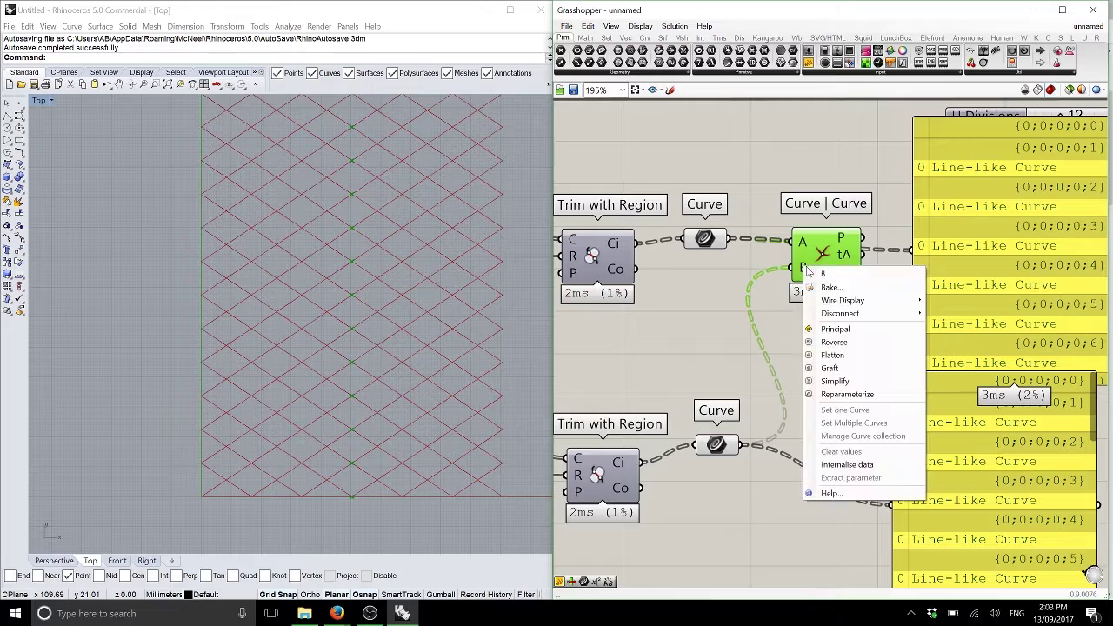
{"action": "left_click", "coordinate": [832, 354]}
{"action": "left_click", "coordinate": [810, 349]}
{"action": "right_click_drag", "start_coordinate": [295, 247], "coordinate": [302, 348]}
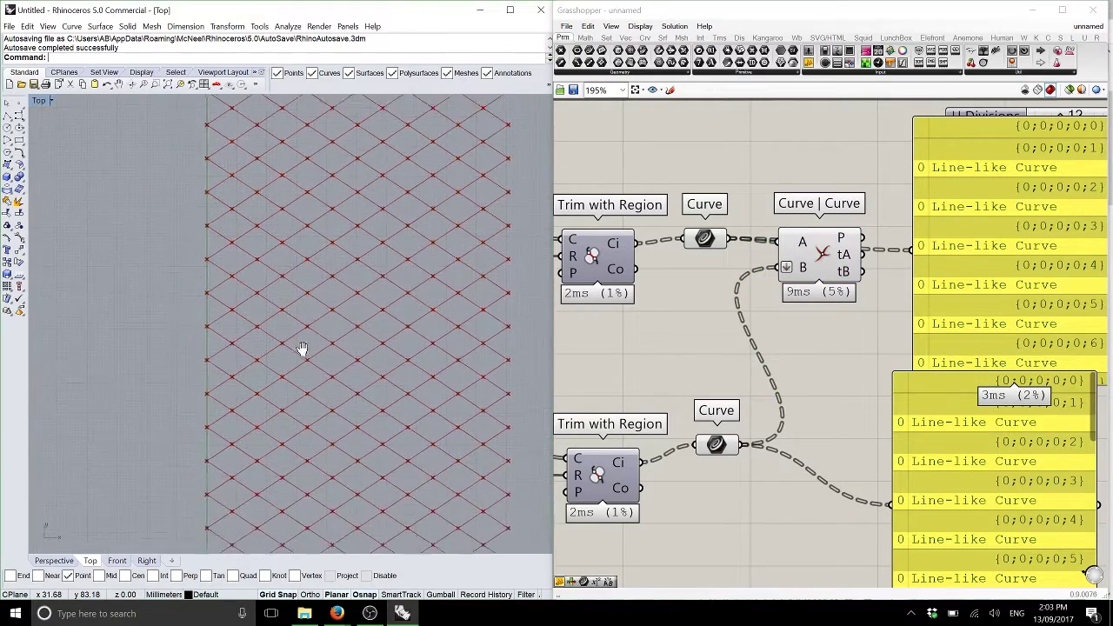
{"action": "scroll", "coordinate": [341, 320], "scroll_direction": "down", "scroll_amount": 4}
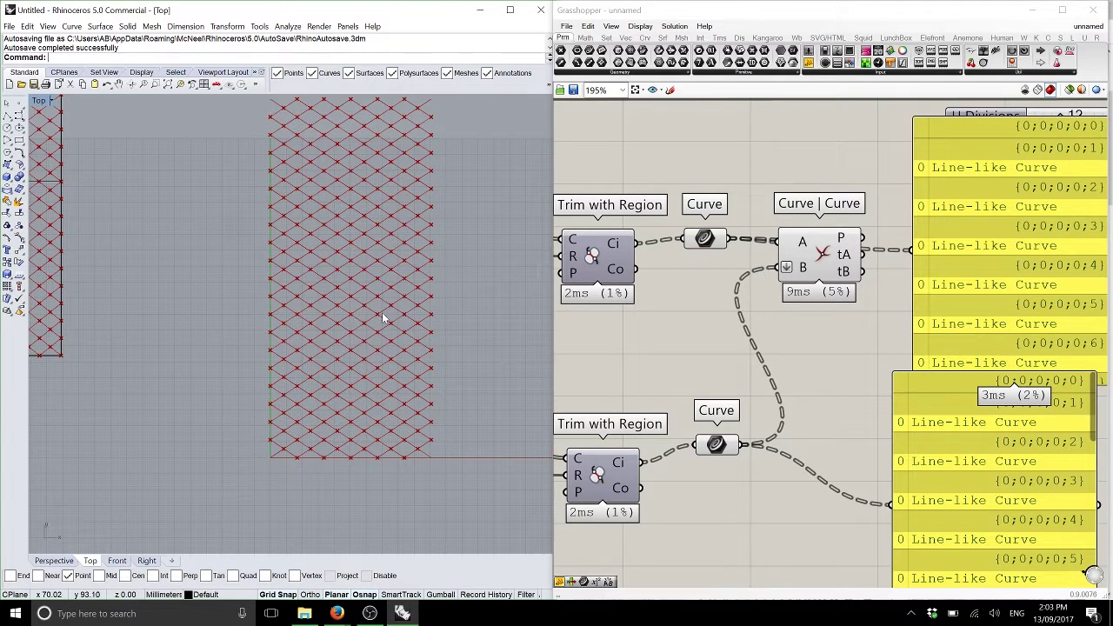
Delete the two Panels listing the branches of the Curve parameters
{"action": "right_click_drag", "start_coordinate": [1039, 327], "coordinate": [908, 320]}
{"action": "left_click", "coordinate": [908, 320]}
{"action": "key", "text": "Delete"}
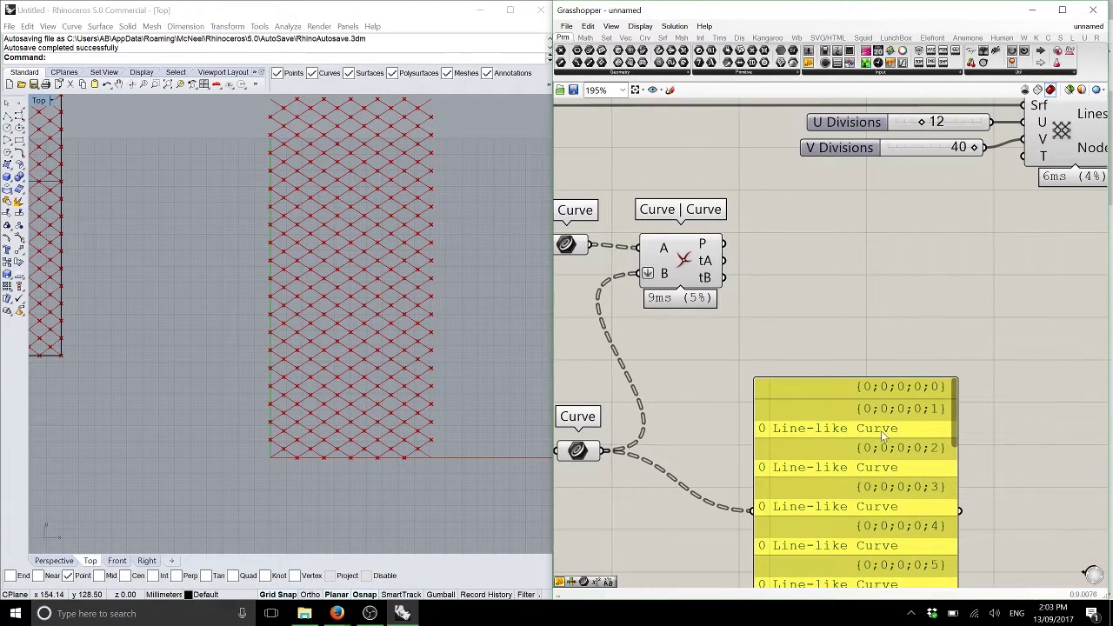
{"action": "left_click", "coordinate": [881, 430]}
{"action": "key", "text": "Delete"}
Connect a new Panel to the P output of Curve | Curve and enlarge it to list the point branches
{"action": "left_click_drag", "start_coordinate": [817, 63], "coordinate": [787, 323]}
{"action": "right_click_drag", "start_coordinate": [701, 334], "coordinate": [761, 319]}
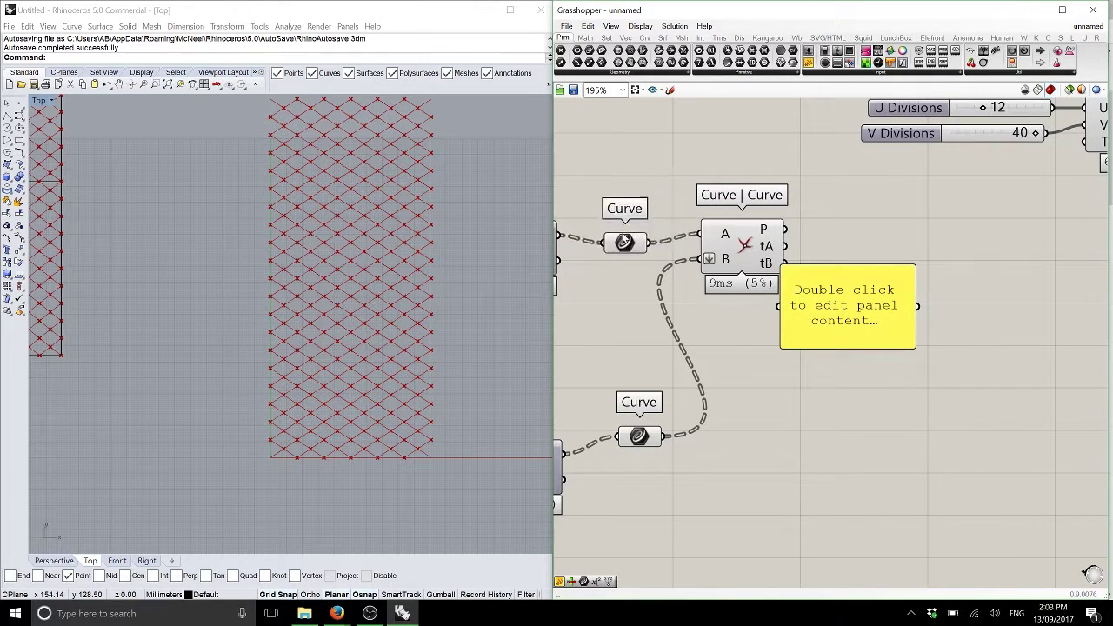
{"action": "left_click_drag", "start_coordinate": [858, 296], "coordinate": [914, 288]}
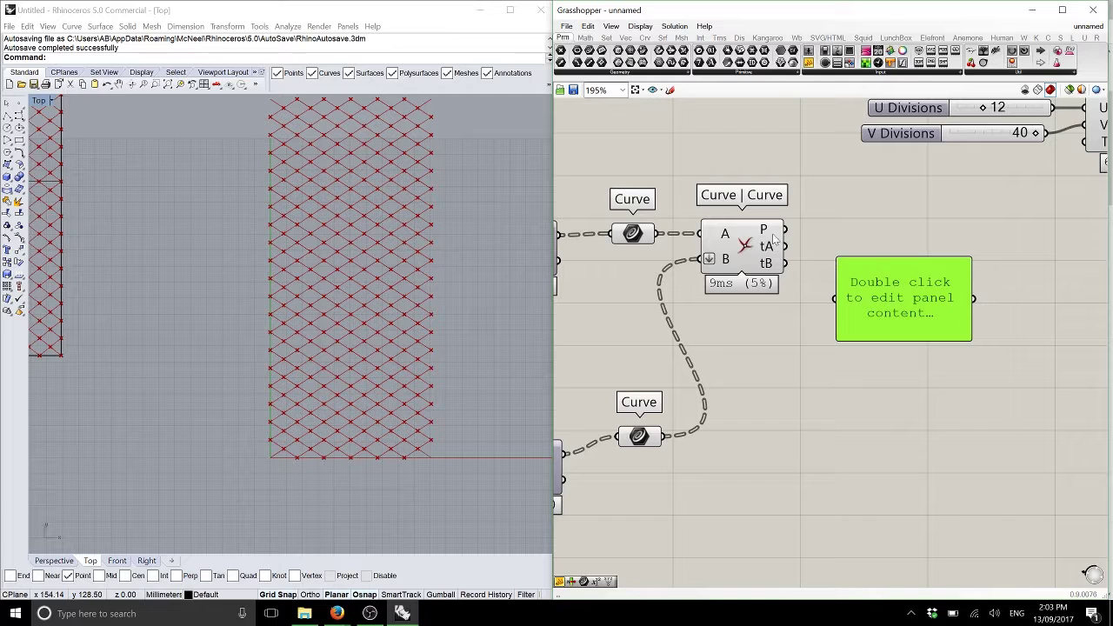
{"action": "left_click_drag", "start_coordinate": [791, 237], "coordinate": [836, 298]}
{"action": "right_click_drag", "start_coordinate": [975, 347], "coordinate": [889, 297]}
{"action": "left_click_drag", "start_coordinate": [885, 284], "coordinate": [1083, 588]}
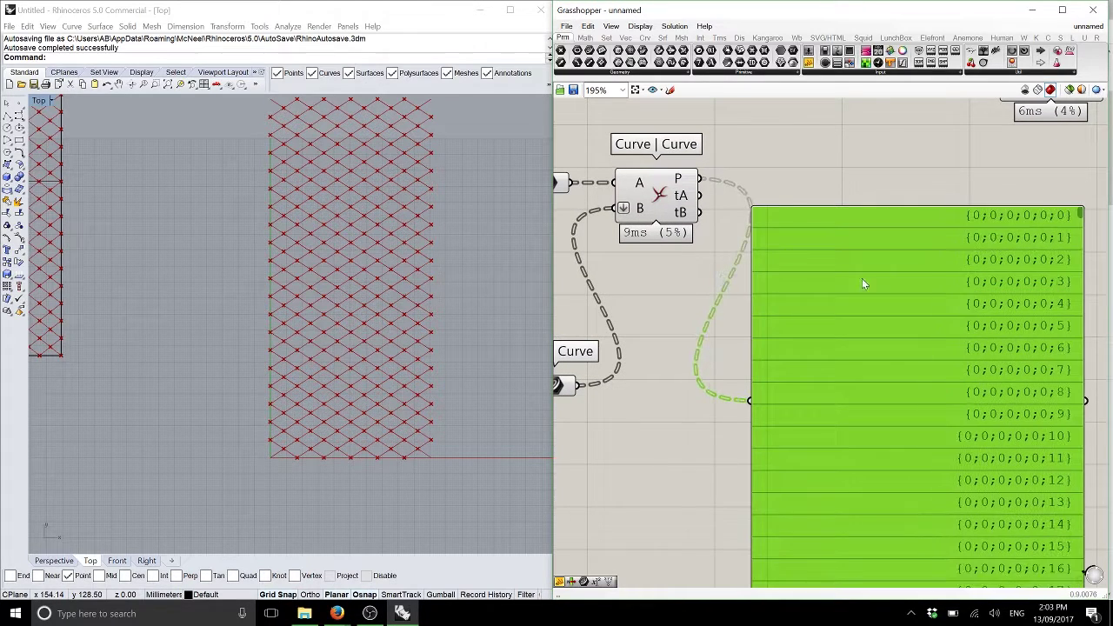
Simplify the P output of Curve | Curve and shift the Panel away to make room for another component
{"action": "right_click", "coordinate": [683, 176]}
{"action": "left_click", "coordinate": [721, 265]}
{"action": "left_click_drag", "start_coordinate": [840, 318], "coordinate": [918, 292]}
Insert a Trim Tree between the P output and the Panel, and compare the grouped points with the grid in Top view
{"action": "left_click", "coordinate": [611, 27]}
{"action": "left_click", "coordinate": [602, 21]}
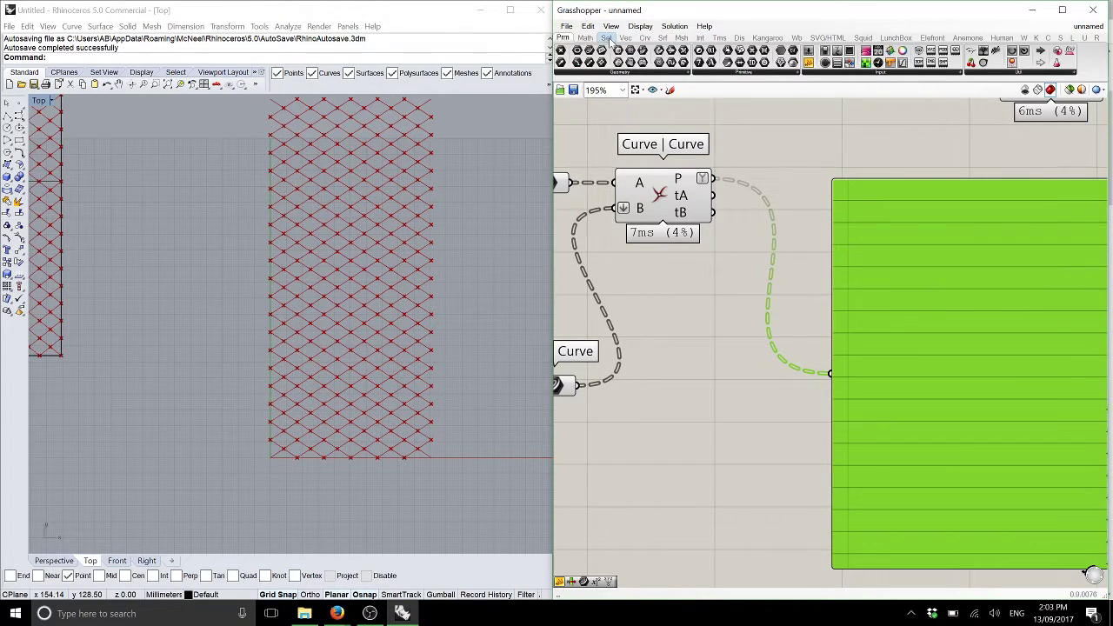
{"action": "left_click", "coordinate": [606, 39]}
{"action": "left_click_drag", "start_coordinate": [1081, 63], "coordinate": [848, 373]}
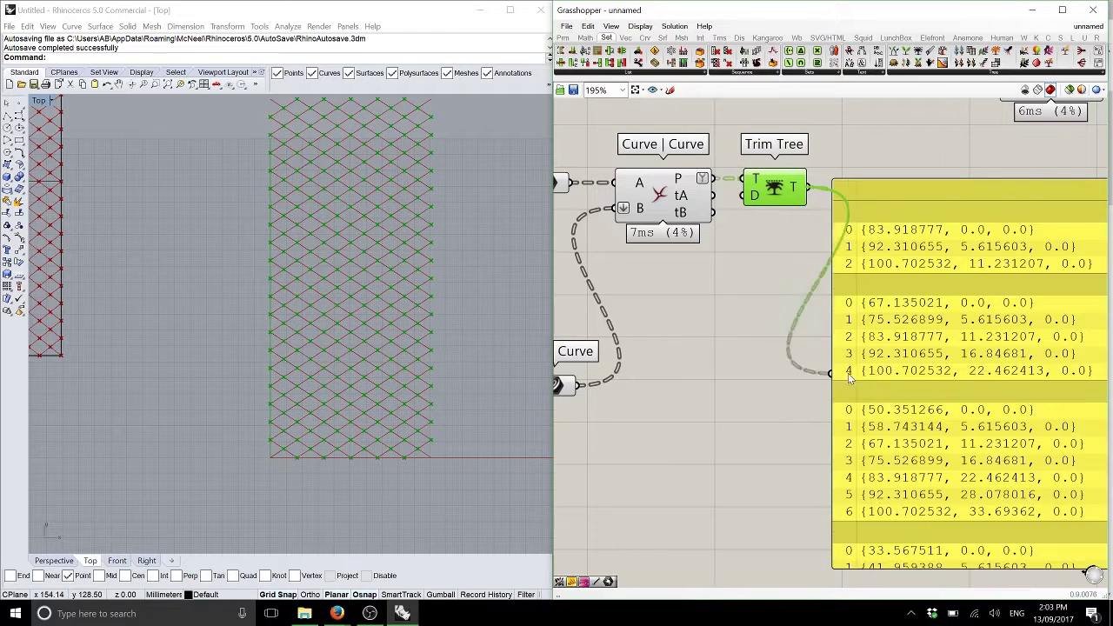
{"action": "right_click_drag", "start_coordinate": [848, 373], "coordinate": [687, 312]}
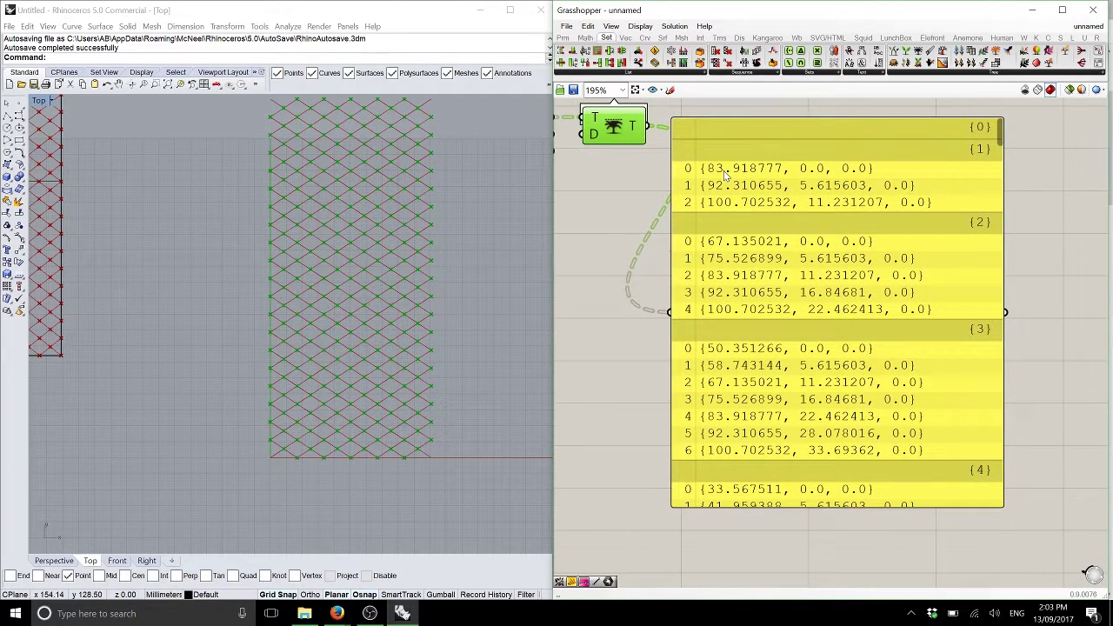
{"action": "scroll", "coordinate": [272, 317], "scroll_direction": "up", "scroll_amount": 3}
{"action": "scroll", "coordinate": [443, 193], "scroll_direction": "up", "scroll_amount": 5}
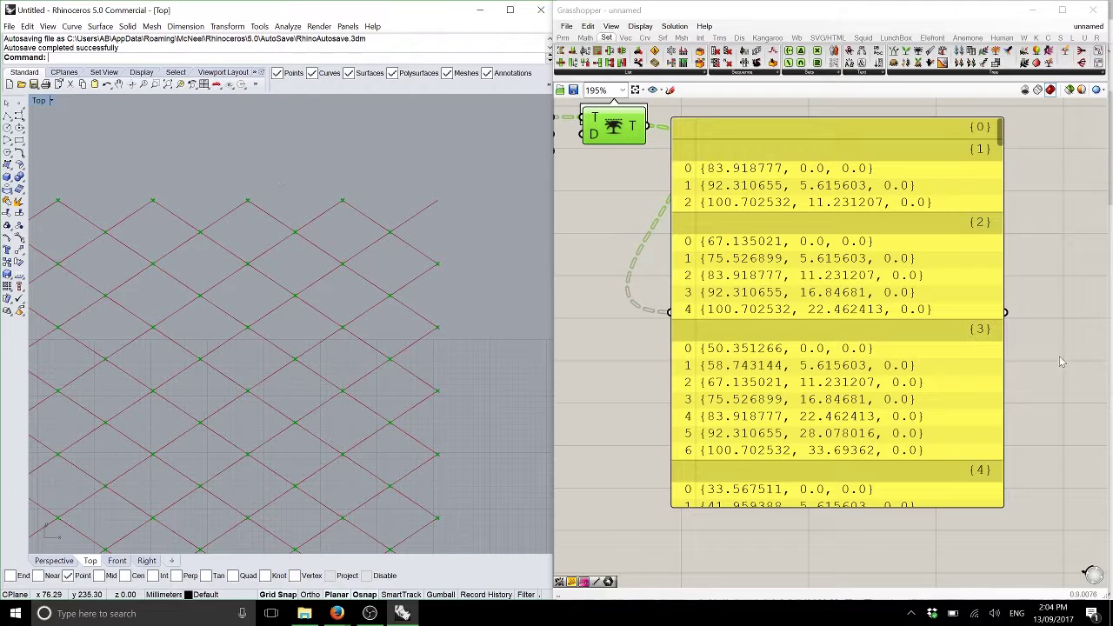
Delete the point Panel and move Diagrid Structure with its U and V Divisions sliders well below the intersection components
{"action": "scroll", "coordinate": [822, 201], "scroll_direction": "down", "scroll_amount": 4}
{"action": "left_click", "coordinate": [809, 299]}
{"action": "key", "text": "Delete"}
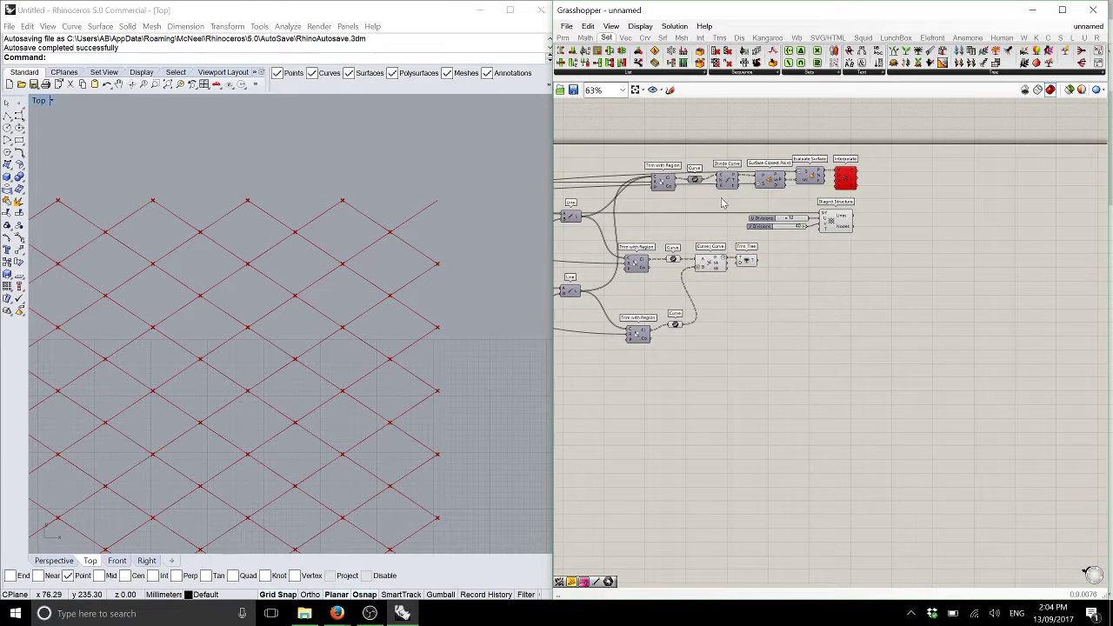
{"action": "left_click_drag", "start_coordinate": [1000, 261], "coordinate": [741, 209]}
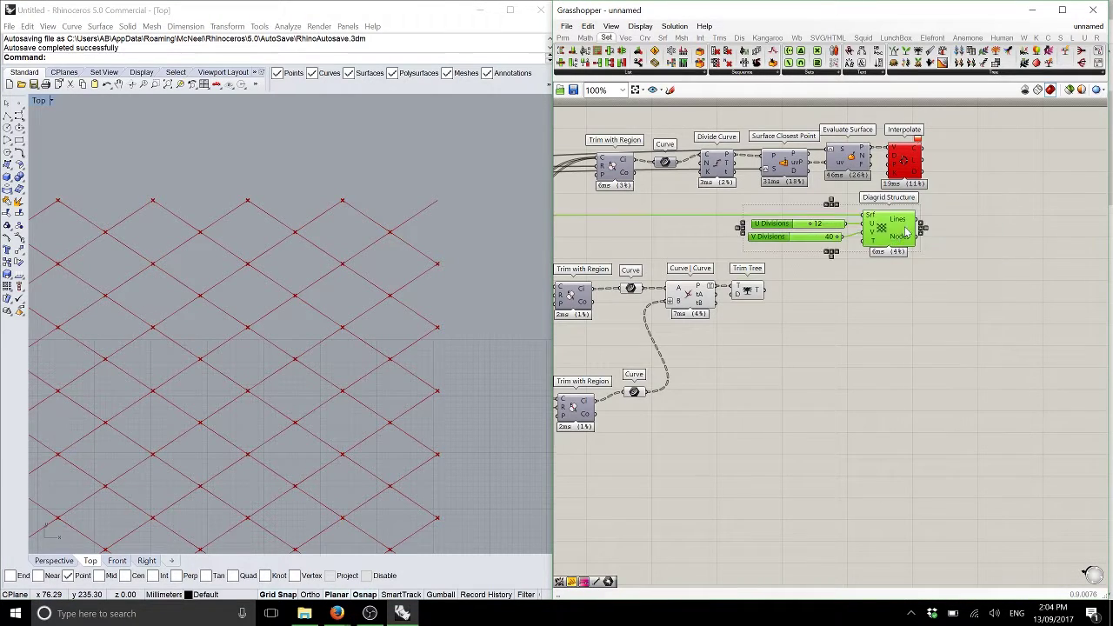
{"action": "left_click_drag", "start_coordinate": [895, 248], "coordinate": [861, 559]}
Copy Surface Closest Point, Evaluate Surface and Interpolate beside Trim Tree, and feed its T output into the copied Surface Closest Point's P input
{"action": "scroll", "coordinate": [870, 218], "scroll_direction": "up", "scroll_amount": 3}
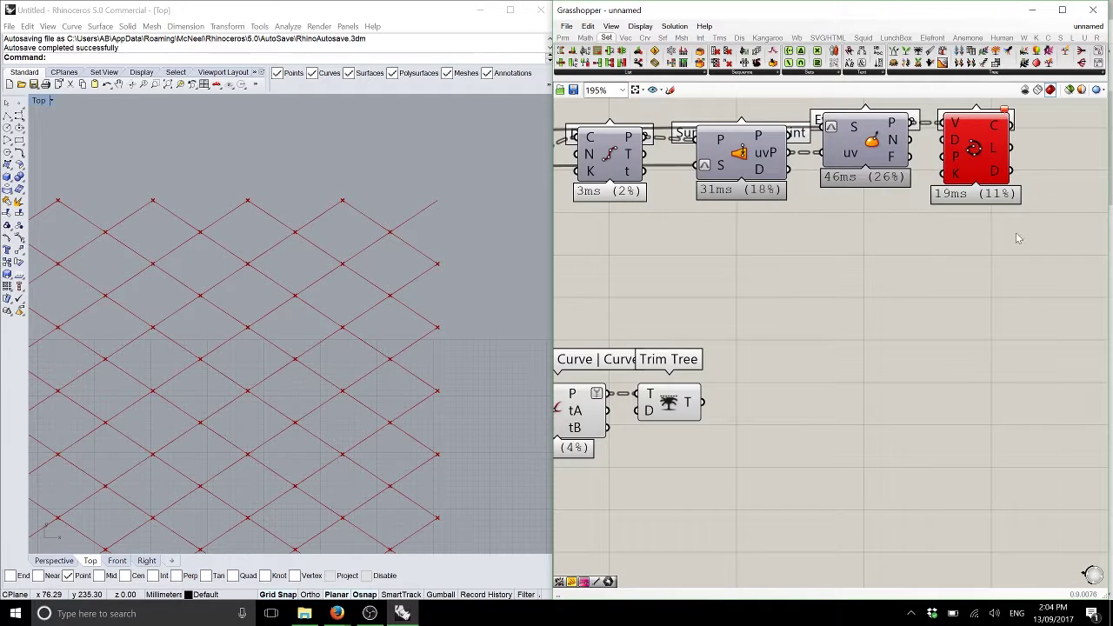
{"action": "left_click_drag", "start_coordinate": [731, 99], "coordinate": [1005, 248]}
{"action": "left_click_drag", "start_coordinate": [745, 178], "coordinate": [787, 380], "text": "alt"}
{"action": "left_click_drag", "start_coordinate": [715, 372], "coordinate": [752, 366]}
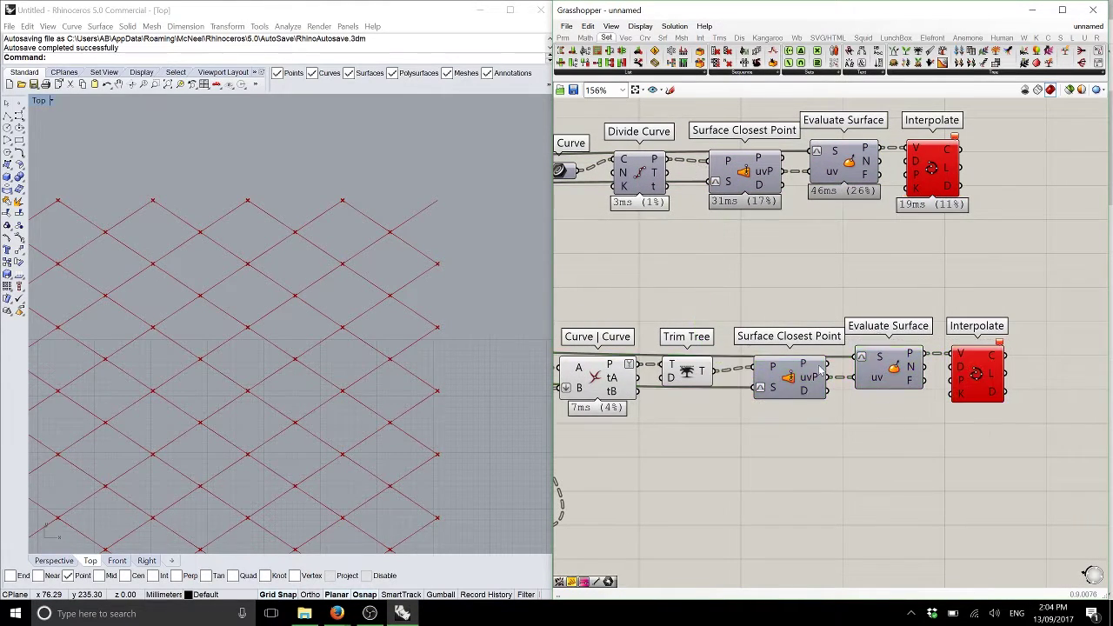
Delete the copied Interpolate component after the new Evaluate Surface
{"action": "right_click_drag", "start_coordinate": [932, 387], "coordinate": [881, 345]}
{"action": "mouse_move", "coordinate": [925, 335]}
{"action": "left_mouse_down"}
{"action": "mouse_move", "coordinate": [944, 304]}
{"action": "mouse_move", "coordinate": [939, 337]}
{"action": "left_mouse_up"}
{"action": "key", "text": "Delete"}
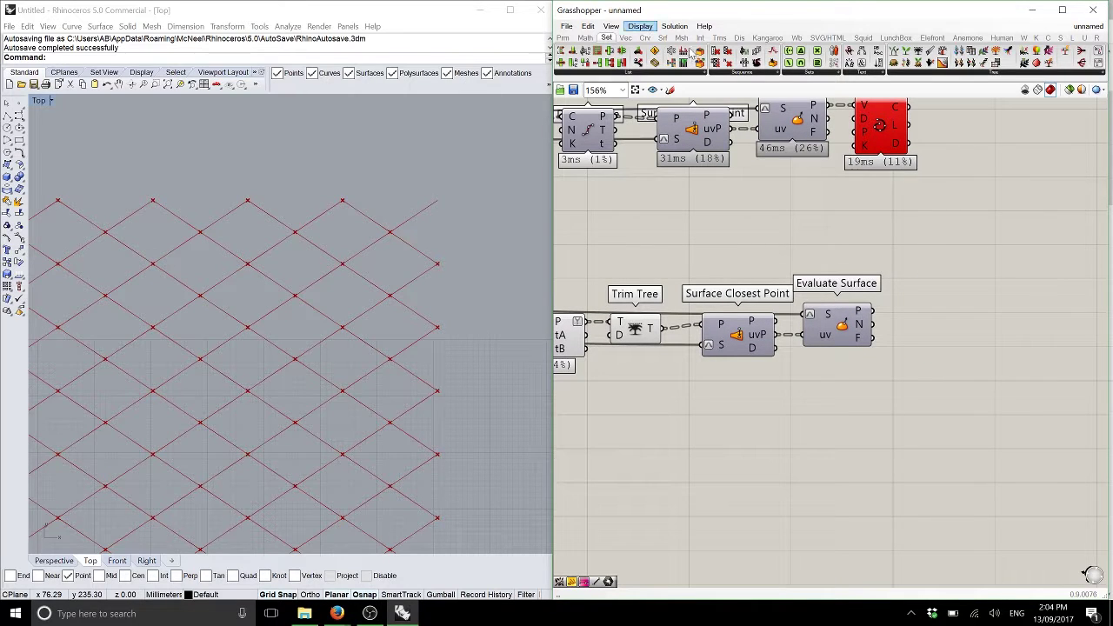
Add a PolyLine component and connect its vertices input to the point output of the lower Evaluate Surface
{"action": "left_click", "coordinate": [645, 40]}
{"action": "left_click_drag", "start_coordinate": [940, 63], "coordinate": [924, 320]}
{"action": "middle_click", "coordinate": [927, 340]}
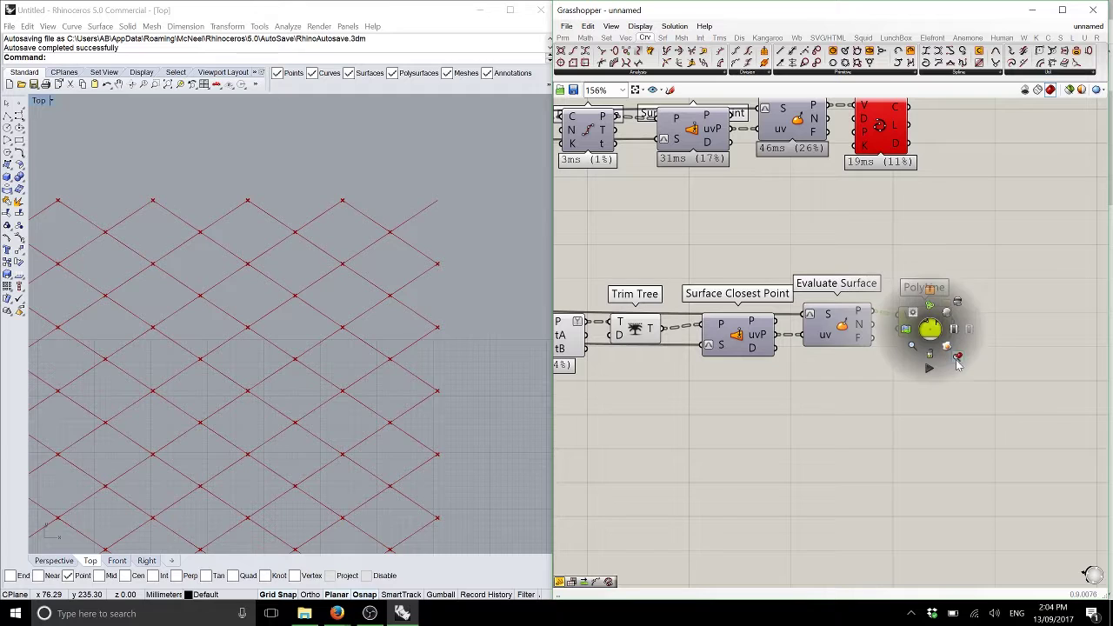
{"action": "left_click", "coordinate": [955, 363]}
Maximize the Perspective viewport and show only the lower Evaluate Surface component's preview
{"action": "double_click", "coordinate": [46, 100]}
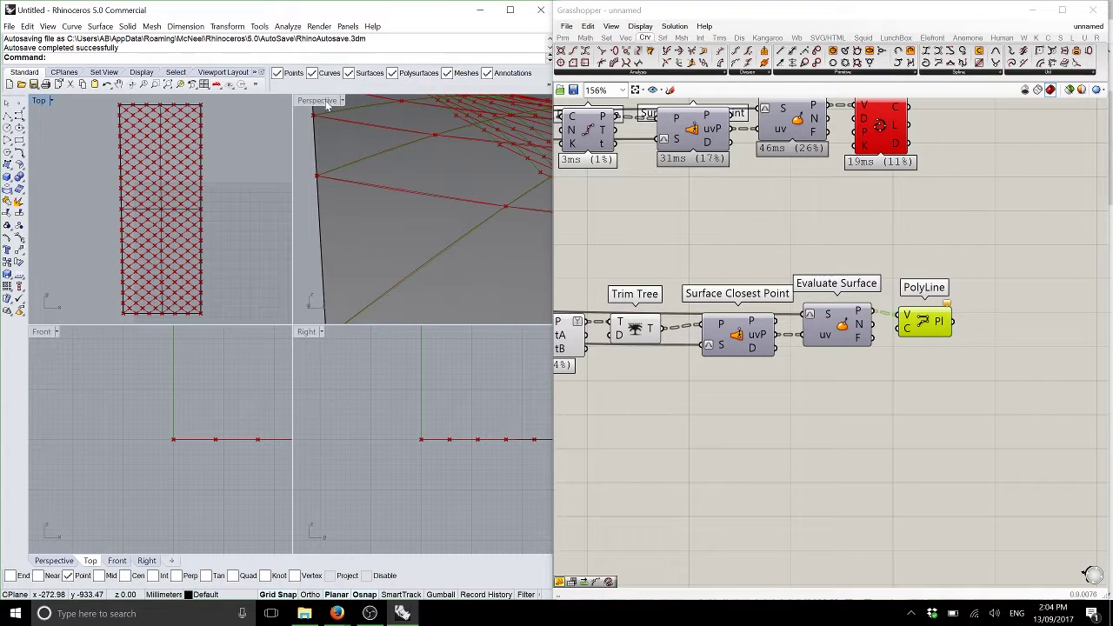
{"action": "double_click", "coordinate": [316, 101]}
{"action": "key", "text": "ctrl+a"}
{"action": "middle_click", "coordinate": [663, 236]}
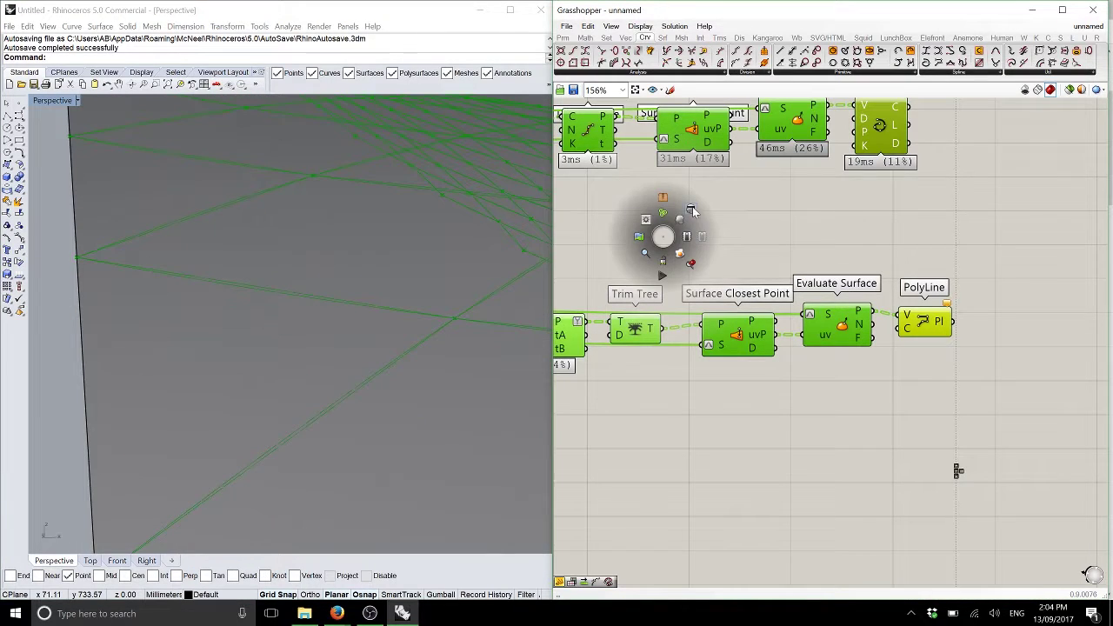
{"action": "left_click", "coordinate": [956, 467]}
{"action": "middle_click", "coordinate": [859, 323]}
{"action": "left_click", "coordinate": [878, 293]}
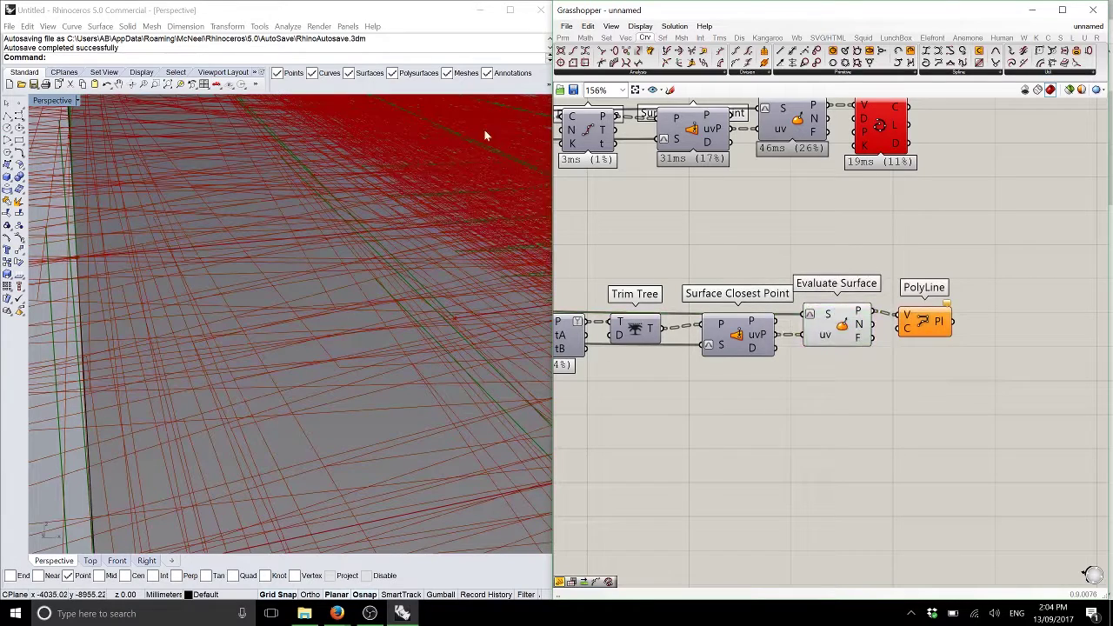
Add a Point parameter fed by Evaluate Surface's point output and turn off the preview of Evaluate Surface
{"action": "left_click", "coordinate": [563, 38]}
{"action": "left_click_drag", "start_coordinate": [563, 56], "coordinate": [928, 289]}
{"action": "left_click_drag", "start_coordinate": [859, 311], "coordinate": [906, 288]}
{"action": "left_click", "coordinate": [835, 326]}
{"action": "middle_click", "coordinate": [835, 326]}
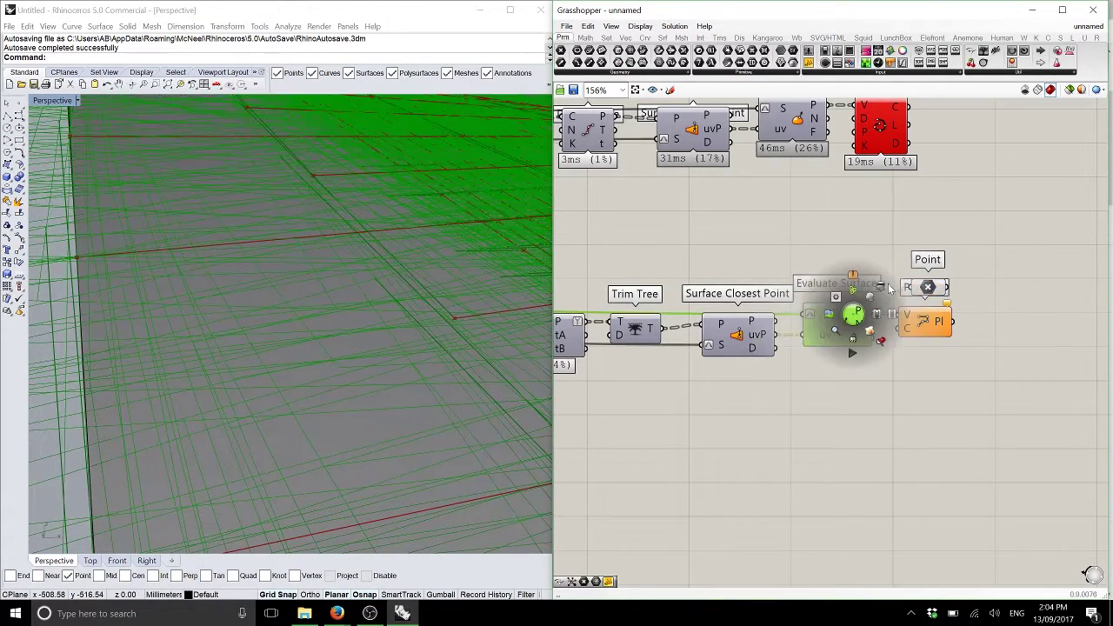
{"action": "left_click", "coordinate": [889, 290]}
{"action": "right_click_drag", "start_coordinate": [501, 276], "coordinate": [298, 305]}
{"action": "scroll", "coordinate": [298, 222], "scroll_direction": "up", "scroll_amount": 5}
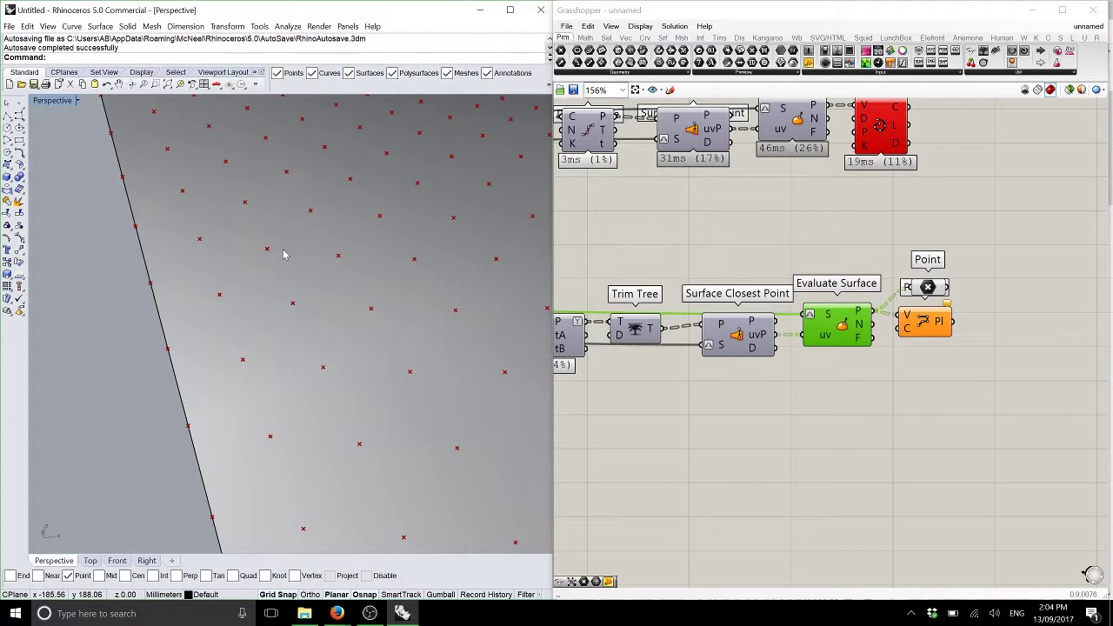
Turn on the preview of the PolyLine component to display its lines on the surface
{"action": "right_click_drag", "start_coordinate": [935, 323], "coordinate": [828, 287]}
{"action": "left_click", "coordinate": [833, 287]}
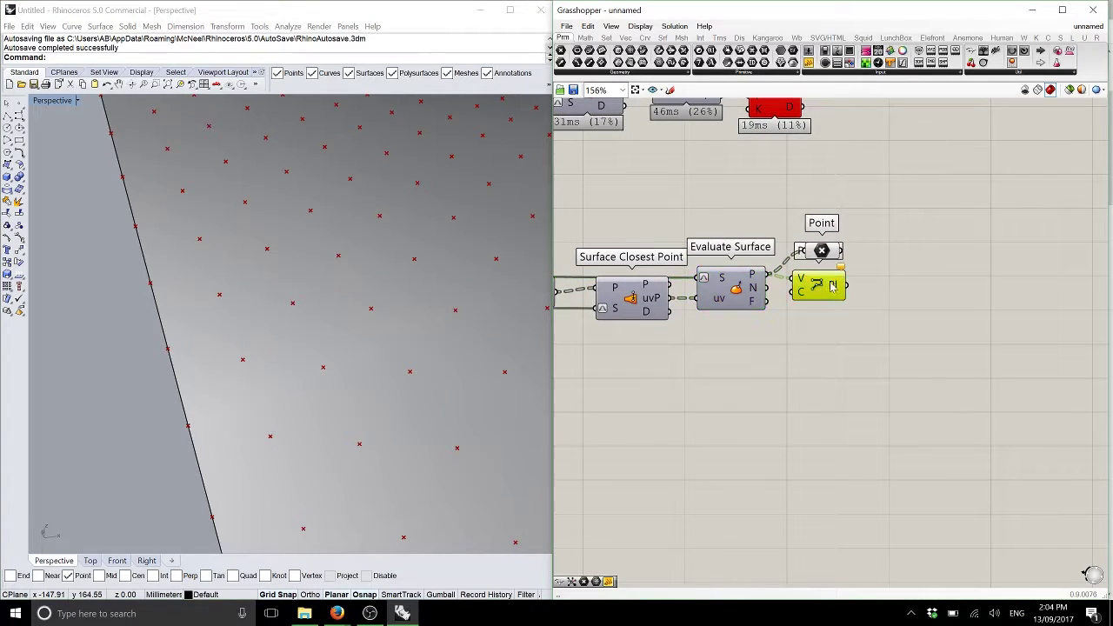
{"action": "middle_click", "coordinate": [832, 287]}
{"action": "left_click", "coordinate": [856, 266]}
{"action": "right_click_drag", "start_coordinate": [487, 300], "coordinate": [395, 332]}
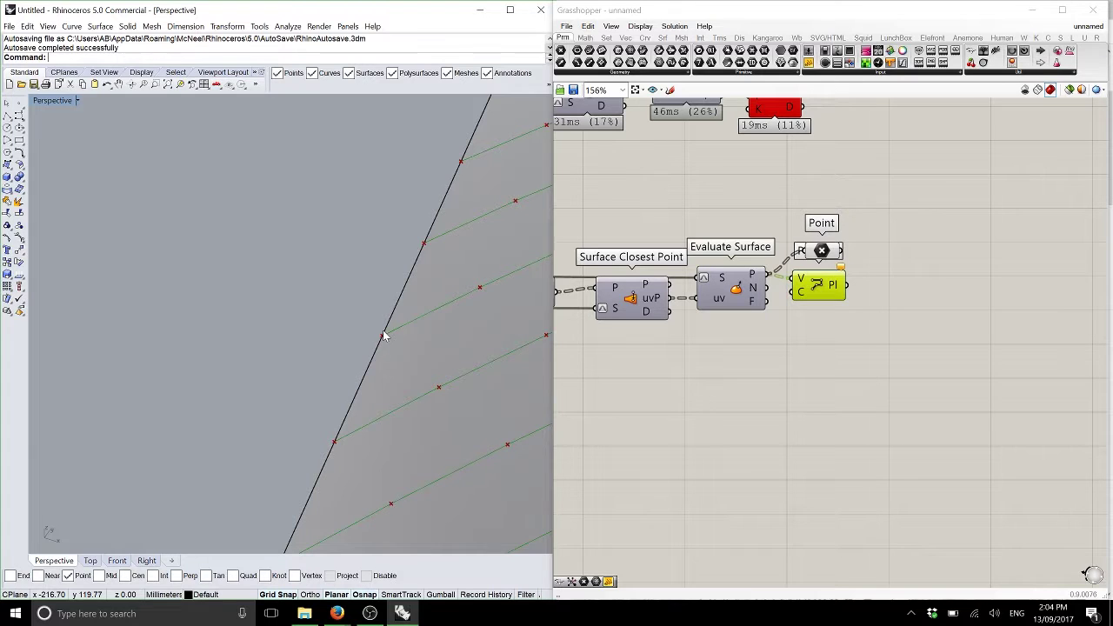
Duplicate the component chain from Curve | Curve through PolyLine and place the copy just below the original
{"action": "scroll", "coordinate": [783, 331], "scroll_direction": "down", "scroll_amount": 2}
{"action": "right_click_drag", "start_coordinate": [783, 330], "coordinate": [931, 320]}
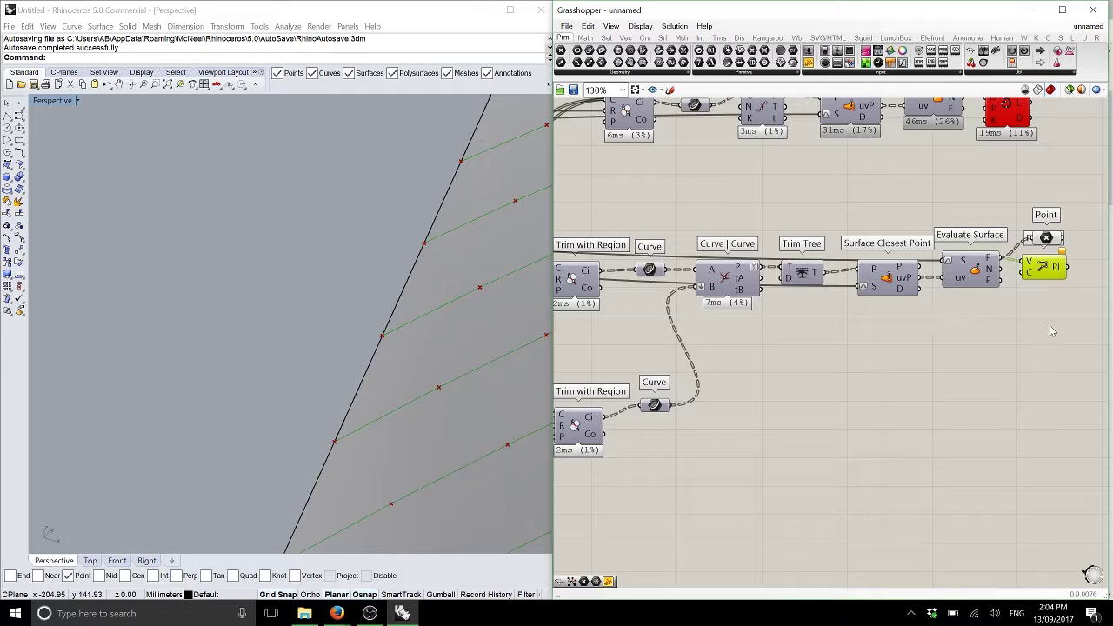
{"action": "left_click_drag", "start_coordinate": [1049, 326], "coordinate": [733, 203]}
{"action": "left_click_drag", "start_coordinate": [729, 280], "coordinate": [744, 352], "text": "alt"}
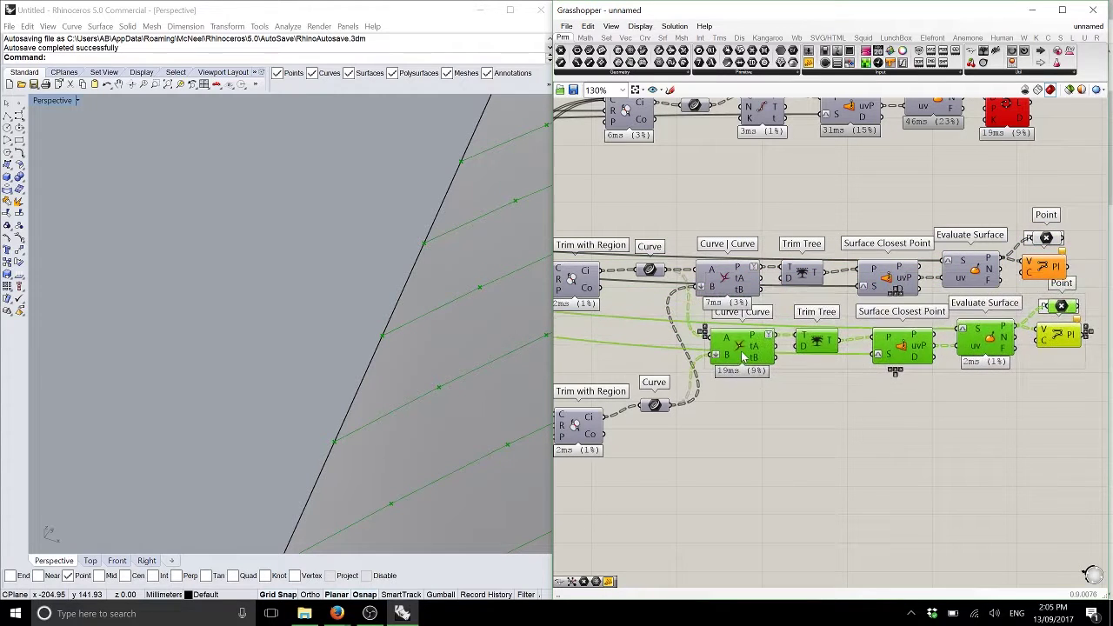
Remove Flatten from input B of the copied Curve | Curve component and apply Flatten to its input A
{"action": "right_click", "coordinate": [711, 353]}
{"action": "left_click", "coordinate": [686, 359]}
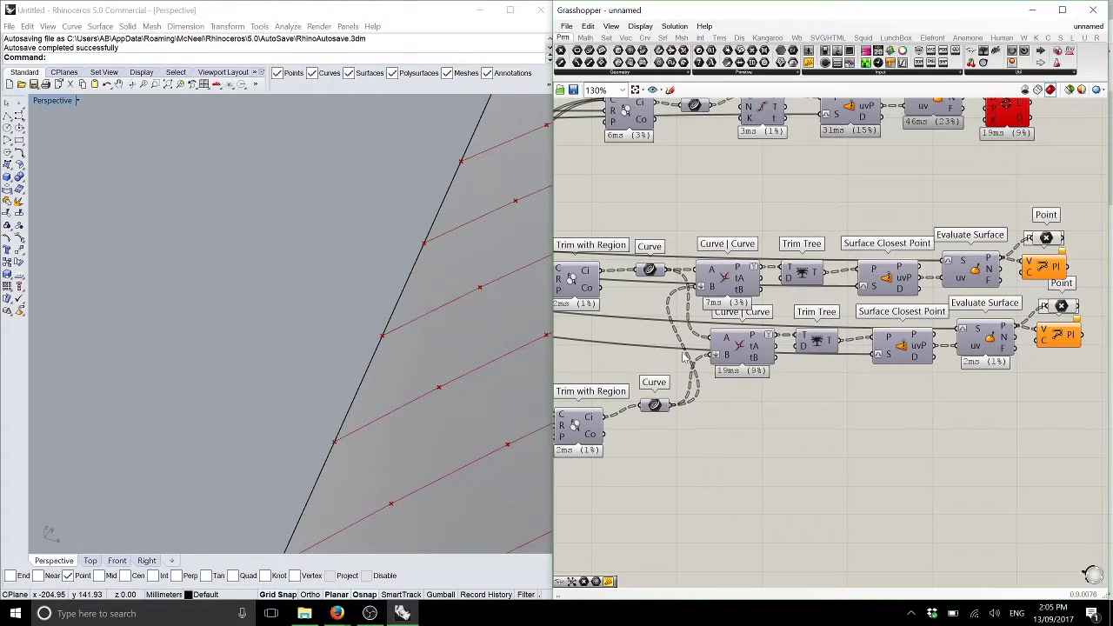
{"action": "right_click", "coordinate": [715, 355]}
{"action": "left_click", "coordinate": [756, 450]}
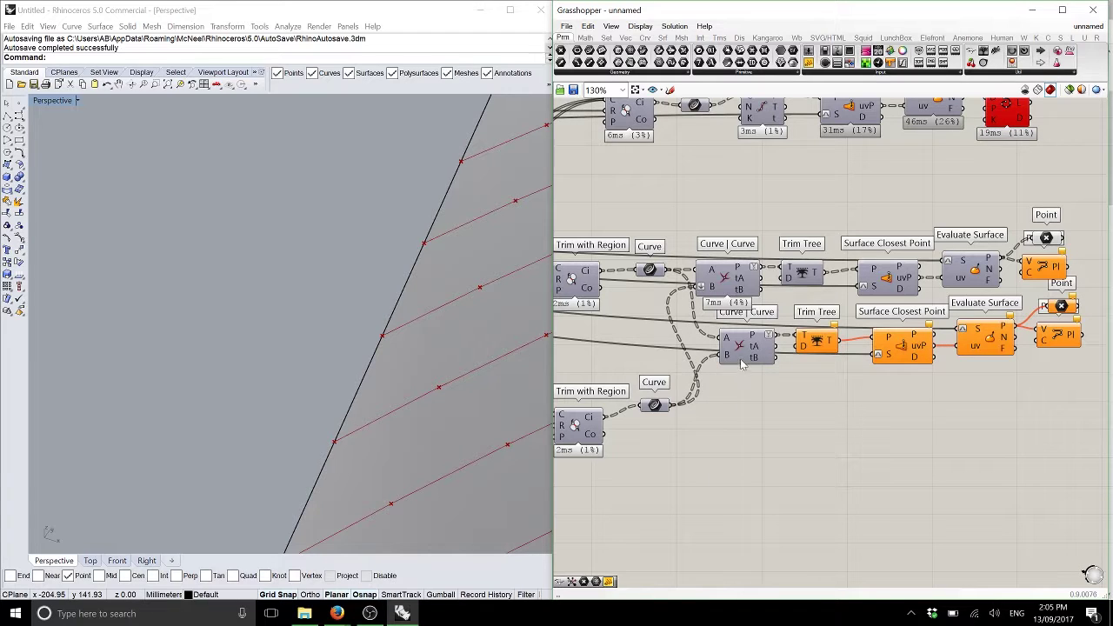
{"action": "right_click", "coordinate": [726, 338]}
{"action": "left_click", "coordinate": [759, 431]}
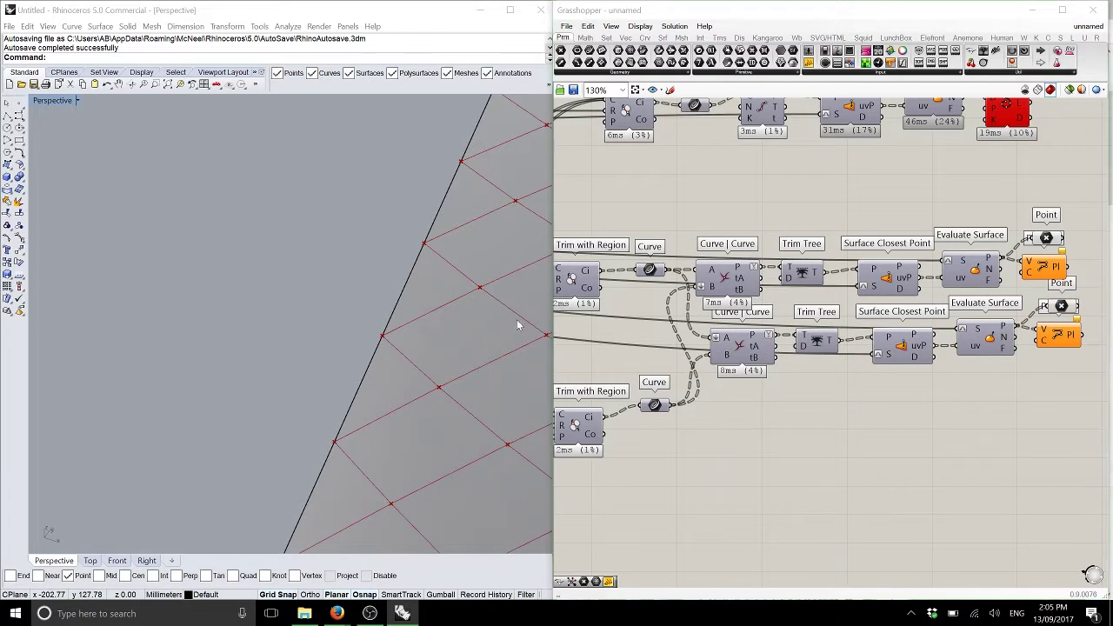
Examine the diagrid on the curved surface and the two Curve | Curve components that generate it
{"action": "right_click_drag", "start_coordinate": [517, 325], "coordinate": [179, 323]}
{"action": "scroll", "coordinate": [323, 318], "scroll_direction": "down", "scroll_amount": 3}
{"action": "mouse_move", "coordinate": [323, 318]}
{"action": "right_mouse_down"}
{"action": "mouse_move", "coordinate": [323, 447]}
{"action": "mouse_move", "coordinate": [375, 417]}
{"action": "mouse_move", "coordinate": [372, 392]}
{"action": "mouse_move", "coordinate": [399, 358]}
{"action": "right_mouse_up"}
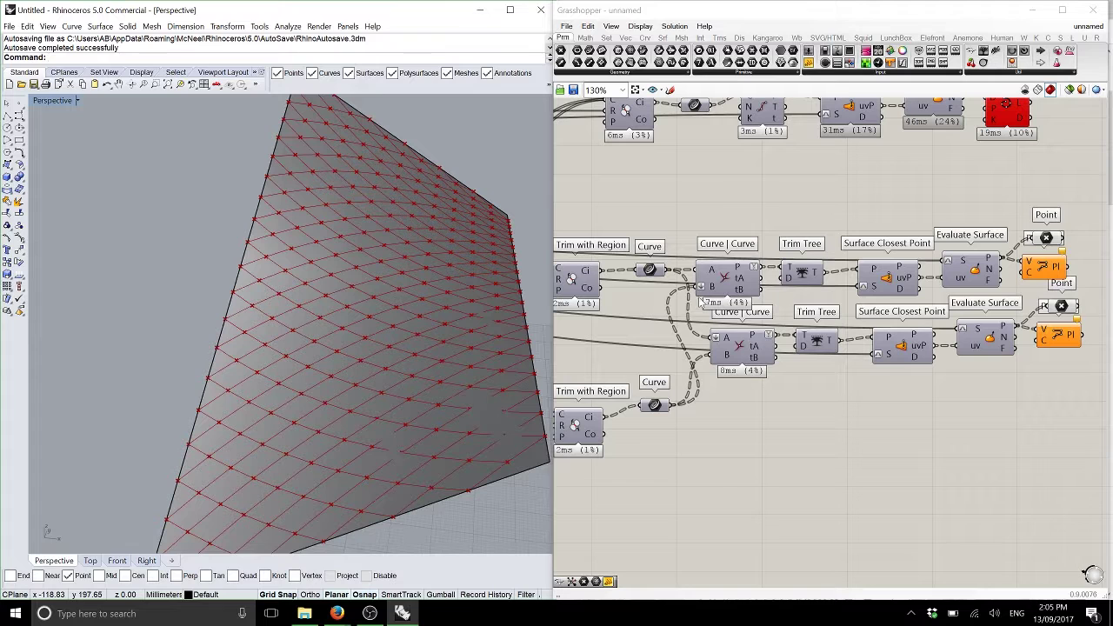
{"action": "left_click_drag", "start_coordinate": [668, 454], "coordinate": [792, 236]}
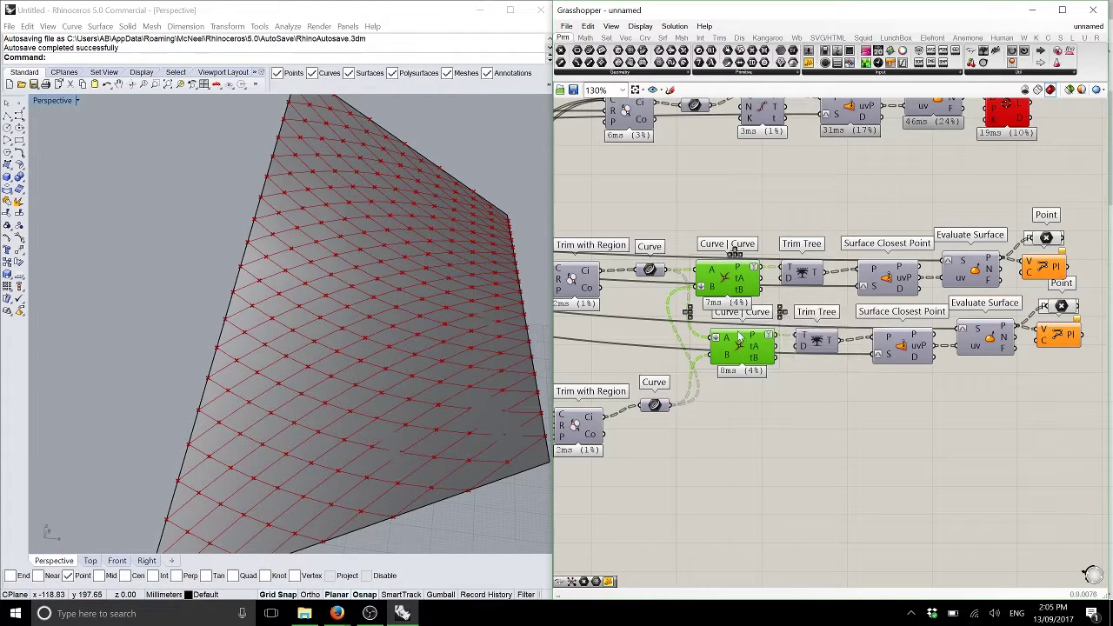
{"action": "scroll", "coordinate": [728, 300], "scroll_direction": "up", "scroll_amount": 3}
{"action": "scroll", "coordinate": [200, 243], "scroll_direction": "up", "scroll_amount": 3}
{"action": "scroll", "coordinate": [79, 191], "scroll_direction": "down", "scroll_amount": 3}
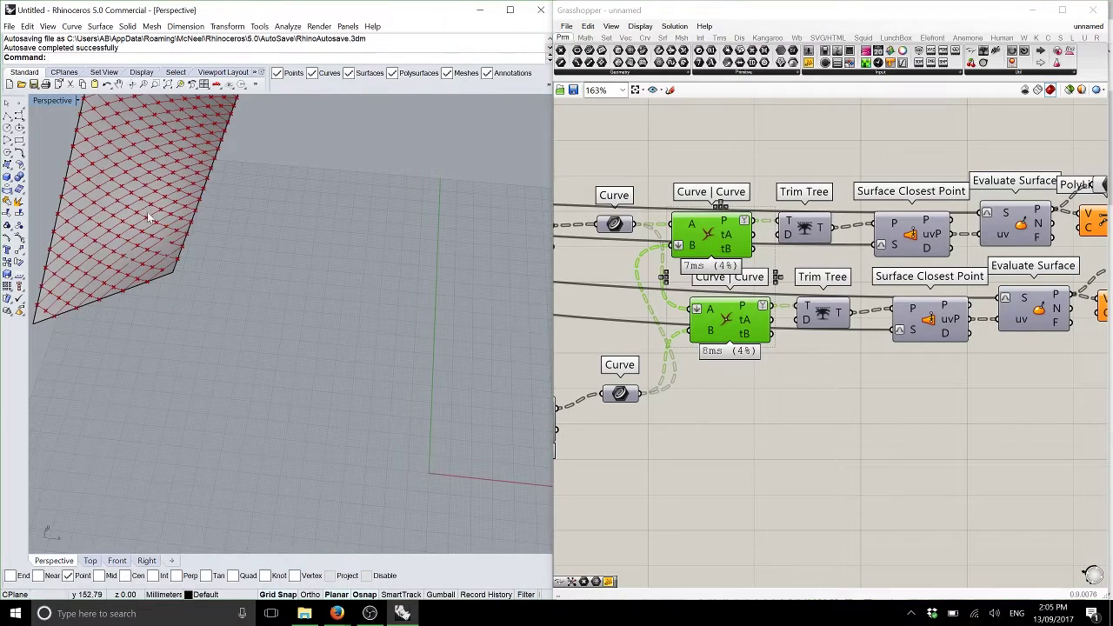
In the Top viewport, draw a single-segment diagonal polyline sloping down to about X 2, Y 117
{"action": "left_click", "coordinate": [89, 560]}
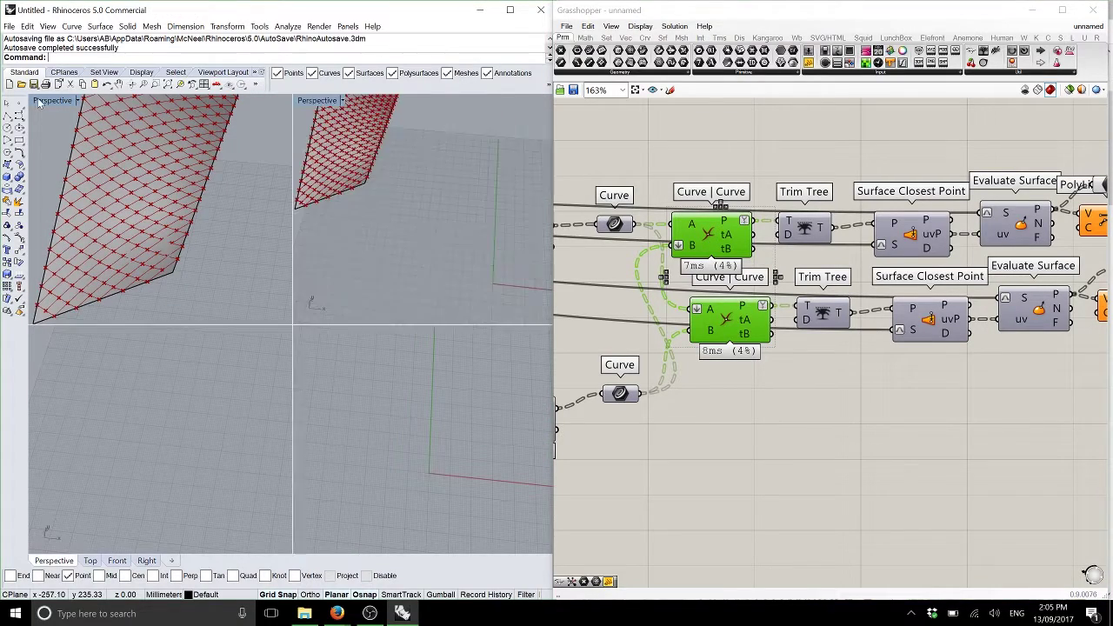
{"action": "right_click_drag", "start_coordinate": [369, 345], "coordinate": [198, 228]}
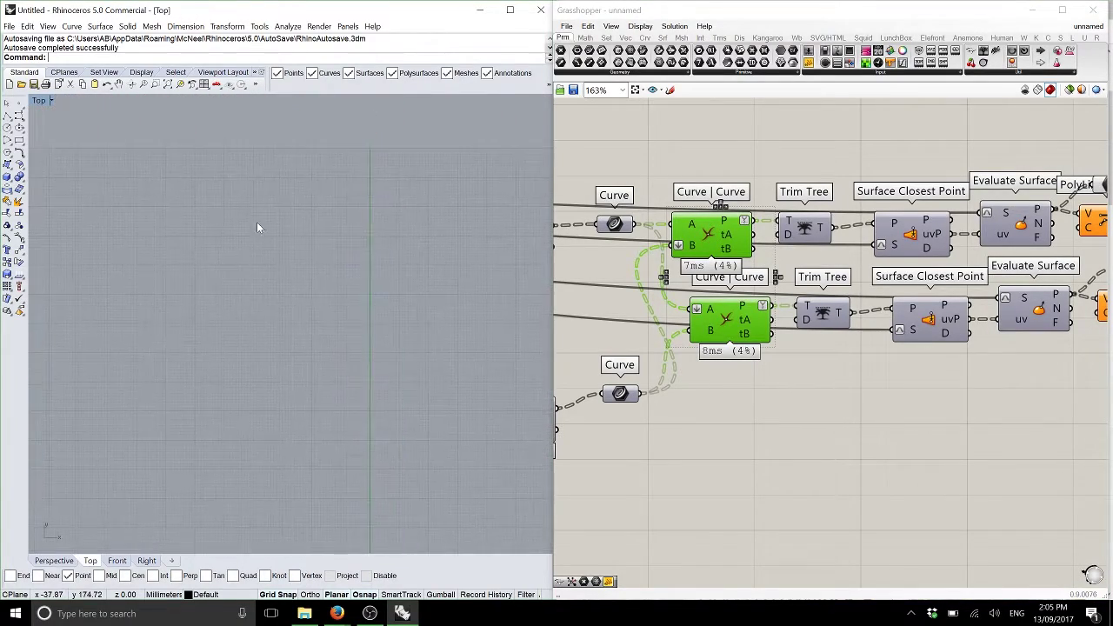
{"action": "left_click", "coordinate": [8, 115]}
{"action": "left_click", "coordinate": [242, 284]}
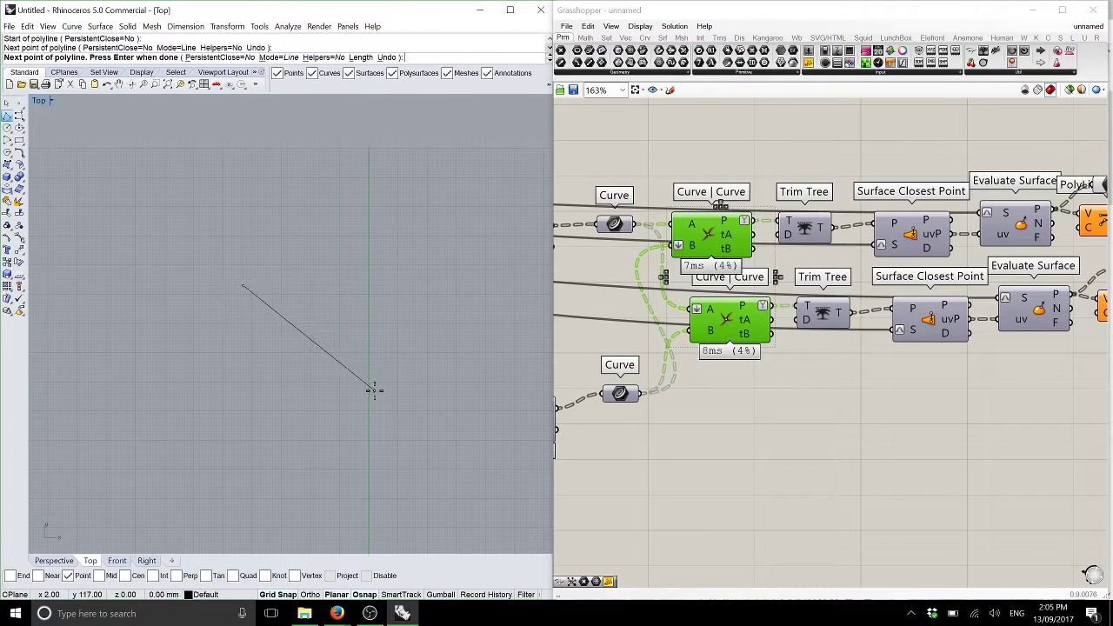
{"action": "left_click", "coordinate": [373, 388]}
{"action": "left_click_drag", "start_coordinate": [658, 341], "coordinate": [578, 162]}
{"action": "right_click", "coordinate": [577, 162]}
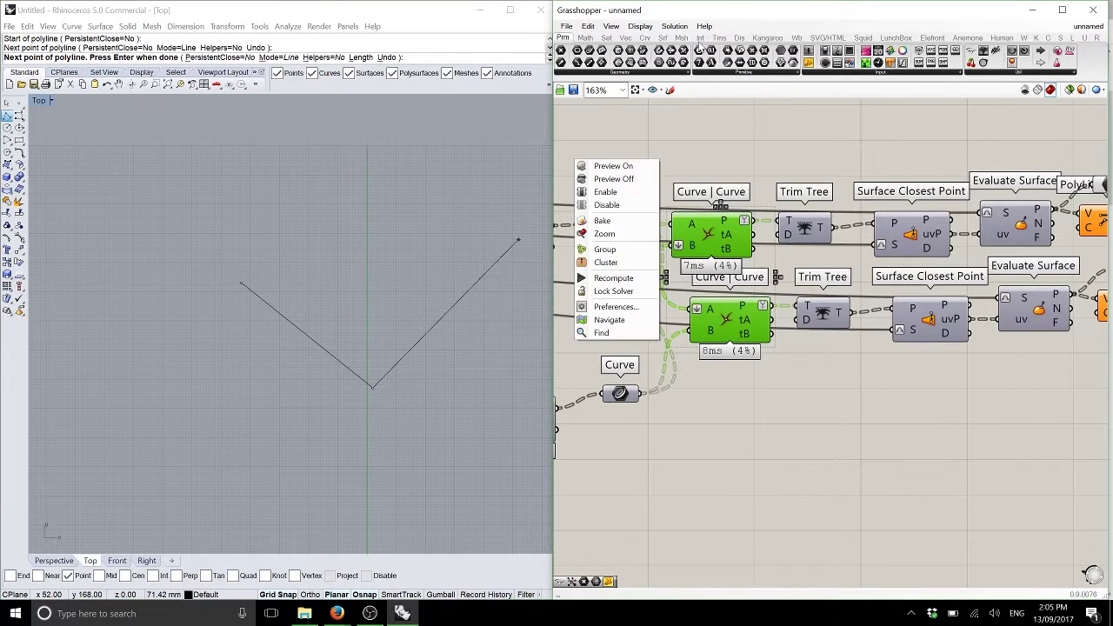
{"action": "left_click", "coordinate": [700, 38]}
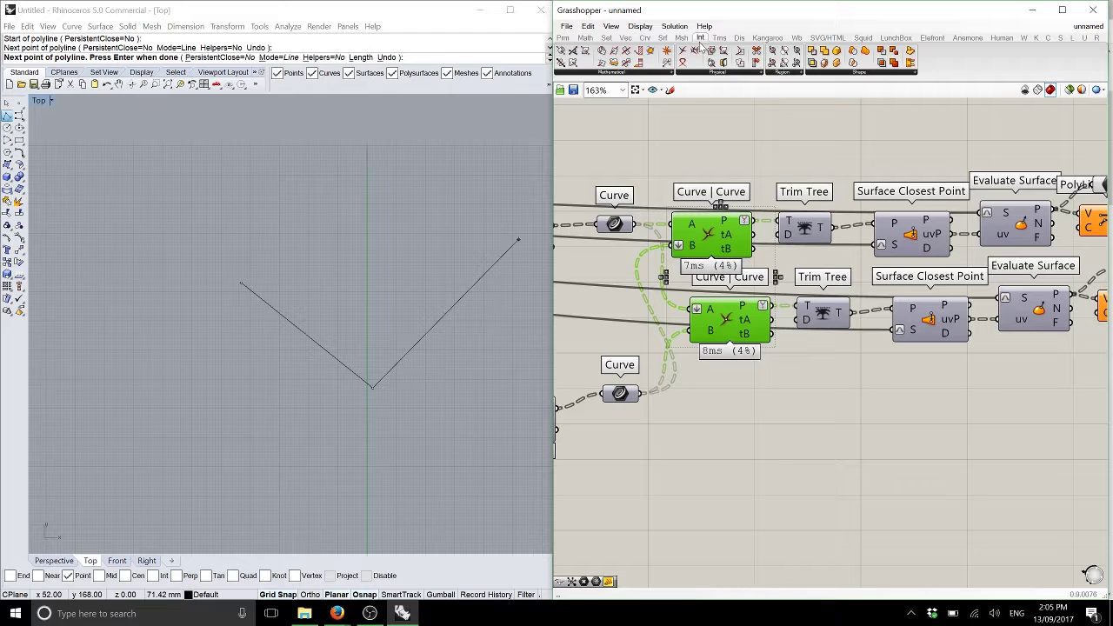
{"action": "left_click", "coordinate": [700, 73]}
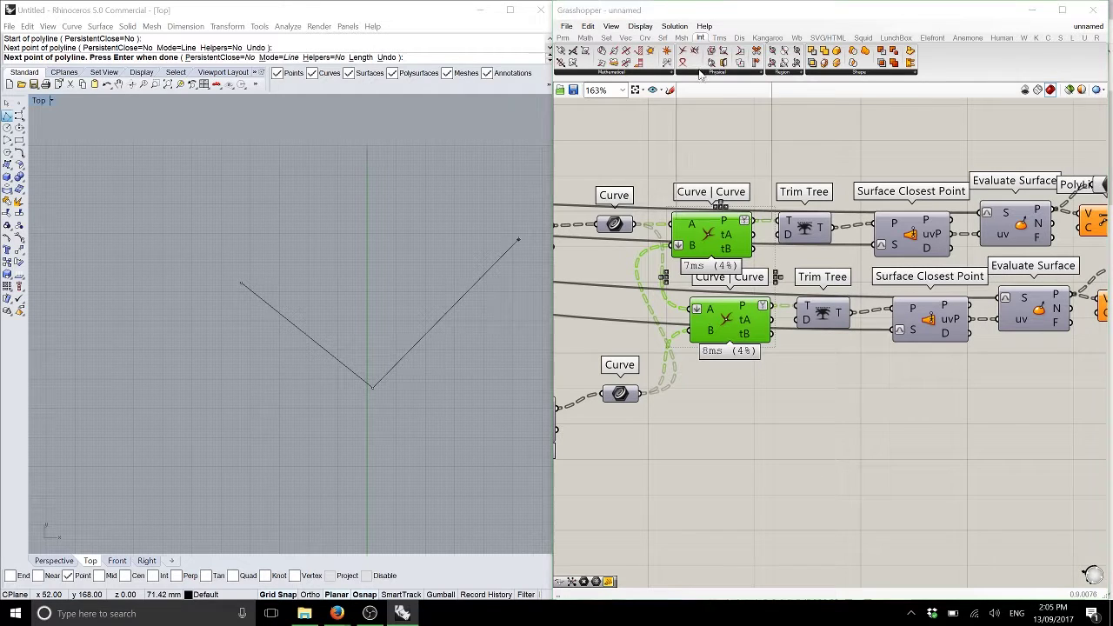
{"action": "right_click", "coordinate": [391, 333]}
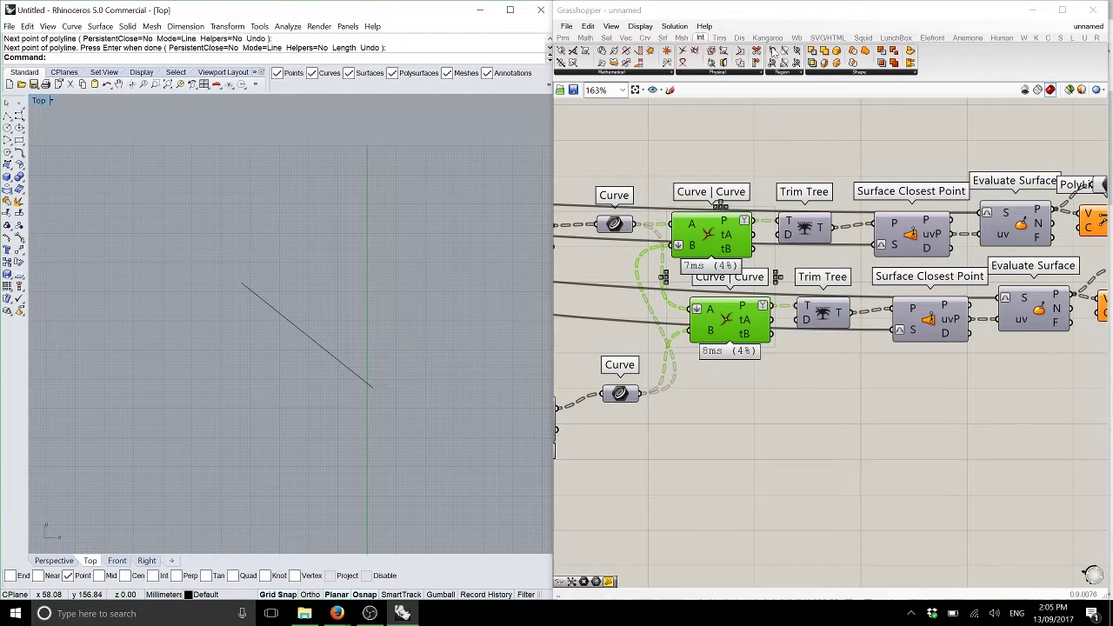
Review the available Physical and Mathematical intersection components
{"action": "left_click", "coordinate": [719, 74]}
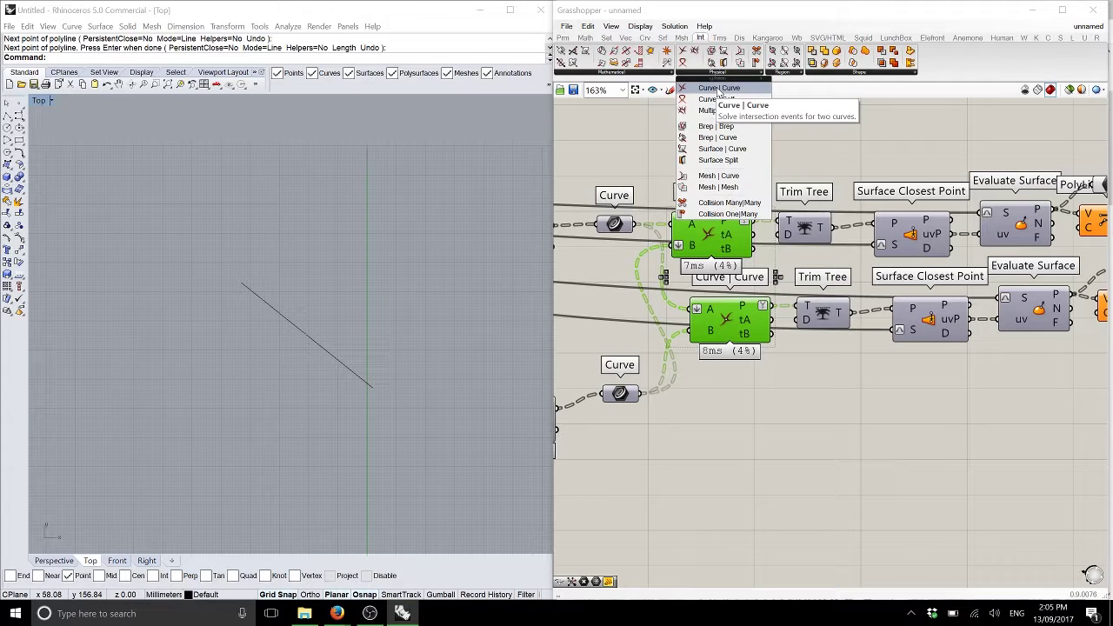
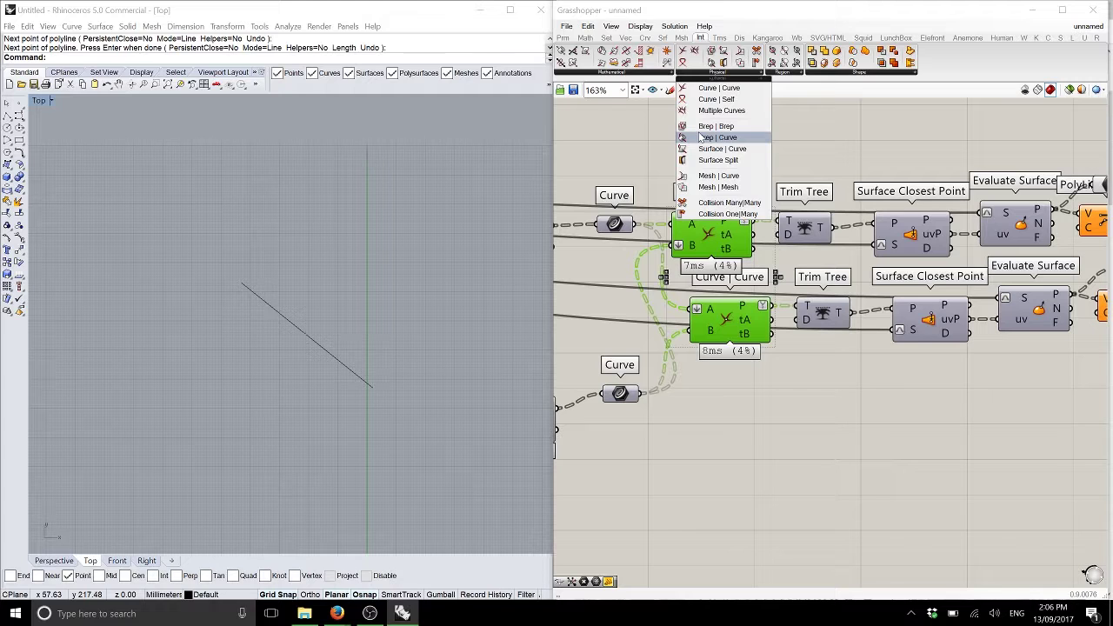
{"action": "left_click", "coordinate": [561, 75]}
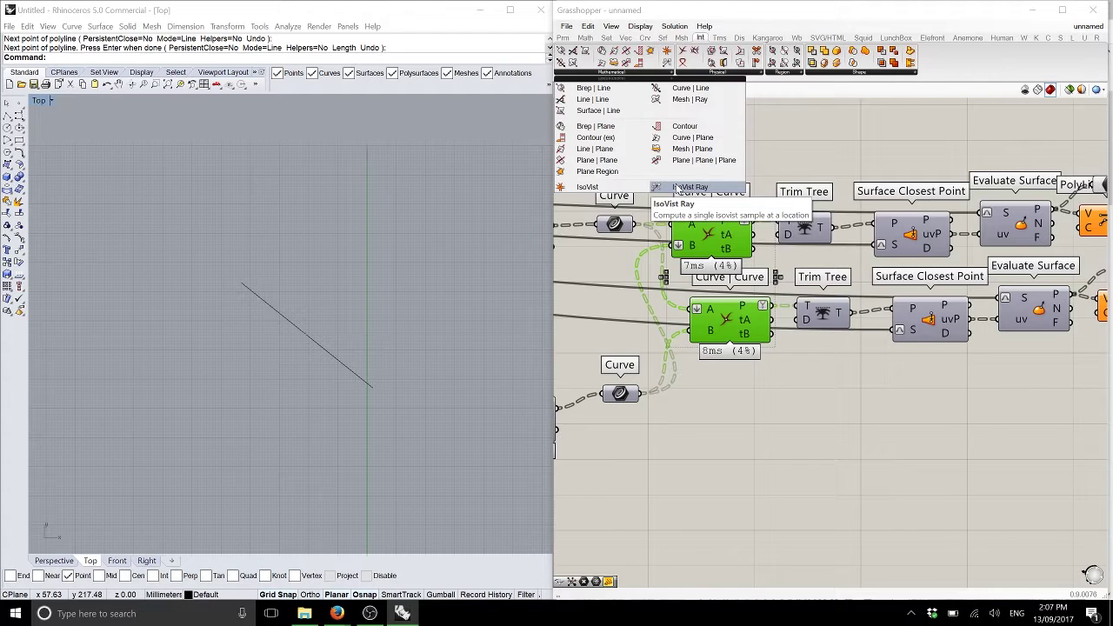
{"action": "left_click", "coordinate": [719, 73]}
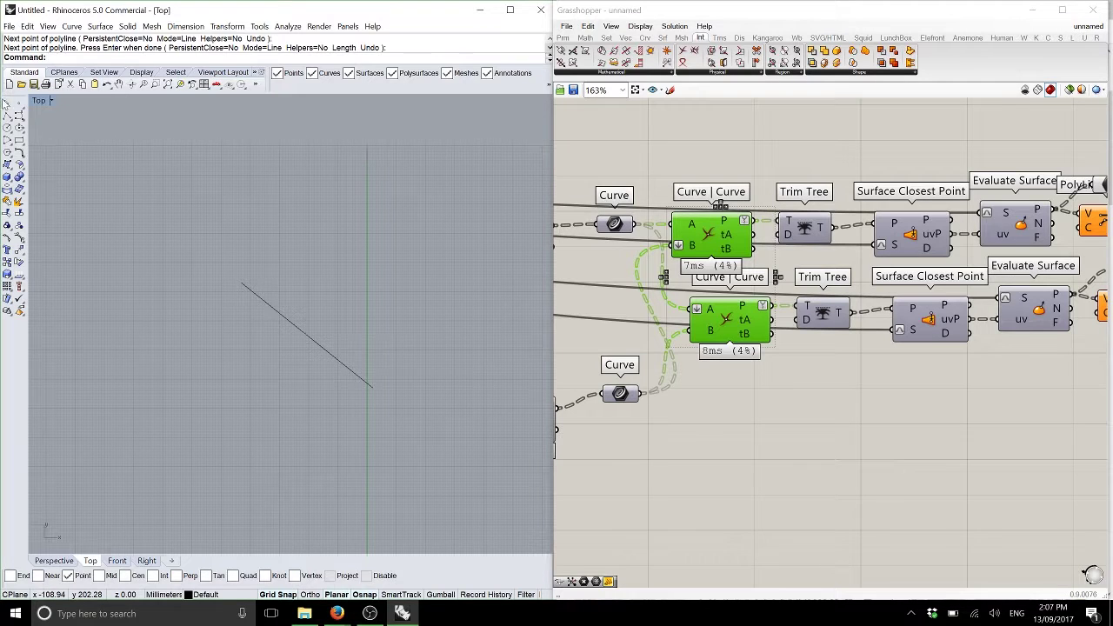
Draw a second single-segment diagonal polyline that crosses the first one near its middle
{"action": "right_click", "coordinate": [238, 375]}
{"action": "left_click", "coordinate": [238, 376]}
{"action": "left_click", "coordinate": [353, 278]}
{"action": "right_click", "coordinate": [353, 278]}
Add a new Curve | Curve intersection component in the empty area below the existing chains
{"action": "left_click", "coordinate": [705, 74]}
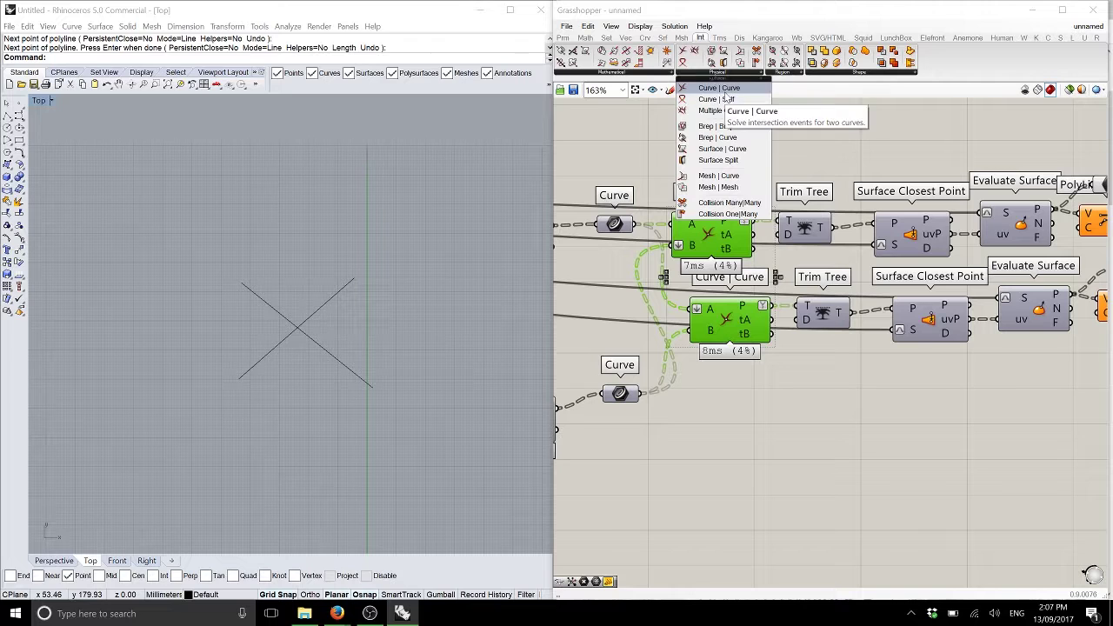
{"action": "left_click", "coordinate": [727, 90]}
{"action": "left_click", "coordinate": [746, 439]}
{"action": "right_click_drag", "start_coordinate": [703, 467], "coordinate": [730, 309]}
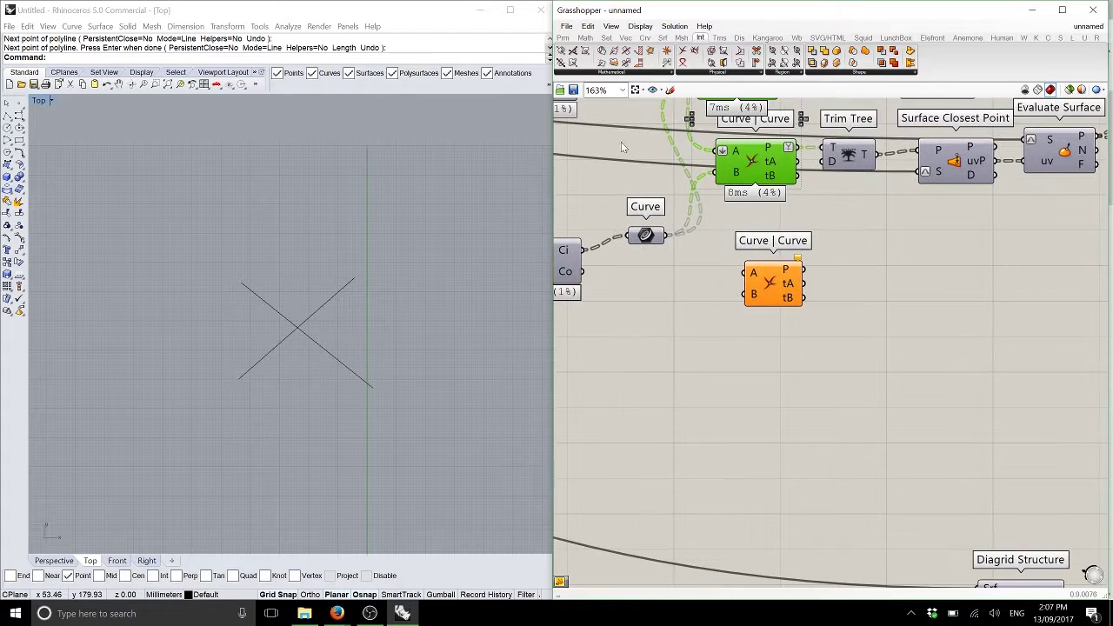
Add a Curve parameter beside the new Curve | Curve component and reference the upward-sloping line in it
{"action": "left_click", "coordinate": [562, 37]}
{"action": "left_click_drag", "start_coordinate": [602, 49], "coordinate": [691, 282]}
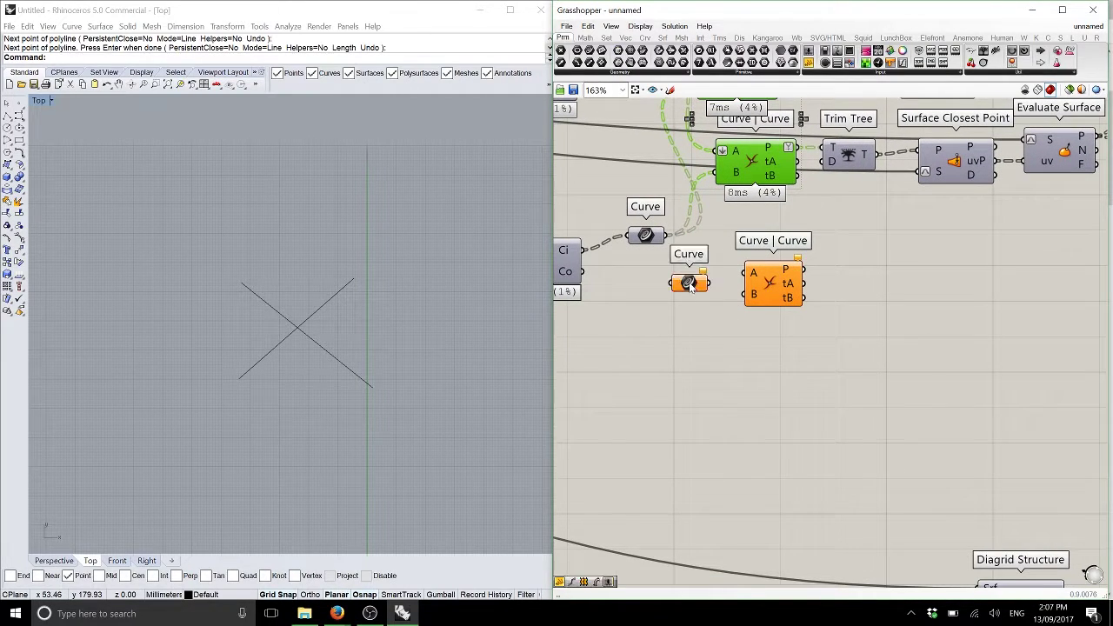
{"action": "right_click", "coordinate": [691, 282]}
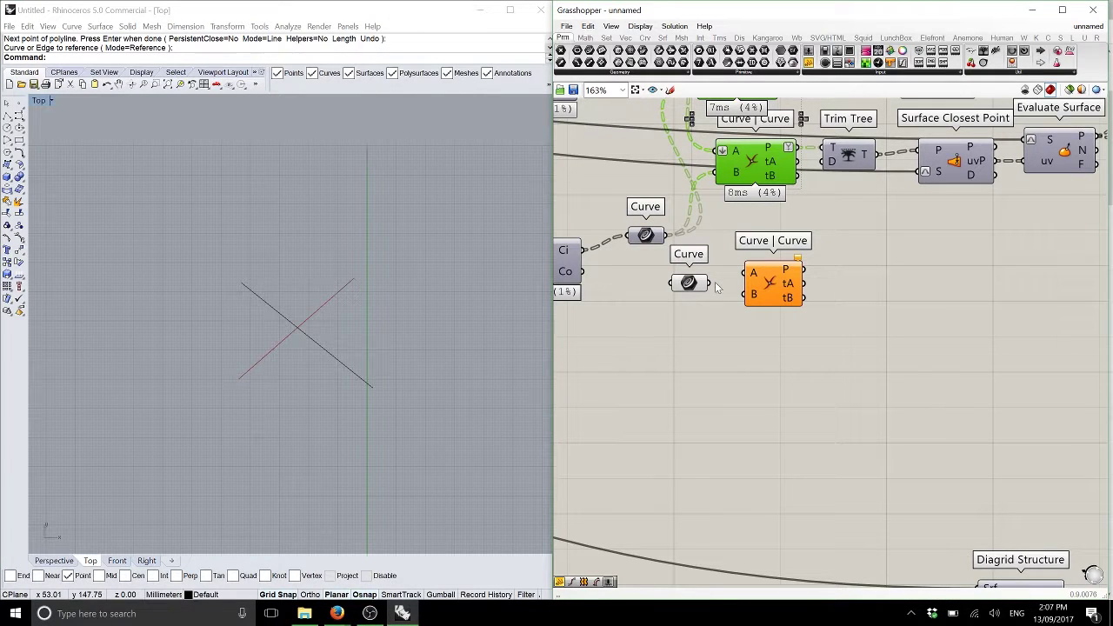
Reference the downward-sloping line in a second Curve parameter and connect the two parameters to Curve | Curve inputs A and B
{"action": "mouse_move", "coordinate": [710, 282]}
{"action": "left_mouse_down"}
{"action": "mouse_move", "coordinate": [745, 272]}
{"action": "mouse_move", "coordinate": [708, 274]}
{"action": "mouse_move", "coordinate": [707, 302]}
{"action": "left_mouse_up"}
{"action": "right_click", "coordinate": [707, 303]}
{"action": "left_click", "coordinate": [737, 446]}
{"action": "left_click", "coordinate": [364, 379]}
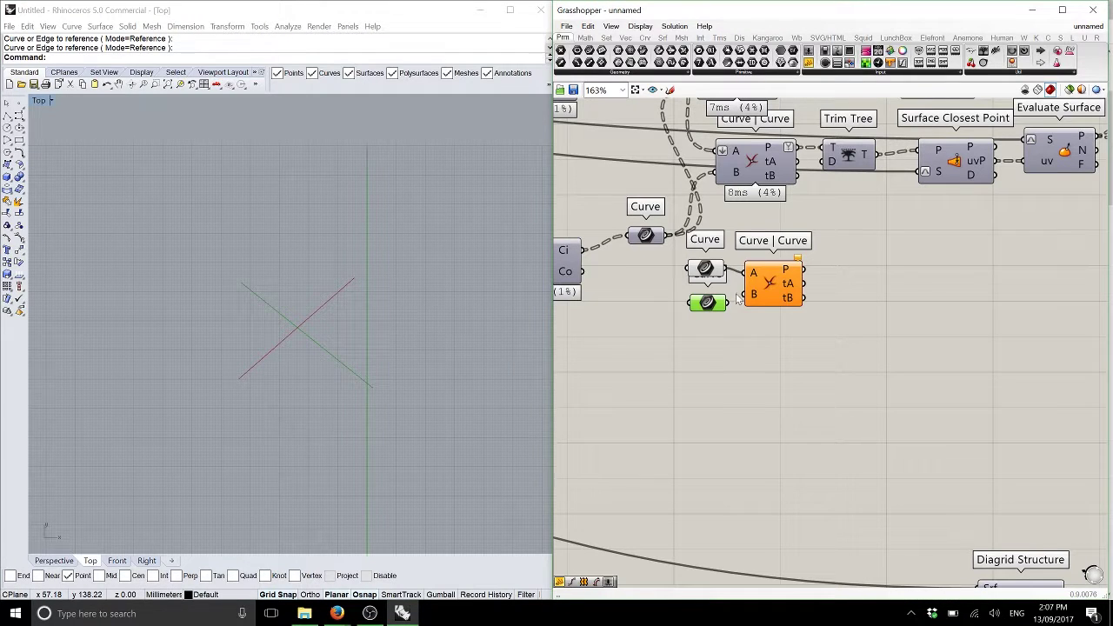
{"action": "left_click_drag", "start_coordinate": [737, 298], "coordinate": [785, 288]}
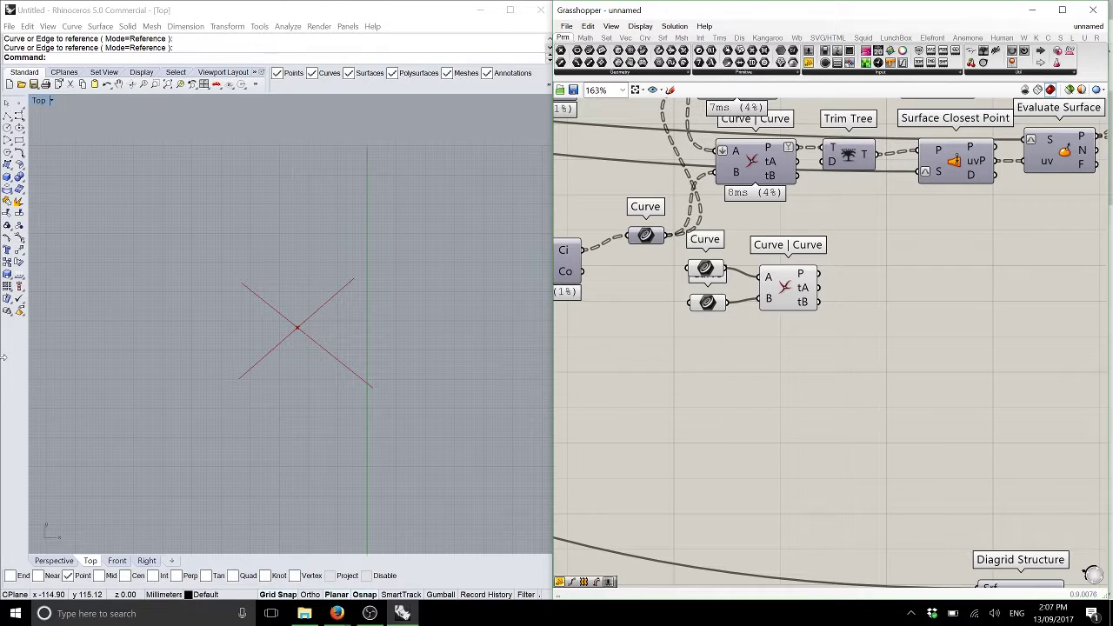
Examine the intersection point of the two crossing lines in the Top viewport
{"action": "scroll", "coordinate": [296, 330], "scroll_direction": "up", "scroll_amount": 6}
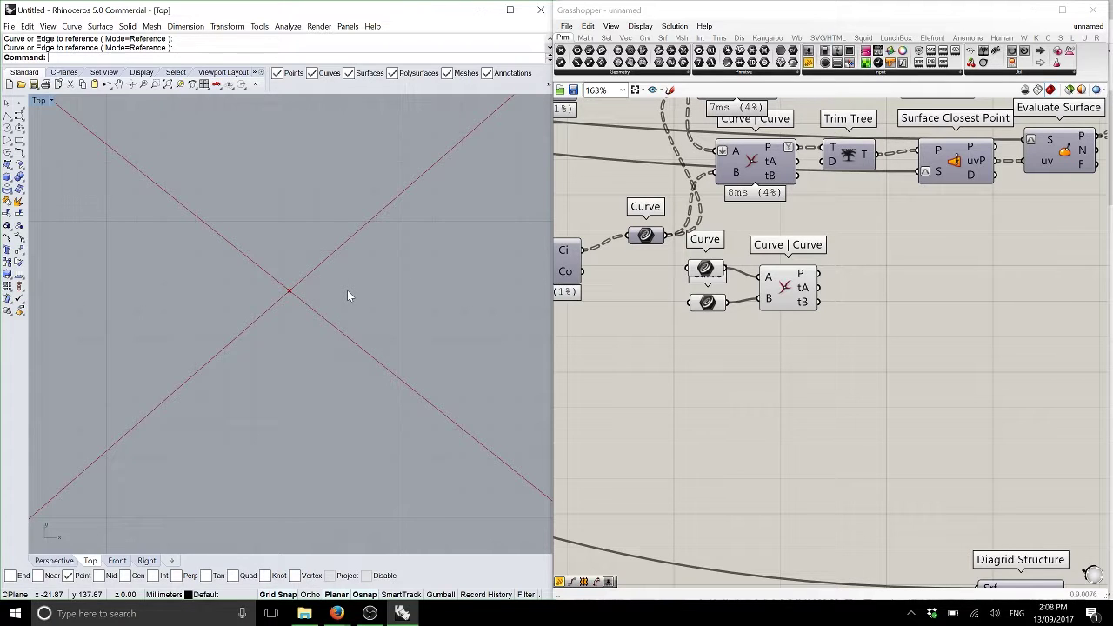
{"action": "scroll", "coordinate": [347, 261], "scroll_direction": "down", "scroll_amount": 5}
{"action": "right_click_drag", "start_coordinate": [343, 306], "coordinate": [316, 319]}
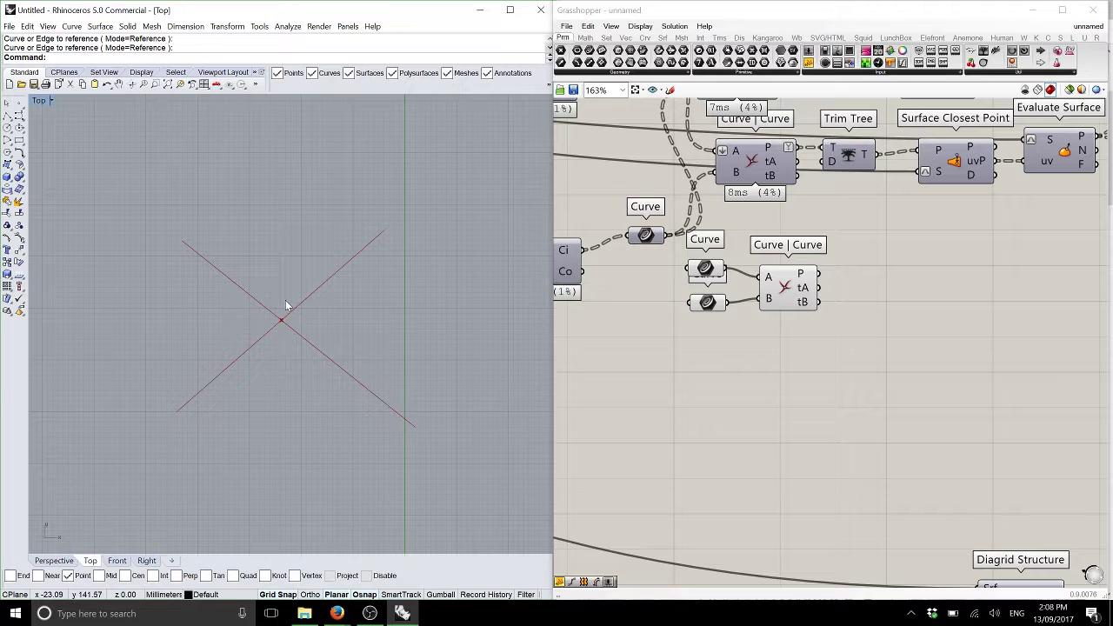
Reparameterize input A of the new Curve | Curve and check tA in a connected panel while repositioning the upward-sloping line
{"action": "left_click_drag", "start_coordinate": [300, 303], "coordinate": [192, 249]}
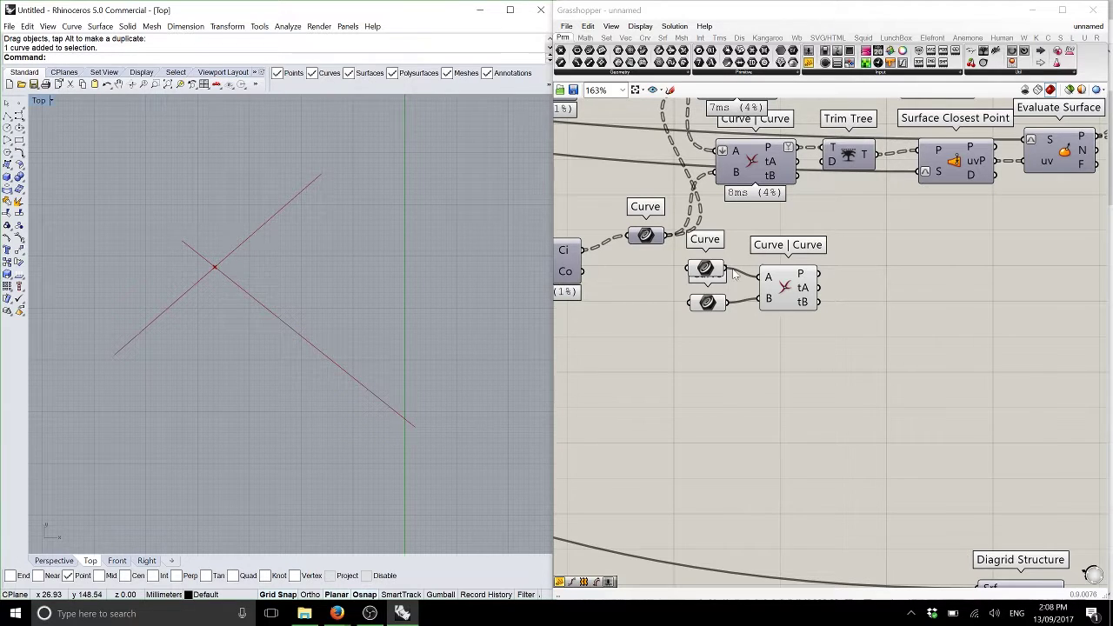
{"action": "right_click", "coordinate": [766, 273]}
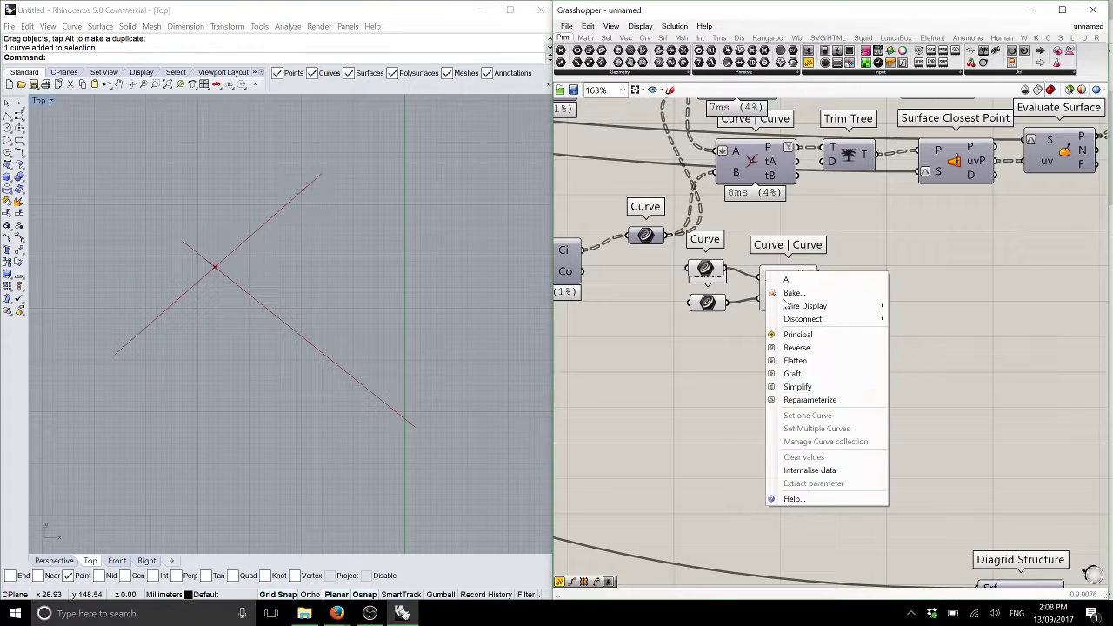
{"action": "left_click", "coordinate": [813, 385]}
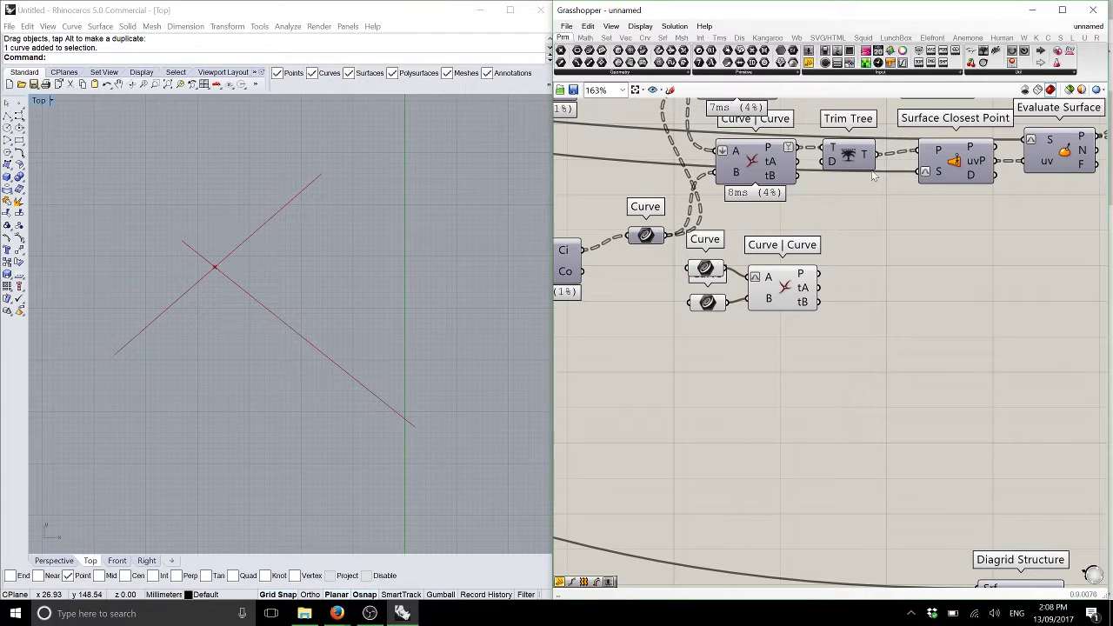
{"action": "left_click_drag", "start_coordinate": [810, 63], "coordinate": [880, 307]}
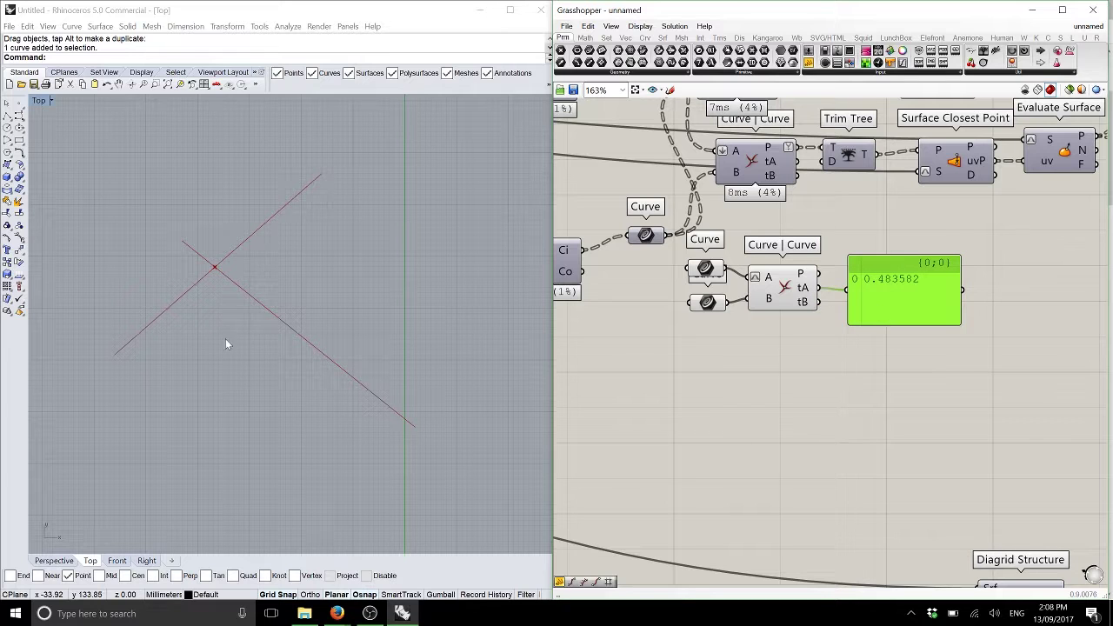
{"action": "left_click_drag", "start_coordinate": [234, 254], "coordinate": [302, 203]}
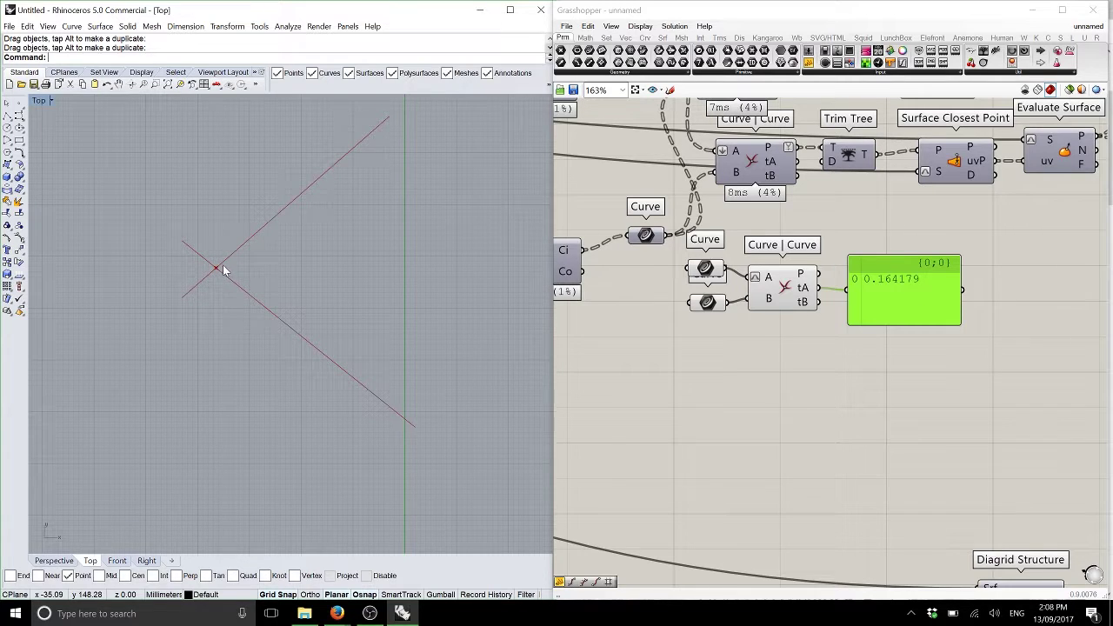
Duplicate both lines and offset the copies so that two upward-sloping lines cross two downward-sloping lines
{"action": "left_click", "coordinate": [246, 204]}
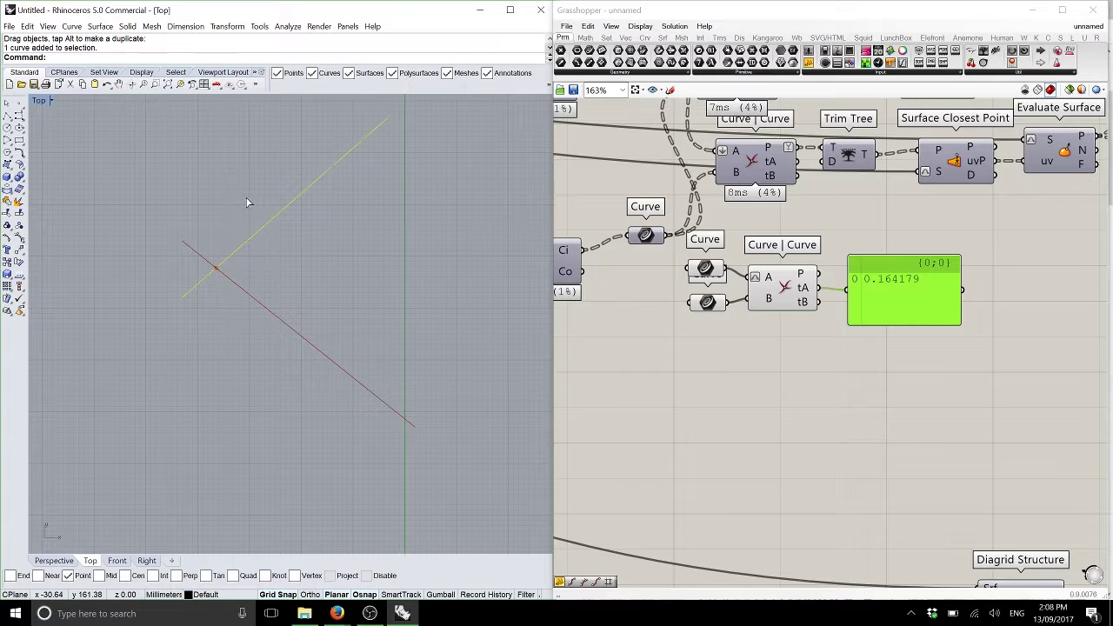
{"action": "key", "text": "ctrl+c"}
{"action": "key", "text": "ctrl+v"}
{"action": "left_click_drag", "start_coordinate": [269, 216], "coordinate": [317, 362]}
{"action": "key", "text": "Escape"}
{"action": "left_click", "coordinate": [290, 324]}
{"action": "key", "text": "ctrl+c"}
{"action": "key", "text": "ctrl+v"}
{"action": "left_click_drag", "start_coordinate": [295, 326], "coordinate": [357, 272]}
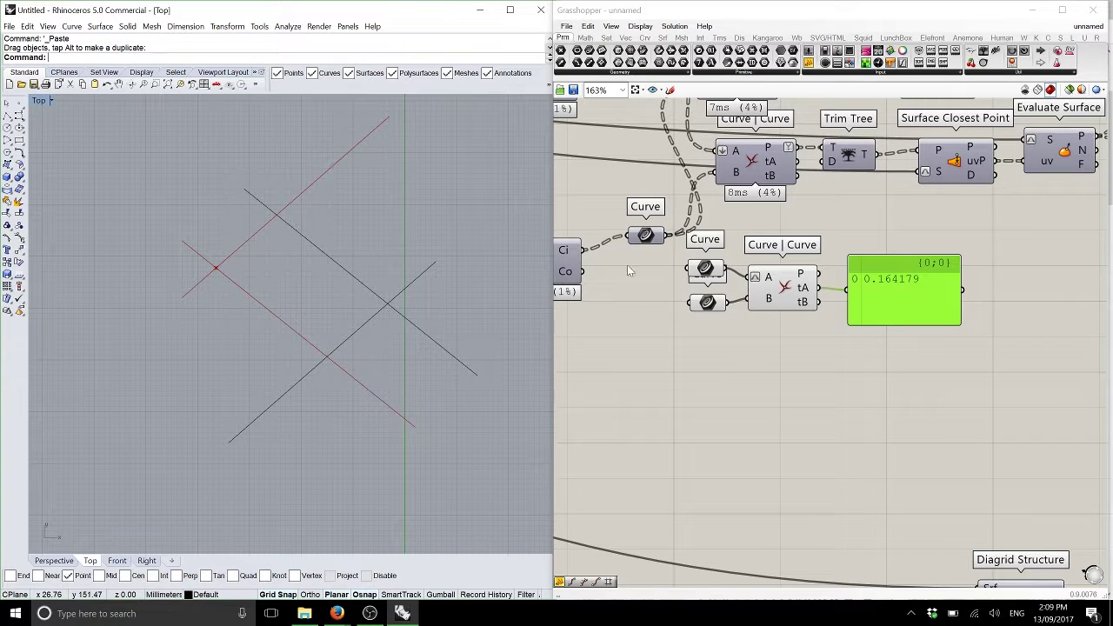
Reference both upward-sloping lines as multiple curves in the upper Curve parameter feeding input A
{"action": "right_click", "coordinate": [705, 268]}
{"action": "left_click", "coordinate": [748, 435]}
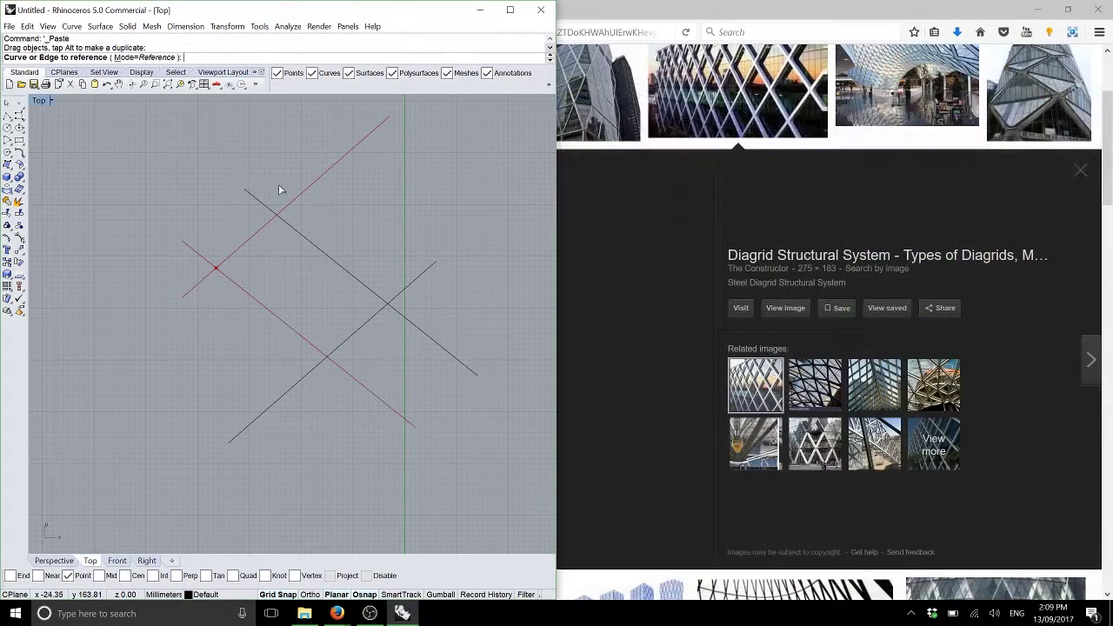
{"action": "left_click", "coordinate": [289, 204]}
{"action": "left_click", "coordinate": [407, 288]}
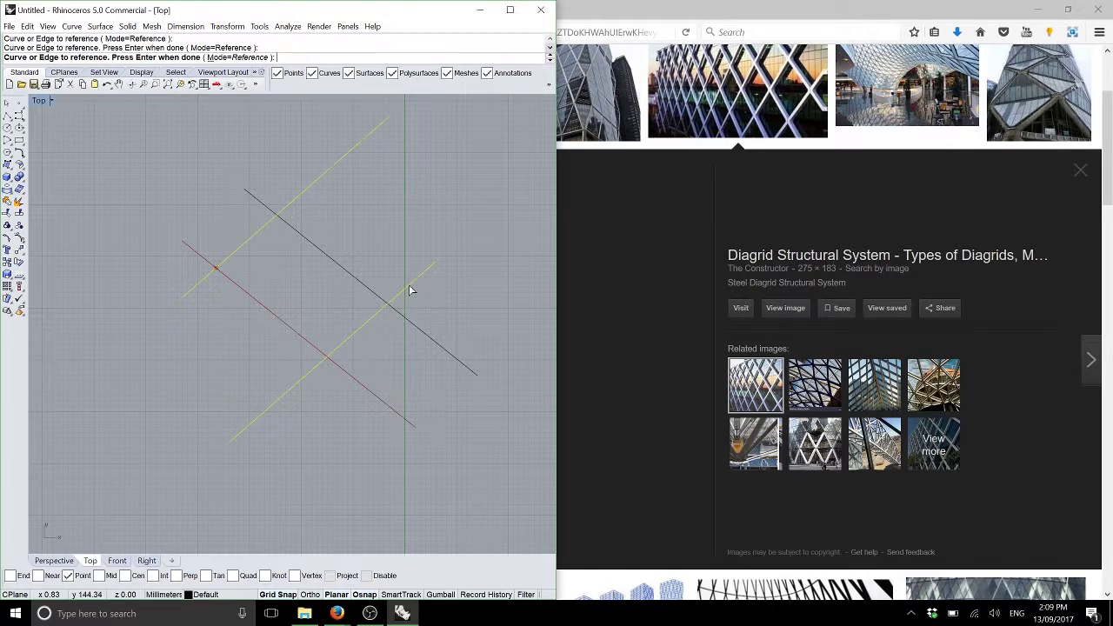
{"action": "key", "text": "Return"}
Reference both downward-sloping lines as multiple curves in the lower Curve parameter feeding input B
{"action": "right_click", "coordinate": [708, 305]}
{"action": "left_click", "coordinate": [766, 475]}
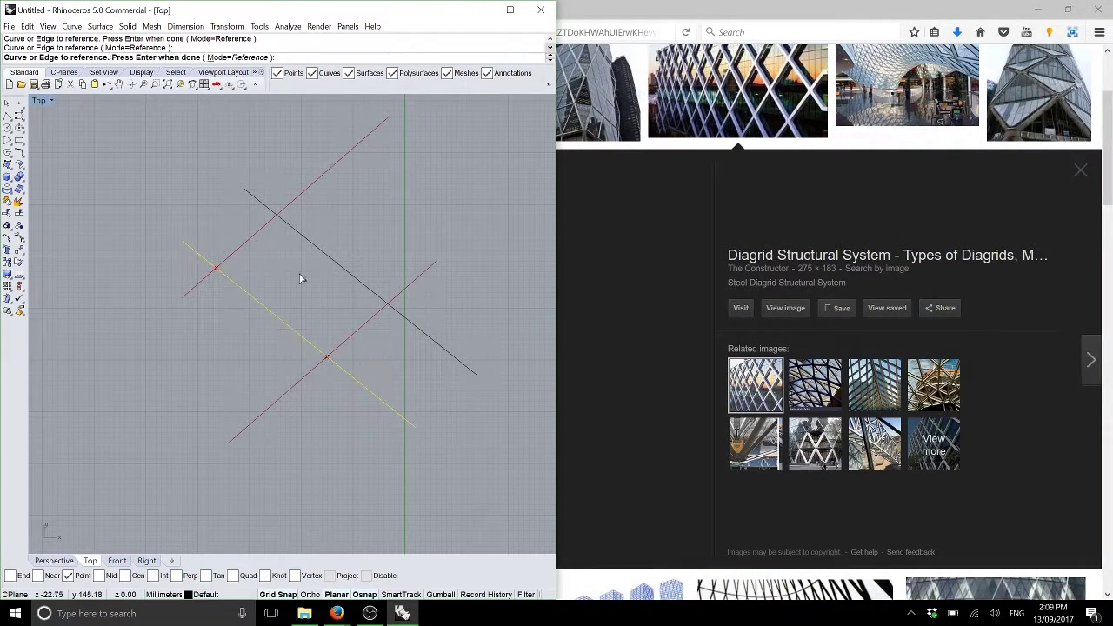
{"action": "left_click", "coordinate": [260, 304]}
{"action": "left_click", "coordinate": [325, 255]}
{"action": "key", "text": "Return"}
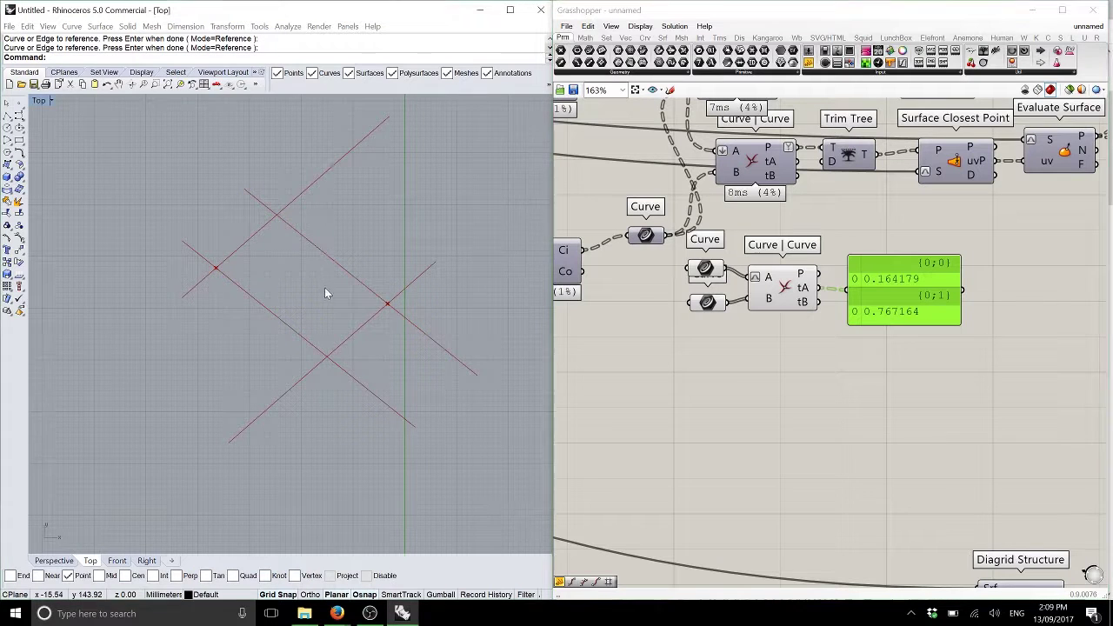
Examine in the Top viewport which pairs of lines the ungrafted Curve | Curve component intersects
{"action": "right_click_drag", "start_coordinate": [324, 287], "coordinate": [350, 323]}
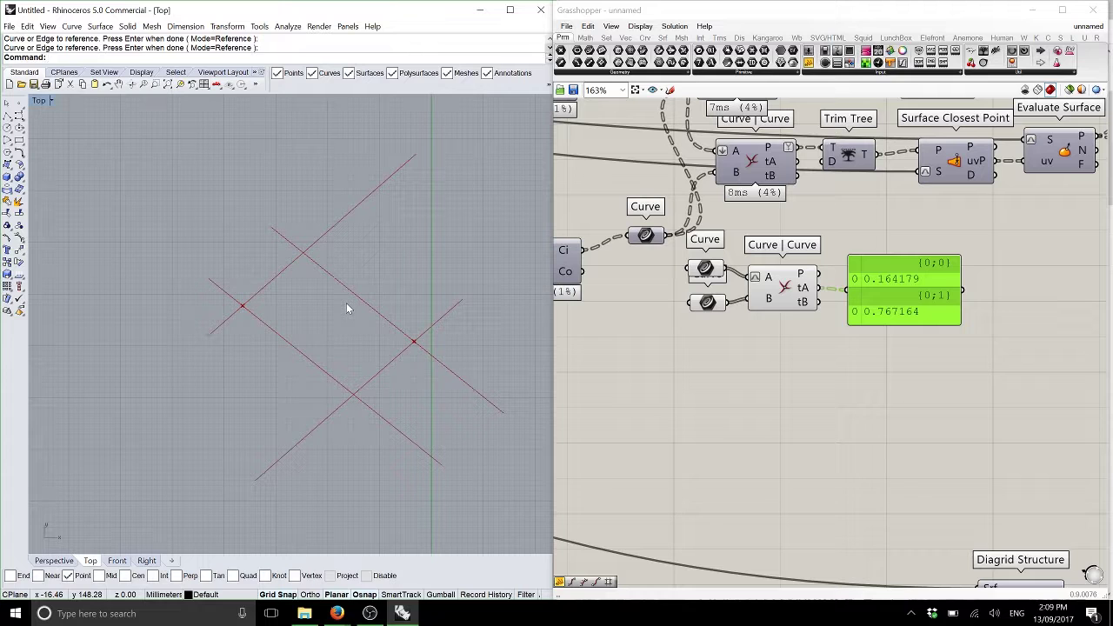
{"action": "left_click", "coordinate": [268, 328]}
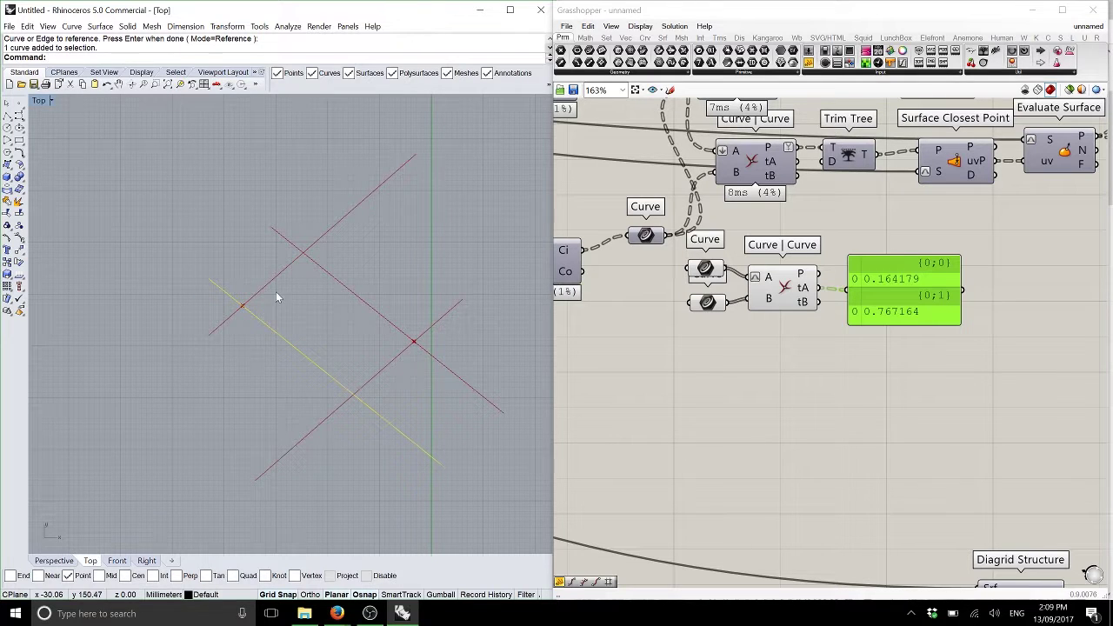
{"action": "left_click", "coordinate": [267, 288]}
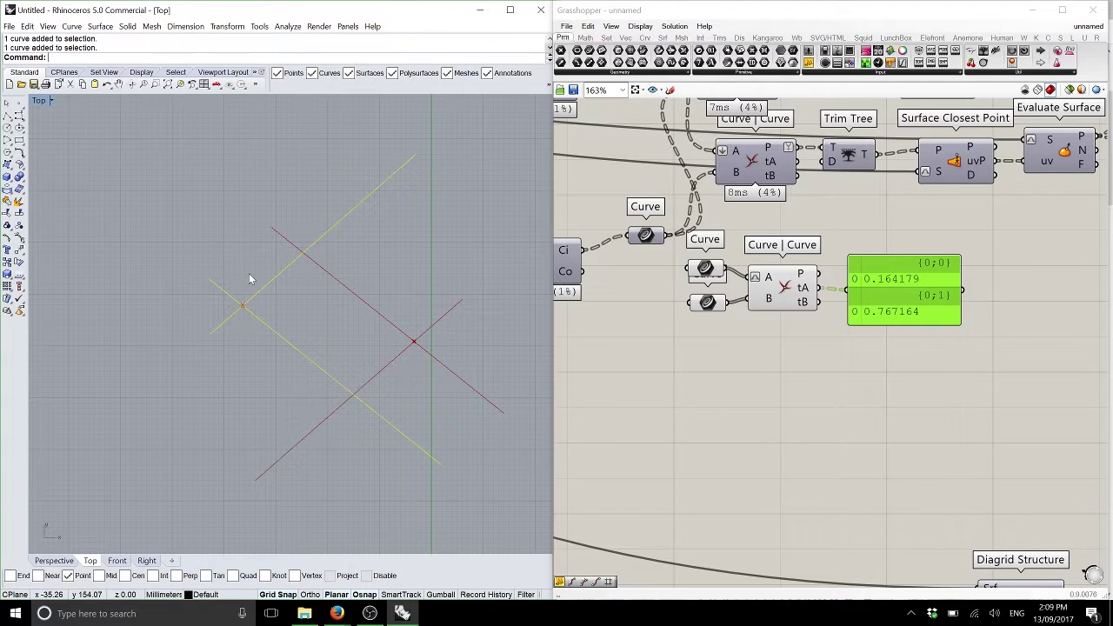
{"action": "left_click", "coordinate": [263, 275]}
{"action": "left_click", "coordinate": [280, 275]}
{"action": "left_click", "coordinate": [328, 275]}
{"action": "left_click", "coordinate": [451, 346]}
{"action": "left_click_drag", "start_coordinate": [437, 386], "coordinate": [383, 290]}
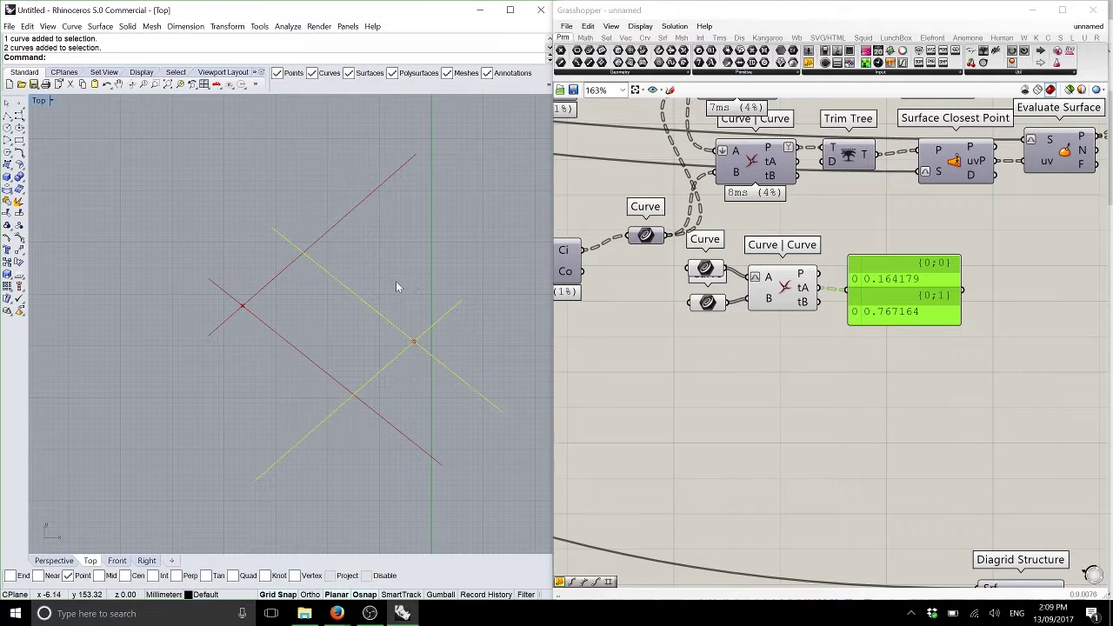
{"action": "left_click_drag", "start_coordinate": [283, 323], "coordinate": [208, 263]}
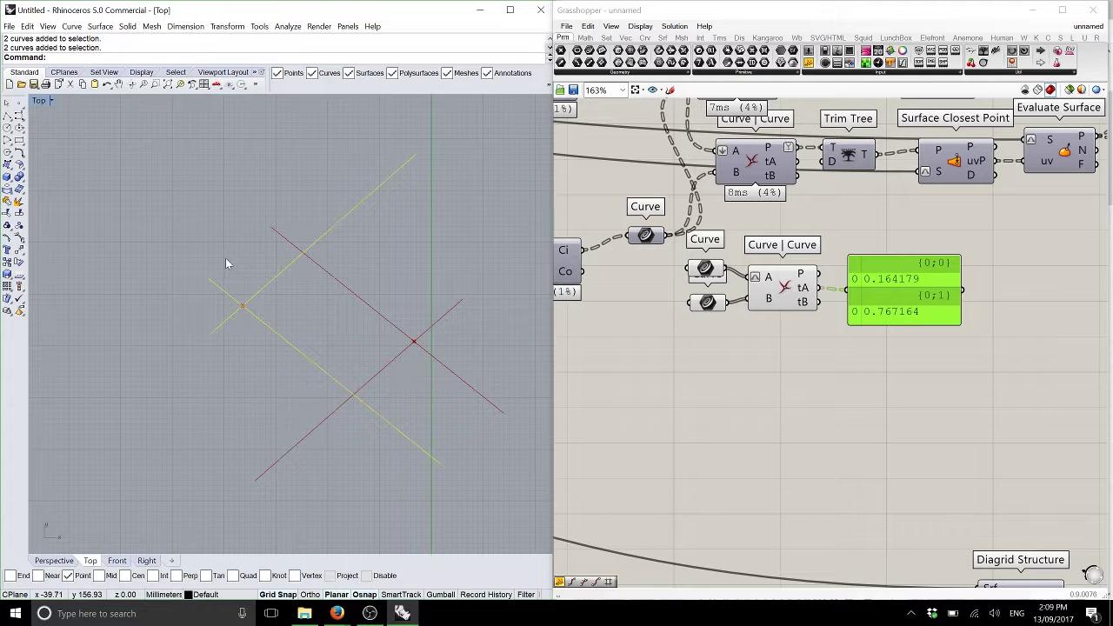
{"action": "key", "text": "Escape"}
Graft the upper Curve parameter that feeds input A of the demonstration Curve | Curve component
{"action": "right_click_drag", "start_coordinate": [724, 149], "coordinate": [805, 262]}
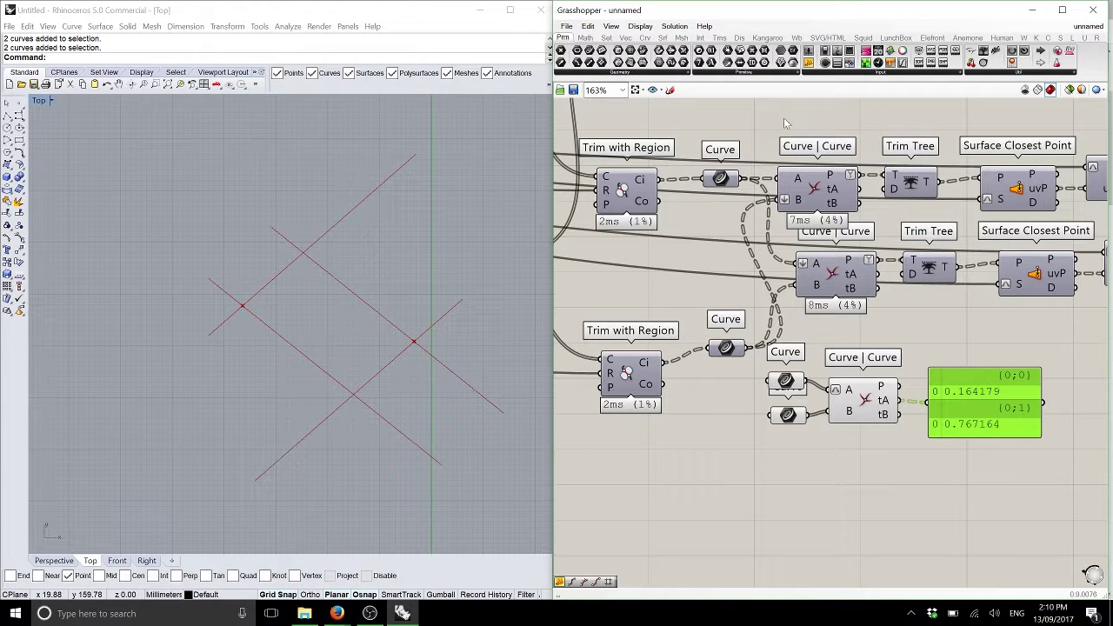
{"action": "right_click_drag", "start_coordinate": [836, 394], "coordinate": [789, 290]}
{"action": "left_click", "coordinate": [788, 290]}
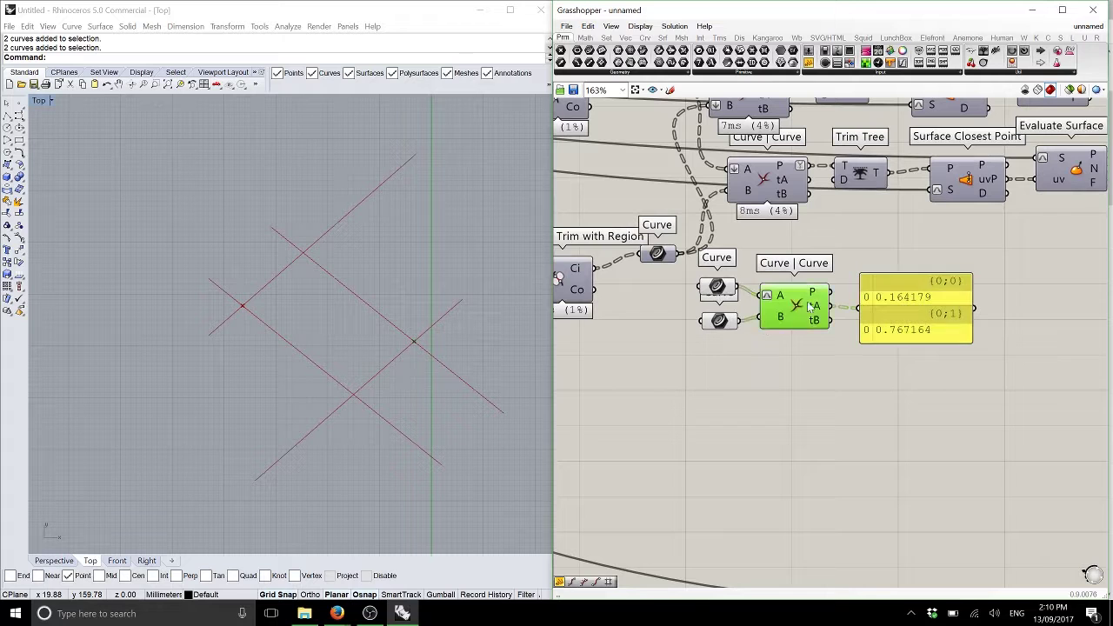
{"action": "right_click", "coordinate": [733, 290]}
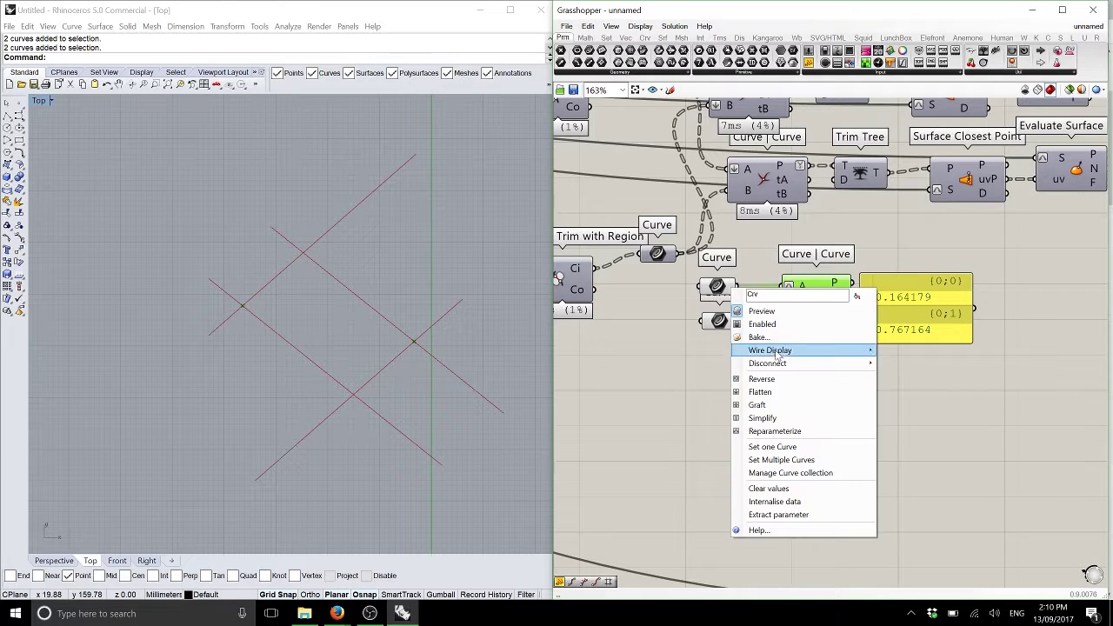
{"action": "left_click", "coordinate": [786, 405]}
Examine in the Top viewport how each upward-sloping line intersects both downward-sloping lines
{"action": "right_click_drag", "start_coordinate": [338, 274], "coordinate": [302, 236]}
{"action": "left_click", "coordinate": [213, 243]}
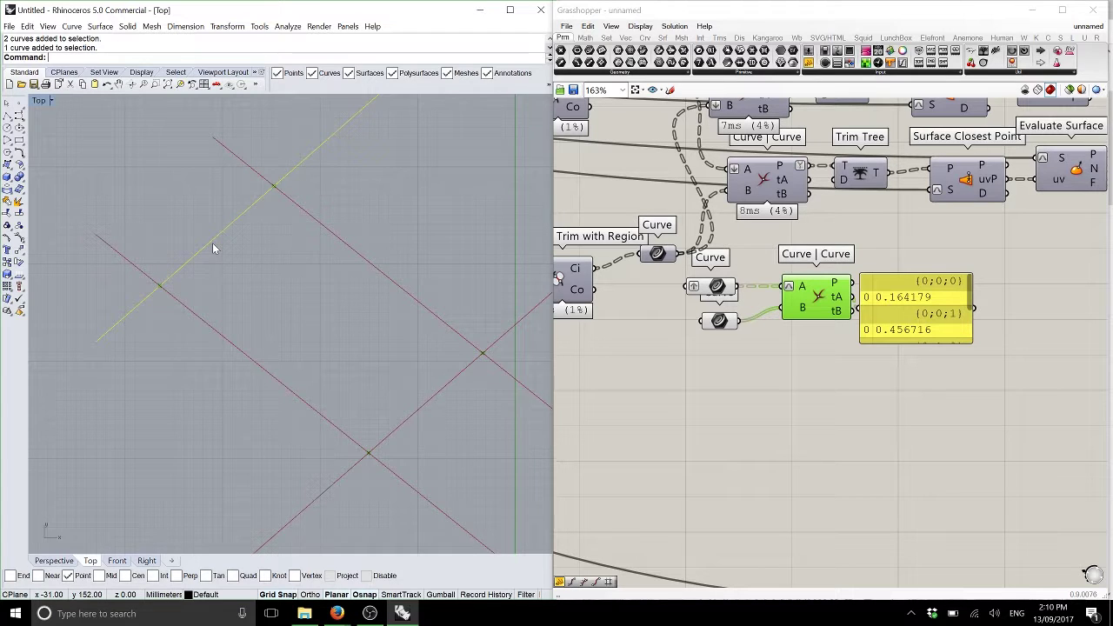
{"action": "right_click_drag", "start_coordinate": [212, 243], "coordinate": [214, 252]}
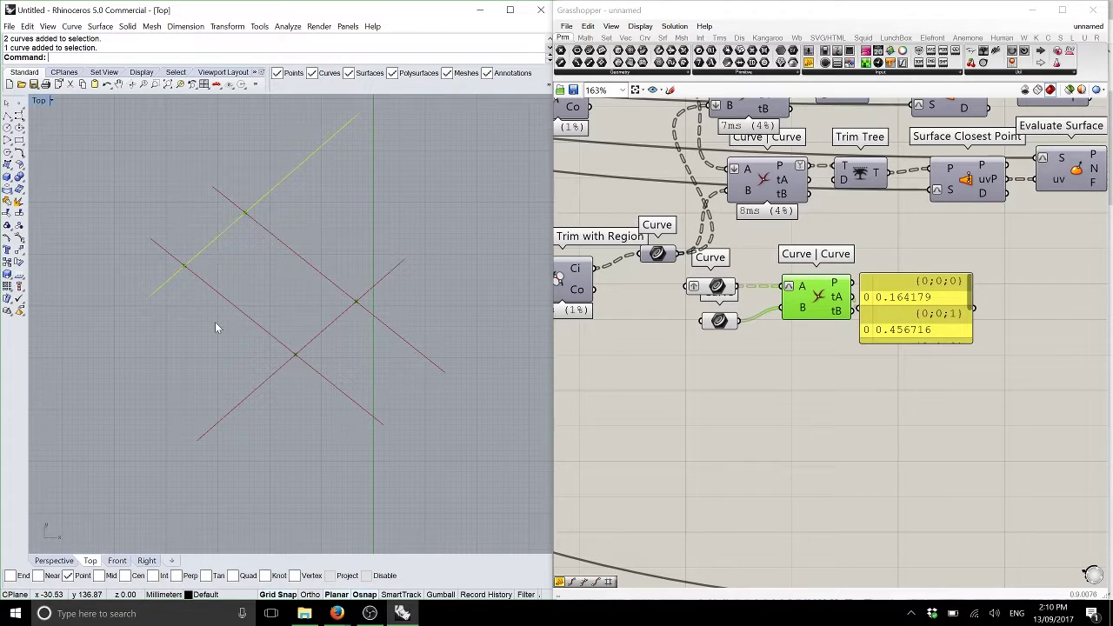
{"action": "left_click", "coordinate": [245, 317]}
{"action": "left_click", "coordinate": [375, 284]}
{"action": "left_click", "coordinate": [449, 452]}
{"action": "left_click_drag", "start_coordinate": [352, 340], "coordinate": [352, 340]}
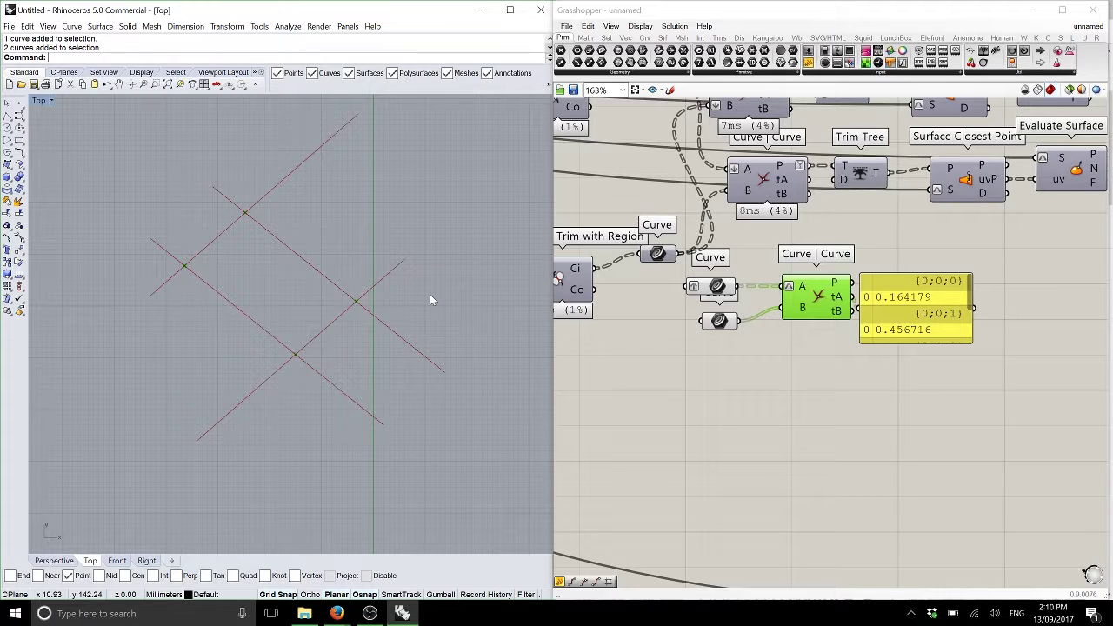
Review the data structure of the two diagrid Curve | Curve components' inputs and their Trim Tree chains
{"action": "right_click_drag", "start_coordinate": [809, 185], "coordinate": [802, 319]}
{"action": "left_click", "coordinate": [776, 325]}
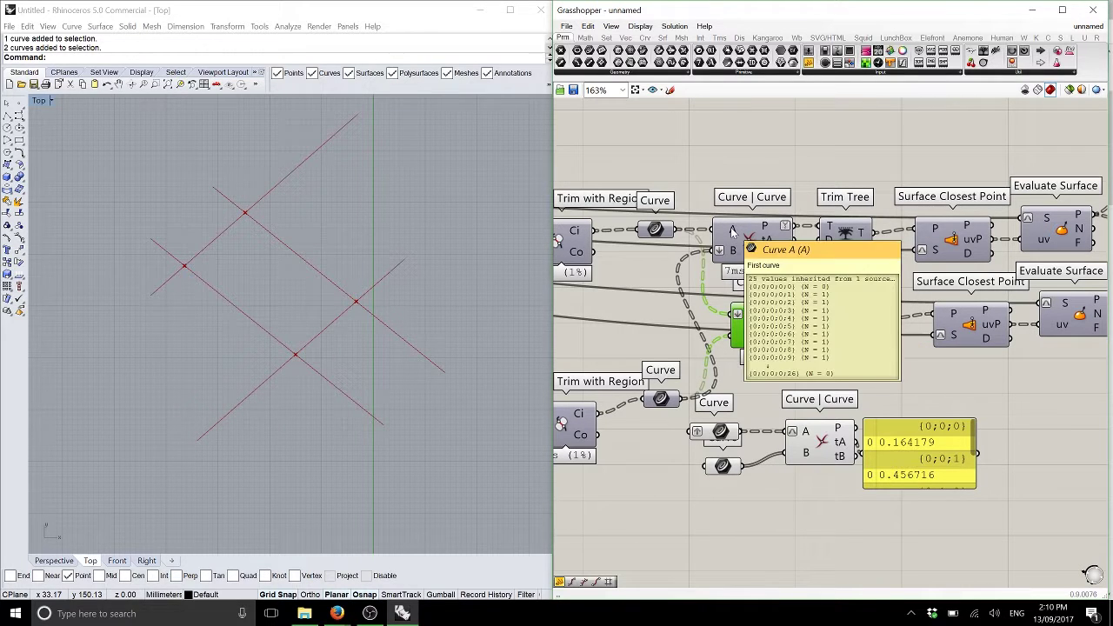
{"action": "mouse_move", "coordinate": [732, 232]}
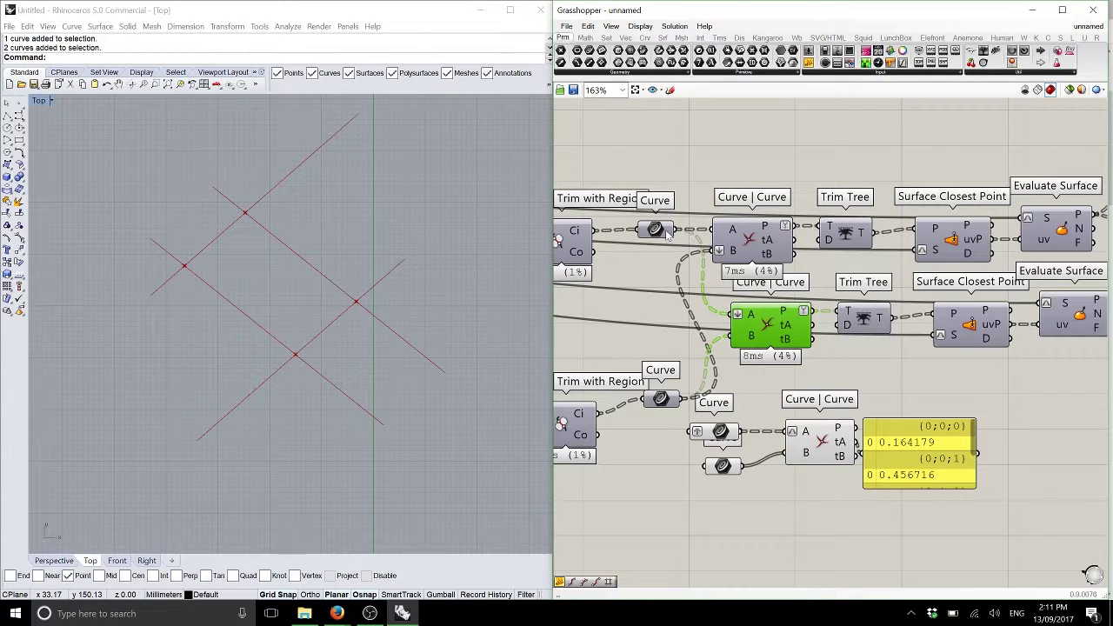
{"action": "left_click", "coordinate": [650, 269]}
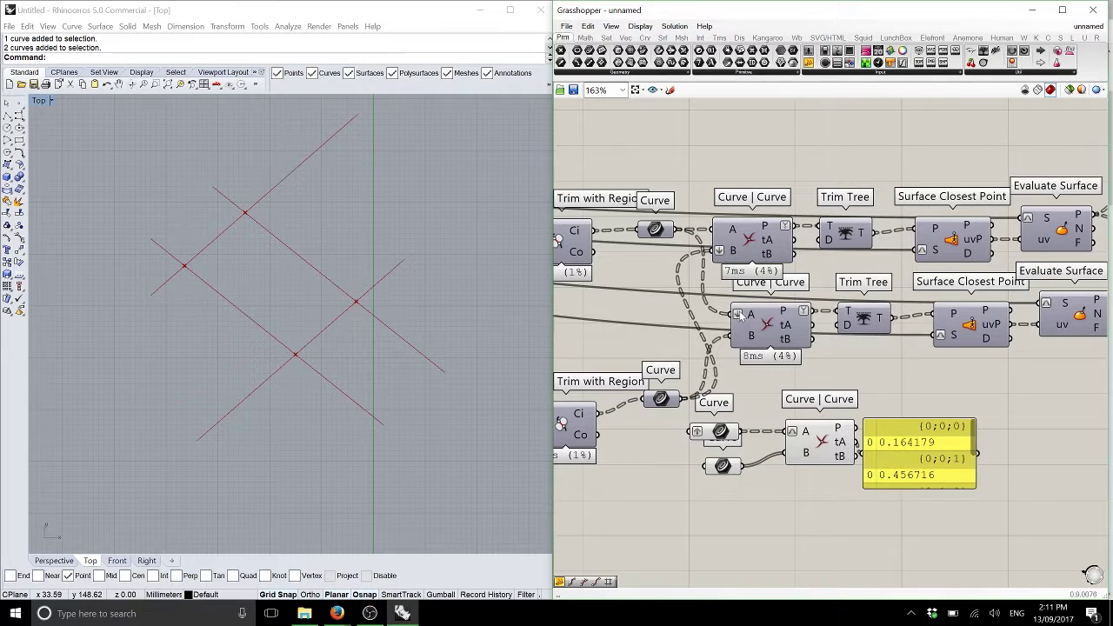
{"action": "mouse_move", "coordinate": [739, 314]}
{"action": "right_click_drag", "start_coordinate": [787, 287], "coordinate": [752, 305]}
{"action": "left_click", "coordinate": [820, 248]}
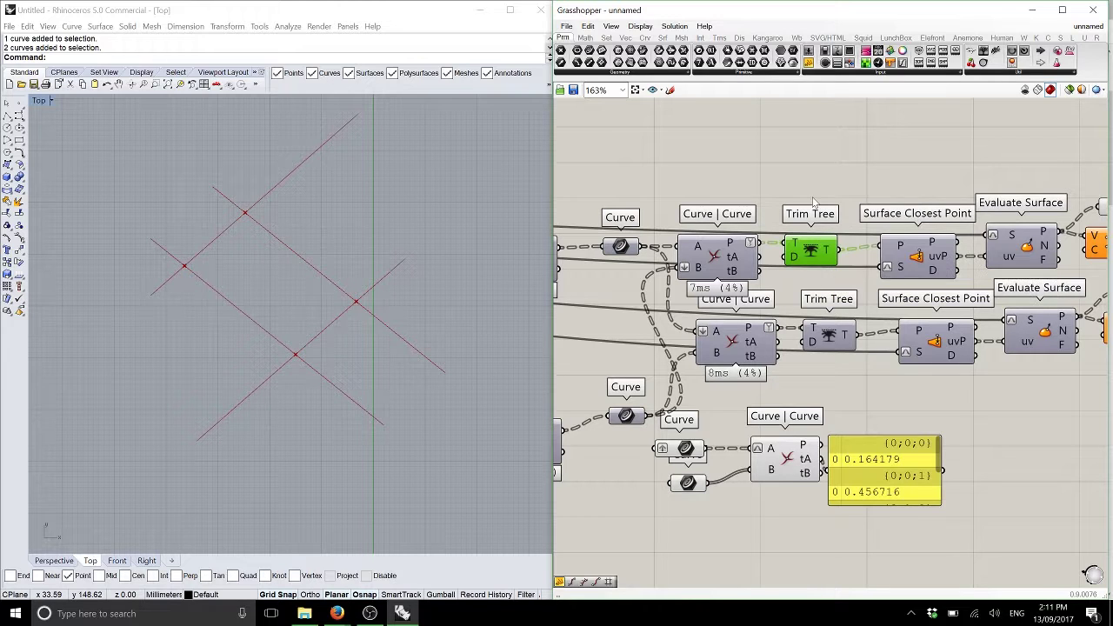
{"action": "right_click_drag", "start_coordinate": [826, 247], "coordinate": [668, 259]}
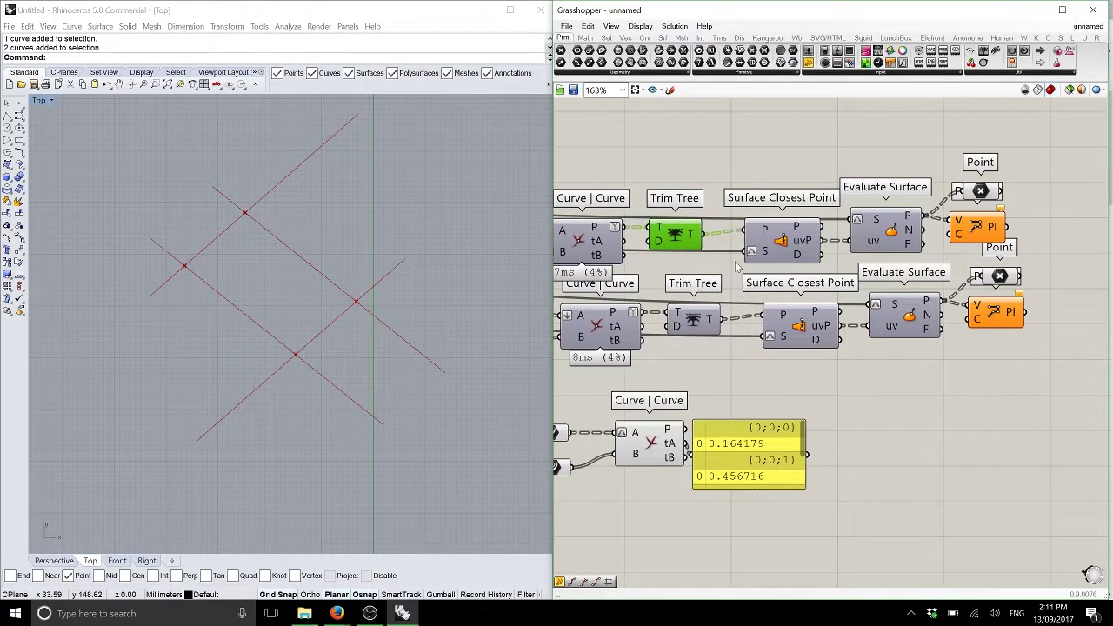
{"action": "left_click", "coordinate": [737, 185]}
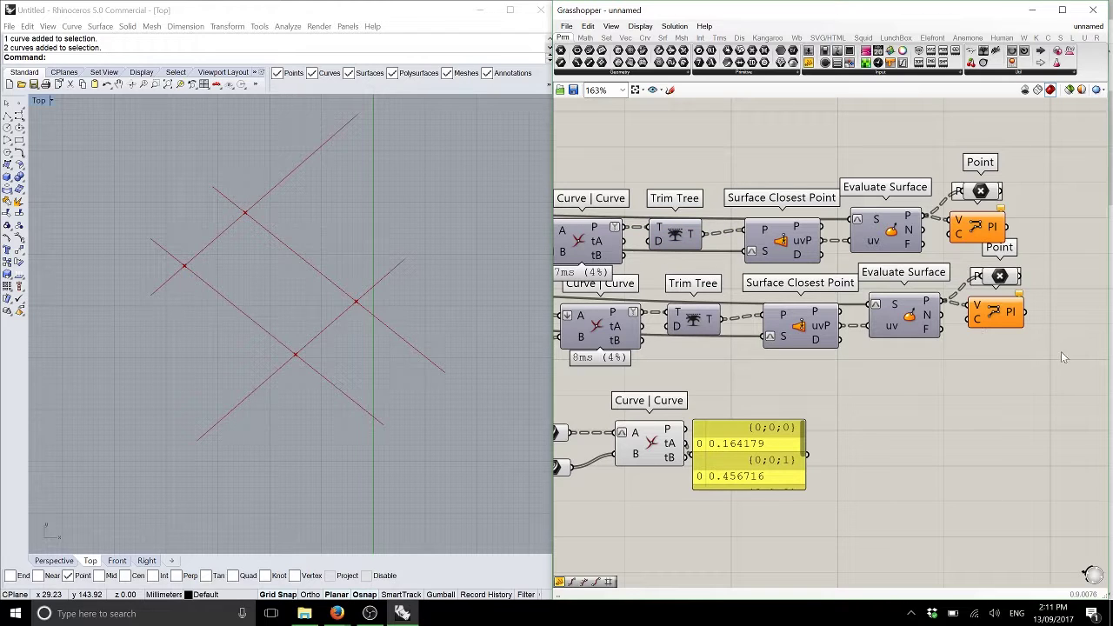
Select both PolyLine components and examine the diagrid on the curved surface in the Perspective viewport
{"action": "left_click_drag", "start_coordinate": [1028, 350], "coordinate": [965, 223]}
{"action": "middle_click", "coordinate": [967, 223]}
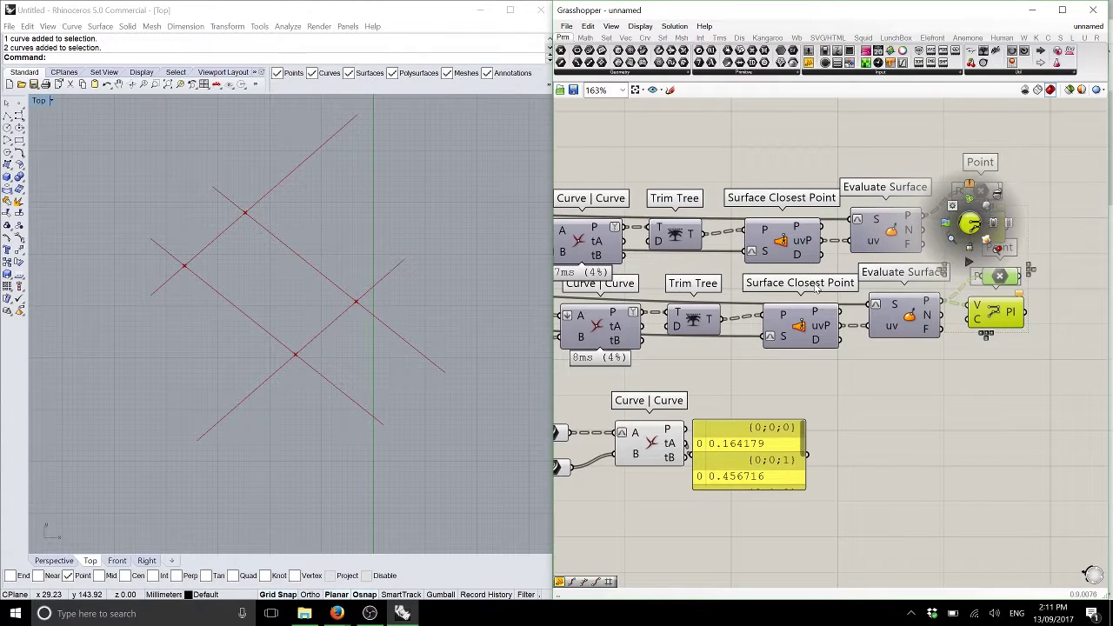
{"action": "double_click", "coordinate": [38, 101]}
{"action": "double_click", "coordinate": [319, 105]}
{"action": "right_click_drag", "start_coordinate": [299, 133], "coordinate": [354, 278]}
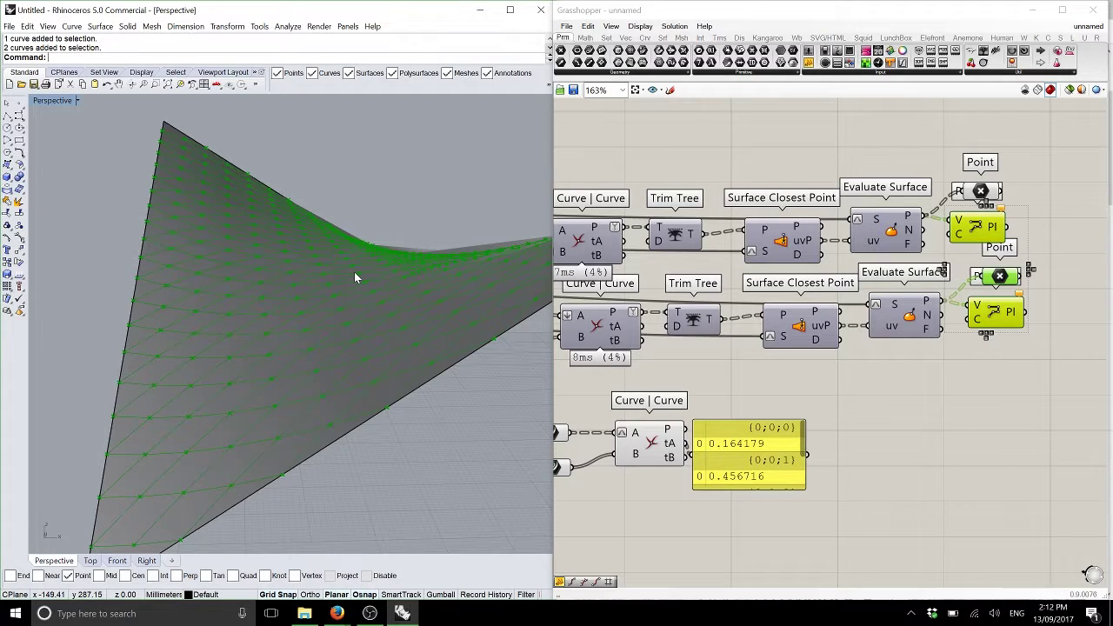
{"action": "scroll", "coordinate": [826, 347], "scroll_direction": "down", "scroll_amount": 6}
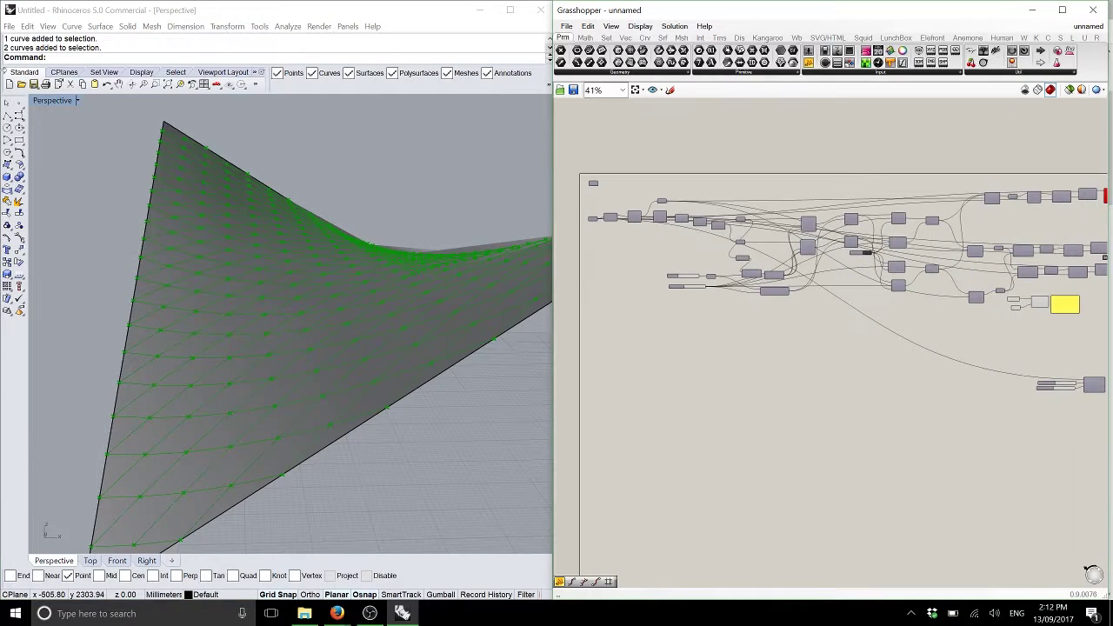
Delete the four crossing demonstration lines in the Top viewport
{"action": "double_click", "coordinate": [47, 101]}
{"action": "left_click", "coordinate": [42, 102]}
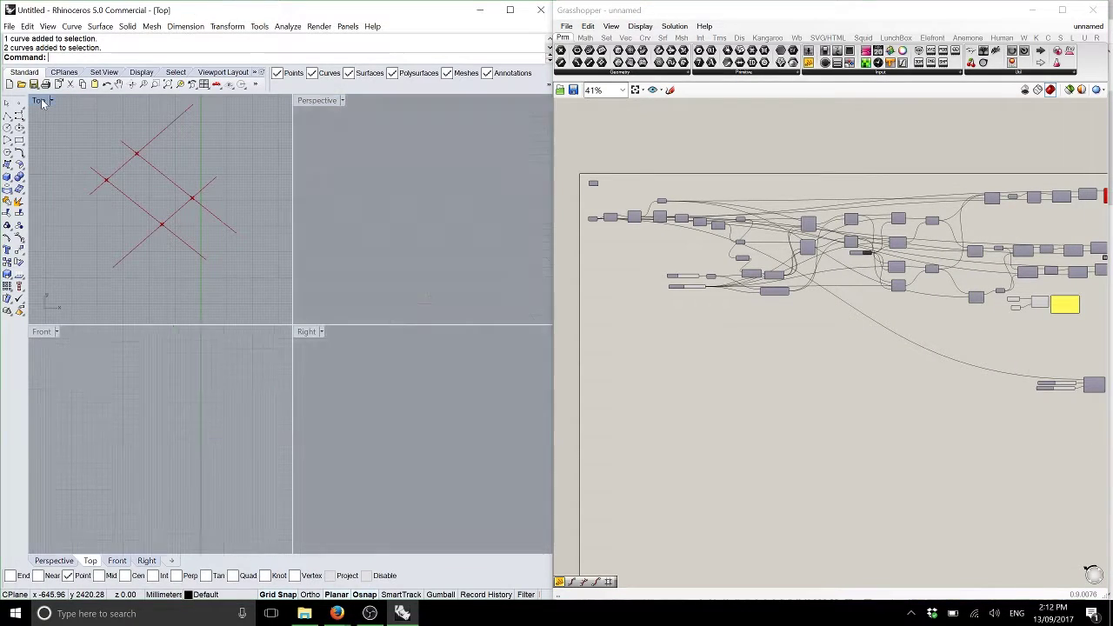
{"action": "double_click", "coordinate": [42, 102]}
{"action": "scroll", "coordinate": [298, 232], "scroll_direction": "down", "scroll_amount": 5}
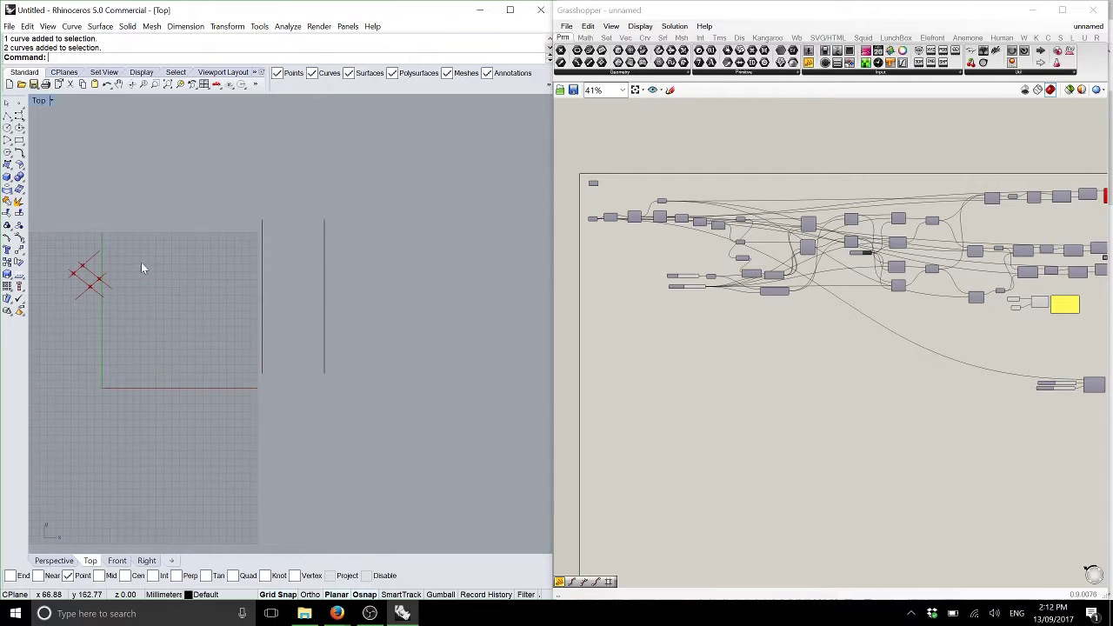
{"action": "scroll", "coordinate": [141, 268], "scroll_direction": "up", "scroll_amount": 3}
{"action": "left_click_drag", "start_coordinate": [239, 293], "coordinate": [105, 177]}
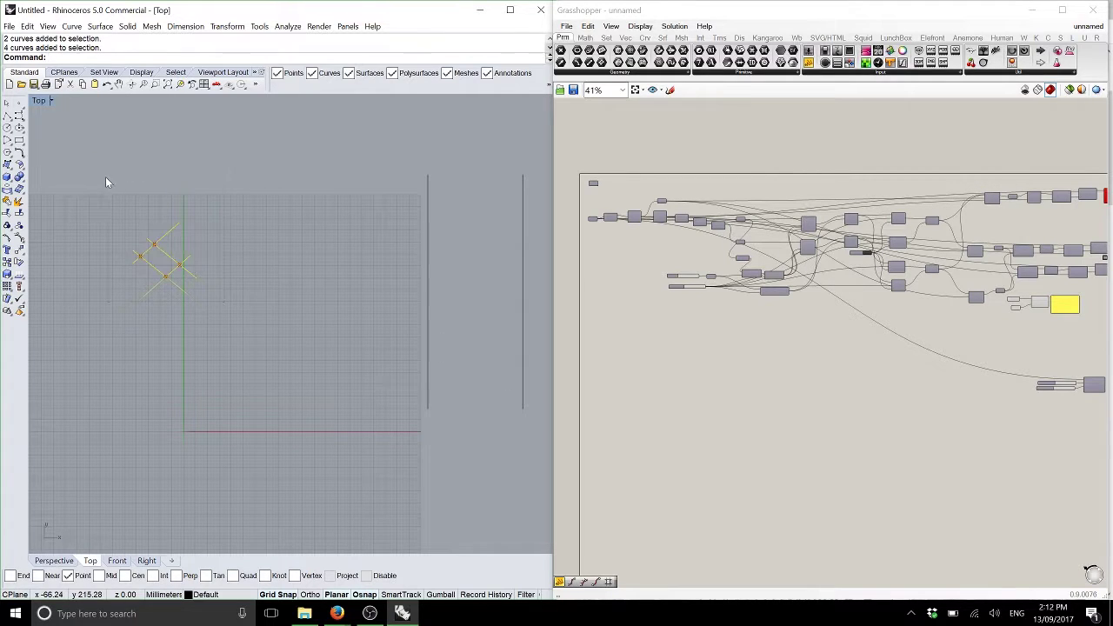
{"action": "key", "text": "Delete"}
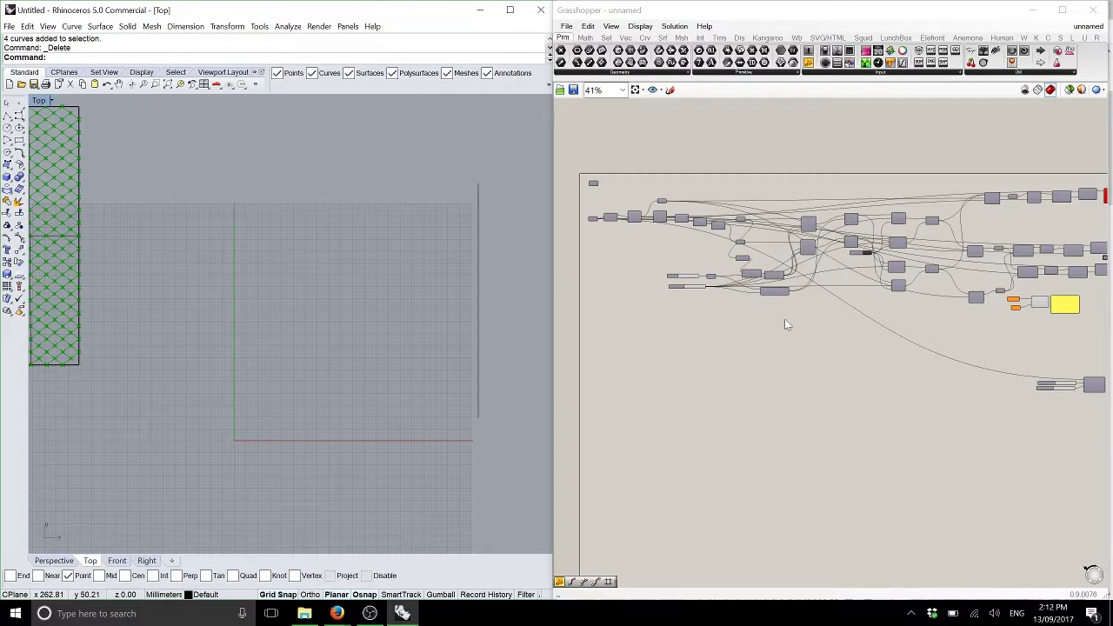
Turn on the preview of both Line components that generate the flat crossing diagrid lines
{"action": "scroll", "coordinate": [785, 324], "scroll_direction": "up", "scroll_amount": 4}
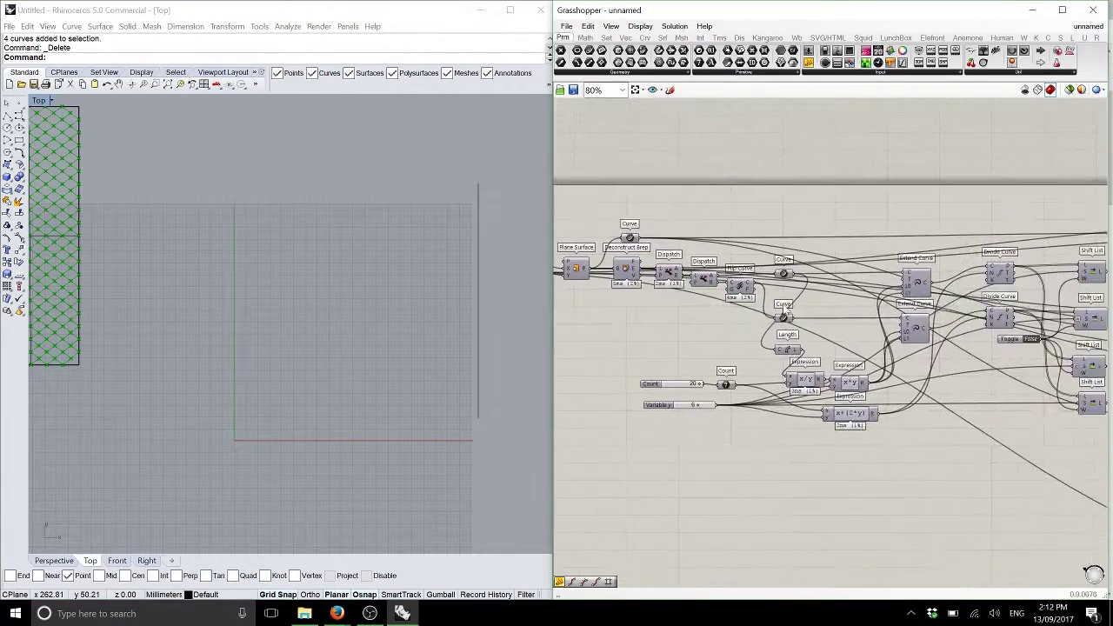
{"action": "scroll", "coordinate": [784, 309], "scroll_direction": "up", "scroll_amount": 3}
{"action": "right_click_drag", "start_coordinate": [1000, 365], "coordinate": [815, 463]}
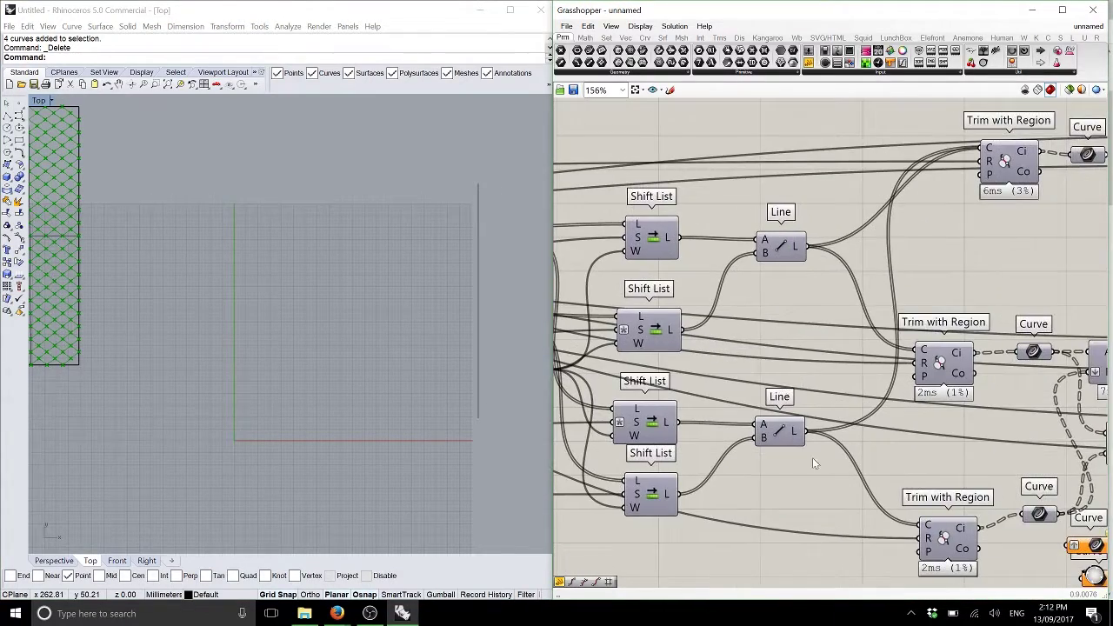
{"action": "left_click_drag", "start_coordinate": [815, 464], "coordinate": [721, 163]}
{"action": "middle_click", "coordinate": [739, 169]}
{"action": "left_click", "coordinate": [746, 152]}
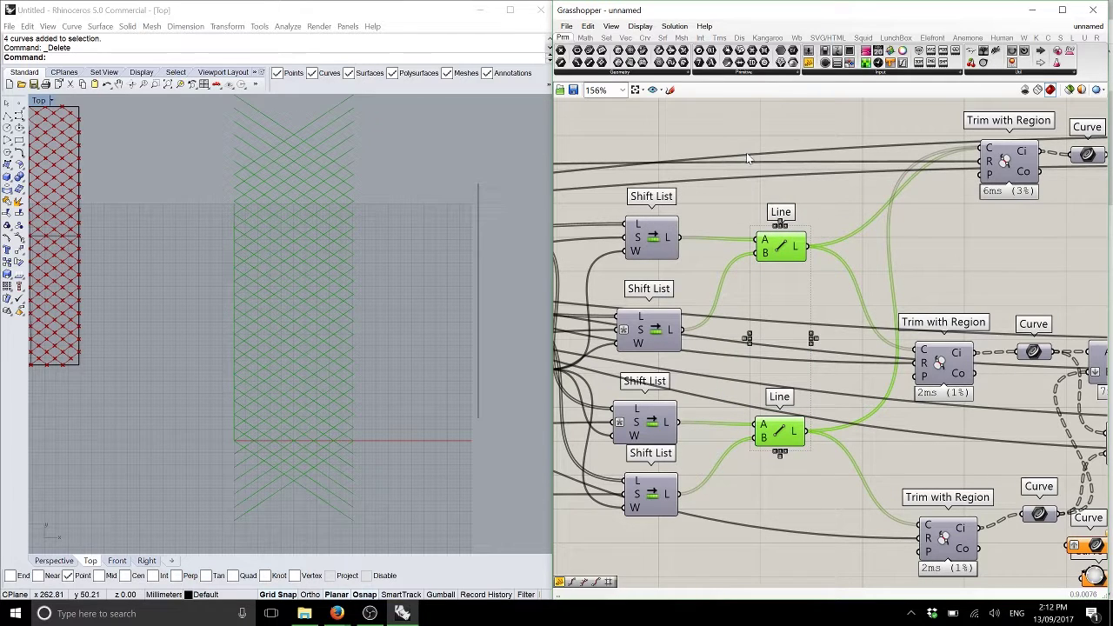
Add a Hexagonal grid component above the two Line components and inspect its cells at the origin in the Top viewport
{"action": "right_click_drag", "start_coordinate": [746, 152], "coordinate": [772, 226]}
{"action": "left_click", "coordinate": [660, 38]}
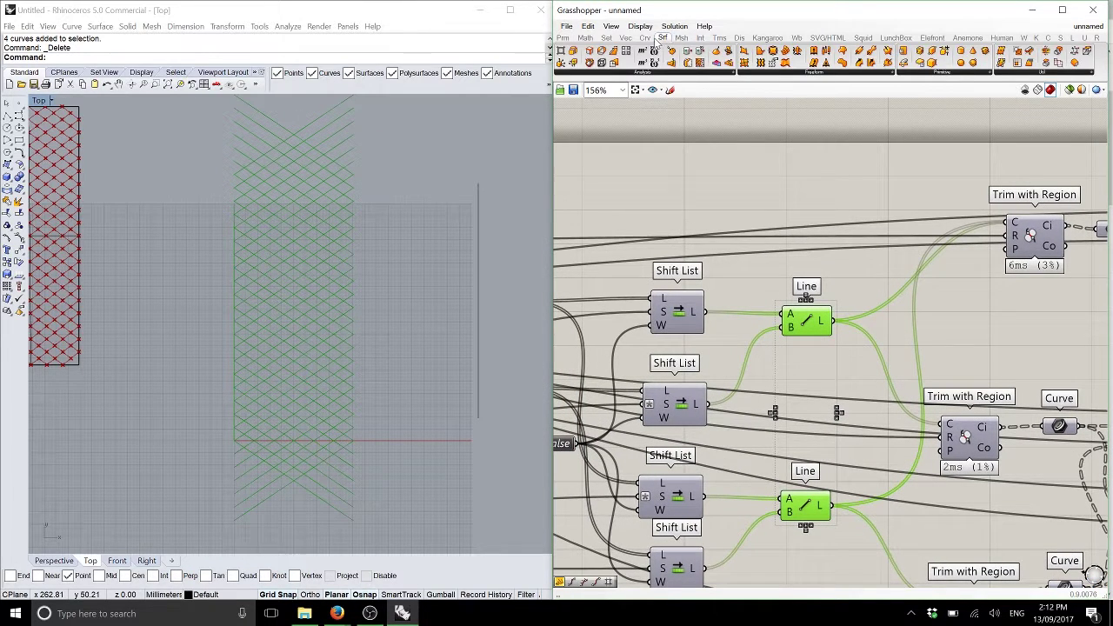
{"action": "left_click", "coordinate": [626, 38]}
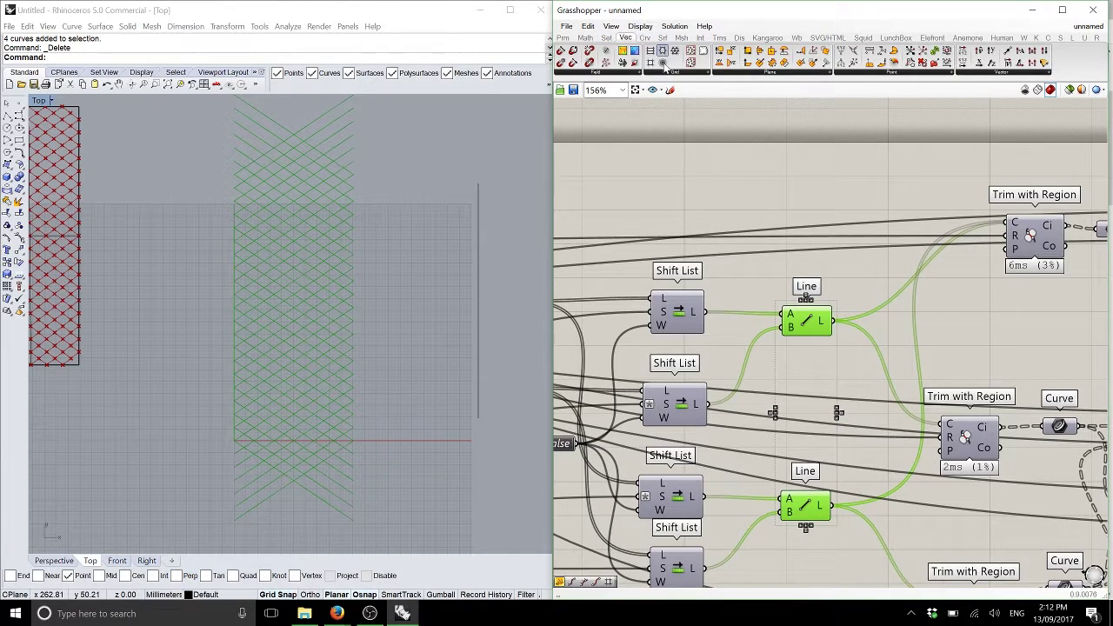
{"action": "left_click_drag", "start_coordinate": [664, 67], "coordinate": [772, 196]}
{"action": "left_click", "coordinate": [620, 257]}
{"action": "right_click_drag", "start_coordinate": [207, 401], "coordinate": [222, 390]}
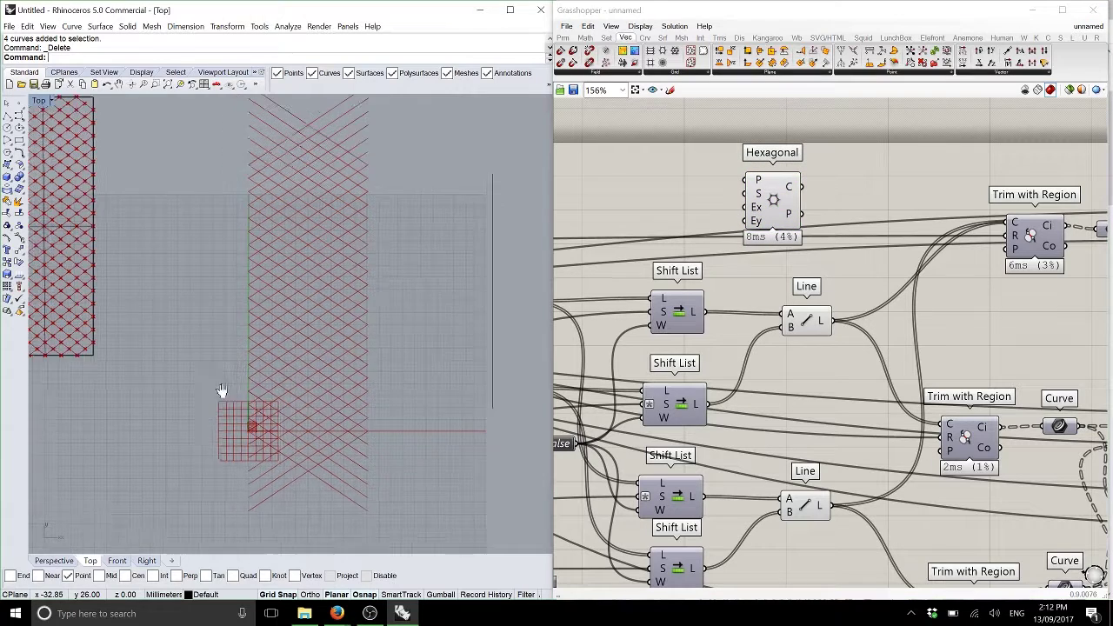
{"action": "scroll", "coordinate": [280, 419], "scroll_direction": "up", "scroll_amount": 8}
Increase the Hexagonal grid's number of cells in the X direction (Ex)
{"action": "right_click", "coordinate": [760, 194]}
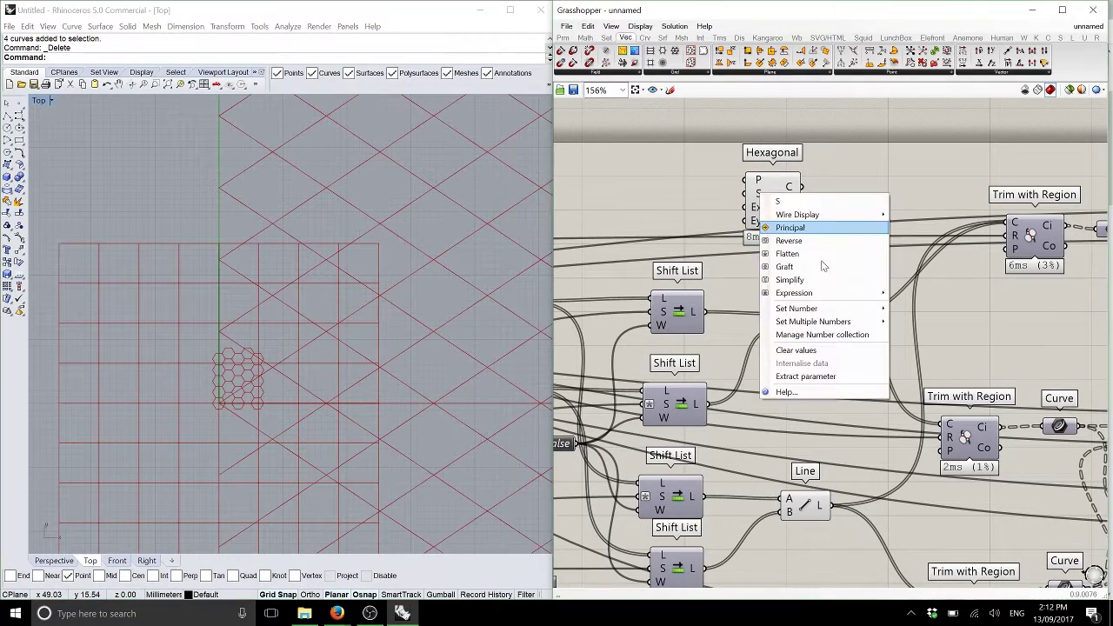
{"action": "mouse_move", "coordinate": [851, 311]}
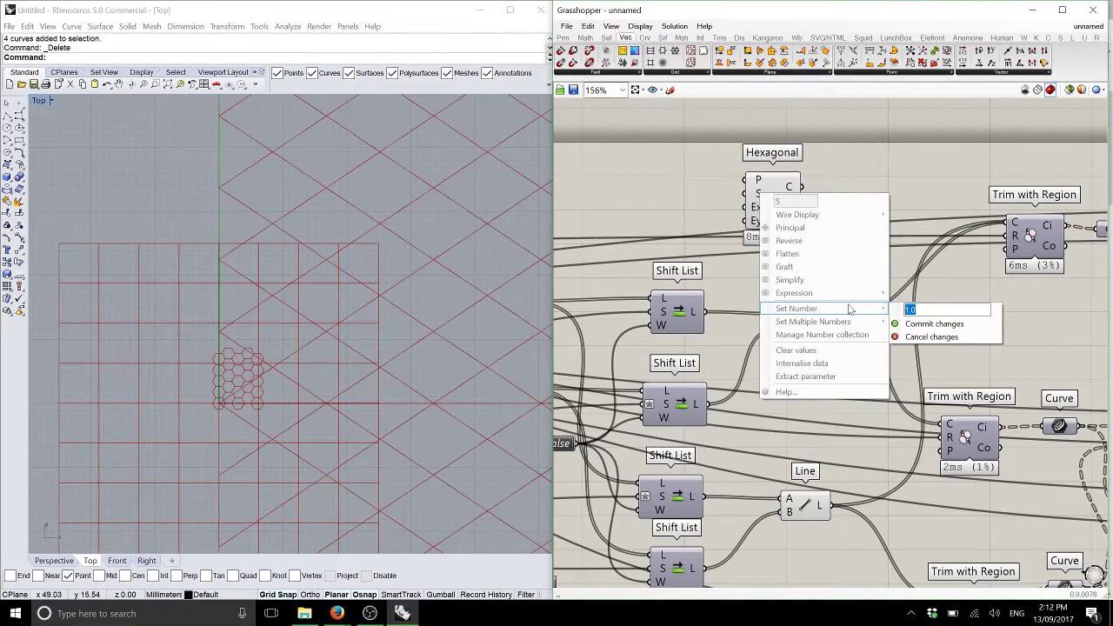
{"action": "right_click", "coordinate": [752, 207]}
{"action": "mouse_move", "coordinate": [857, 323]}
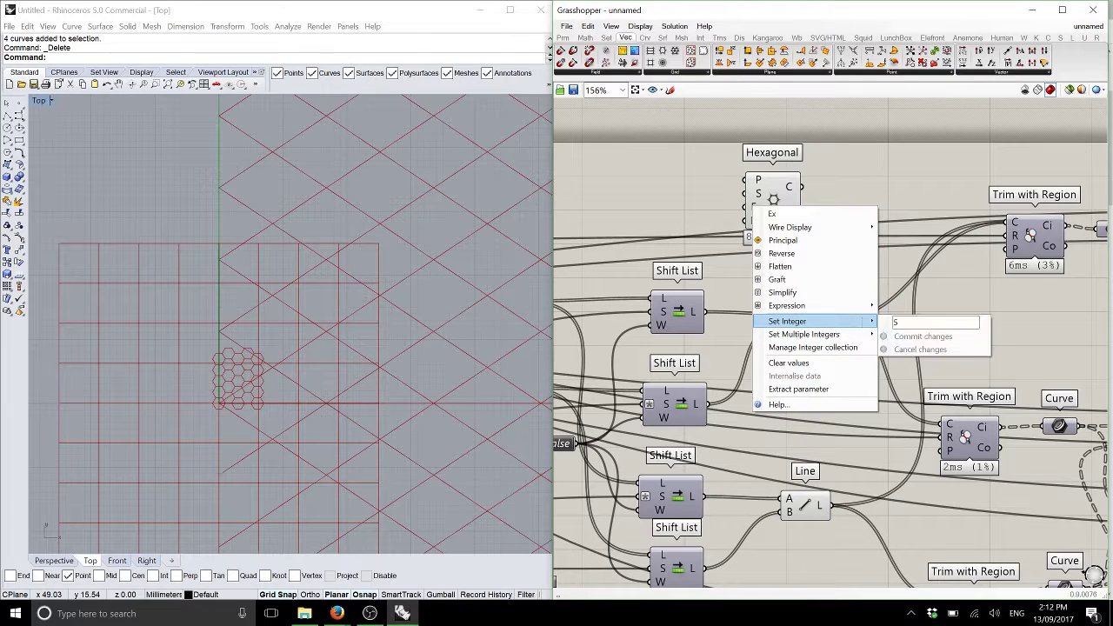
{"action": "left_click", "coordinate": [921, 336]}
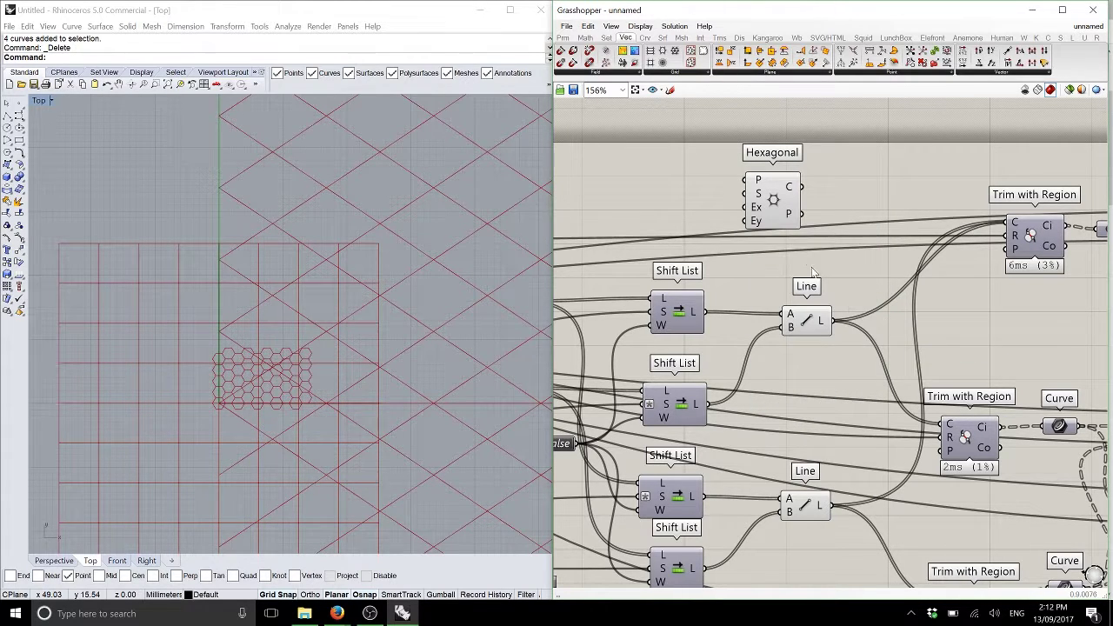
Set the Hexagonal grid's cell size (S) to 5
{"action": "right_click", "coordinate": [753, 207]}
{"action": "mouse_move", "coordinate": [842, 328]}
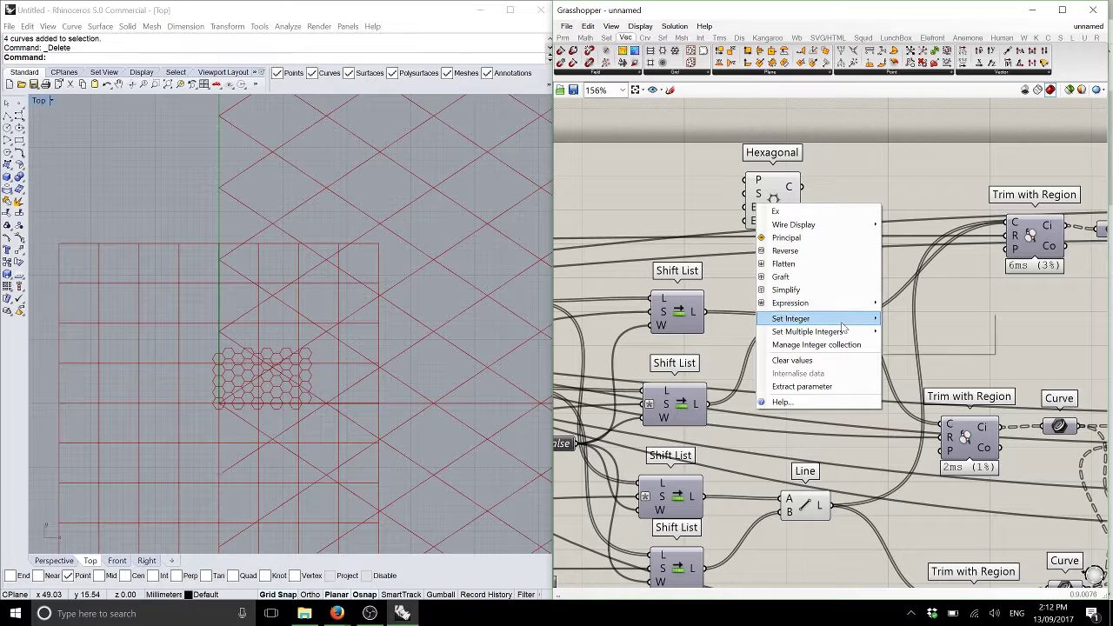
{"action": "right_click", "coordinate": [753, 193]}
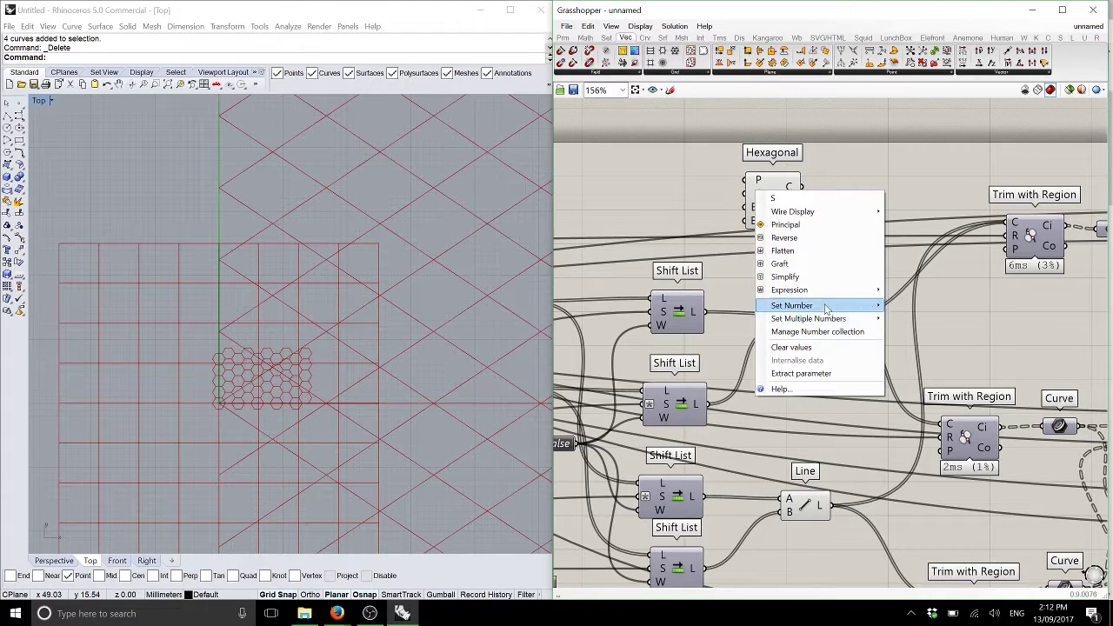
{"action": "mouse_move", "coordinate": [826, 309]}
{"action": "type", "text": "3.5"}
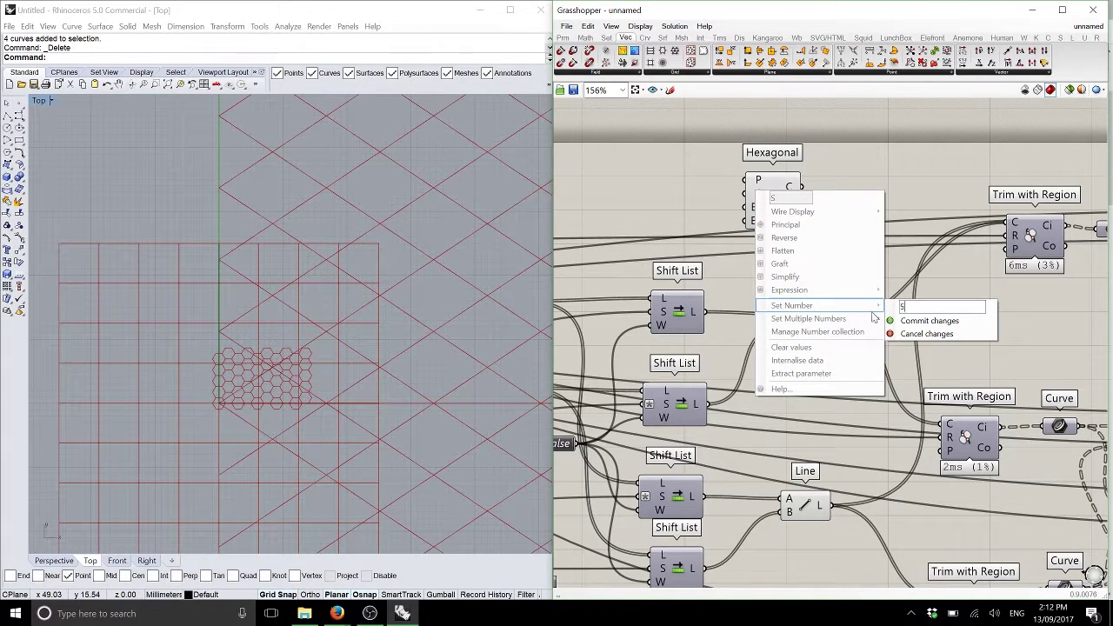
{"action": "left_click", "coordinate": [901, 320]}
{"action": "right_click_drag", "start_coordinate": [317, 274], "coordinate": [320, 294]}
{"action": "scroll", "coordinate": [320, 294], "scroll_direction": "down", "scroll_amount": 5}
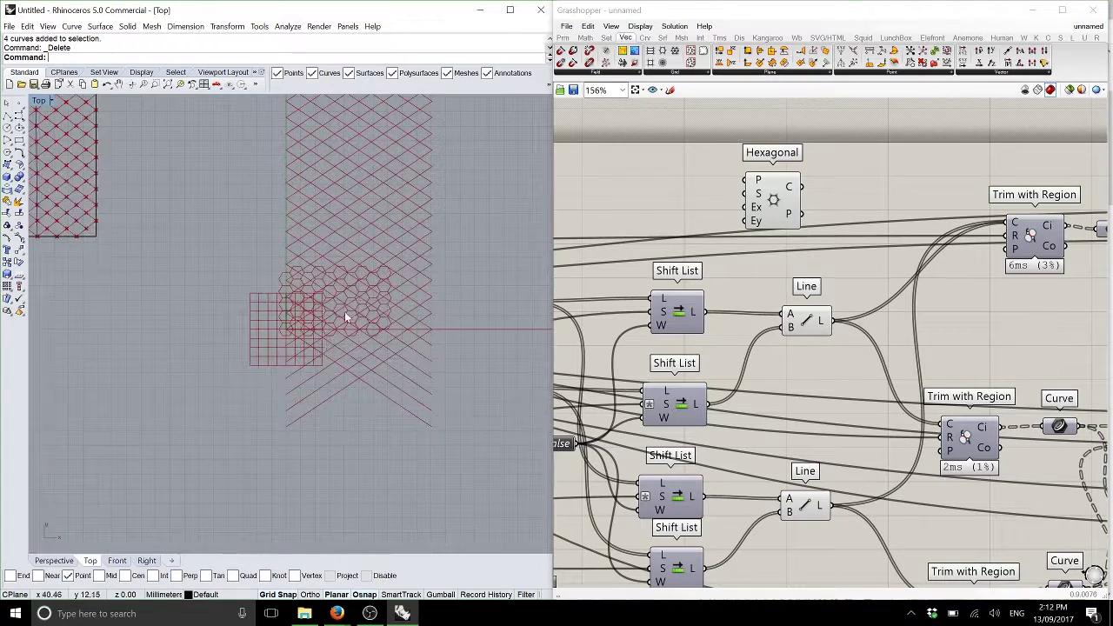
Increase the Hexagonal grid's number of cells in the Y direction (Ey) so it extends along the diagrid lines
{"action": "right_click", "coordinate": [758, 222]}
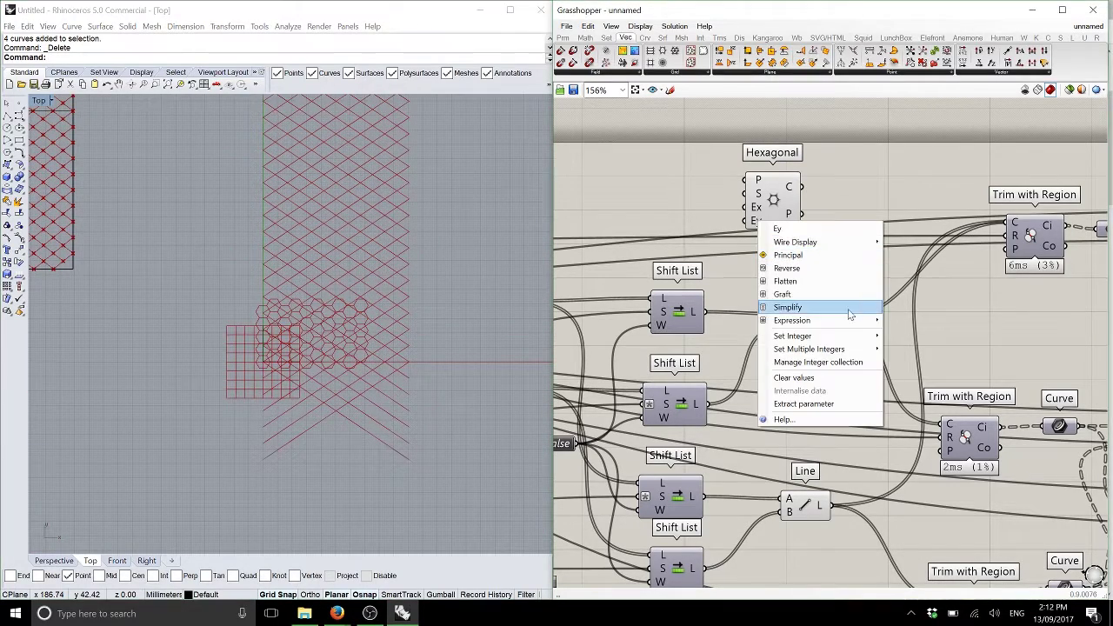
{"action": "mouse_move", "coordinate": [878, 338]}
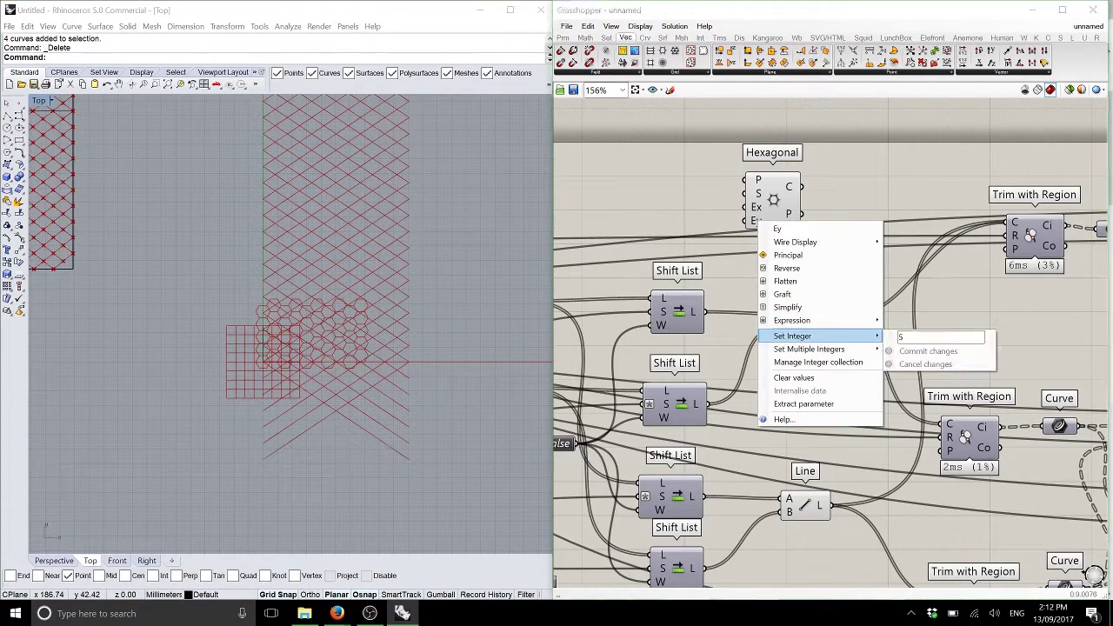
{"action": "type", "text": "1"}
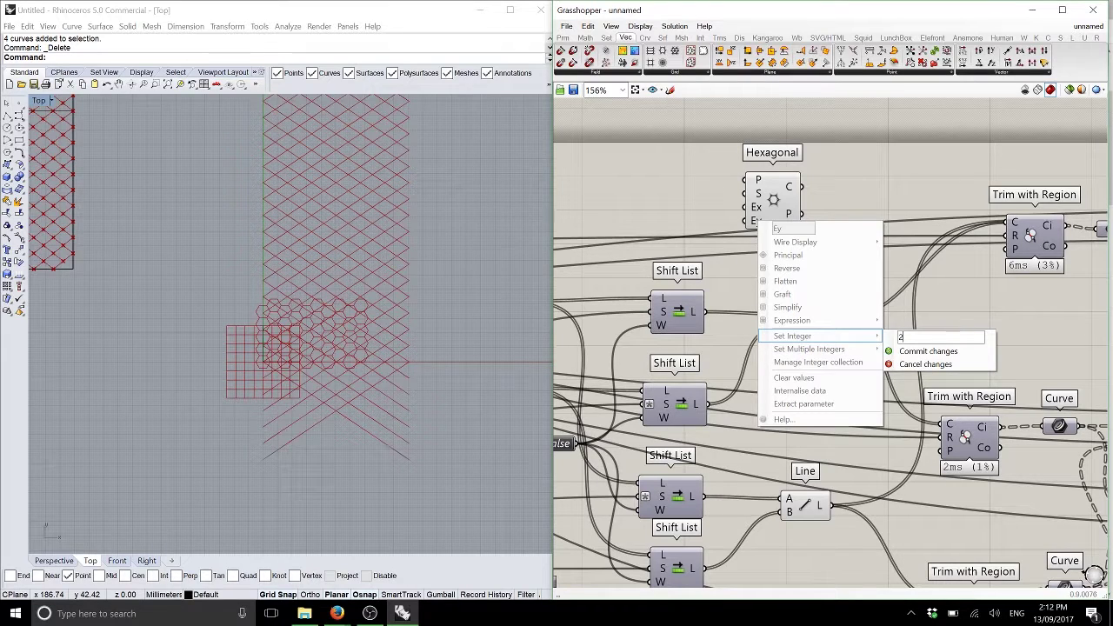
{"action": "left_click", "coordinate": [925, 351]}
{"action": "right_click_drag", "start_coordinate": [401, 227], "coordinate": [419, 323]}
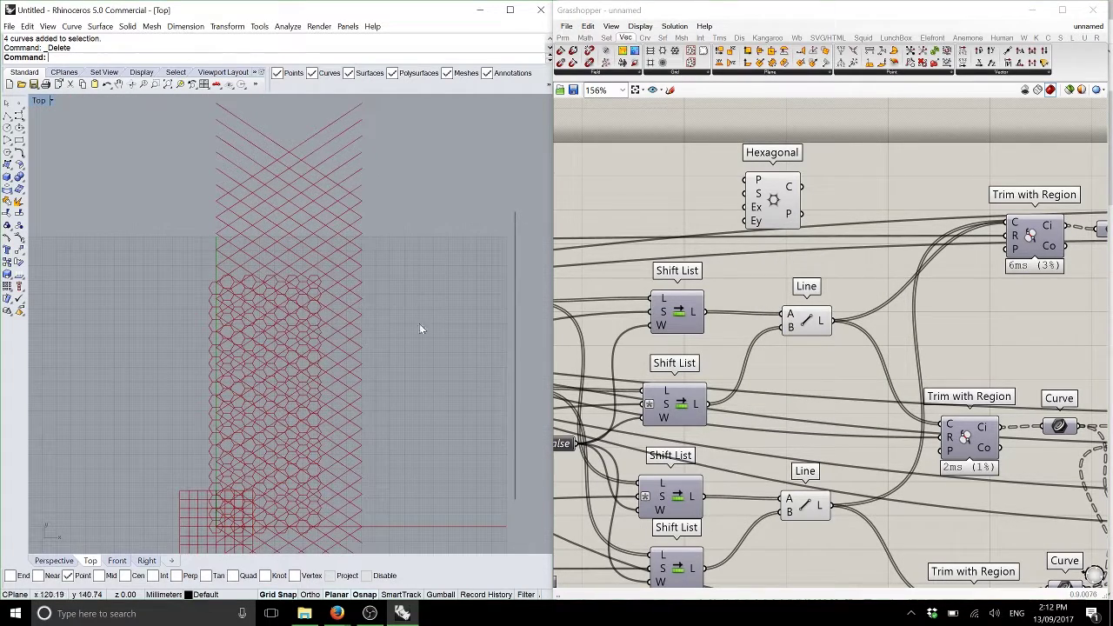
Duplicate the component chain from Trim with Region through Interpolate above the original and place the Hexagonal component in front of the copy
{"action": "right_click_drag", "start_coordinate": [816, 213], "coordinate": [763, 211]}
{"action": "left_click", "coordinate": [734, 216]}
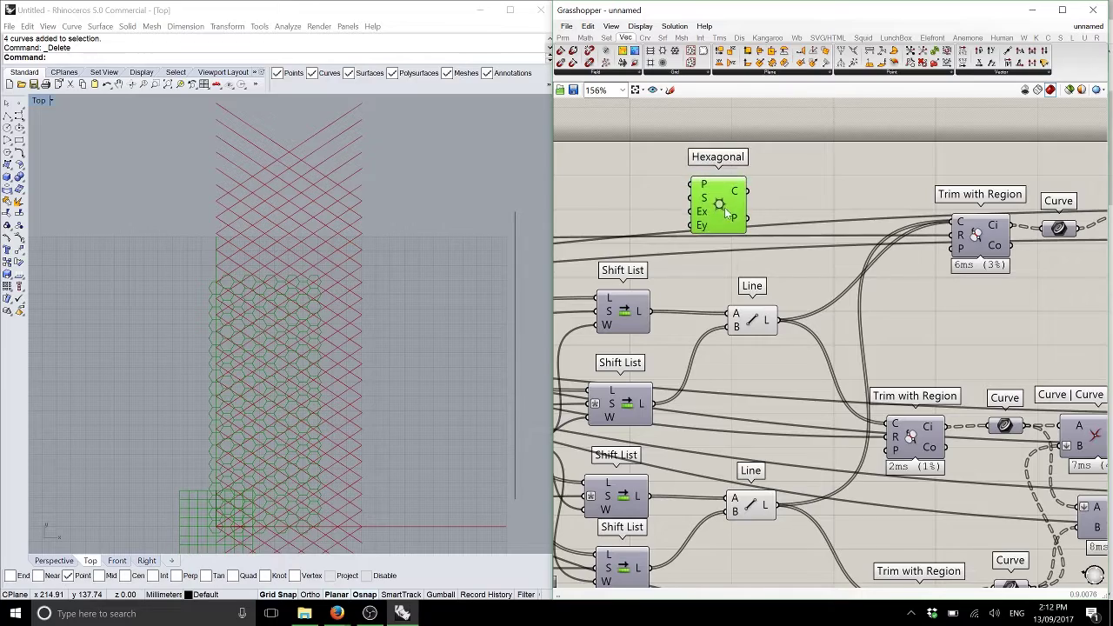
{"action": "scroll", "coordinate": [748, 243], "scroll_direction": "down", "scroll_amount": 3}
{"action": "scroll", "coordinate": [754, 253], "scroll_direction": "up", "scroll_amount": 2}
{"action": "scroll", "coordinate": [603, 288], "scroll_direction": "down", "scroll_amount": 1}
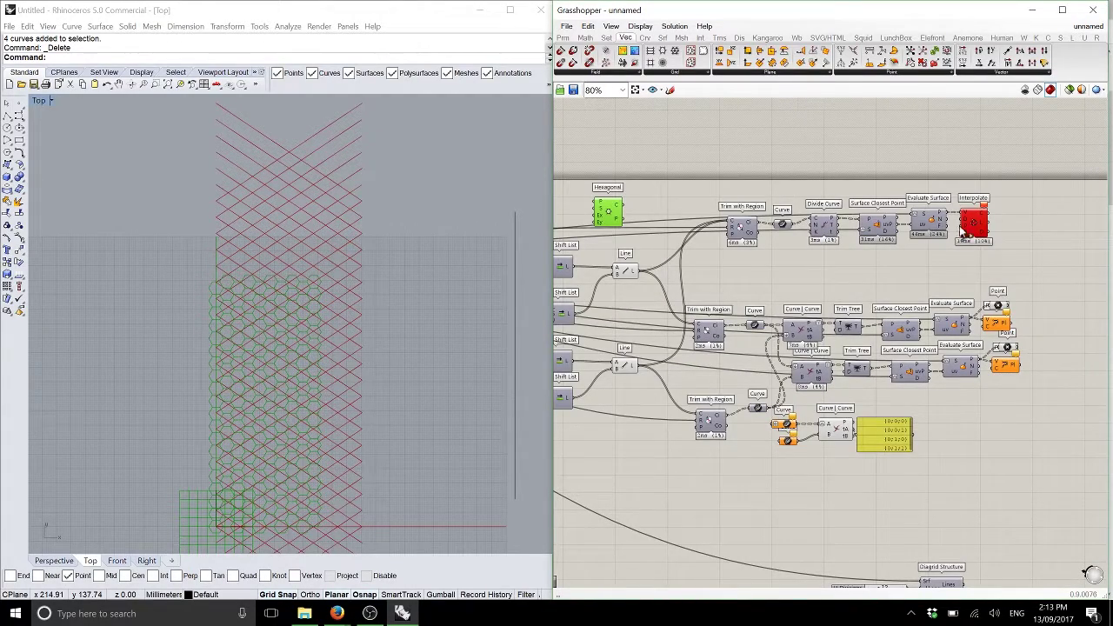
{"action": "left_click_drag", "start_coordinate": [1017, 256], "coordinate": [698, 158]}
{"action": "right_click_drag", "start_coordinate": [698, 158], "coordinate": [776, 281]}
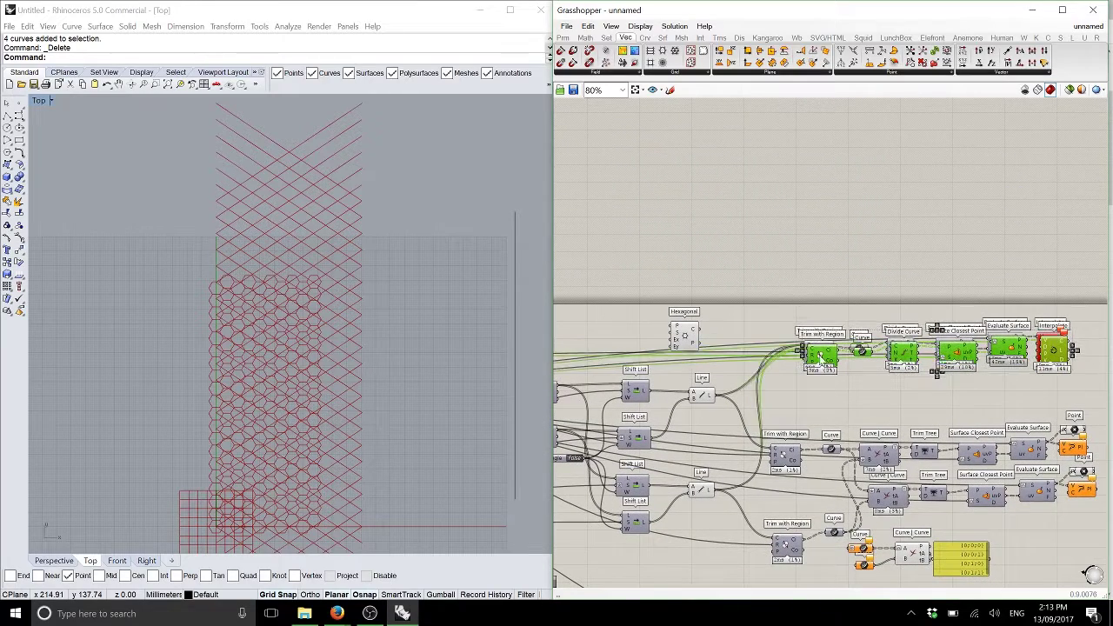
{"action": "key", "text": "ctrl+c"}
{"action": "key", "text": "ctrl+v"}
{"action": "left_click_drag", "start_coordinate": [684, 336], "coordinate": [739, 196]}
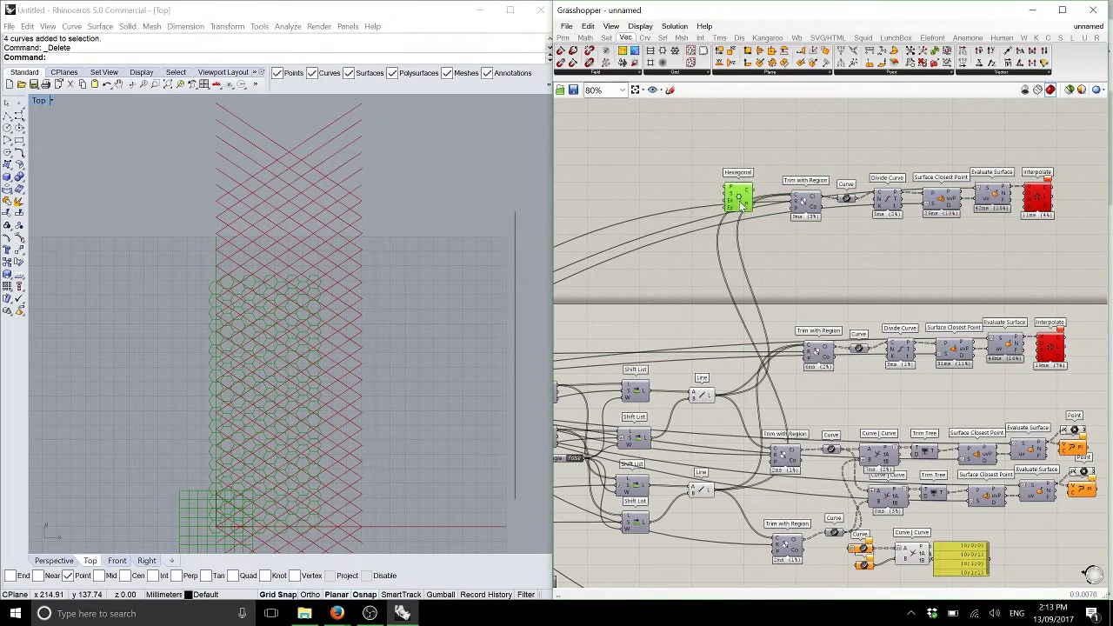
Explode the Hexagonal cells with an Explode component, flatten its segments output and feed it into the copied Trim with Region's curve input
{"action": "scroll", "coordinate": [743, 190], "scroll_direction": "up", "scroll_amount": 5}
{"action": "left_click", "coordinate": [646, 38]}
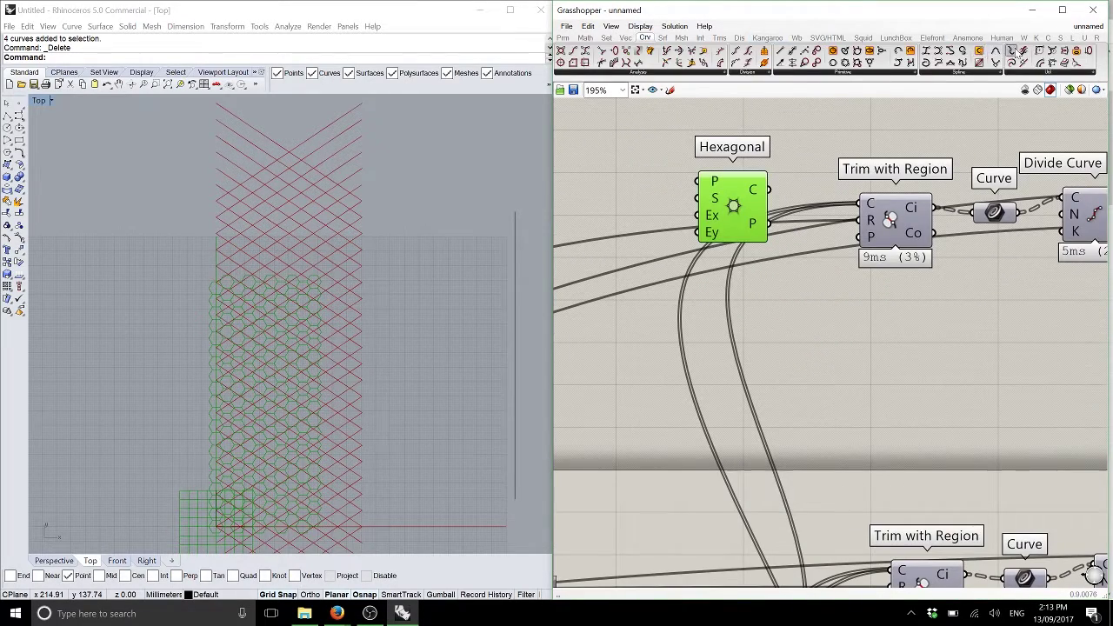
{"action": "left_click_drag", "start_coordinate": [1017, 52], "coordinate": [835, 155]}
{"action": "left_click_drag", "start_coordinate": [712, 222], "coordinate": [642, 205]}
{"action": "left_click_drag", "start_coordinate": [700, 172], "coordinate": [851, 207]}
{"action": "right_click", "coordinate": [787, 176]}
{"action": "left_click", "coordinate": [804, 218]}
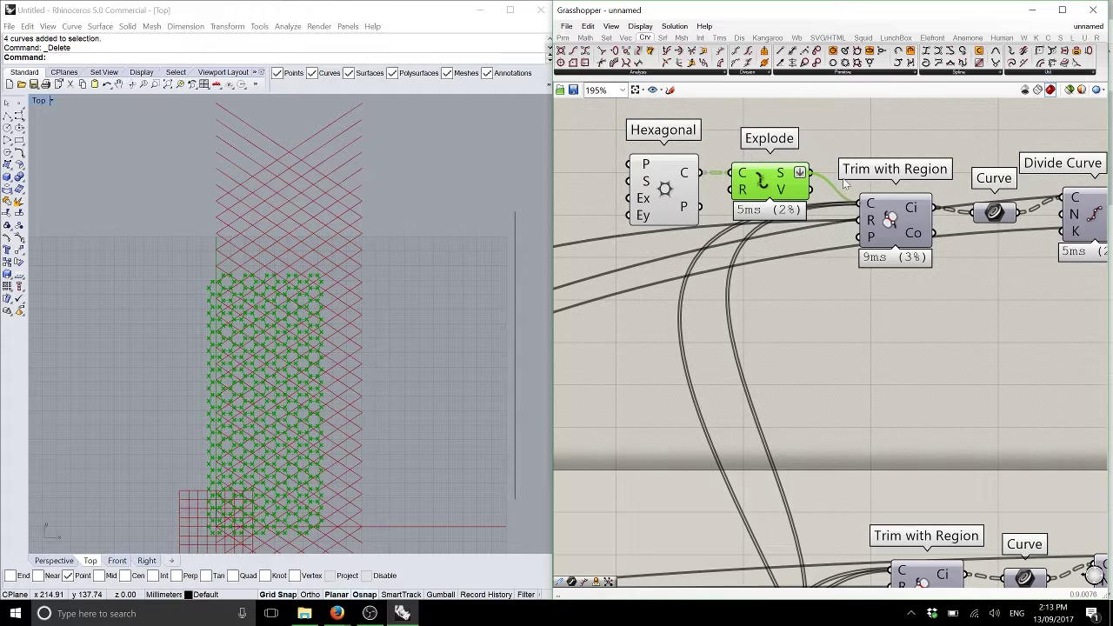
{"action": "left_click", "coordinate": [892, 166]}
Turn off the preview of all components, and turn on only the preview of the hexagonal chain's Interpolate component
{"action": "right_click_drag", "start_coordinate": [979, 152], "coordinate": [890, 163]}
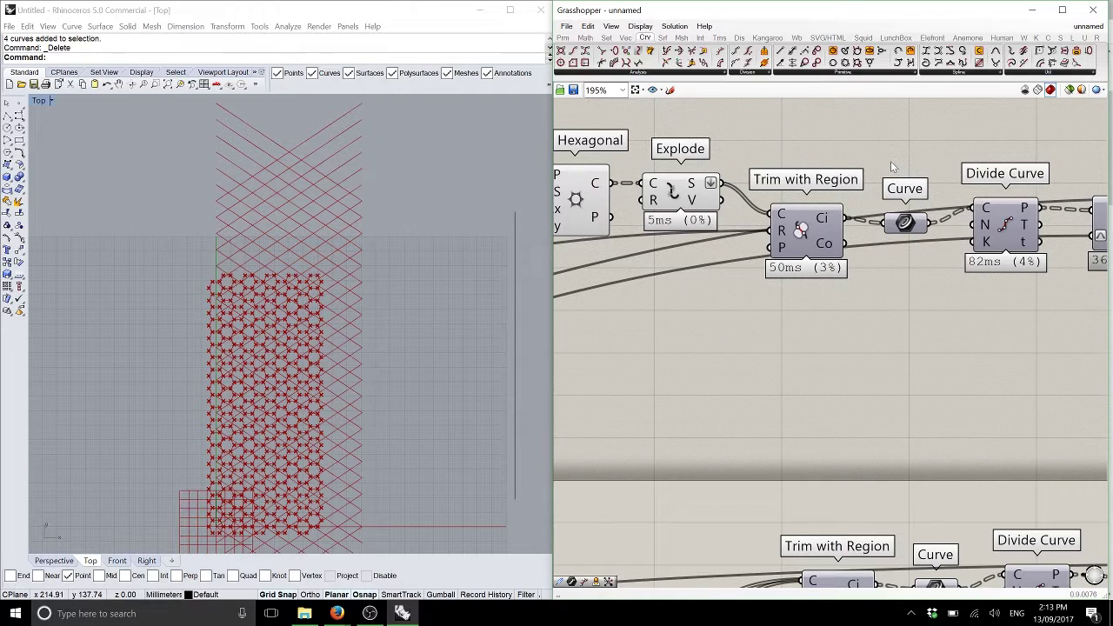
{"action": "scroll", "coordinate": [890, 161], "scroll_direction": "down", "scroll_amount": 2}
{"action": "right_click_drag", "start_coordinate": [1104, 261], "coordinate": [886, 271]}
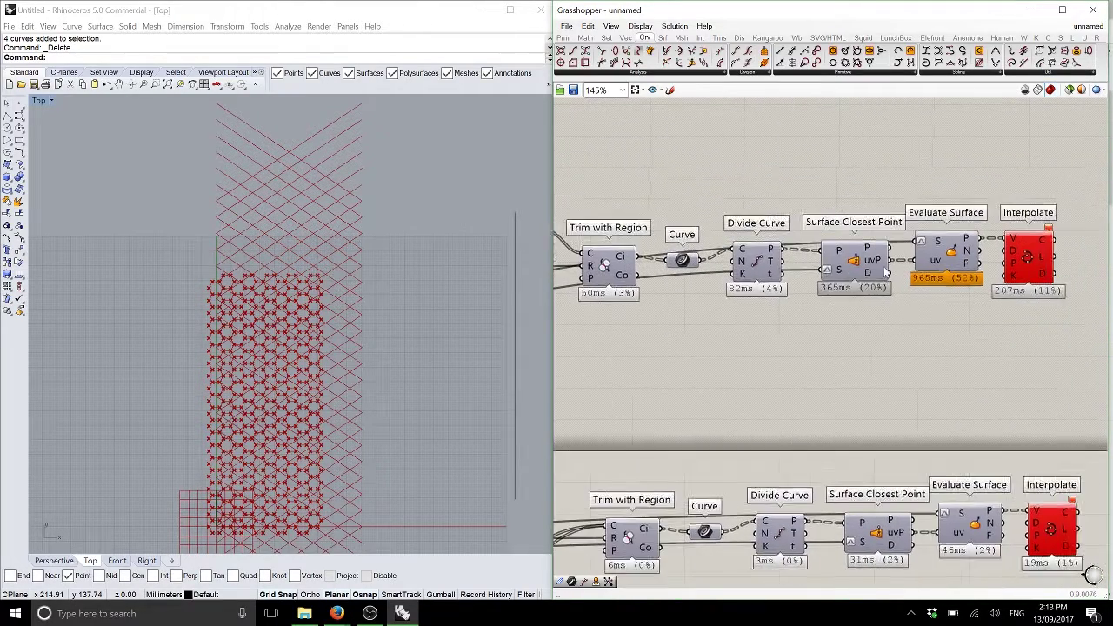
{"action": "scroll", "coordinate": [885, 272], "scroll_direction": "down", "scroll_amount": 1}
{"action": "key", "text": "ctrl+a"}
{"action": "middle_click", "coordinate": [921, 198]}
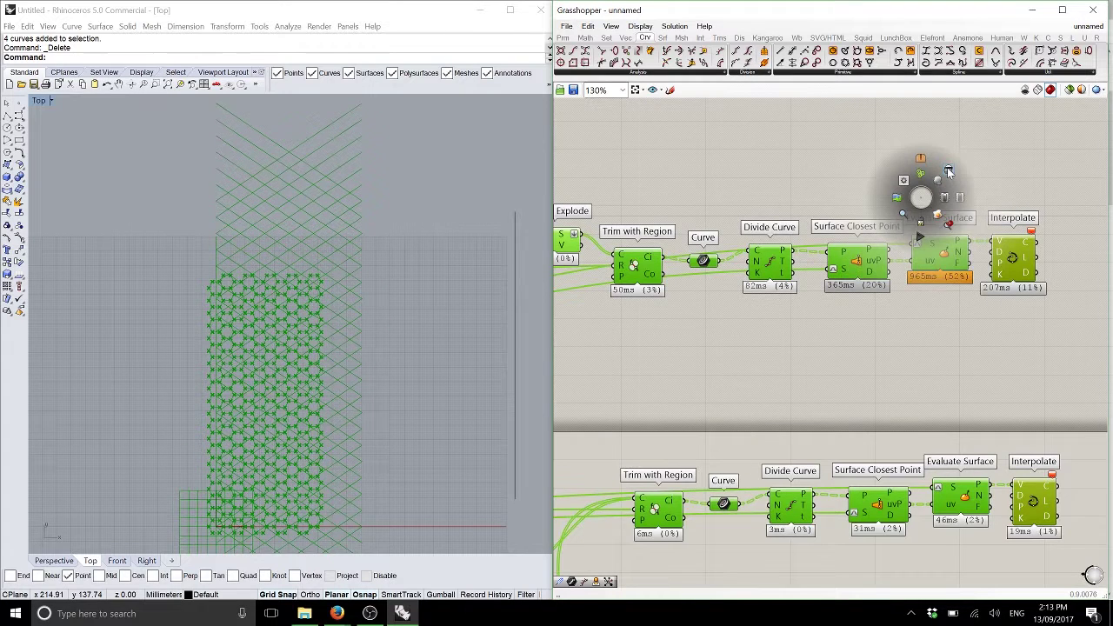
{"action": "left_click", "coordinate": [949, 171]}
{"action": "middle_click", "coordinate": [991, 242]}
{"action": "middle_click", "coordinate": [1037, 270]}
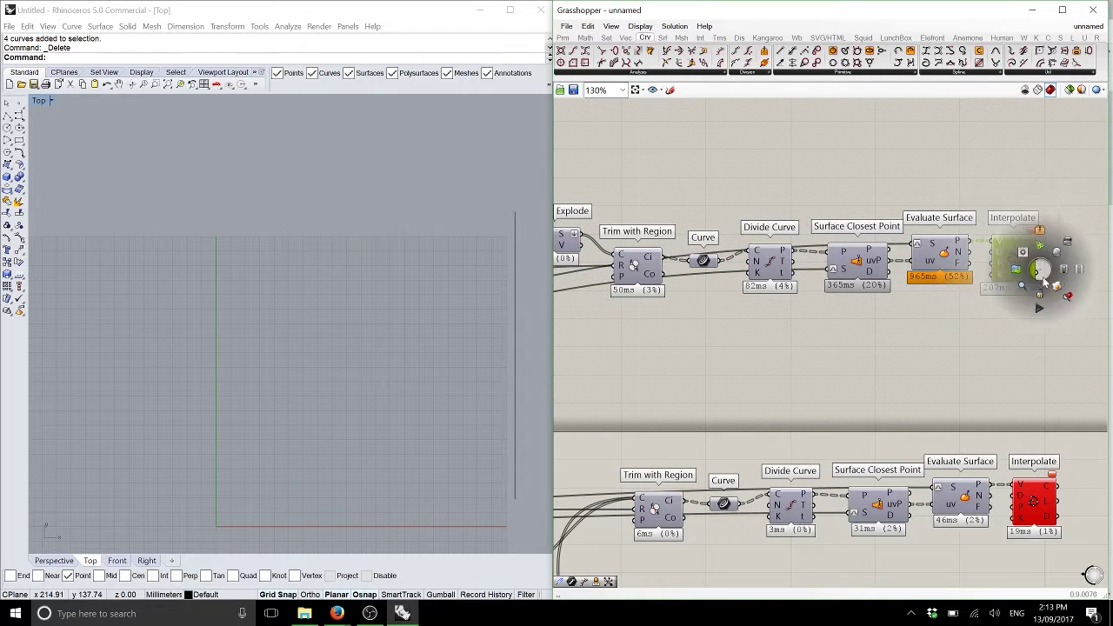
{"action": "left_click", "coordinate": [1066, 296]}
Examine the projected hexagonal pattern on the curved surface in the Perspective viewport, along with its Evaluate Surface and Interpolate components
{"action": "right_click_drag", "start_coordinate": [221, 349], "coordinate": [258, 294]}
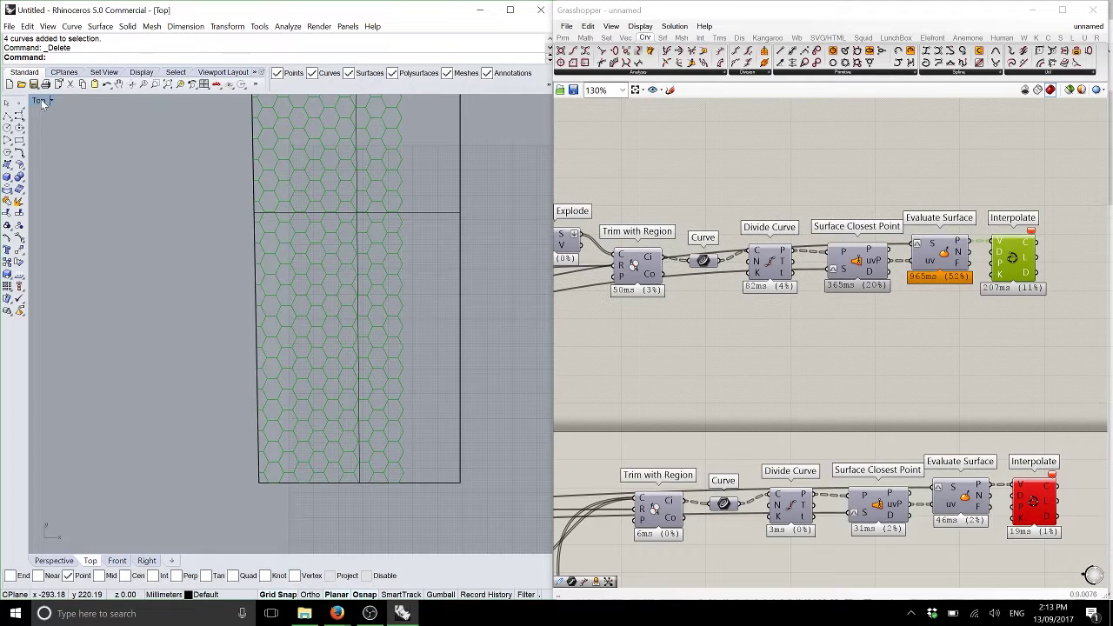
{"action": "double_click", "coordinate": [42, 102]}
{"action": "double_click", "coordinate": [313, 104]}
{"action": "right_click_drag", "start_coordinate": [313, 105], "coordinate": [348, 284]}
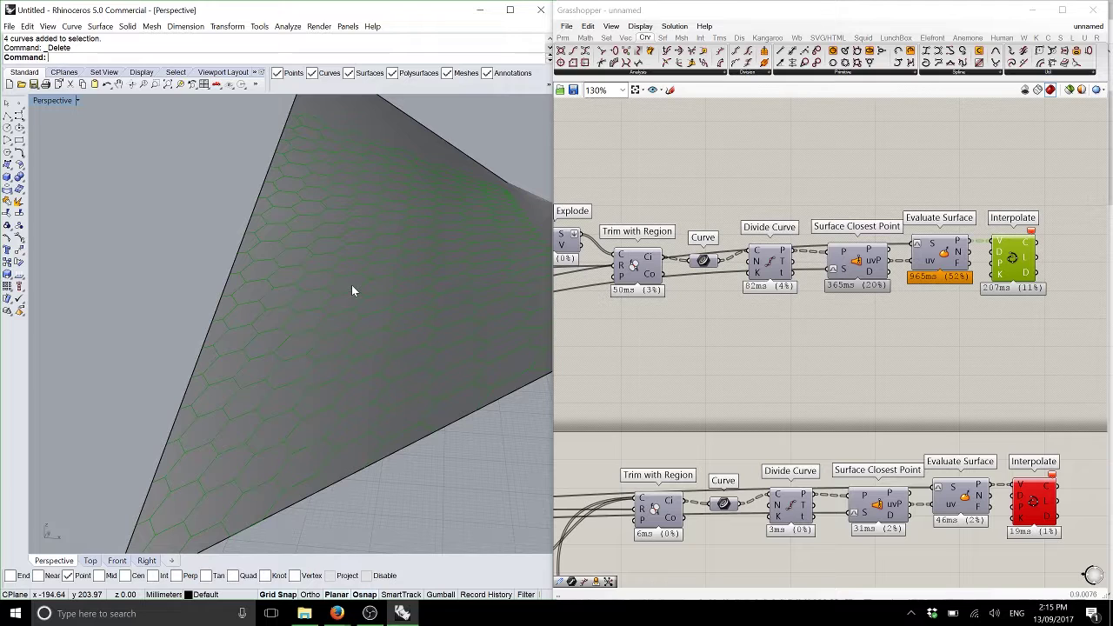
{"action": "right_click_drag", "start_coordinate": [352, 291], "coordinate": [419, 344]}
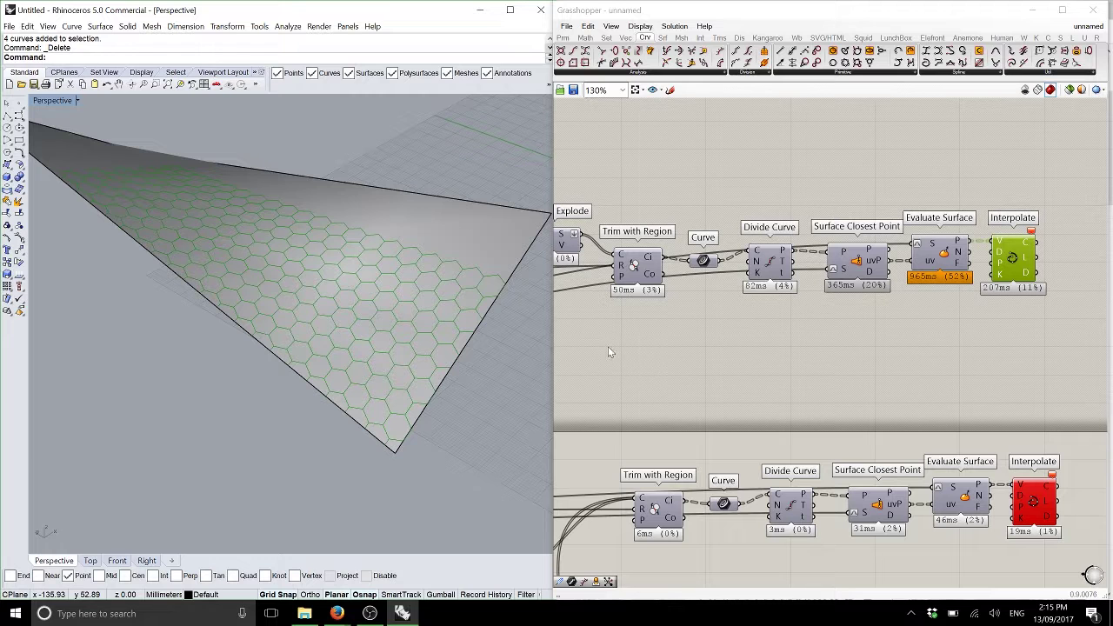
{"action": "right_click_drag", "start_coordinate": [430, 342], "coordinate": [382, 341]}
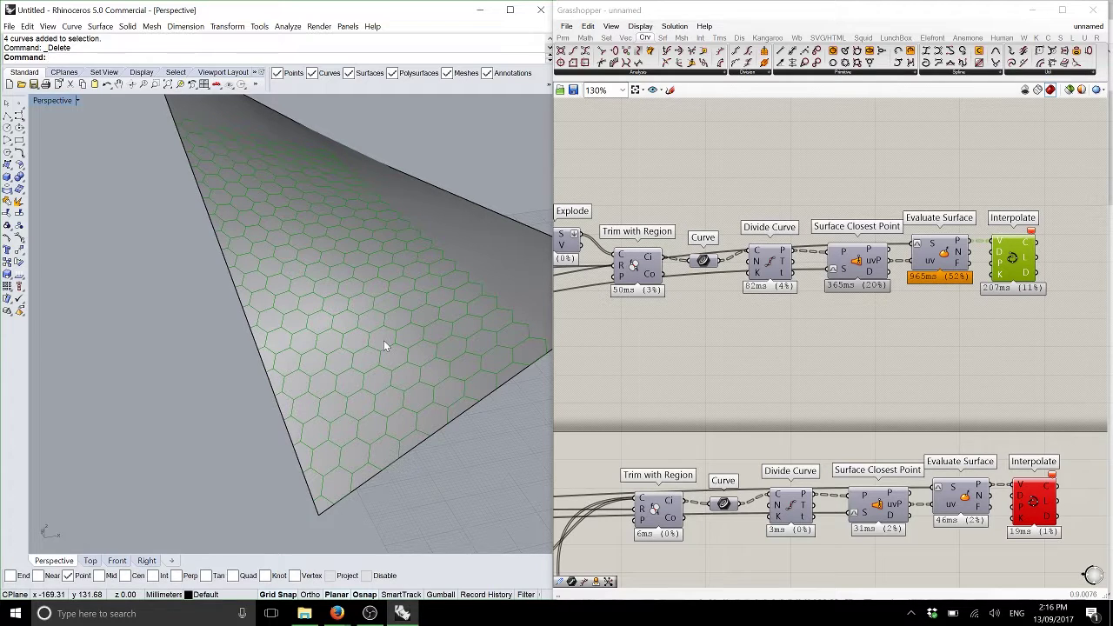
{"action": "scroll", "coordinate": [695, 228], "scroll_direction": "down", "scroll_amount": 1}
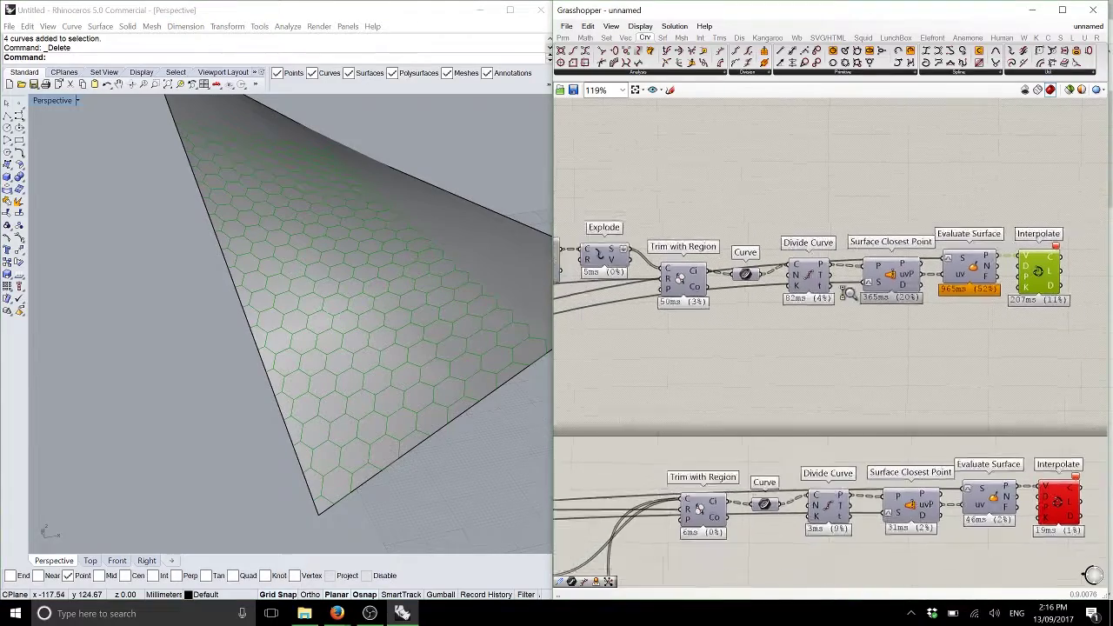
{"action": "scroll", "coordinate": [844, 287], "scroll_direction": "up", "scroll_amount": 4}
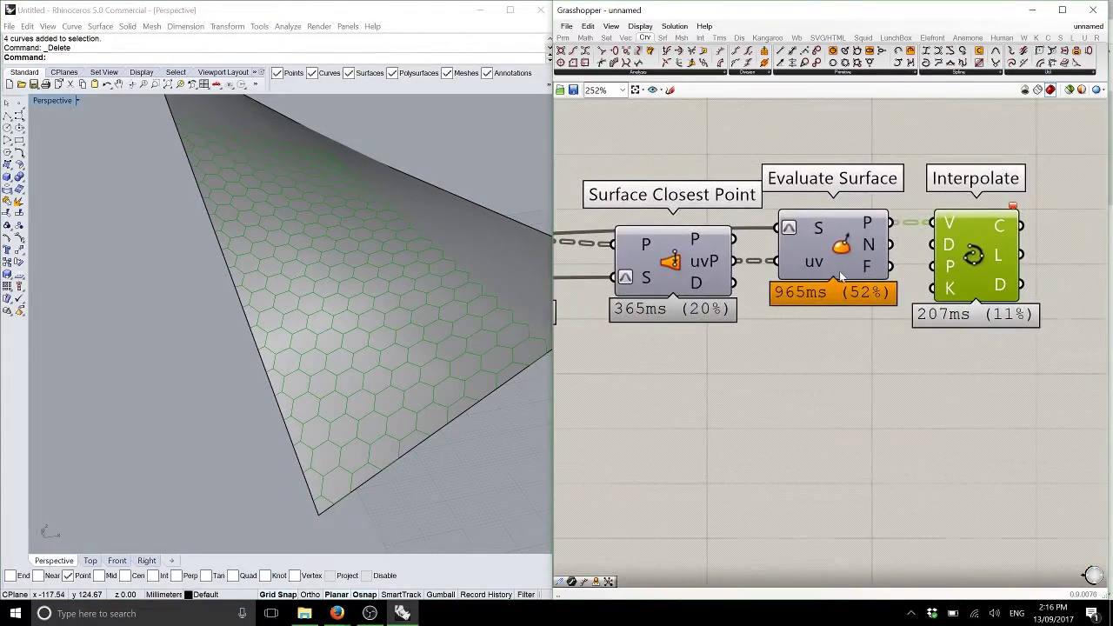
{"action": "left_click", "coordinate": [815, 378]}
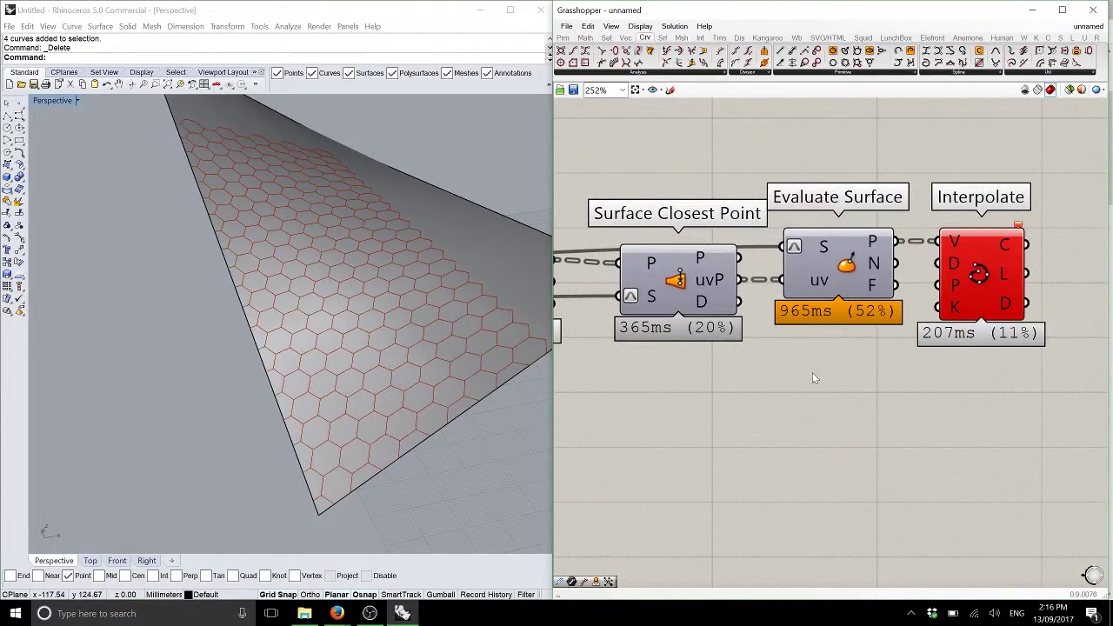
Examine the end of the hexagonal chain in Grasshopper and the projected hexagons on the surface in Rhino's full-screen Perspective viewport
{"action": "left_click", "coordinate": [1062, 10]}
{"action": "right_click_drag", "start_coordinate": [276, 301], "coordinate": [583, 374]}
{"action": "scroll", "coordinate": [595, 321], "scroll_direction": "up", "scroll_amount": 3}
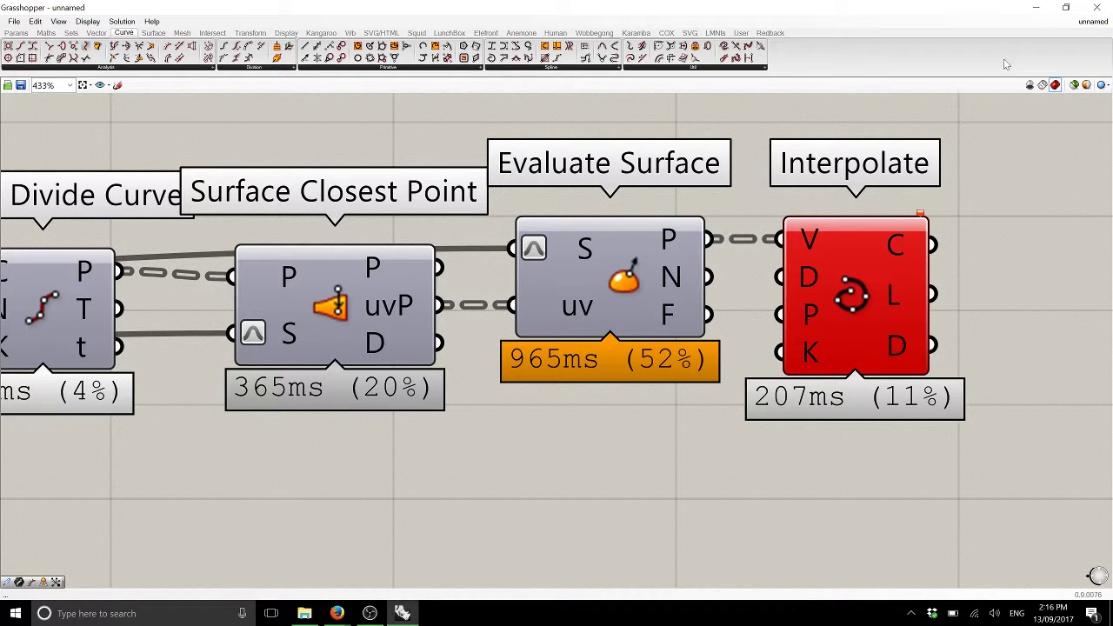
{"action": "left_click", "coordinate": [1040, 12]}
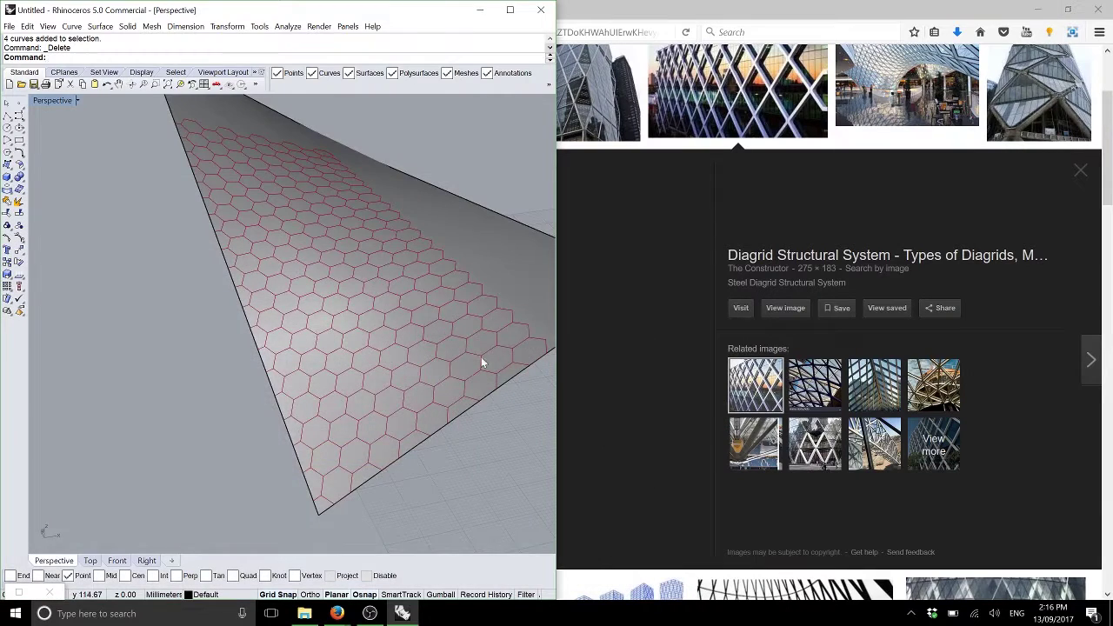
{"action": "scroll", "coordinate": [417, 338], "scroll_direction": "up", "scroll_amount": 3}
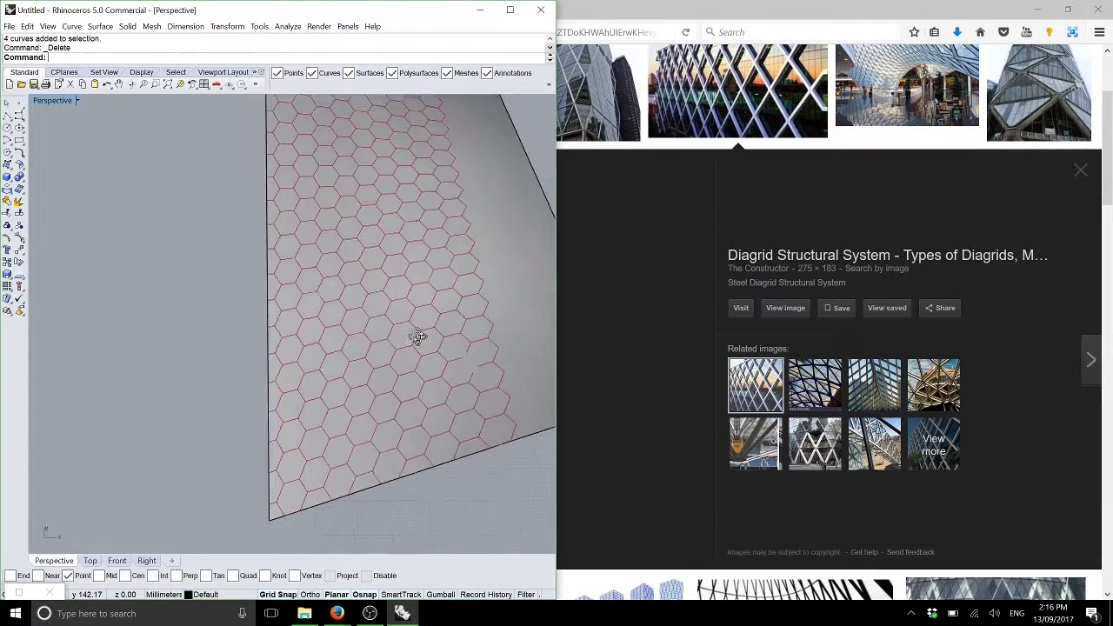
{"action": "left_click", "coordinate": [520, 12]}
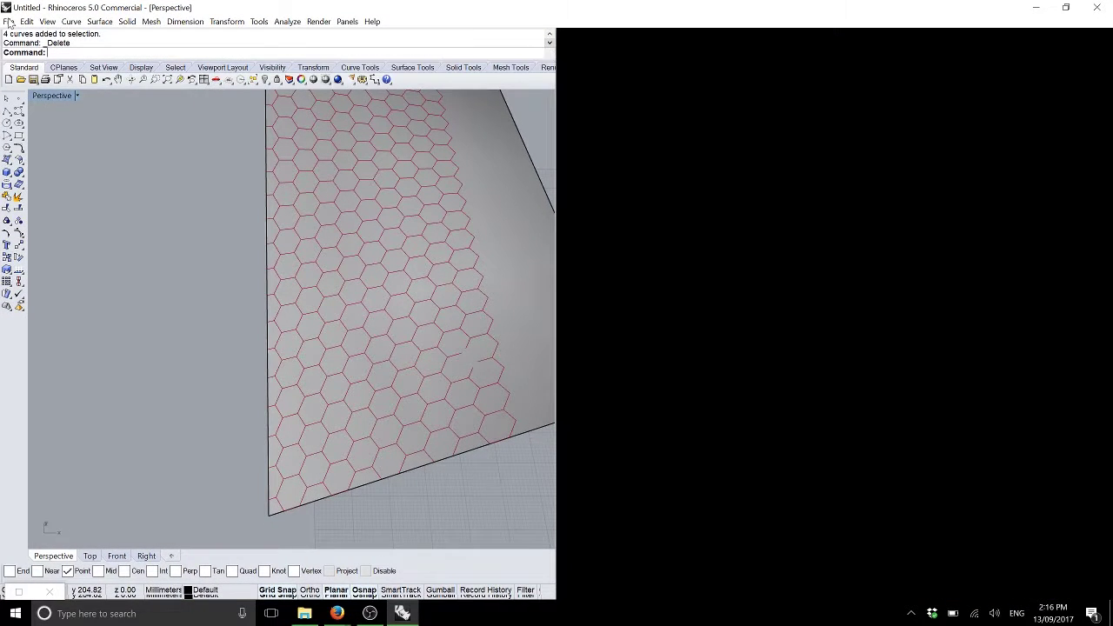
{"action": "scroll", "coordinate": [614, 360], "scroll_direction": "down", "scroll_amount": 10}
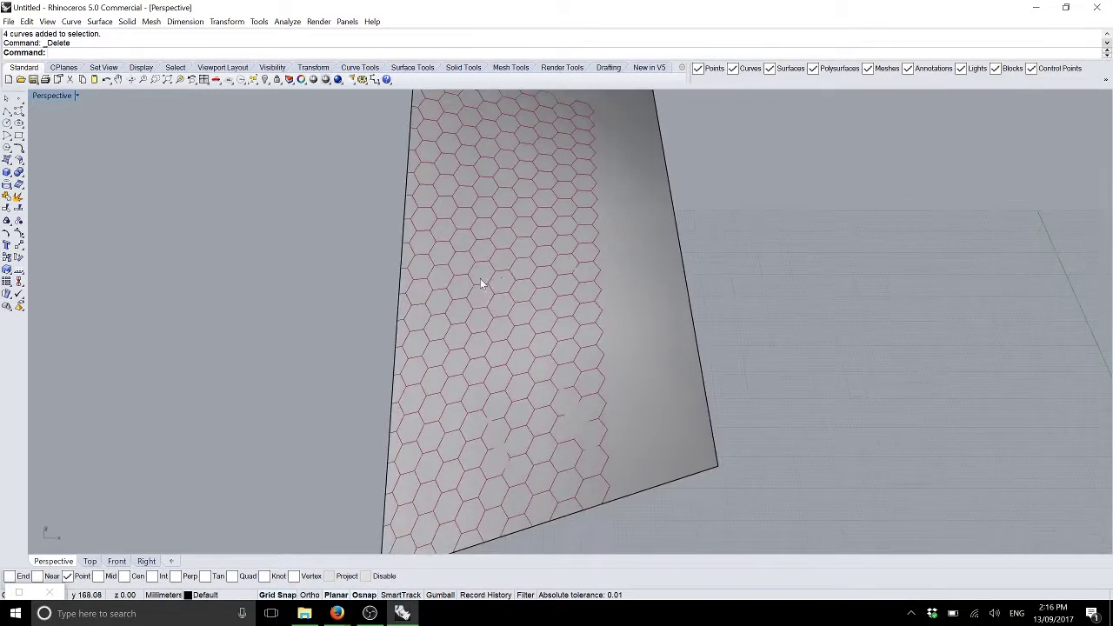
{"action": "scroll", "coordinate": [497, 380], "scroll_direction": "up", "scroll_amount": 10}
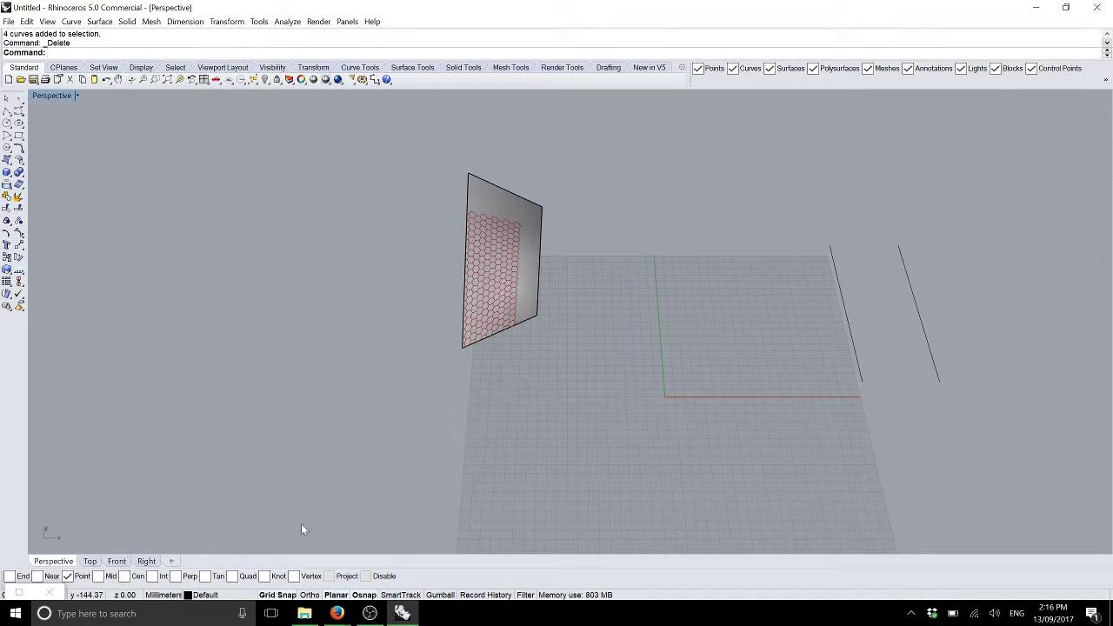
Switch to Firefox and search the web for "d3 .js" in a new tab
{"action": "left_click", "coordinate": [338, 613]}
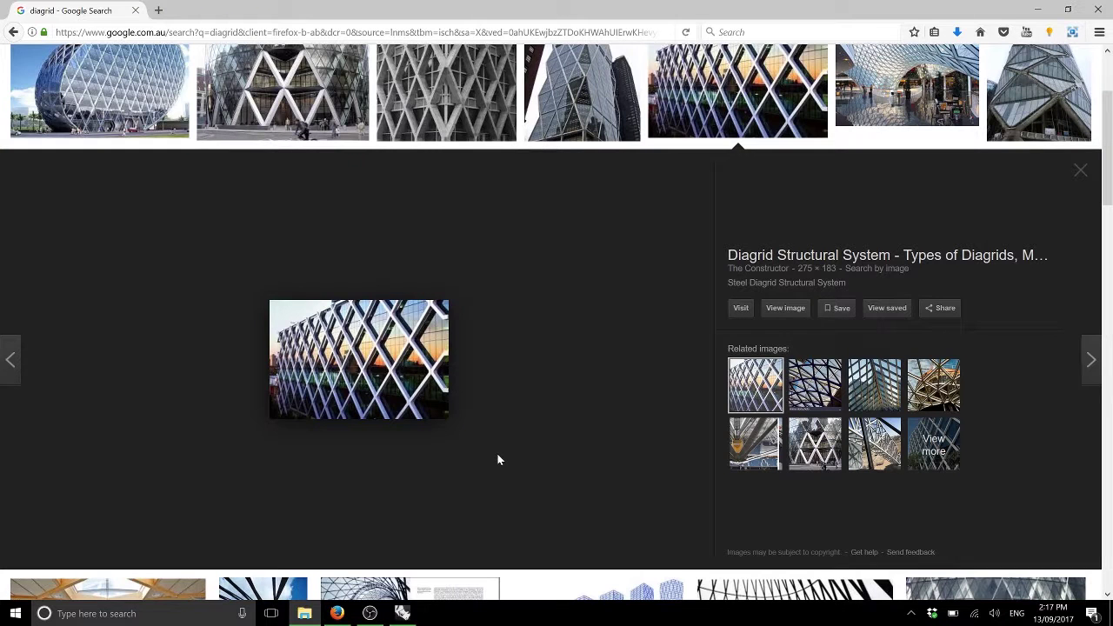
{"action": "left_click", "coordinate": [158, 10]}
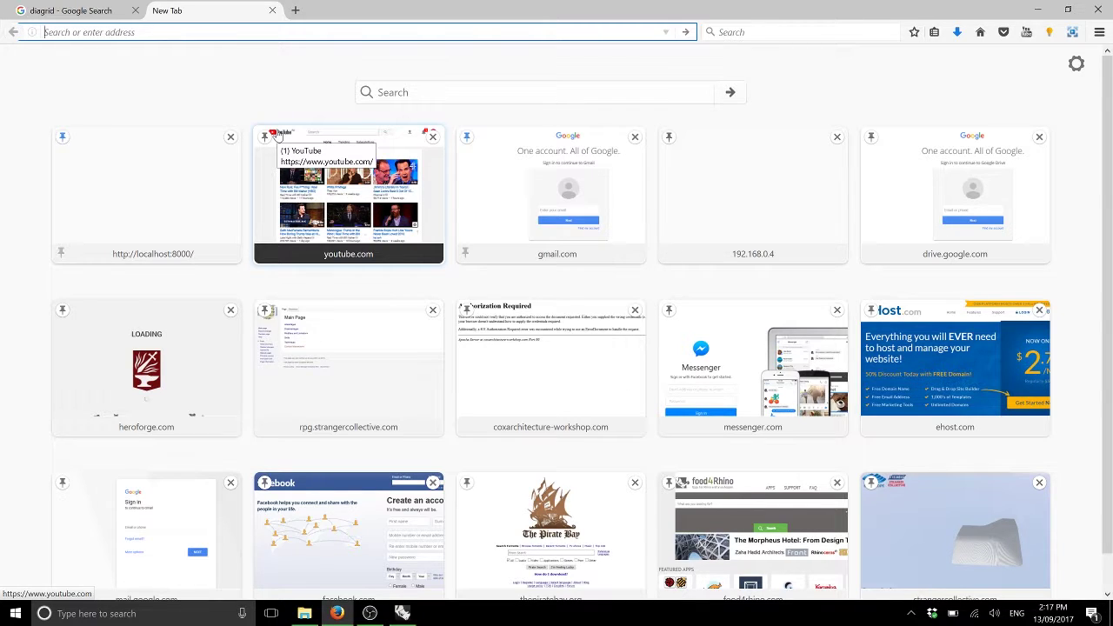
{"action": "type", "text": "d3 .j"}
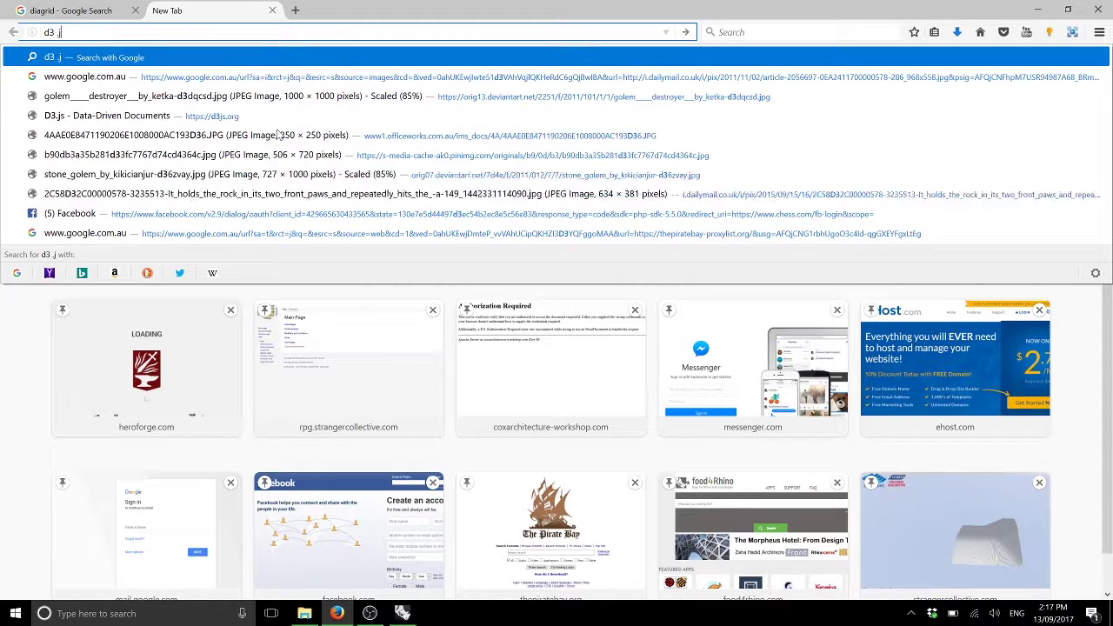
{"action": "type", "text": "s"}
{"action": "key", "text": "Return"}
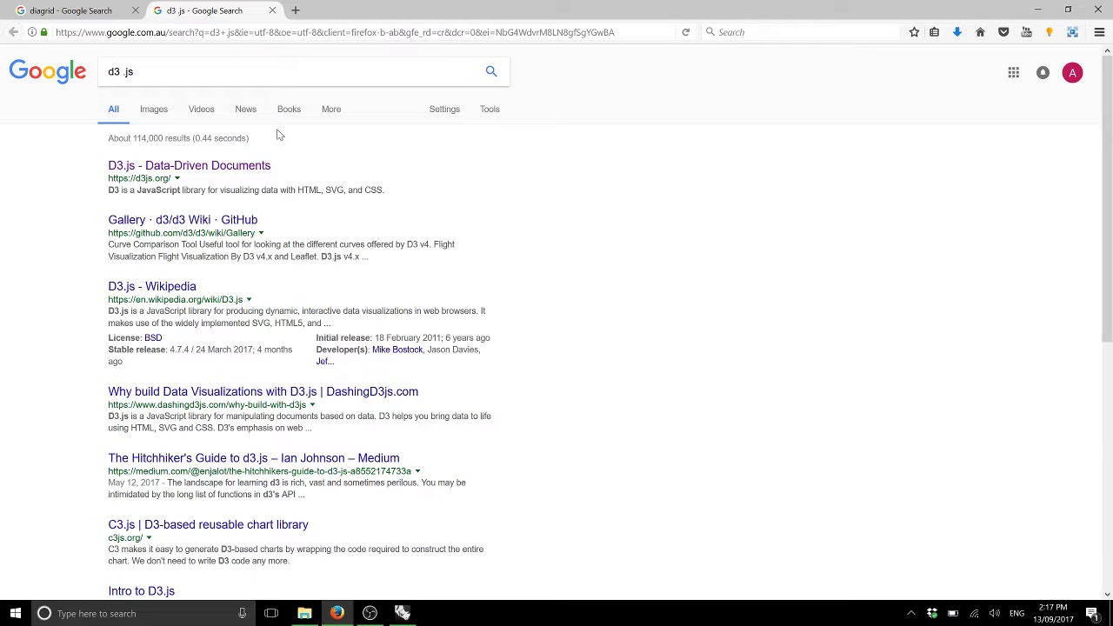
Search for "real world size" in another new tab, open thetruesize.com from the results and dismiss its How it works introduction
{"action": "key", "text": "ctrl+t"}
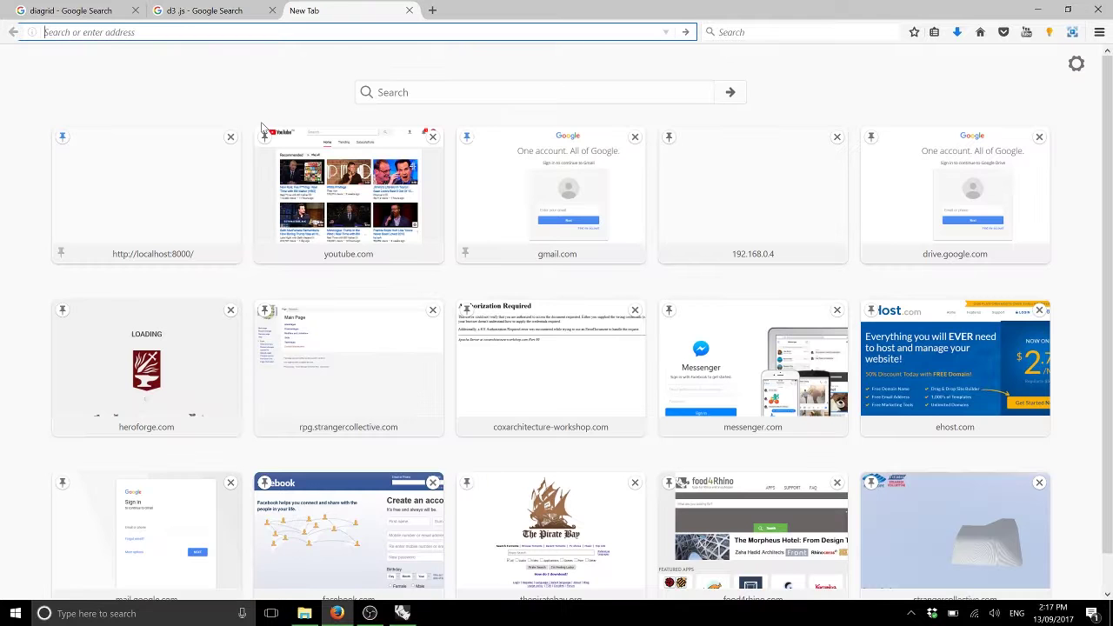
{"action": "type", "text": "real world size"}
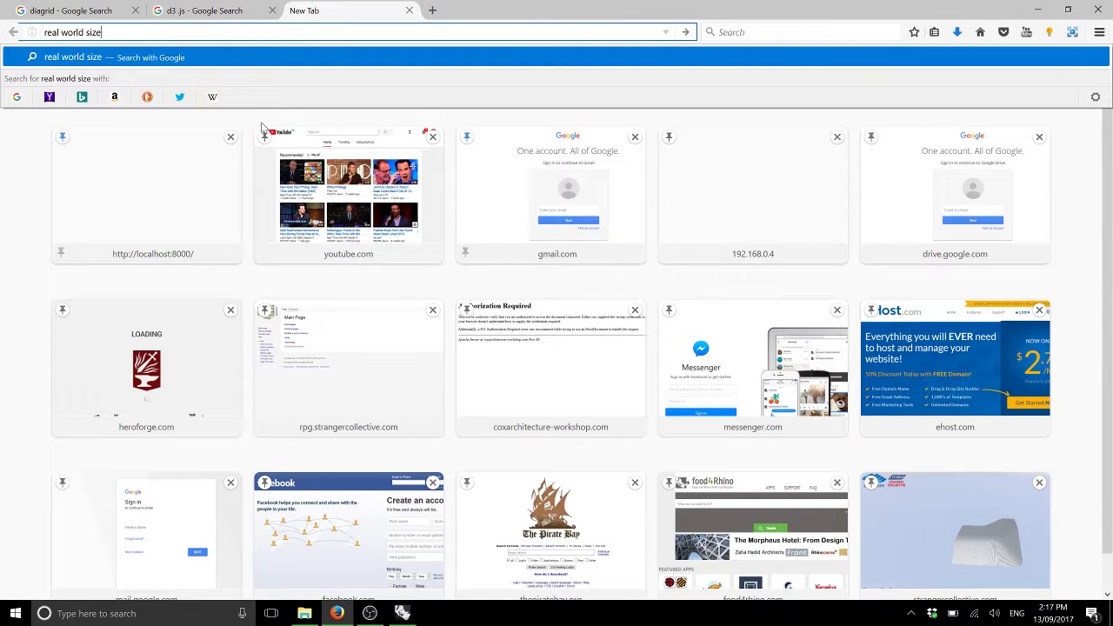
{"action": "key", "text": "Return"}
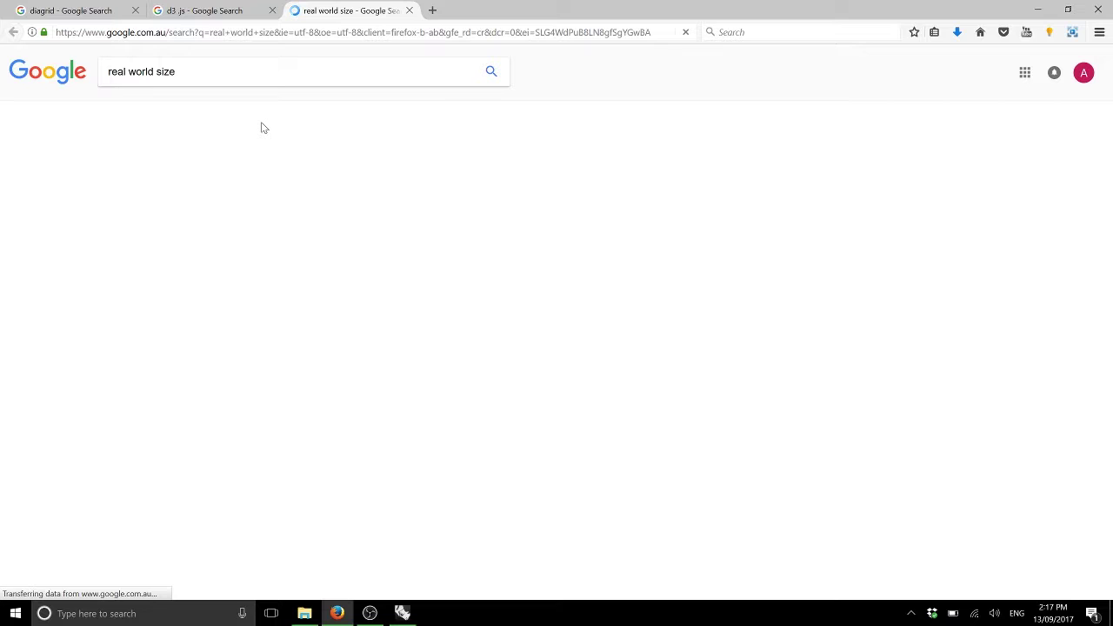
{"action": "left_click", "coordinate": [139, 171]}
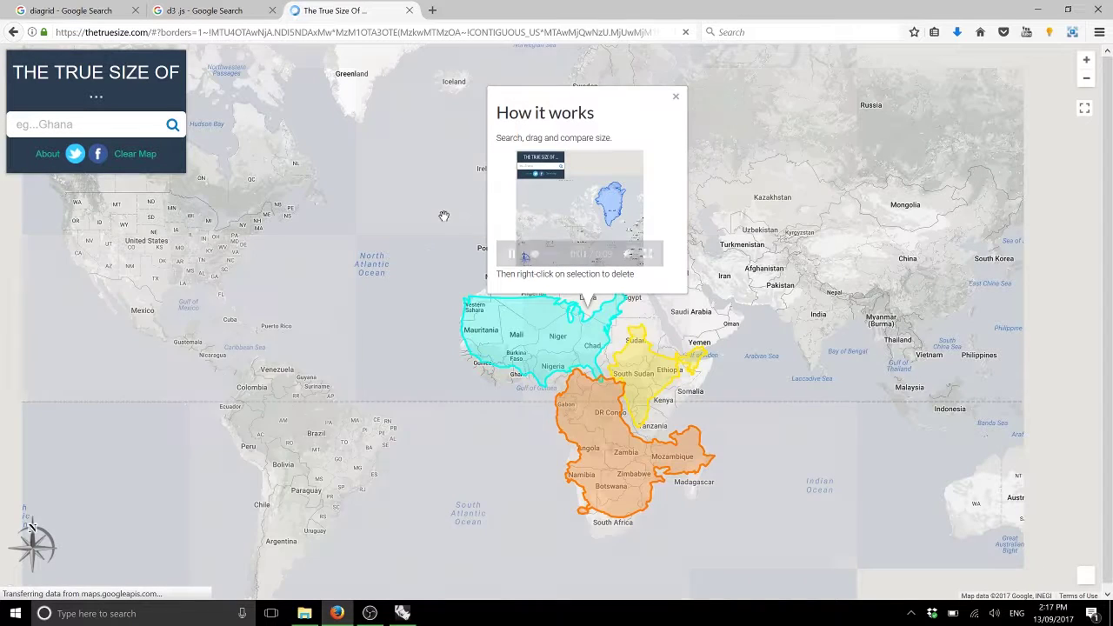
{"action": "mouse_move", "coordinate": [531, 328]}
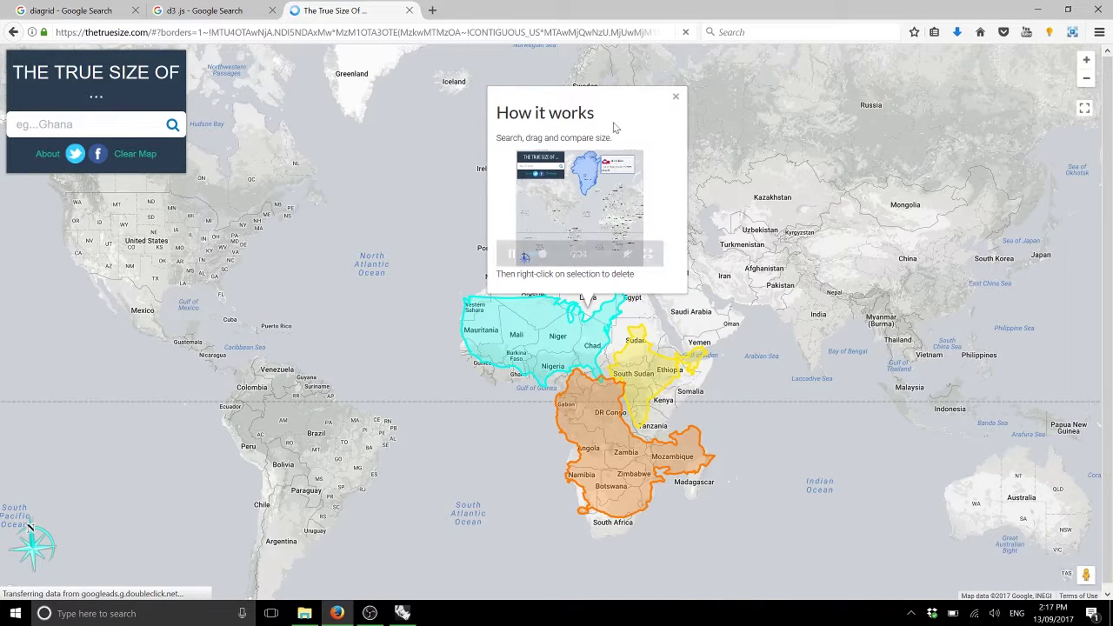
{"action": "left_click", "coordinate": [678, 99]}
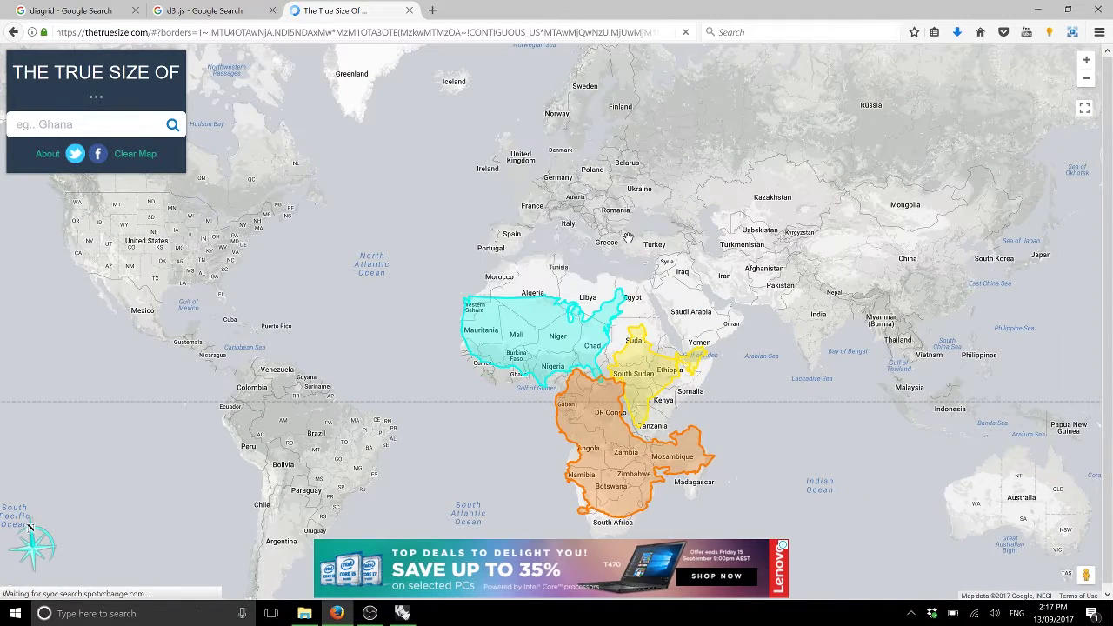
Remove the preset United States, India and China outlines from the world map
{"action": "left_click_drag", "start_coordinate": [569, 329], "coordinate": [559, 321]}
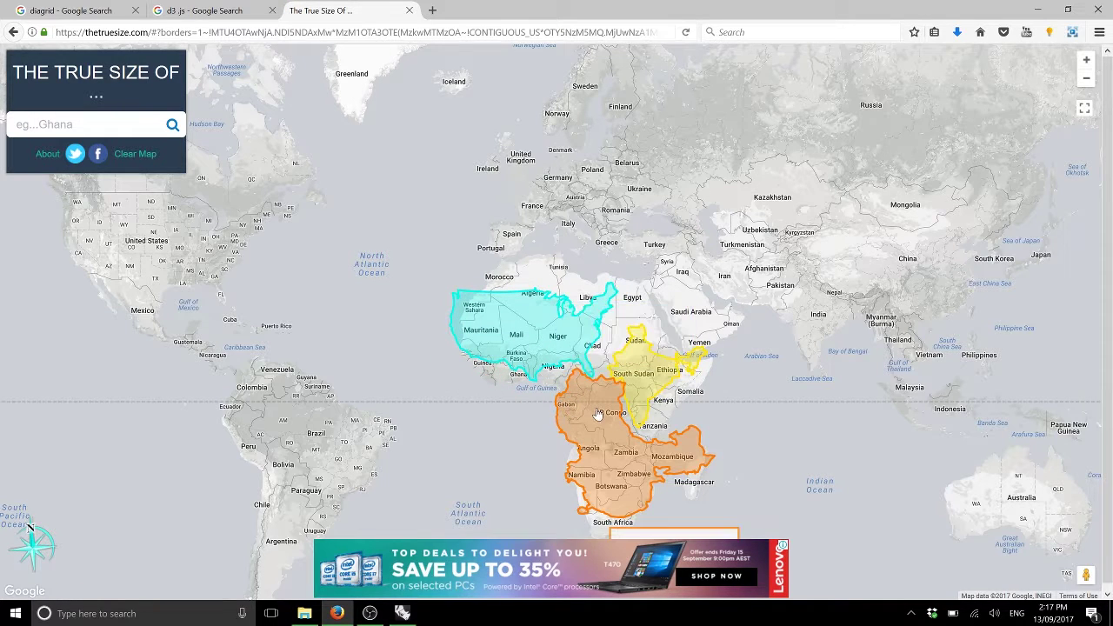
{"action": "right_click", "coordinate": [542, 337]}
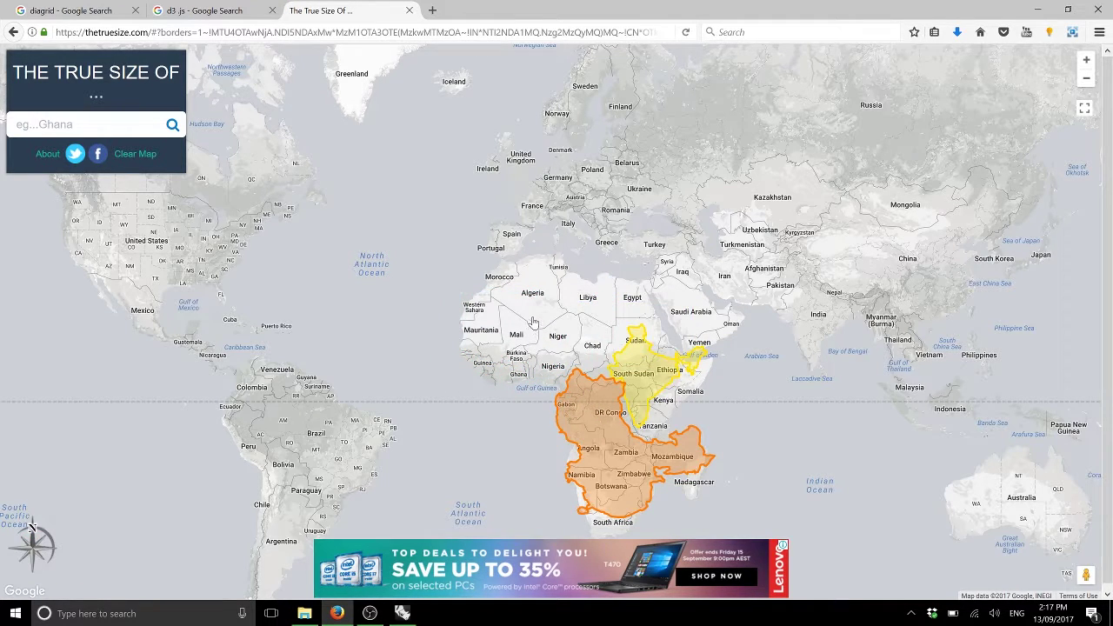
{"action": "right_click", "coordinate": [639, 378]}
{"action": "right_click", "coordinate": [600, 423]}
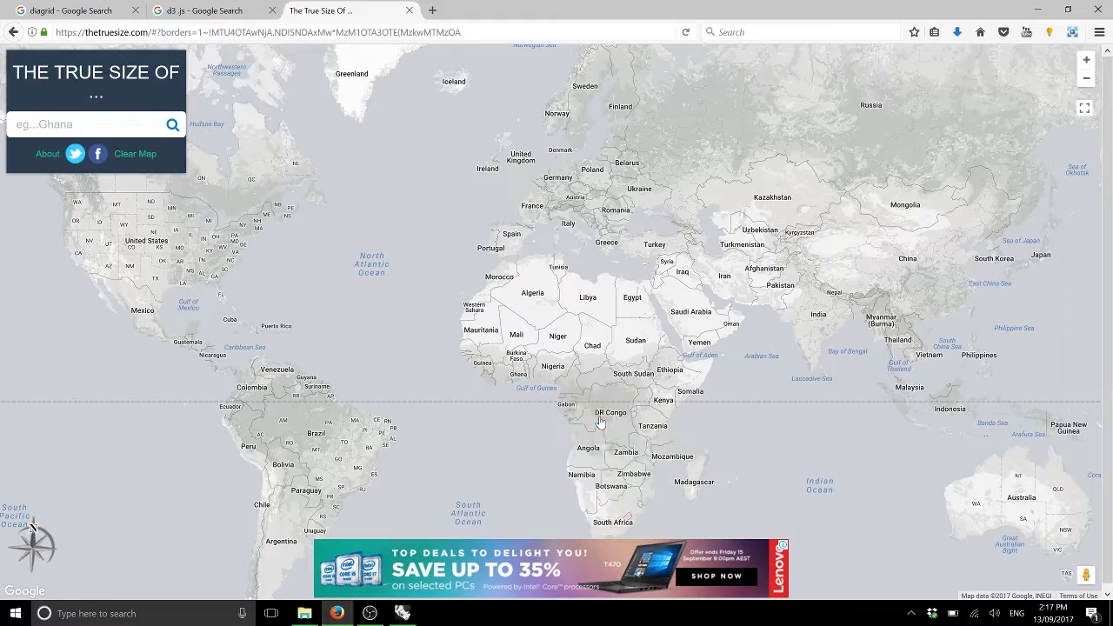
Find Greenland on the map and add its outline through the country search
{"action": "left_click_drag", "start_coordinate": [560, 296], "coordinate": [513, 381]}
{"action": "left_click_drag", "start_coordinate": [392, 84], "coordinate": [398, 168]}
{"action": "left_click_drag", "start_coordinate": [326, 67], "coordinate": [351, 153]}
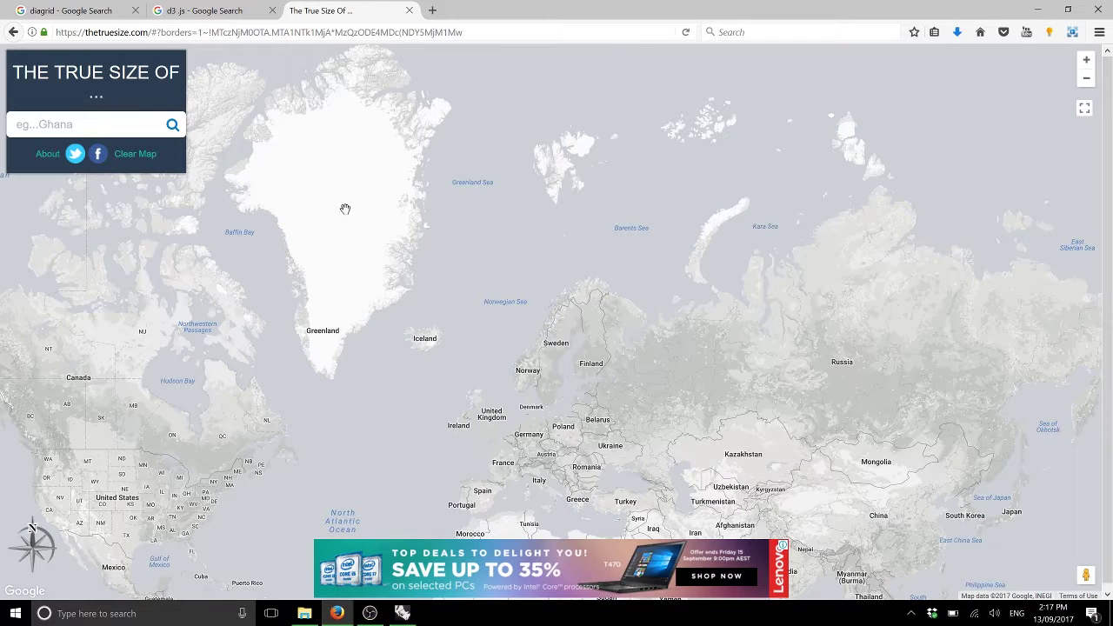
{"action": "left_click", "coordinate": [105, 125]}
{"action": "left_click_drag", "start_coordinate": [275, 200], "coordinate": [323, 210]}
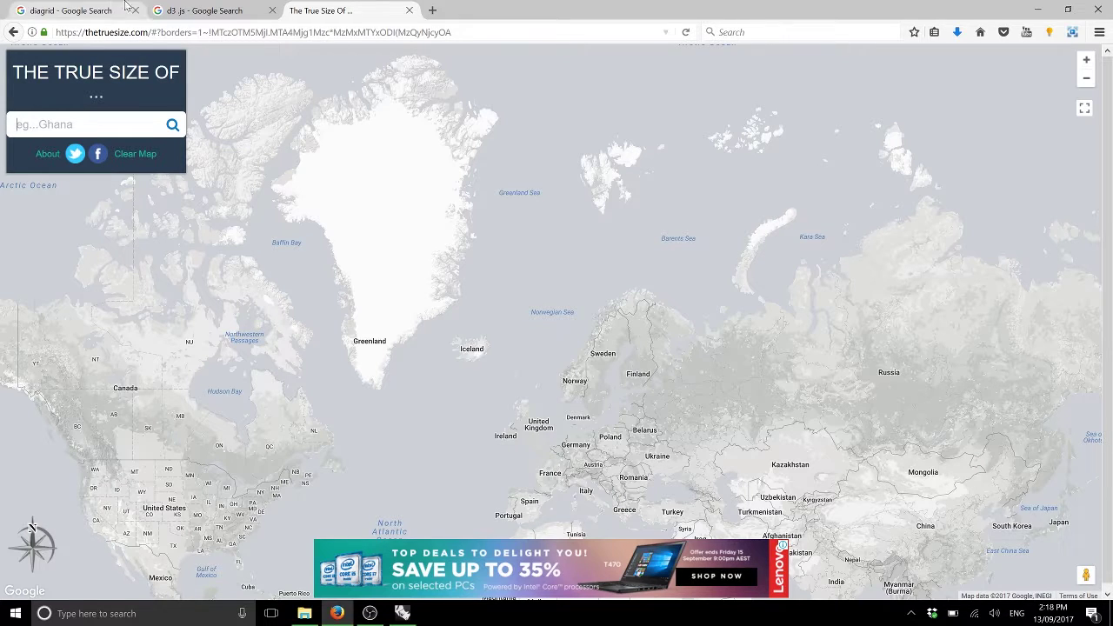
{"action": "type", "text": "Greenland"}
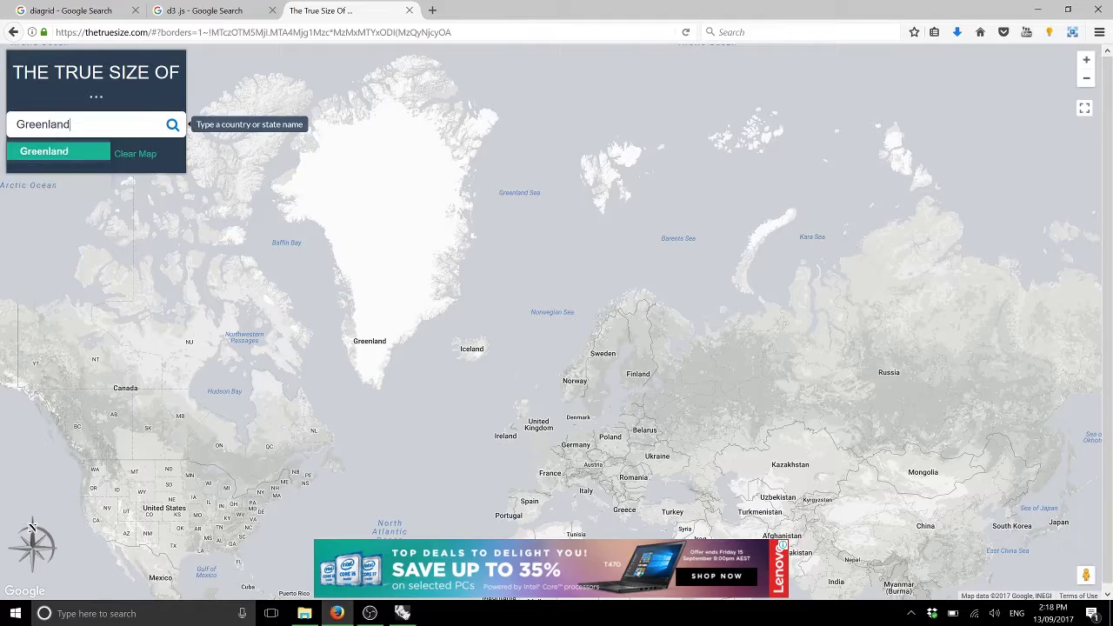
{"action": "key", "text": "Return"}
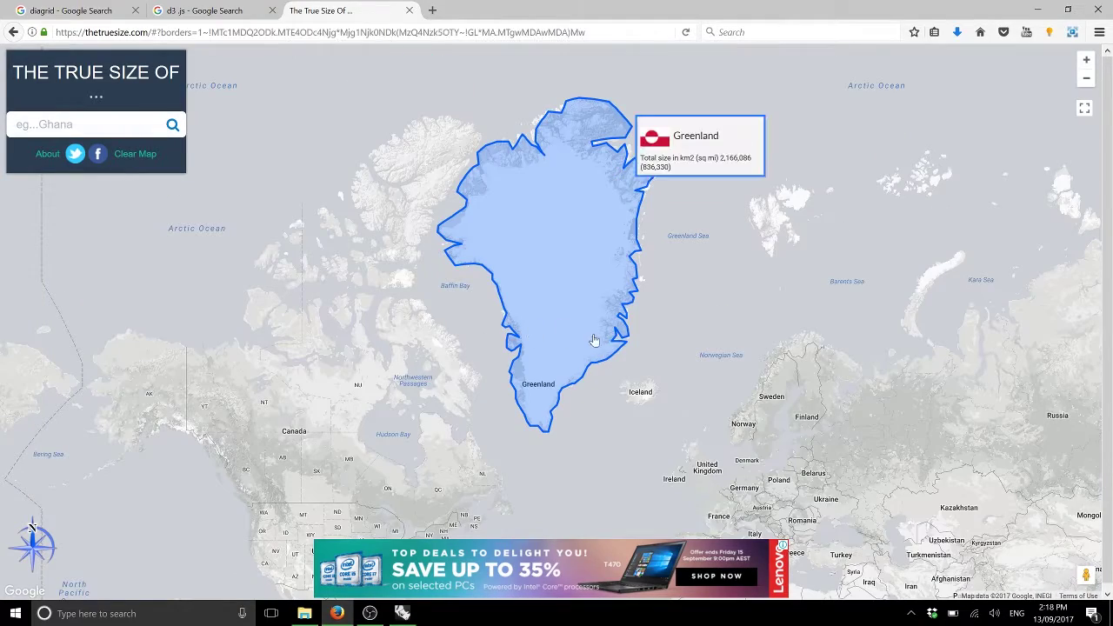
Move the Greenland outline to the area of Spain, Portugal and Morocco, and from there onto Australia to compare sizes
{"action": "left_click_drag", "start_coordinate": [497, 296], "coordinate": [397, 250]}
{"action": "scroll", "coordinate": [402, 269], "scroll_direction": "down", "scroll_amount": 1}
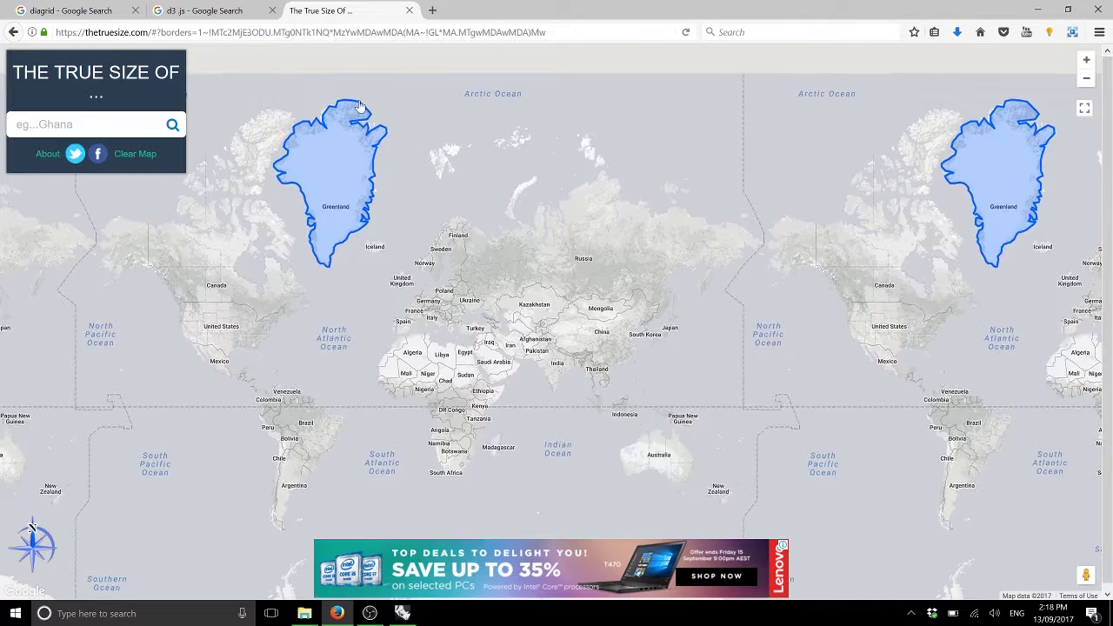
{"action": "scroll", "coordinate": [324, 141], "scroll_direction": "up", "scroll_amount": 1}
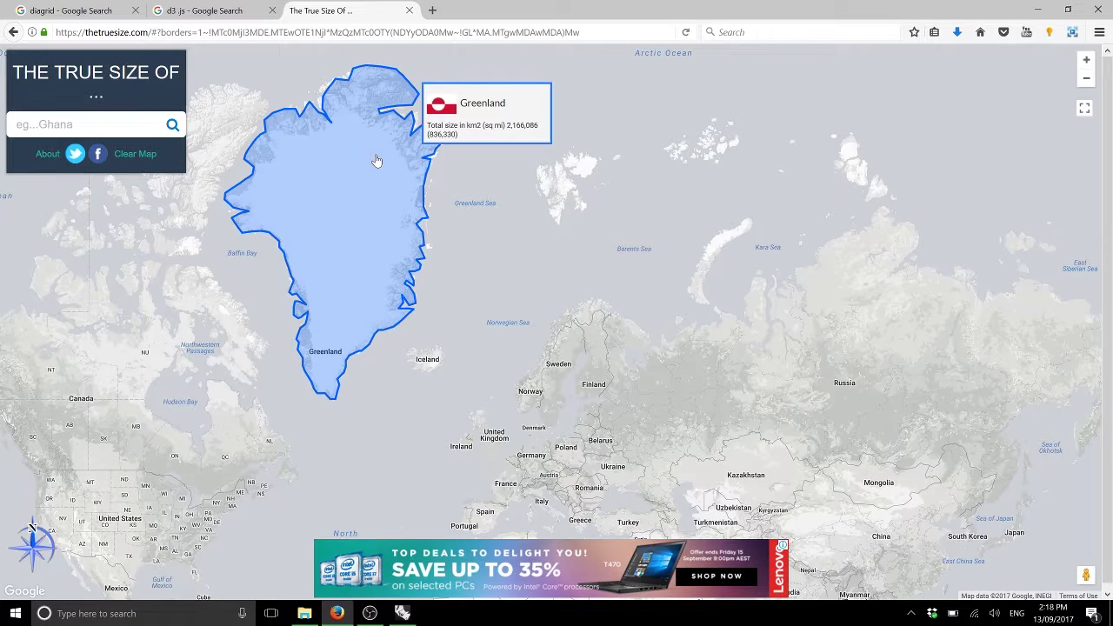
{"action": "scroll", "coordinate": [472, 256], "scroll_direction": "down", "scroll_amount": 1}
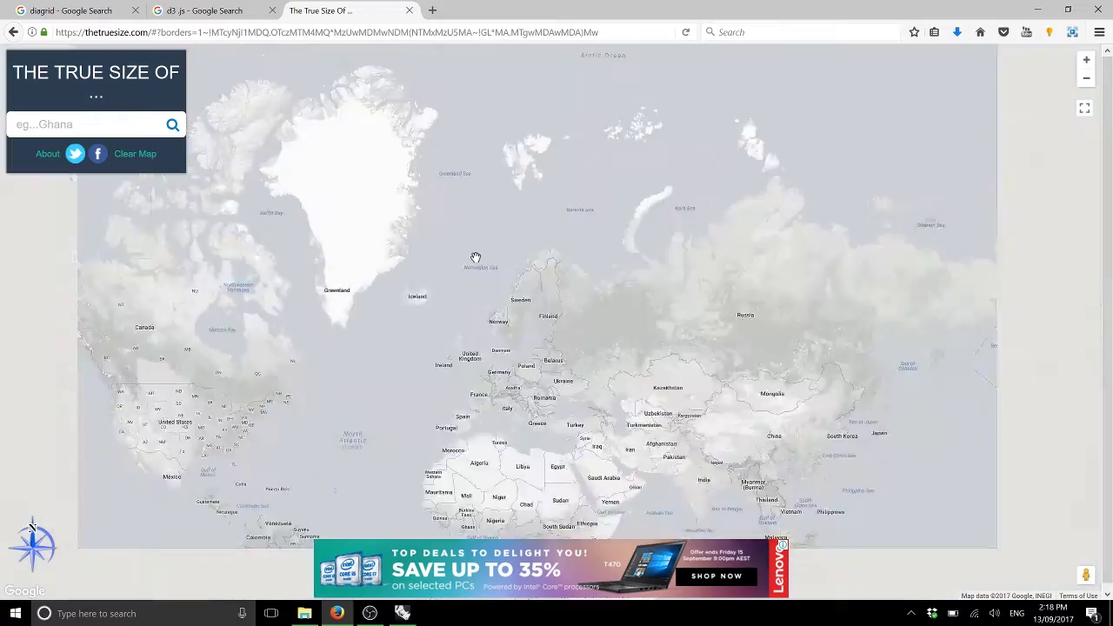
{"action": "scroll", "coordinate": [474, 257], "scroll_direction": "down", "scroll_amount": 2}
{"action": "scroll", "coordinate": [463, 255], "scroll_direction": "up", "scroll_amount": 3}
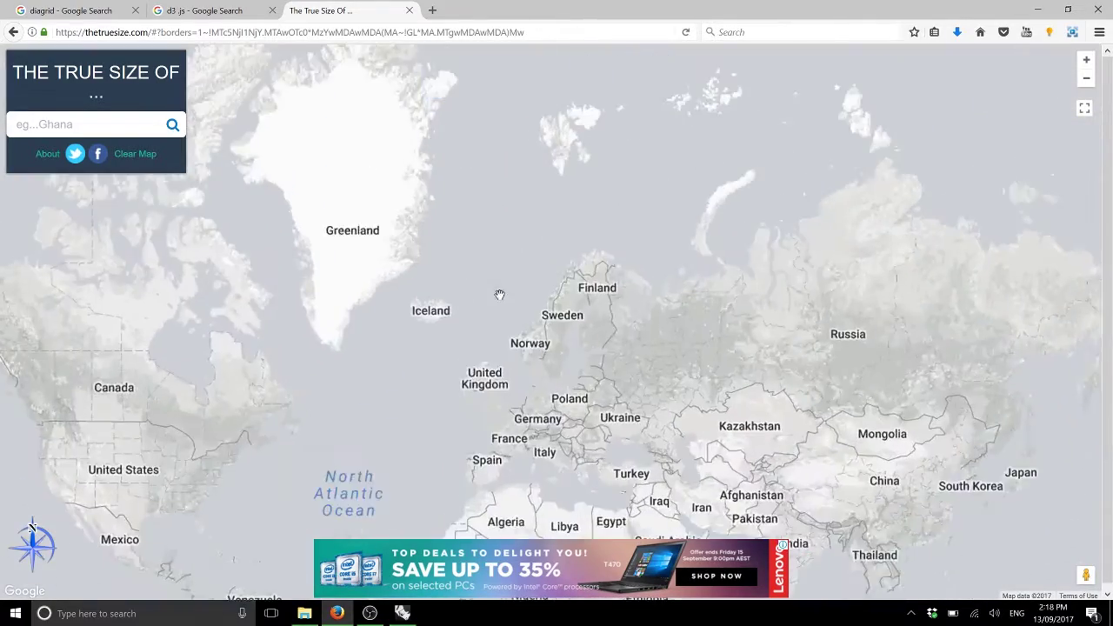
{"action": "scroll", "coordinate": [500, 294], "scroll_direction": "down", "scroll_amount": 1}
{"action": "left_click_drag", "start_coordinate": [343, 112], "coordinate": [456, 375]}
{"action": "left_click_drag", "start_coordinate": [576, 446], "coordinate": [565, 257]}
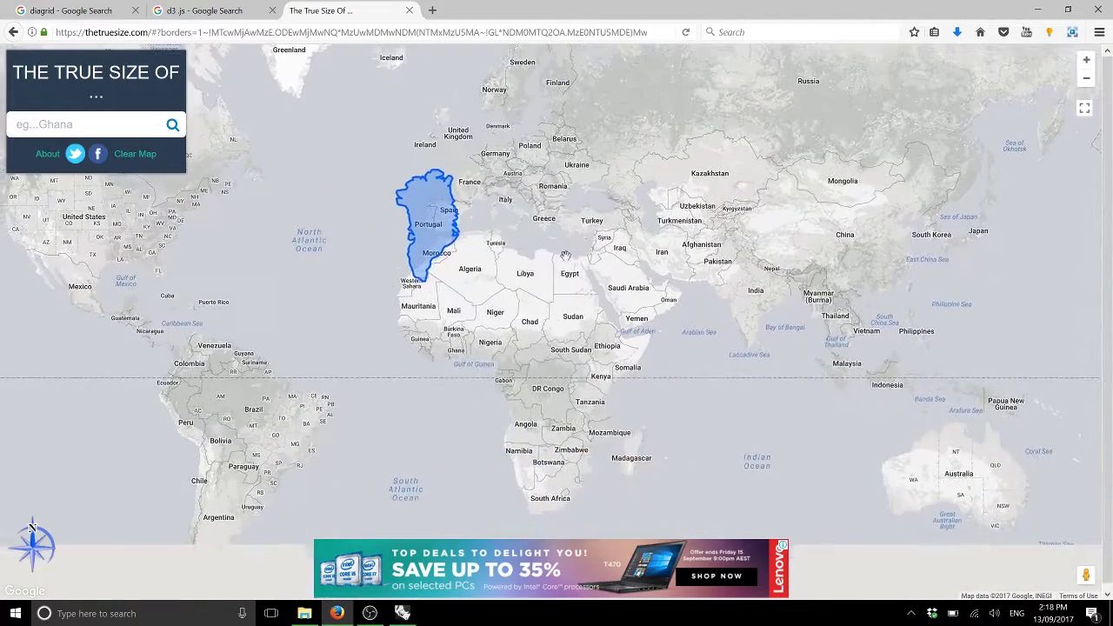
{"action": "left_click_drag", "start_coordinate": [427, 228], "coordinate": [964, 473]}
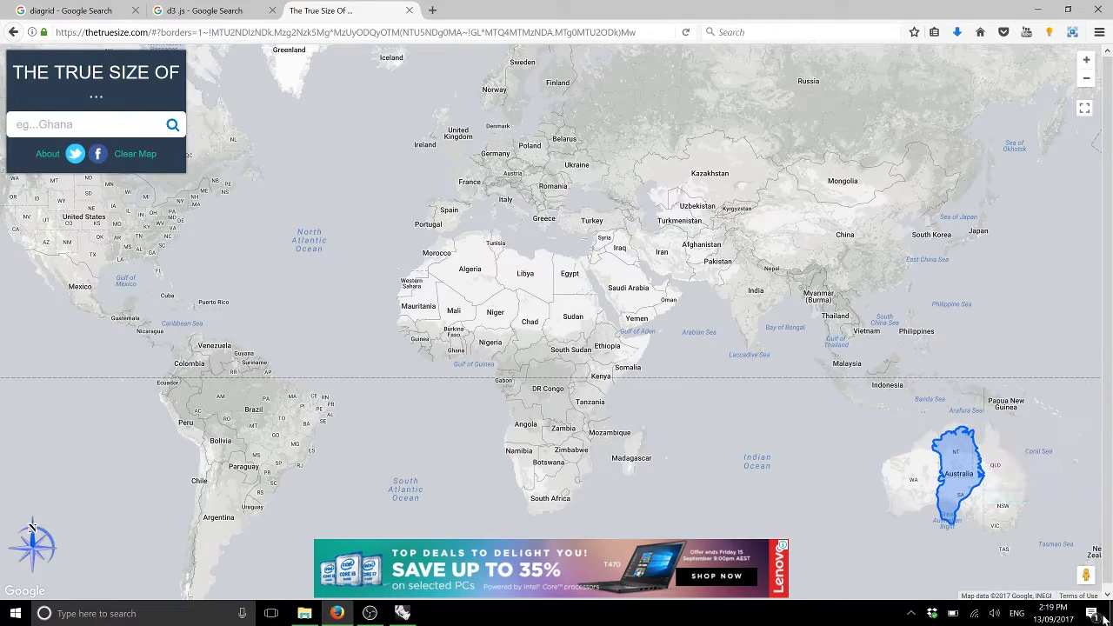
Add Australia's outline through the country search and move it over Greenland to compare the projected sizes
{"action": "left_click_drag", "start_coordinate": [590, 322], "coordinate": [583, 566]}
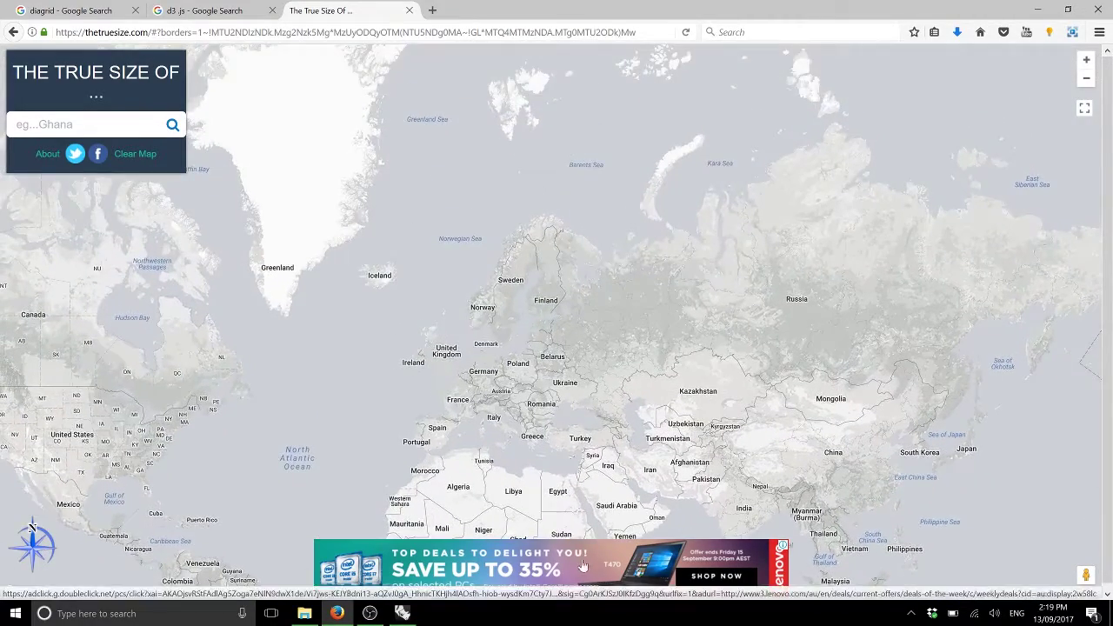
{"action": "scroll", "coordinate": [675, 397], "scroll_direction": "down", "scroll_amount": 2}
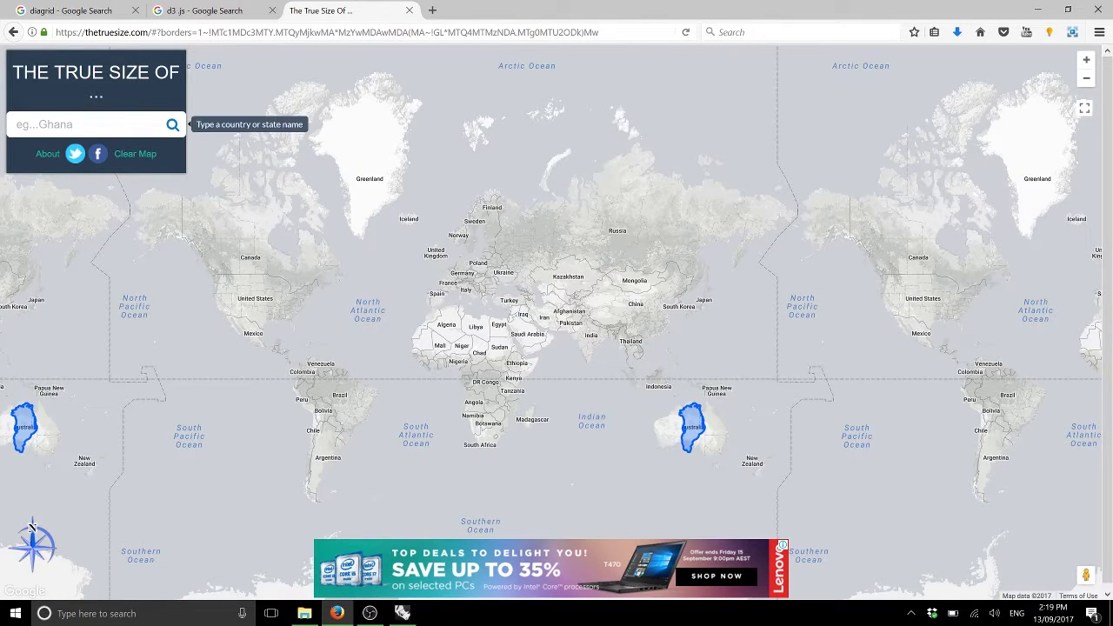
{"action": "type", "text": "Australia"}
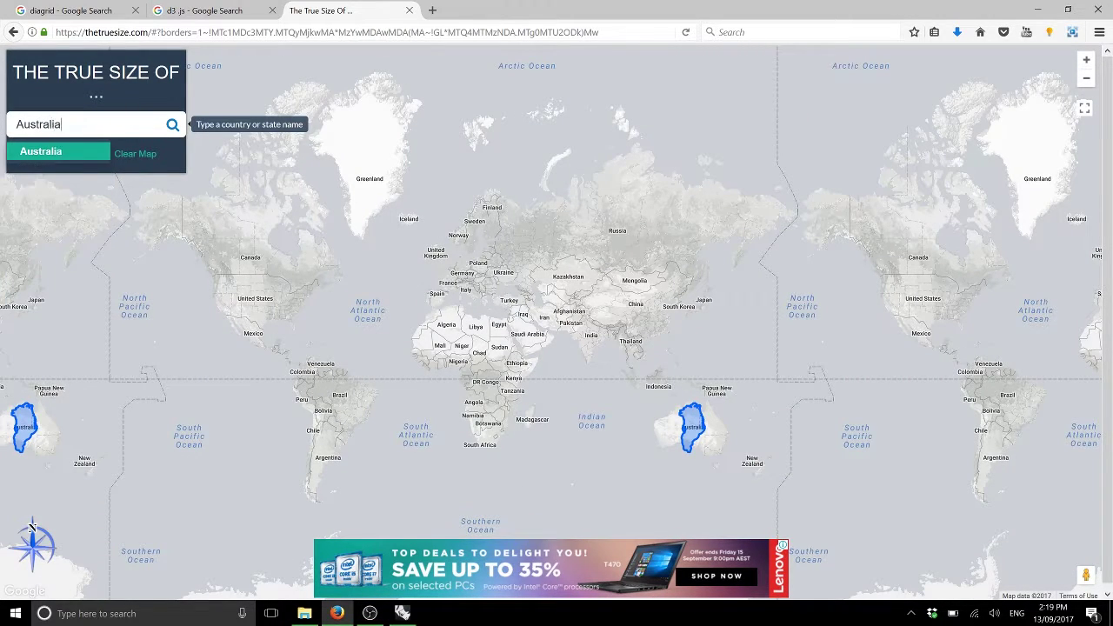
{"action": "key", "text": "Return"}
{"action": "left_click_drag", "start_coordinate": [269, 127], "coordinate": [457, 289]}
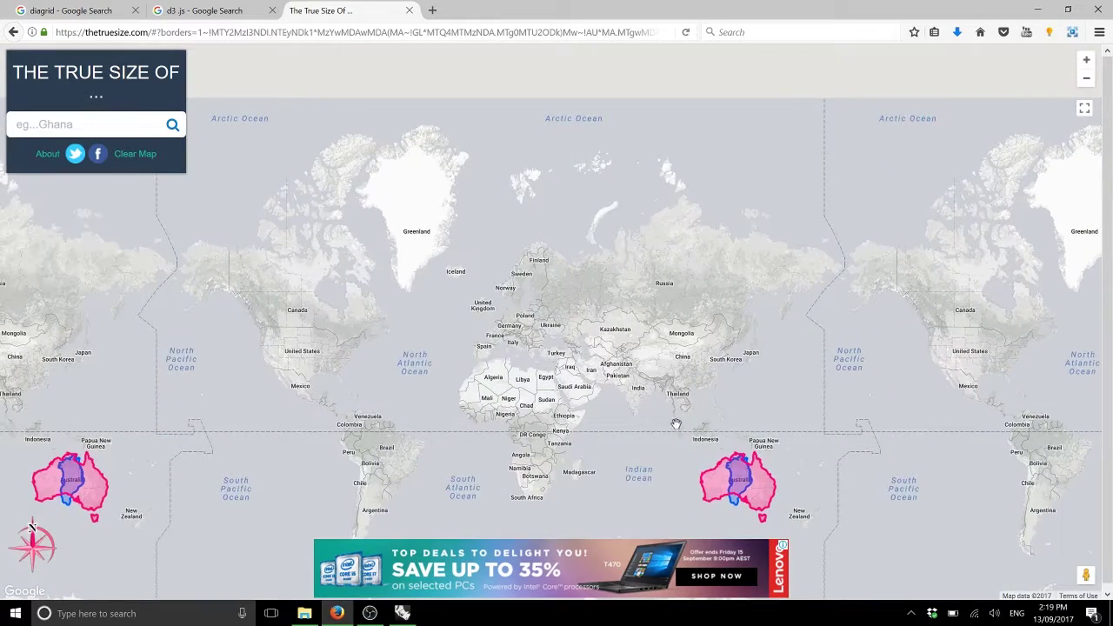
{"action": "left_click_drag", "start_coordinate": [705, 466], "coordinate": [366, 265]}
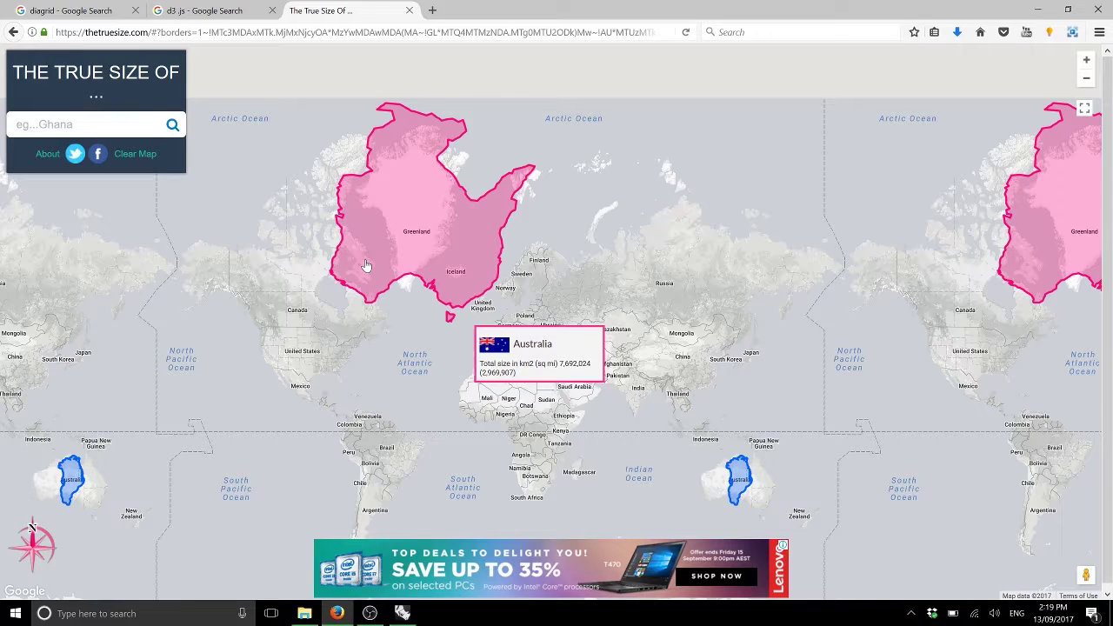
{"action": "left_click_drag", "start_coordinate": [366, 265], "coordinate": [387, 296]}
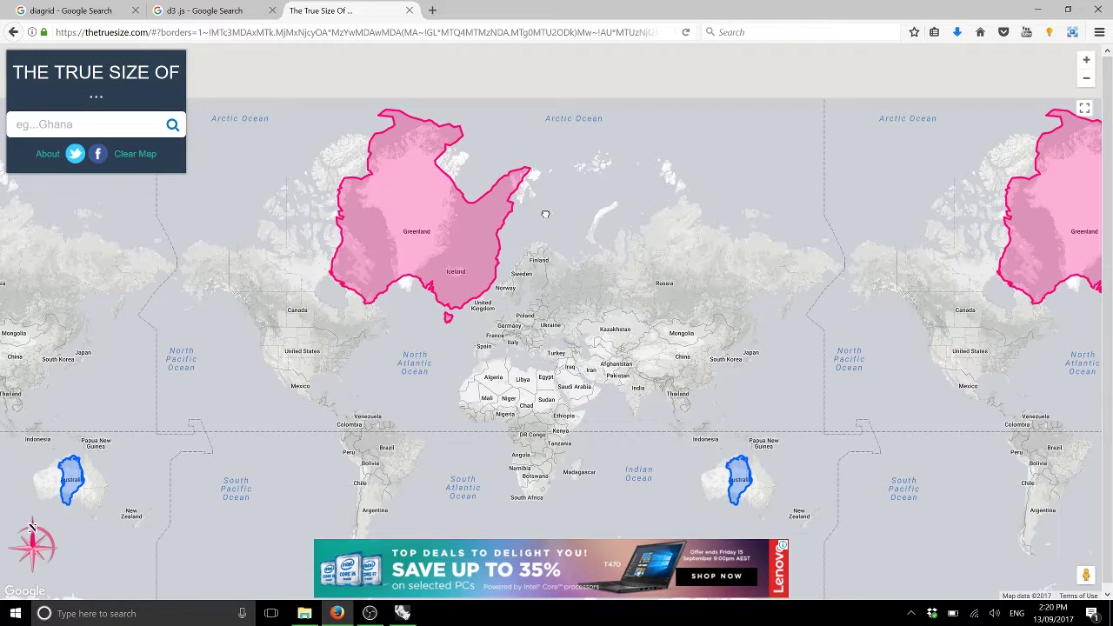
Examine Australia's outline laid over Greenland and Iceland, both up close and at world scale
{"action": "left_click_drag", "start_coordinate": [515, 223], "coordinate": [501, 149]}
{"action": "mouse_move", "coordinate": [385, 128]}
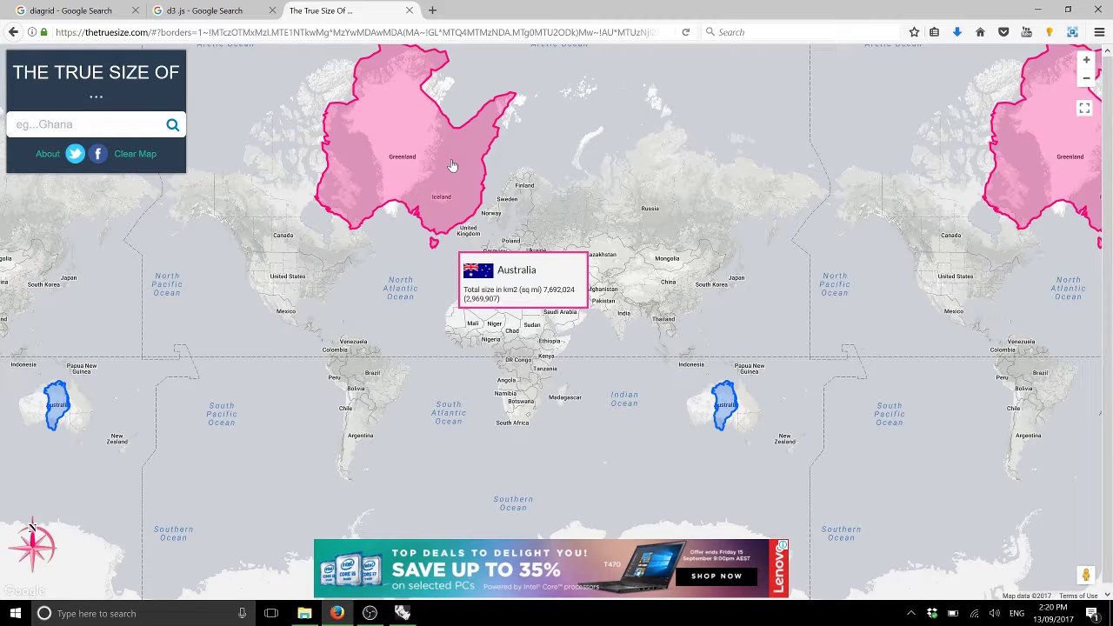
{"action": "left_click_drag", "start_coordinate": [497, 175], "coordinate": [473, 212]}
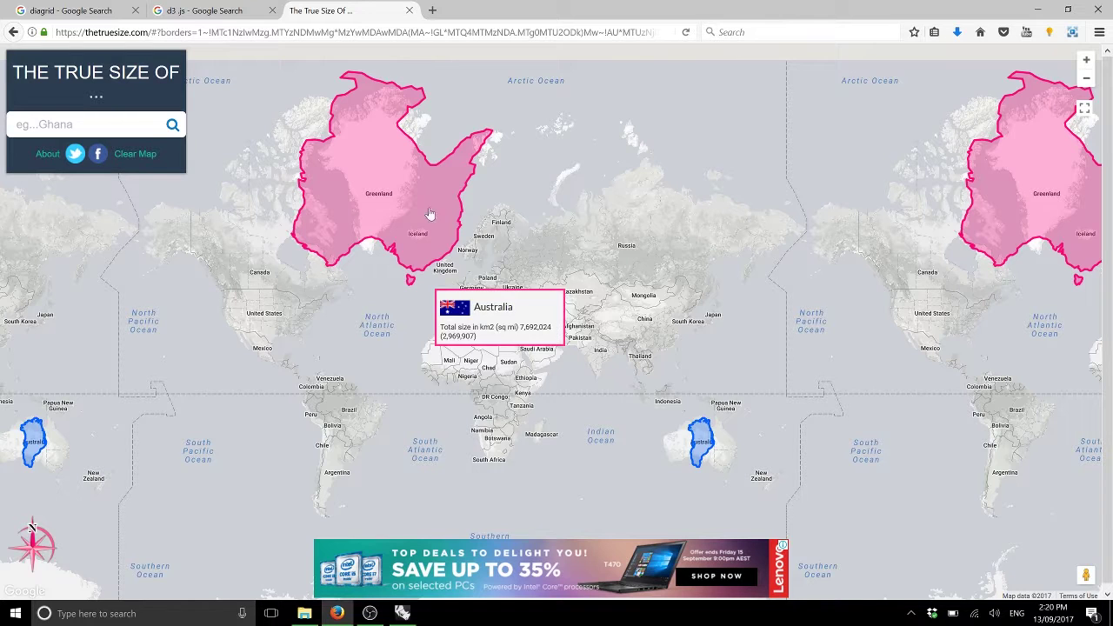
{"action": "scroll", "coordinate": [491, 283], "scroll_direction": "up", "scroll_amount": 2}
{"action": "scroll", "coordinate": [496, 273], "scroll_direction": "up", "scroll_amount": 3}
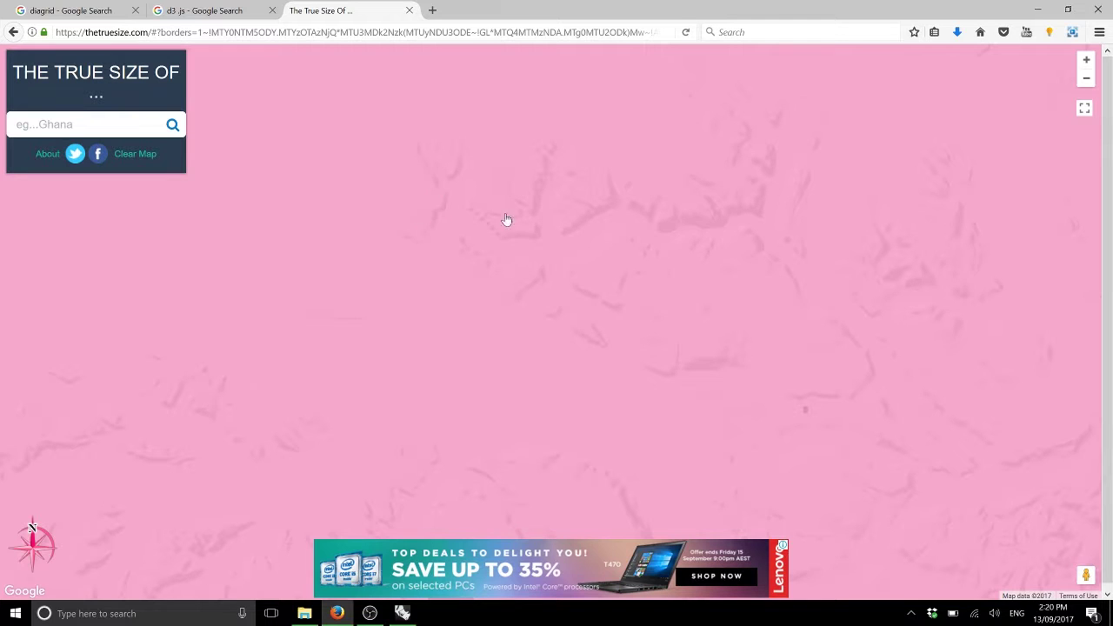
{"action": "scroll", "coordinate": [507, 219], "scroll_direction": "up", "scroll_amount": 1}
{"action": "scroll", "coordinate": [512, 239], "scroll_direction": "down", "scroll_amount": 2}
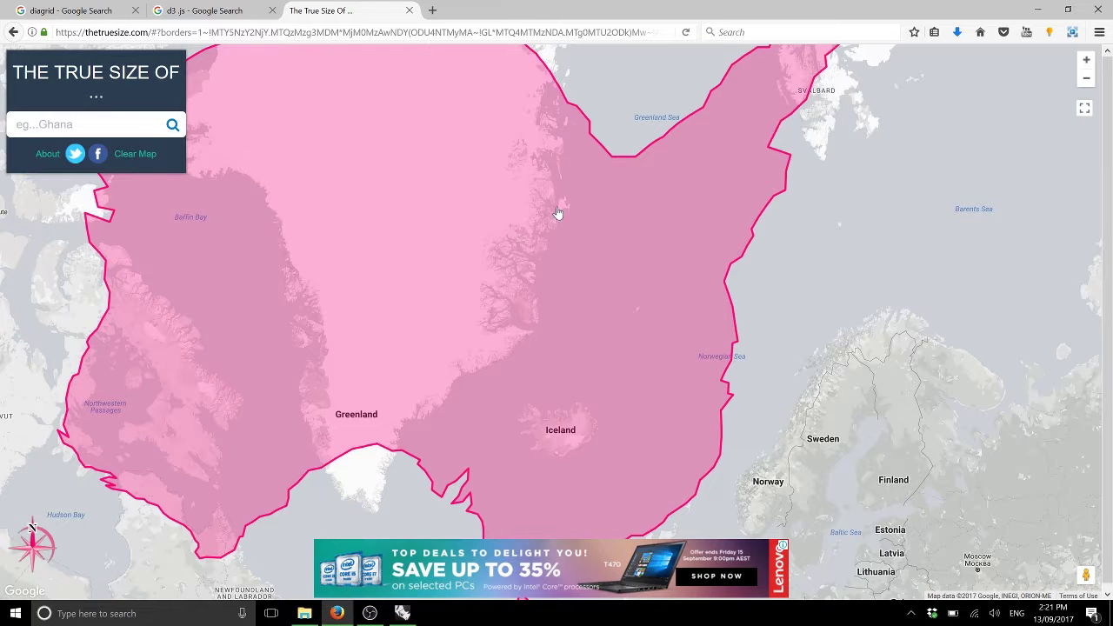
{"action": "left_click_drag", "start_coordinate": [596, 211], "coordinate": [596, 235]}
{"action": "scroll", "coordinate": [599, 235], "scroll_direction": "down", "scroll_amount": 1}
{"action": "scroll", "coordinate": [599, 235], "scroll_direction": "down", "scroll_amount": 1}
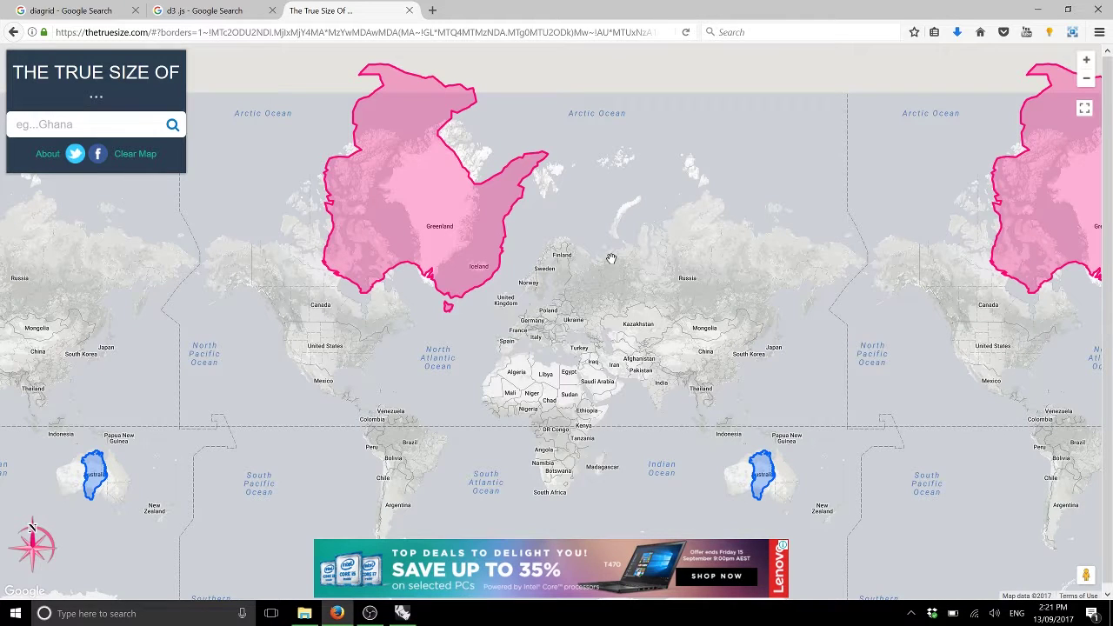
Open the D3.js website from the existing d3 .js search results and go to its Map Projection Transitions example
{"action": "left_click", "coordinate": [174, 10]}
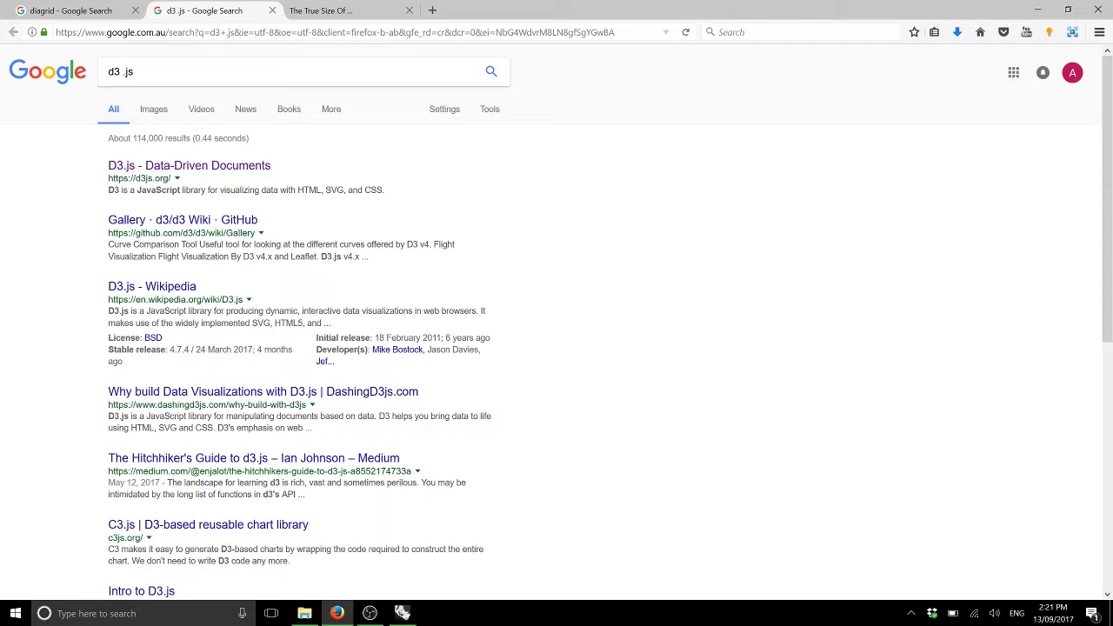
{"action": "left_click", "coordinate": [161, 167]}
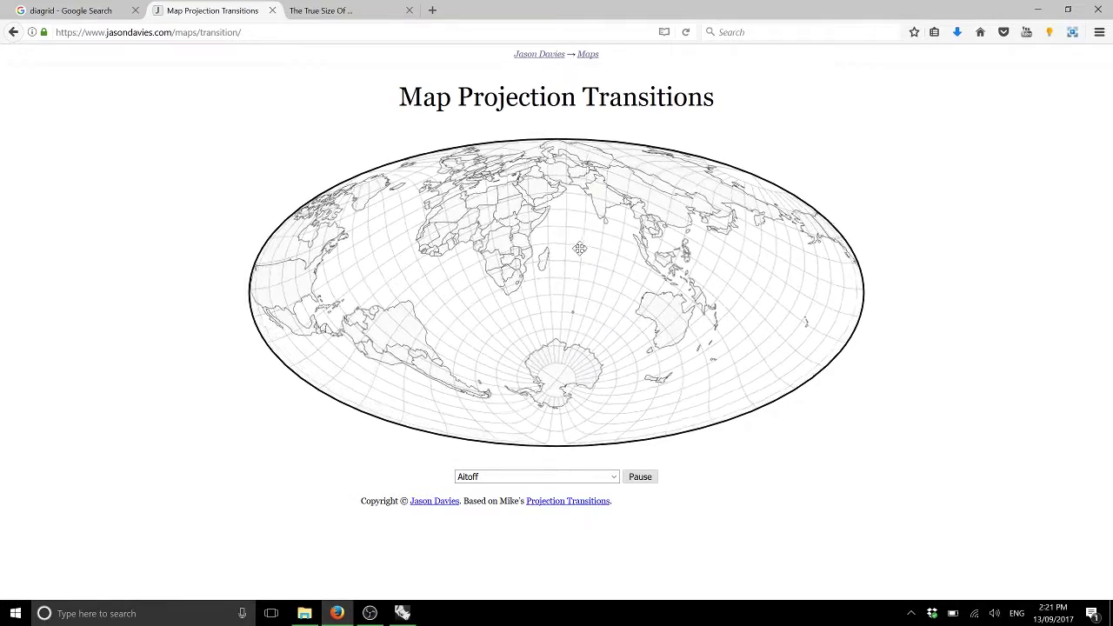
{"action": "left_click_drag", "start_coordinate": [659, 96], "coordinate": [423, 97]}
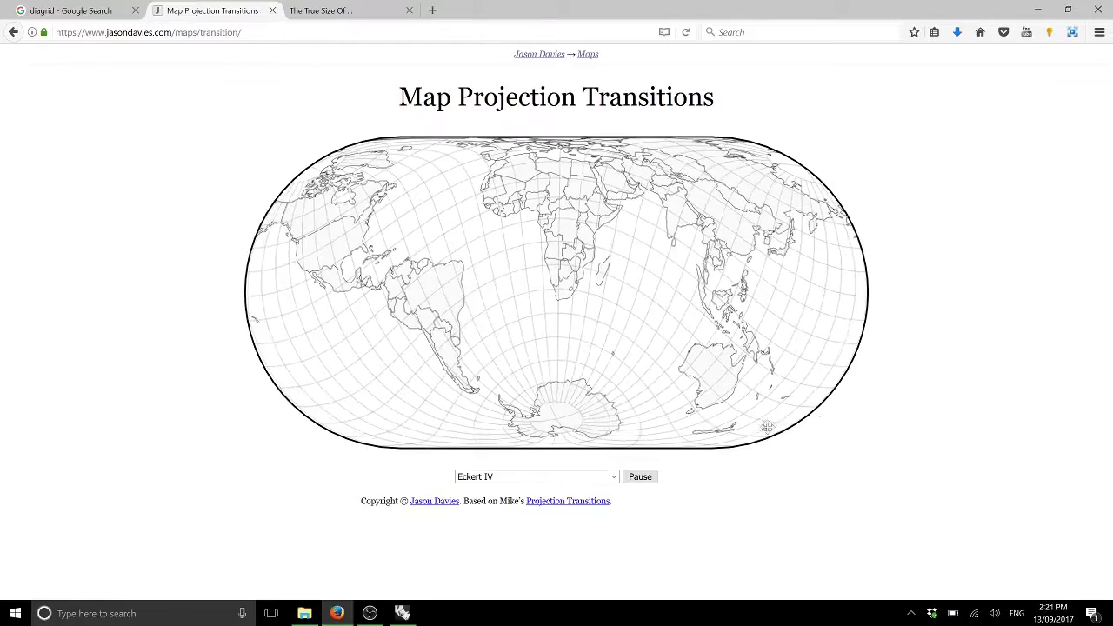
Switch the world map to the Winkel Tripel projection and from there to Van der Grinten IV
{"action": "left_click", "coordinate": [536, 478]}
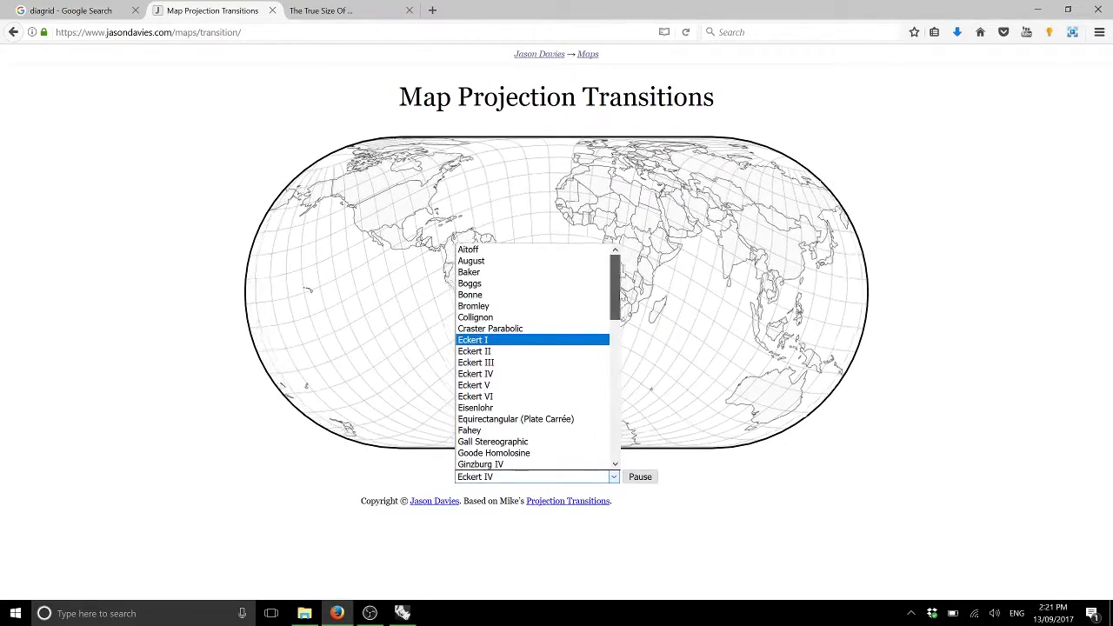
{"action": "scroll", "coordinate": [619, 380], "scroll_direction": "down", "scroll_amount": 4}
{"action": "scroll", "coordinate": [620, 380], "scroll_direction": "down", "scroll_amount": 7}
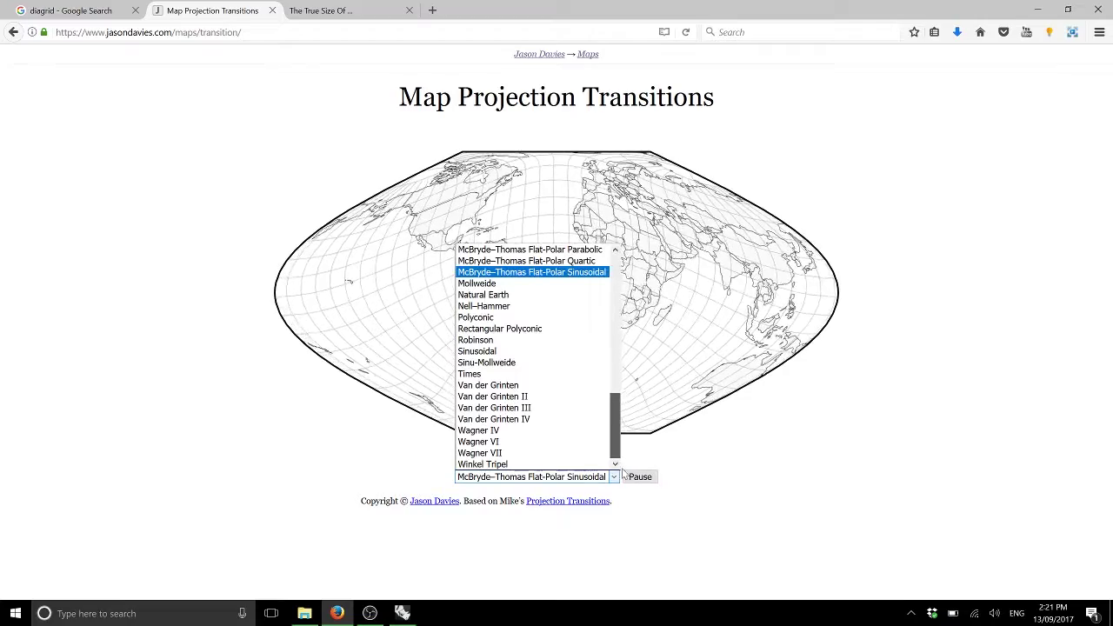
{"action": "left_click", "coordinate": [526, 465]}
{"action": "left_click", "coordinate": [527, 477]}
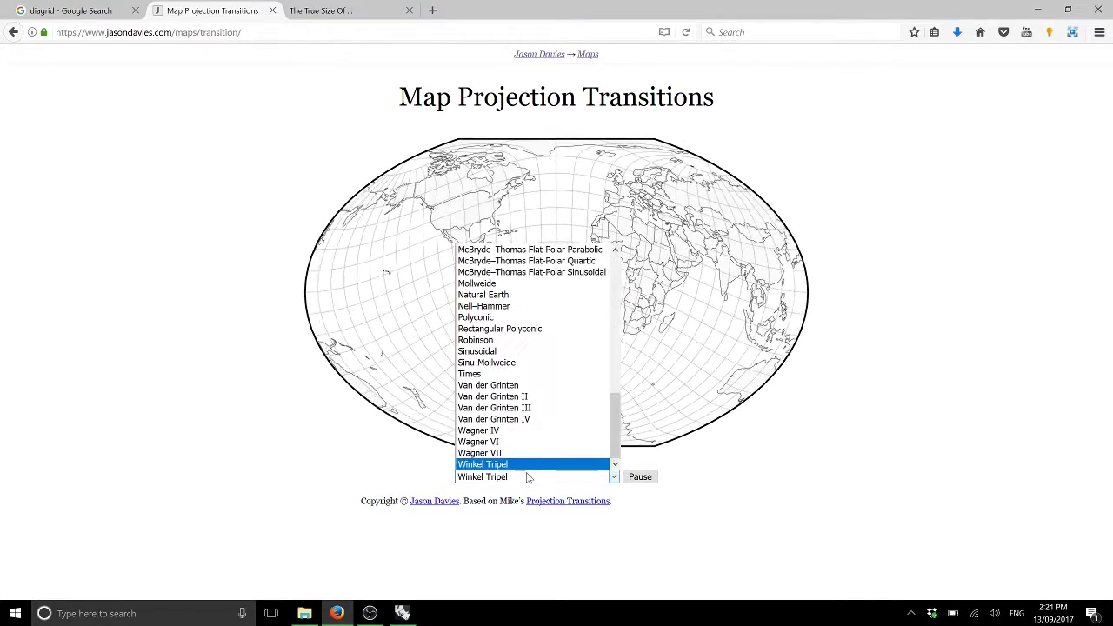
{"action": "left_click", "coordinate": [506, 447]}
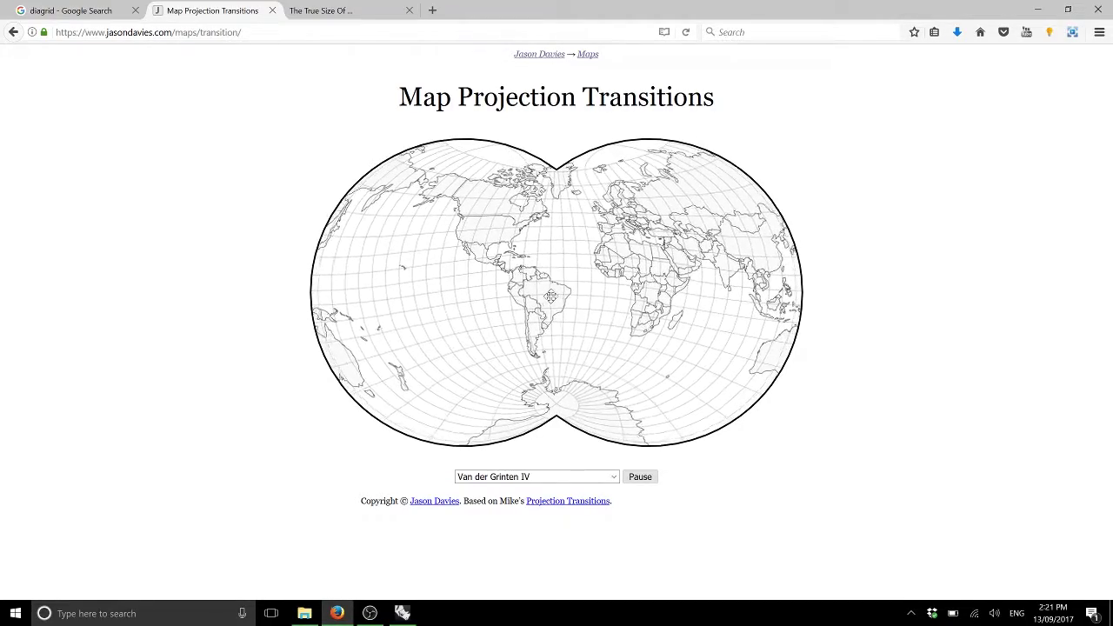
Enlarge the Map Projection Transitions page to 200% and switch the map to the Polyconic projection
{"action": "scroll", "coordinate": [550, 297], "scroll_direction": "up", "scroll_amount": 6, "text": "ctrl"}
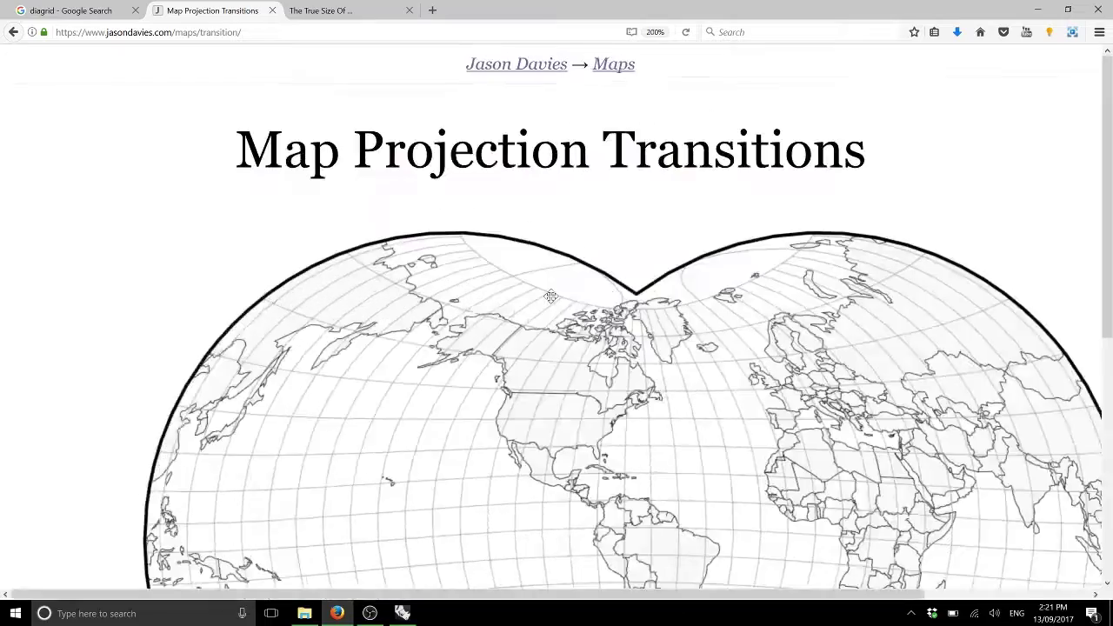
{"action": "scroll", "coordinate": [640, 307], "scroll_direction": "down", "scroll_amount": 5}
{"action": "scroll", "coordinate": [640, 307], "scroll_direction": "up", "scroll_amount": 2}
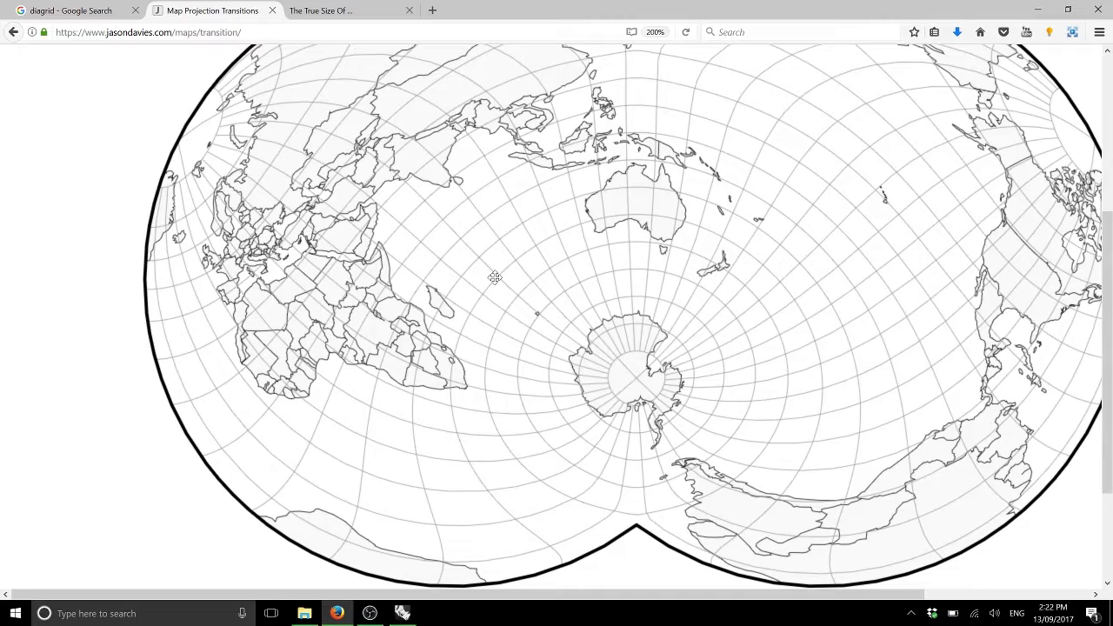
{"action": "scroll", "coordinate": [494, 278], "scroll_direction": "down", "scroll_amount": 3}
{"action": "left_click", "coordinate": [599, 498]}
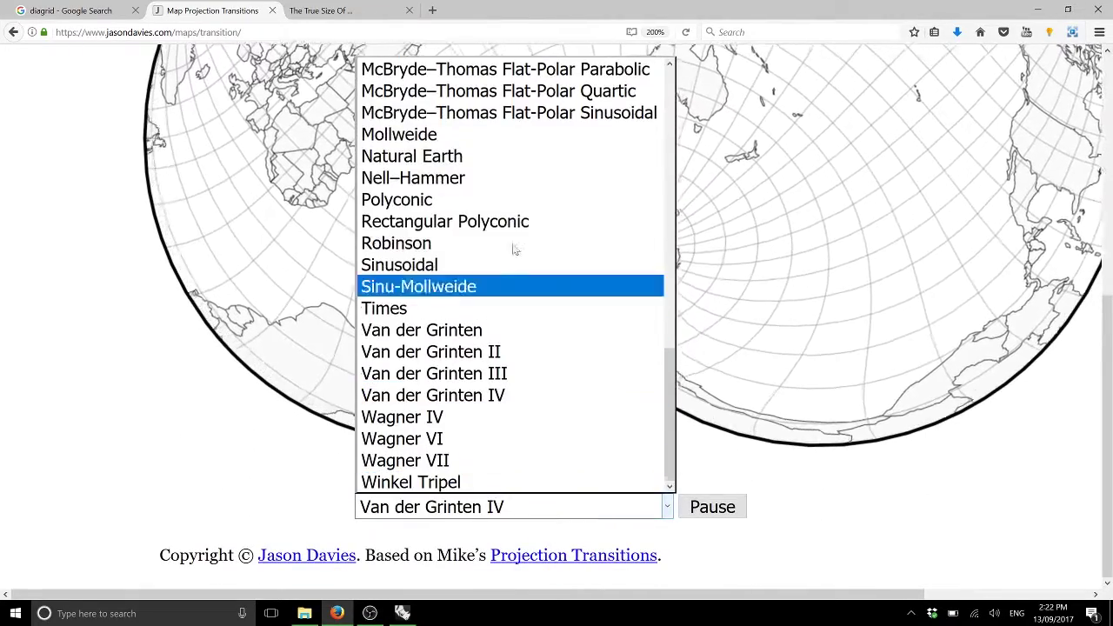
{"action": "left_click", "coordinate": [509, 201]}
{"action": "scroll", "coordinate": [602, 275], "scroll_direction": "up", "scroll_amount": 5}
{"action": "scroll", "coordinate": [602, 275], "scroll_direction": "down", "scroll_amount": 2}
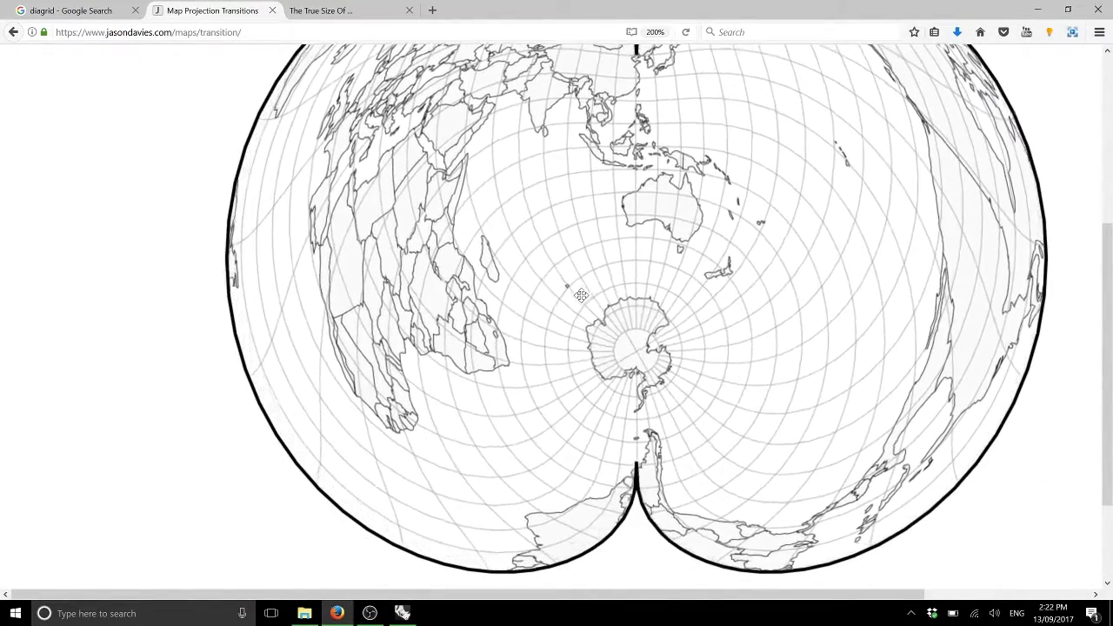
Search the web for "six maps" in a new browser tab
{"action": "key", "text": "ctrl+t"}
{"action": "type", "text": "s"}
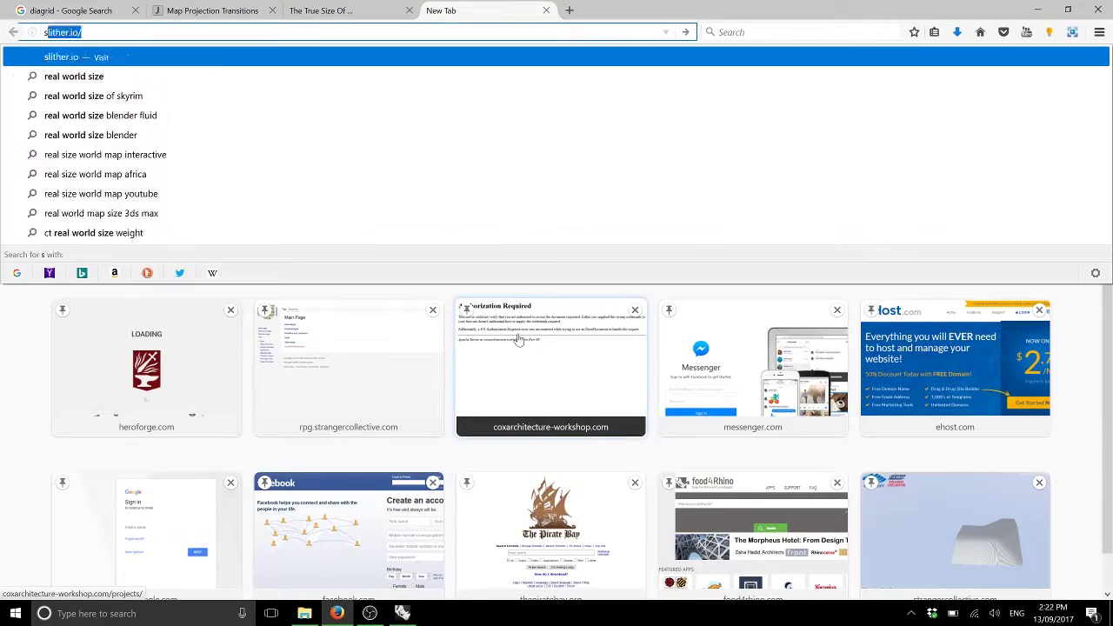
{"action": "type", "text": "ix"}
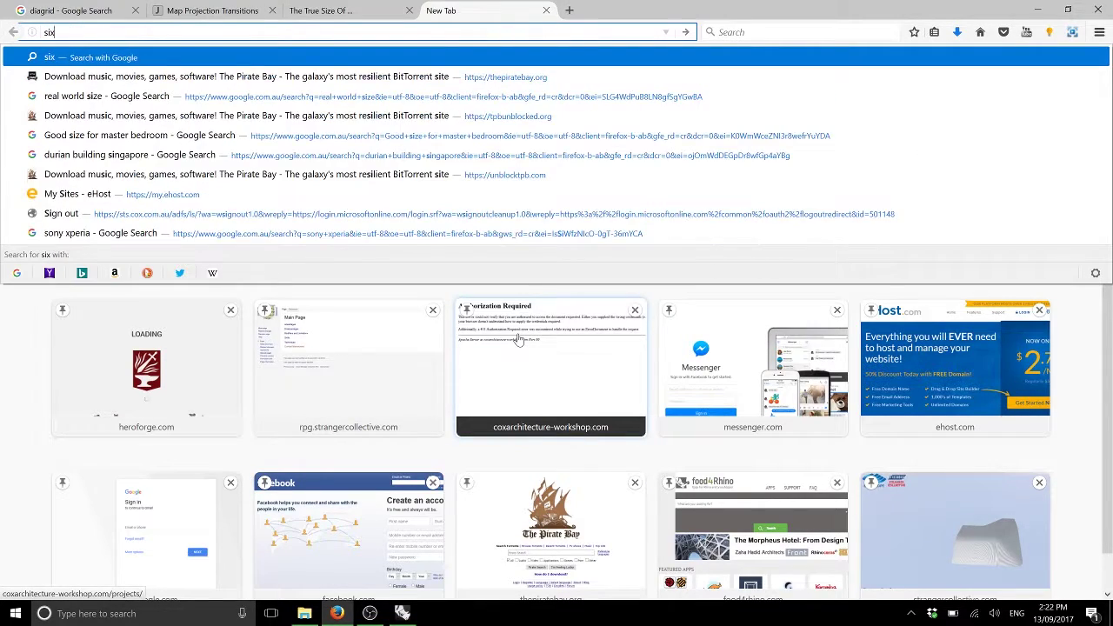
{"action": "type", "text": " maps"}
{"action": "key", "text": "Return"}
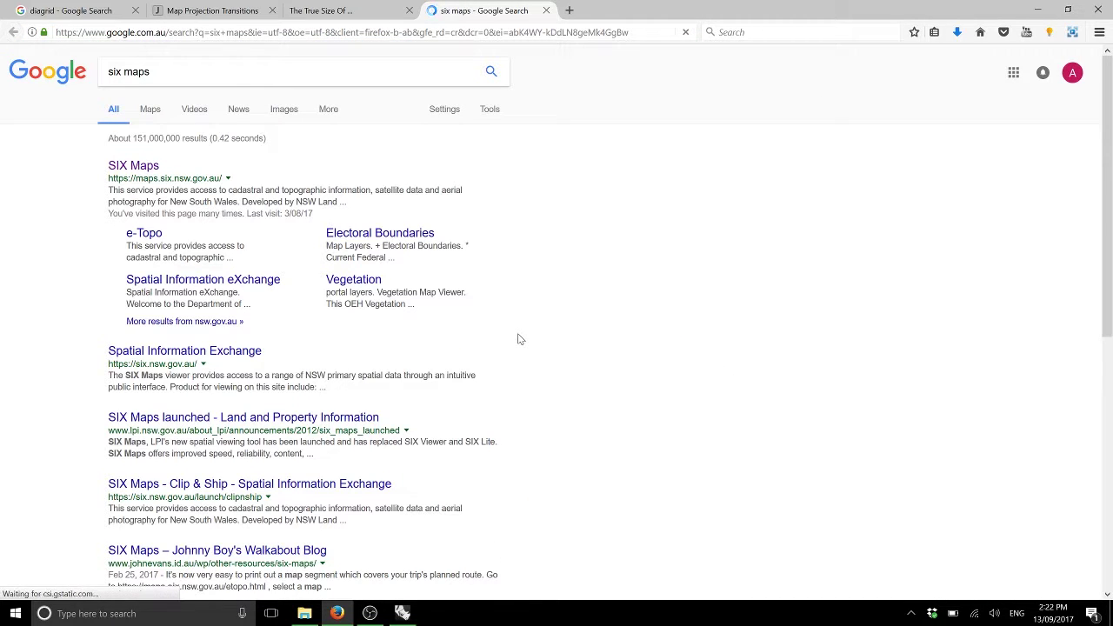
Open the SIX Maps site, accept its terms and conditions, and dismiss the Welcome & Help window
{"action": "left_click", "coordinate": [156, 167]}
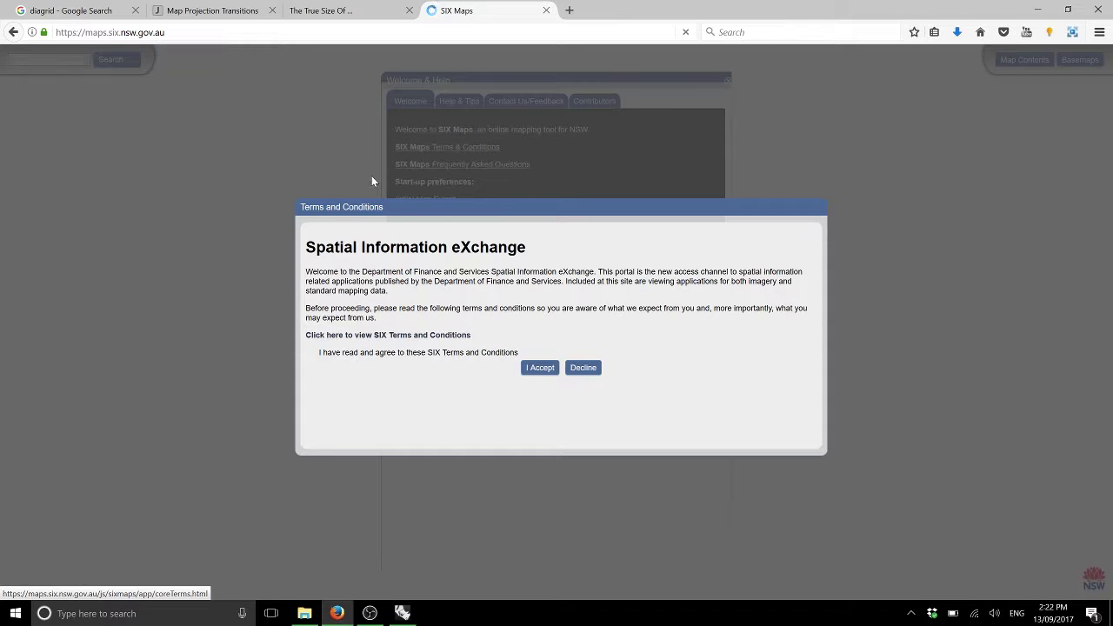
{"action": "left_click", "coordinate": [539, 367]}
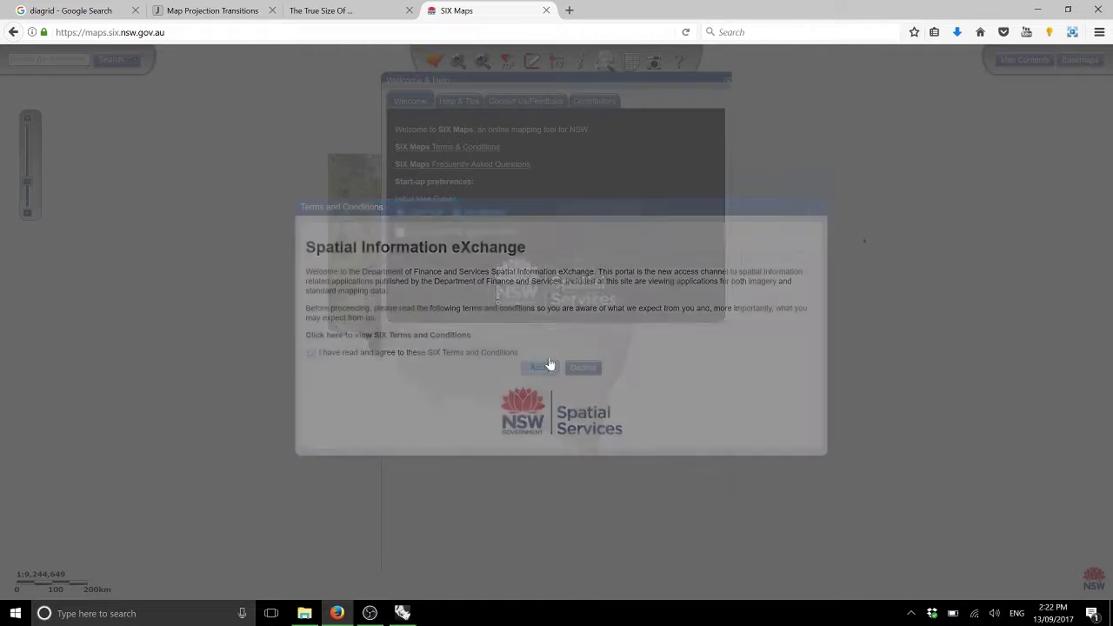
{"action": "left_click", "coordinate": [728, 81]}
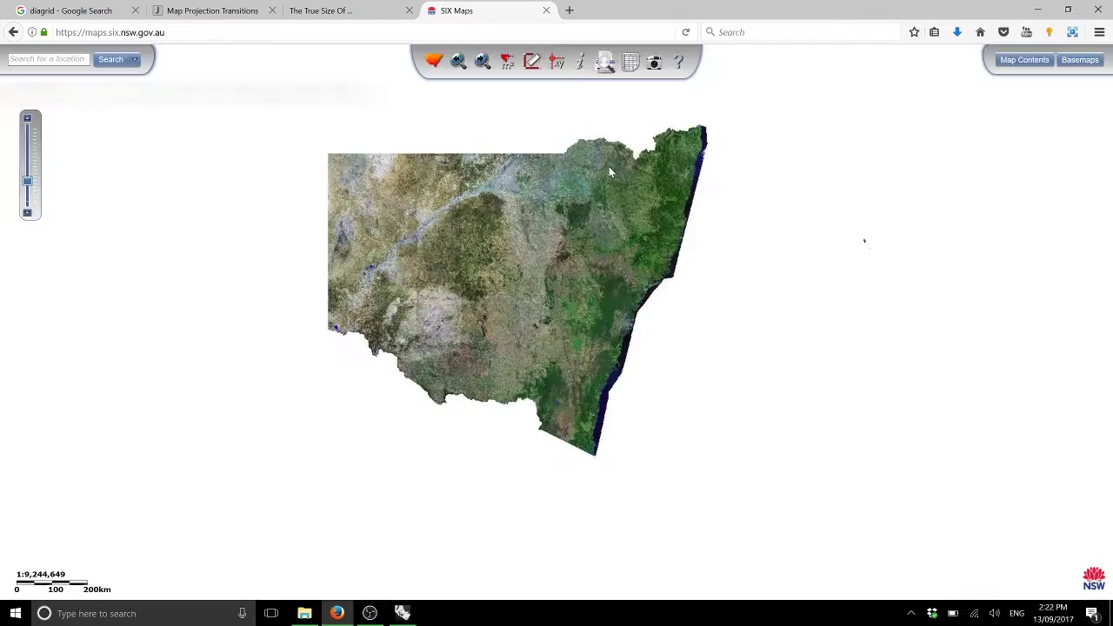
Locate Sydney on the New South Wales aerial imagery and examine the harbour, city centre and eastern suburbs
{"action": "scroll", "coordinate": [532, 255], "scroll_direction": "up", "scroll_amount": 1}
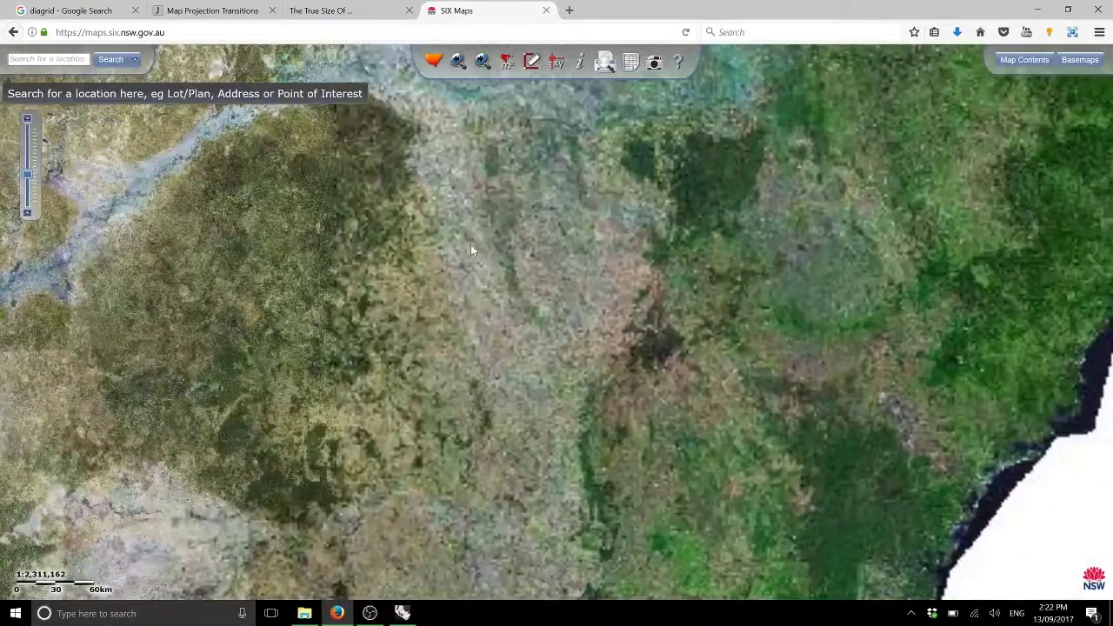
{"action": "scroll", "coordinate": [477, 240], "scroll_direction": "up", "scroll_amount": 1}
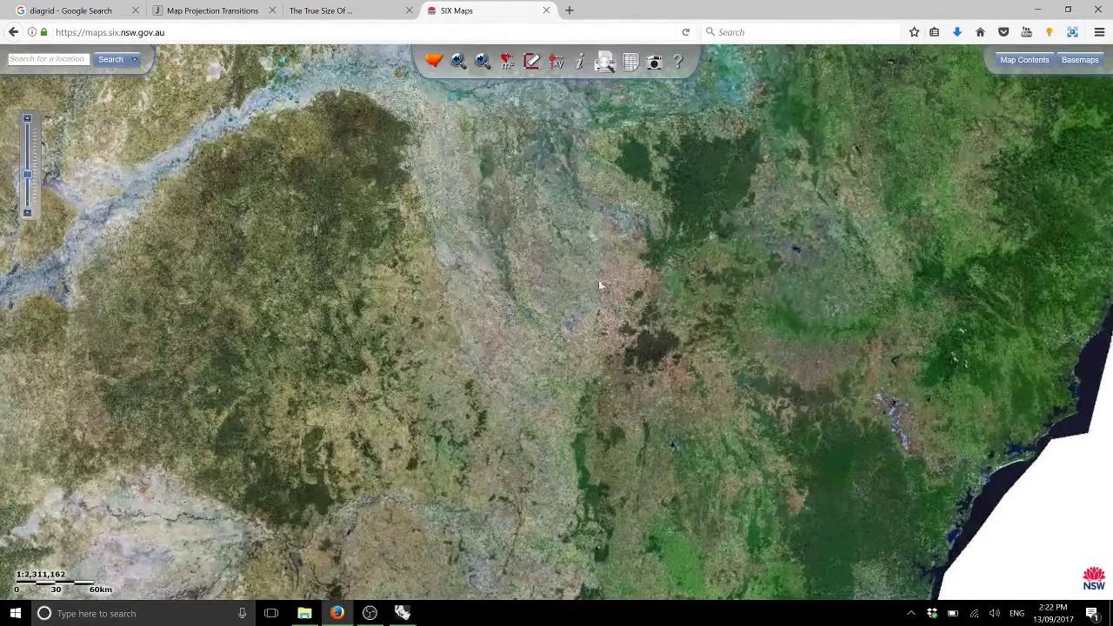
{"action": "left_click_drag", "start_coordinate": [800, 295], "coordinate": [562, 109]}
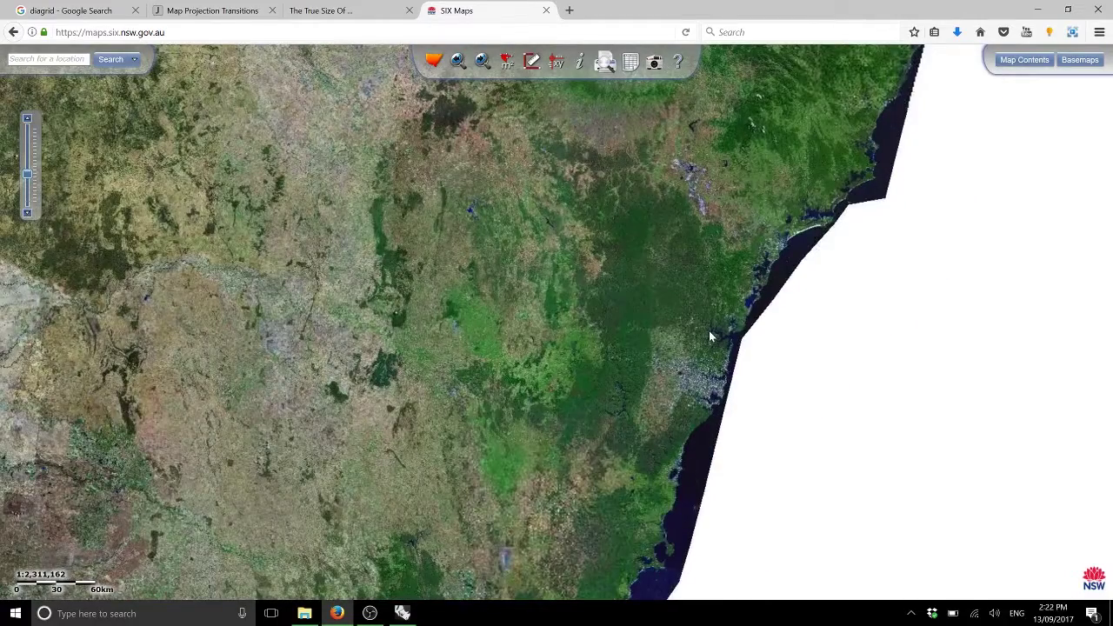
{"action": "scroll", "coordinate": [711, 333], "scroll_direction": "up", "scroll_amount": 2}
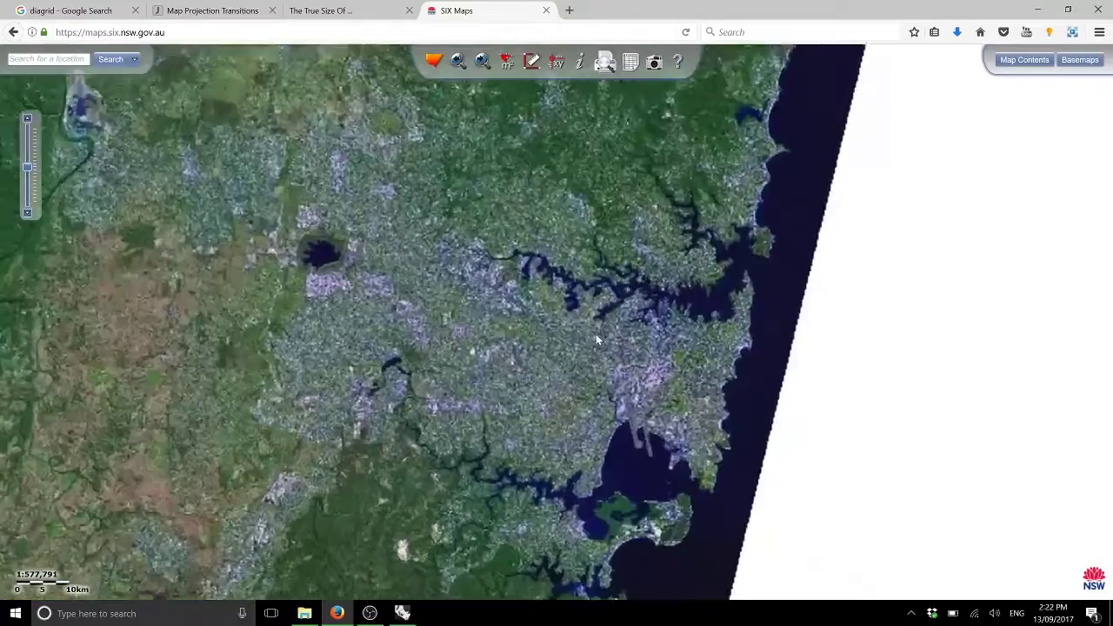
{"action": "scroll", "coordinate": [596, 339], "scroll_direction": "up", "scroll_amount": 3}
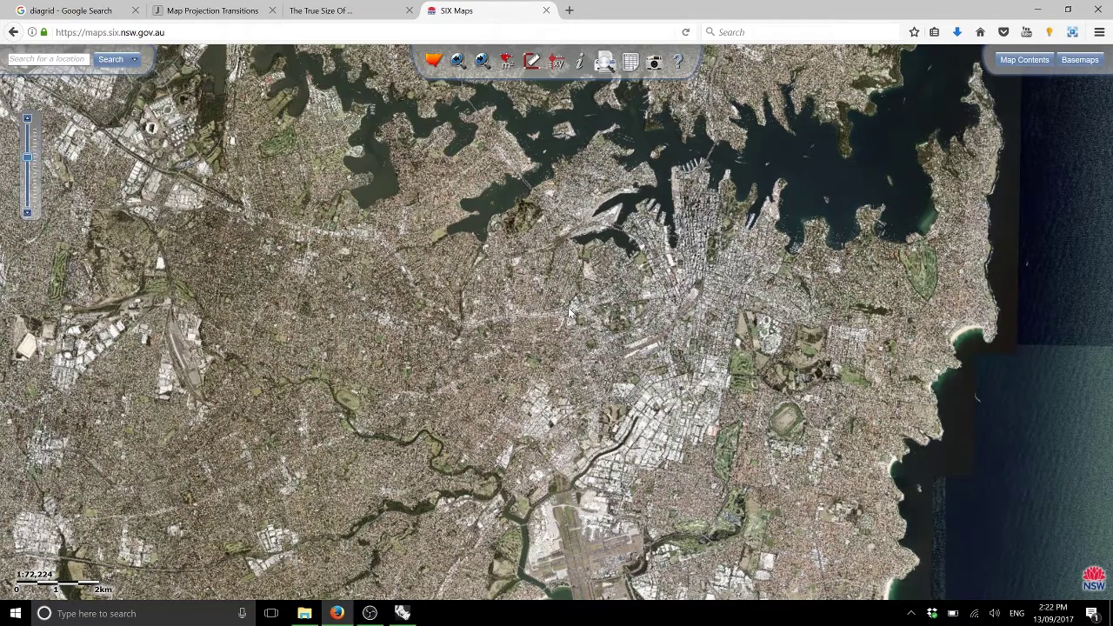
{"action": "scroll", "coordinate": [668, 378], "scroll_direction": "up", "scroll_amount": 1}
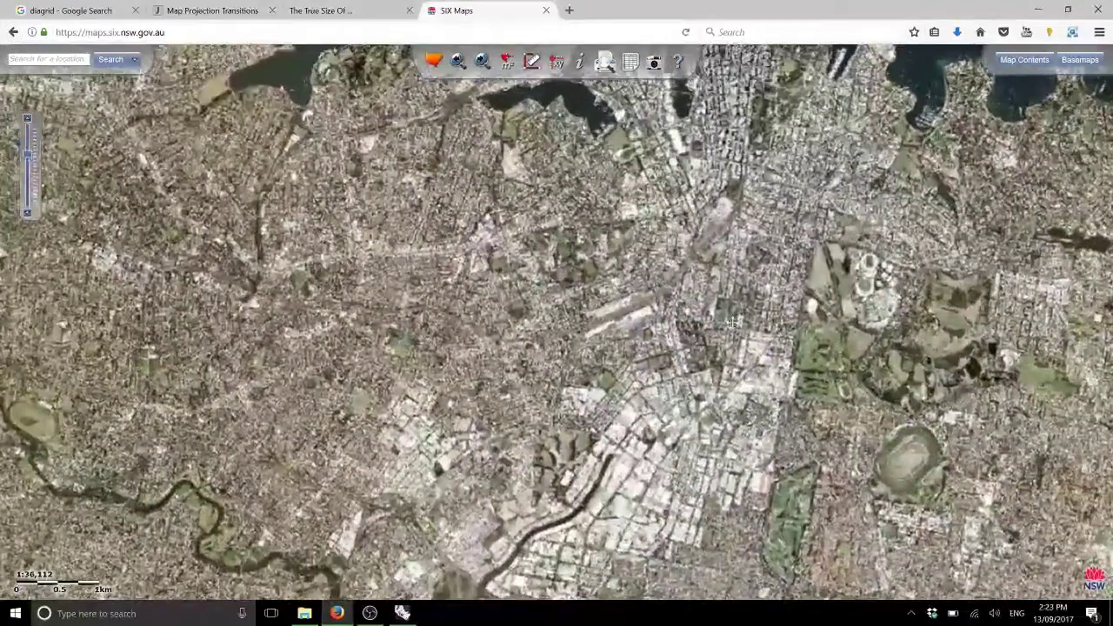
{"action": "left_click_drag", "start_coordinate": [733, 322], "coordinate": [564, 444]}
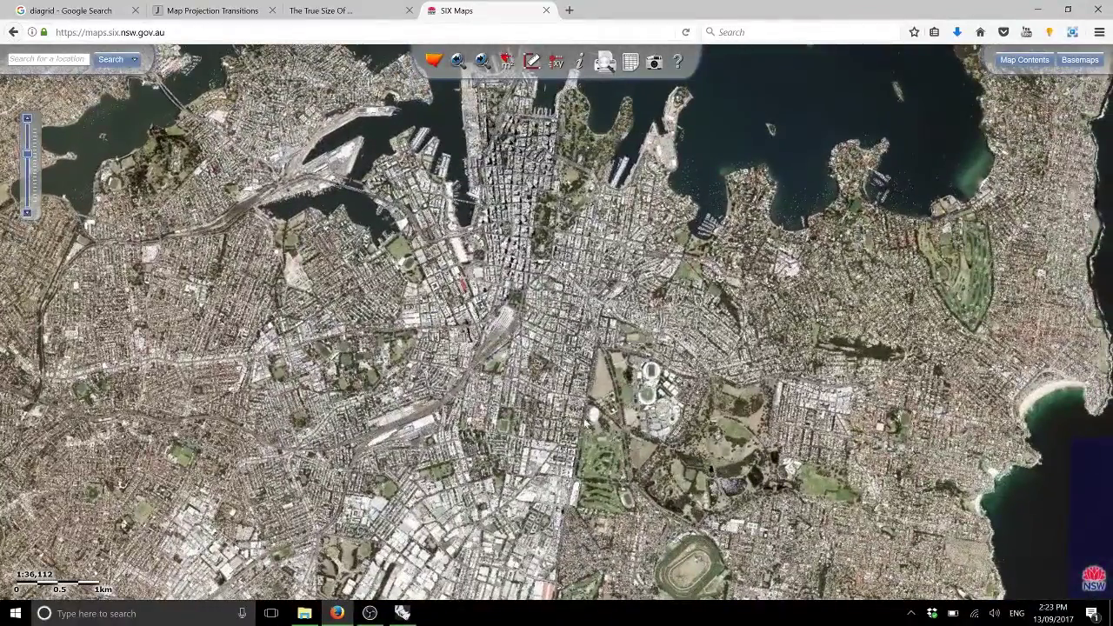
{"action": "left_click_drag", "start_coordinate": [637, 470], "coordinate": [557, 320]}
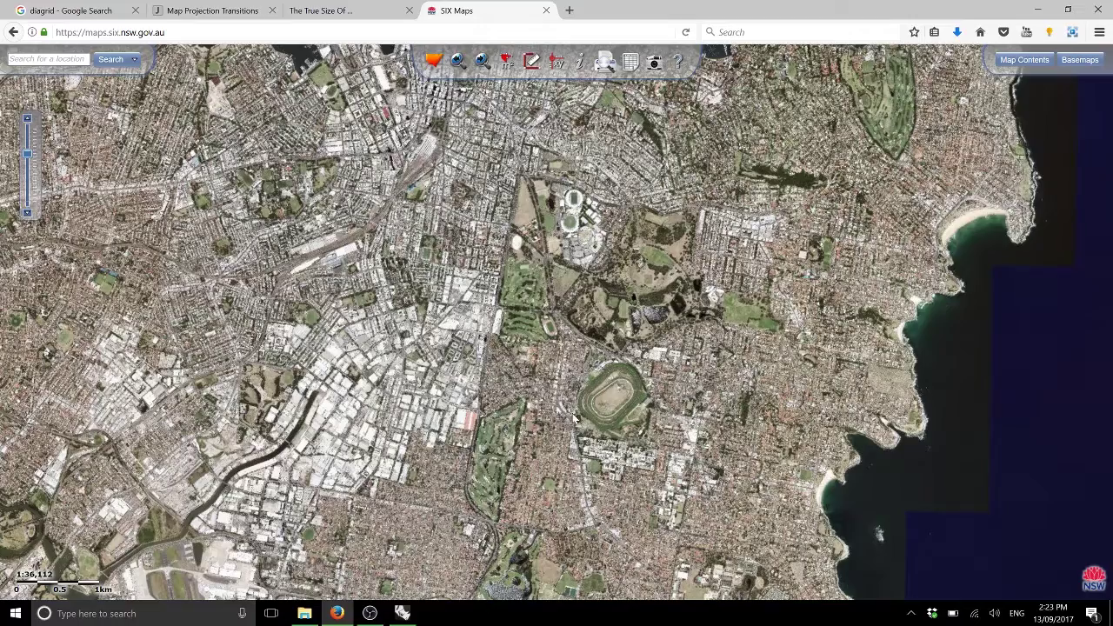
Examine the campus buildings beside the round green oval south of the racecourse at close range in the aerial imagery
{"action": "scroll", "coordinate": [597, 461], "scroll_direction": "up", "scroll_amount": 4}
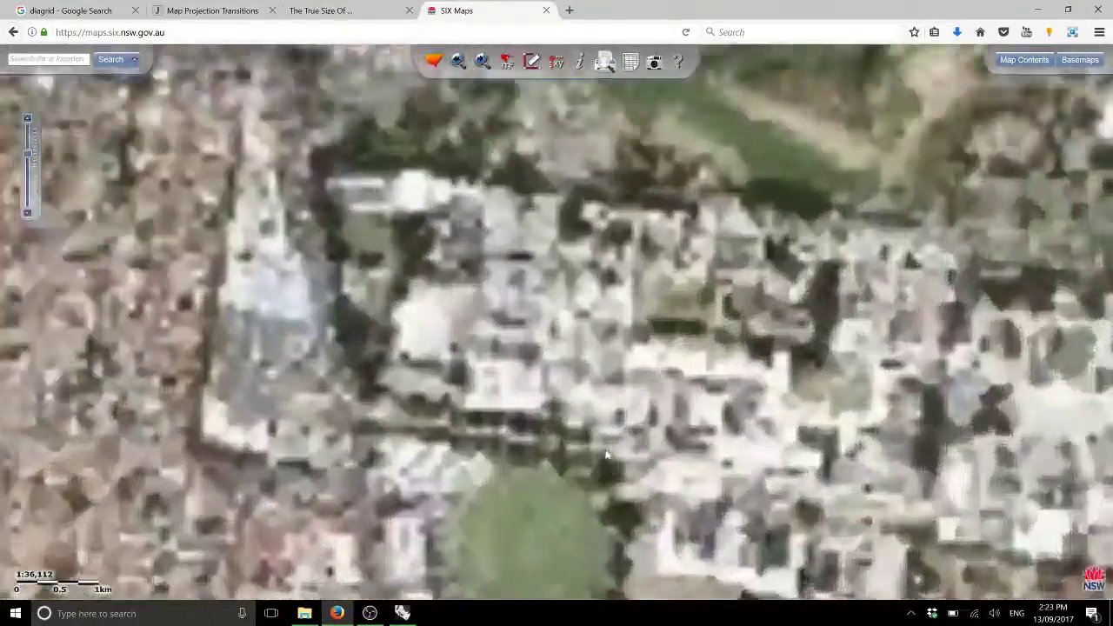
{"action": "left_click_drag", "start_coordinate": [608, 356], "coordinate": [360, 322]}
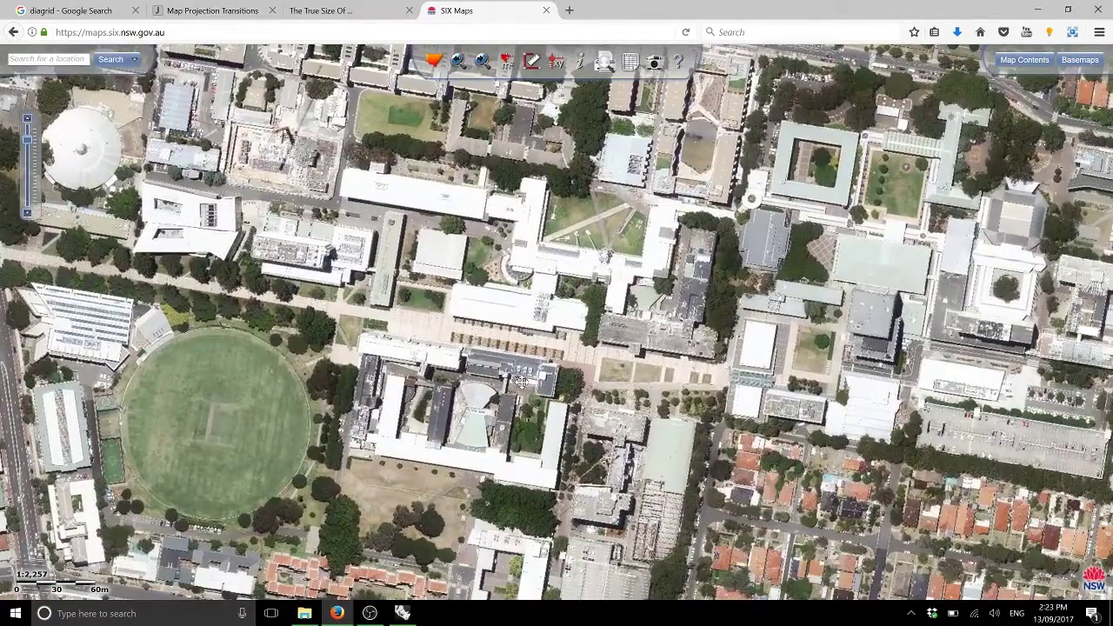
{"action": "left_click_drag", "start_coordinate": [520, 383], "coordinate": [588, 376]}
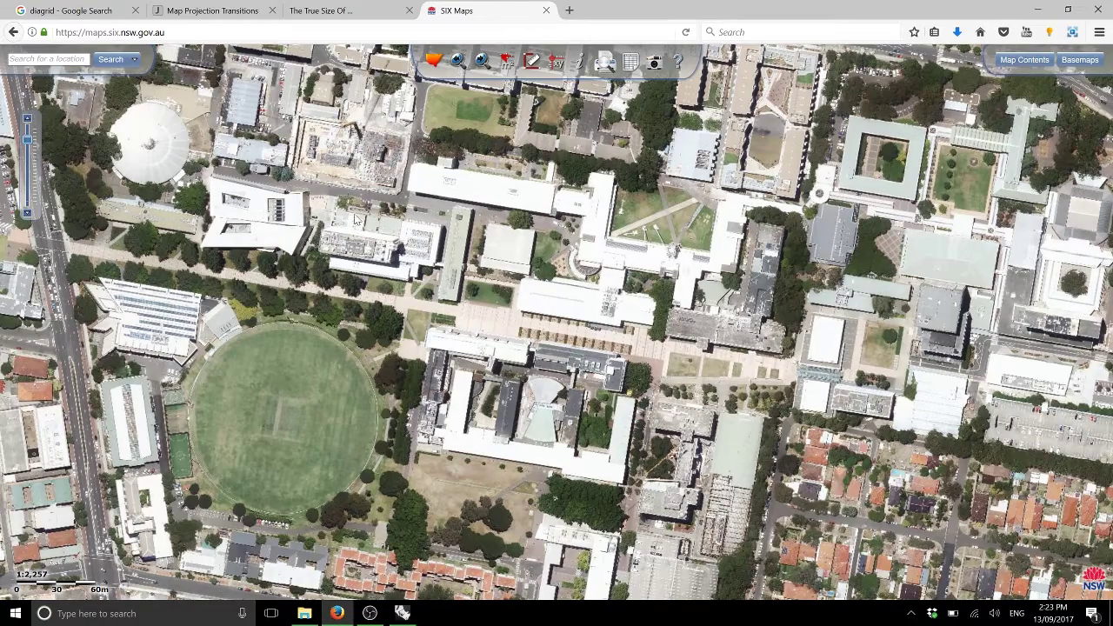
{"action": "scroll", "coordinate": [391, 235], "scroll_direction": "up", "scroll_amount": 1}
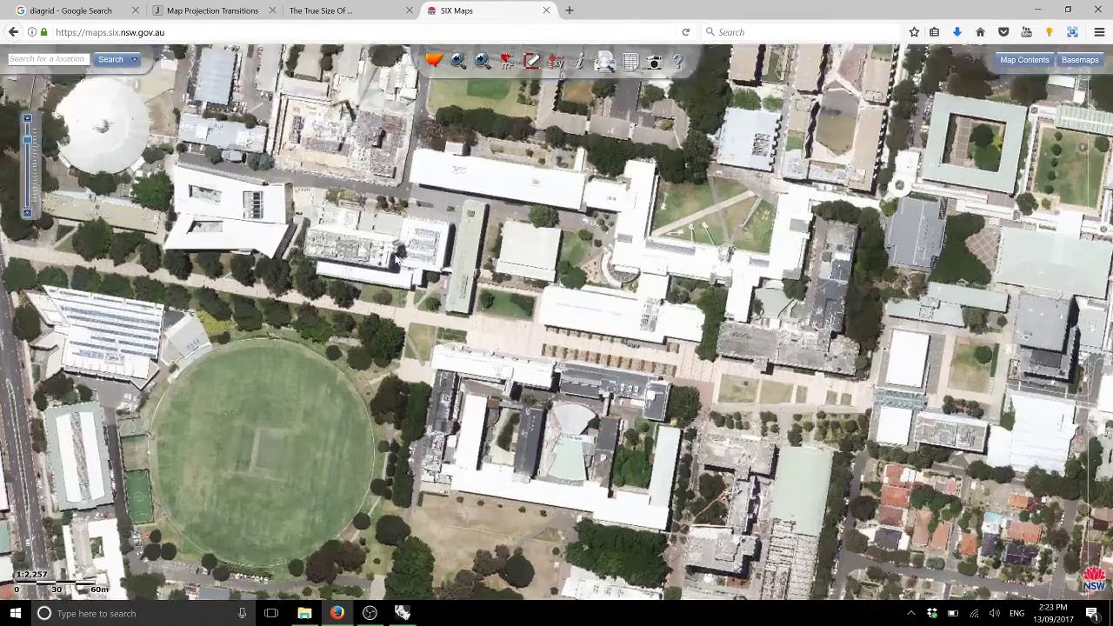
{"action": "left_click_drag", "start_coordinate": [734, 411], "coordinate": [534, 297]}
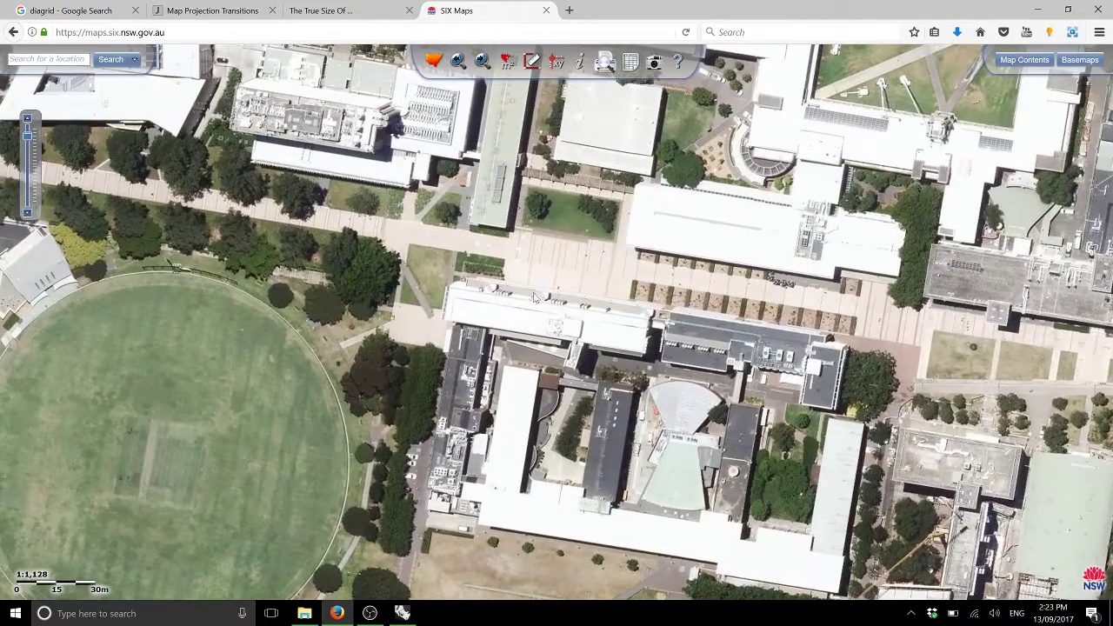
Retrieve coordinates for a point on the long white-roofed campus building with the Coordinate Tool, using the GDA94 - MGA56 system
{"action": "left_click_drag", "start_coordinate": [548, 300], "coordinate": [555, 341]}
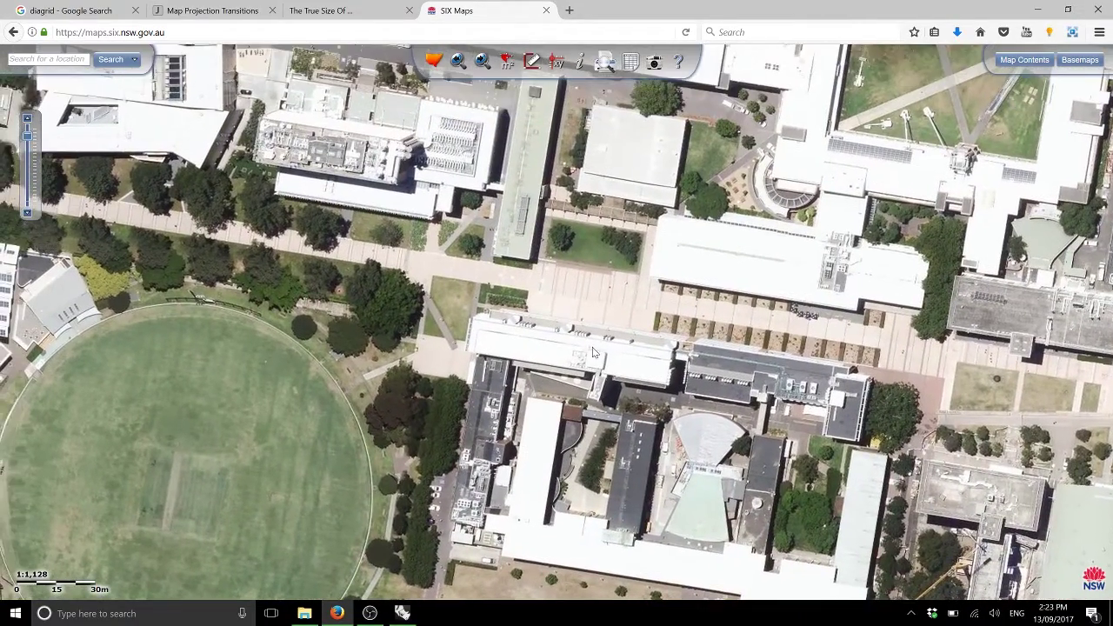
{"action": "scroll", "coordinate": [556, 357], "scroll_direction": "up", "scroll_amount": 1}
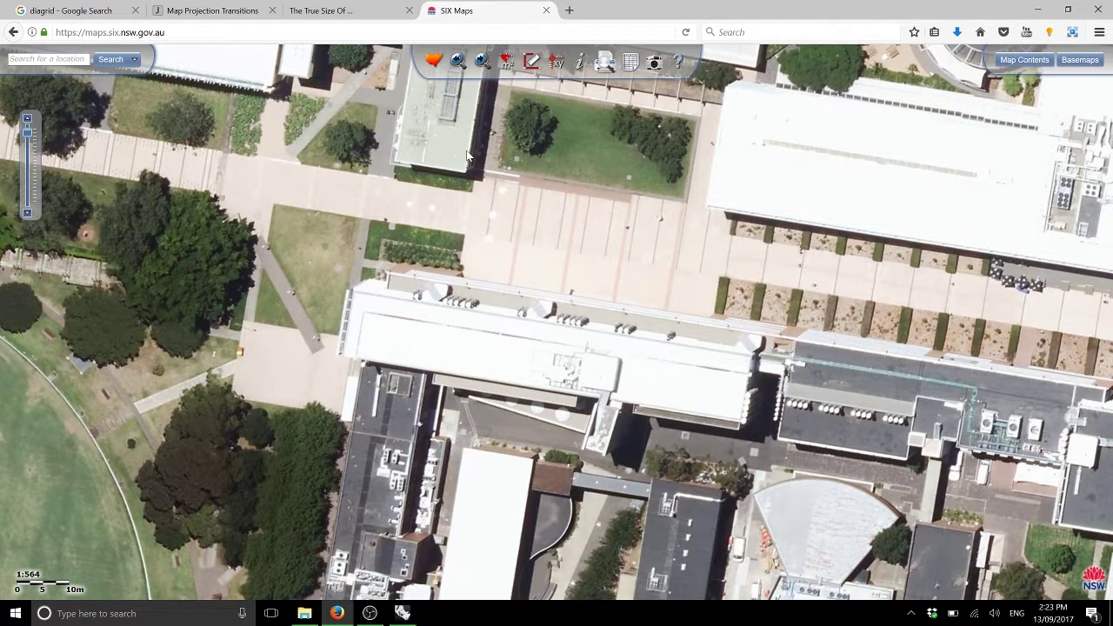
{"action": "left_click", "coordinate": [559, 71]}
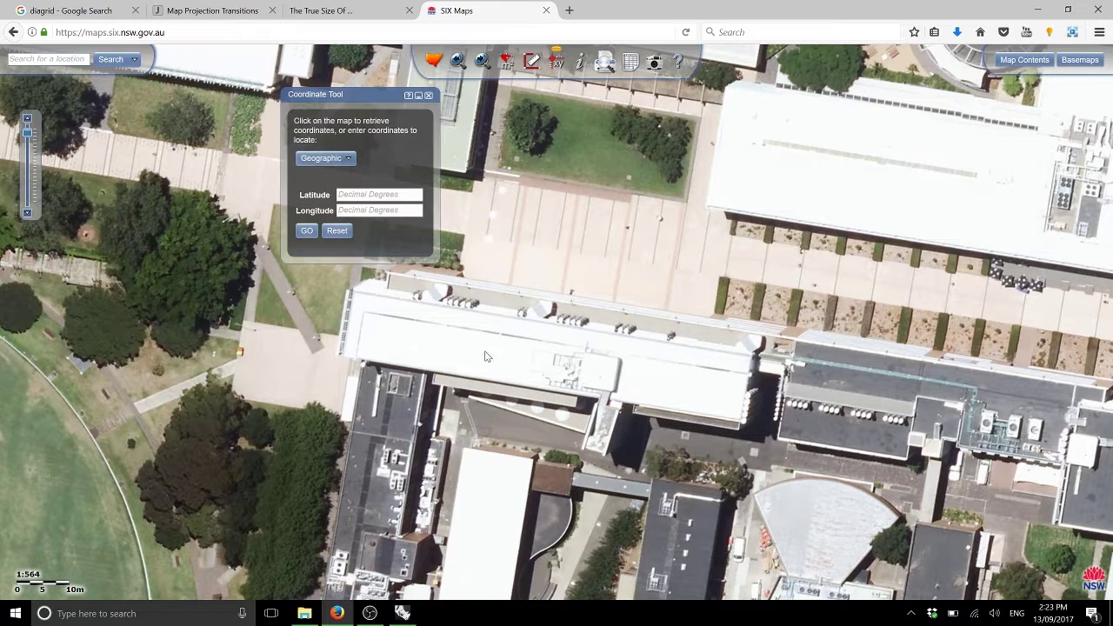
{"action": "left_click", "coordinate": [427, 348]}
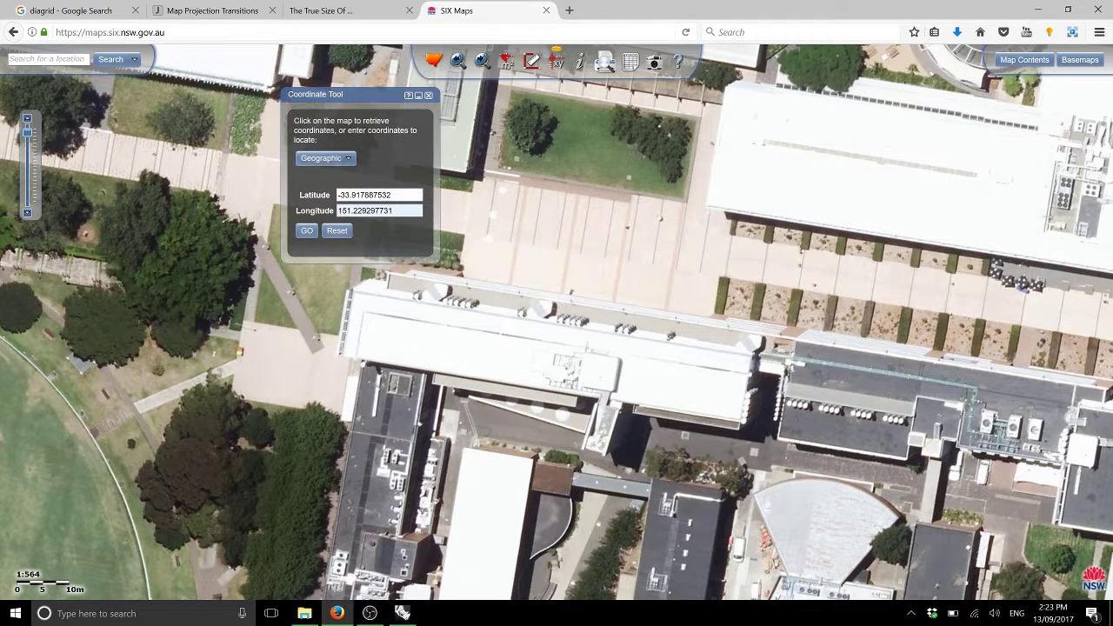
{"action": "left_click", "coordinate": [341, 162]}
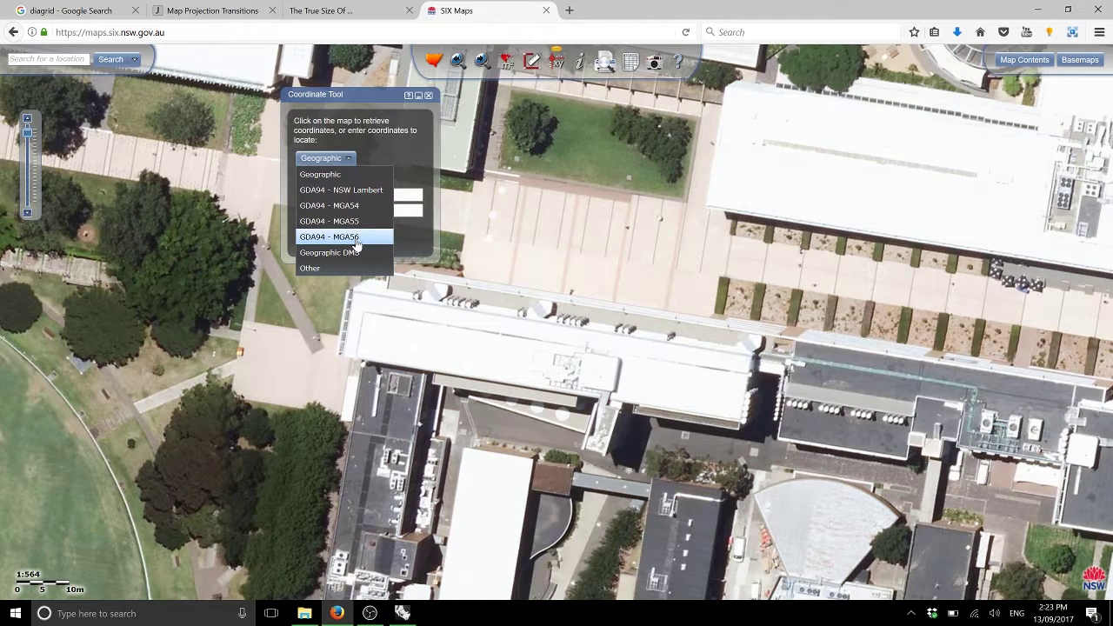
{"action": "left_click", "coordinate": [355, 238]}
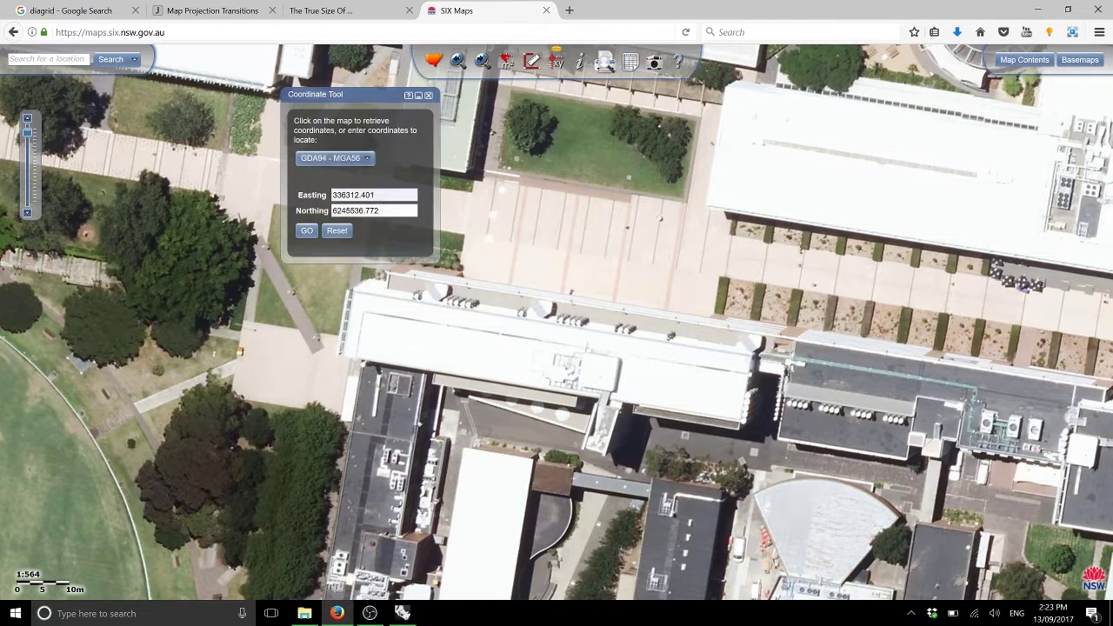
Temporarily separate the thousands in the Easting and Northing values with commas to make them easier to read
{"action": "left_click_drag", "start_coordinate": [374, 195], "coordinate": [333, 246]}
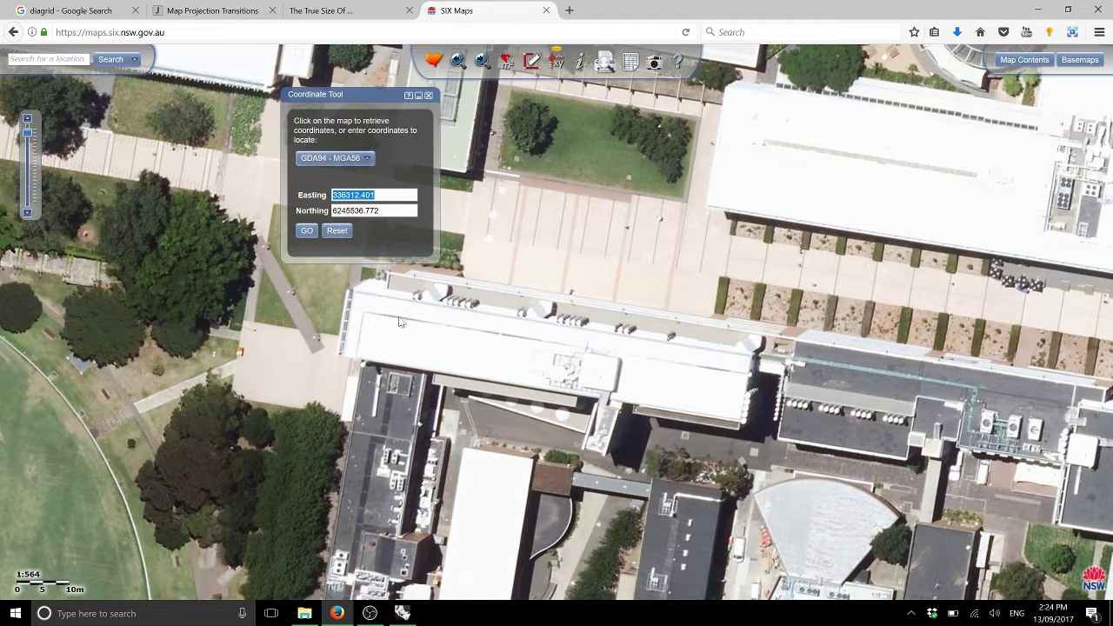
{"action": "left_click", "coordinate": [347, 194]}
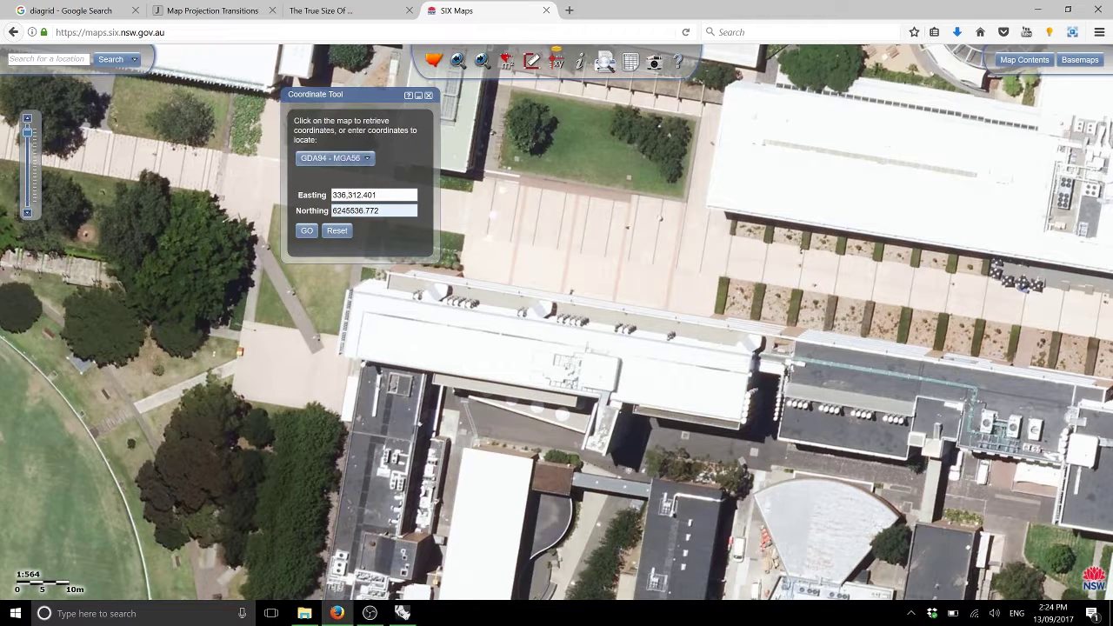
{"action": "left_click", "coordinate": [366, 211]}
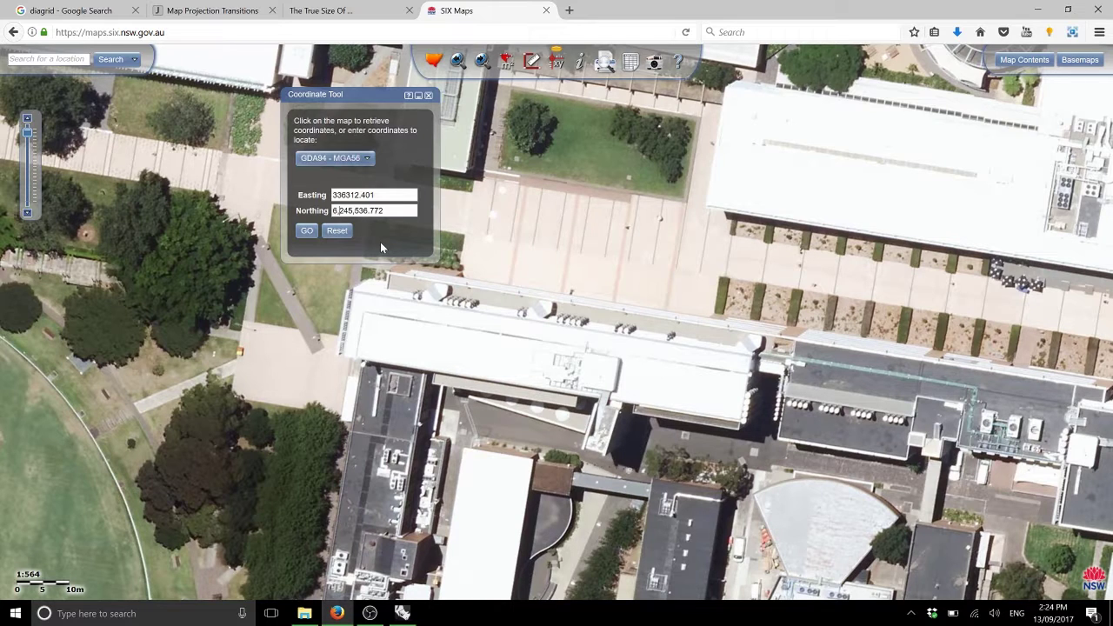
Locate the GDA94 - MGA56 grid origin by setting both Easting and Northing to 0
{"action": "double_click", "coordinate": [353, 195]}
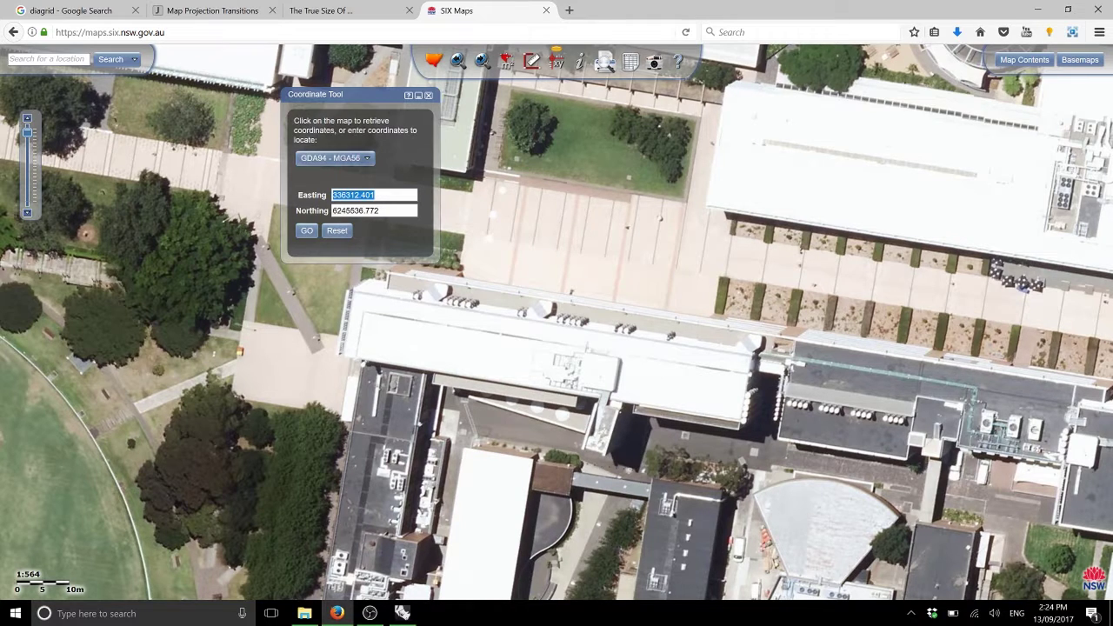
{"action": "type", "text": "0"}
{"action": "left_click_drag", "start_coordinate": [416, 211], "coordinate": [283, 209]}
{"action": "type", "text": "0"}
{"action": "left_click", "coordinate": [307, 230]}
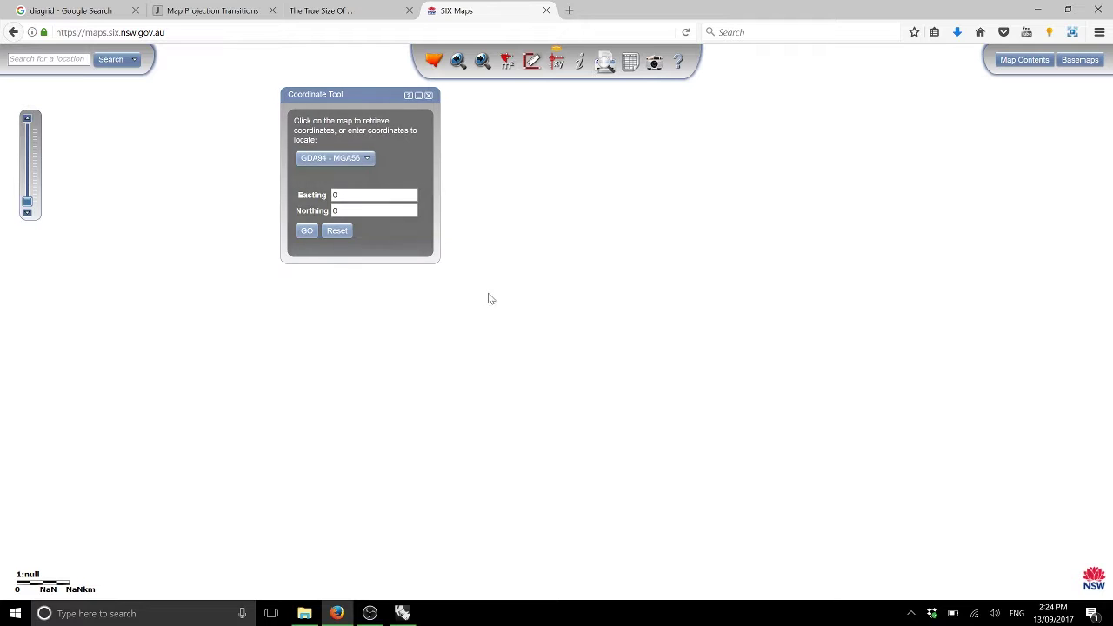
Close the Coordinate Tool and reload the SIX Maps page
{"action": "left_click", "coordinate": [429, 94]}
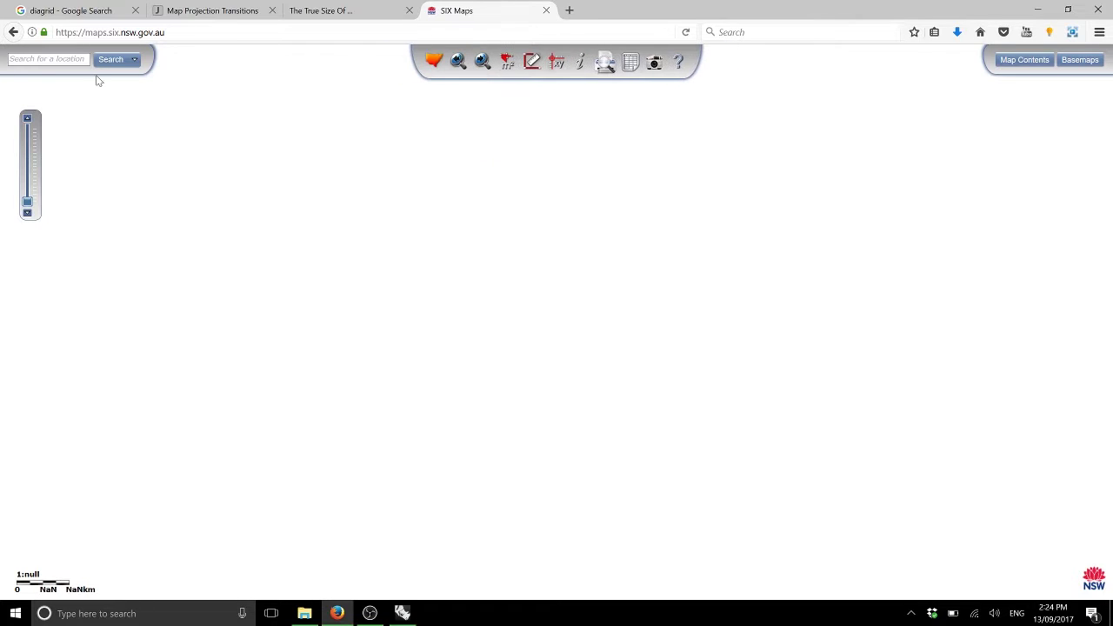
{"action": "left_click", "coordinate": [27, 212]}
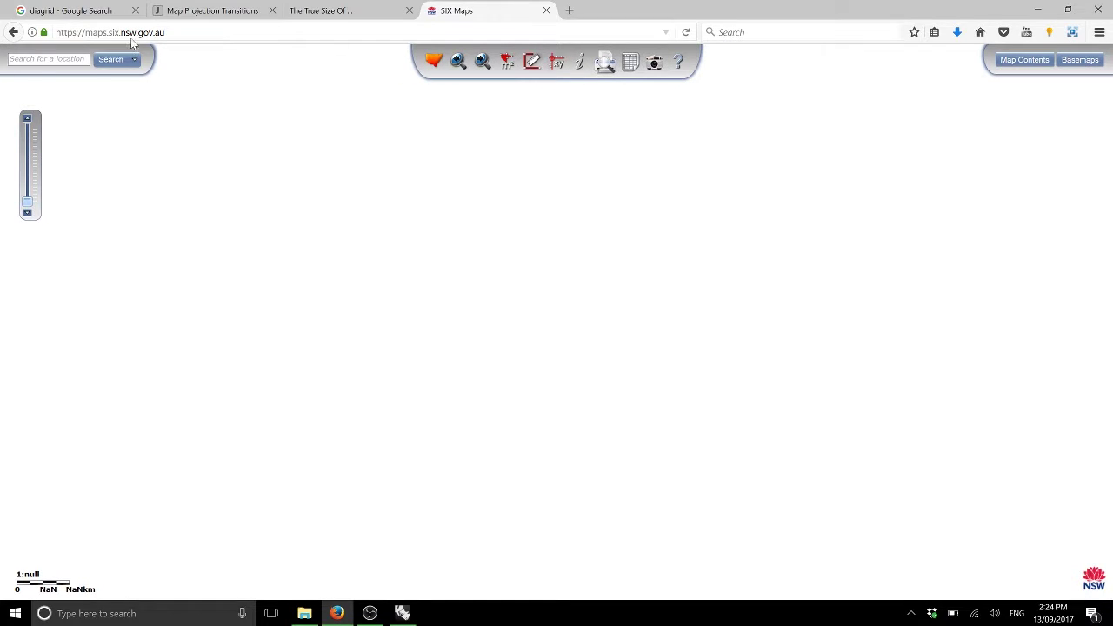
{"action": "key", "text": "F5"}
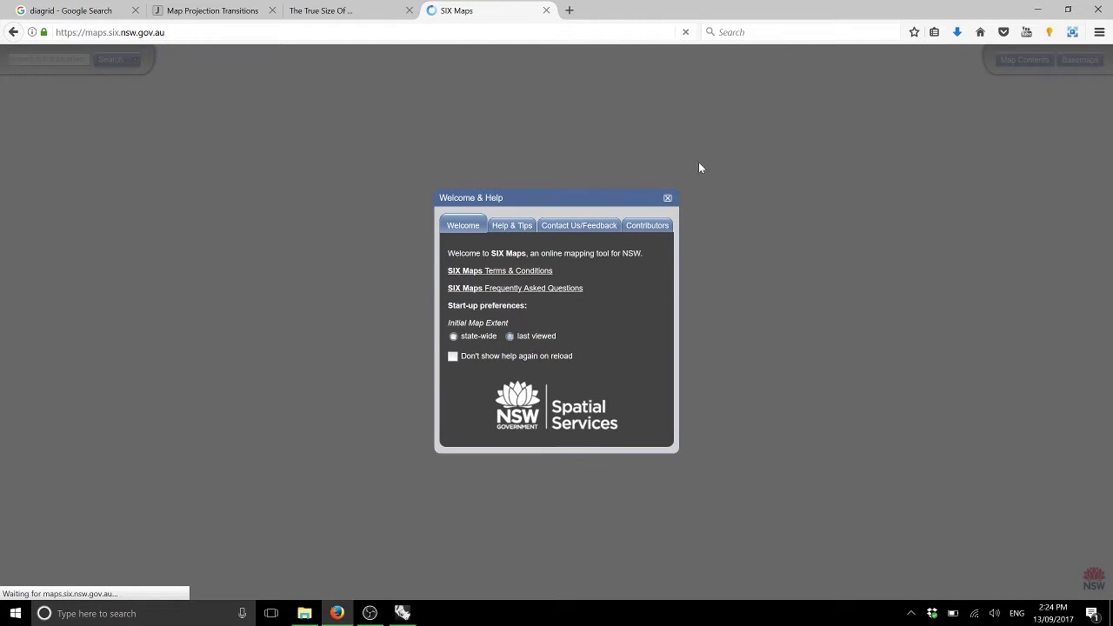
Return to the Map Projection Transitions page and examine the projection around Australia and Antarctica
{"action": "key", "text": "ctrl+shift+Tab"}
{"action": "key", "text": "ctrl+shift+Tab"}
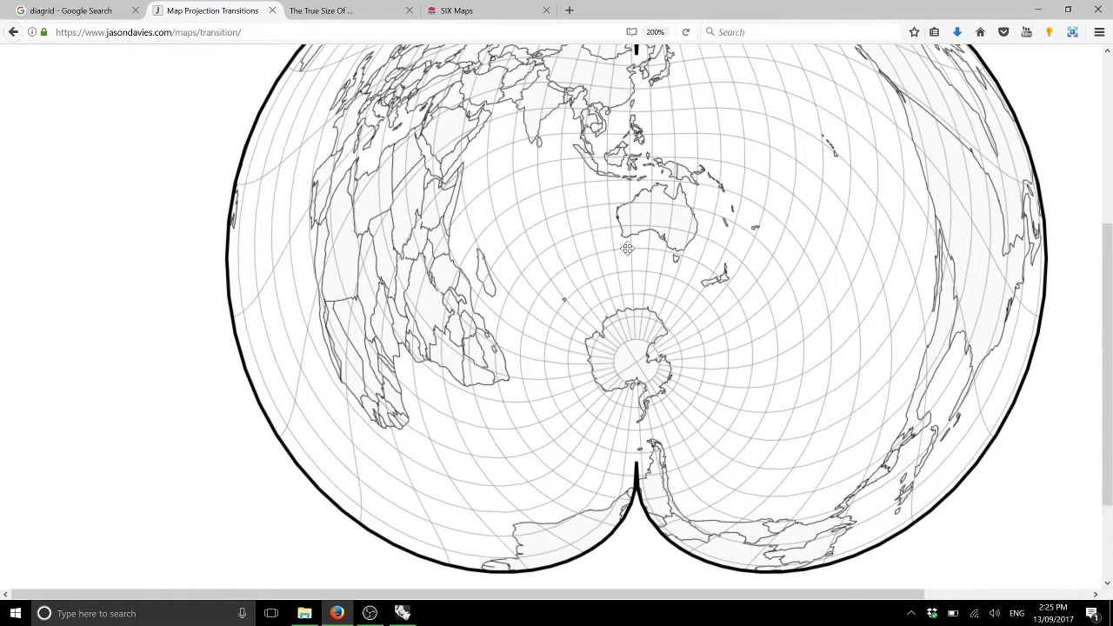
{"action": "key", "text": "alt+Tab"}
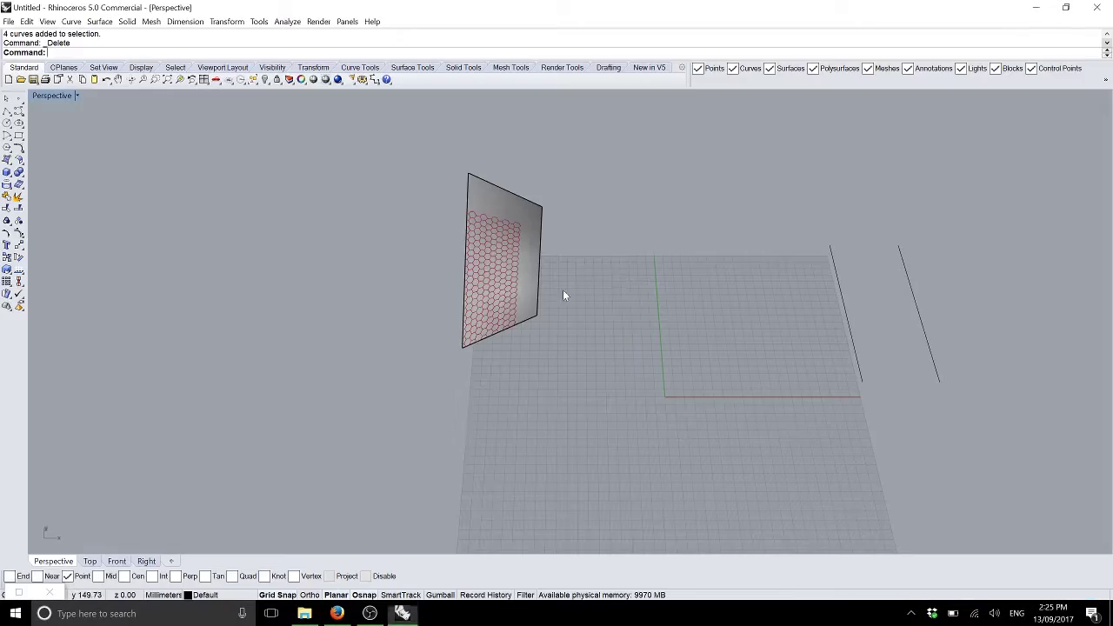
{"action": "scroll", "coordinate": [420, 369], "scroll_direction": "down", "scroll_amount": 10}
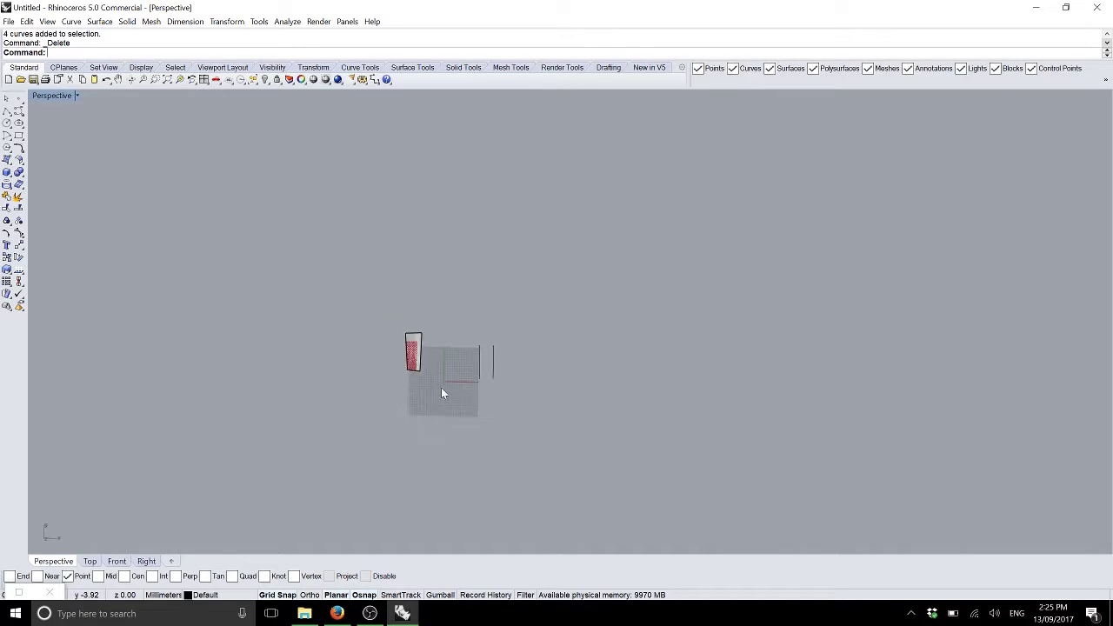
{"action": "scroll", "coordinate": [441, 393], "scroll_direction": "up", "scroll_amount": 10}
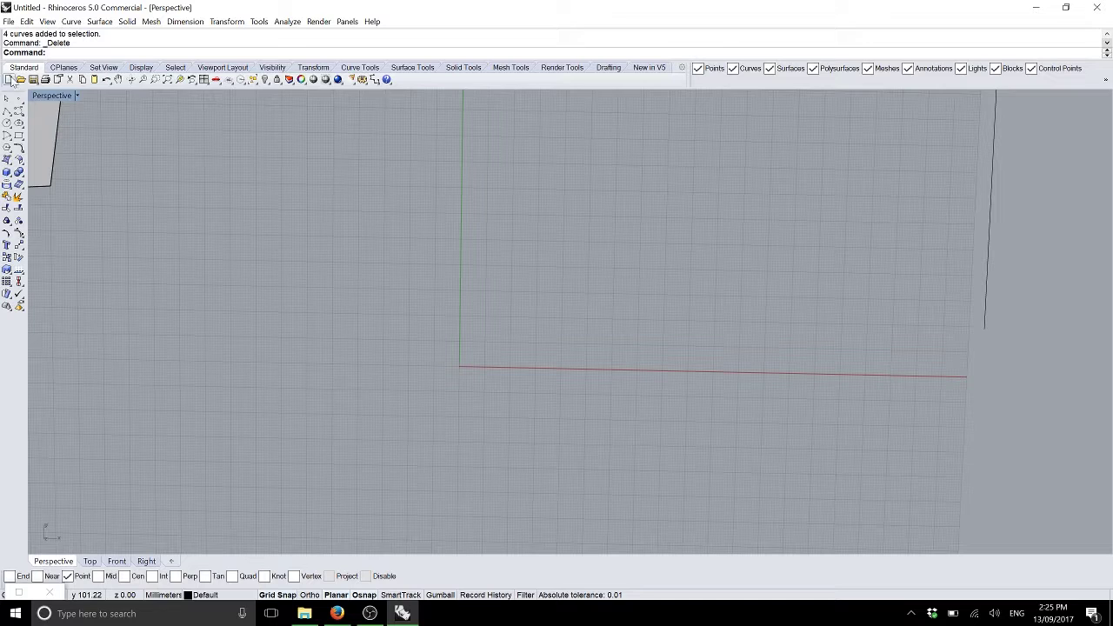
{"action": "left_click", "coordinate": [7, 111]}
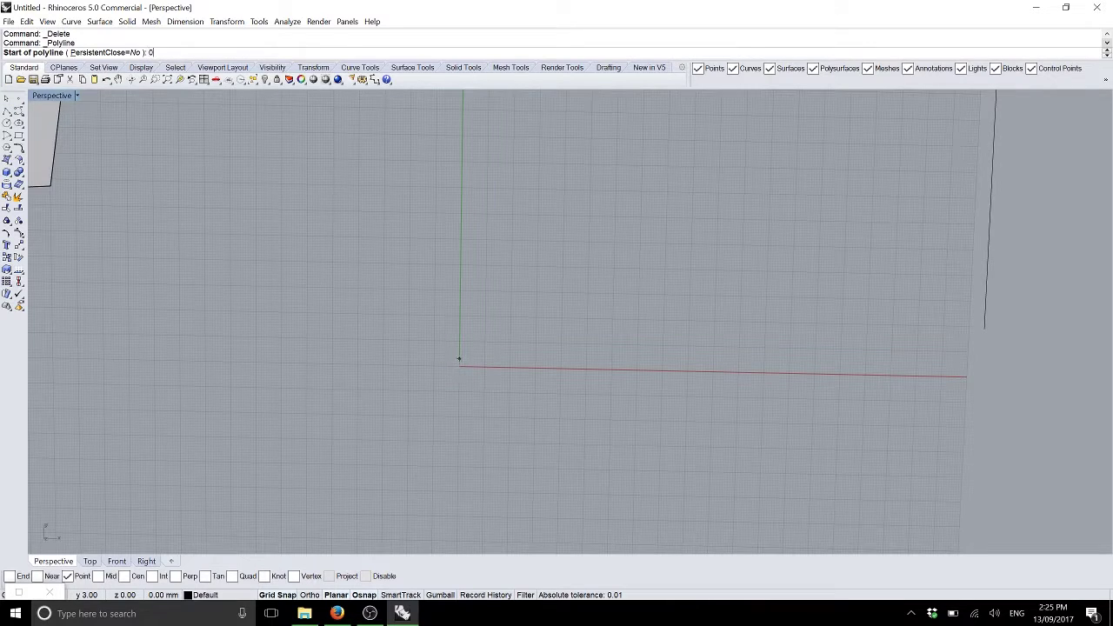
{"action": "type", "text": "0"}
{"action": "key", "text": "Return"}
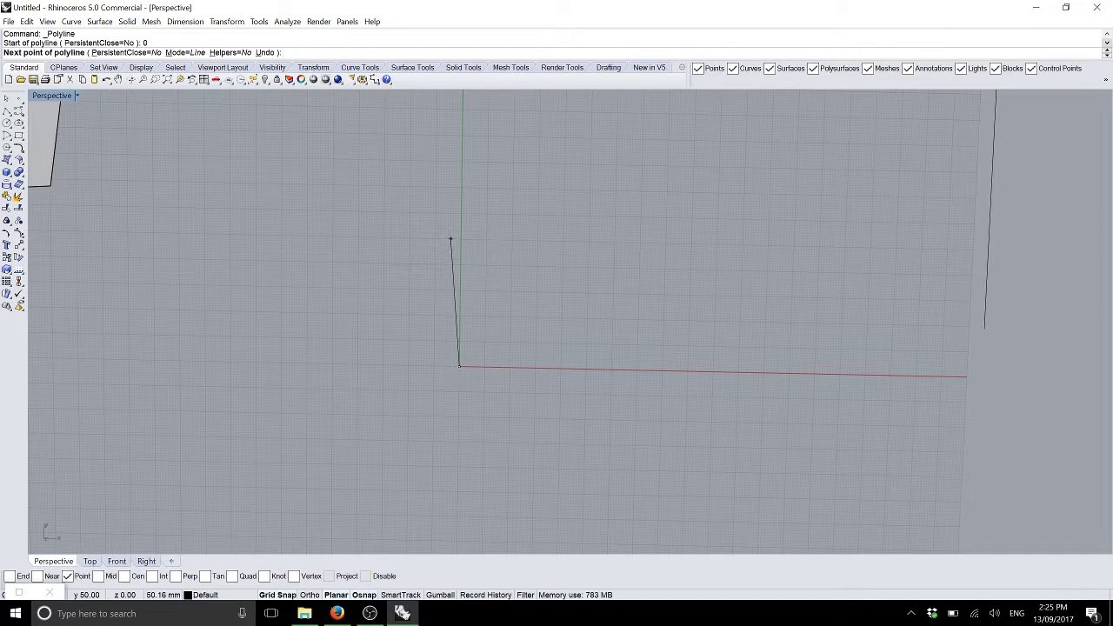
{"action": "type", "text": "600"}
{"action": "type", "text": "0000000"}
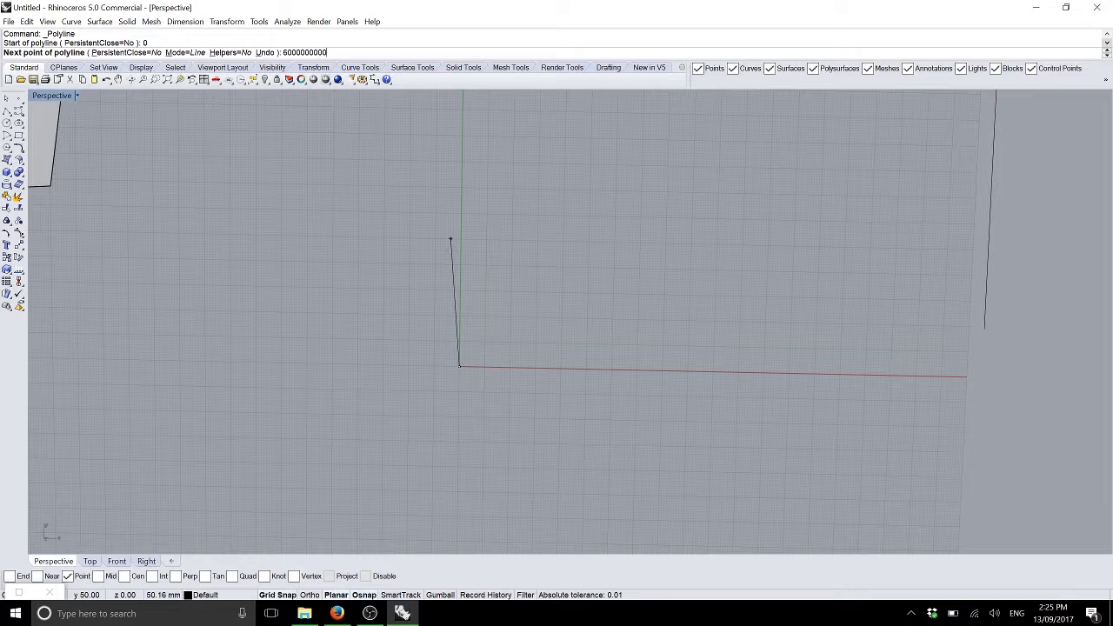
{"action": "key", "text": "Return"}
{"action": "left_click", "coordinate": [450, 239]}
{"action": "right_click_drag", "start_coordinate": [507, 221], "coordinate": [556, 282]}
{"action": "key", "text": "Return"}
Start a polyline at the far end of the long line with End snap enabled, constraining its first segment to 30000000 mm
{"action": "left_click", "coordinate": [510, 265]}
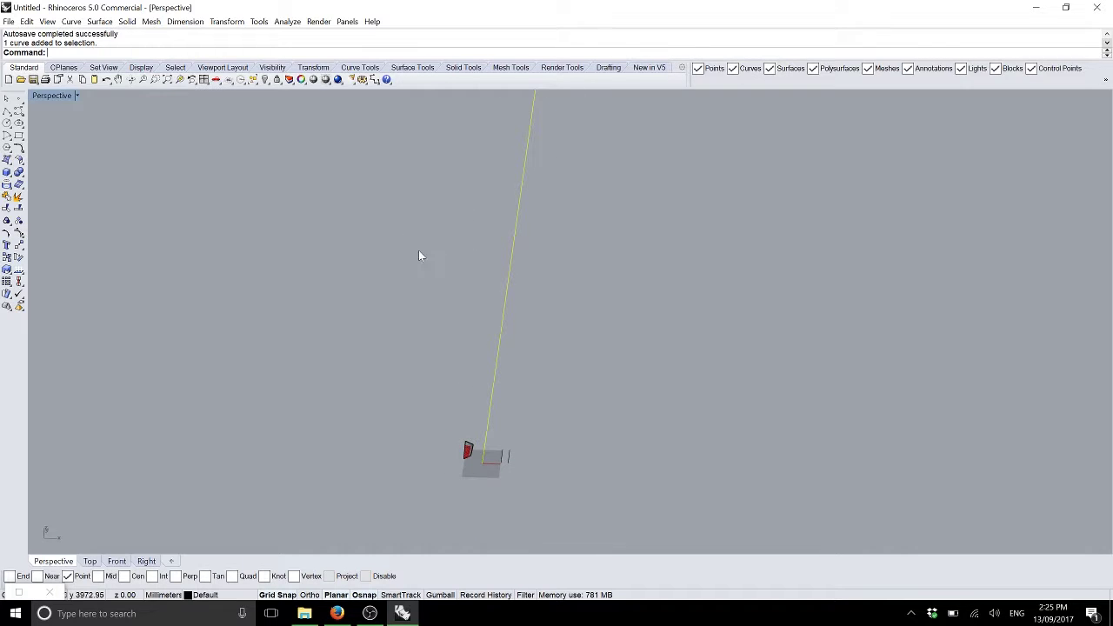
{"action": "left_click", "coordinate": [189, 81]}
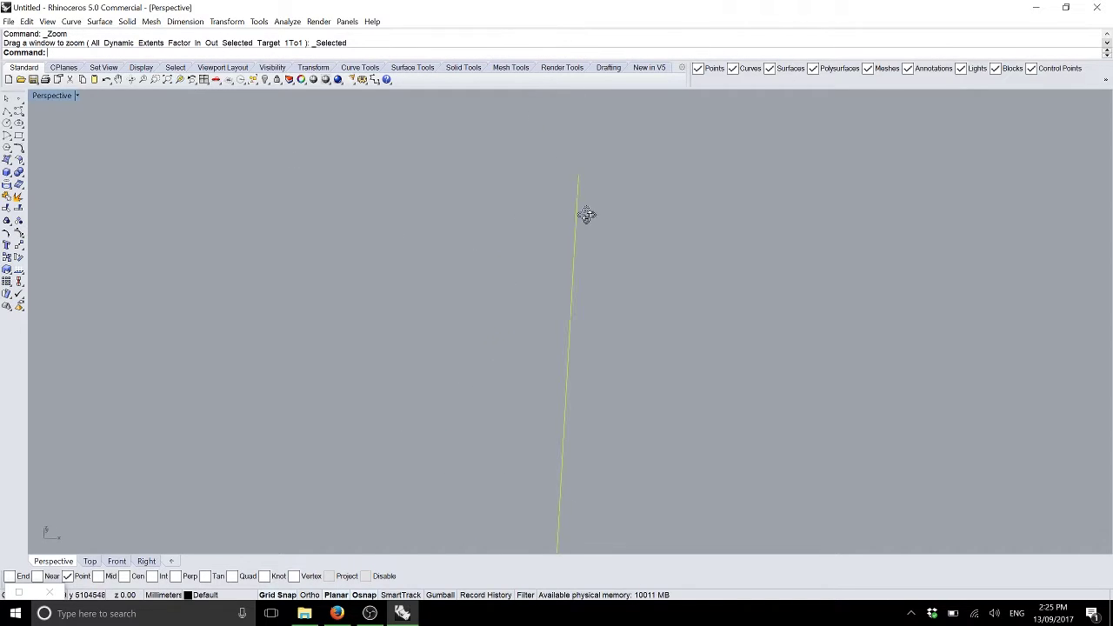
{"action": "right_click_drag", "start_coordinate": [586, 214], "coordinate": [513, 401]}
{"action": "key", "text": "Escape"}
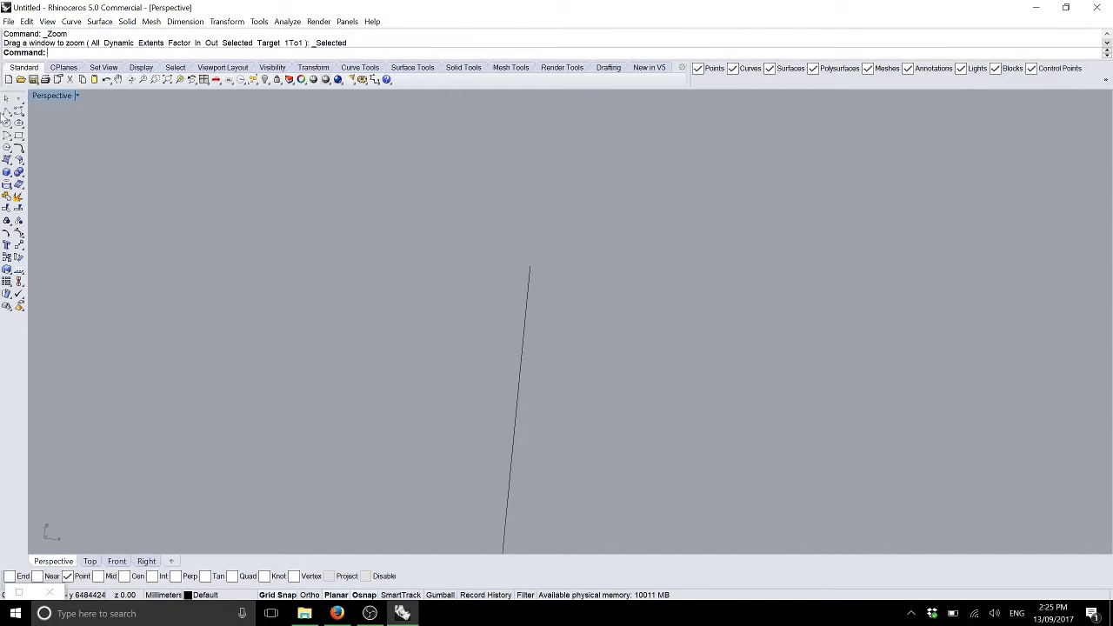
{"action": "left_click", "coordinate": [7, 111]}
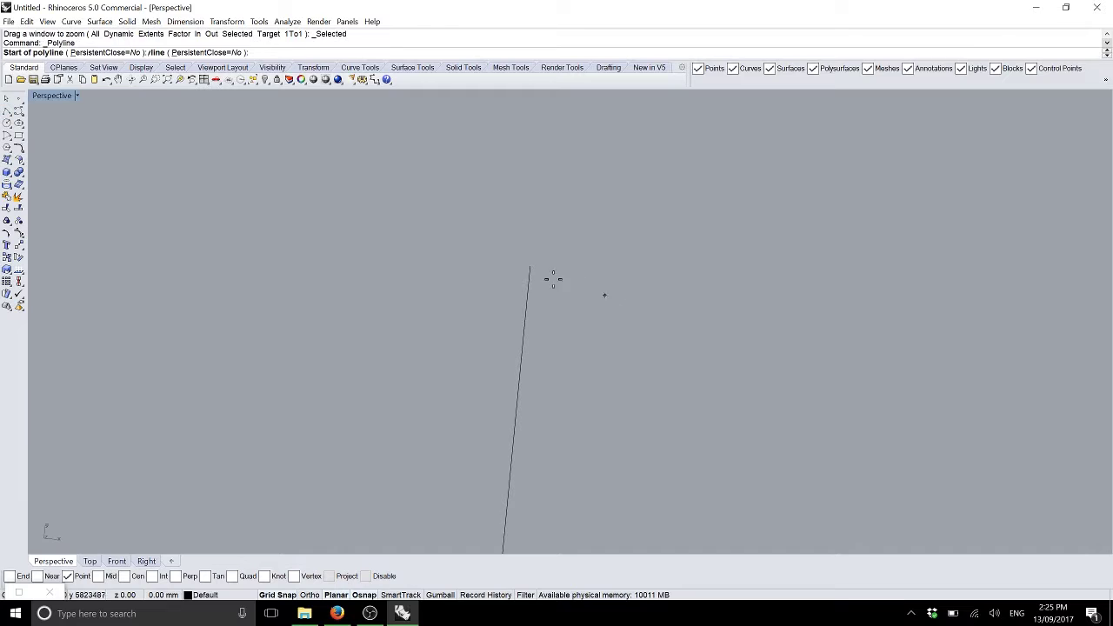
{"action": "left_click", "coordinate": [19, 576]}
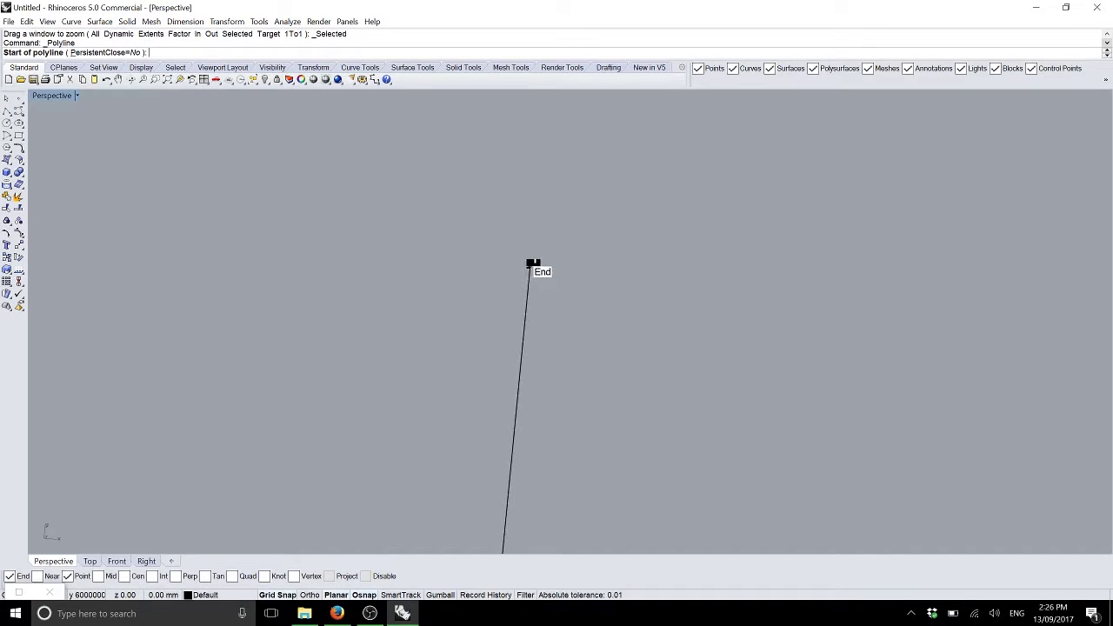
{"action": "left_click", "coordinate": [531, 264]}
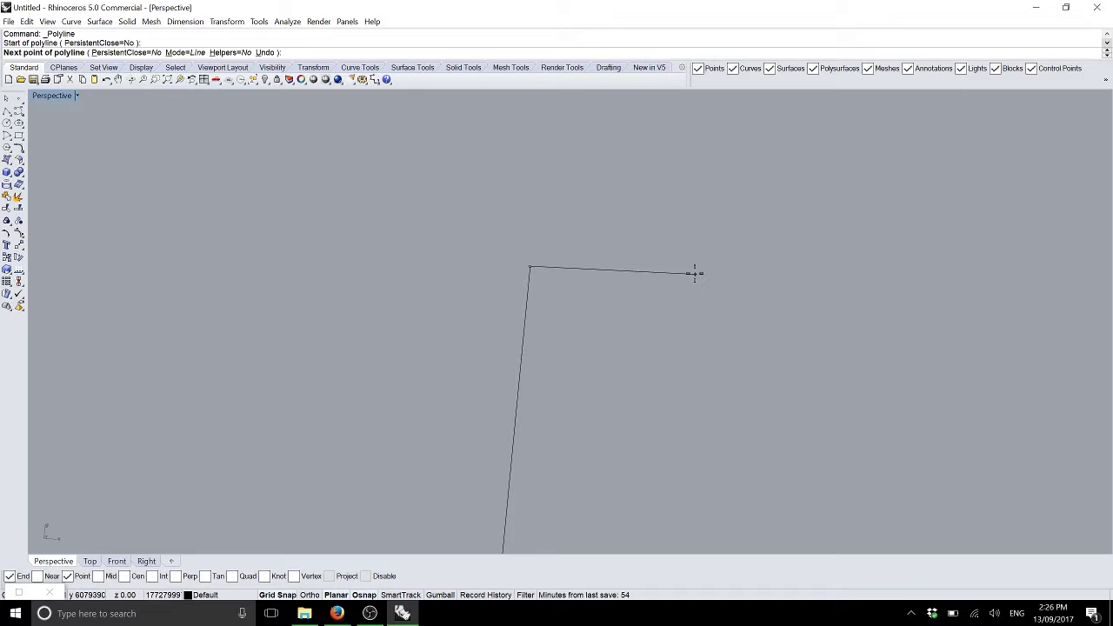
{"action": "type", "text": "30000000"}
{"action": "key", "text": "Return"}
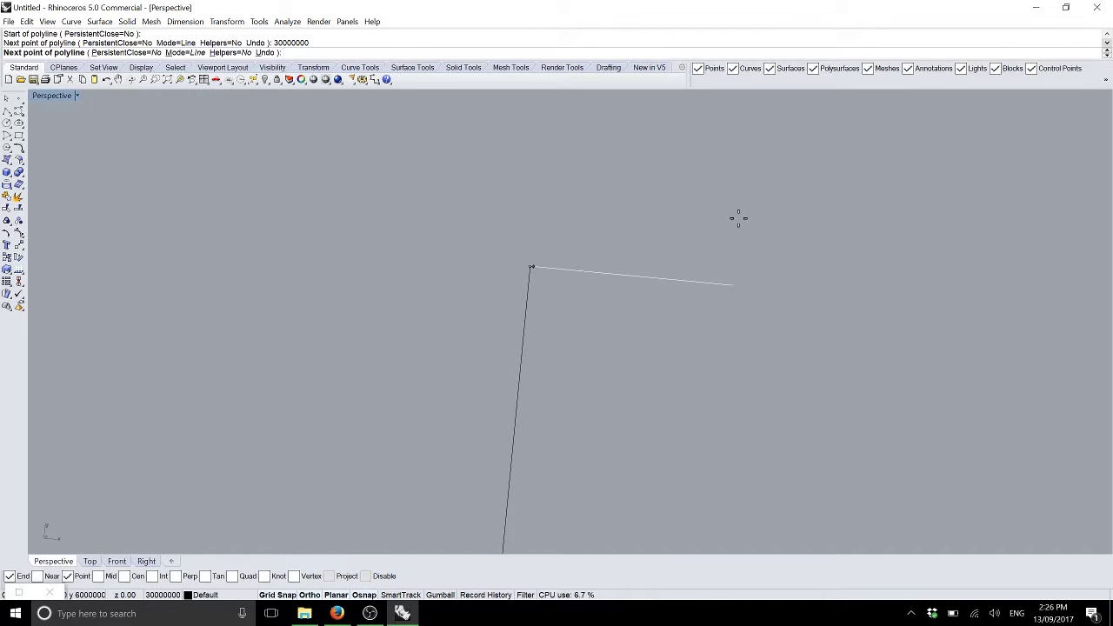
Turn Ortho off and try a segment length of 3000000 mm
{"action": "key", "text": "F8"}
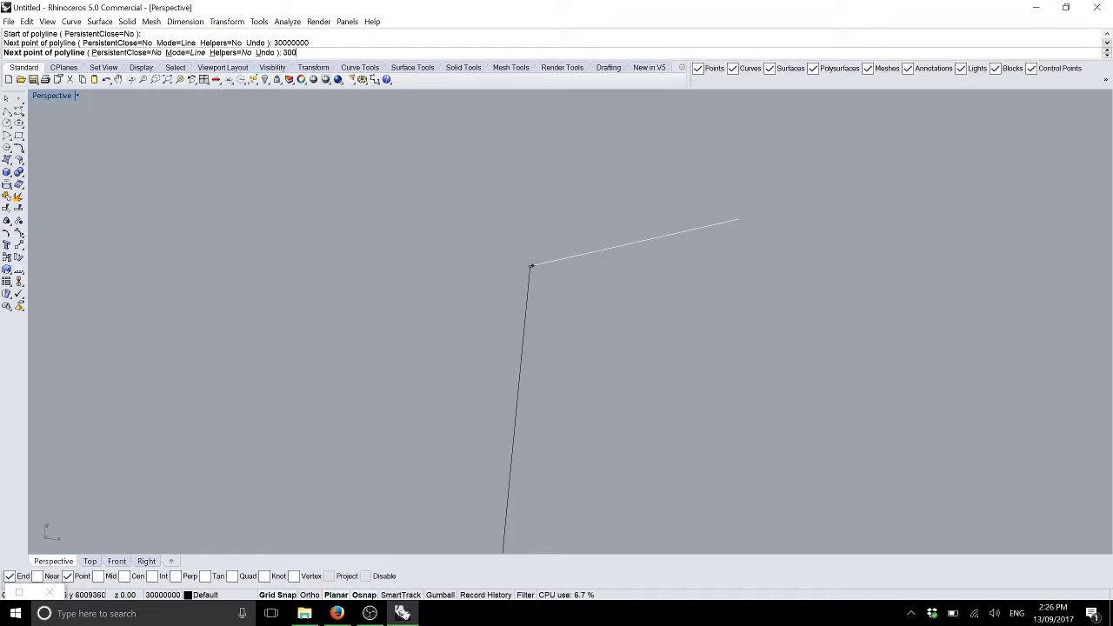
{"action": "type", "text": "00"}
{"action": "key", "text": "BackSpace"}
{"action": "key", "text": "Return"}
{"action": "type", "text": "3000000"}
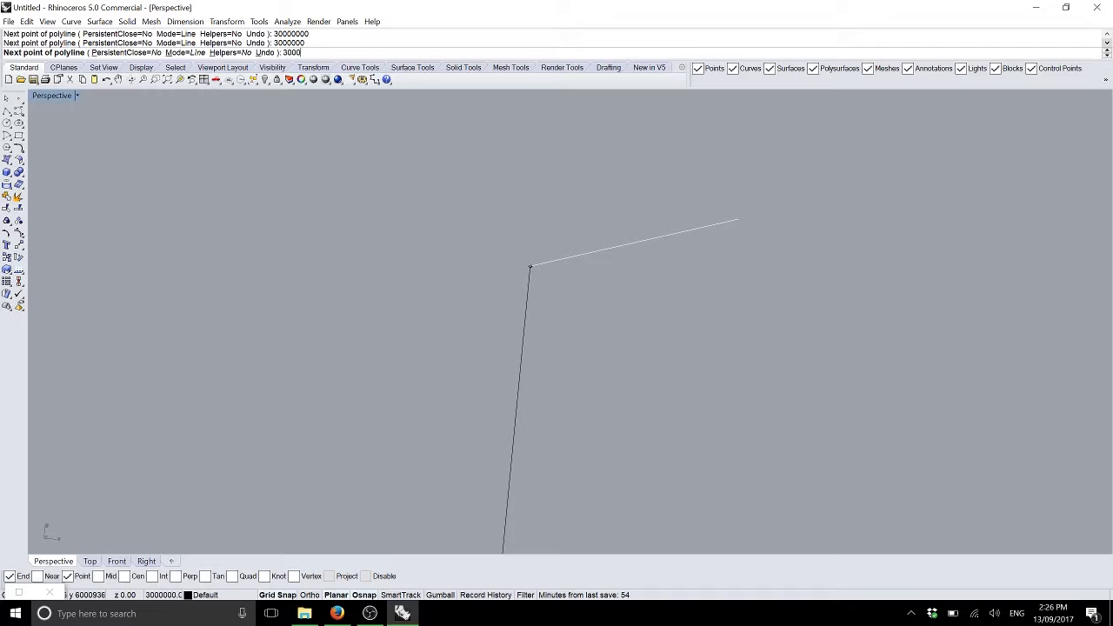
{"action": "key", "text": "Return"}
Re-enter the segment length, turn Ortho on, and finish the polyline as one segment parallel to the X axis
{"action": "type", "text": "30000000"}
{"action": "key", "text": "Return"}
{"action": "key", "text": "F8"}
{"action": "left_click", "coordinate": [756, 219]}
{"action": "key", "text": "Return"}
Create a sphere with a radius of about 6200000 mm, centred near the free end of the short line
{"action": "right_click_drag", "start_coordinate": [740, 232], "coordinate": [583, 233]}
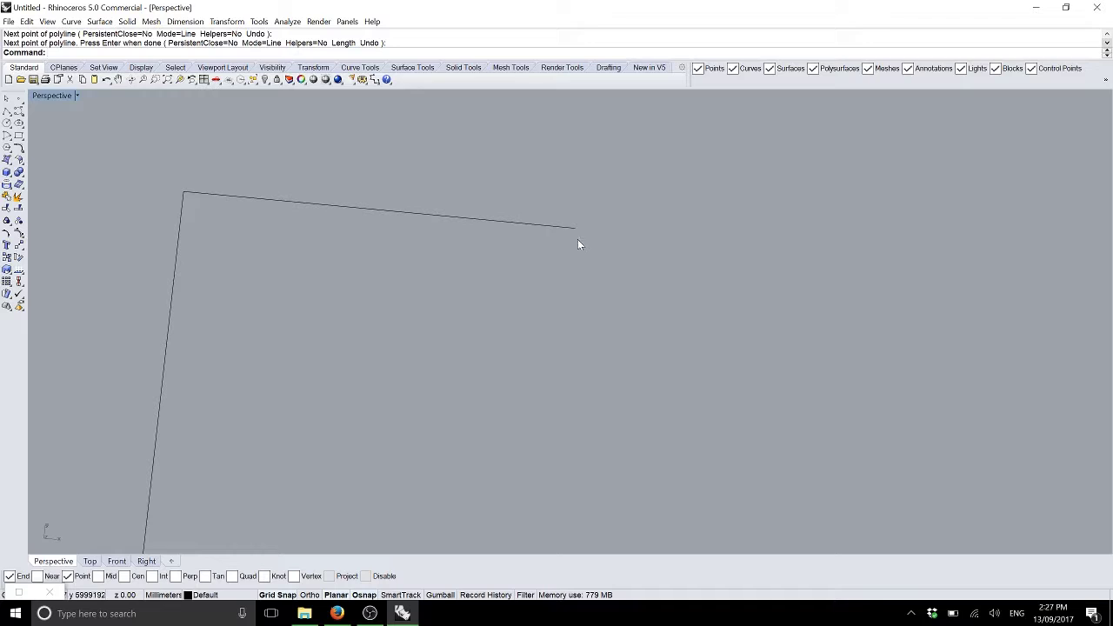
{"action": "right_click_drag", "start_coordinate": [578, 239], "coordinate": [558, 293]}
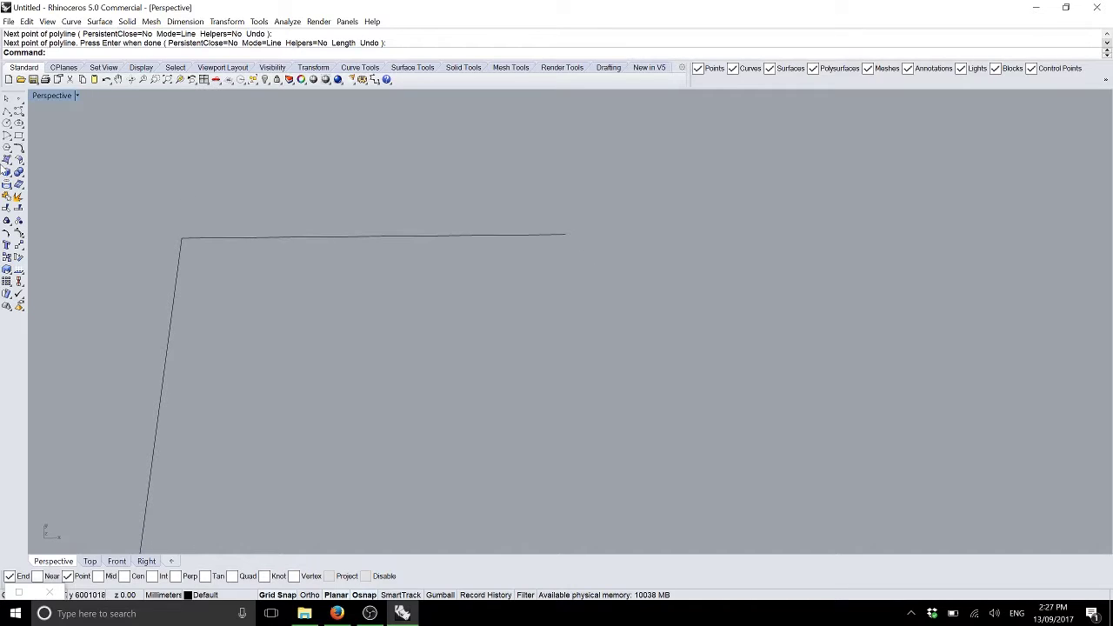
{"action": "left_click", "coordinate": [7, 160]}
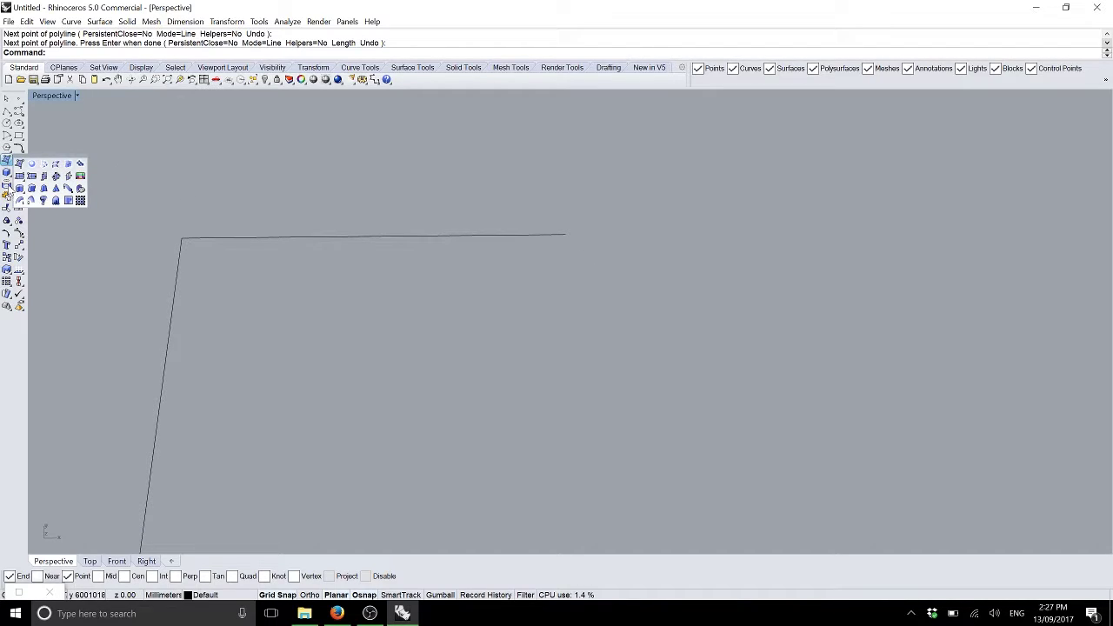
{"action": "left_click", "coordinate": [7, 172]}
{"action": "left_click", "coordinate": [44, 176]}
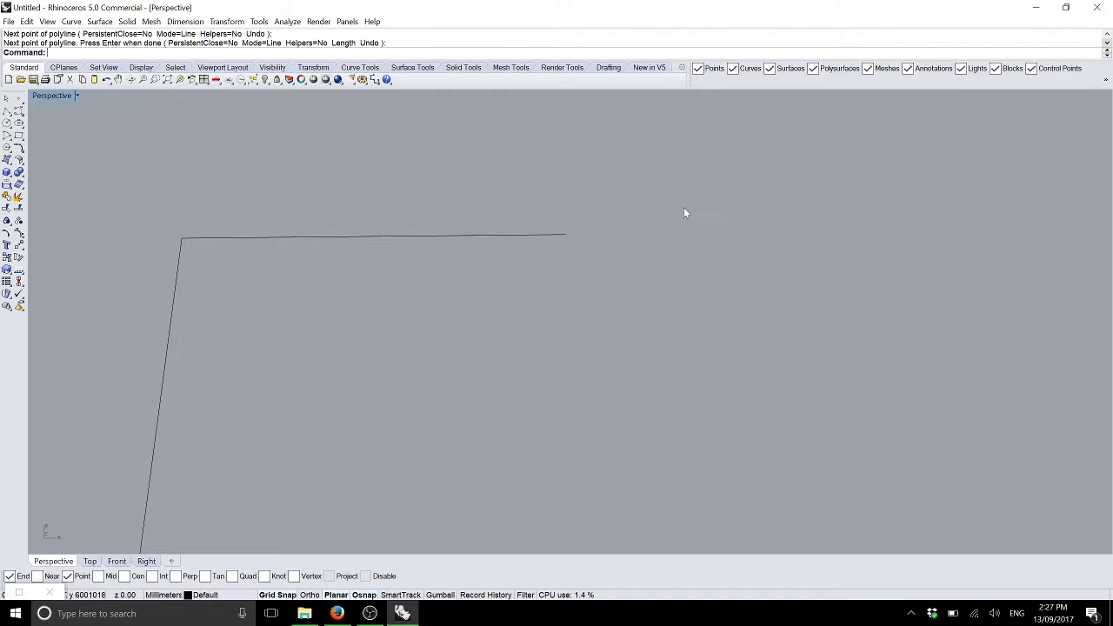
{"action": "left_click", "coordinate": [578, 235]}
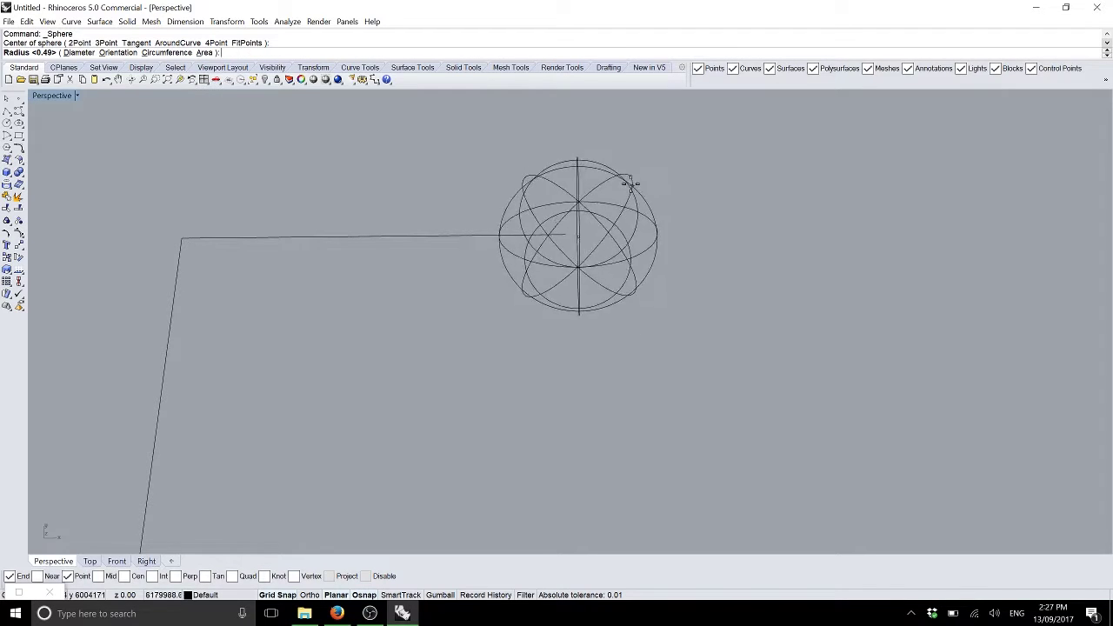
{"action": "left_click", "coordinate": [637, 202]}
{"action": "mouse_move", "coordinate": [637, 222]}
{"action": "right_mouse_down"}
{"action": "mouse_move", "coordinate": [641, 214]}
{"action": "mouse_move", "coordinate": [475, 330]}
{"action": "mouse_move", "coordinate": [623, 241]}
{"action": "mouse_move", "coordinate": [615, 315]}
{"action": "right_mouse_up"}
Switch to Grasshopper, dock its window beside Rhino, and start a new empty document
{"action": "type", "text": "Grasshopper"}
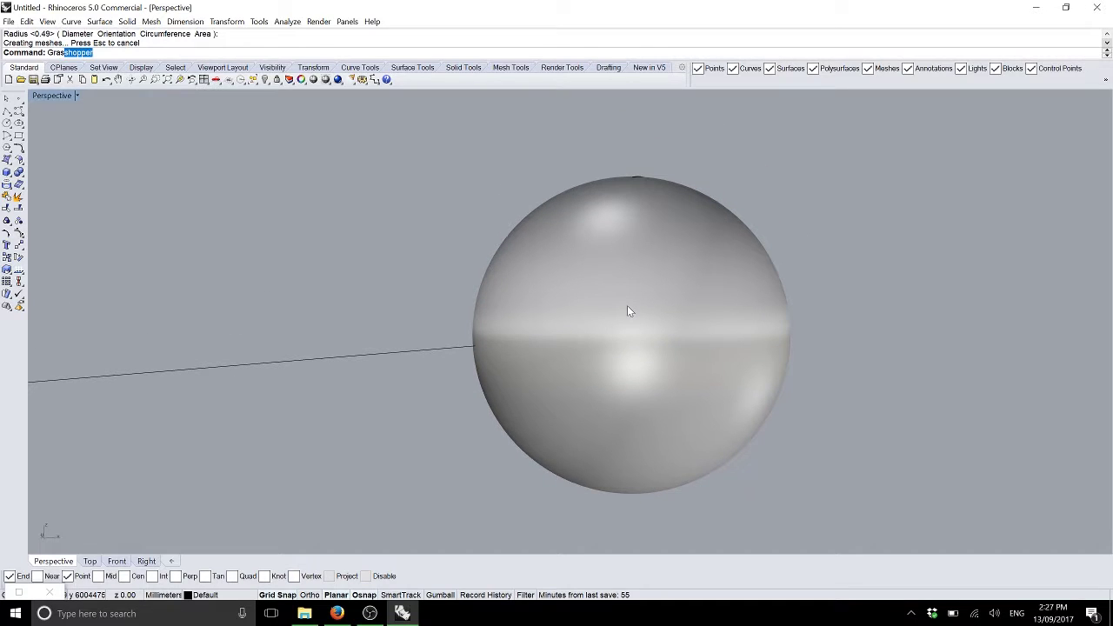
{"action": "key", "text": "Return"}
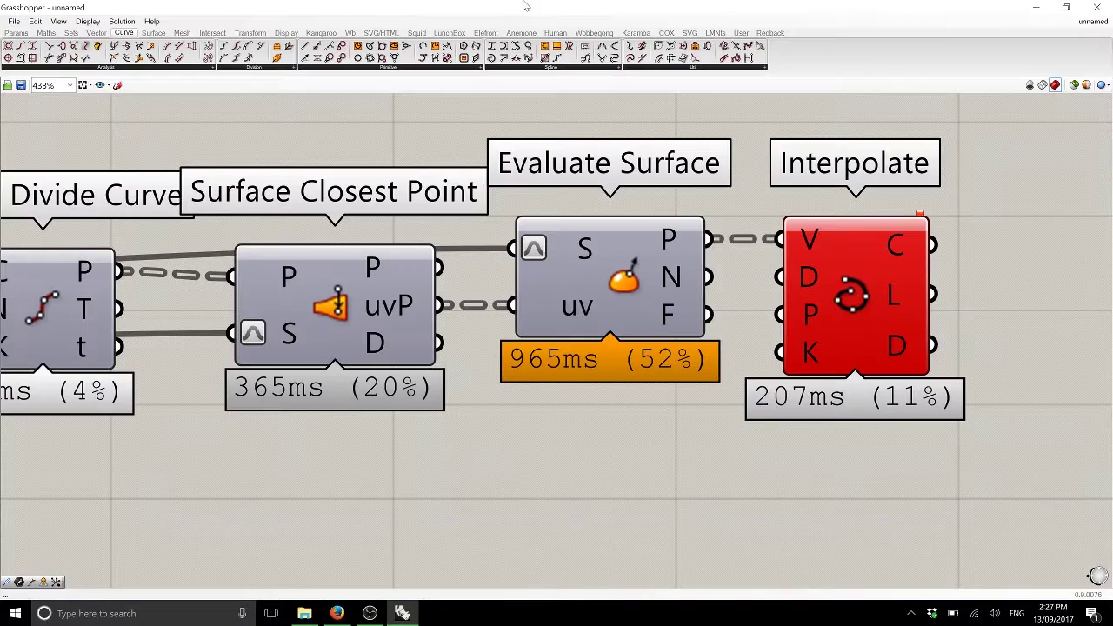
{"action": "left_click_drag", "start_coordinate": [523, 6], "coordinate": [1112, 8]}
{"action": "left_click", "coordinate": [571, 26]}
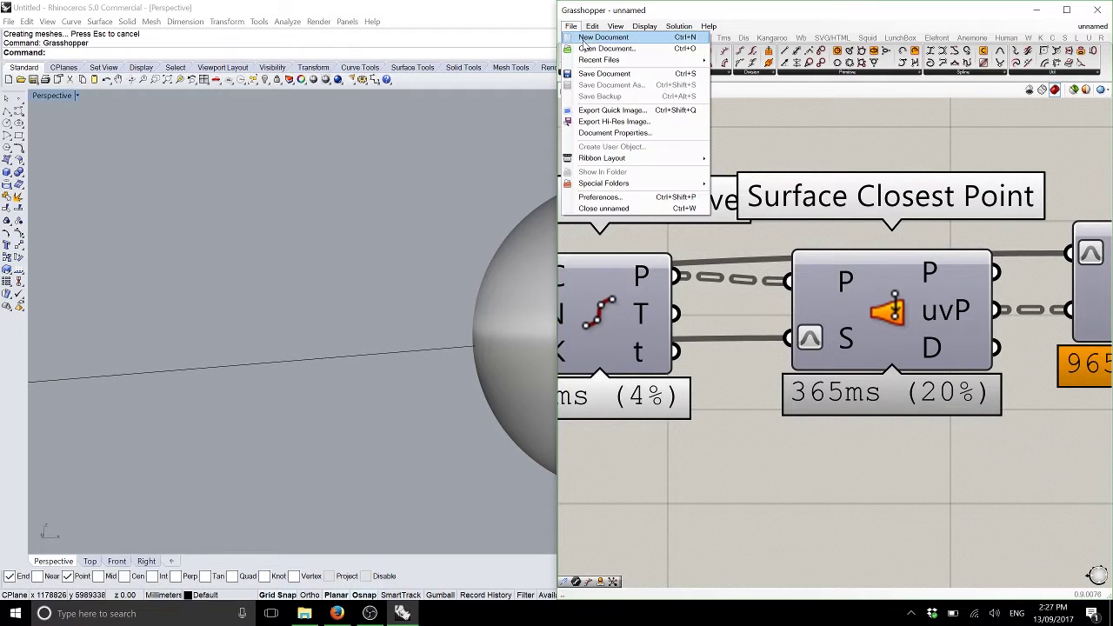
{"action": "left_click", "coordinate": [583, 40]}
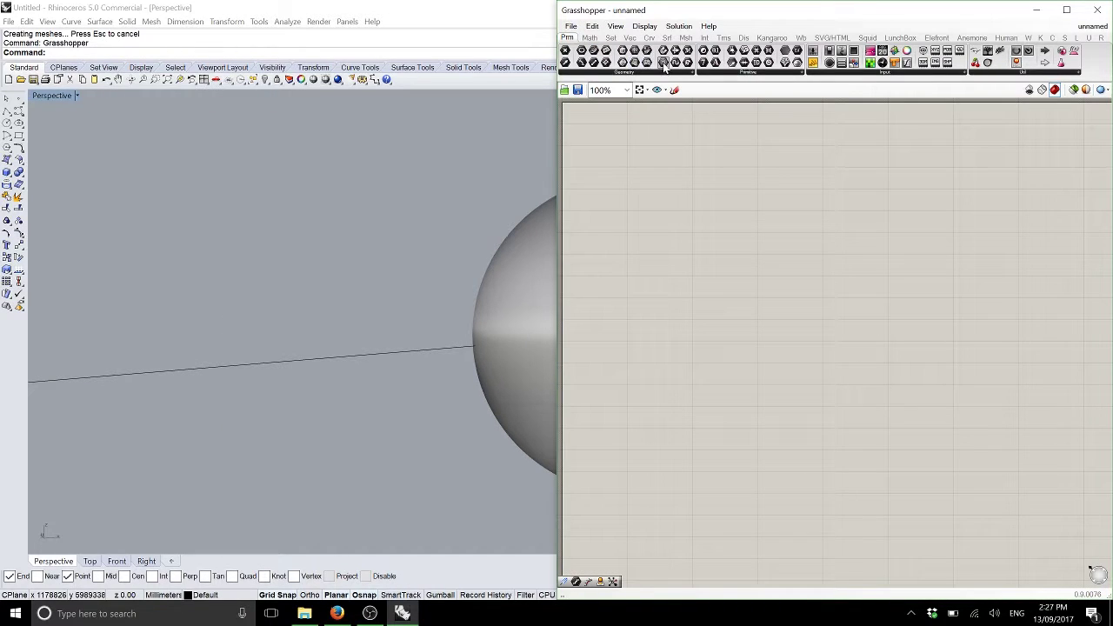
Add a Geometry parameter to the empty canvas and reference the Rhino sphere in it
{"action": "left_click_drag", "start_coordinate": [664, 68], "coordinate": [669, 187]}
{"action": "right_click", "coordinate": [671, 189]}
{"action": "left_click", "coordinate": [679, 340]}
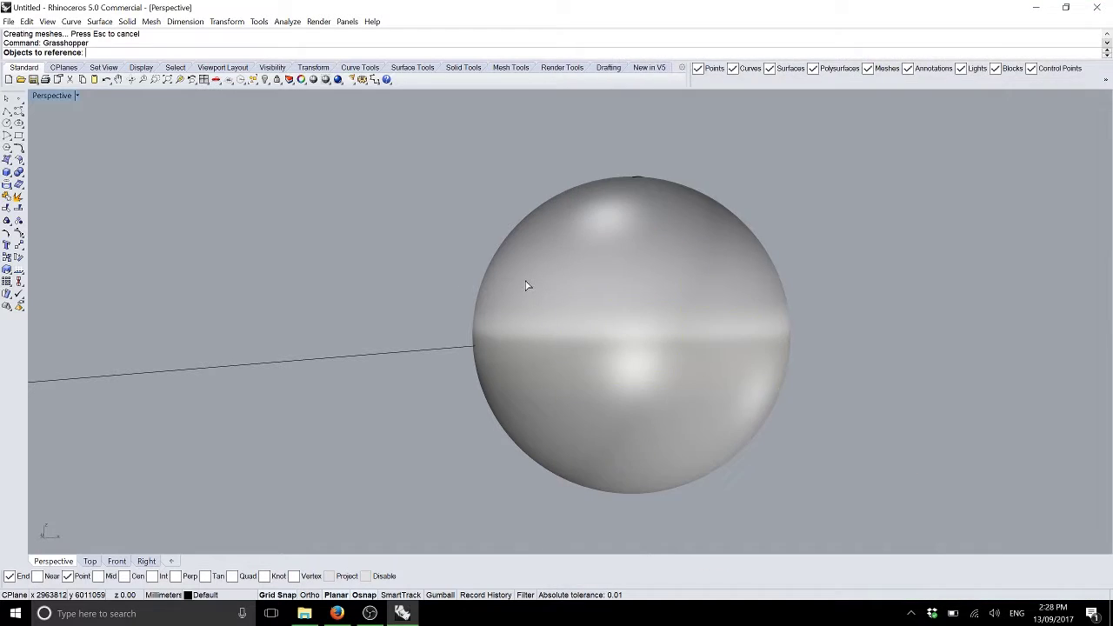
{"action": "left_click", "coordinate": [526, 285]}
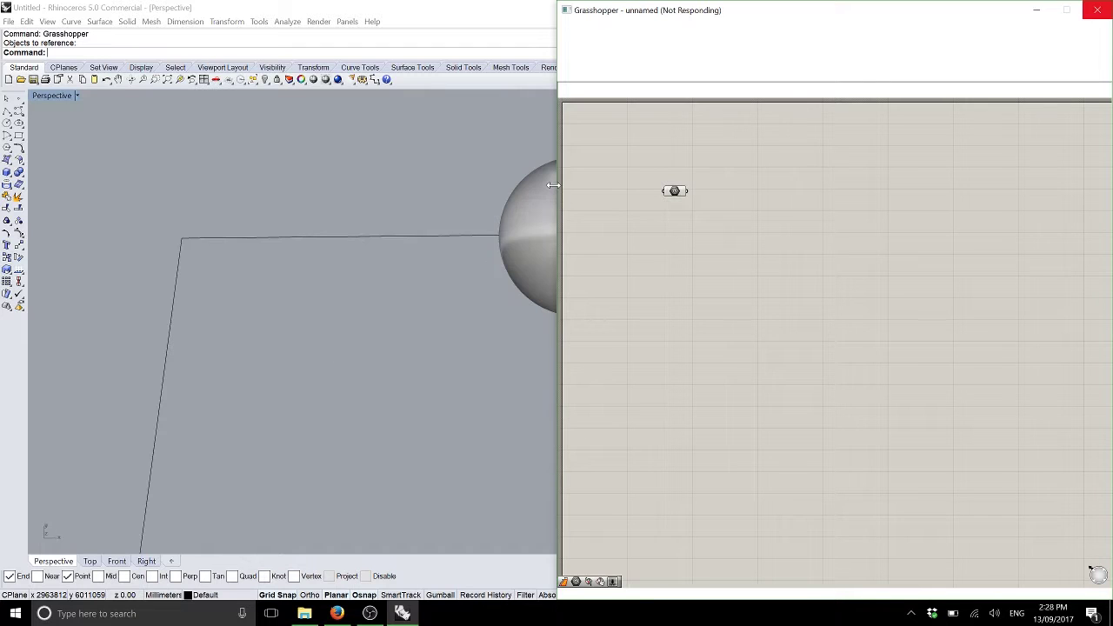
{"action": "right_click_drag", "start_coordinate": [510, 216], "coordinate": [419, 267]}
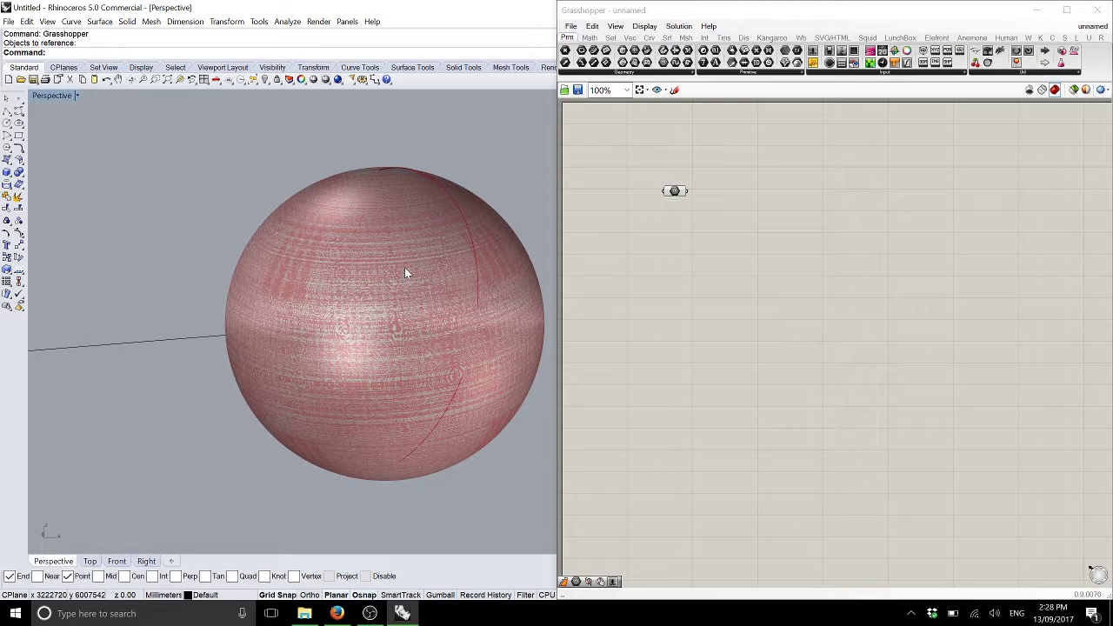
Feed the referenced sphere into a Mesh Brep component and hide the Geometry parameter's preview
{"action": "left_click", "coordinate": [685, 38]}
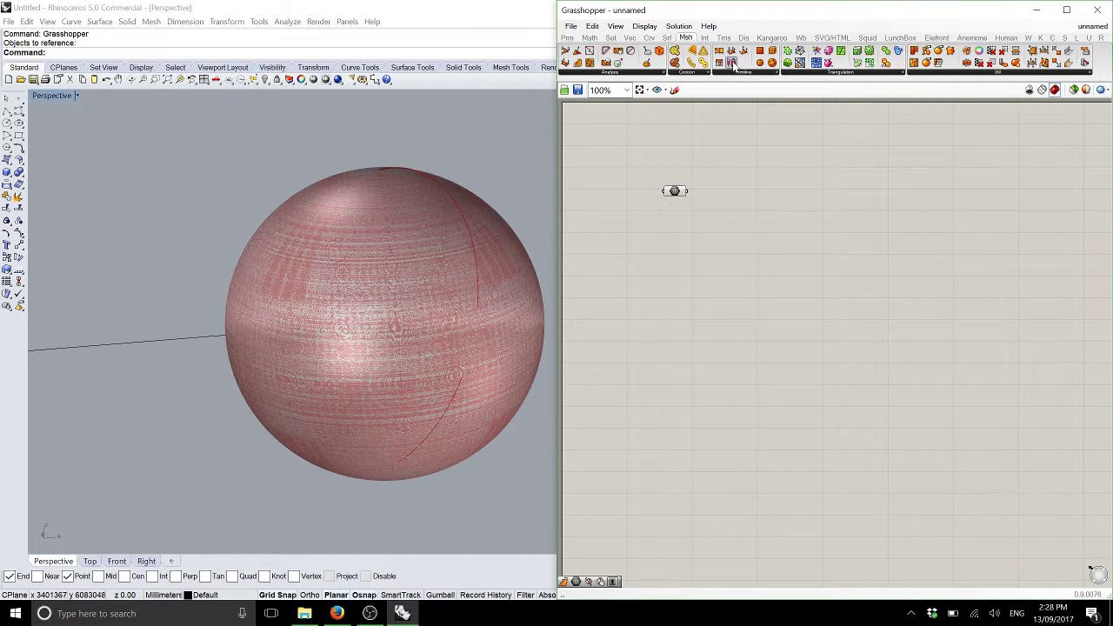
{"action": "left_click_drag", "start_coordinate": [914, 51], "coordinate": [701, 185]}
{"action": "middle_click", "coordinate": [673, 191]}
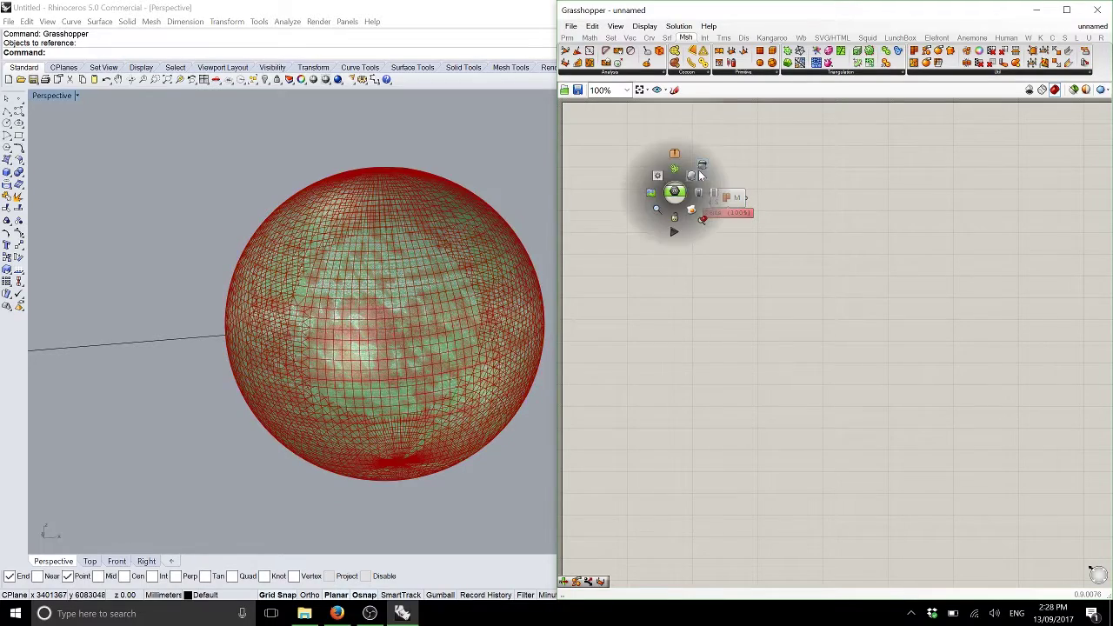
Move the Rhino sphere freehand a short distance in the Perspective view, and switch to the Top view
{"action": "left_click_drag", "start_coordinate": [348, 330], "coordinate": [381, 436]}
{"action": "scroll", "coordinate": [381, 435], "scroll_direction": "up", "scroll_amount": 5}
{"action": "scroll", "coordinate": [381, 433], "scroll_direction": "down", "scroll_amount": 3}
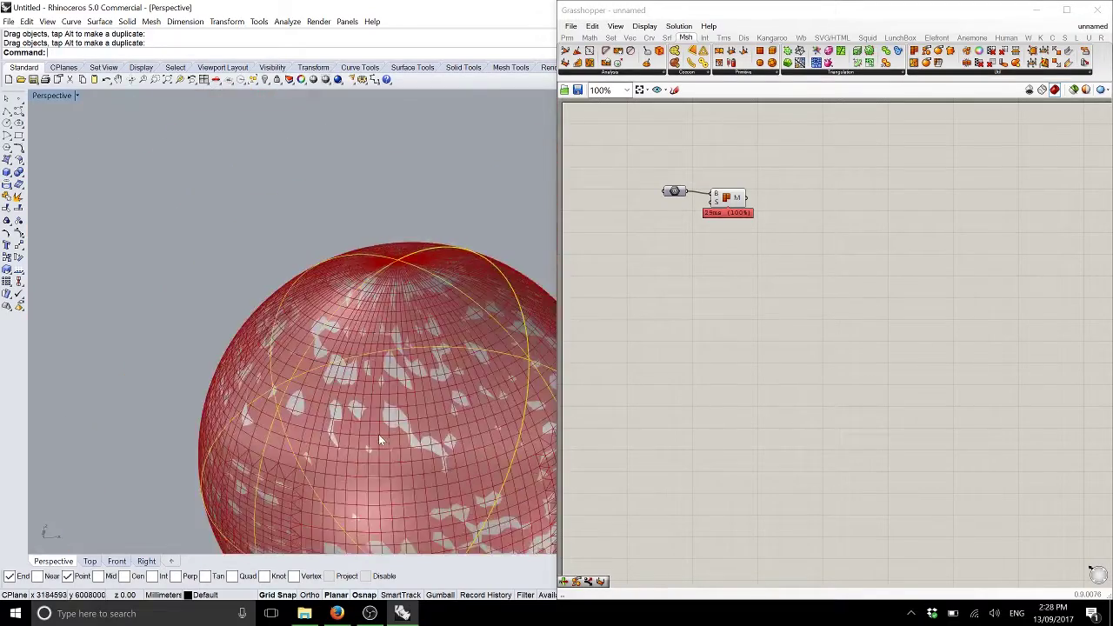
{"action": "scroll", "coordinate": [378, 433], "scroll_direction": "down", "scroll_amount": 3}
{"action": "key", "text": "ctrl+F1"}
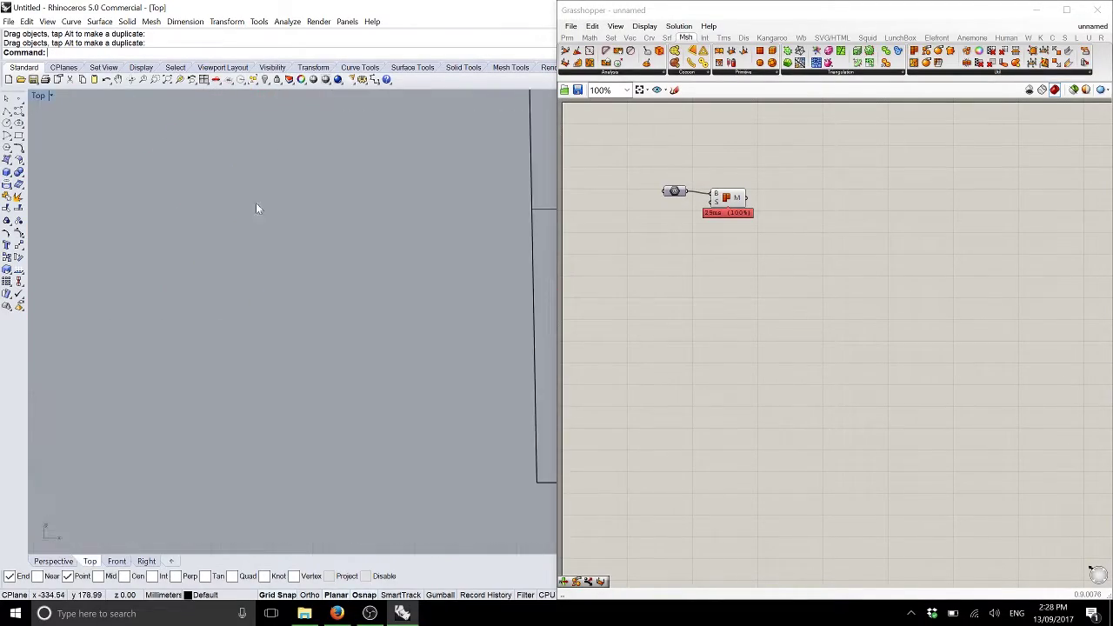
{"action": "scroll", "coordinate": [308, 335], "scroll_direction": "down", "scroll_amount": 3}
{"action": "left_click", "coordinate": [19, 246]}
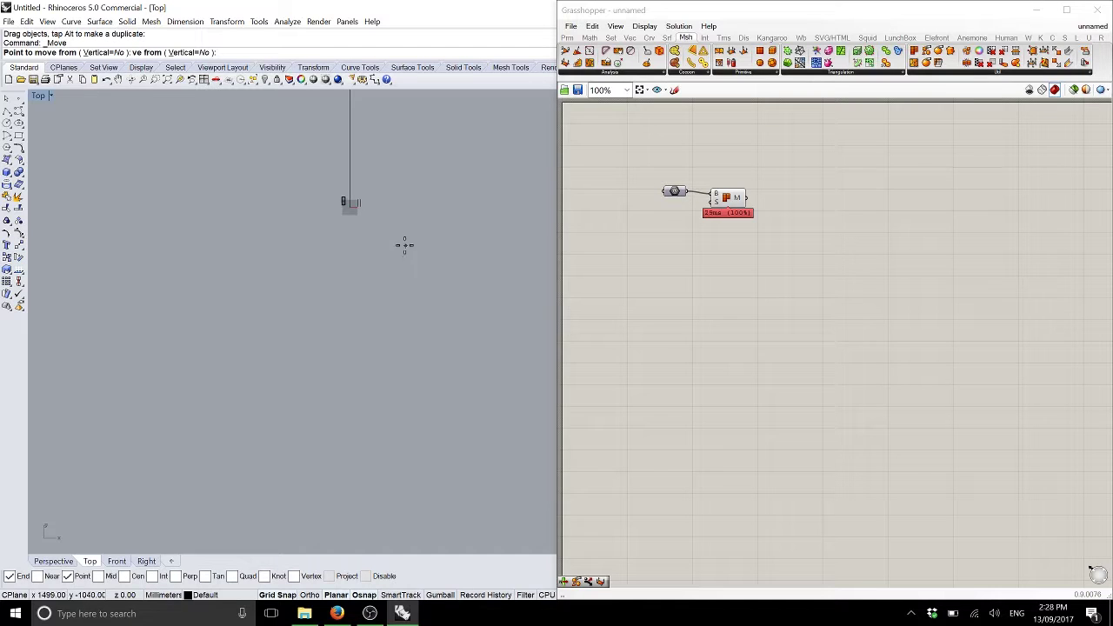
{"action": "left_click", "coordinate": [351, 205]}
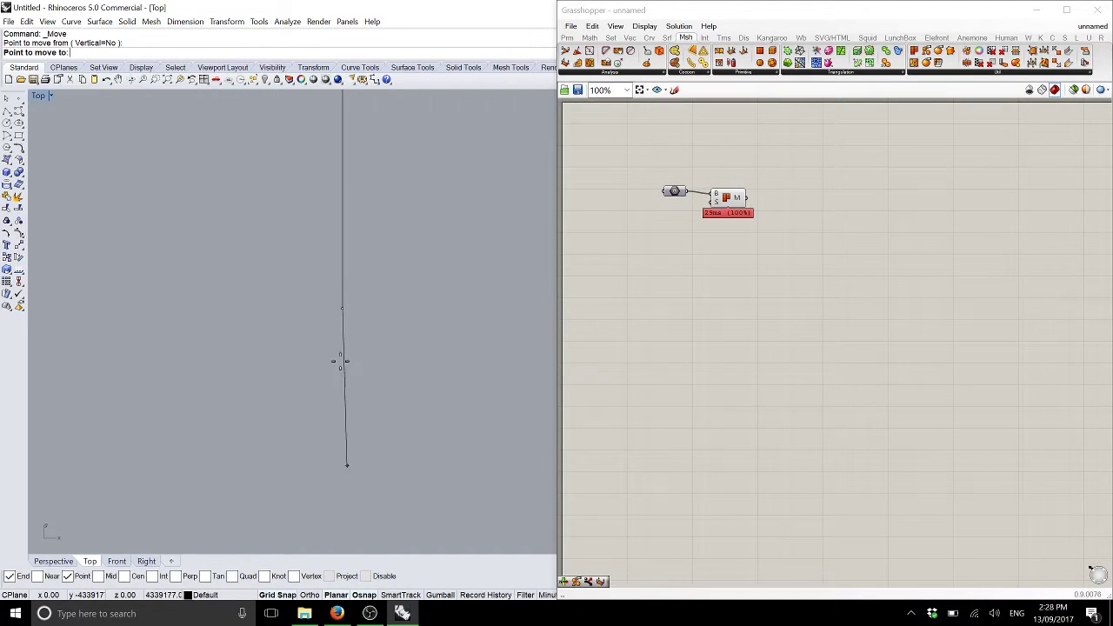
{"action": "right_click_drag", "start_coordinate": [377, 305], "coordinate": [361, 407]}
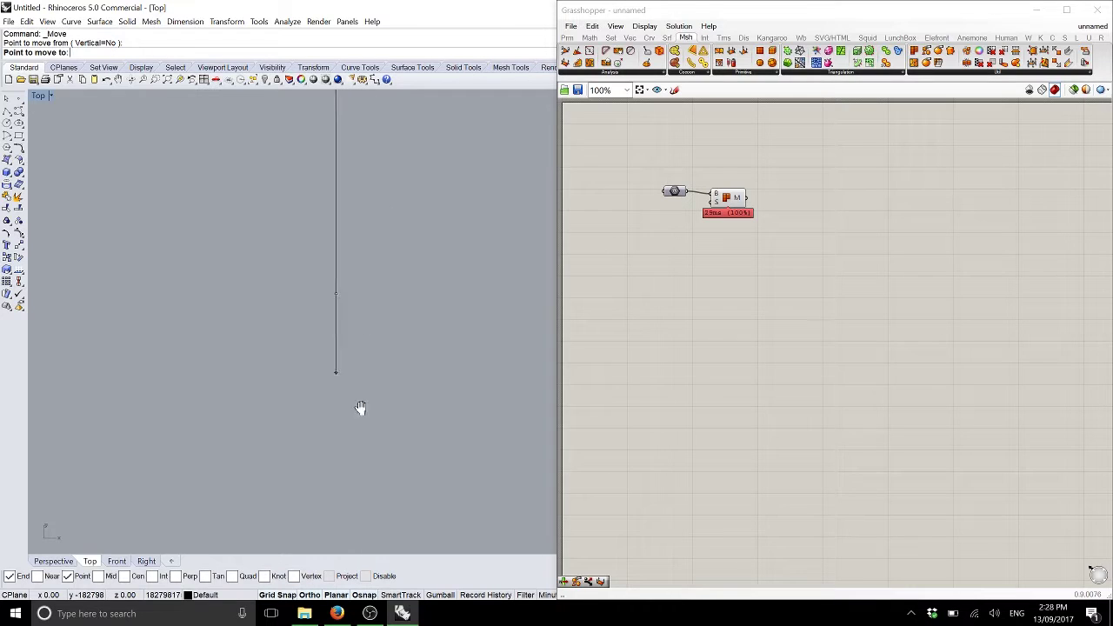
{"action": "left_click", "coordinate": [171, 78]}
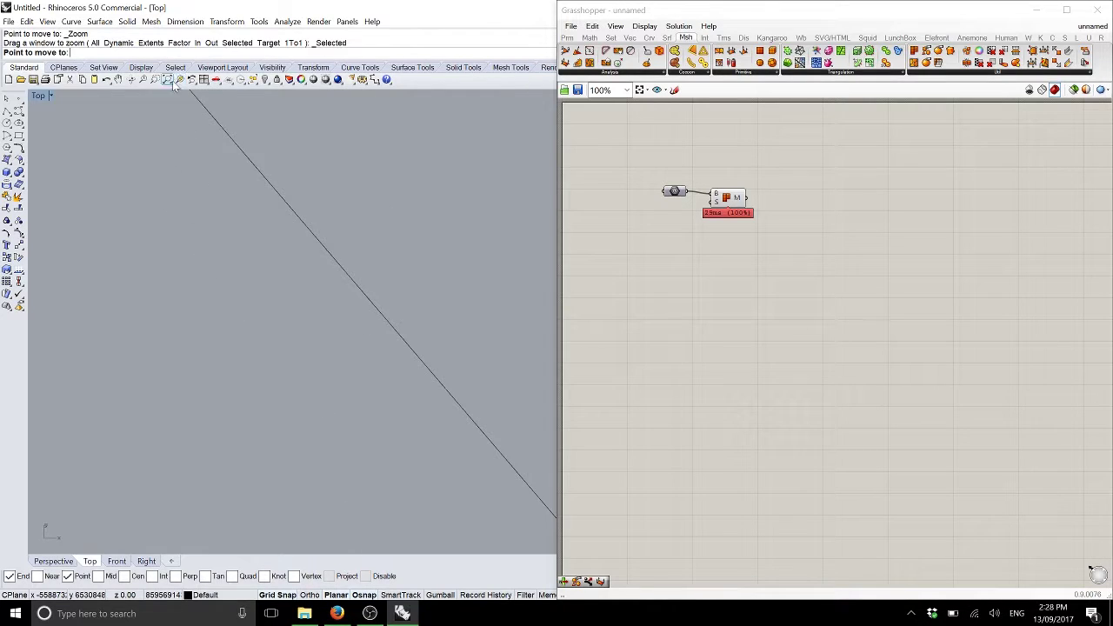
{"action": "left_click", "coordinate": [169, 80]}
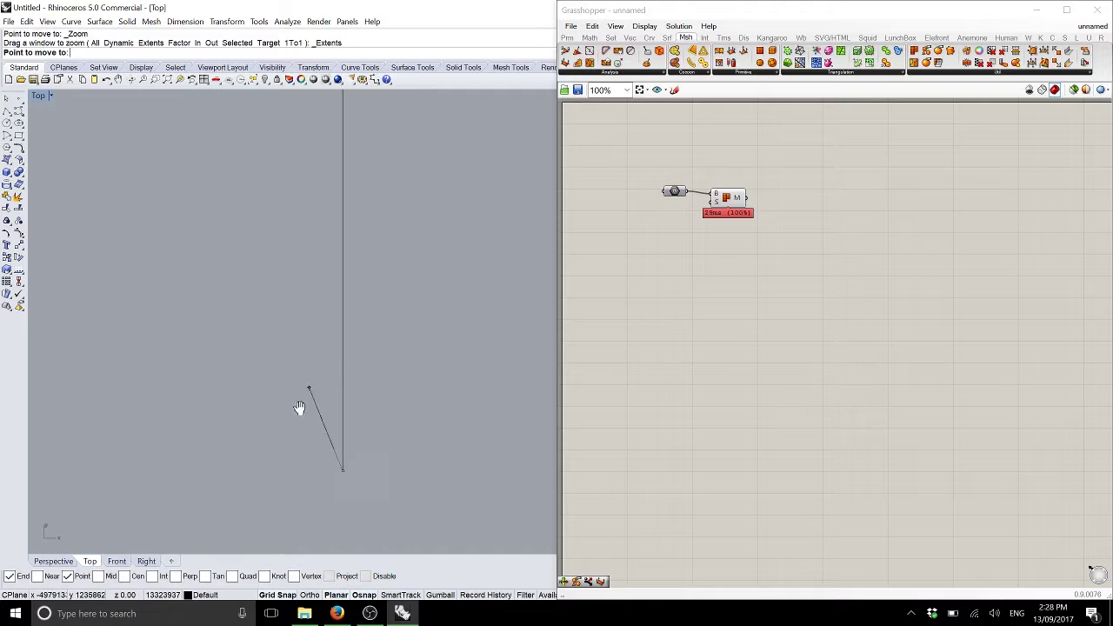
{"action": "key", "text": "Escape"}
Move the sphere and the short line from the lower end of the long line to its upper end
{"action": "scroll", "coordinate": [368, 347], "scroll_direction": "down", "scroll_amount": 1}
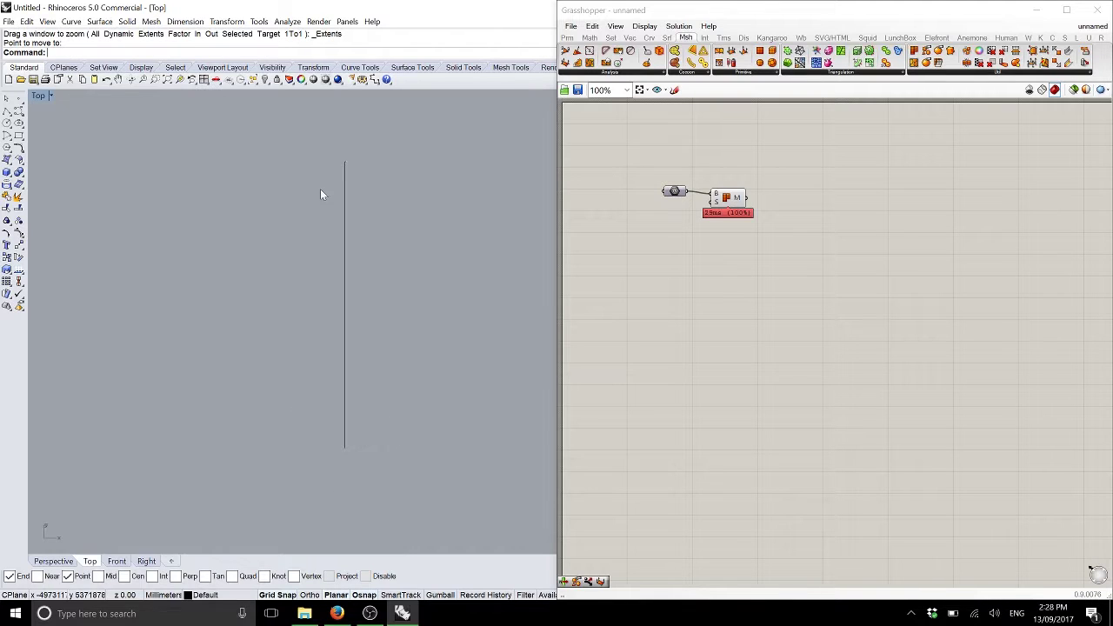
{"action": "left_click_drag", "start_coordinate": [387, 197], "coordinate": [73, 267]}
{"action": "left_click", "coordinate": [19, 246]}
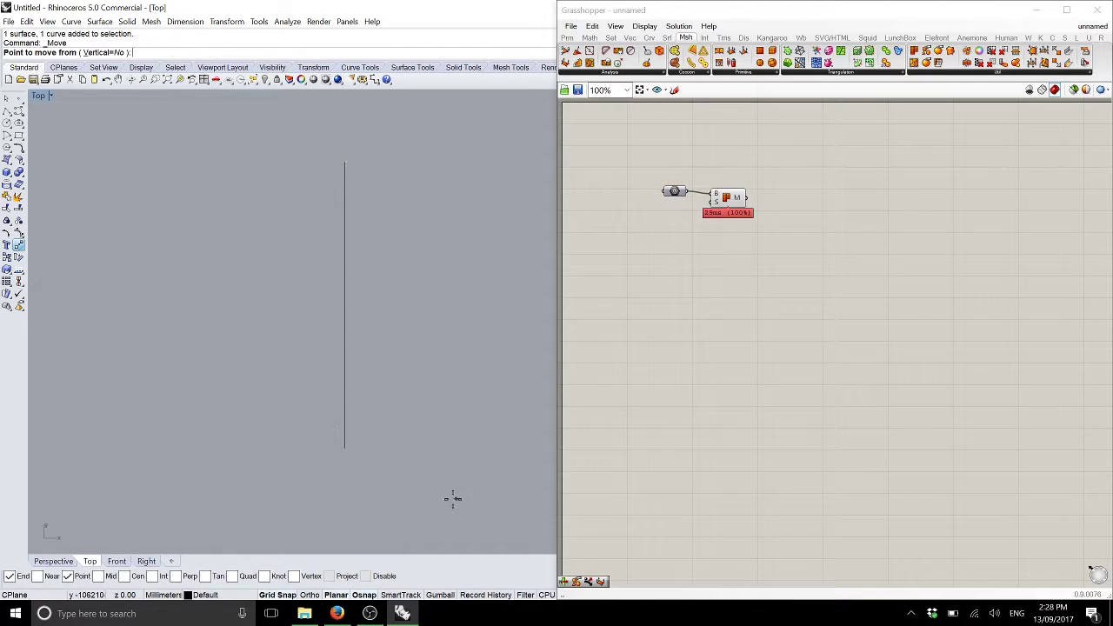
{"action": "left_click", "coordinate": [345, 449]}
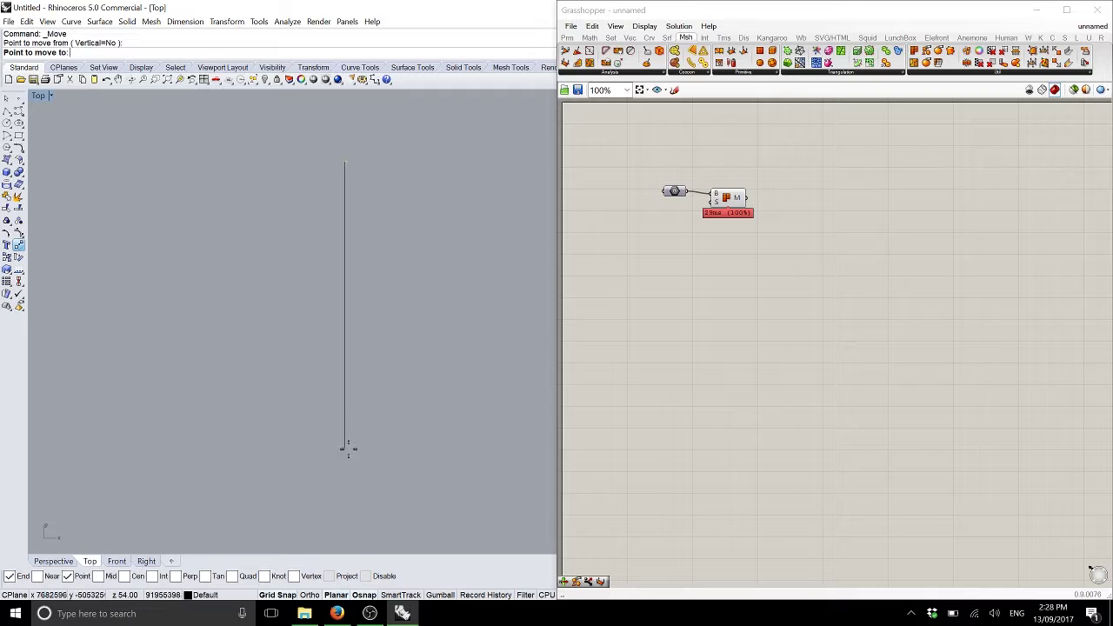
{"action": "left_click", "coordinate": [344, 155]}
Zoom to the moved geometry and shift the sphere freehand slightly along the X axis
{"action": "left_click", "coordinate": [179, 80]}
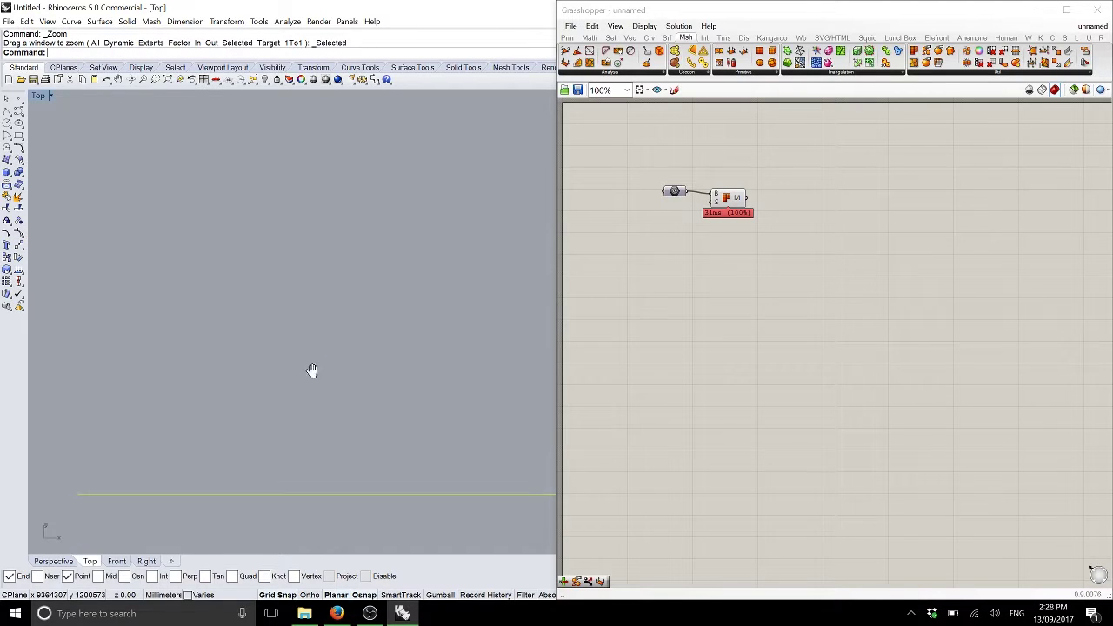
{"action": "scroll", "coordinate": [343, 322], "scroll_direction": "up", "scroll_amount": 3}
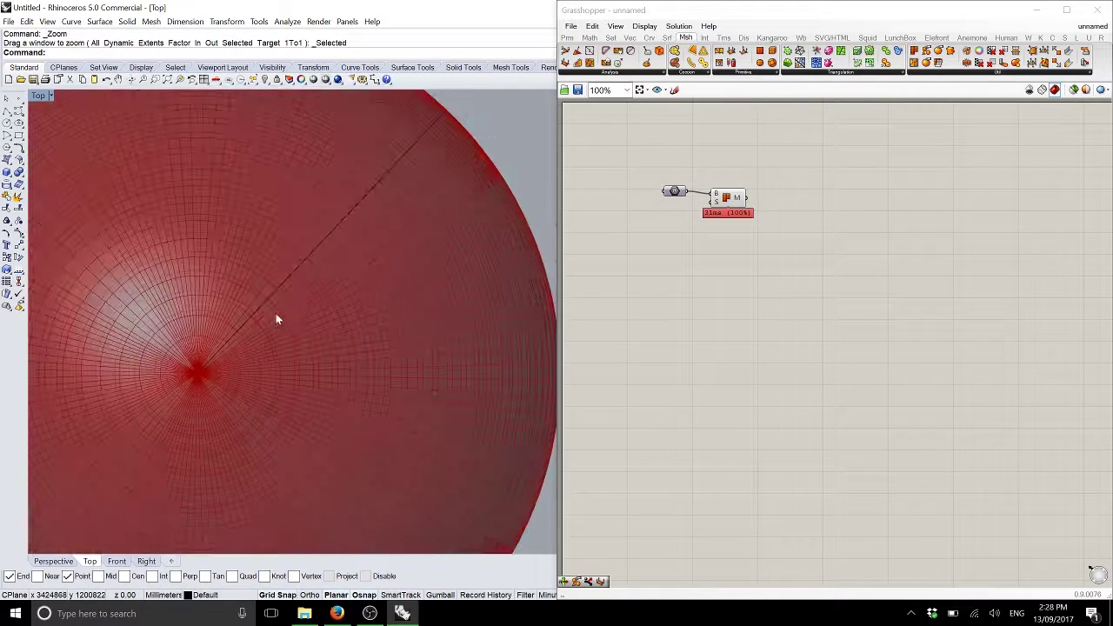
{"action": "right_click_drag", "start_coordinate": [276, 318], "coordinate": [367, 460]}
{"action": "left_click", "coordinate": [325, 202]}
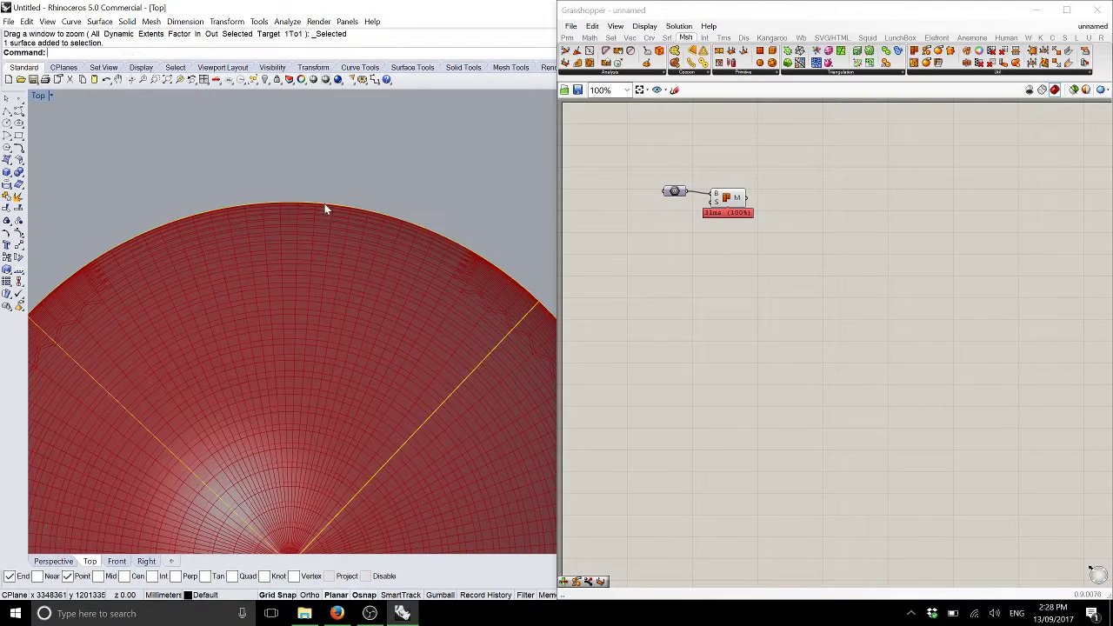
{"action": "left_click_drag", "start_coordinate": [325, 203], "coordinate": [419, 185]}
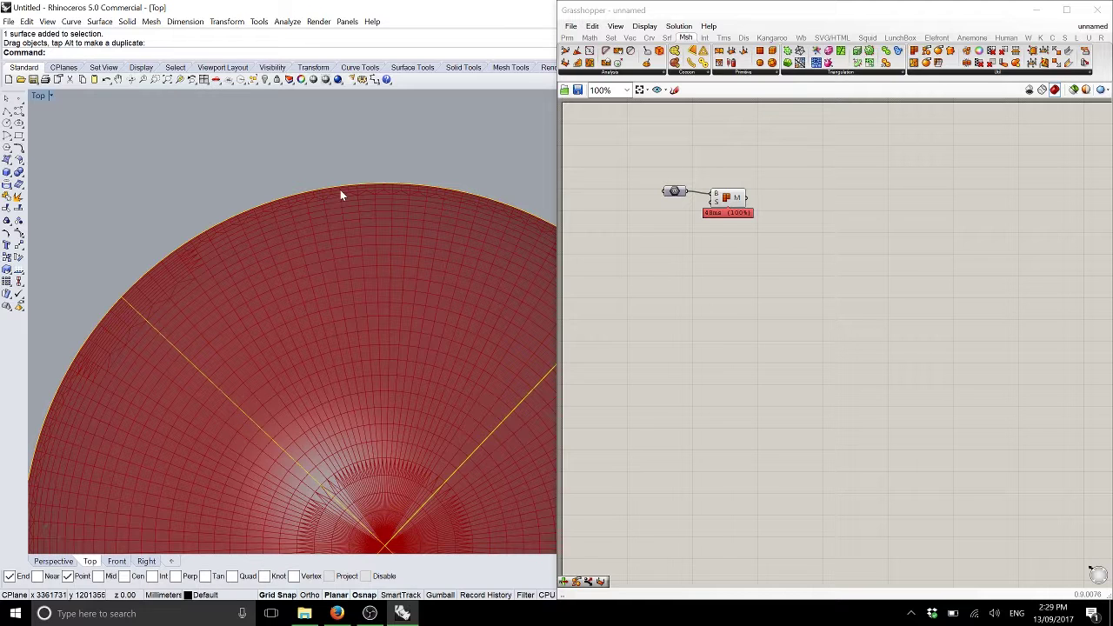
Add a Deconstruct Mesh component and feed it the Mesh Brep output
{"action": "scroll", "coordinate": [696, 185], "scroll_direction": "up", "scroll_amount": 5}
{"action": "left_click_drag", "start_coordinate": [565, 62], "coordinate": [746, 289]}
{"action": "left_click_drag", "start_coordinate": [667, 268], "coordinate": [701, 289]}
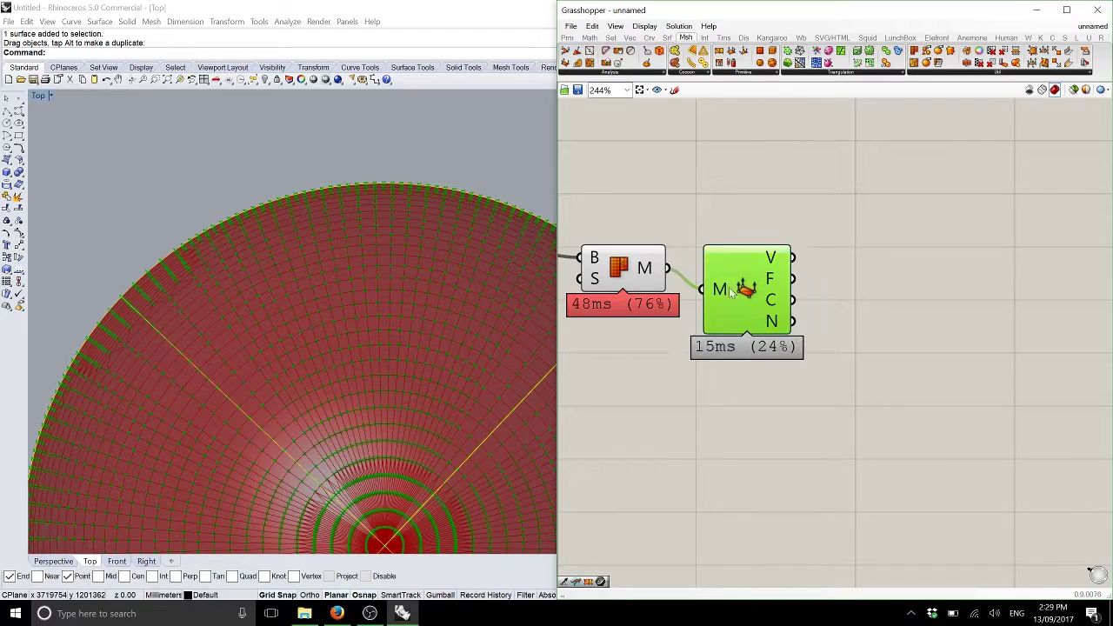
Show the deconstructed mesh's vertices in a new Panel and enlarge it so the full coordinates are readable
{"action": "left_click", "coordinate": [566, 37]}
{"action": "left_click_drag", "start_coordinate": [813, 66], "coordinate": [934, 238]}
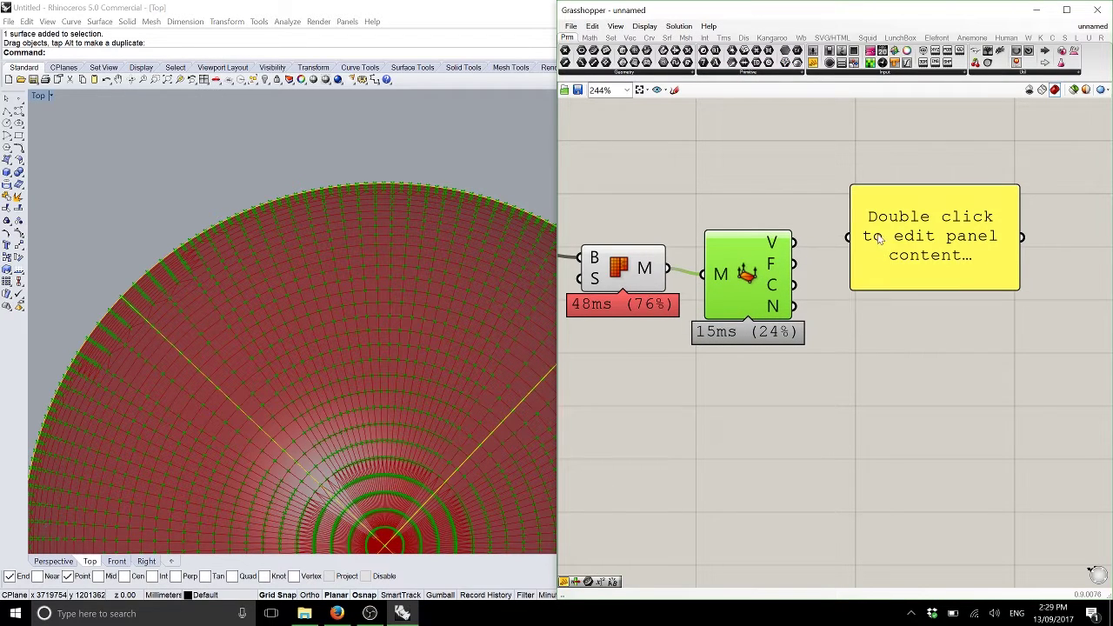
{"action": "left_click_drag", "start_coordinate": [793, 243], "coordinate": [849, 236]}
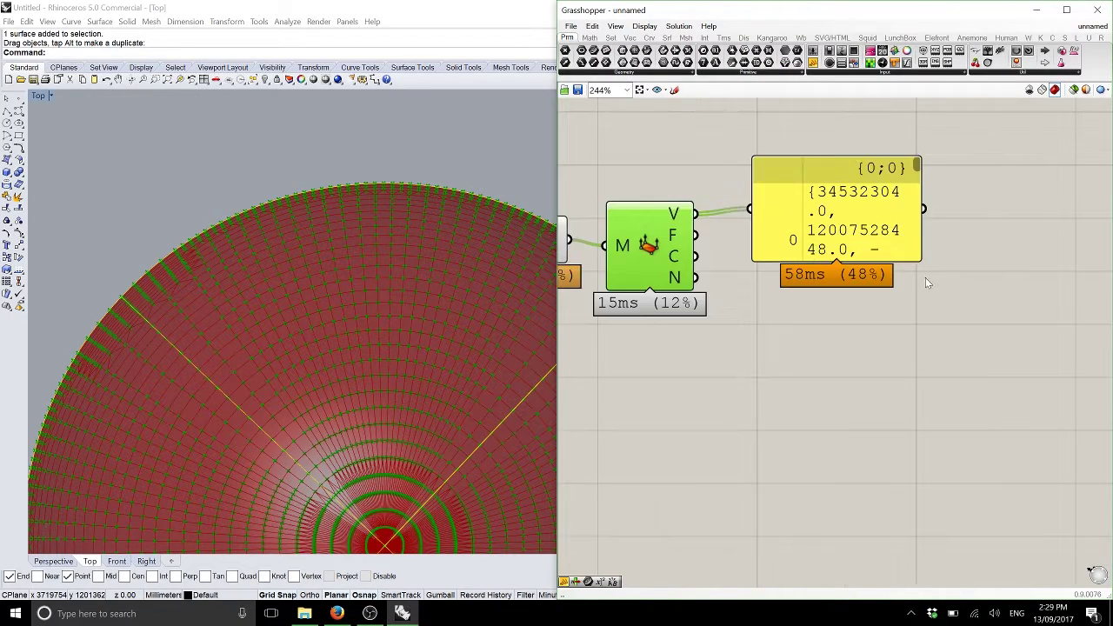
{"action": "left_click_drag", "start_coordinate": [956, 282], "coordinate": [1087, 350]}
{"action": "right_click_drag", "start_coordinate": [1018, 327], "coordinate": [843, 323]}
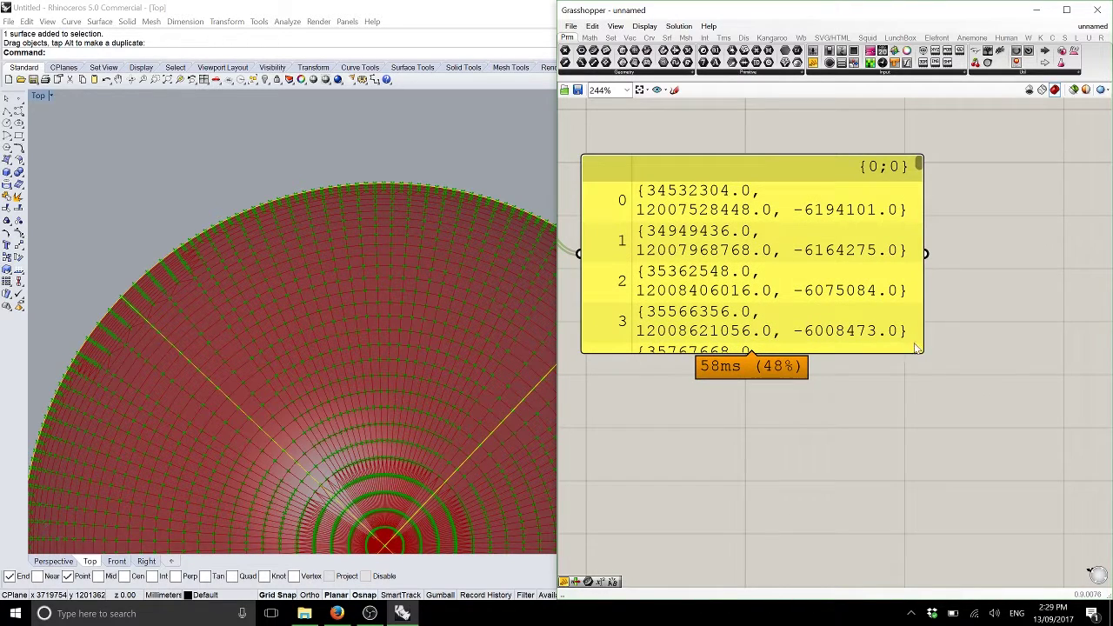
{"action": "mouse_move", "coordinate": [1028, 416]}
{"action": "left_mouse_down"}
{"action": "mouse_move", "coordinate": [1017, 399]}
{"action": "mouse_move", "coordinate": [1039, 426]}
{"action": "left_mouse_up"}
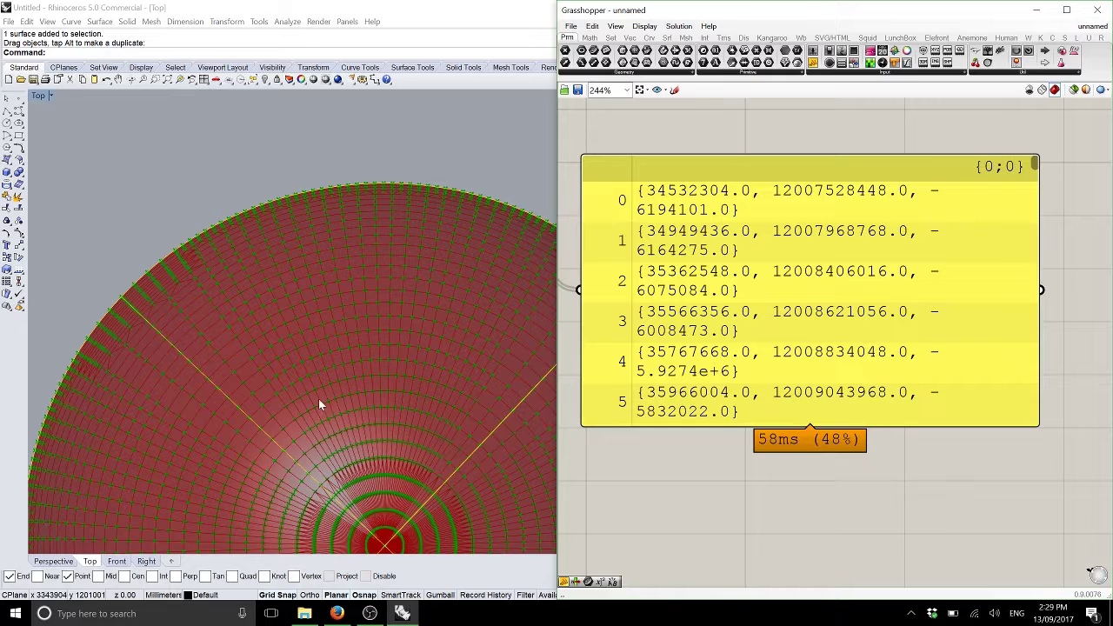
{"action": "scroll", "coordinate": [334, 300], "scroll_direction": "down", "scroll_amount": 4}
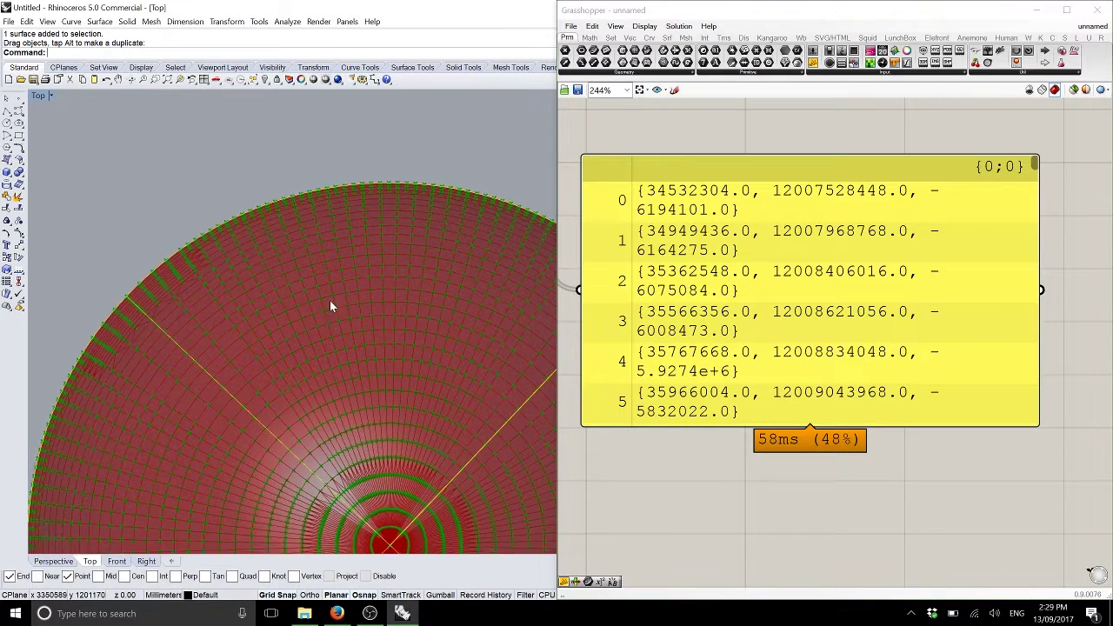
{"action": "scroll", "coordinate": [344, 303], "scroll_direction": "up", "scroll_amount": 4}
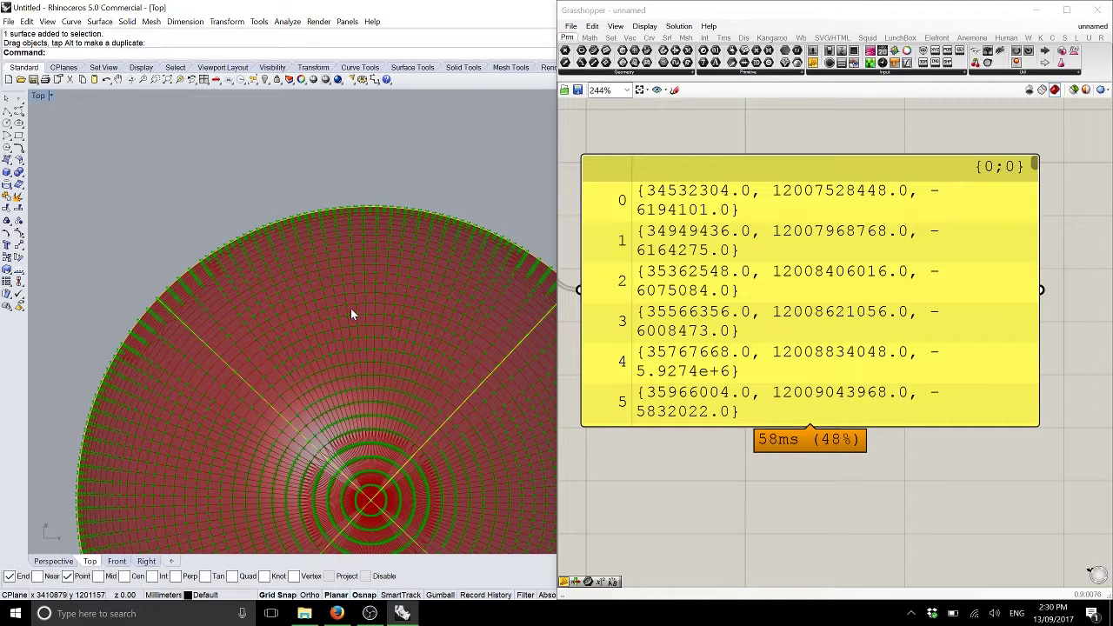
Place a single point object in the empty area beside the sphere's upper part in the Top view
{"action": "scroll", "coordinate": [352, 313], "scroll_direction": "down", "scroll_amount": 6}
{"action": "scroll", "coordinate": [367, 294], "scroll_direction": "up", "scroll_amount": 4}
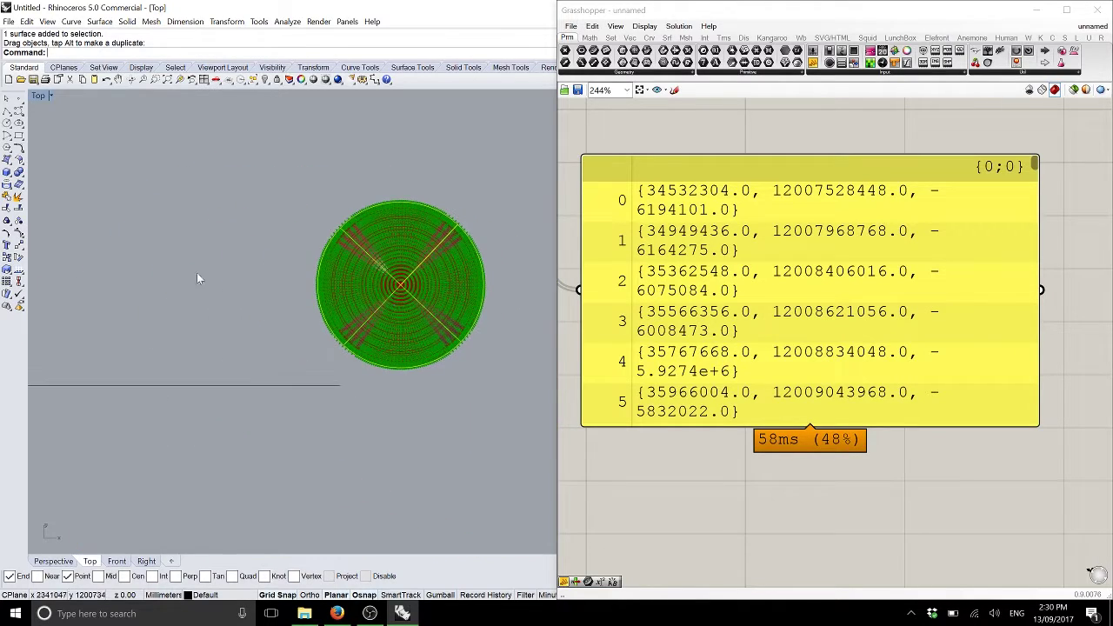
{"action": "left_click", "coordinate": [17, 99]}
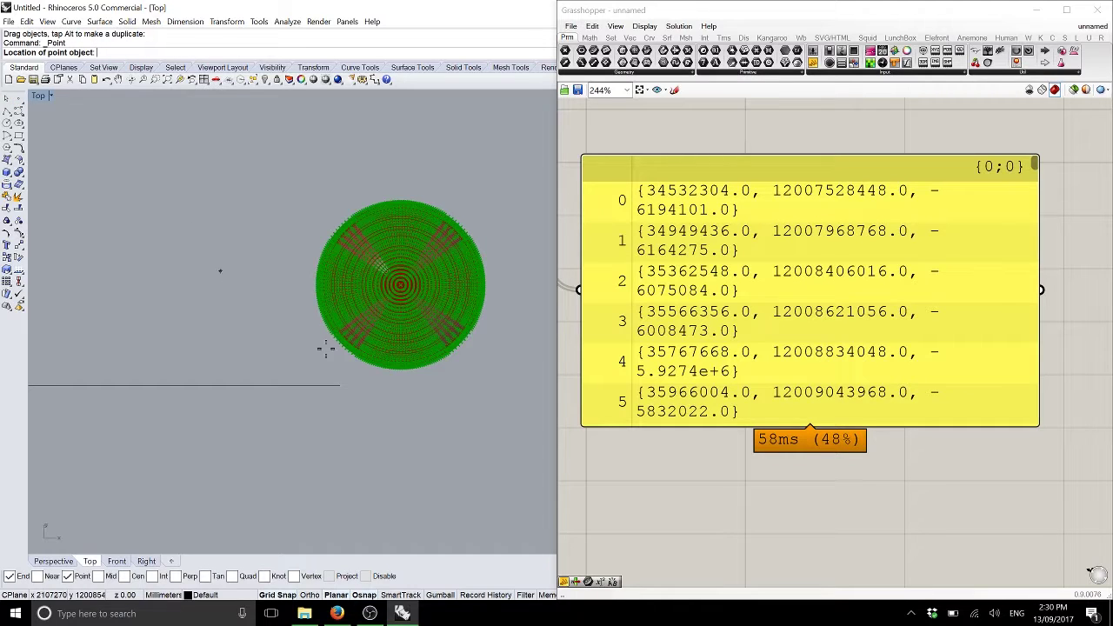
{"action": "left_click", "coordinate": [243, 202]}
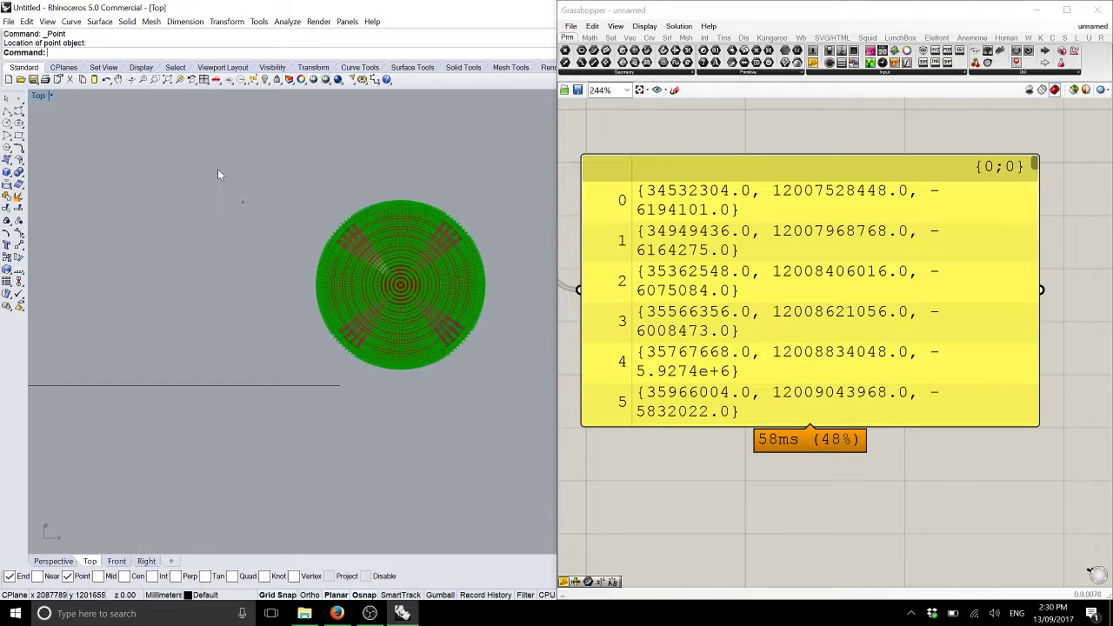
Add a Point parameter to the Grasshopper canvas and reference the newly placed Rhino point in it
{"action": "right_click_drag", "start_coordinate": [656, 119], "coordinate": [748, 140]}
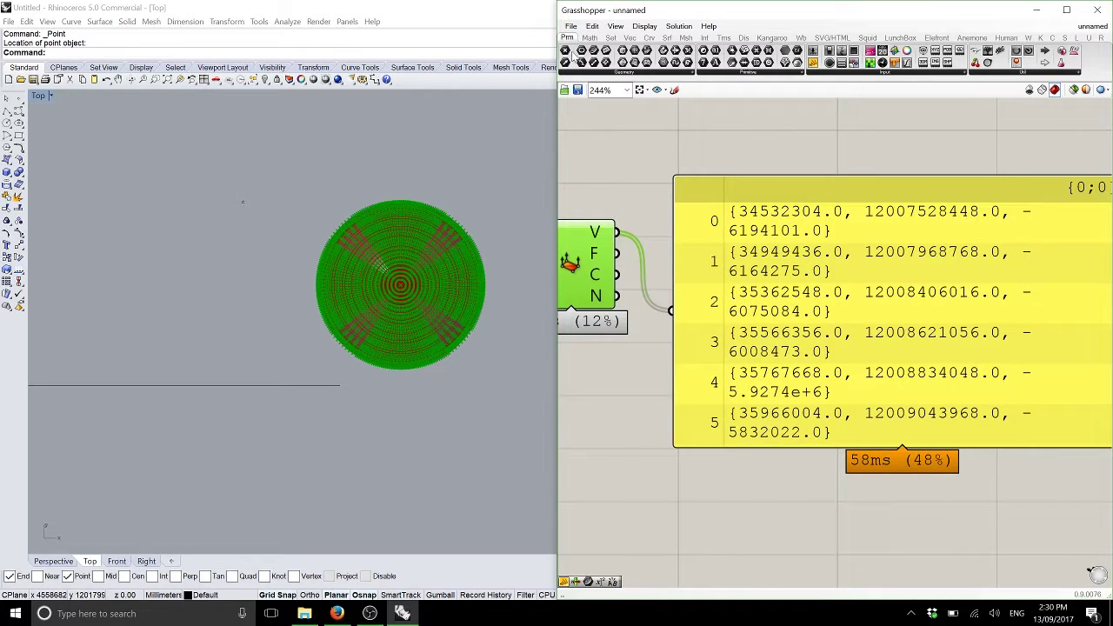
{"action": "left_click_drag", "start_coordinate": [569, 54], "coordinate": [600, 124]}
{"action": "right_click", "coordinate": [600, 124]}
{"action": "left_click", "coordinate": [654, 286]}
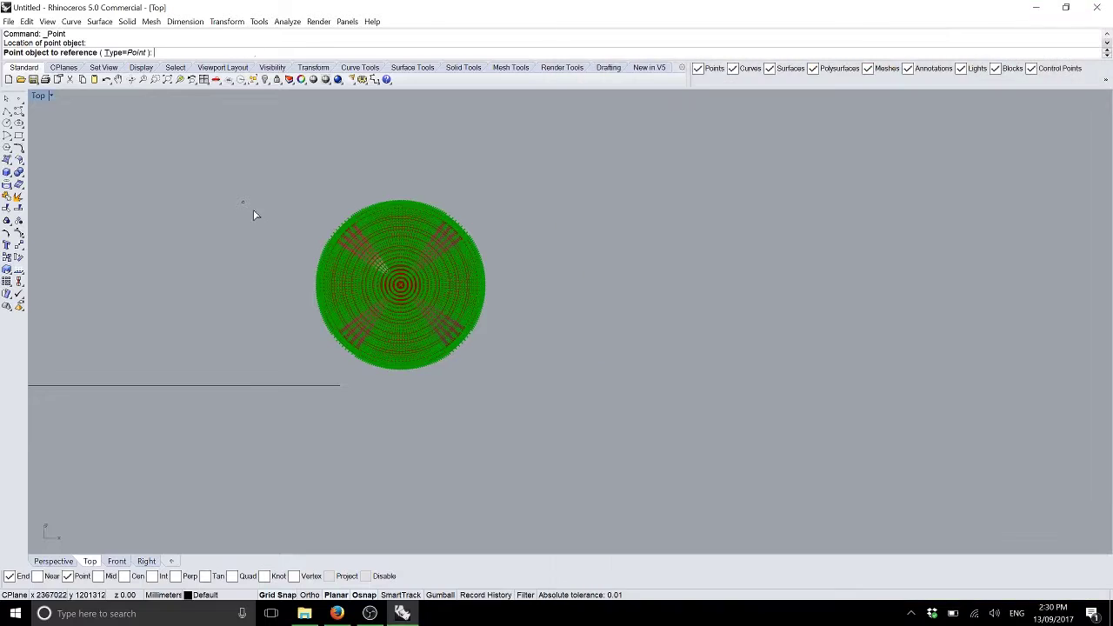
{"action": "left_click", "coordinate": [243, 203]}
Feed the Point parameter into the large Panel in place of the mesh vertices and move the Panel farther from the parameter
{"action": "left_click_drag", "start_coordinate": [656, 188], "coordinate": [671, 311]}
{"action": "right_click_drag", "start_coordinate": [818, 220], "coordinate": [837, 288]}
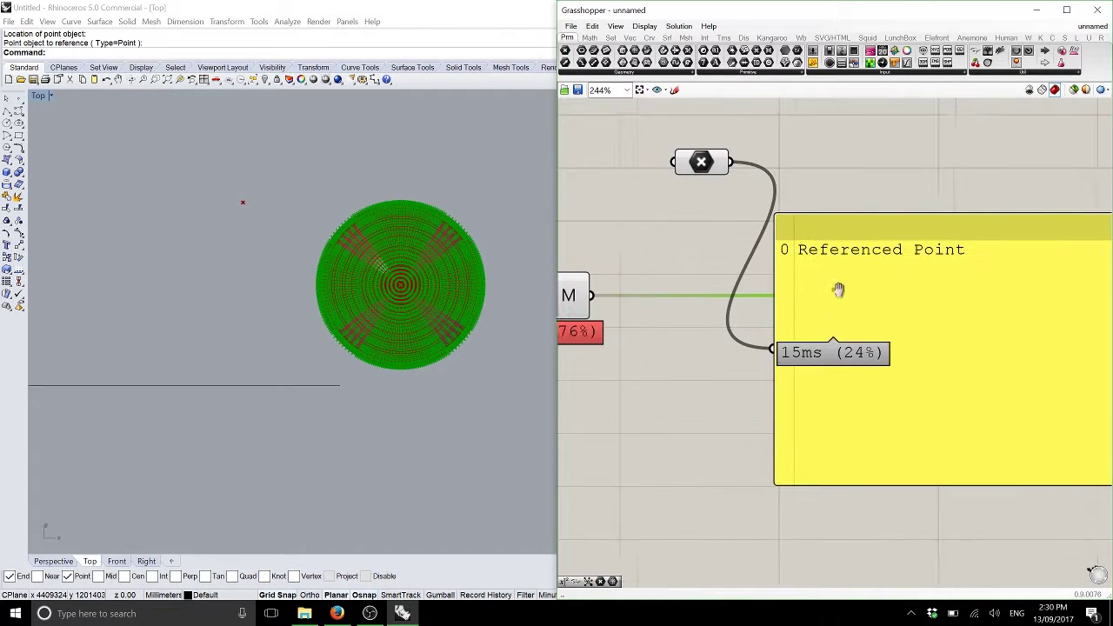
{"action": "left_click_drag", "start_coordinate": [800, 338], "coordinate": [723, 403]}
{"action": "right_click_drag", "start_coordinate": [968, 288], "coordinate": [884, 346]}
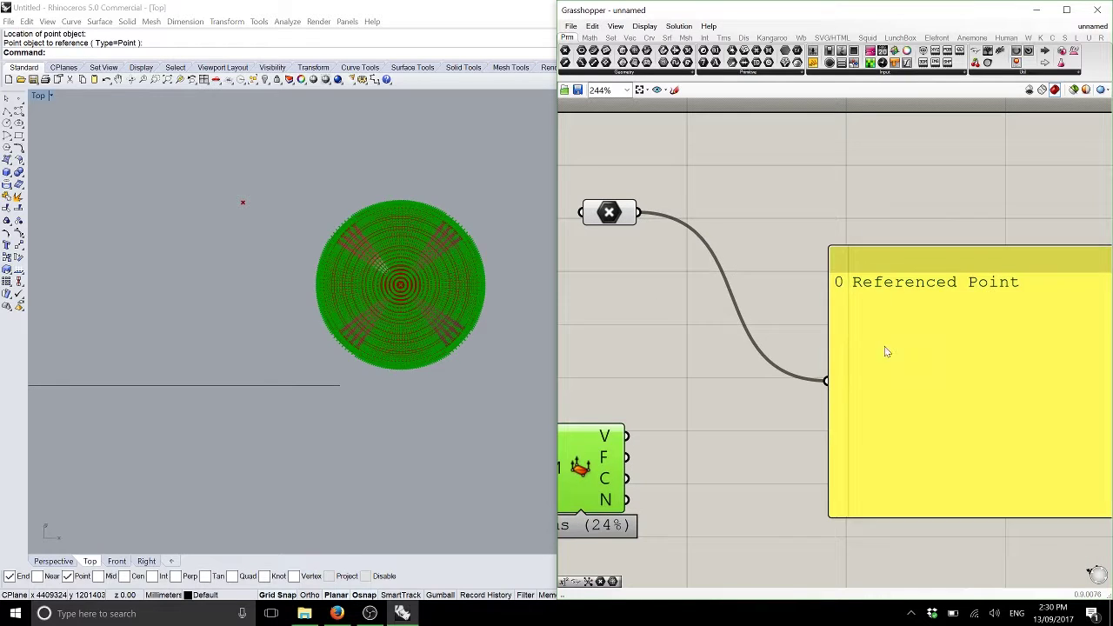
{"action": "left_click", "coordinate": [885, 346]}
Add a Points to Numbers component between the Point parameter and the Panel so the coordinates are listed
{"action": "left_click", "coordinate": [630, 37]}
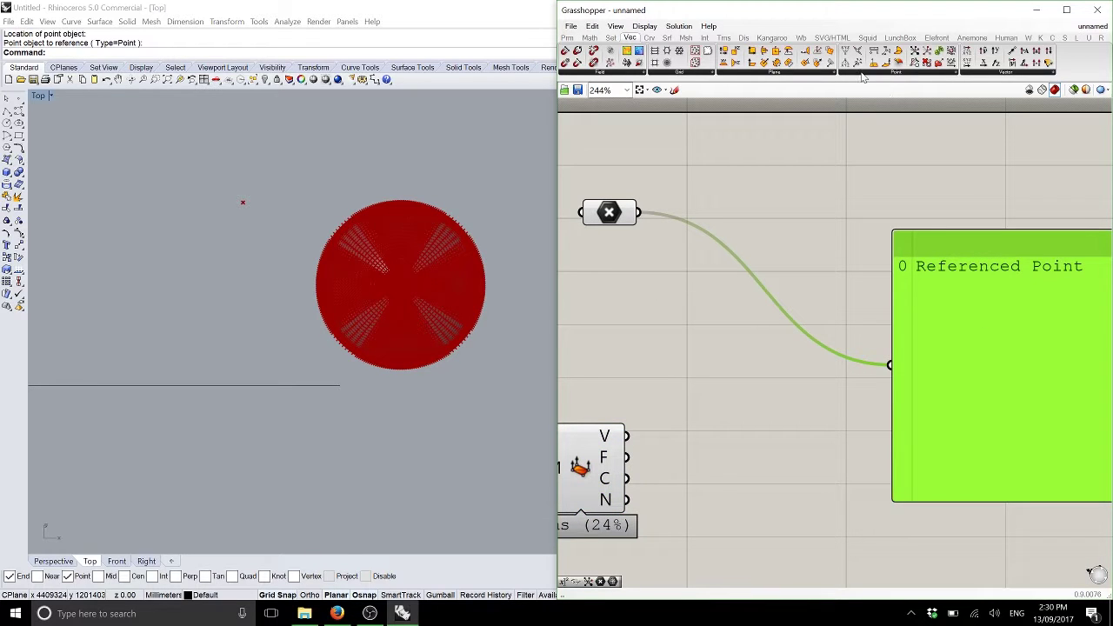
{"action": "left_click_drag", "start_coordinate": [857, 63], "coordinate": [639, 212]}
{"action": "left_click_drag", "start_coordinate": [761, 240], "coordinate": [889, 363]}
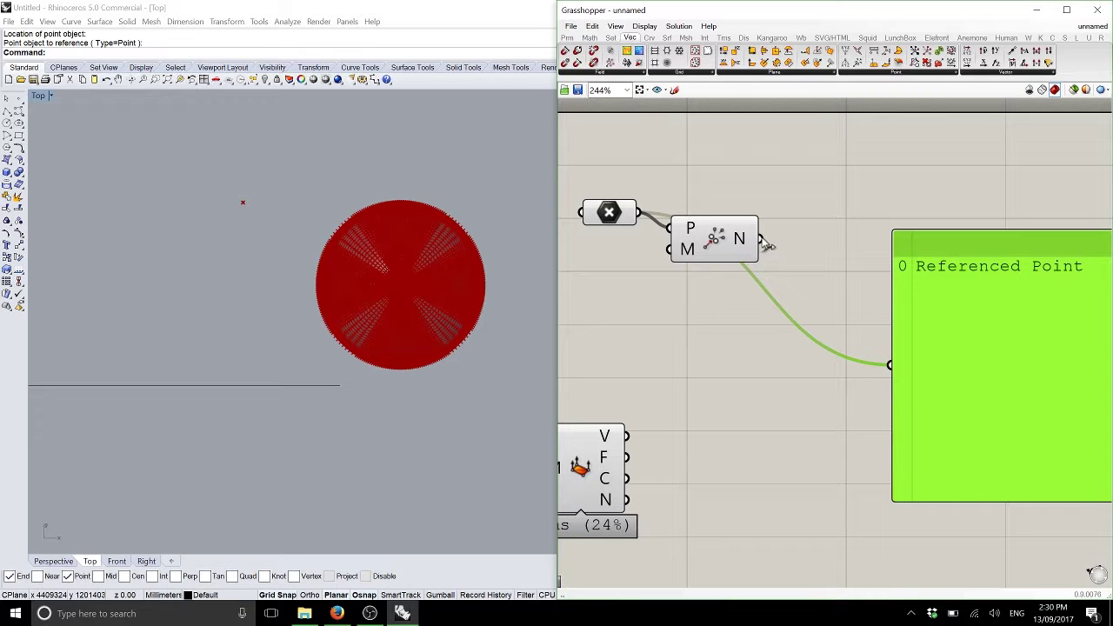
{"action": "scroll", "coordinate": [807, 310], "scroll_direction": "down", "scroll_amount": 2}
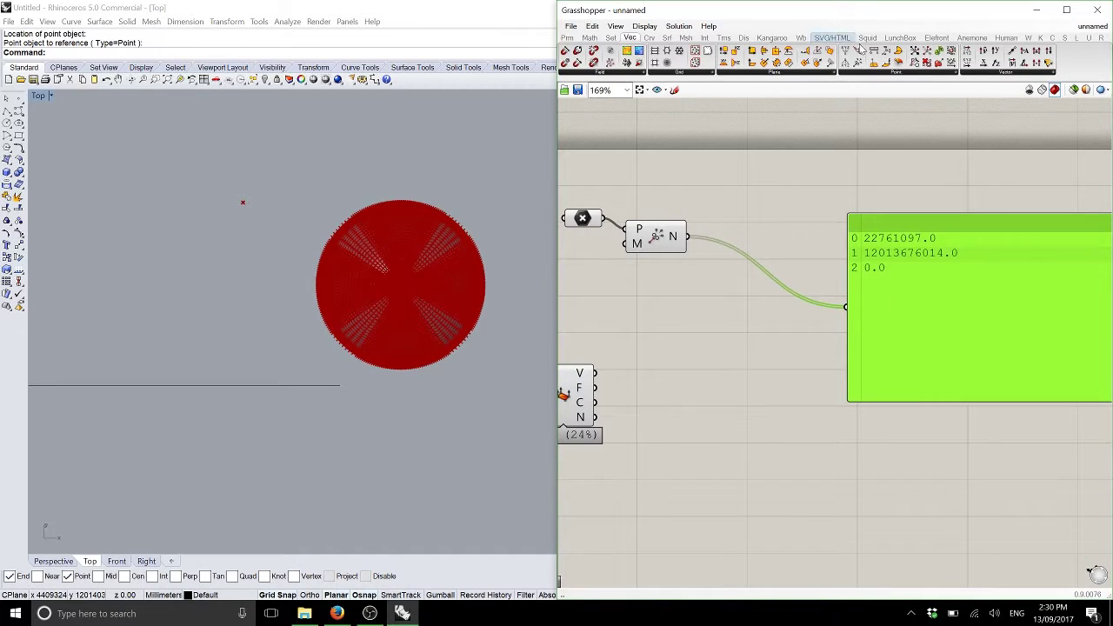
Add a Text Split component fed by the coordinate numbers and supply a comma from a new Panel as its separator
{"action": "left_click", "coordinate": [611, 39]}
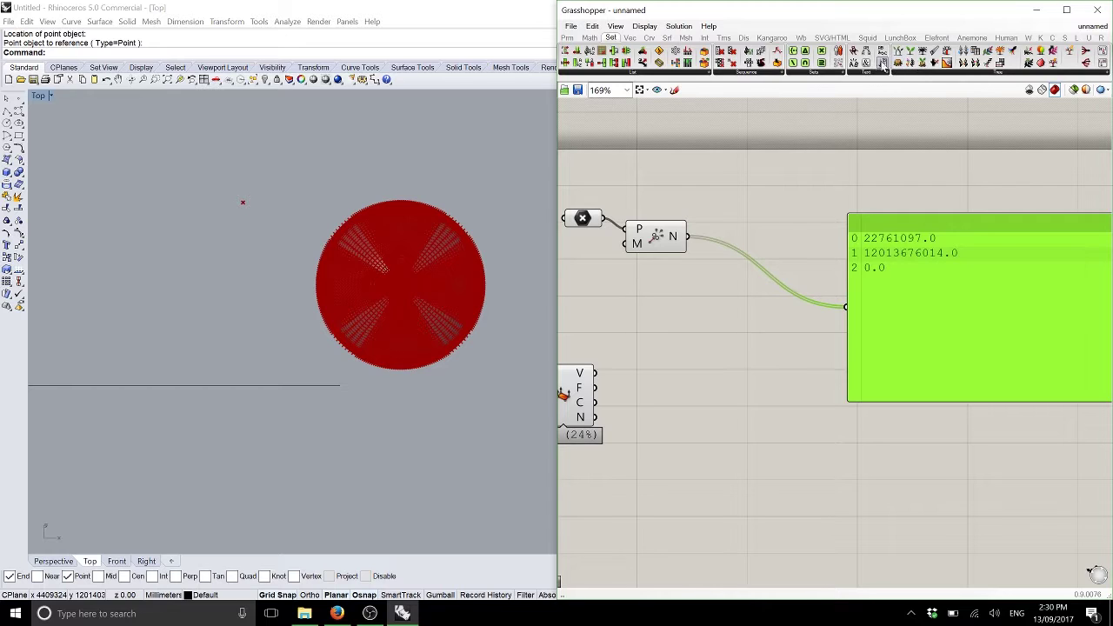
{"action": "left_click_drag", "start_coordinate": [856, 58], "coordinate": [765, 237]}
{"action": "left_click", "coordinate": [567, 39]}
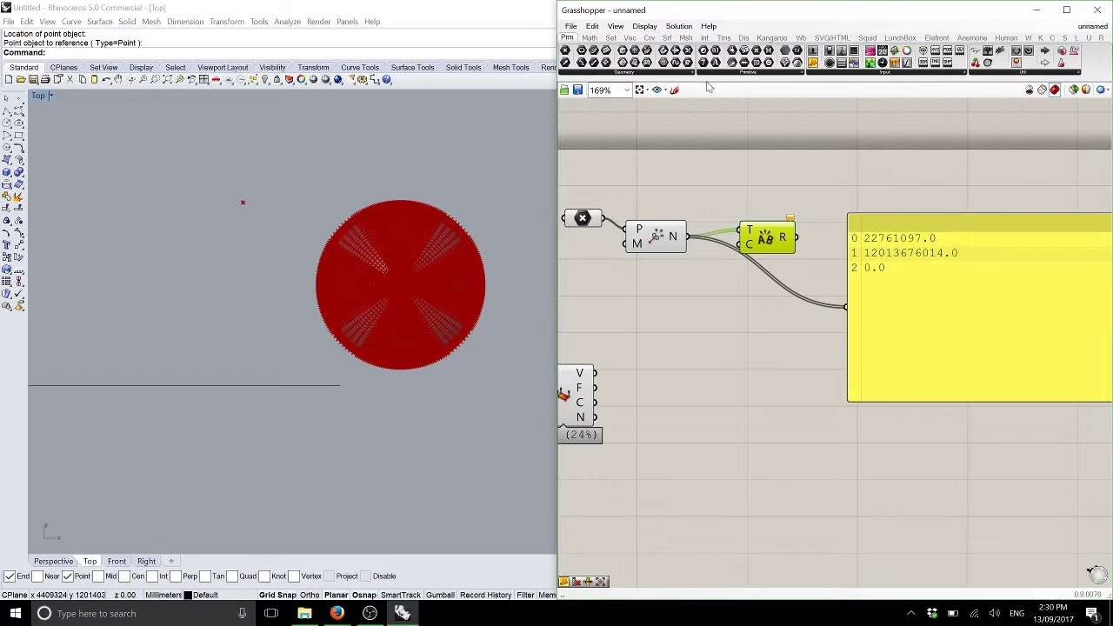
{"action": "left_click_drag", "start_coordinate": [813, 63], "coordinate": [745, 244]}
{"action": "double_click", "coordinate": [665, 321]}
{"action": "key", "text": "BackSpace"}
Flatten the text input of the Text Split component and shift the component slightly
{"action": "right_click_drag", "start_coordinate": [834, 292], "coordinate": [731, 271]}
{"action": "right_click", "coordinate": [643, 211]}
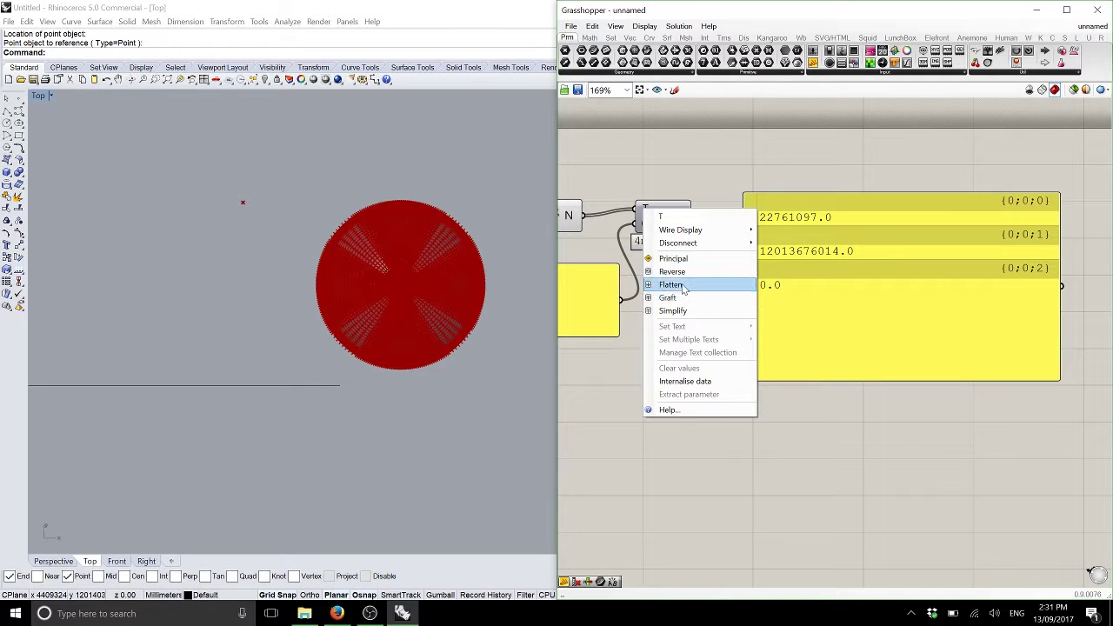
{"action": "left_click", "coordinate": [683, 285]}
{"action": "right_click_drag", "start_coordinate": [652, 296], "coordinate": [727, 309]}
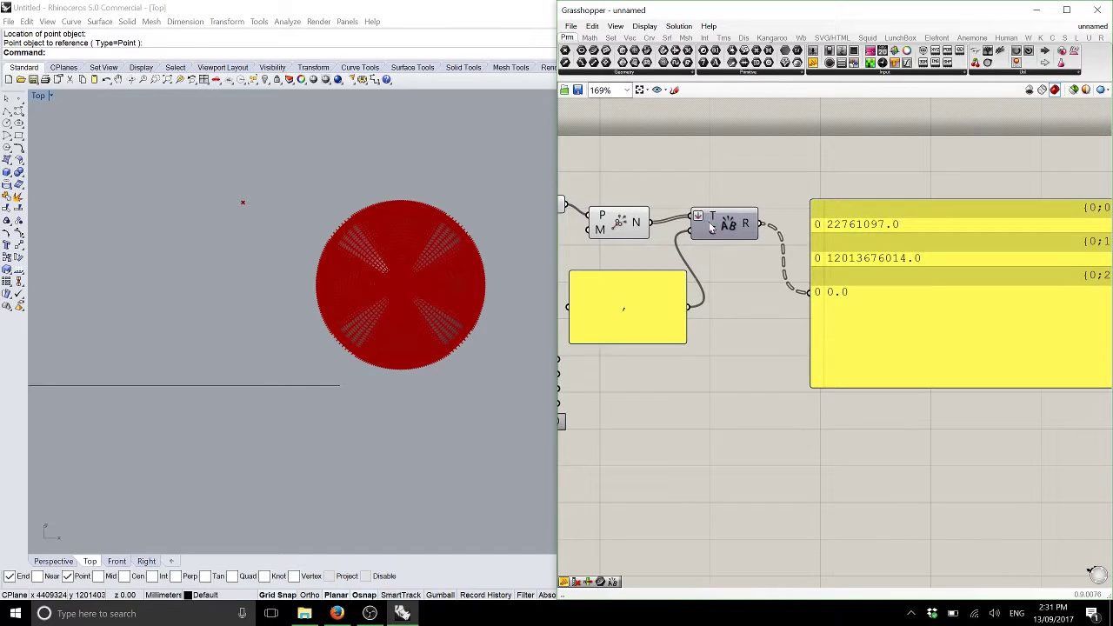
{"action": "left_click_drag", "start_coordinate": [711, 228], "coordinate": [708, 235]}
{"action": "left_click", "coordinate": [722, 257]}
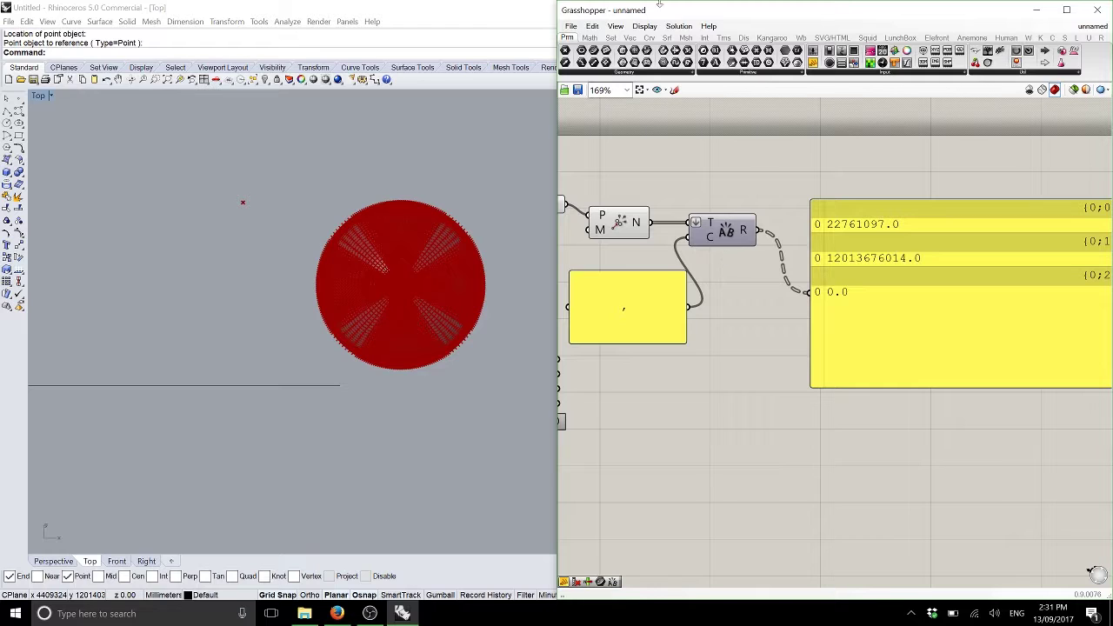
Add a Text Join component and feed it the coordinate numbers as text and the comma Panel as join character
{"action": "left_click", "coordinate": [611, 38]}
{"action": "left_click_drag", "start_coordinate": [854, 52], "coordinate": [715, 195]}
{"action": "left_click_drag", "start_coordinate": [650, 223], "coordinate": [687, 188]}
{"action": "left_click_drag", "start_coordinate": [688, 306], "coordinate": [694, 222]}
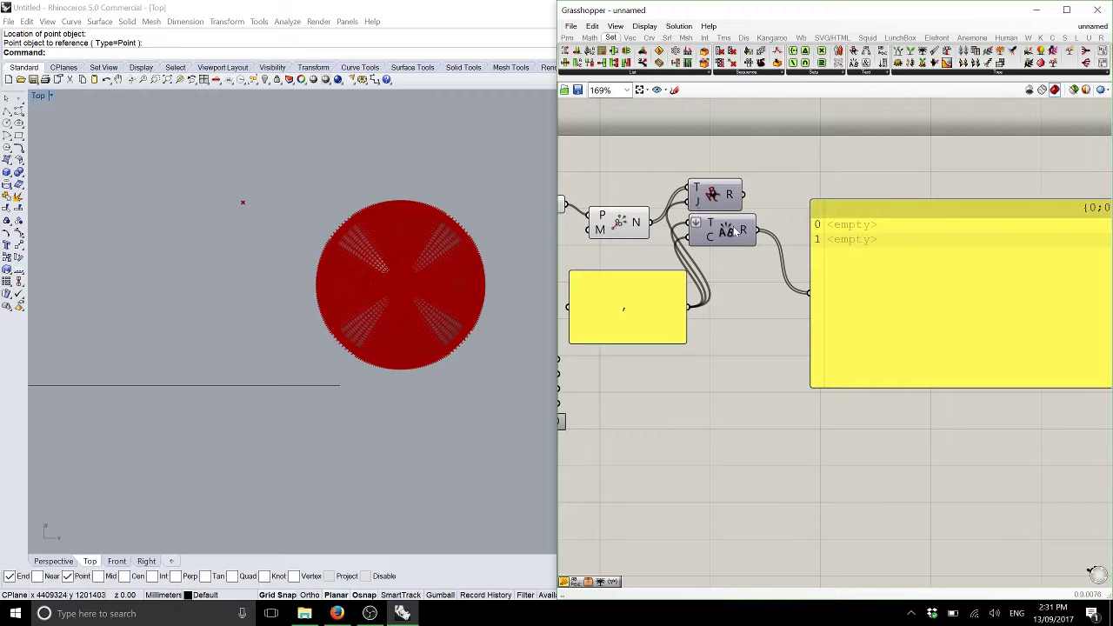
Delete the Text Split component and show the Text Join result in the output Panel
{"action": "left_click", "coordinate": [720, 233]}
{"action": "key", "text": "Delete"}
{"action": "left_click_drag", "start_coordinate": [832, 242], "coordinate": [824, 177]}
{"action": "left_click_drag", "start_coordinate": [743, 194], "coordinate": [800, 229]}
Copy the output Panel's joined coordinates and place them in Rhino as Arial text, 30 mm high, at the point
{"action": "right_click", "coordinate": [828, 223]}
{"action": "left_click", "coordinate": [894, 469]}
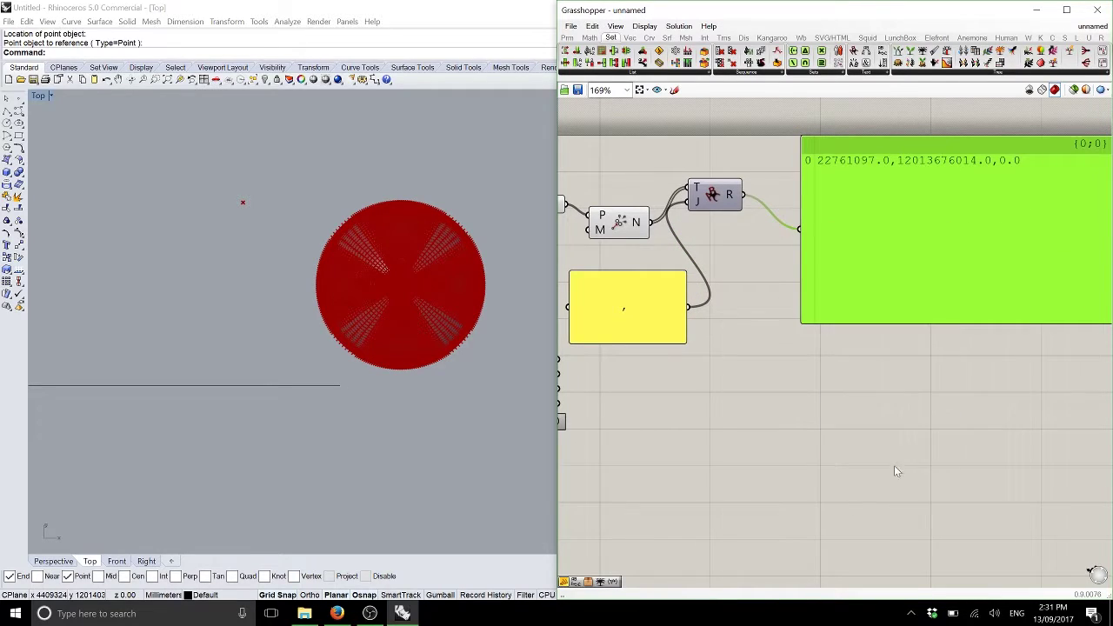
{"action": "scroll", "coordinate": [242, 237], "scroll_direction": "up", "scroll_amount": 2}
{"action": "type", "text": "Te"}
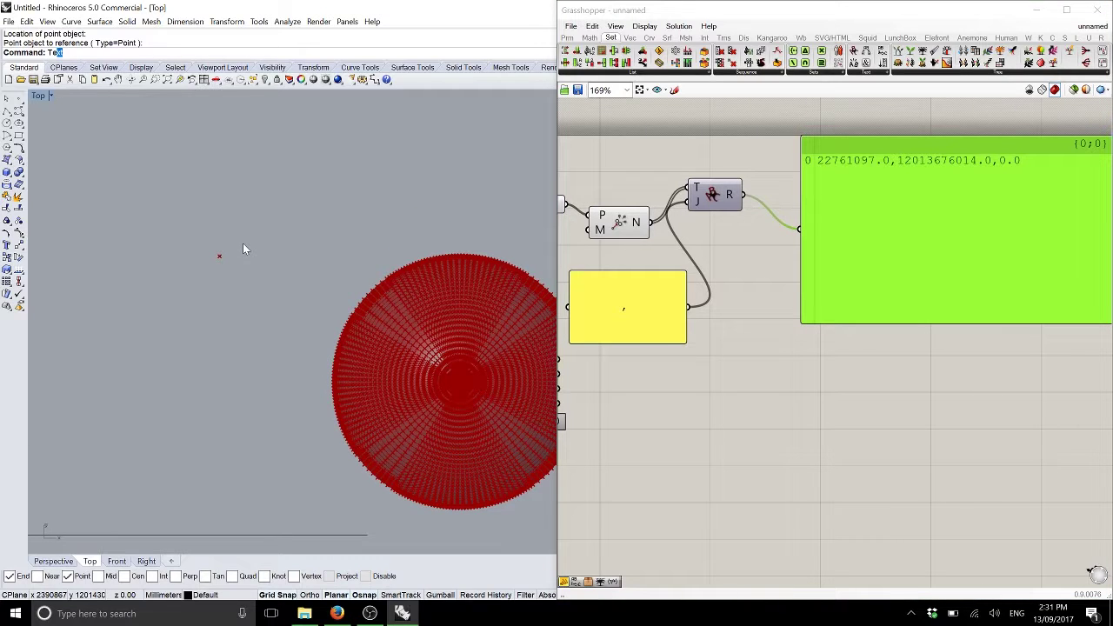
{"action": "key", "text": "Return"}
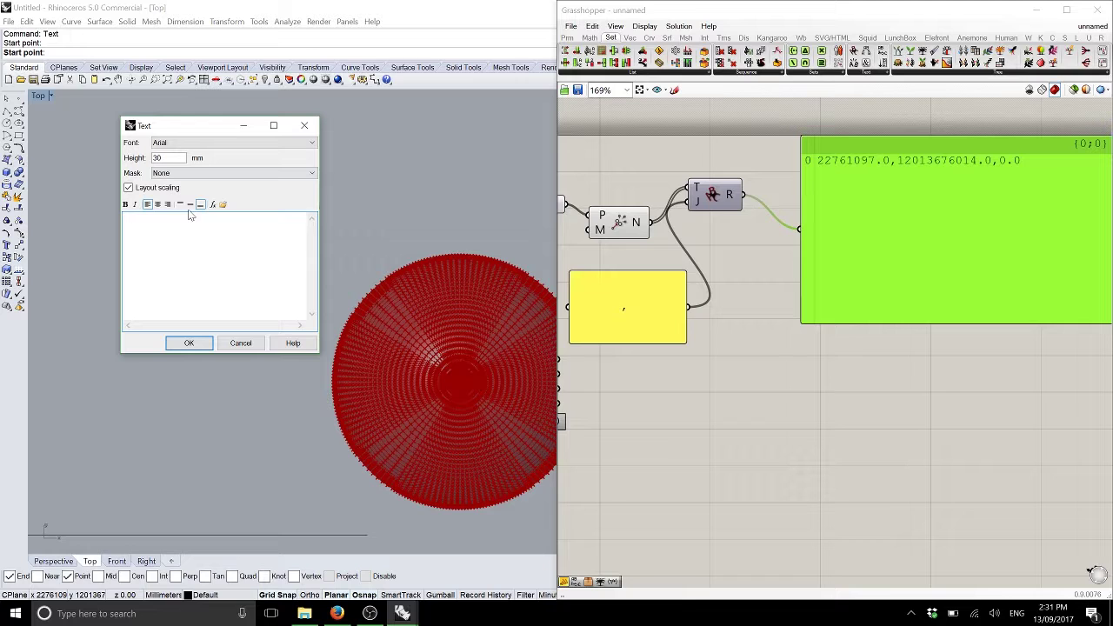
{"action": "key", "text": "ctrl+v"}
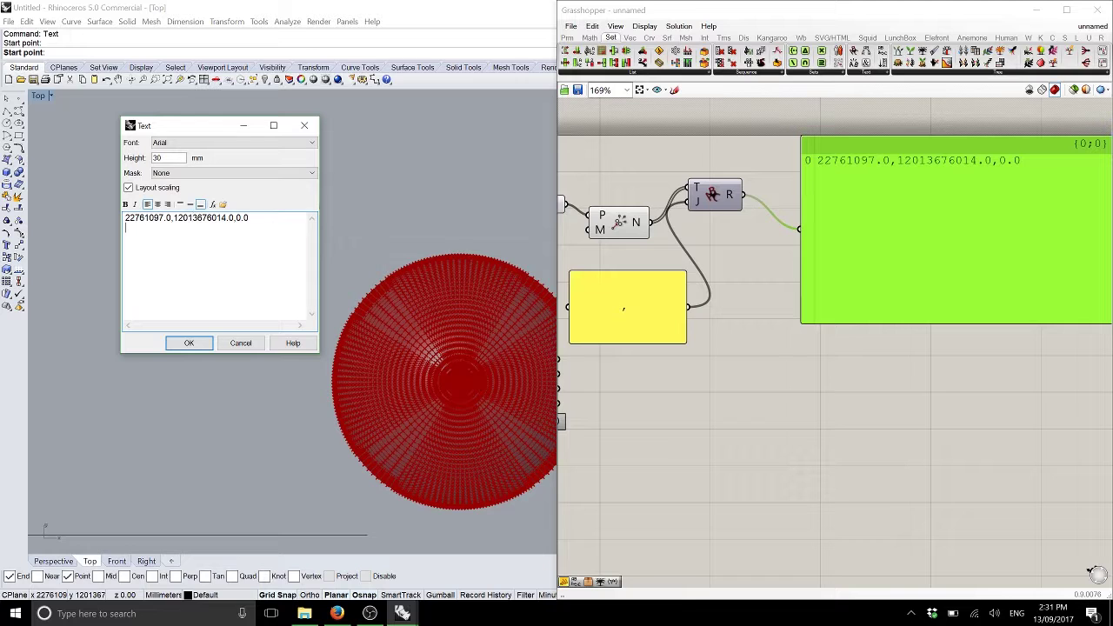
{"action": "left_click", "coordinate": [188, 343]}
{"action": "left_click", "coordinate": [252, 263]}
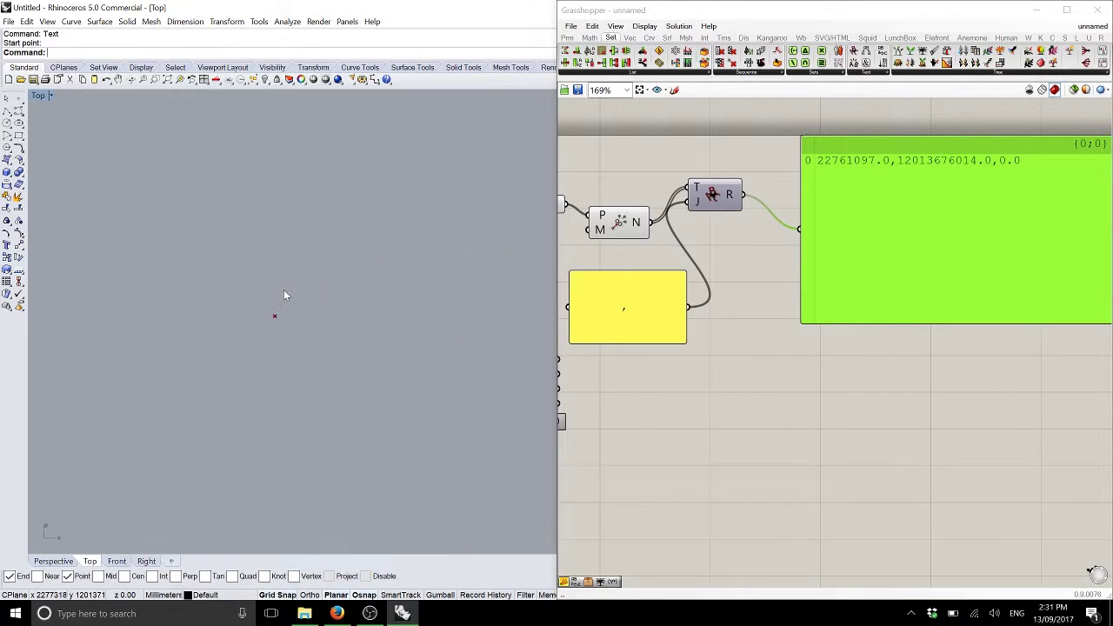
Show the text properties of the coordinate label and move the properties window clear of the Rhino viewport
{"action": "left_click", "coordinate": [200, 351]}
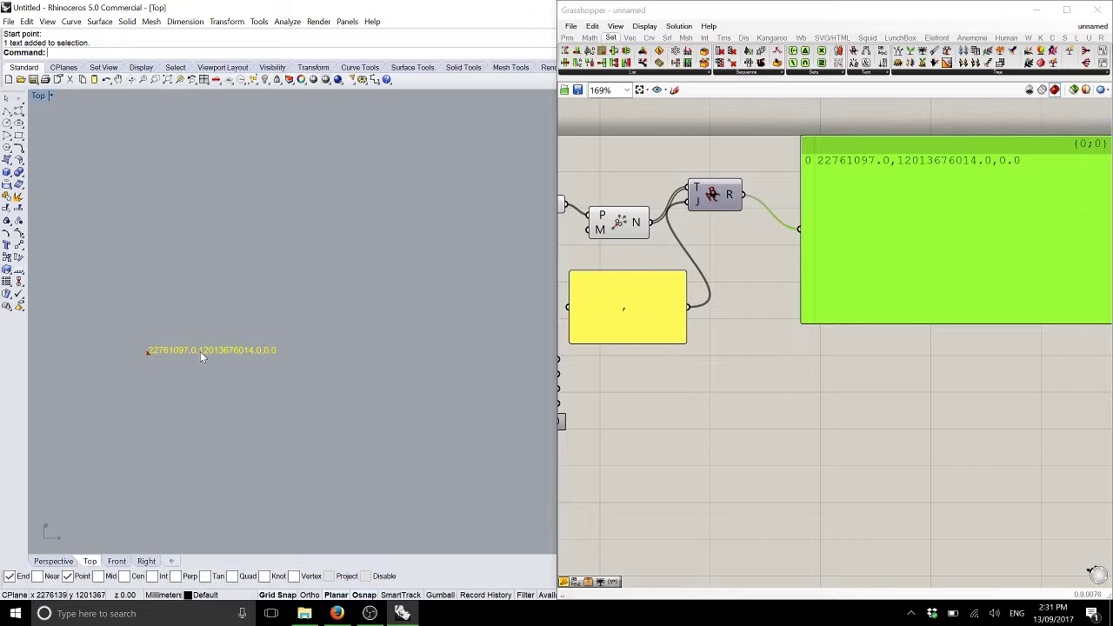
{"action": "left_click", "coordinate": [290, 80]}
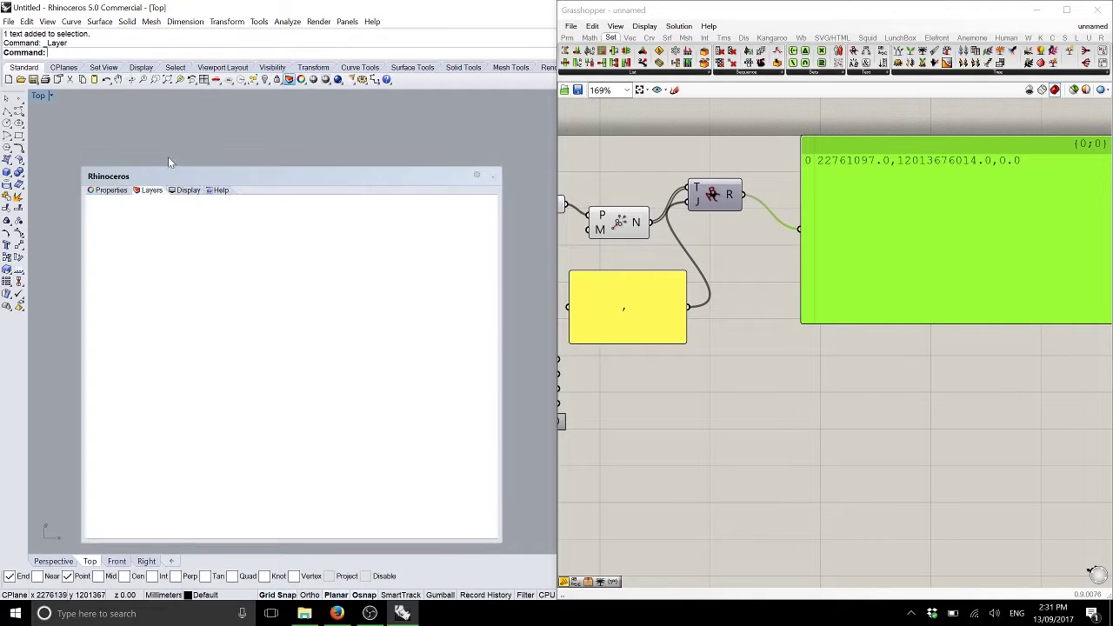
{"action": "left_click", "coordinate": [116, 191]}
{"action": "left_click_drag", "start_coordinate": [174, 176], "coordinate": [791, 134]}
{"action": "left_click", "coordinate": [735, 161]}
Set the coordinate label's text height to 100 mm and raise it to 500 mm
{"action": "double_click", "coordinate": [744, 191]}
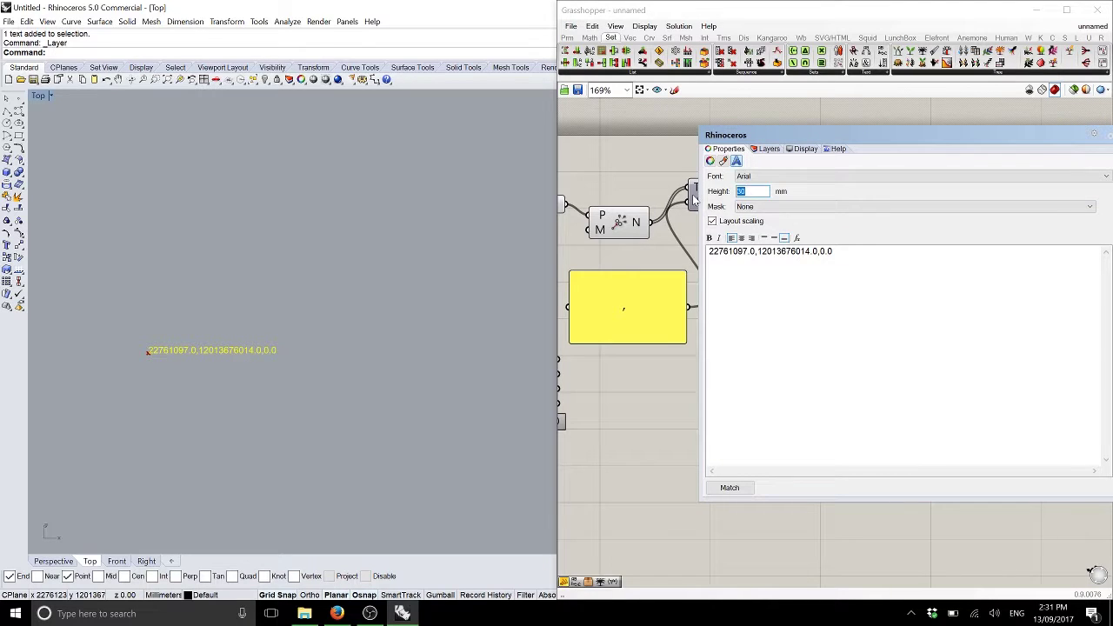
{"action": "type", "text": "100"}
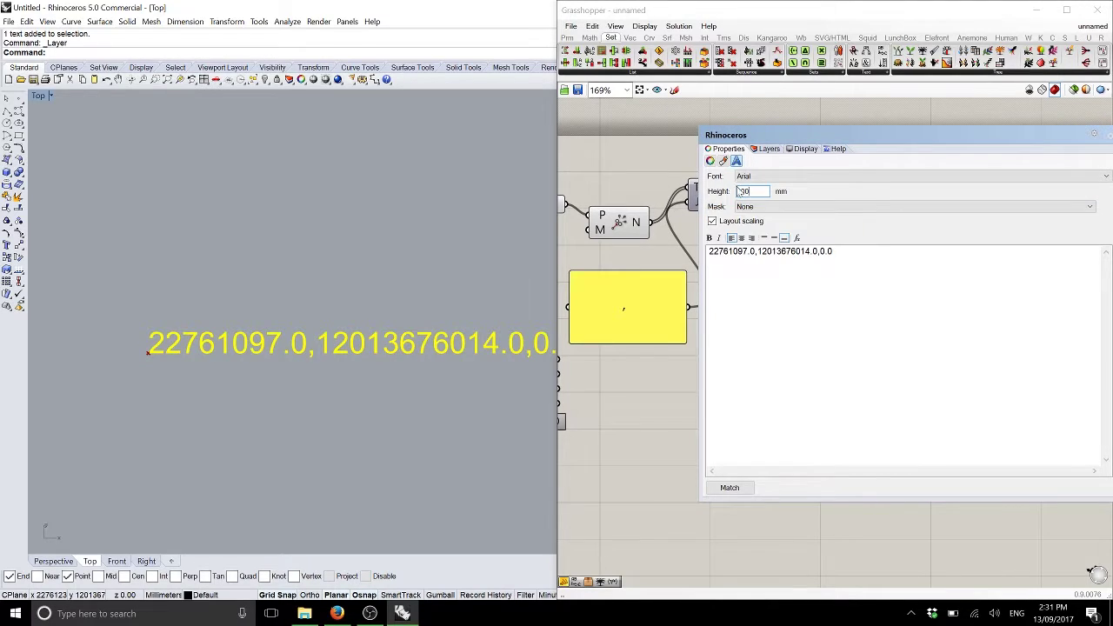
{"action": "key", "text": "BackSpace"}
{"action": "key", "text": "BackSpace"}
{"action": "key", "text": "BackSpace"}
{"action": "type", "text": "500"}
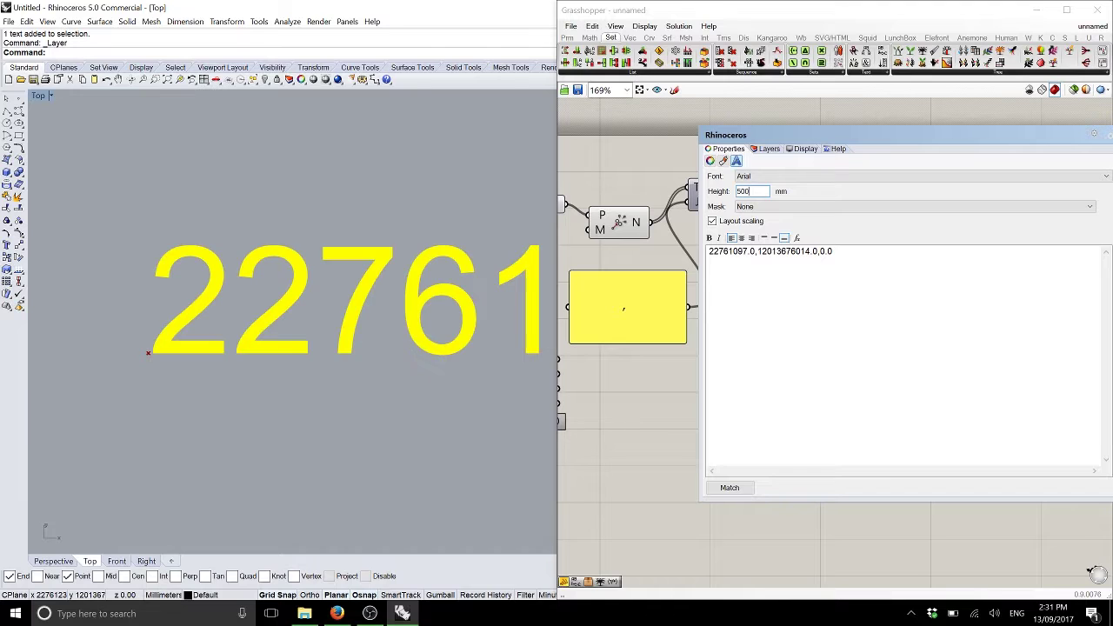
Reselect the coordinate label and set its text height to 5000 mm
{"action": "left_click", "coordinate": [298, 202]}
{"action": "scroll", "coordinate": [352, 276], "scroll_direction": "down", "scroll_amount": 15}
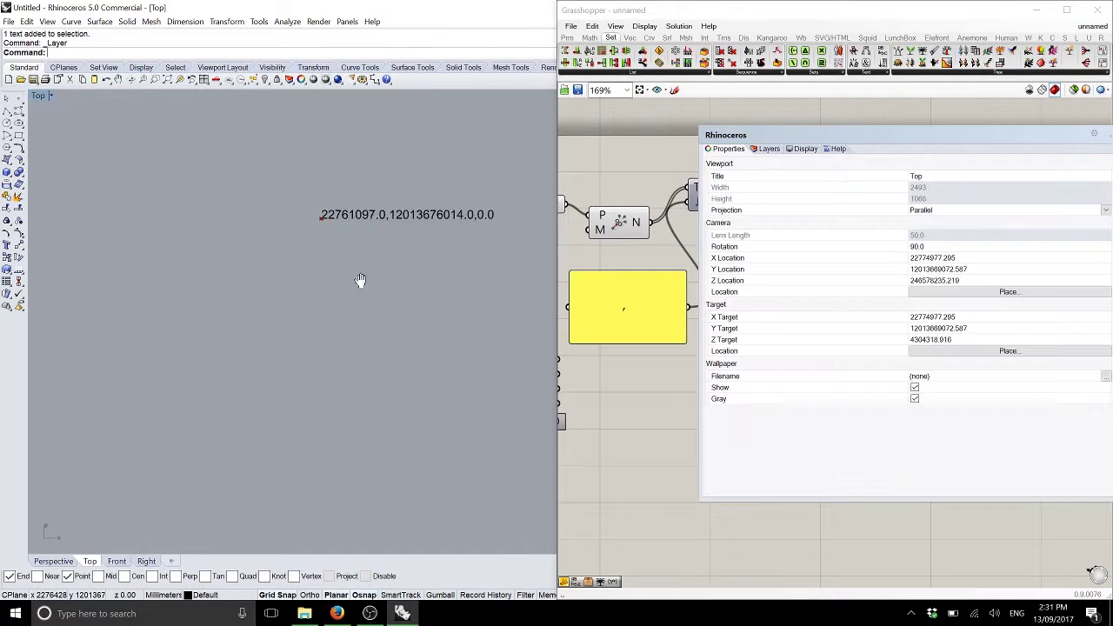
{"action": "left_click", "coordinate": [381, 244]}
{"action": "scroll", "coordinate": [384, 244], "scroll_direction": "up", "scroll_amount": 10}
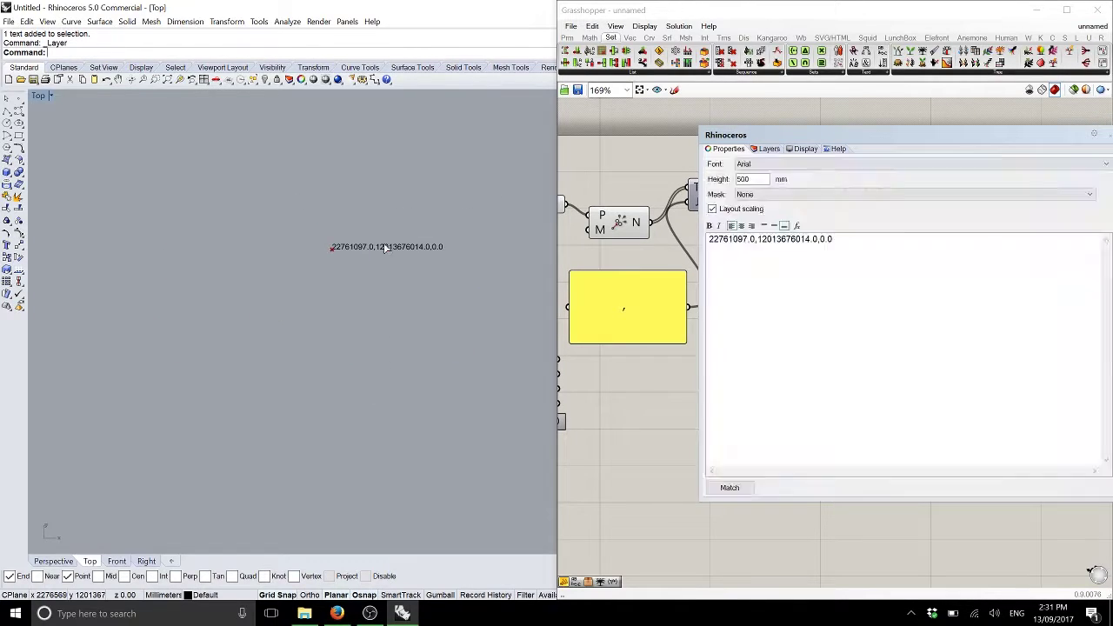
{"action": "key", "text": "BackSpace"}
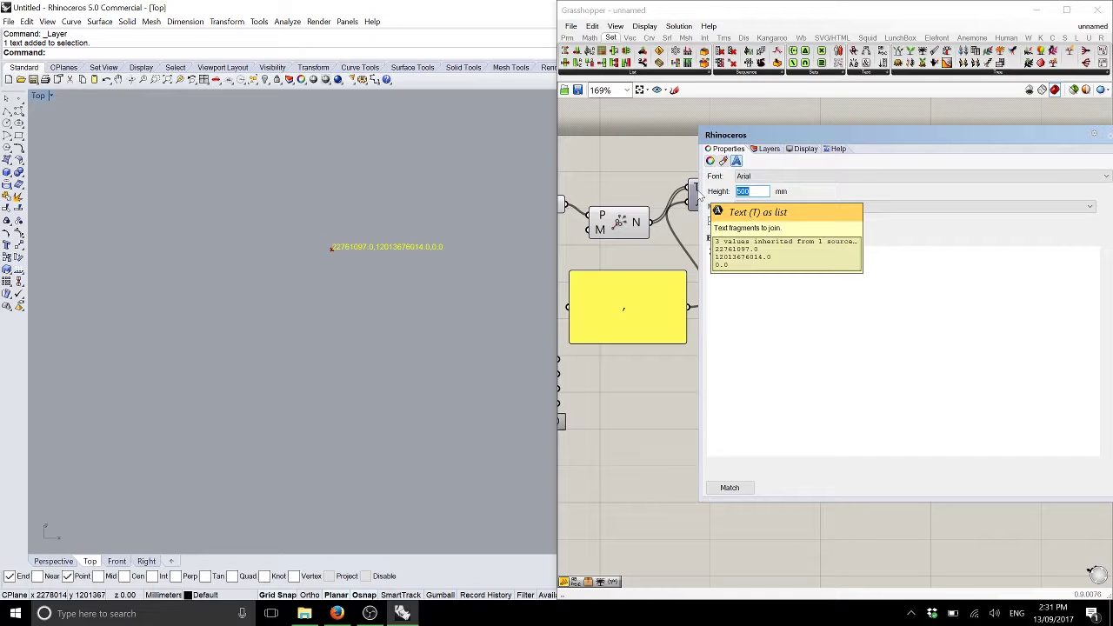
{"action": "type", "text": "00"}
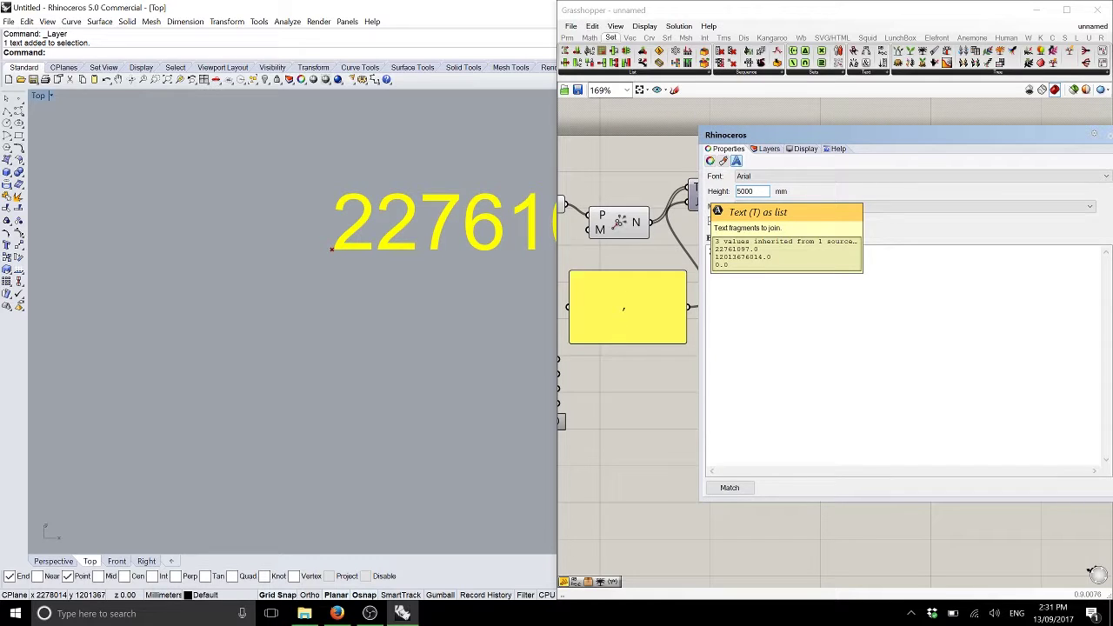
Set the coordinate label's text height to 500000 mm so it is readable at the scale of the sphere
{"action": "right_click_drag", "start_coordinate": [370, 261], "coordinate": [368, 467], "text": "ctrl"}
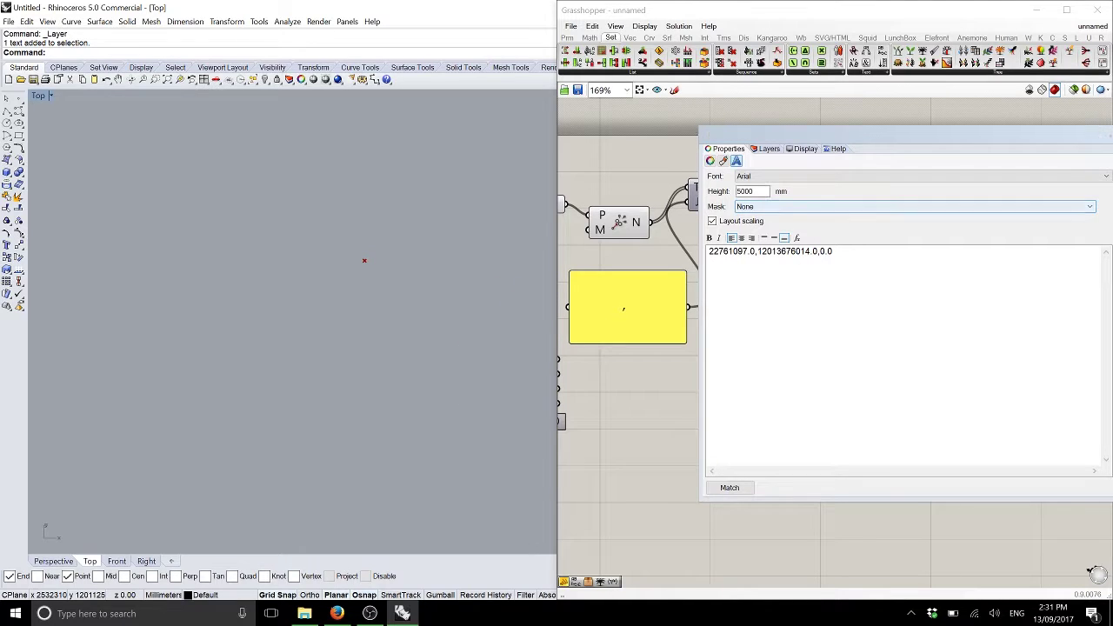
{"action": "double_click", "coordinate": [745, 190]}
{"action": "type", "text": "1000"}
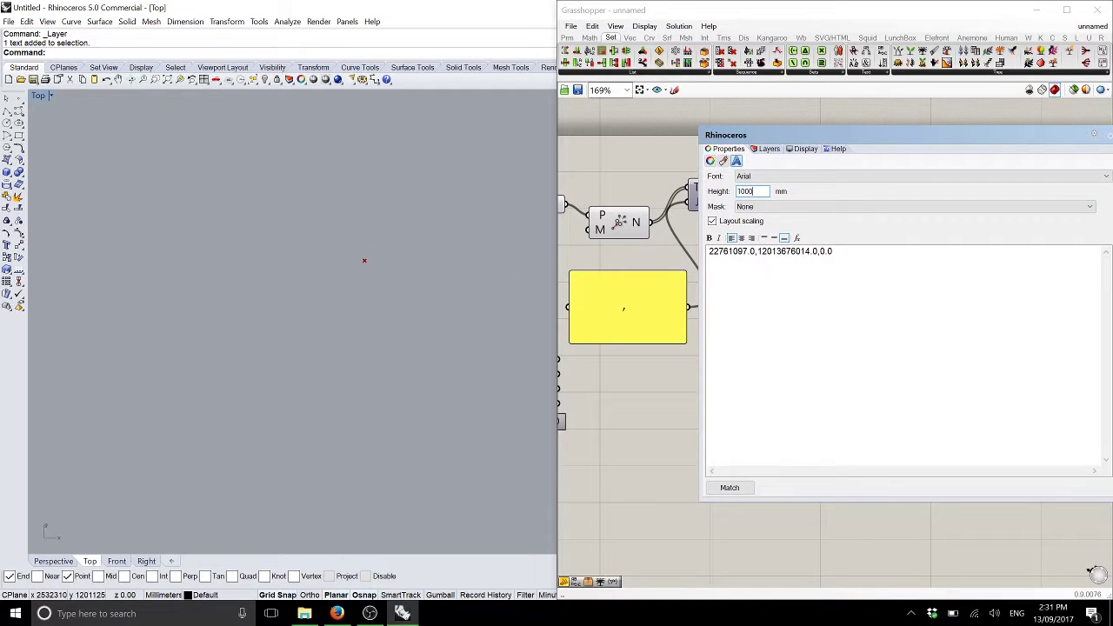
{"action": "type", "text": "00"}
{"action": "key", "text": "BackSpace"}
{"action": "type", "text": "00"}
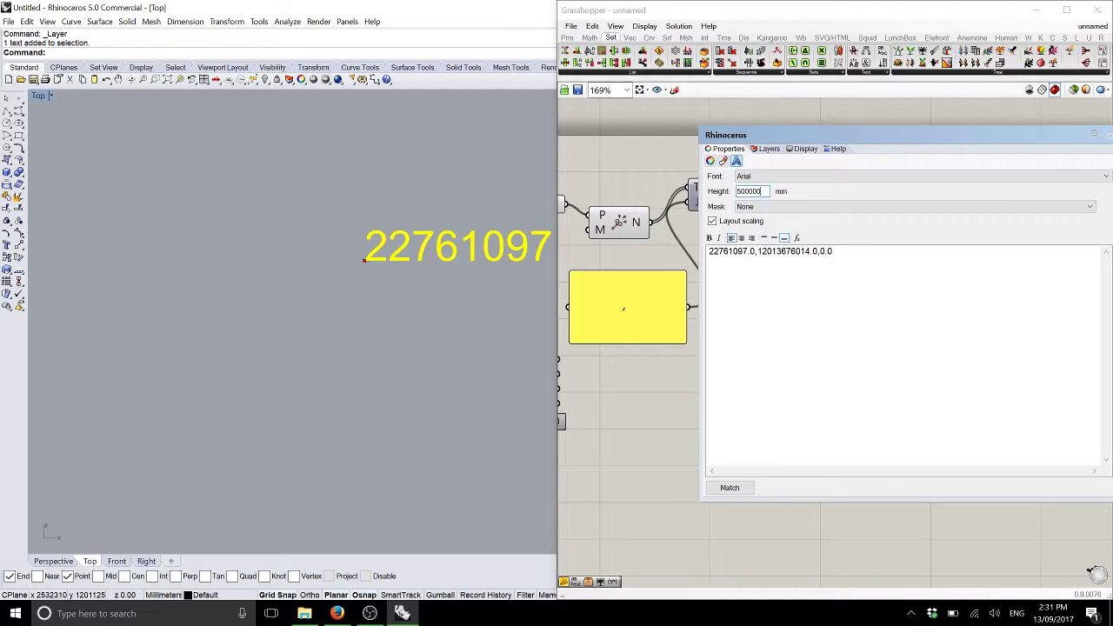
Select all Rhino geometry, including the coordinate label, and move it from the labelled reference point to the origin (0)
{"action": "scroll", "coordinate": [337, 308], "scroll_direction": "down", "scroll_amount": 5}
{"action": "scroll", "coordinate": [339, 313], "scroll_direction": "up", "scroll_amount": 1}
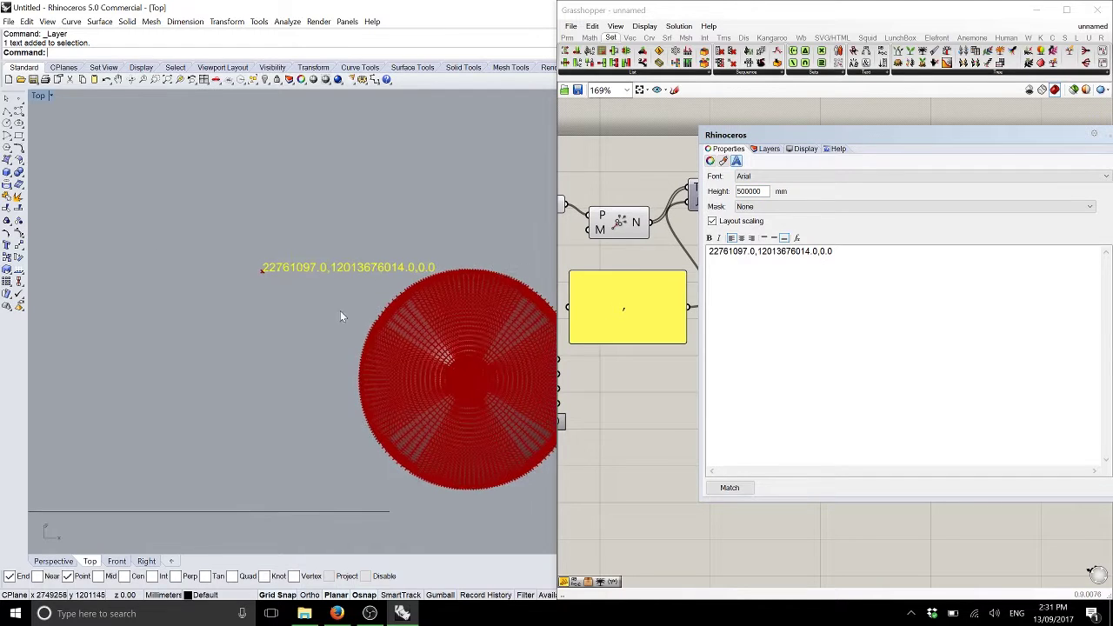
{"action": "left_click", "coordinate": [275, 283]}
{"action": "left_click_drag", "start_coordinate": [251, 256], "coordinate": [295, 297]}
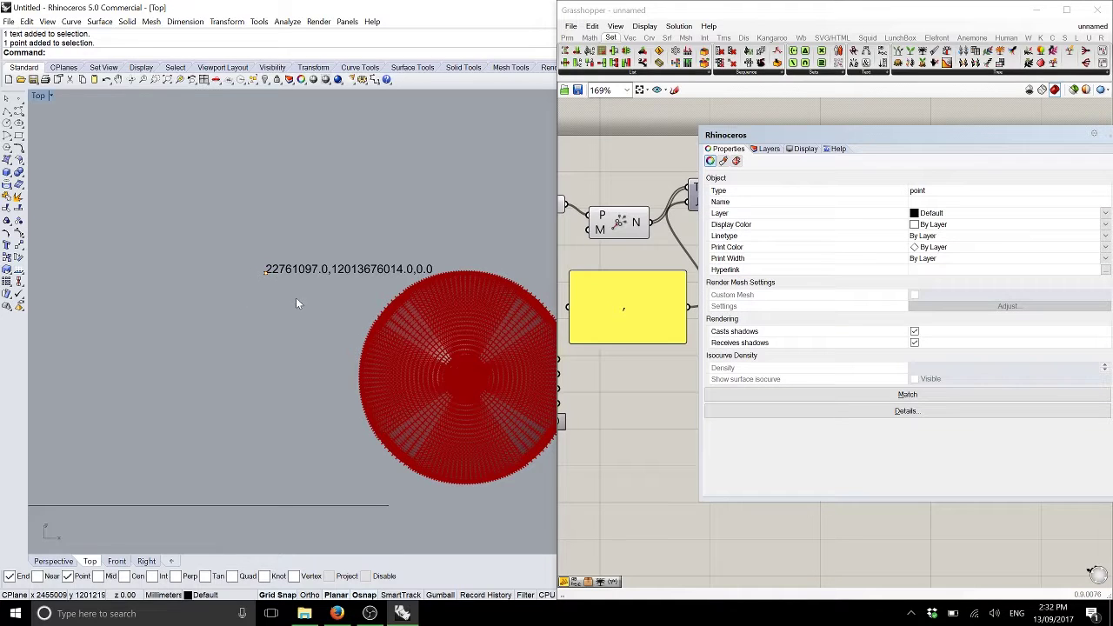
{"action": "right_click_drag", "start_coordinate": [342, 328], "coordinate": [302, 297]}
{"action": "scroll", "coordinate": [303, 297], "scroll_direction": "down", "scroll_amount": 3}
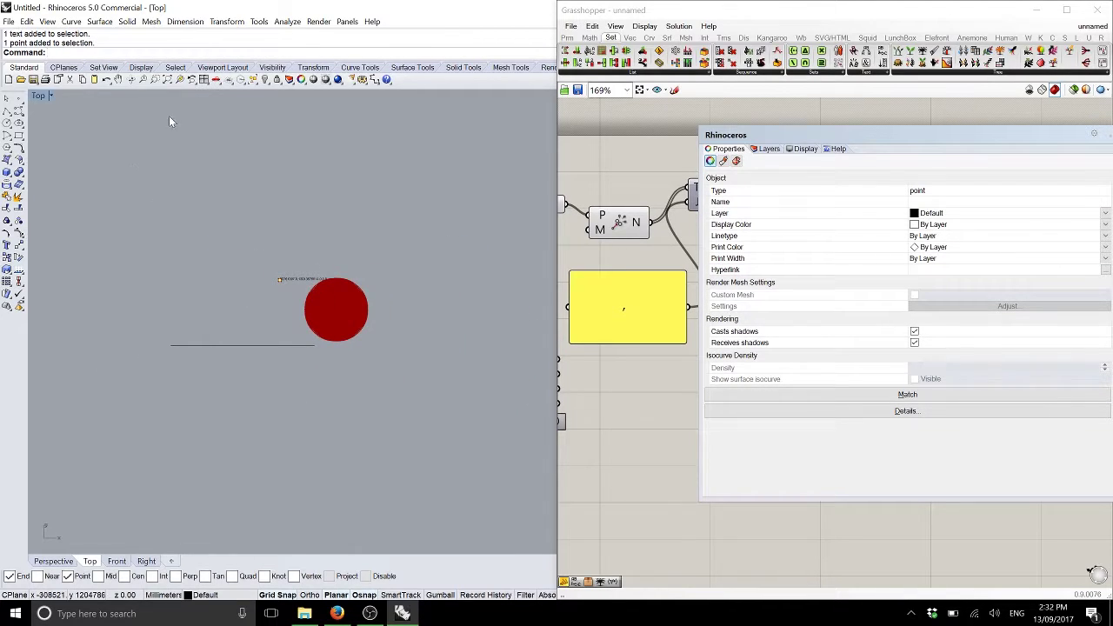
{"action": "key", "text": "ctrl+a"}
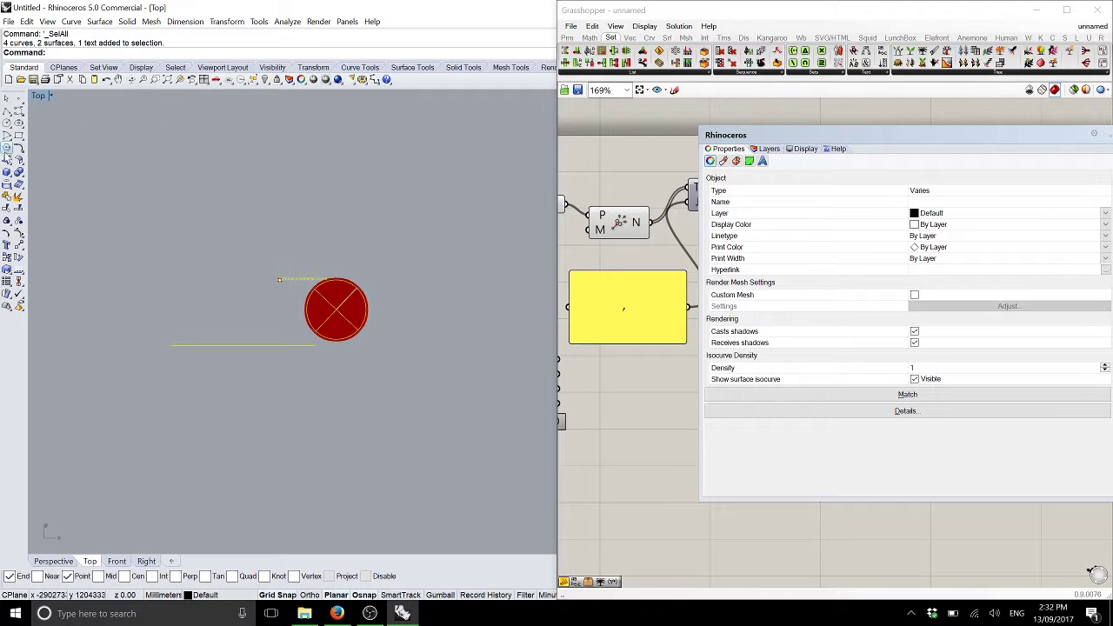
{"action": "left_click", "coordinate": [19, 246]}
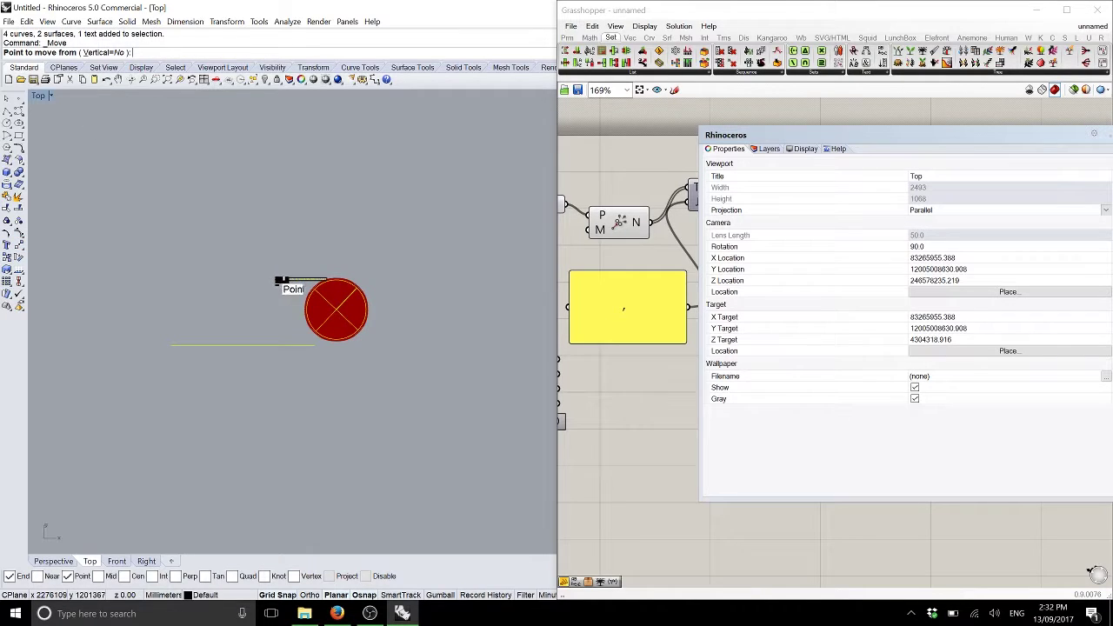
{"action": "scroll", "coordinate": [278, 279], "scroll_direction": "up", "scroll_amount": 2}
{"action": "scroll", "coordinate": [283, 278], "scroll_direction": "up", "scroll_amount": 3}
{"action": "left_click", "coordinate": [249, 253]}
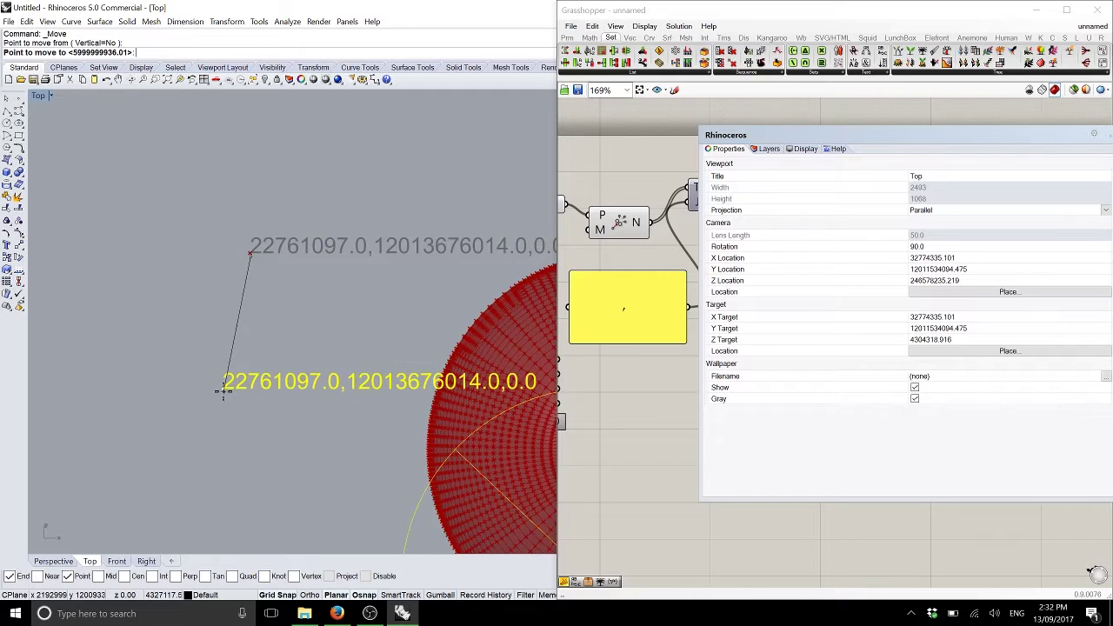
{"action": "key", "text": "Return"}
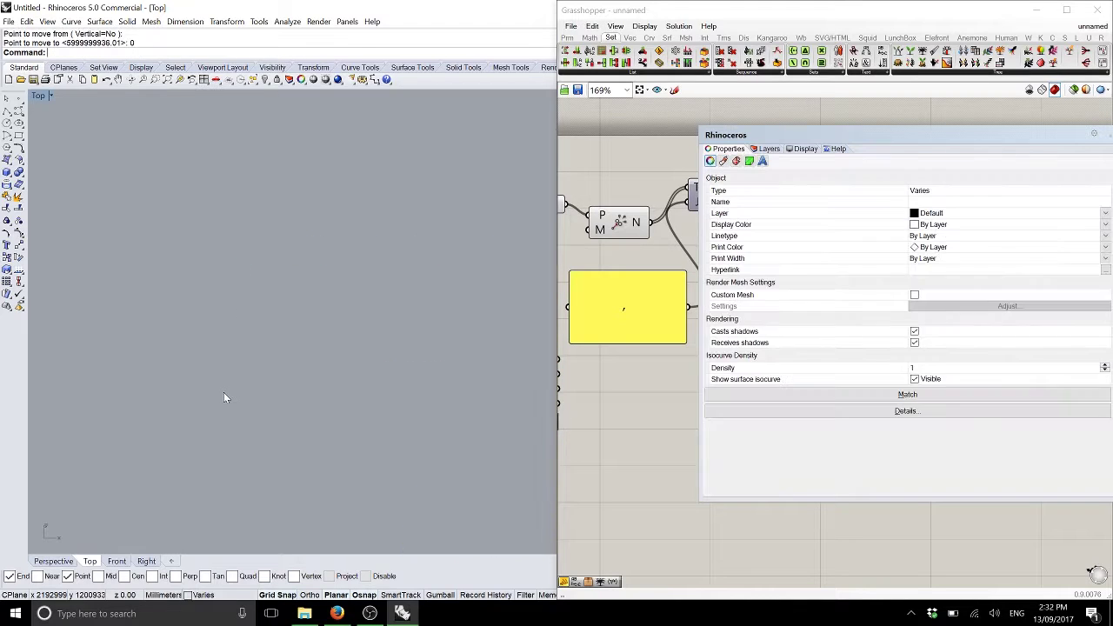
Zoom the Top view to the extents of the moved geometry and call up the mesh deconstruction component's radial commands in Grasshopper
{"action": "left_click", "coordinate": [179, 80]}
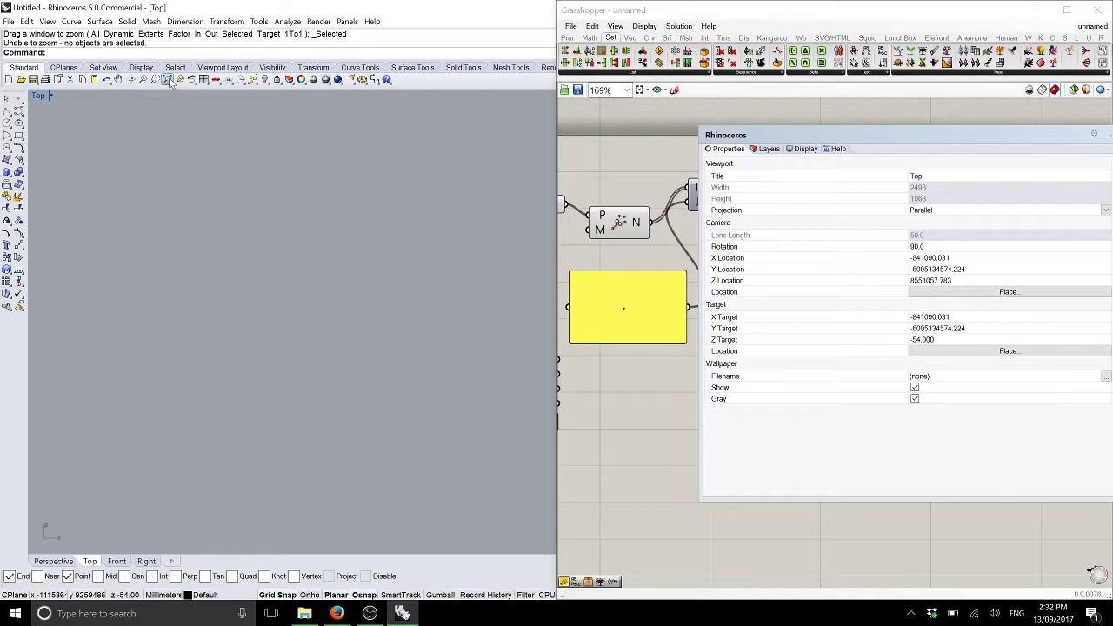
{"action": "right_click_drag", "start_coordinate": [607, 265], "coordinate": [777, 333]}
{"action": "middle_click", "coordinate": [794, 377]}
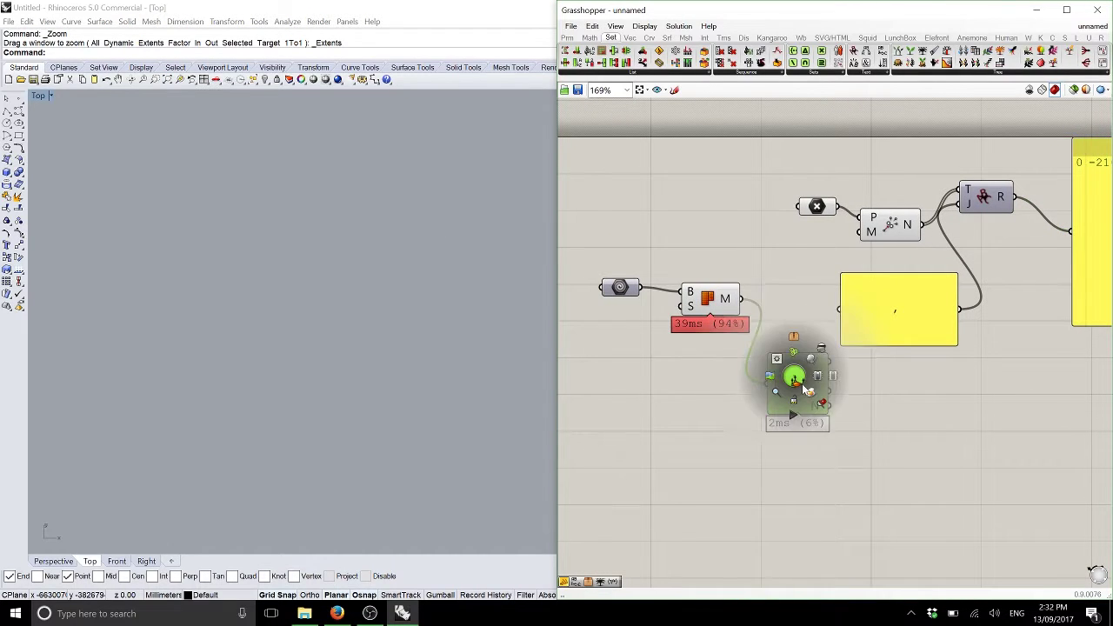
{"action": "left_click", "coordinate": [822, 406]}
{"action": "scroll", "coordinate": [352, 254], "scroll_direction": "down", "scroll_amount": 3}
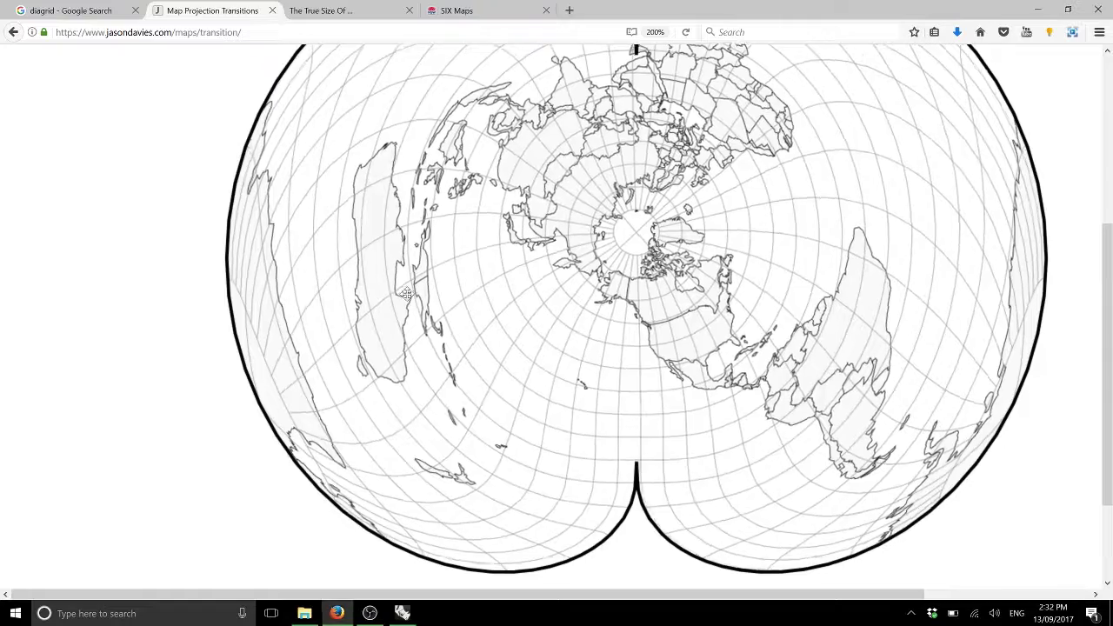
Rotate the map projection in the browser so Australia sits near its centre, and switch back to Rhino and Grasshopper
{"action": "left_click_drag", "start_coordinate": [621, 278], "coordinate": [790, 331]}
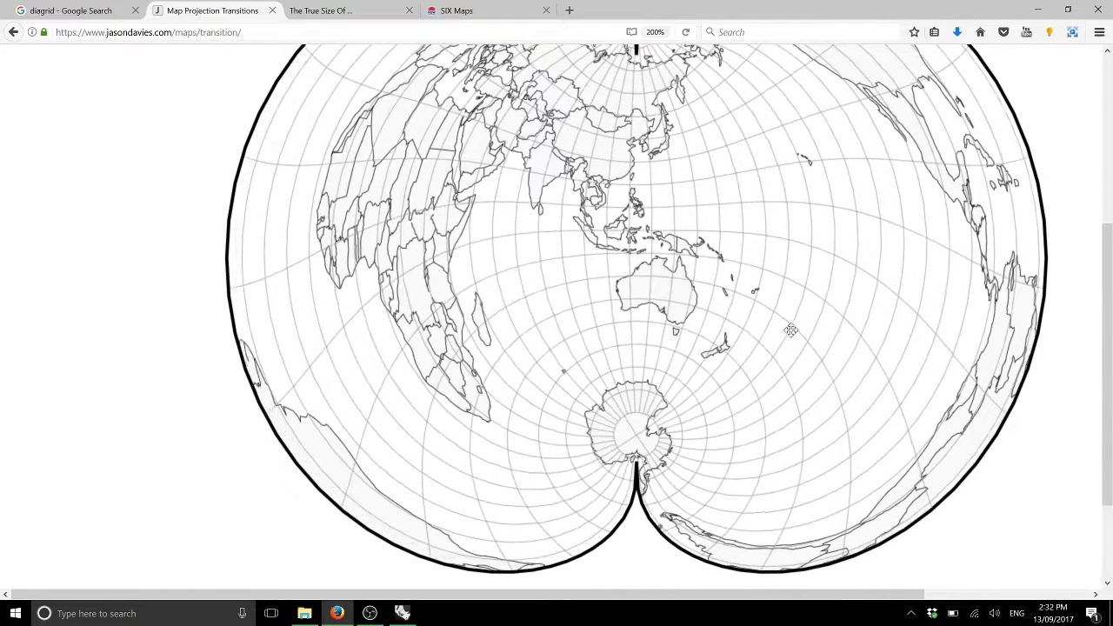
{"action": "key", "text": "alt+Tab"}
{"action": "key", "text": "alt+Tab"}
{"action": "left_click", "coordinate": [570, 300]}
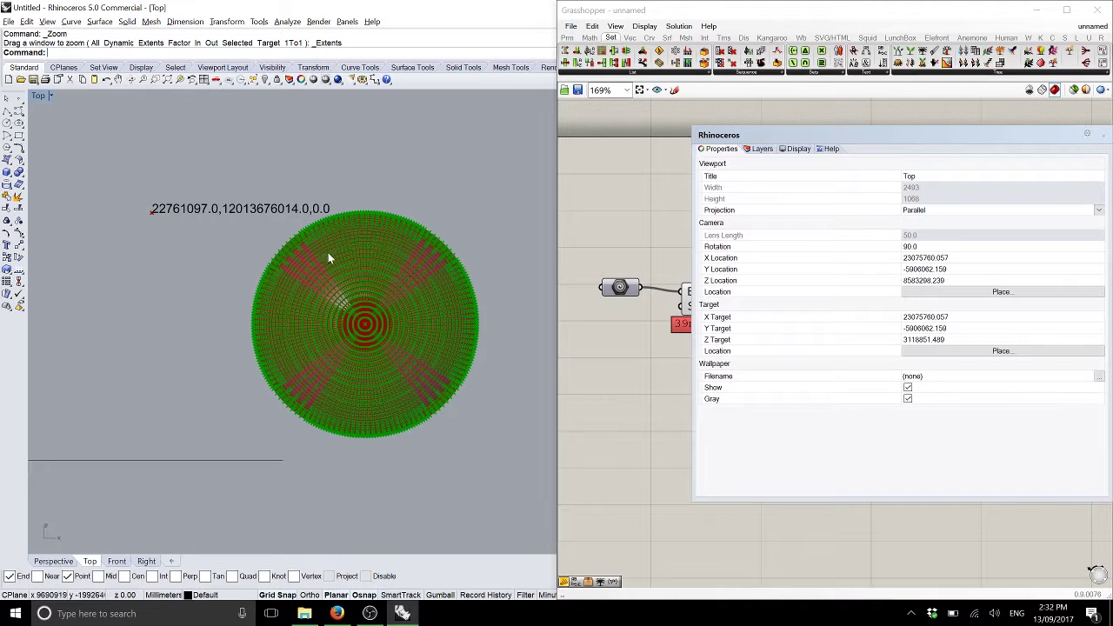
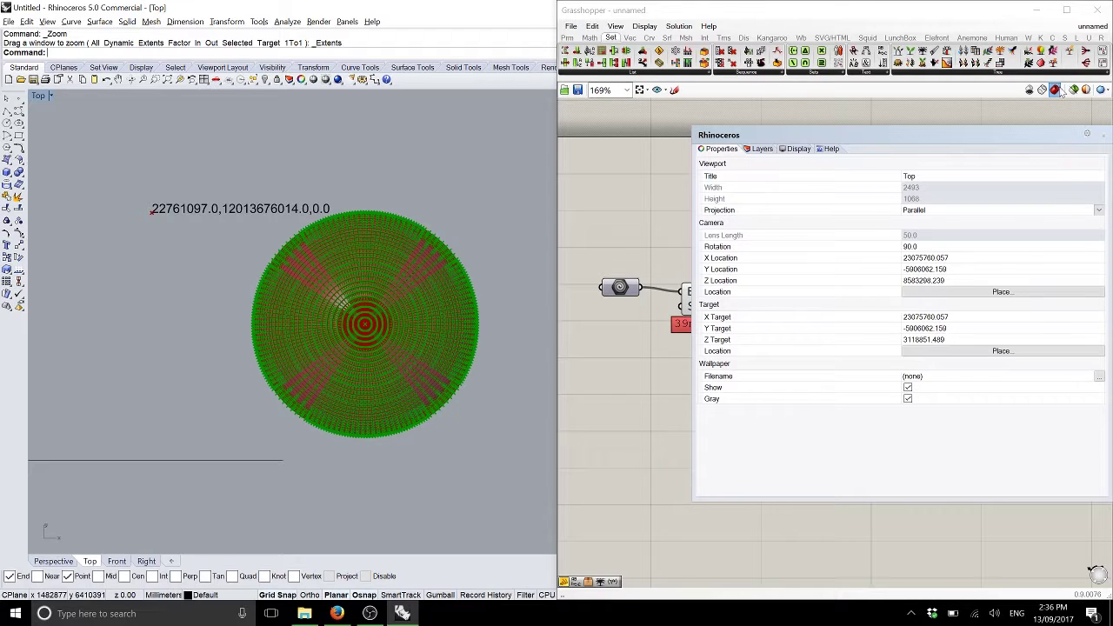
{"action": "left_click", "coordinate": [1030, 38]}
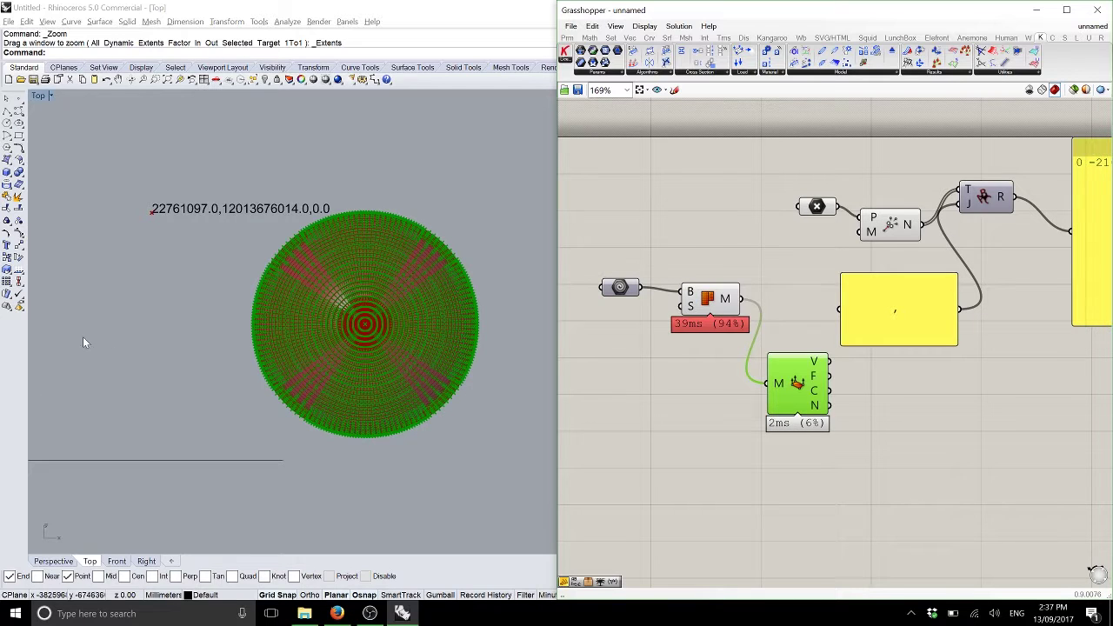
{"action": "left_click", "coordinate": [369, 613]}
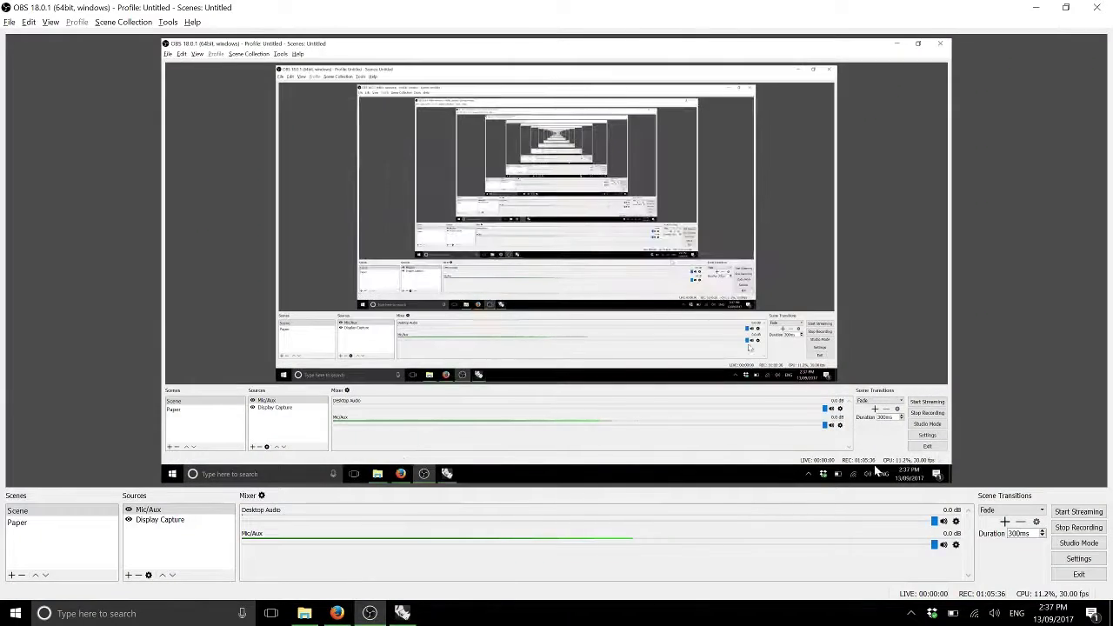
{"action": "left_click", "coordinate": [1063, 536]}
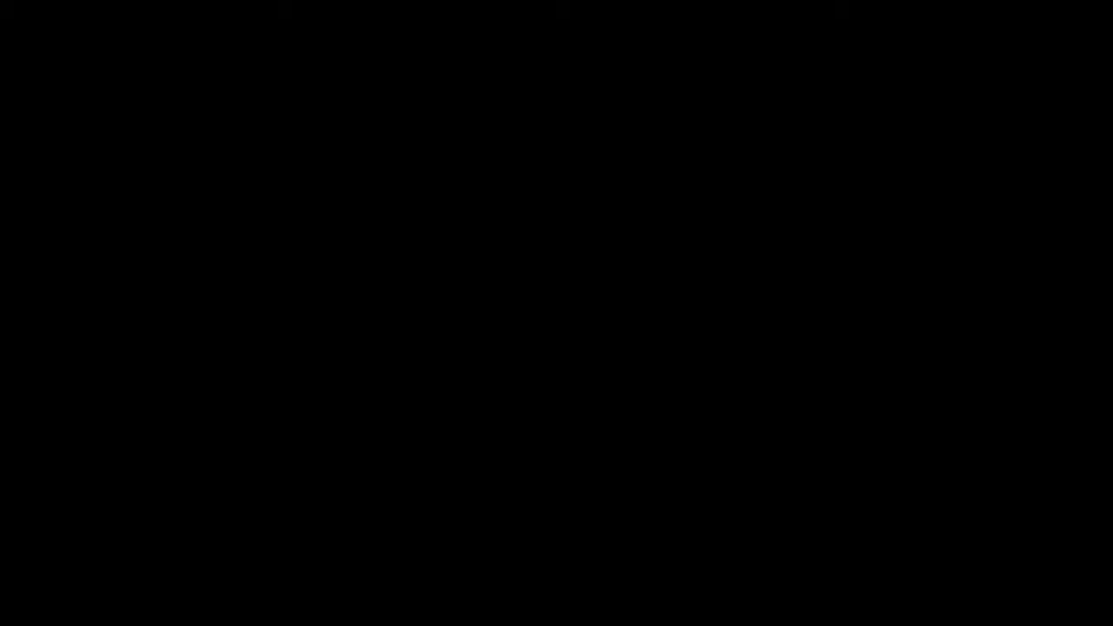